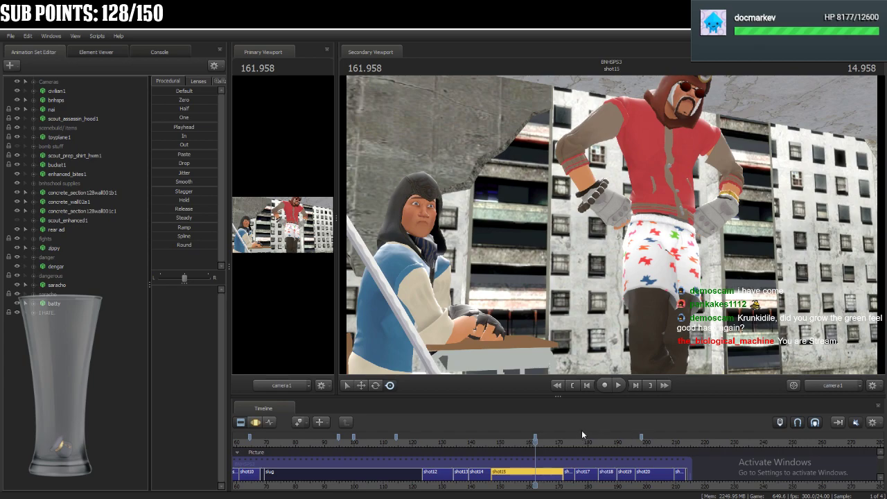
Open the nai animation set's curves in the Graph Editor and move the playhead to the keyframe at 166.416.
scroll(587, 430, "up", 5)
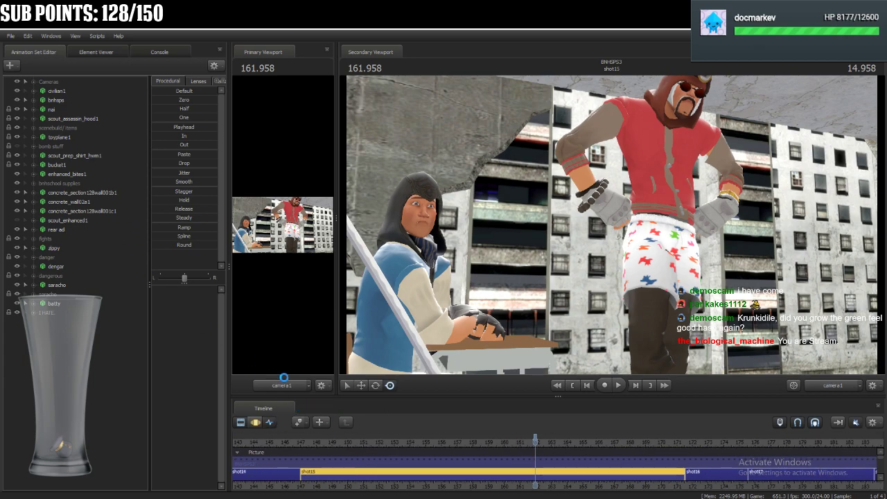
key("F4")
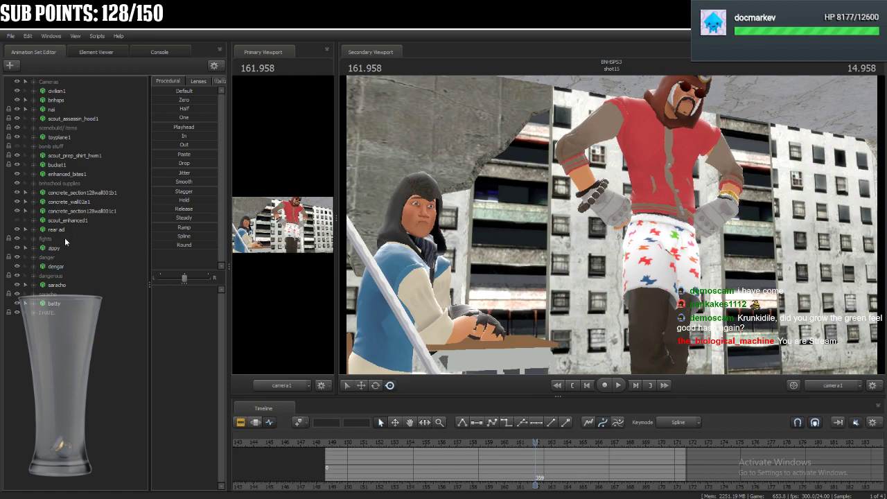
left_click(60, 108)
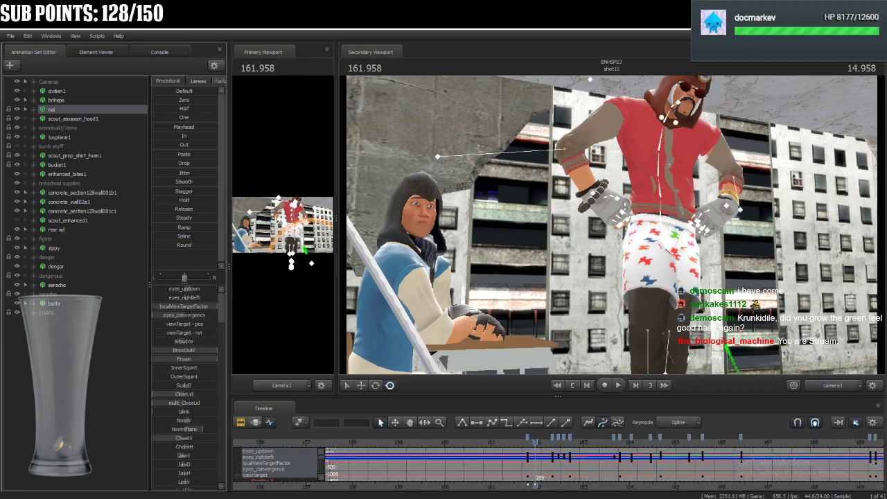
middle_click_drag(553, 472, 414, 471)
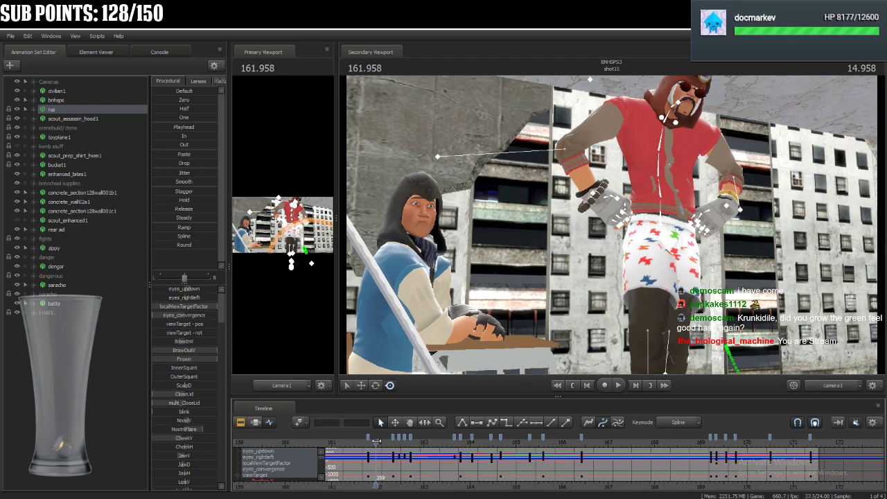
left_click_drag(377, 441, 583, 484)
Rotate nai's spine bones (rig_spine_0 and rig_spine_2) and rig_chest to adjust the torso pose at 166.416.
left_click(651, 198, "ctrl")
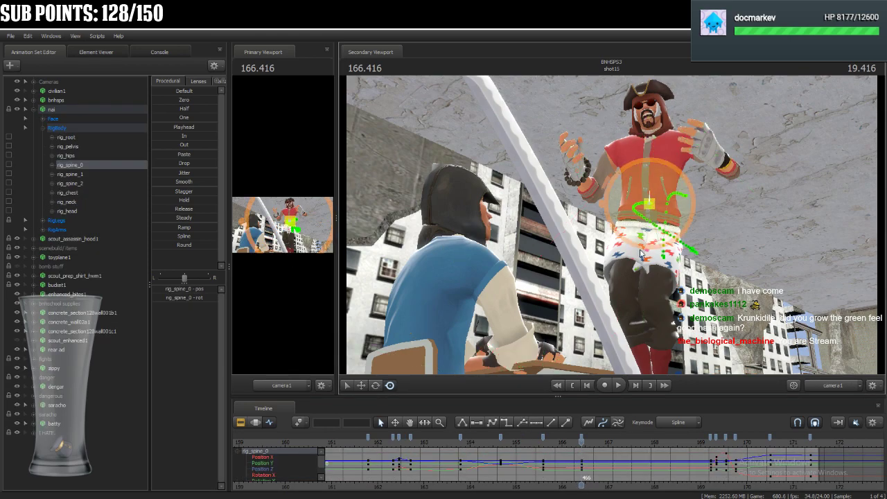
left_click(376, 385)
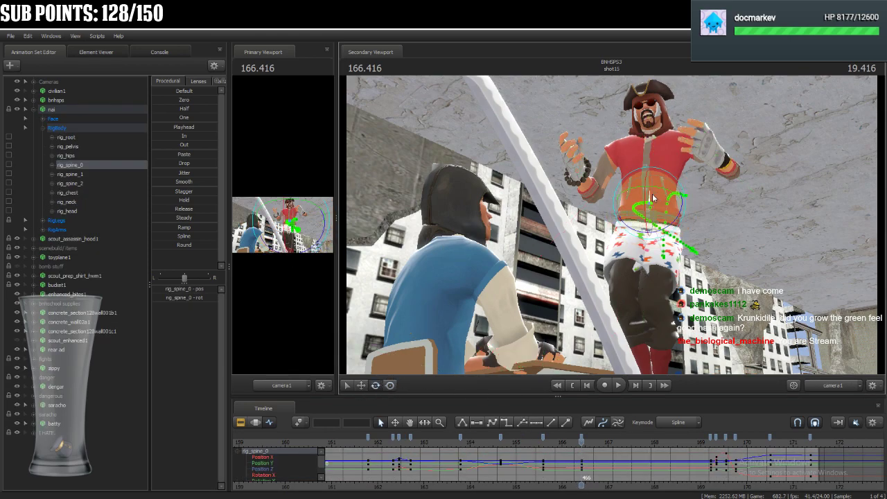
left_click(639, 181, "ctrl")
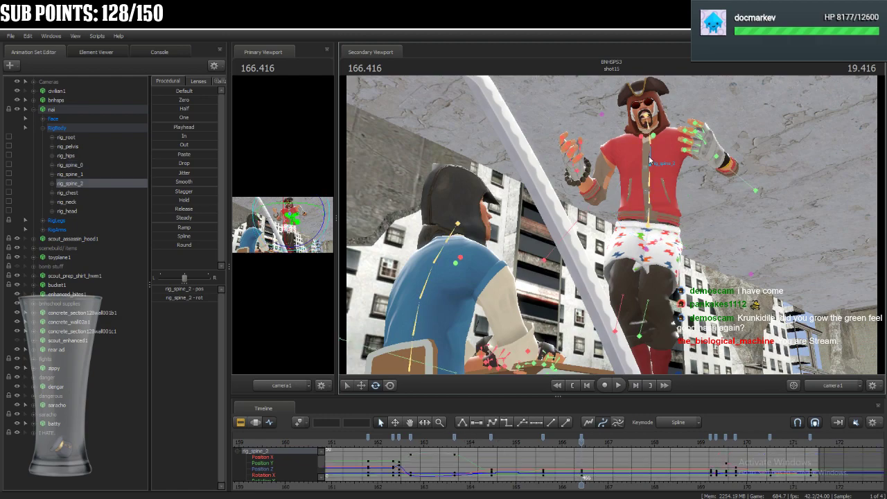
left_click_drag(639, 180, 642, 177)
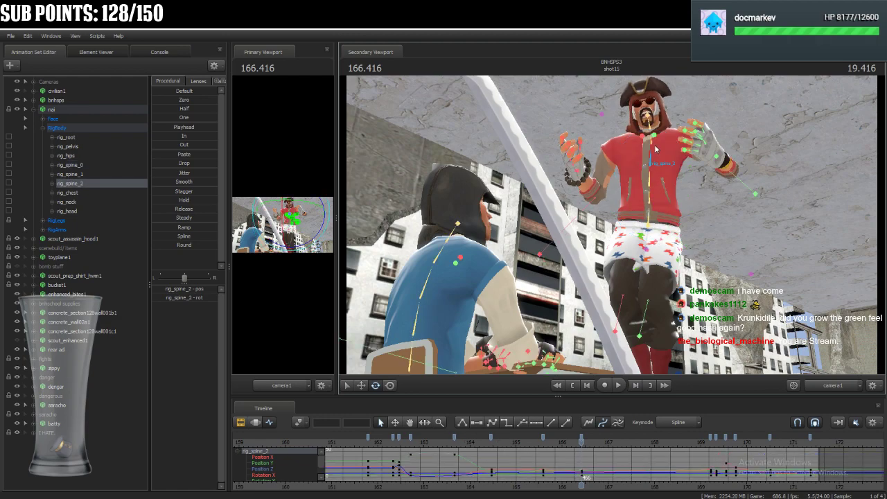
left_click(654, 144, "ctrl")
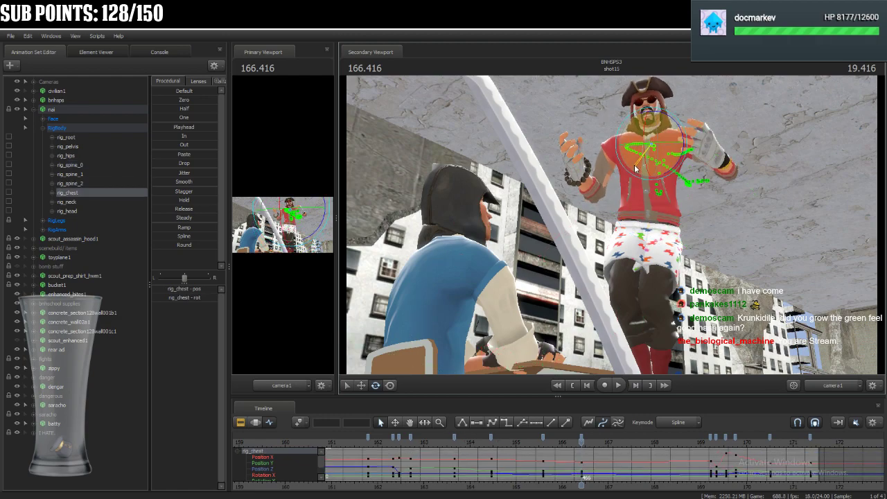
left_click(638, 151, "ctrl")
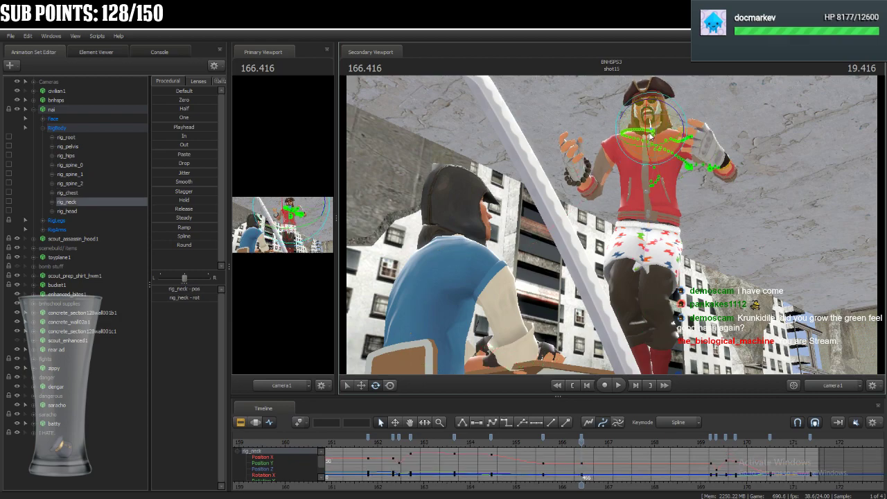
Rotate nai's rig_neck and rig_head to adjust the head's tilt at 166.416.
left_click_drag(634, 147, 632, 144)
key("ctrl")
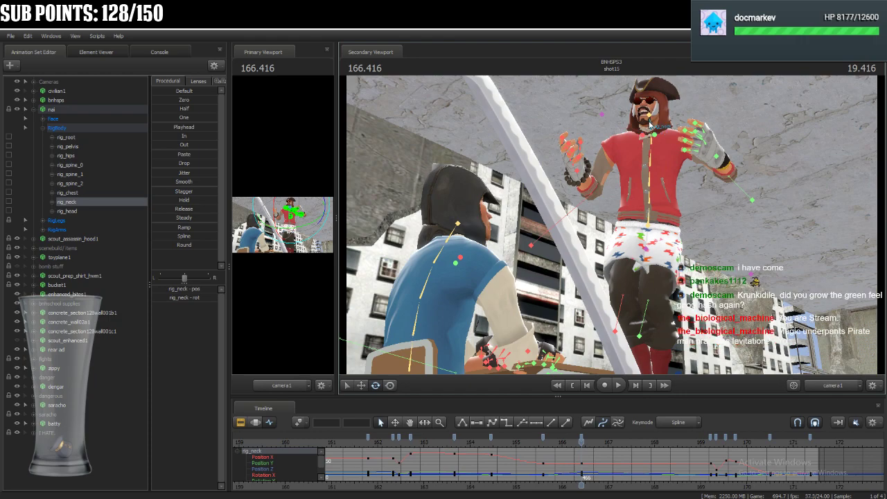
left_click(651, 128, "ctrl")
left_click_drag(651, 119, 651, 115)
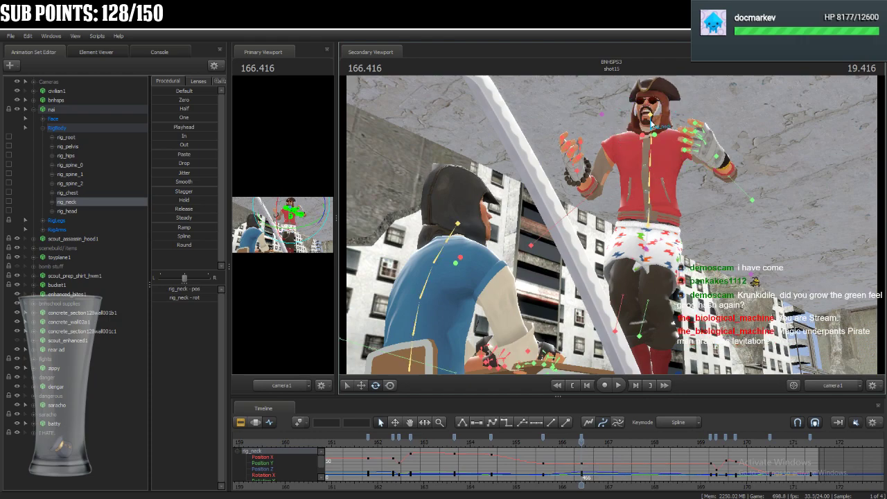
left_click(649, 121, "ctrl")
left_click_drag(649, 118, 650, 116)
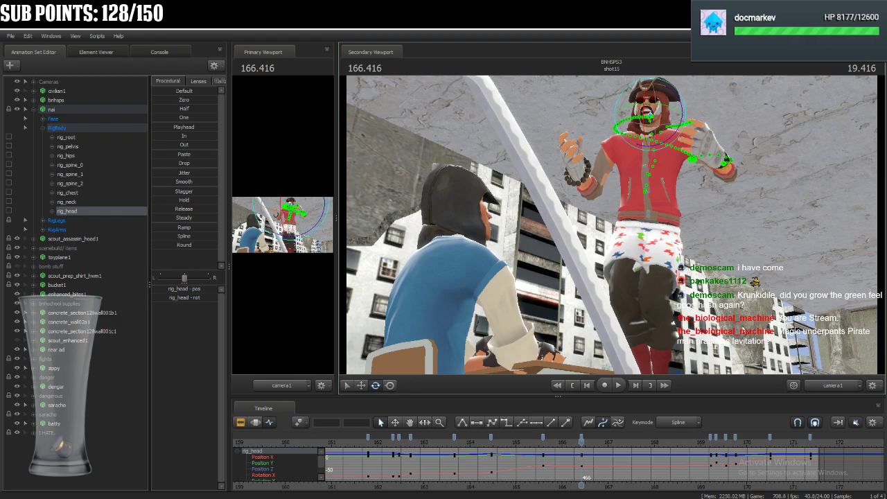
Scrub back to just before 166 and play the animation to check the adjusted pose.
left_click(554, 444)
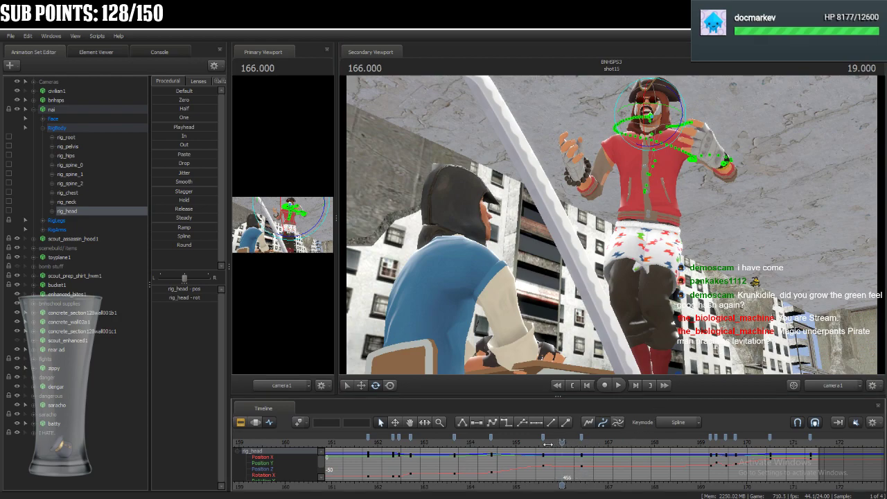
left_click_drag(550, 444, 533, 445)
key("space")
key("space")
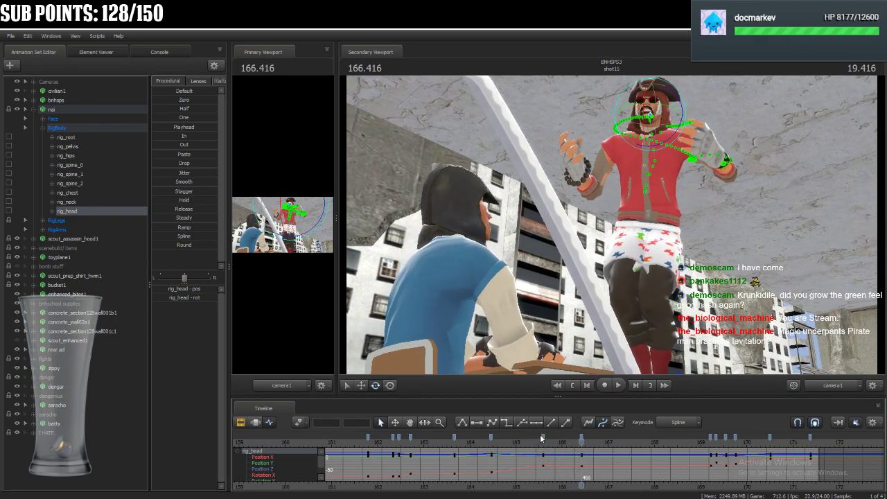
key("ctrl")
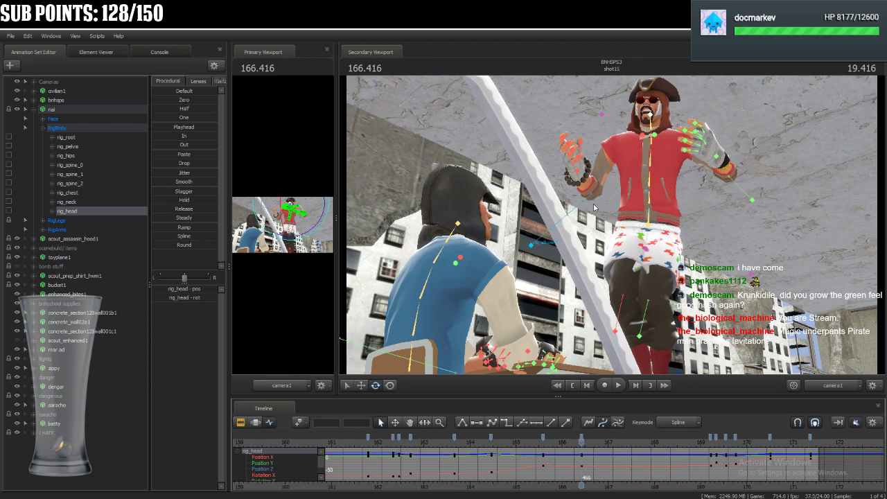
Play back nai's motion between 166 and 170, finishing with the playhead on the keyframe at 169.208.
left_click_drag(582, 443, 711, 458)
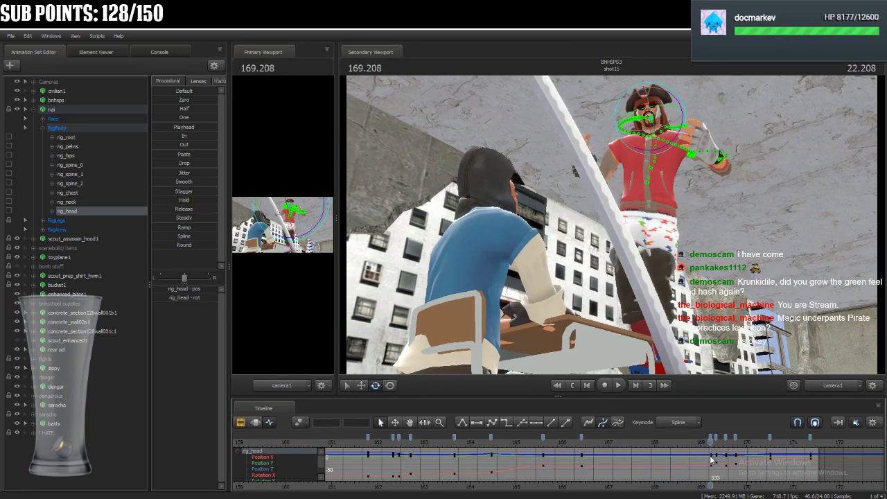
scroll(711, 459, "up", 2)
key("space")
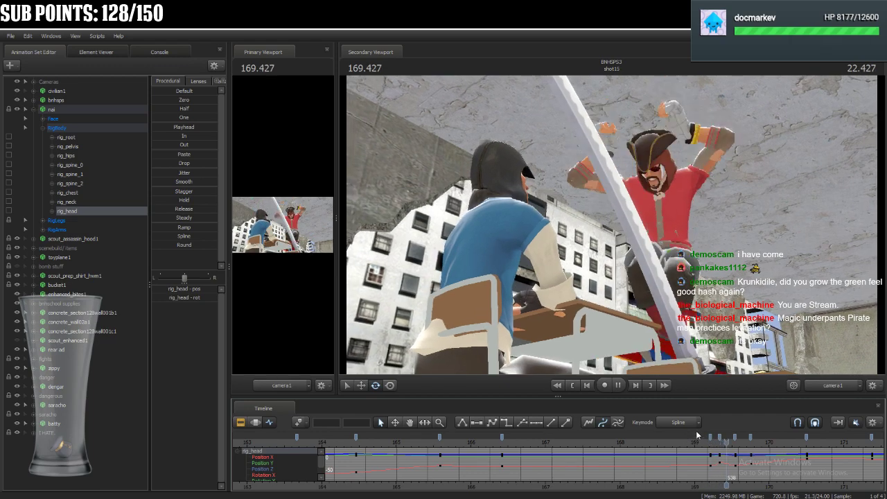
key("space")
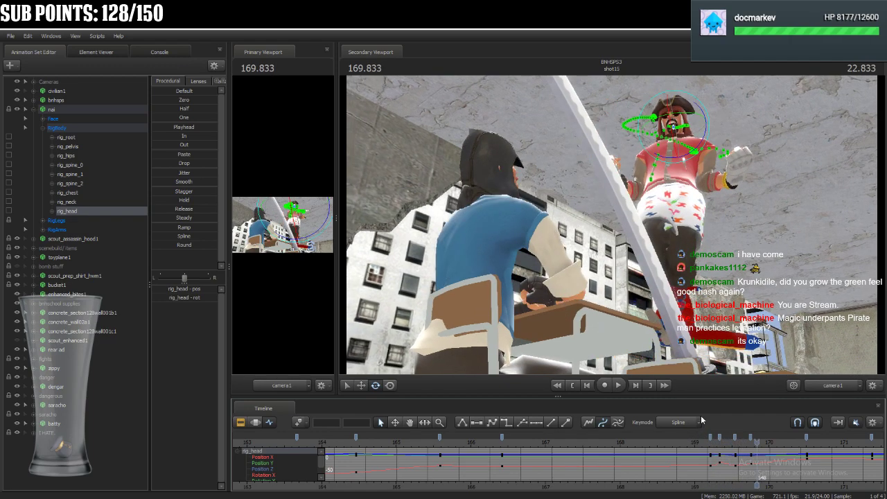
left_click(487, 441)
key("space")
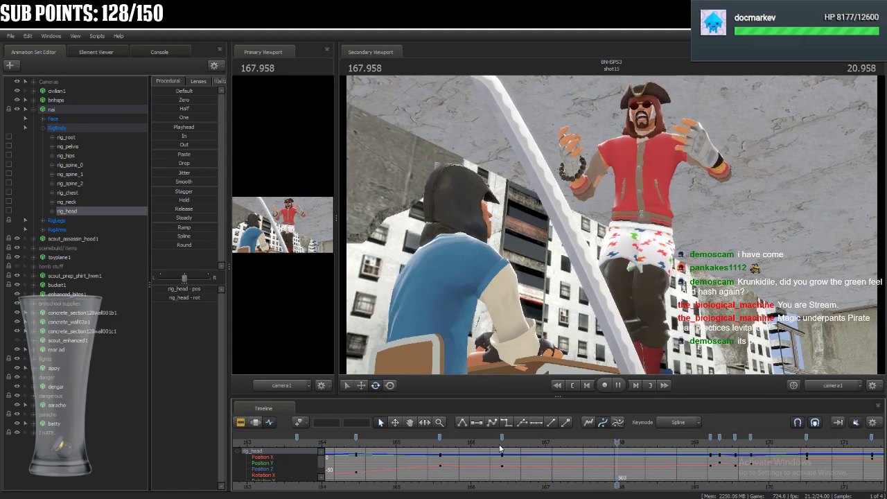
key("space")
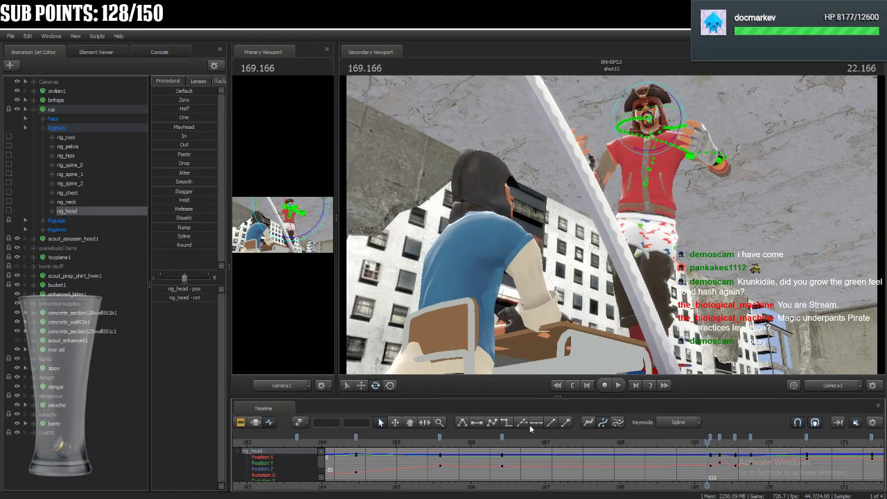
key("Right")
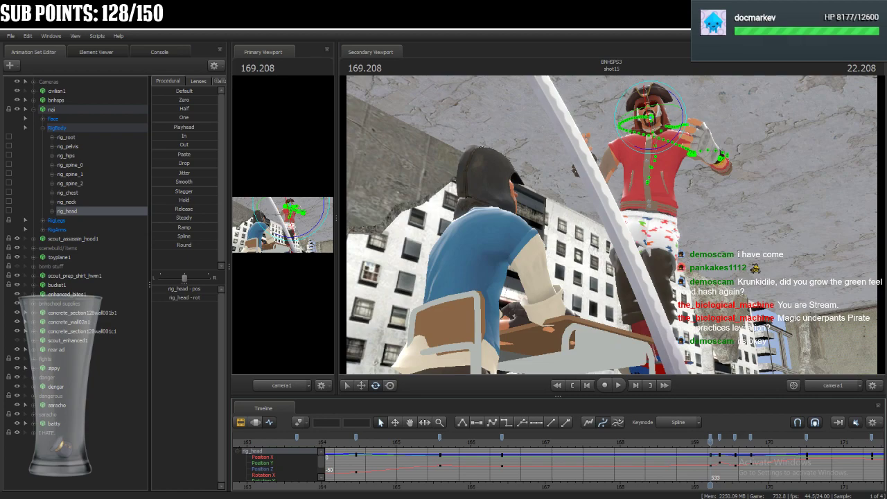
Enlarge the primary viewport, switch it to the work camera and frame nai from behind the seated character.
key("super+e")
left_click_drag(296, 98, 886, 246)
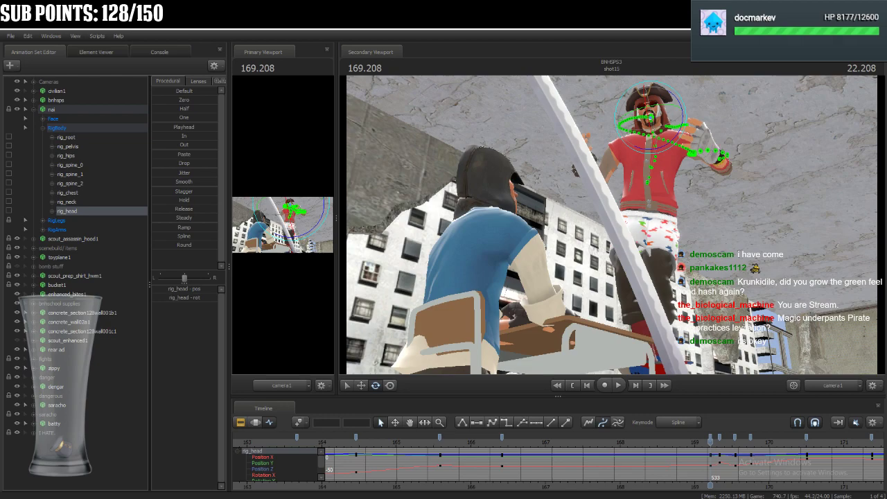
left_click_drag(338, 292, 680, 350)
left_click(625, 386)
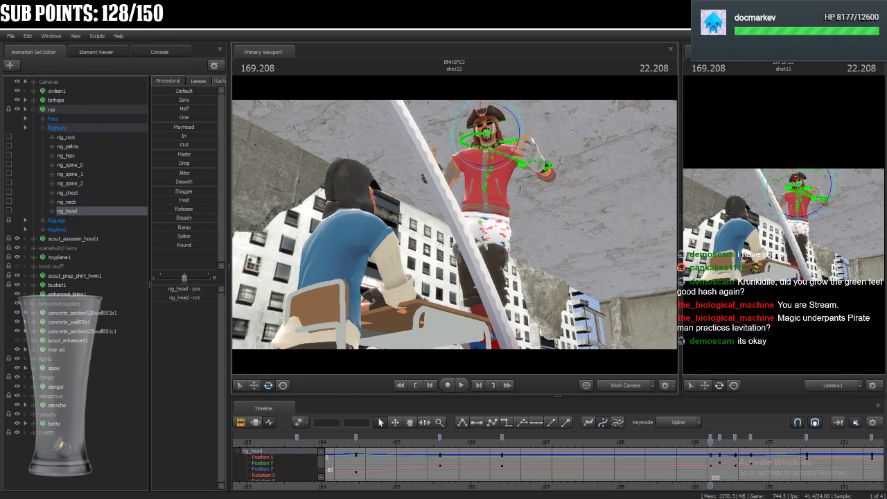
mouse_move(455, 225)
left_mouse_down()
mouse_move(464, 208)
mouse_move(444, 215)
mouse_move(524, 243)
mouse_move(402, 232)
mouse_move(508, 232)
mouse_move(454, 224)
left_mouse_up()
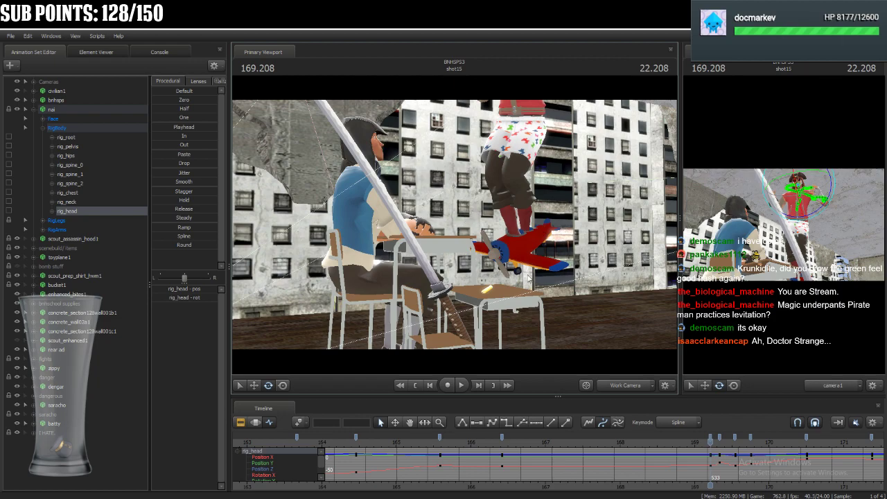
left_click_drag(488, 247, 441, 232)
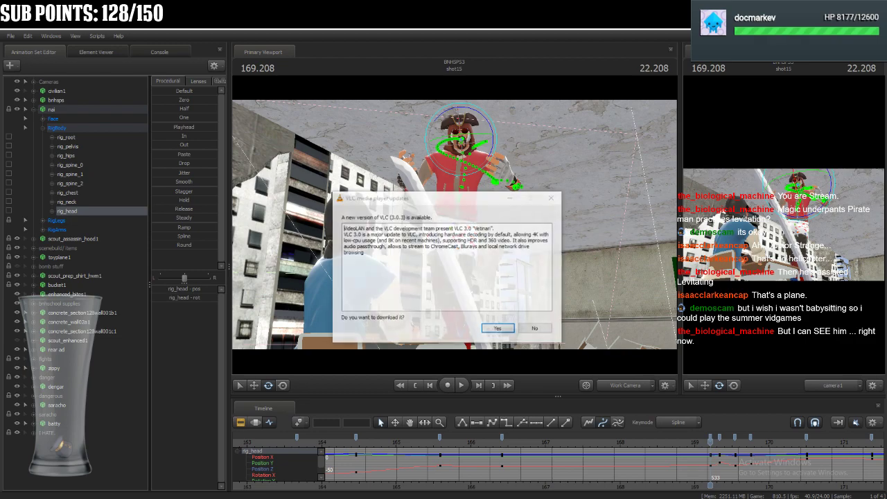
Decline the VLC media player update and play back the shot through the work camera from about 164 to 166.583.
left_click(535, 330)
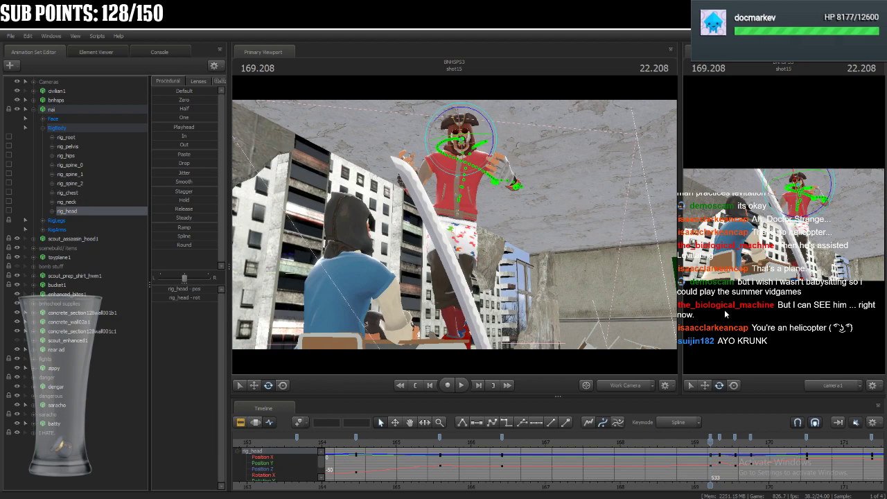
key("space")
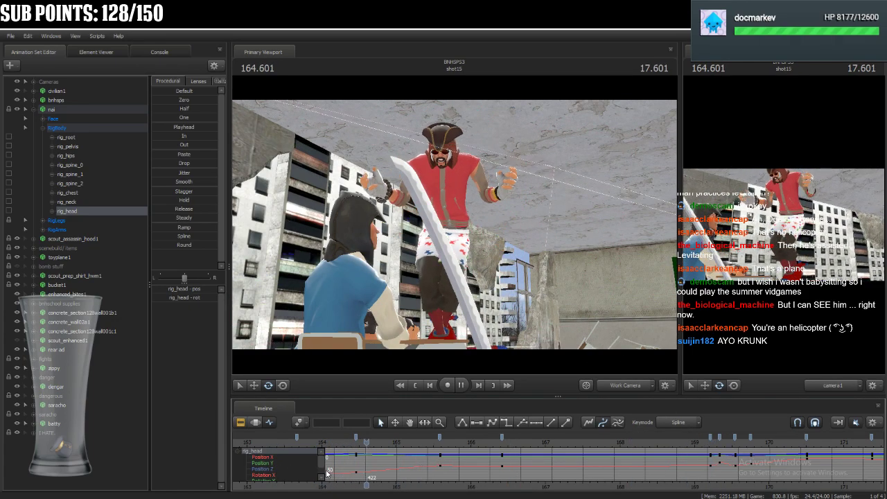
key("space")
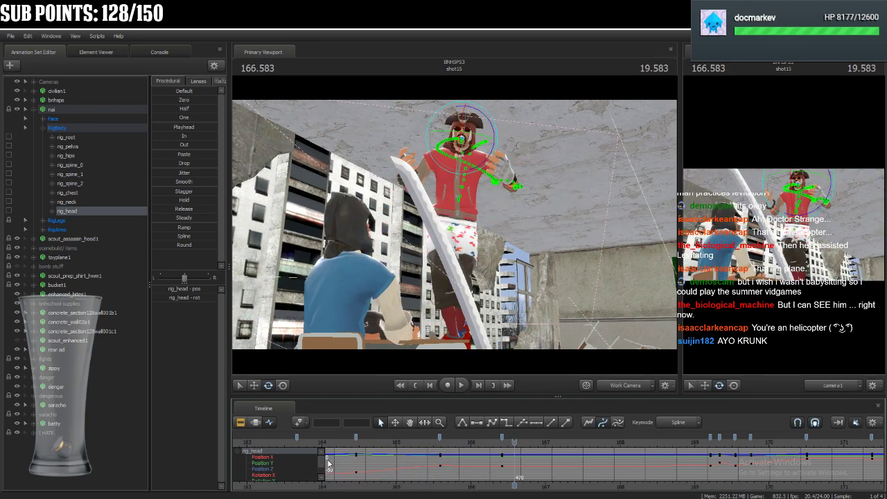
Move the playhead to 167.125, select nai's rig_pelvis and raise it slightly, with the work camera closer to the hips.
left_click_drag(511, 442, 554, 442)
key("ctrl")
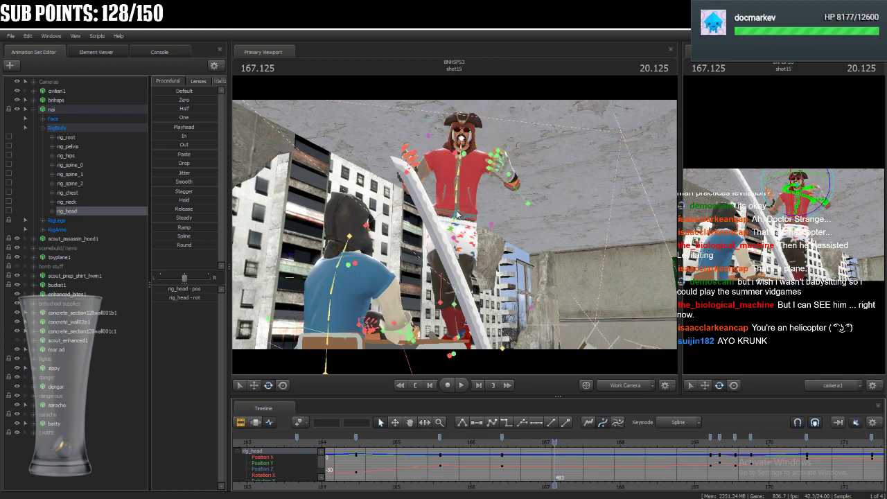
left_click(455, 213, "ctrl")
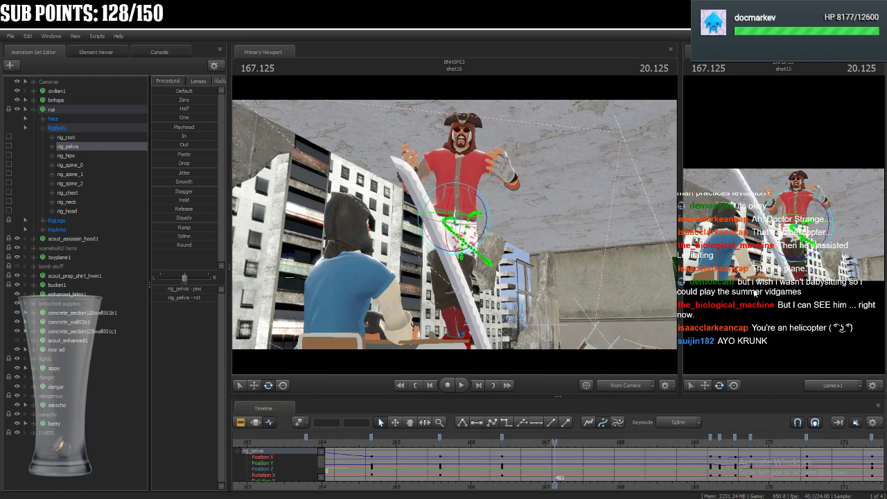
key("w")
left_click_drag(573, 251, 559, 286)
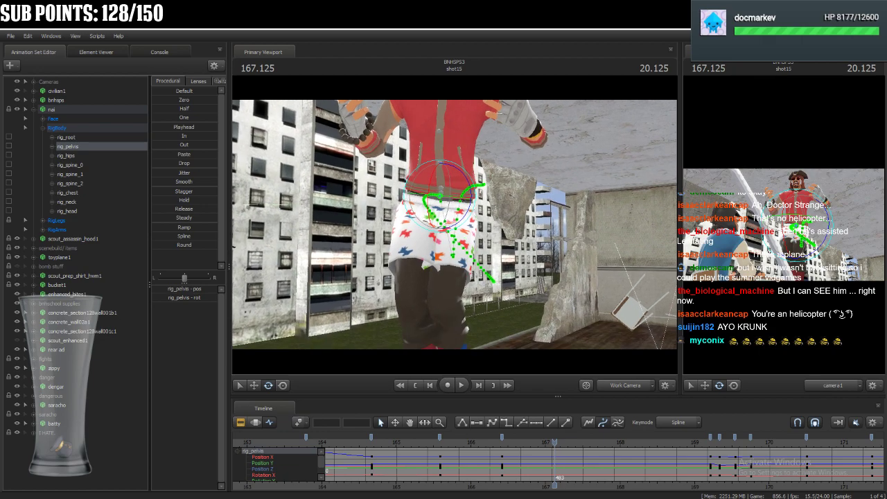
left_click(282, 385)
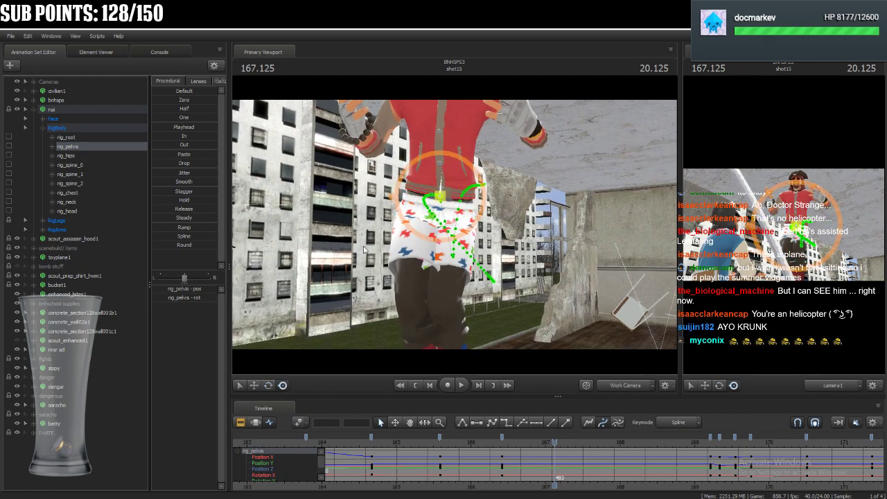
left_click_drag(797, 227, 798, 222)
Rotate nai's rig_pelvis at 167.125 to change the tilt of the hips and torso.
left_click(269, 387)
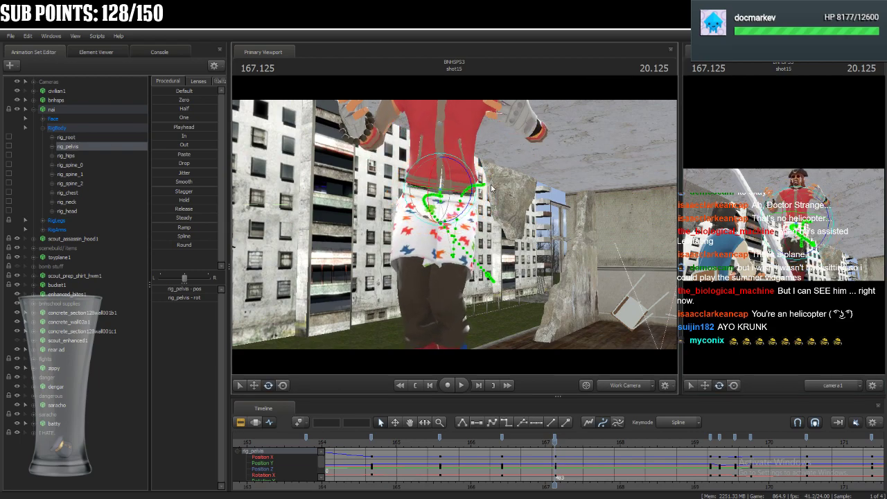
left_click_drag(449, 176, 455, 199)
key("ctrl")
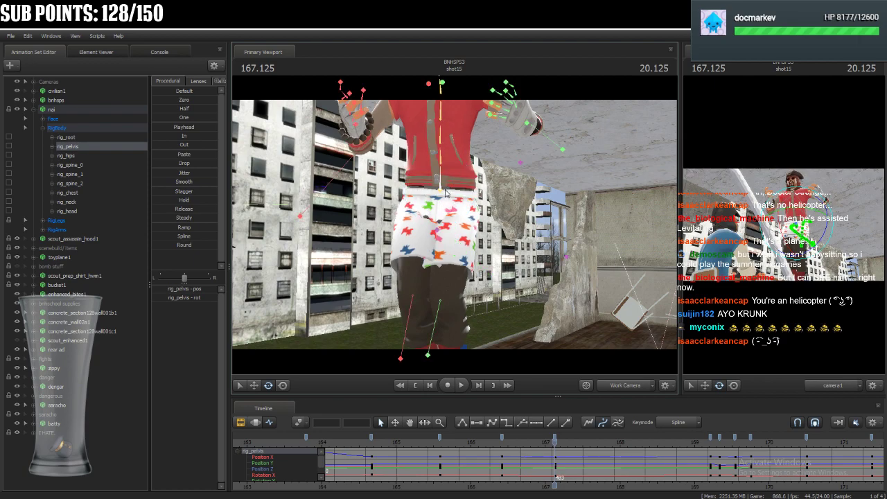
Adjust the rotation of nai's rig_hips, rig_spine_0, rig_spine_1 and rig_spine_2 at 167.125 to bend the lower torso.
left_click(443, 189, "ctrl")
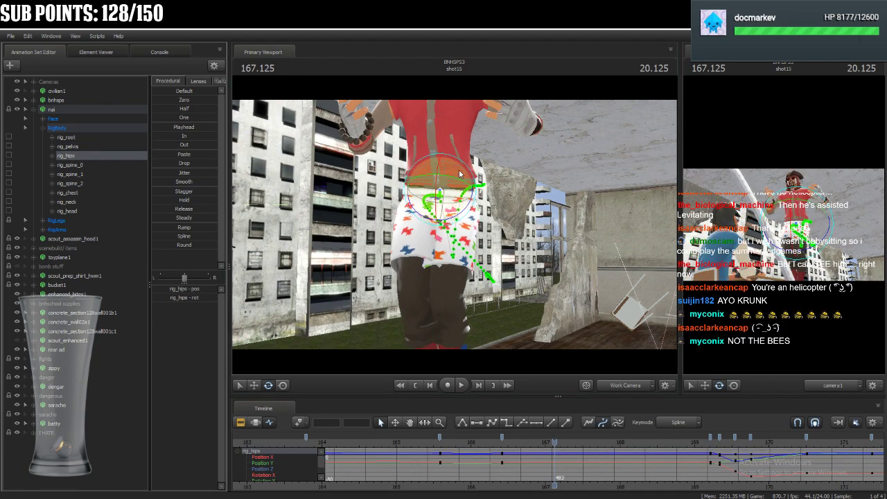
key("ctrl")
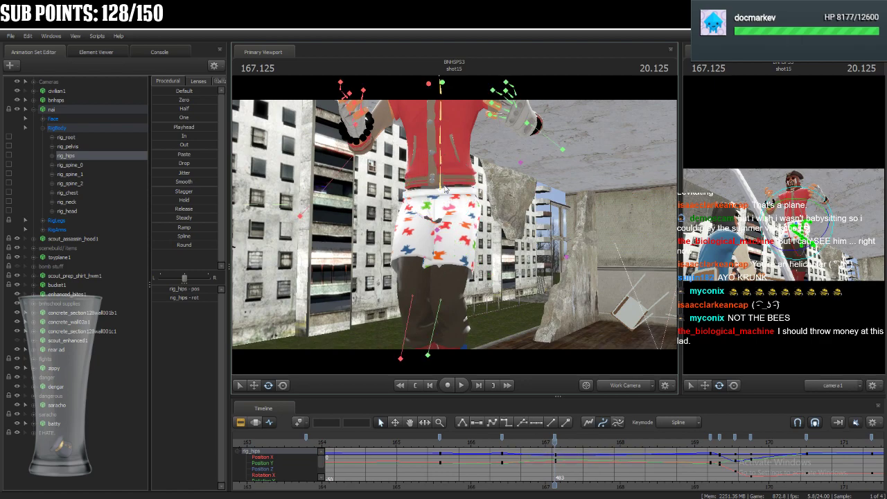
left_click(441, 163, "ctrl")
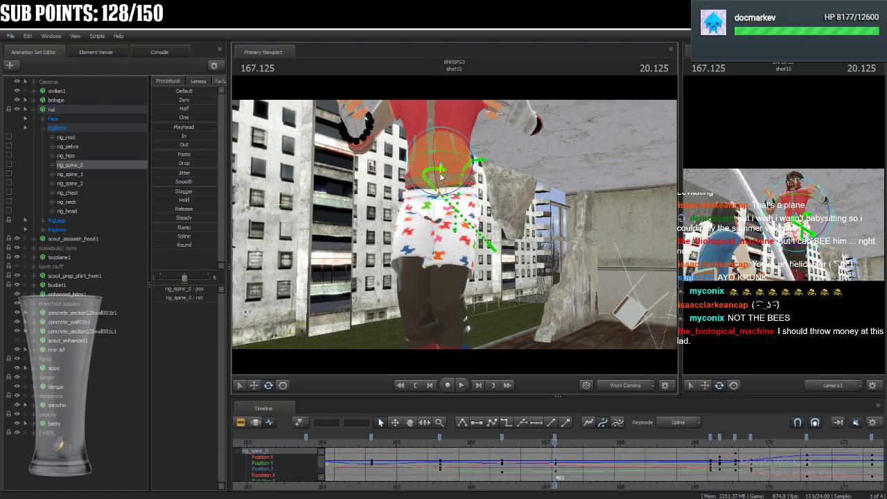
left_click(444, 150, "ctrl")
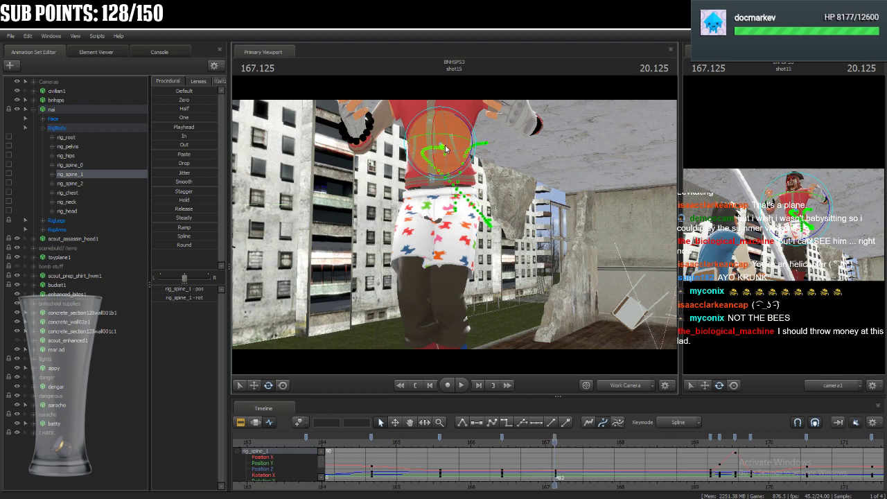
left_click(441, 126, "ctrl")
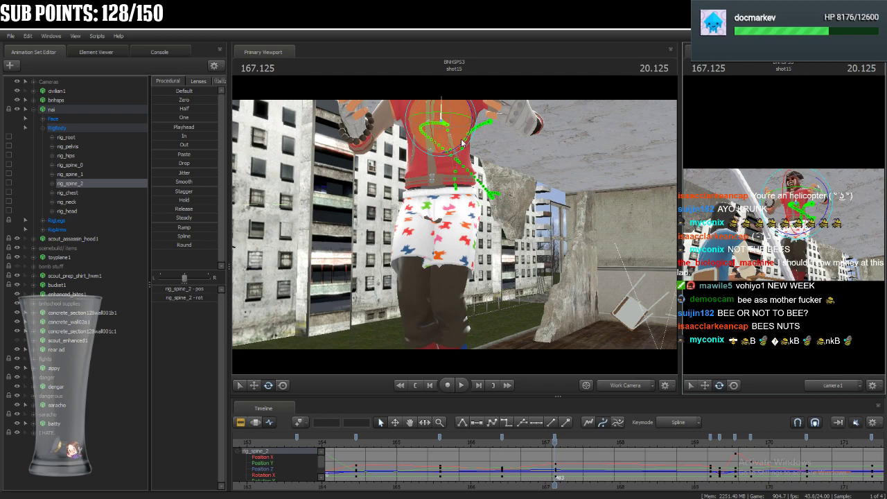
With the full upper body framed, rotate nai's spine bones and rig_chest to turn and tilt the chest.
left_click_drag(508, 289, 476, 199)
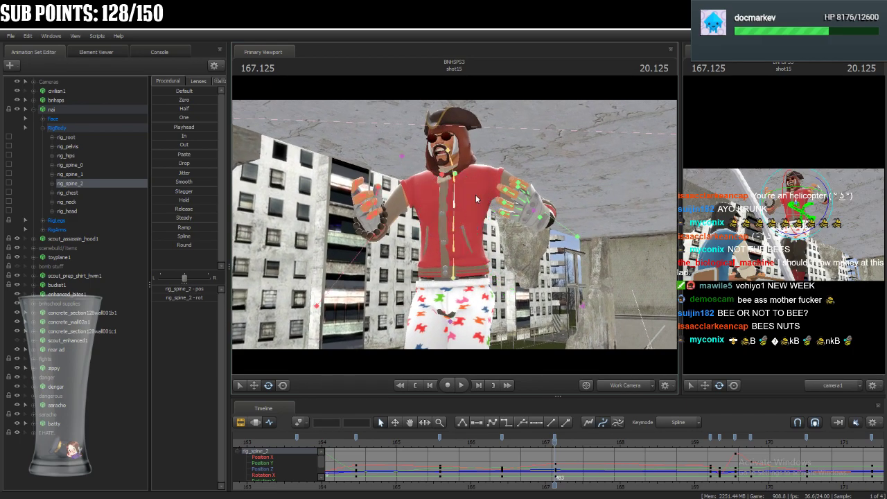
left_click(455, 237)
left_click_drag(449, 239, 449, 222)
left_click(454, 213)
left_click(457, 176)
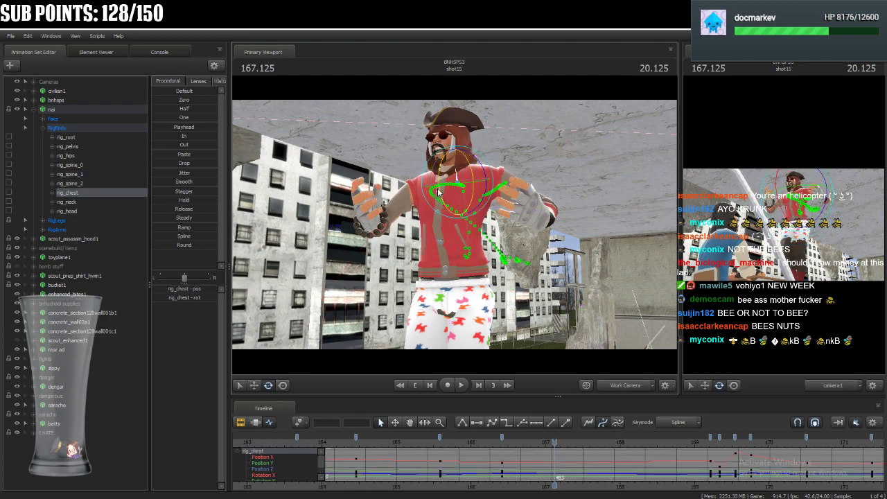
left_click_drag(448, 170, 451, 171)
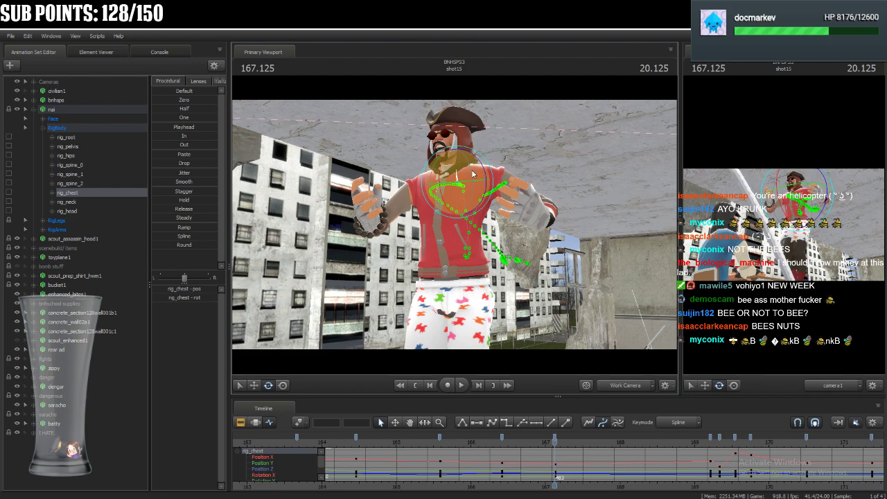
Rotate nai's rig_neck and rig_head at 167.125 to change the angle of the face.
left_click(455, 160)
left_click_drag(790, 189, 790, 181)
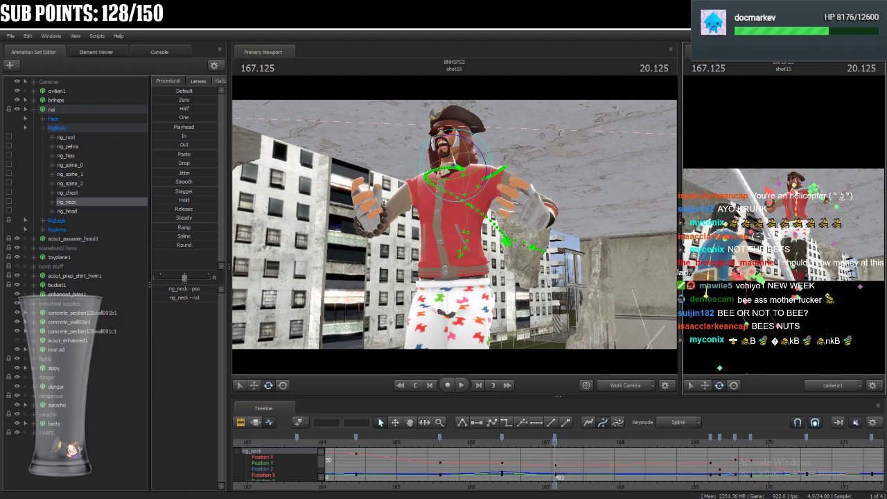
left_click(454, 154)
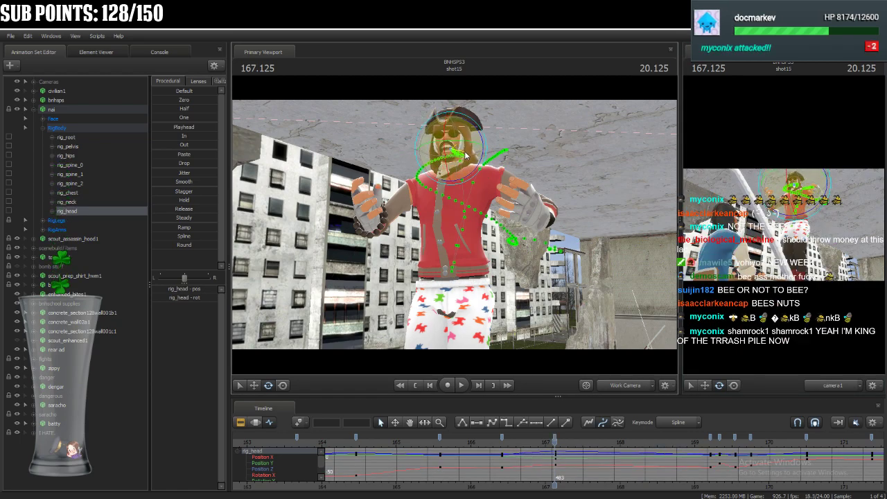
left_click_drag(467, 153, 458, 150)
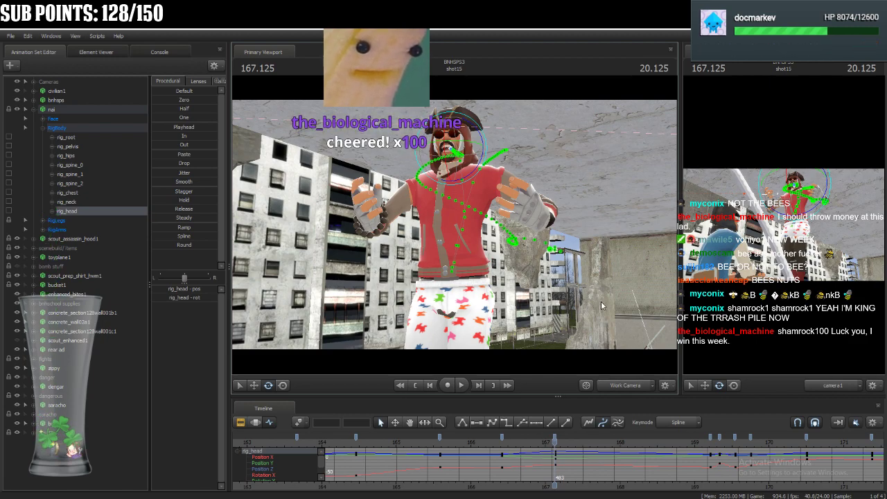
key("ctrl")
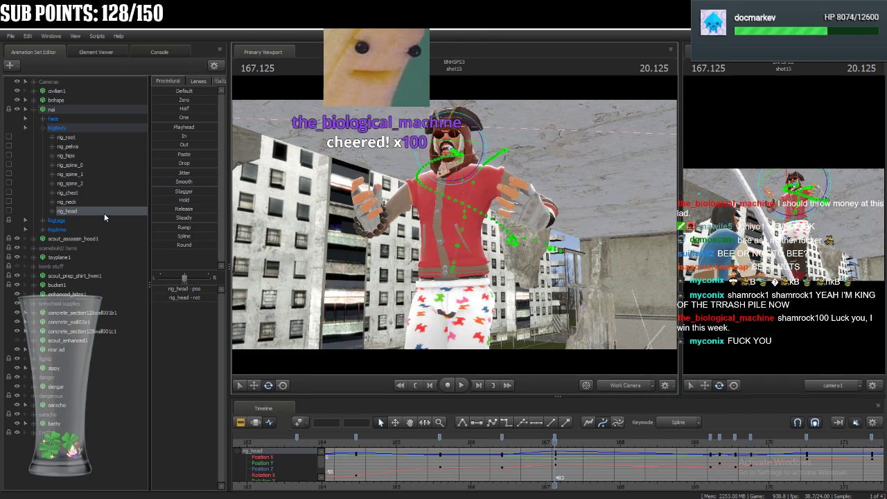
Raise nai's rig_hand_R slightly and adjust rig_collar_R at 167.125.
left_click_drag(409, 226, 377, 234)
key("w")
key("ctrl")
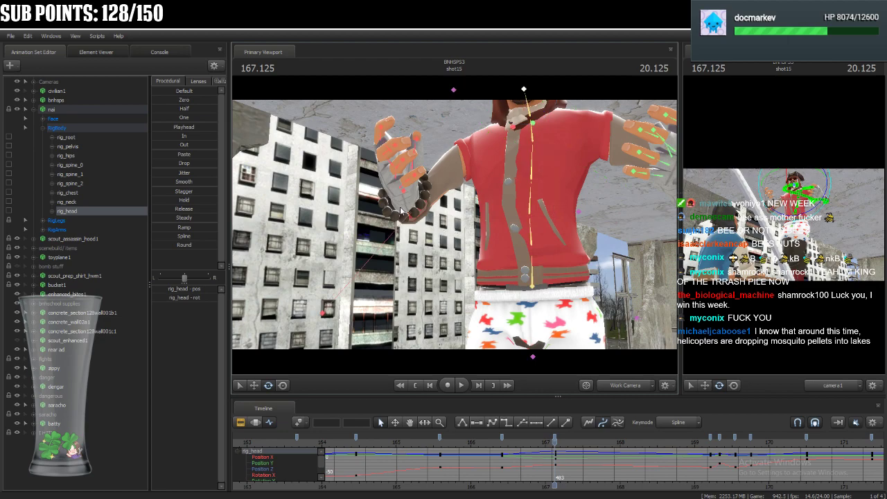
left_click(405, 194)
left_click(283, 386)
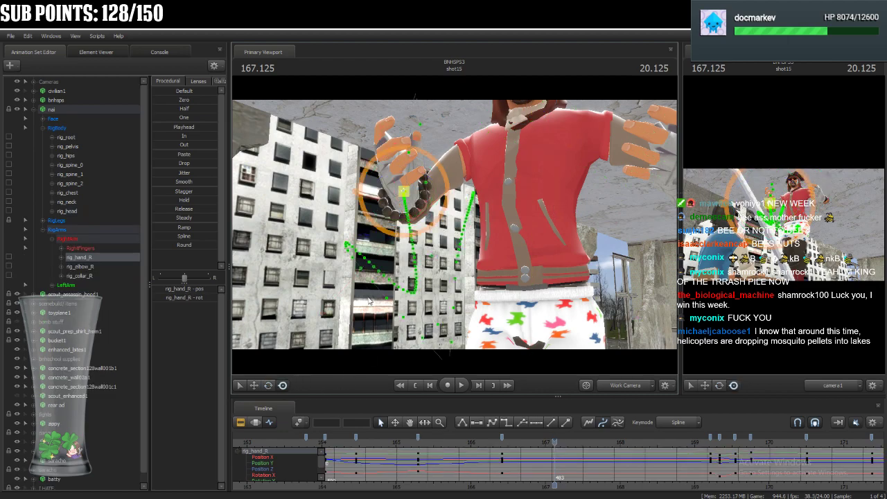
left_click_drag(405, 193, 408, 174)
key("ctrl")
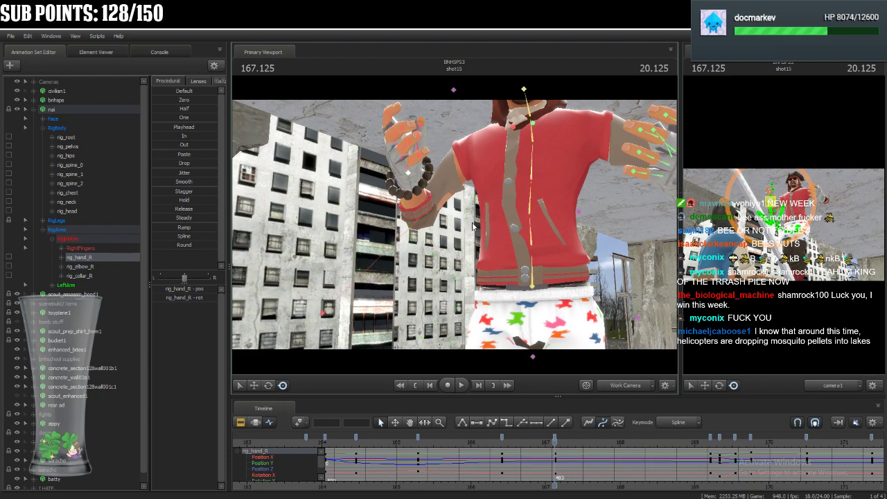
left_click(510, 129)
left_click(269, 386)
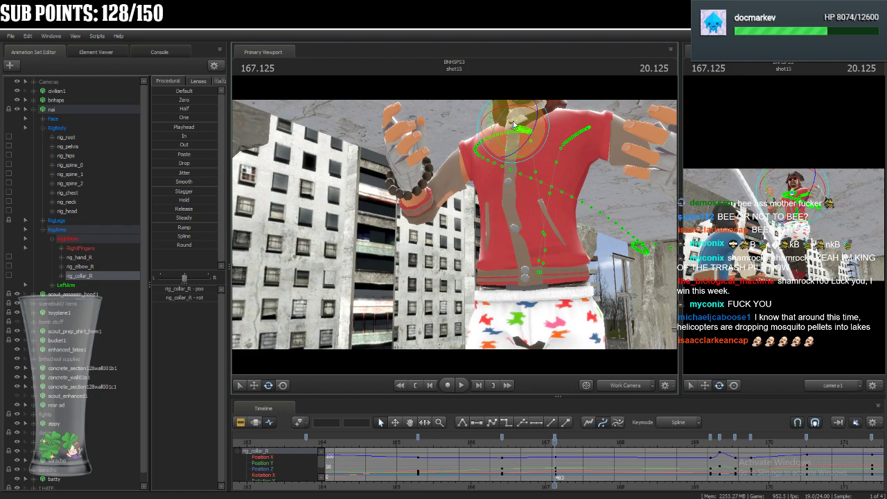
Frame nai's left arm and raise rig_hand_L up to shoulder height beside the head.
left_click_drag(542, 282, 497, 277)
key("d")
key("s")
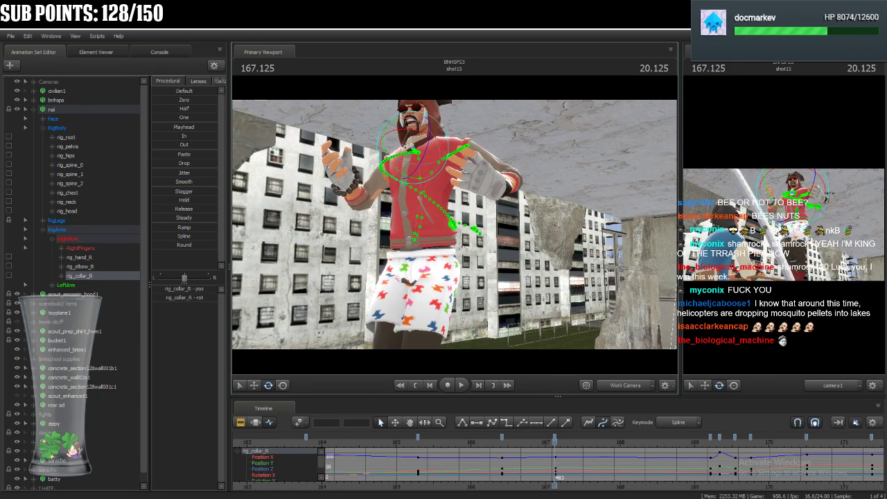
key("ctrl")
left_click(495, 187)
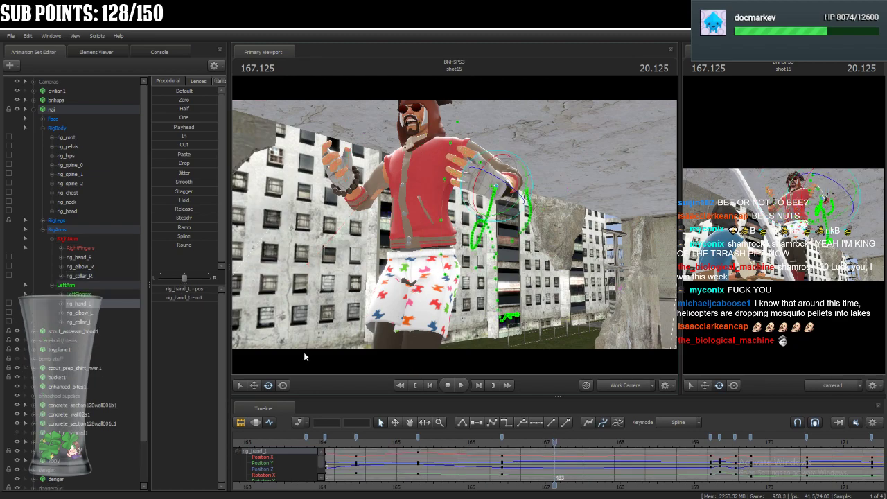
left_click(284, 388)
left_click_drag(496, 187, 474, 131)
key("ctrl")
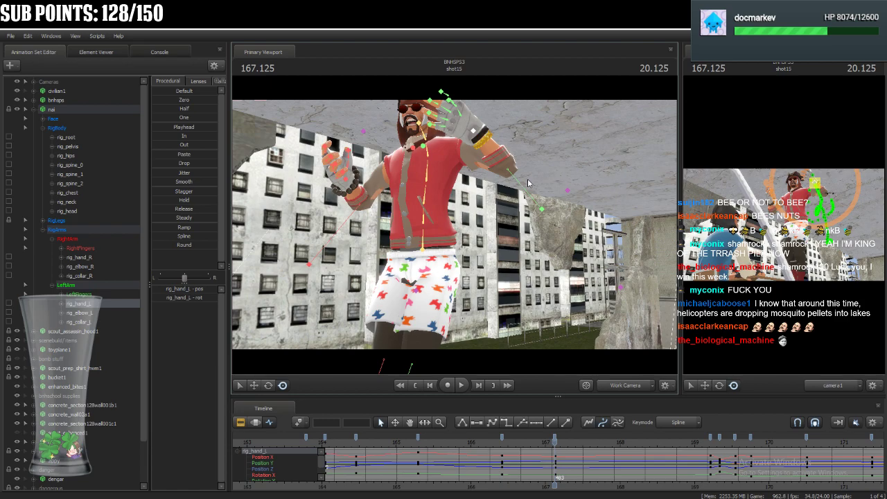
Move rig_elbow_L closer beneath the raised left arm and refine the pose of rig_hand_L.
left_click(543, 208)
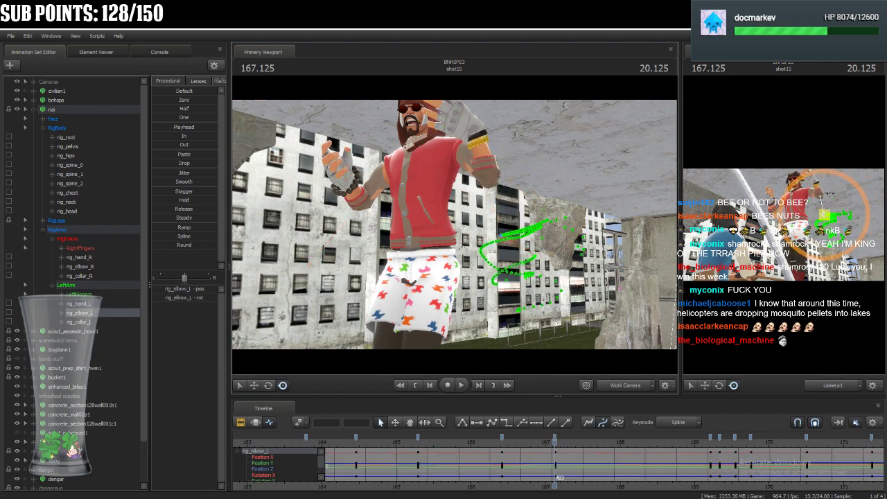
left_click(474, 134)
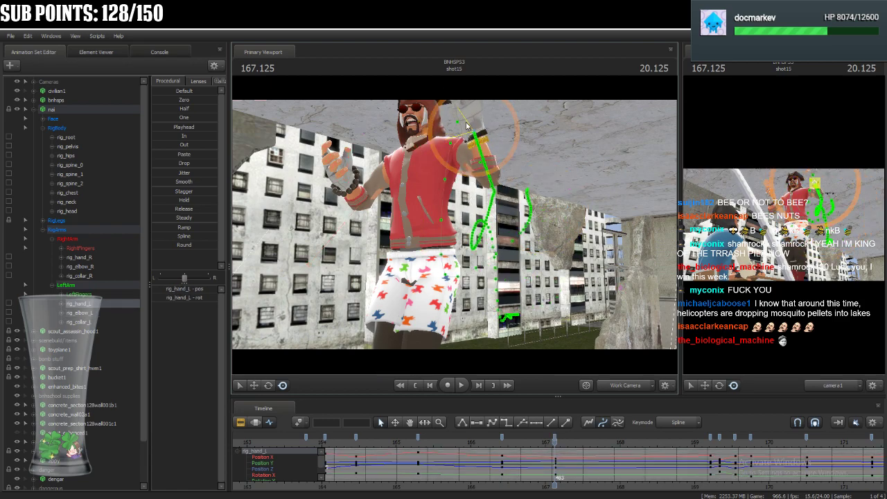
left_click_drag(465, 123, 483, 126)
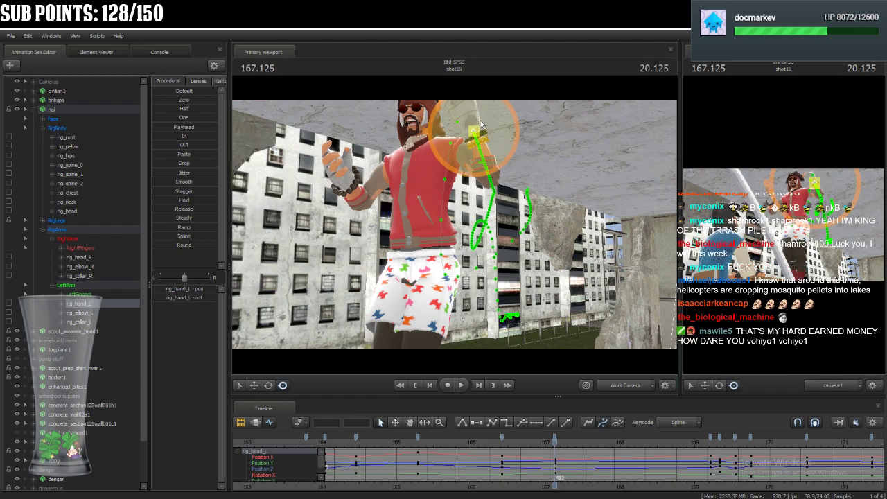
View nai from the front and rotate rig_spine_1 to bend the torso sideways.
left_click_drag(530, 166, 611, 154)
key("a")
left_click_drag(455, 225, 545, 238)
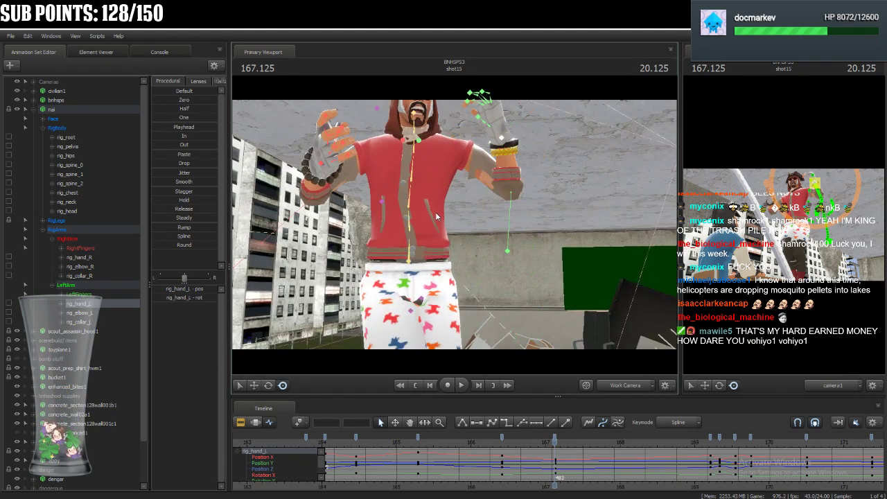
left_click(407, 192)
left_click(268, 390)
left_click_drag(417, 190, 412, 186)
left_click_drag(386, 223, 399, 210)
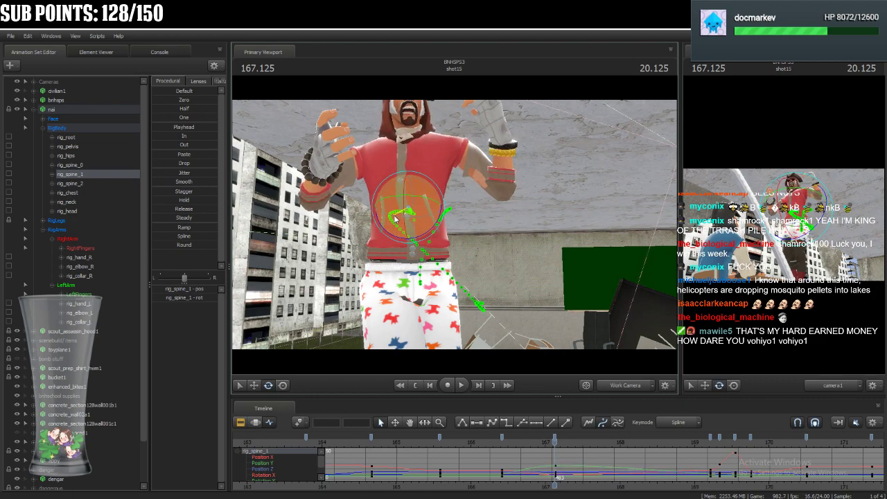
Rotate nai's upper spine and rig_chest to refine the torso lean at 167.125.
left_click(412, 162)
left_click_drag(414, 163, 399, 181)
left_click(412, 150, "ctrl")
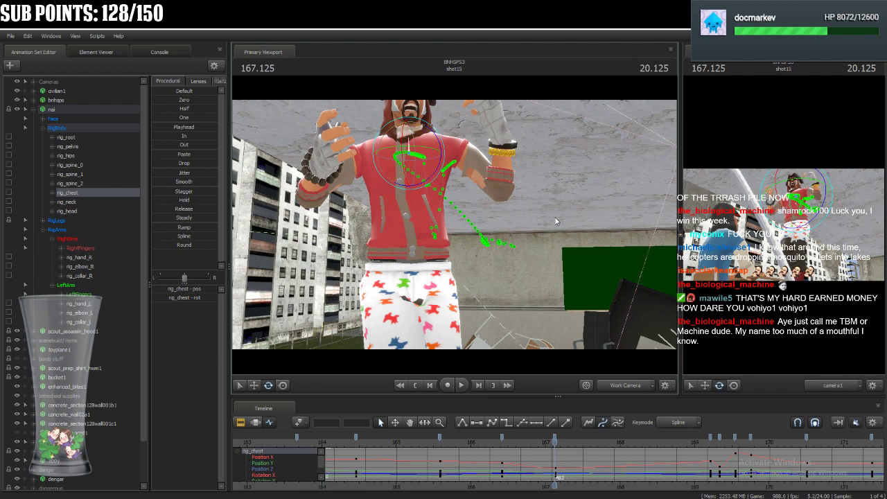
Adjust nai's rig_hand_R and shift rig_collar_R to reshape the right shoulder.
left_click(321, 166)
left_click_drag(462, 248, 404, 219)
mouse_move(444, 241)
left_mouse_down()
mouse_move(435, 229)
mouse_move(437, 235)
left_mouse_up()
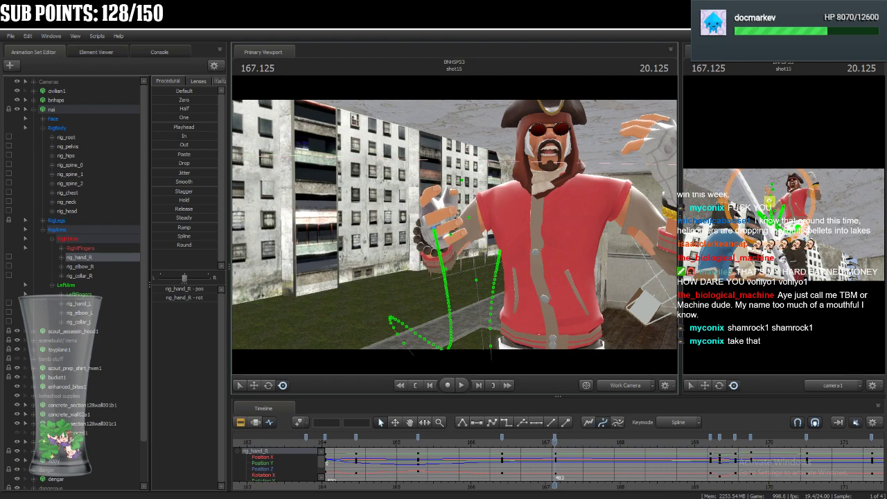
left_click(535, 190, "ctrl")
left_click_drag(535, 189, 547, 179)
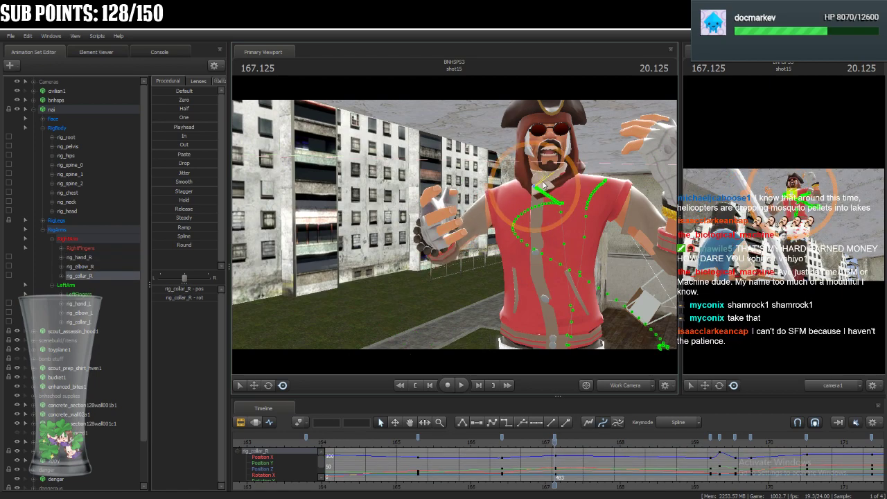
Raise nai's rig_hand_R so the right forearm bends further upward.
key("ctrl")
left_click(435, 232, "ctrl")
left_click_drag(444, 239, 437, 215)
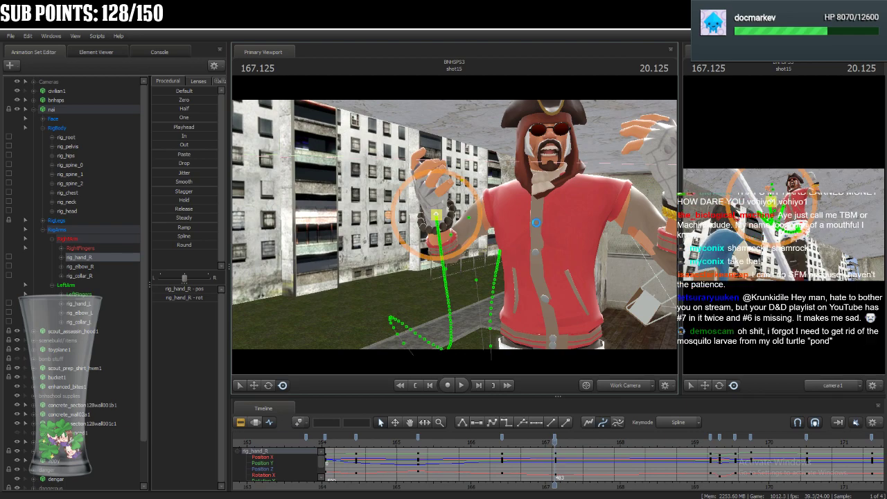
Lower nai's rig_hand_L to chest height and pull rig_elbow_L slightly inward.
left_click_drag(587, 219, 554, 221)
left_click(592, 191)
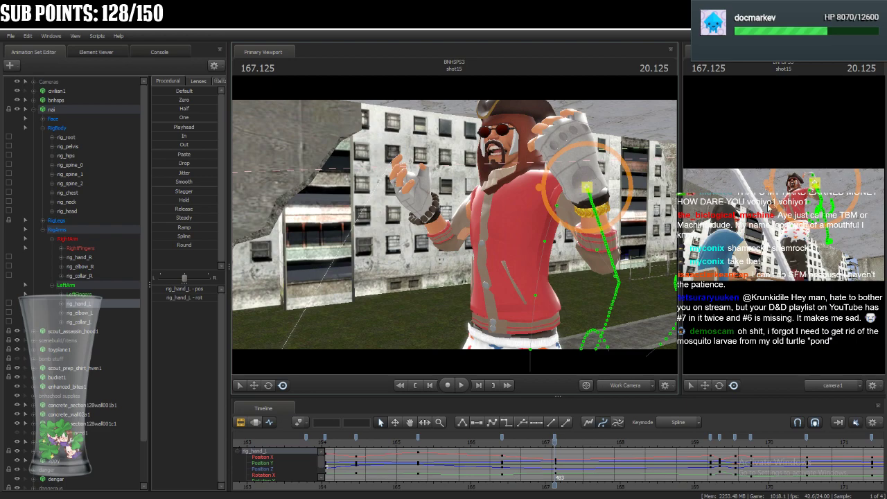
left_click_drag(584, 187, 573, 222)
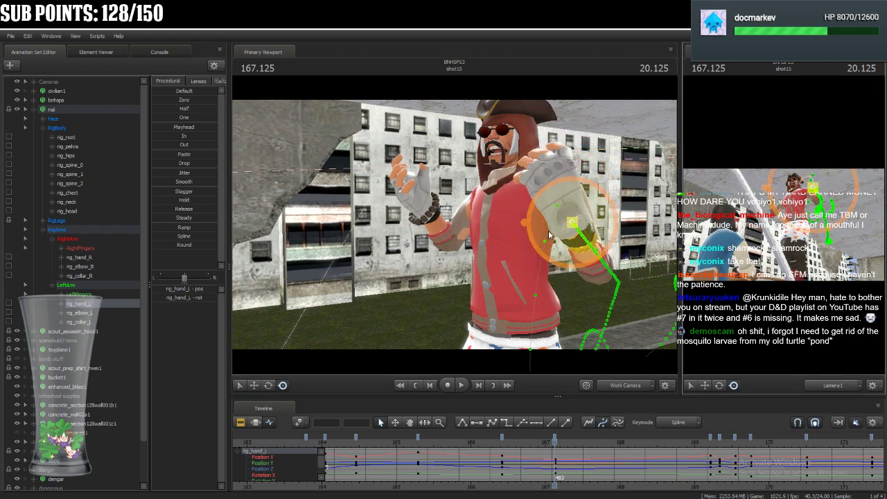
left_click(619, 332)
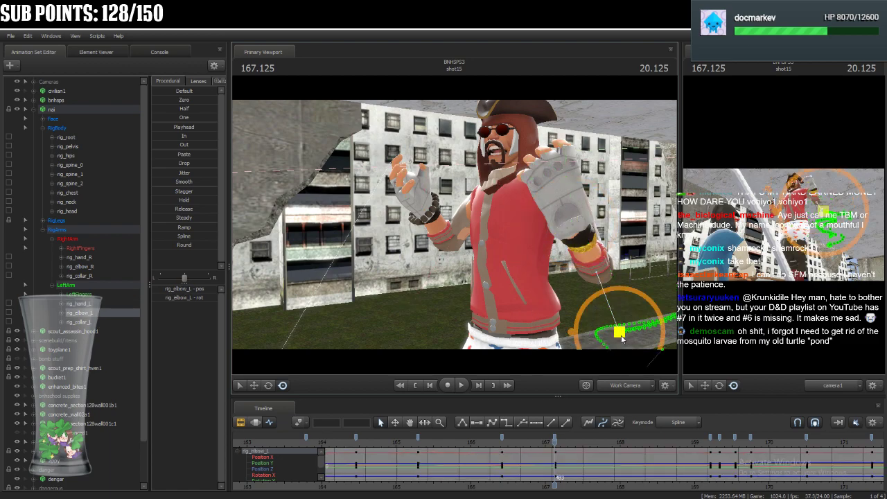
Fine-tune nai's rig_hand_L by moving it slightly up and outward and adjusting the hand's angle.
left_click(572, 222, "ctrl")
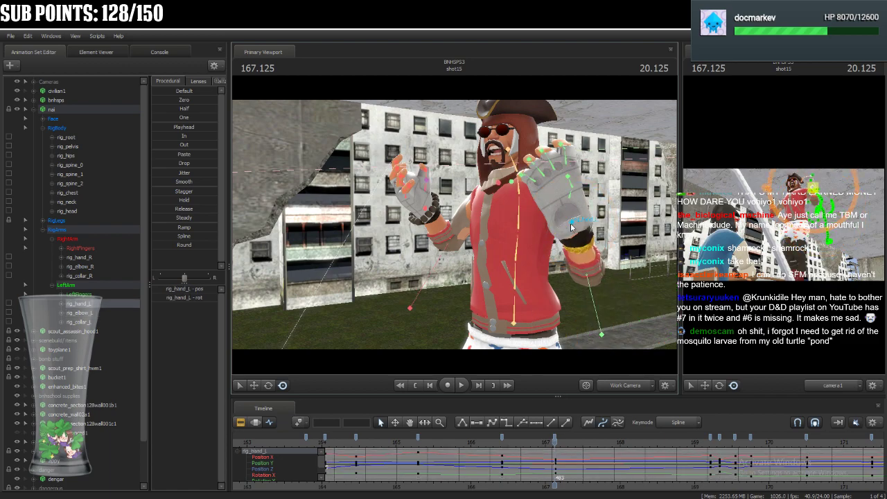
left_click_drag(590, 217, 581, 216)
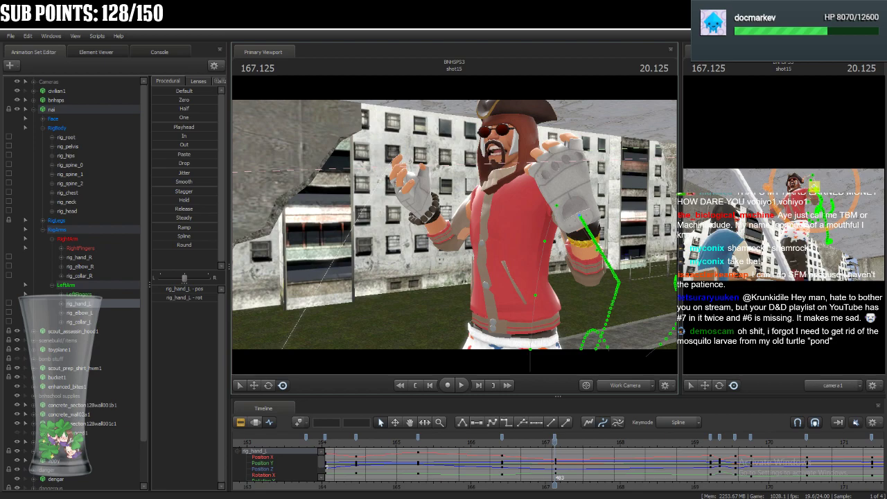
left_click(585, 203)
left_click_drag(585, 203, 593, 217)
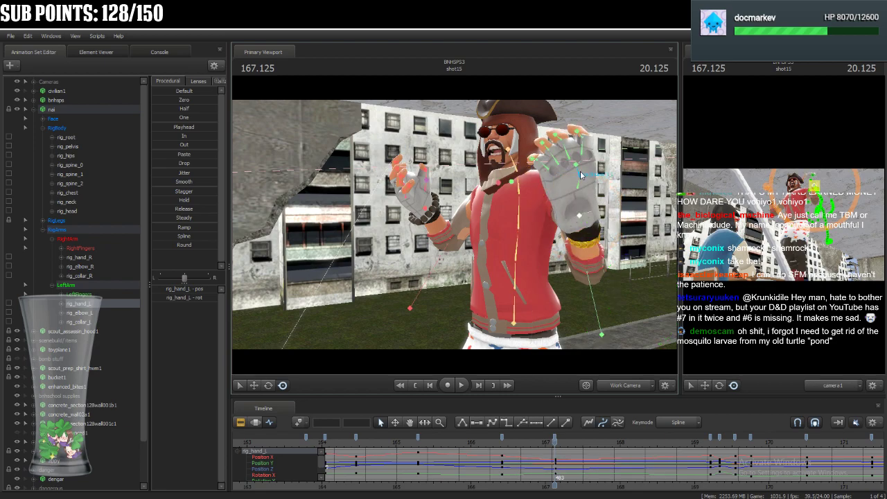
Select nai's rig_head through the camera1 view and adjust its pose at 167.125.
left_click(795, 186, "ctrl")
mouse_move(797, 197)
left_mouse_down()
mouse_move(803, 212)
mouse_move(804, 182)
left_mouse_up()
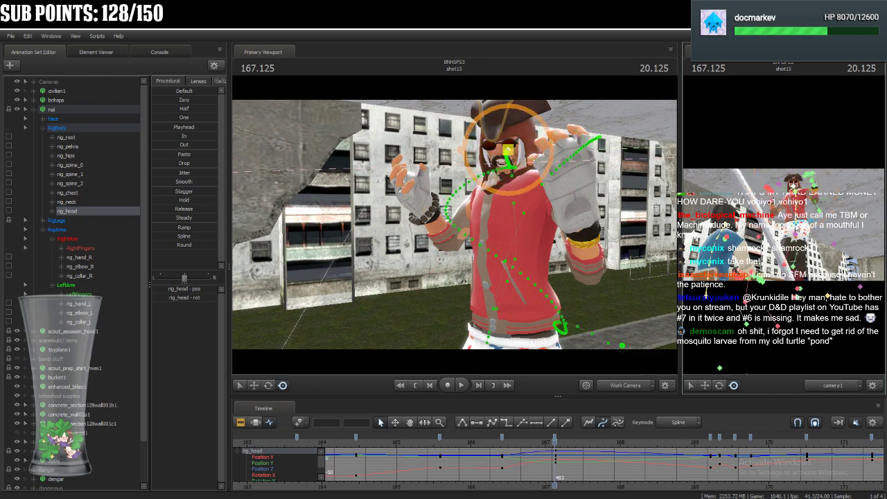
Rotate nai's rig_pelvis and lower spine controls at 167.125 so the torso leans toward his left.
left_click(797, 225, "ctrl")
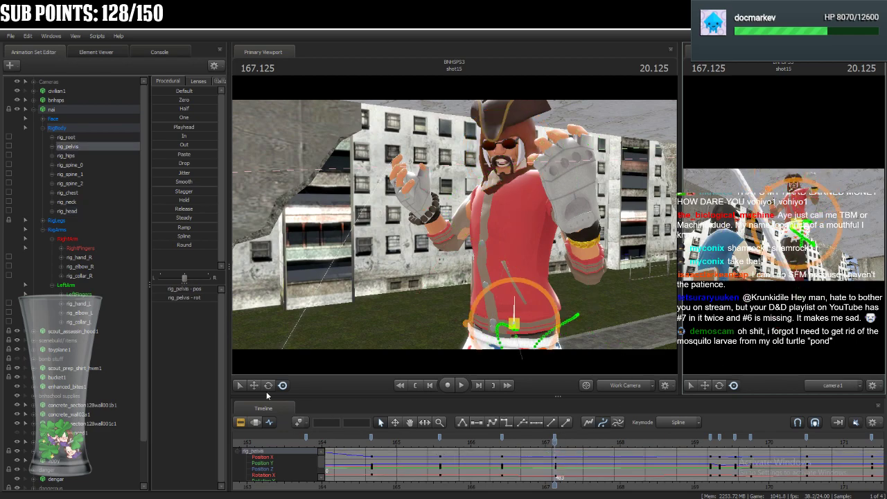
left_click(268, 387)
left_click_drag(502, 309, 505, 310)
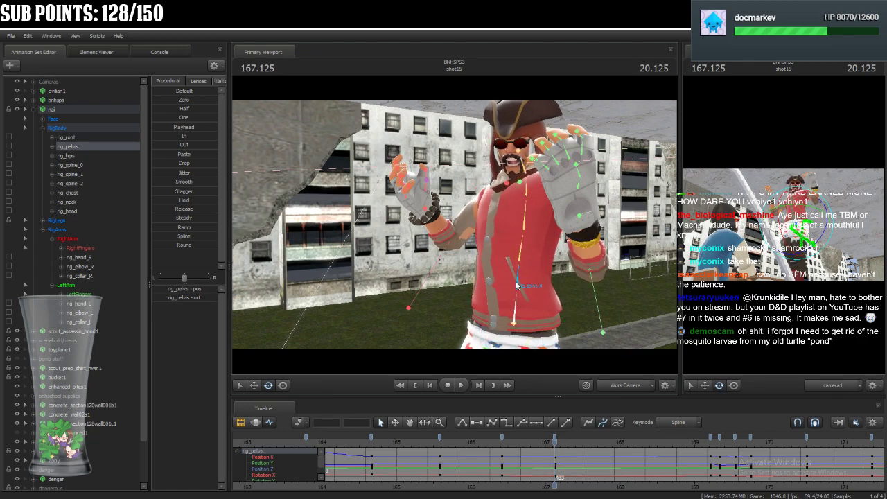
left_click(518, 287, "ctrl")
left_click_drag(511, 266, 513, 265)
key("ctrl")
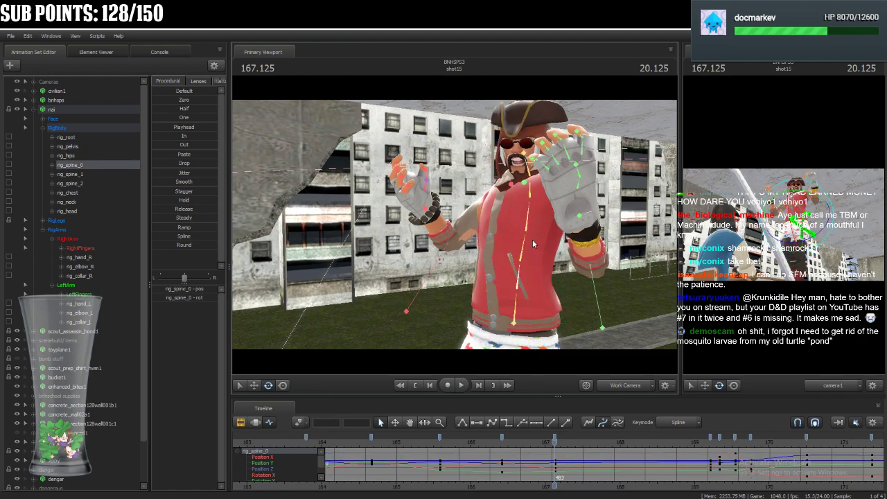
left_click(527, 239, "ctrl")
left_click_drag(507, 232, 476, 269)
Shift nai's rig_pelvis slightly toward his right to offset the hips.
key("ctrl")
left_click(495, 204, "ctrl")
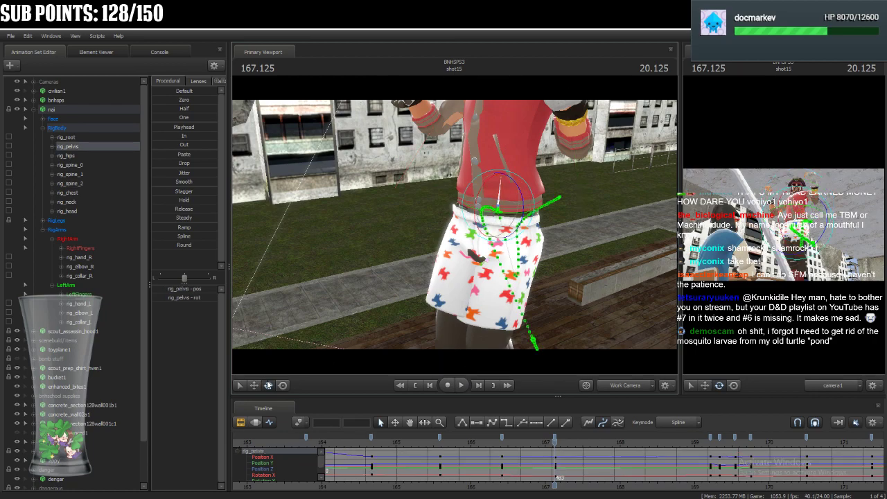
left_click_drag(499, 206, 476, 216)
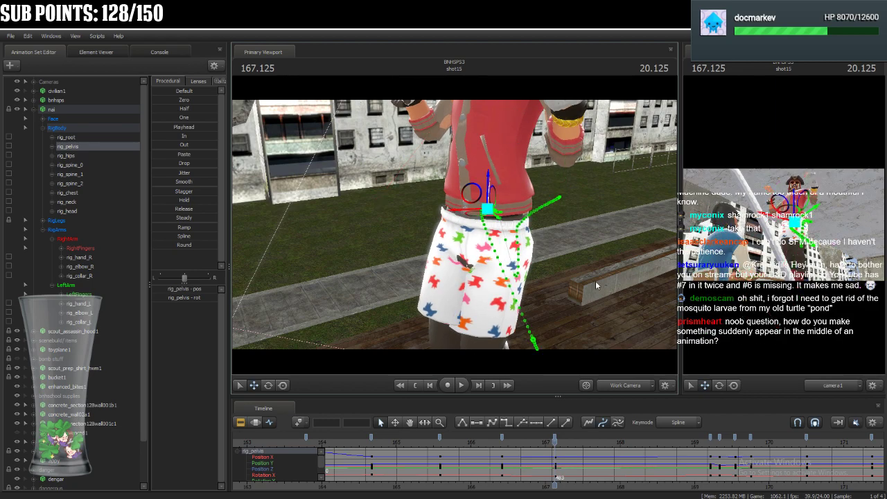
Collapse nai's RigBody and RigArms groups in the animation set list.
left_click_drag(602, 293, 591, 272)
key("s")
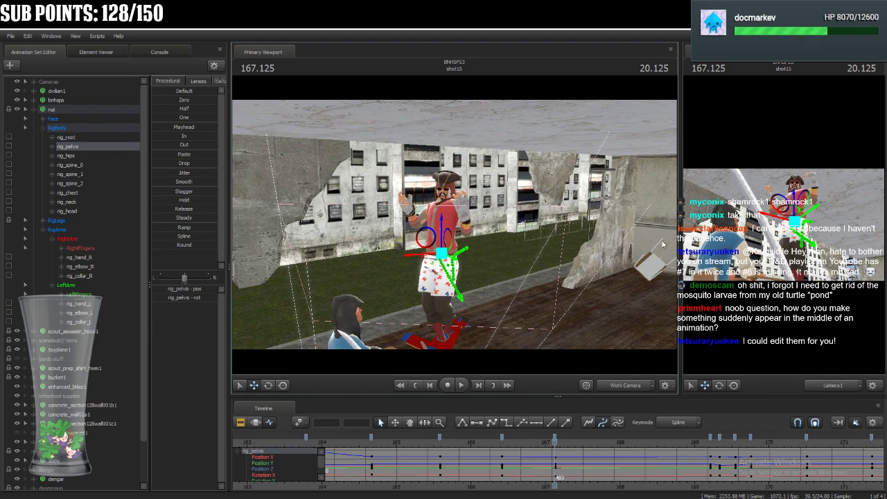
key("s")
left_click_drag(581, 295, 601, 278)
key("a")
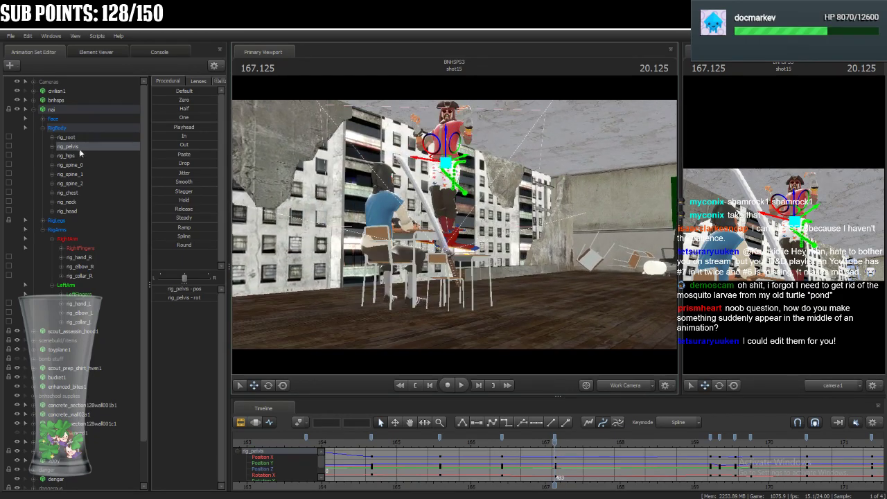
left_click(44, 128)
left_click(43, 147)
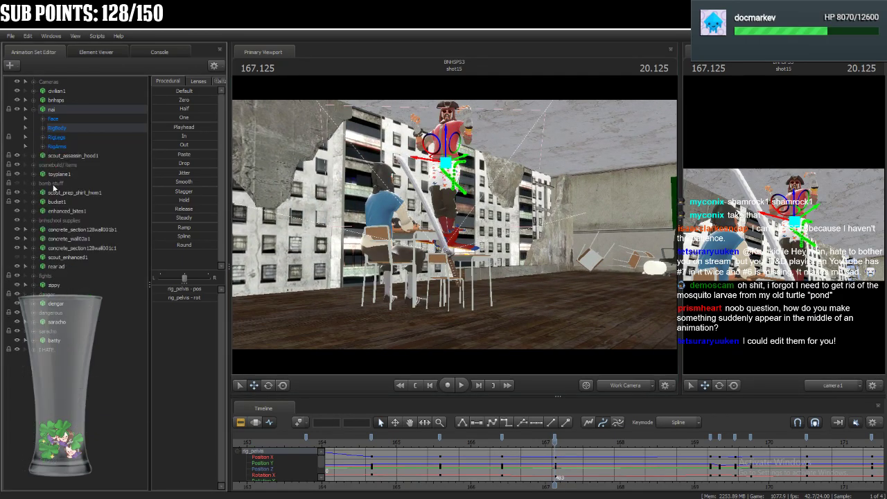
left_click_drag(432, 251, 440, 249)
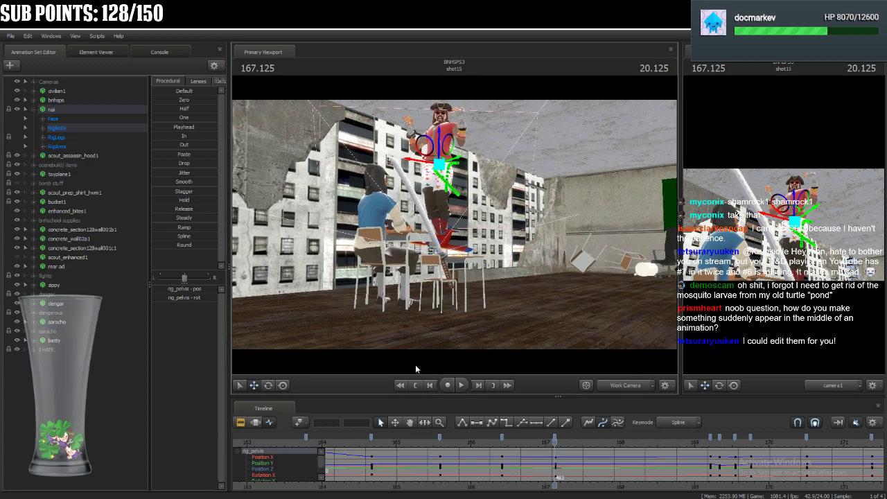
Create an animation set for the new model axis_helper.mdl in the Motion Editor and raise it above the desk.
left_click(260, 421)
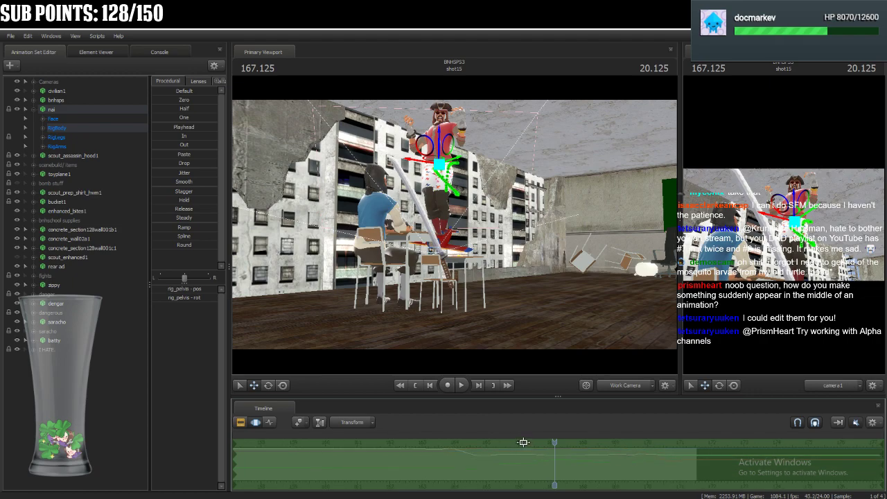
right_click(88, 417)
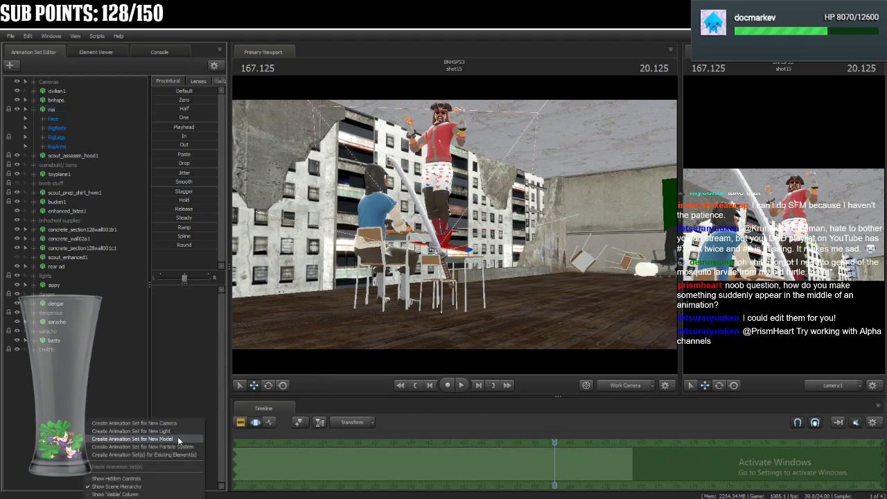
left_click(139, 439)
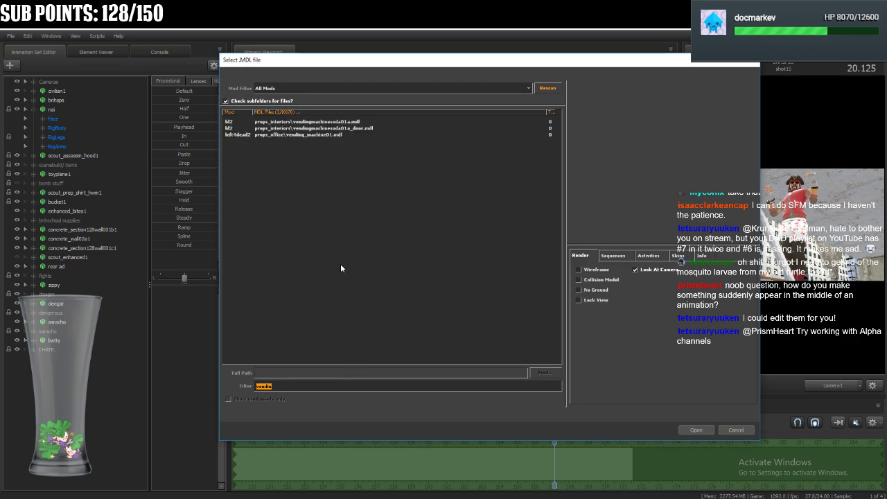
type("helper")
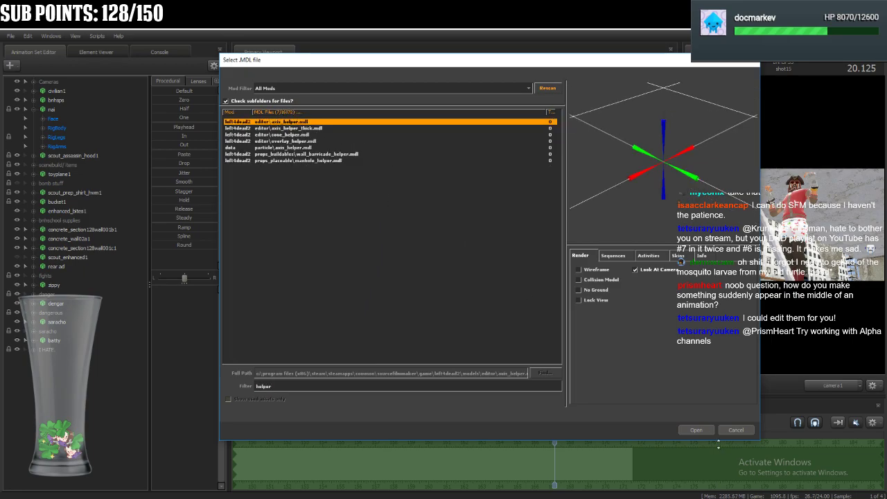
left_click(703, 428)
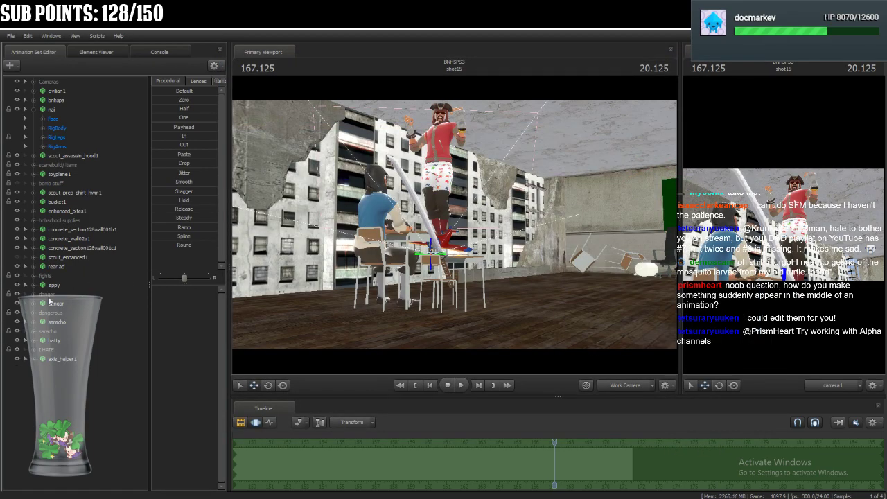
left_click(64, 359)
left_click_drag(425, 251, 421, 218)
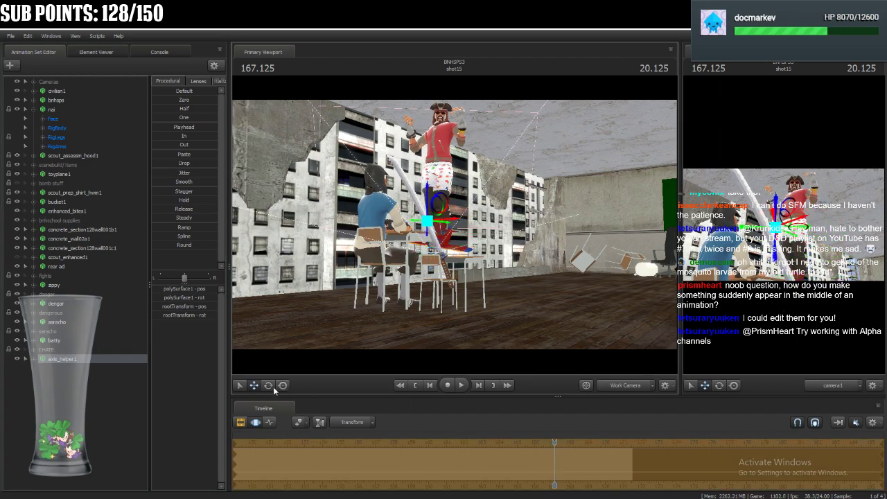
Move the playhead to 168.500 and limit axis_helper1's time selection to everything before that point.
key("Escape")
scroll(571, 444, "down", 6)
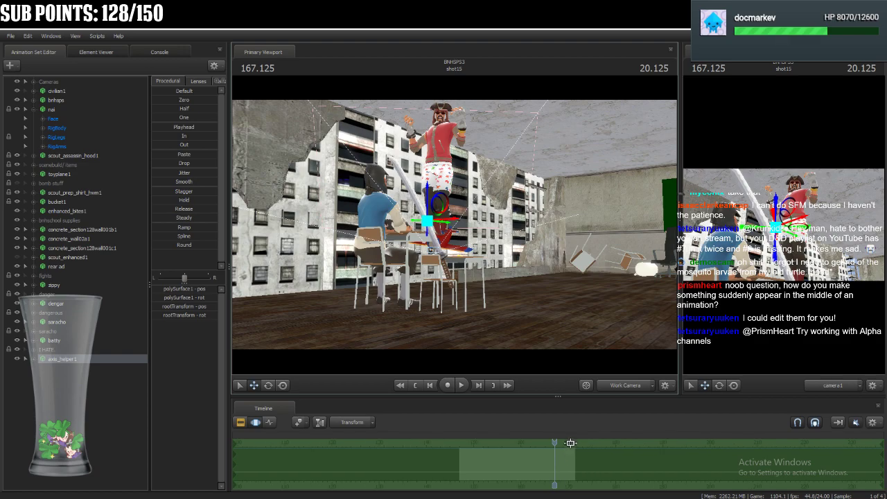
mouse_move(556, 443)
left_mouse_down()
mouse_move(533, 444)
mouse_move(561, 448)
left_mouse_up()
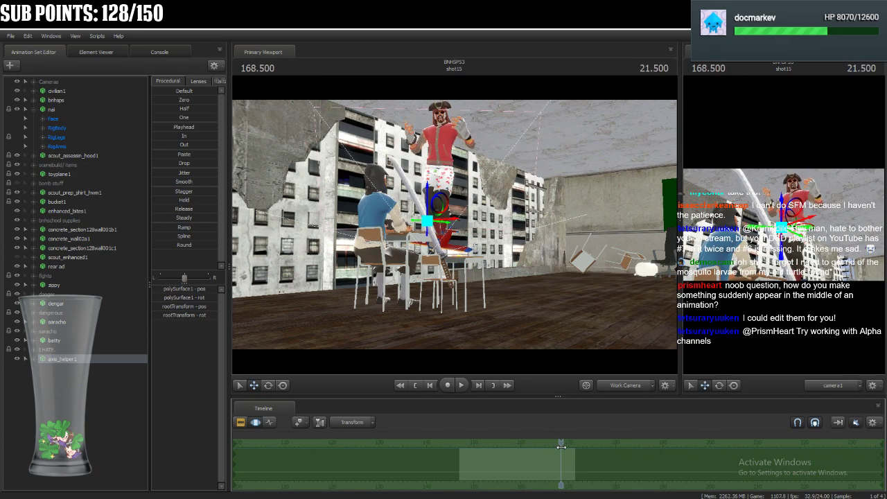
left_click_drag(882, 462, 561, 464)
scroll(565, 469, "up", 3)
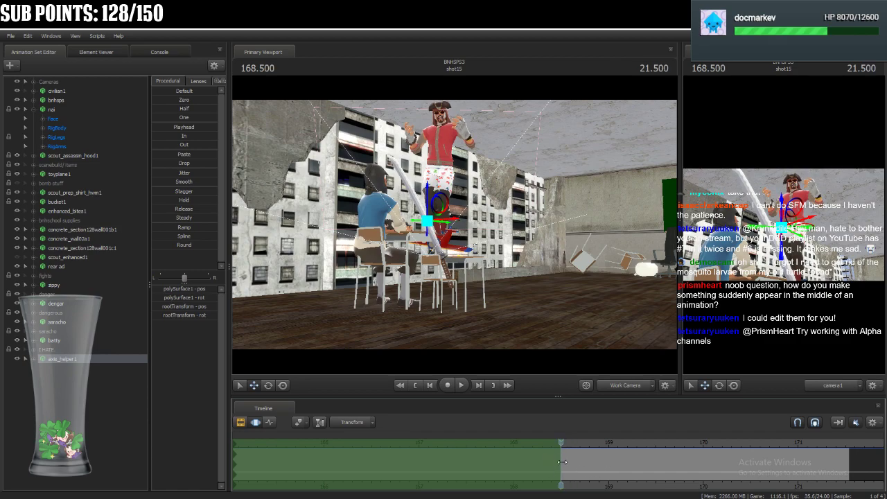
Move axis_helper1 to a different position at 161.666 within the selected time before 168.500.
scroll(568, 468, "down", 5)
left_click_drag(561, 444, 529, 444)
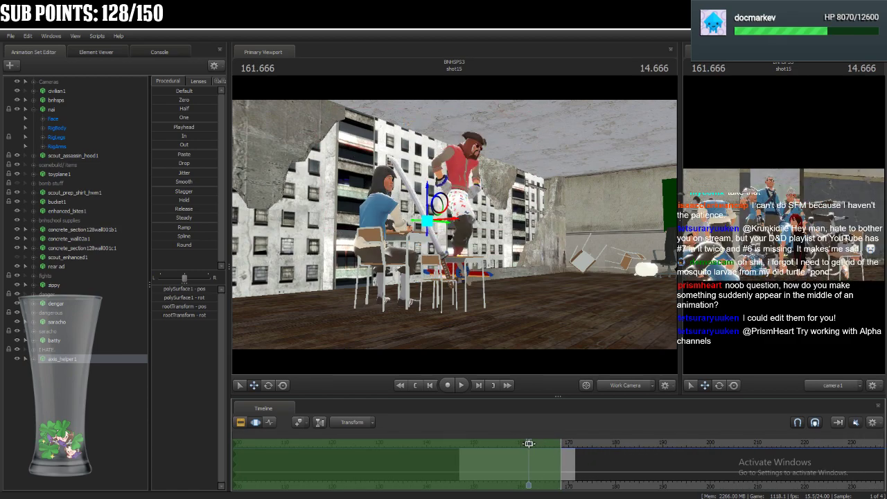
left_click_drag(427, 221, 430, 222)
key("Escape")
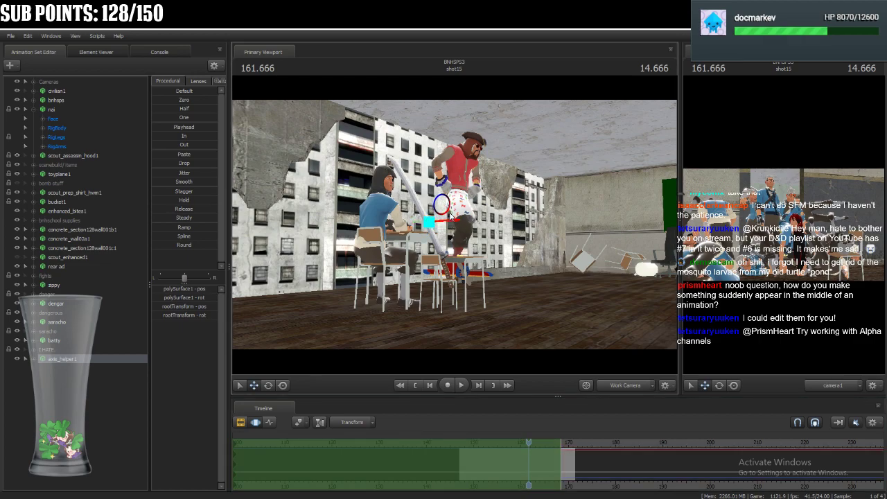
Enlarge the camera1 viewport and scrub from 161.666 to 169.000 to examine axis_helper1's jump in position.
left_click_drag(530, 442, 535, 443)
key("F2")
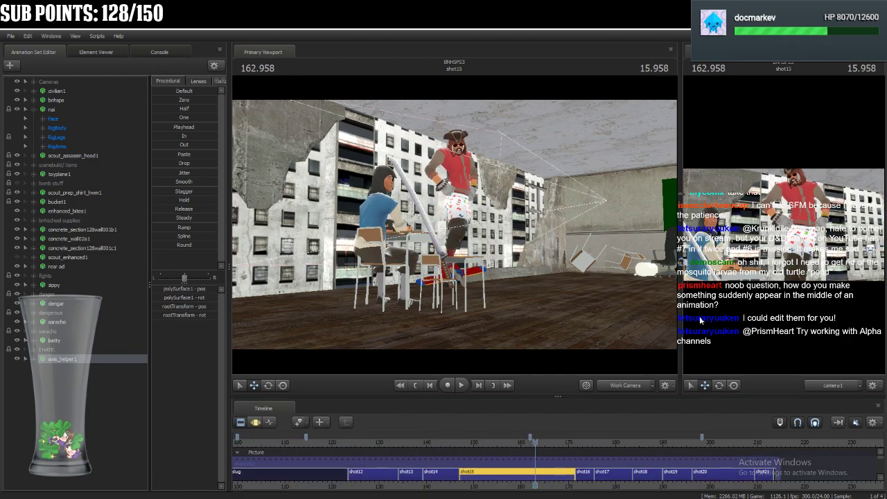
left_click_drag(681, 311, 339, 314)
left_click_drag(536, 442, 564, 449)
left_click(255, 422)
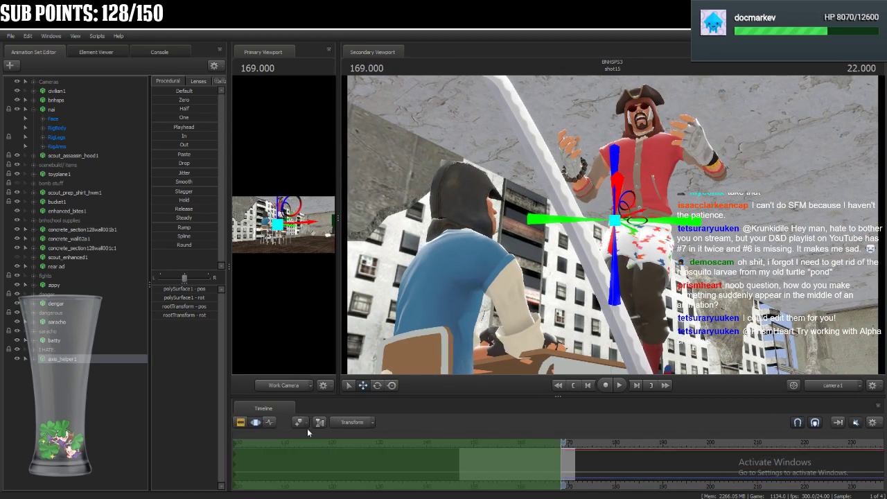
Move the playhead to 170.583 and delete the axis_helper1 animation set.
left_click_drag(560, 442, 608, 469)
right_click(91, 359)
left_click(118, 378)
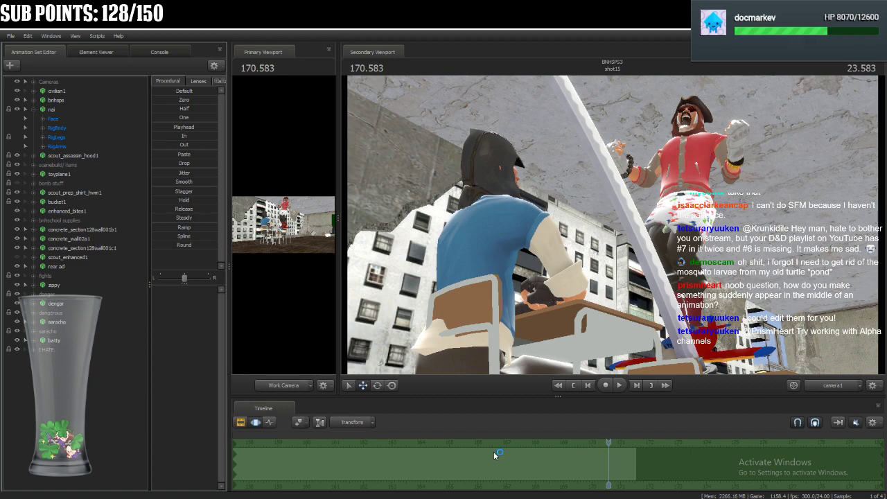
Display all of nai's curves in the Graph Editor and return the playhead to the keyframe at 167.125.
left_click(272, 422)
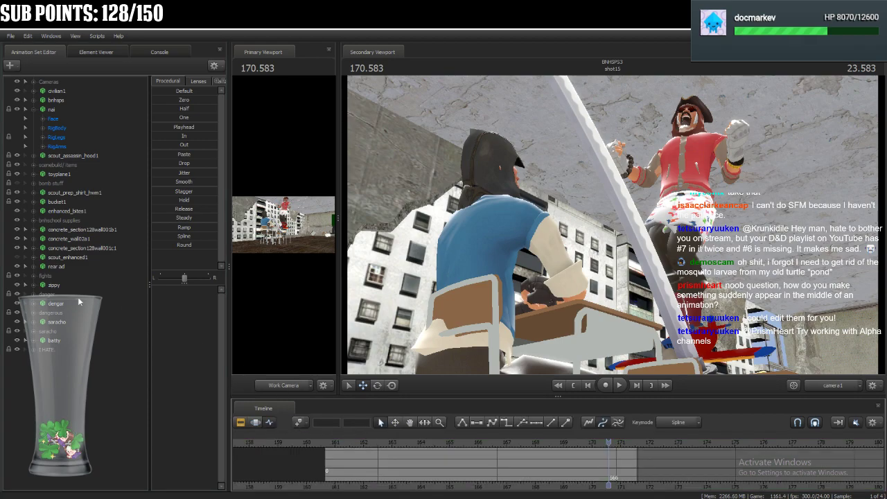
left_click(54, 109)
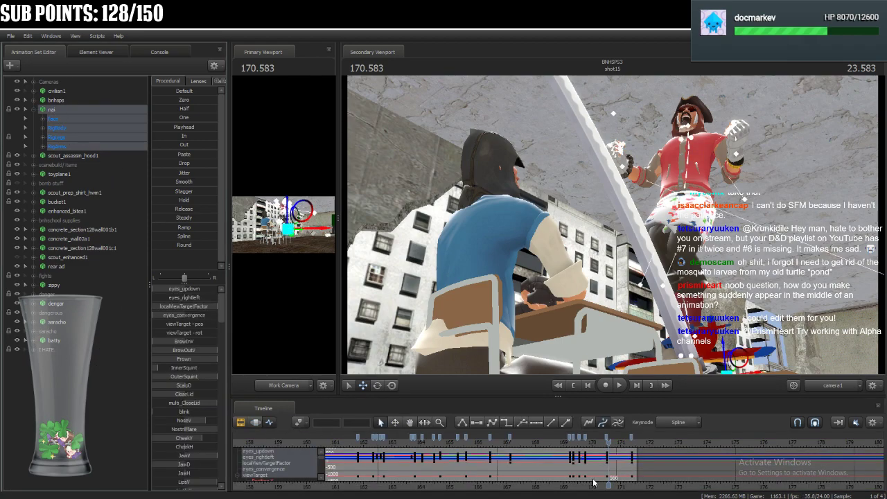
scroll(628, 458, "up", 6)
left_click_drag(609, 458, 297, 495)
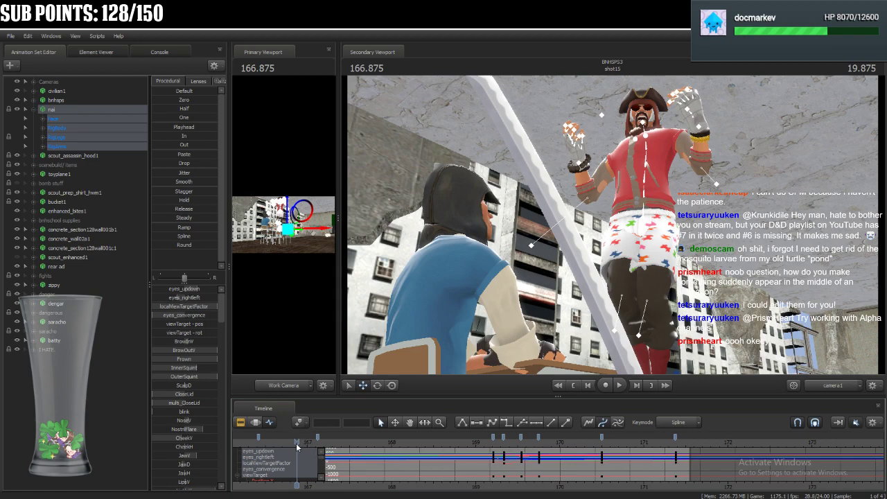
left_click_drag(297, 447, 317, 447)
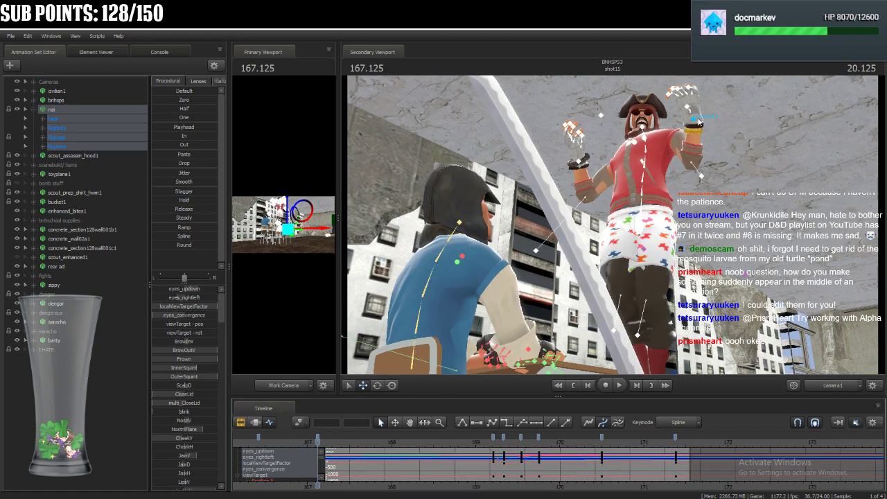
Deselect nai and widen the Work Camera viewport beside the camera1 viewport.
left_click(568, 201)
left_click_drag(338, 304, 508, 326)
left_click(590, 318)
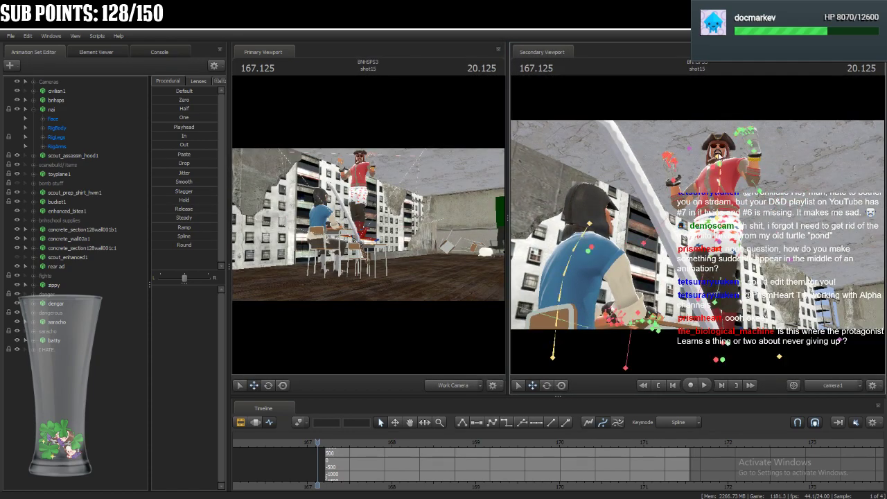
Rotate nai's rig_chest in the camera1 view so the upper torso tilts toward his right.
left_click(716, 220)
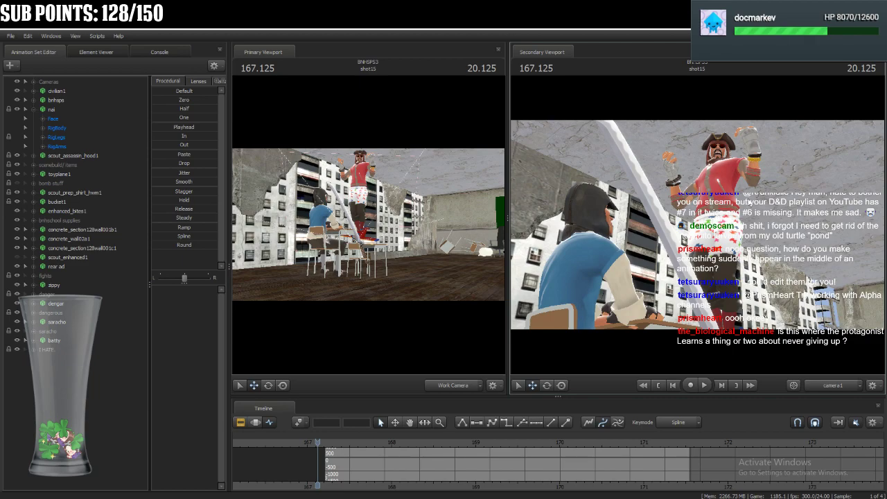
left_click(714, 178)
left_click(724, 174)
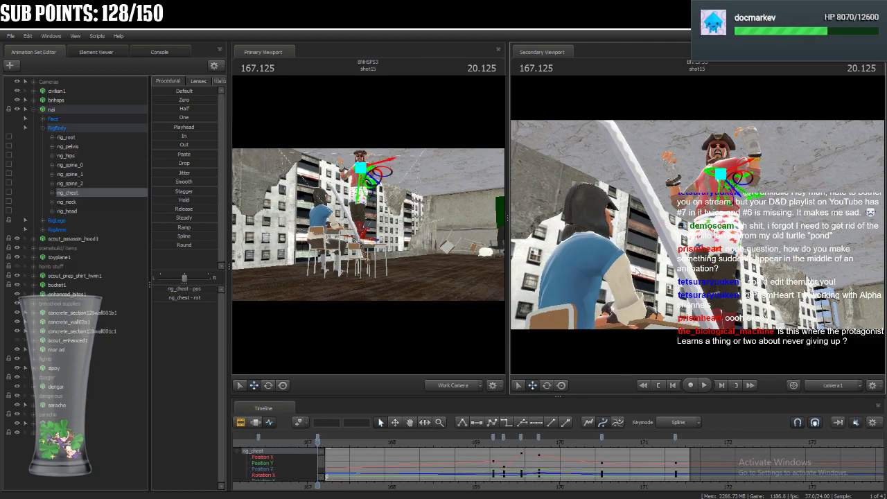
left_click(546, 386)
left_click_drag(718, 186, 696, 187)
Adjust nai's head angle at 167.125 by rotating rig_head to suit the tilted chest.
left_click_drag(406, 232, 386, 189)
key("w")
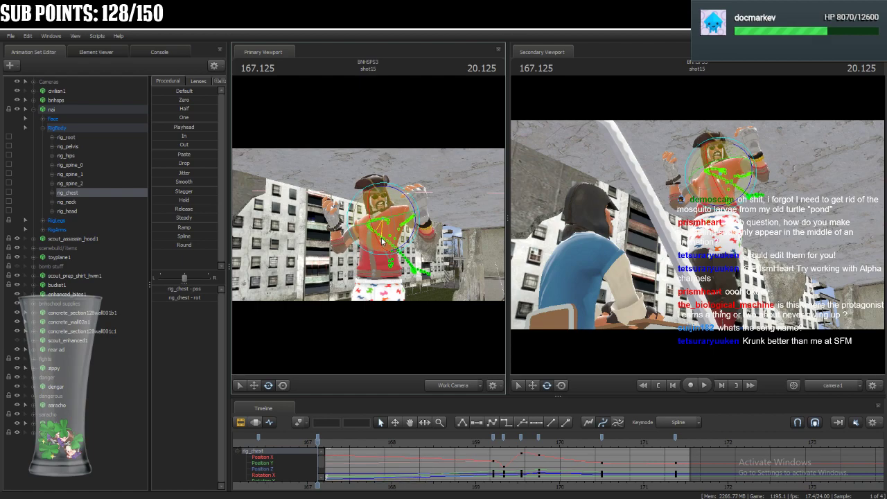
left_click(380, 207)
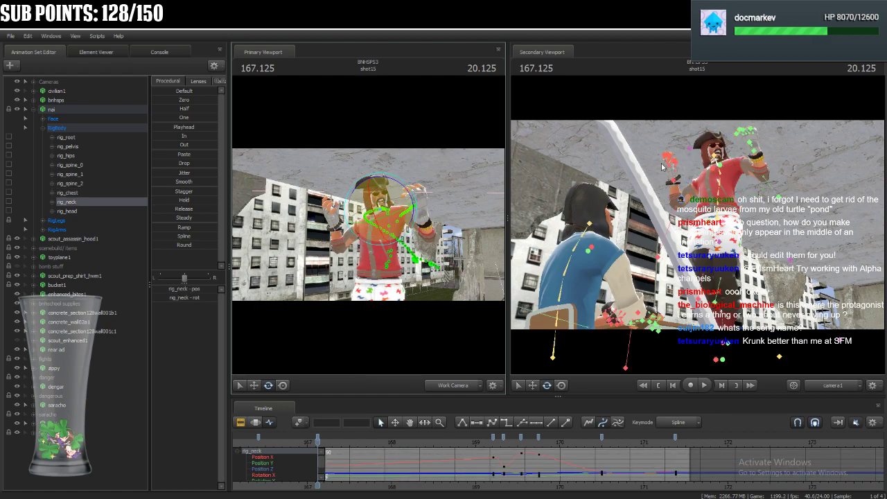
left_click(719, 157)
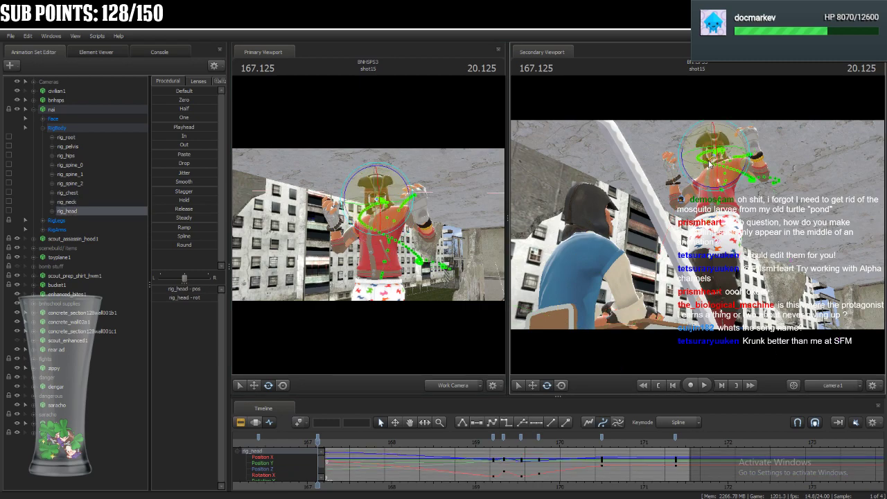
left_click_drag(717, 151, 728, 135)
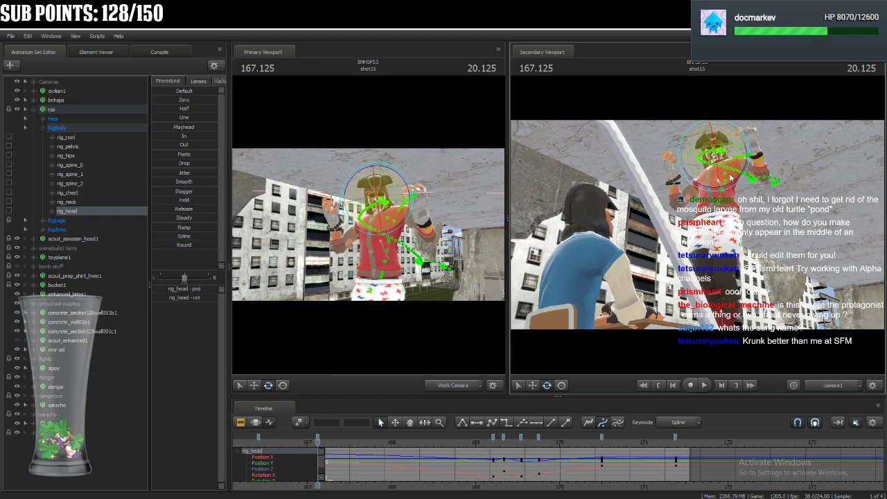
left_click_drag(717, 131, 728, 133)
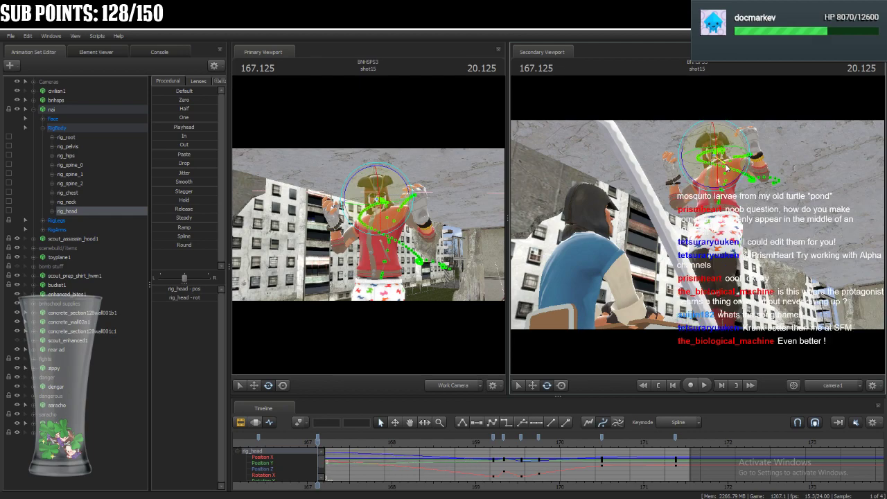
Raise nai's right hand at 167.125 by moving rig_hand_R up to about head height.
left_click(719, 217)
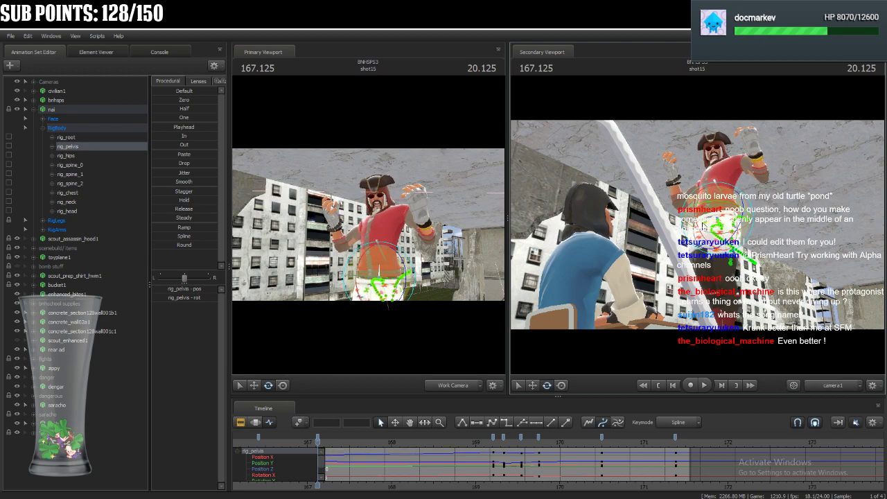
left_click(676, 183)
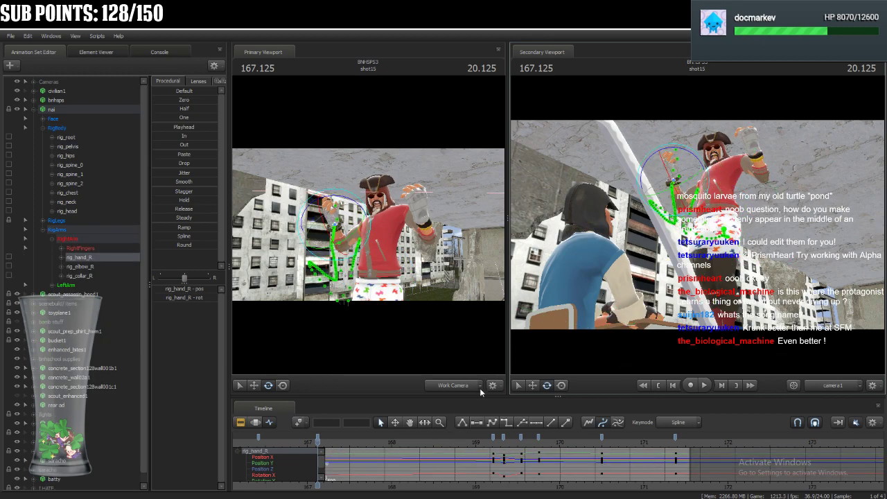
left_click_drag(461, 258, 429, 258)
left_click(285, 385)
left_click_drag(396, 225, 359, 217)
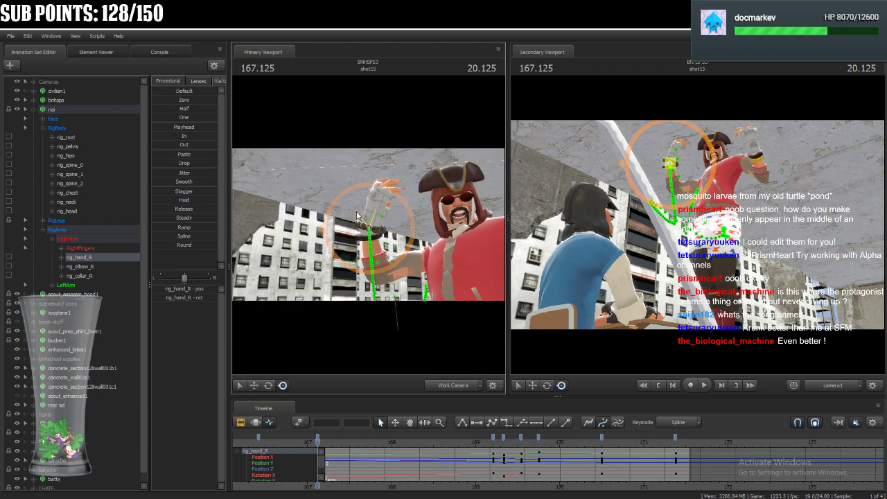
Rotate nai's rig_collar_R slightly to adjust the right shoulder to the raised arm.
left_click_drag(487, 228, 369, 225)
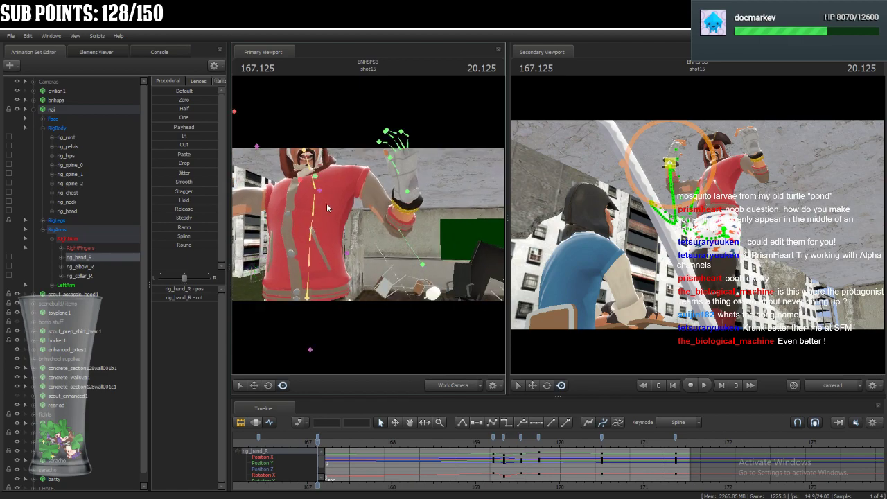
left_click(297, 183)
left_click(275, 386)
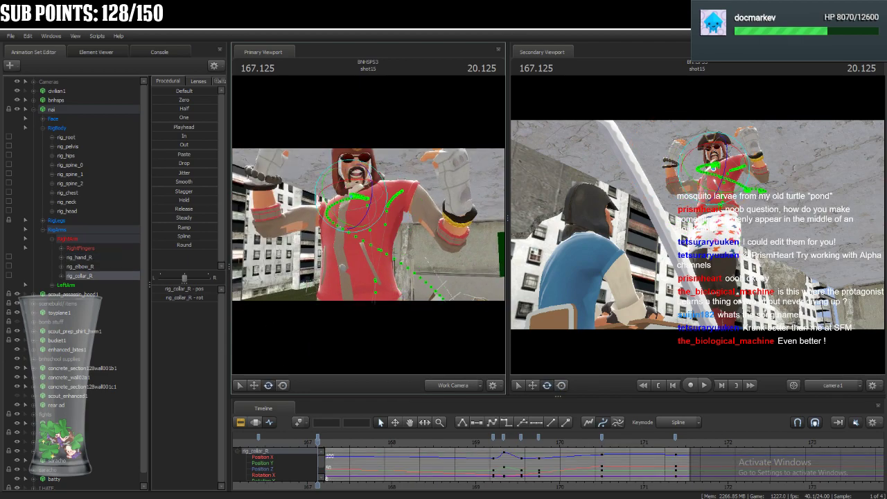
left_click_drag(361, 194, 357, 193)
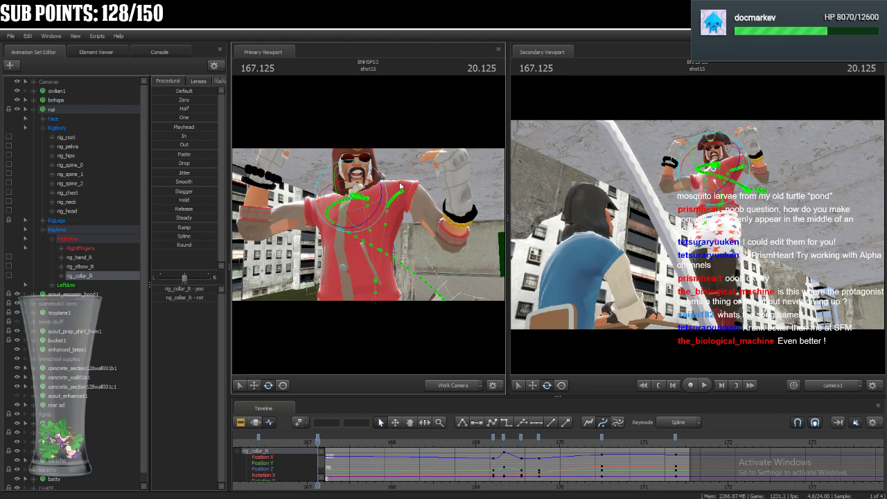
Move nai's rig_hand_L upward and slightly toward his head to raise the left arm.
left_click_drag(389, 226, 408, 227)
left_click(401, 211)
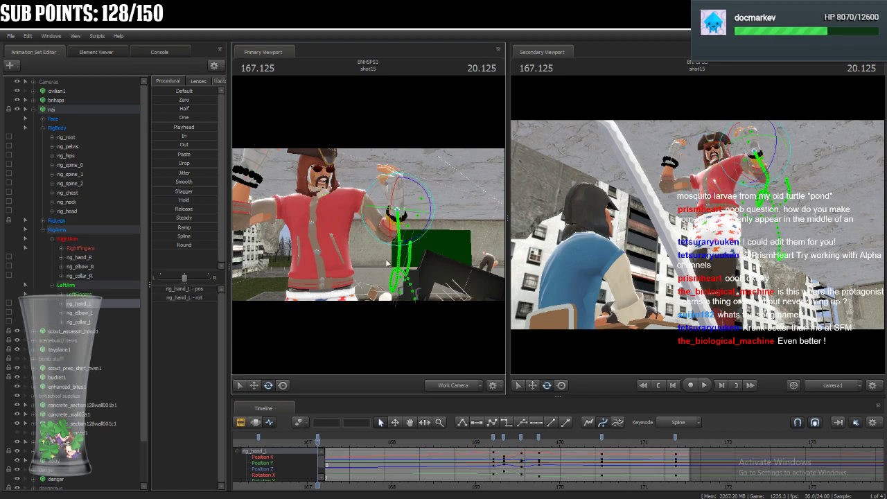
left_click(282, 386)
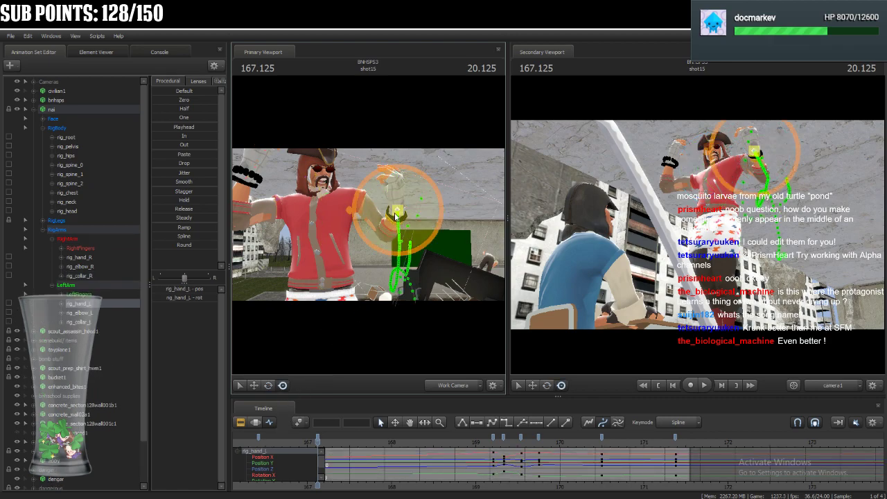
left_click_drag(398, 210, 388, 172)
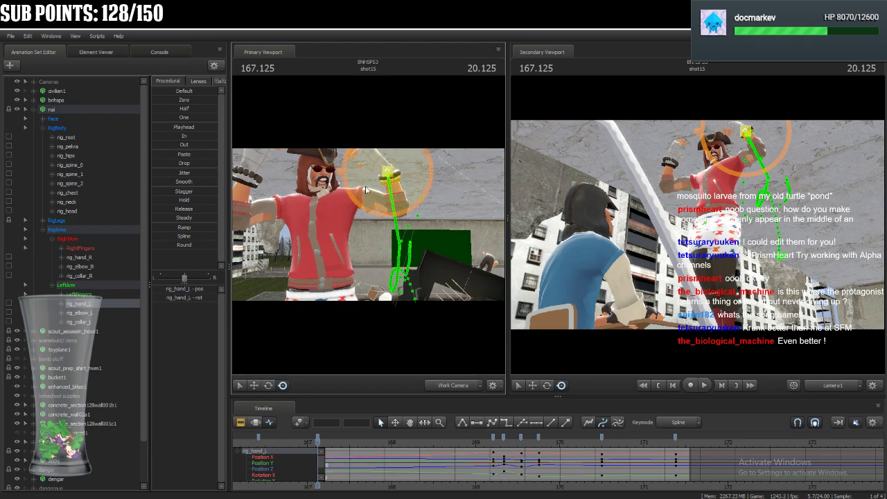
Curl nai's right pinky by rotating bip_pinky_0_R and the finger's outer joints.
left_click_drag(351, 195, 267, 179)
left_click(389, 258)
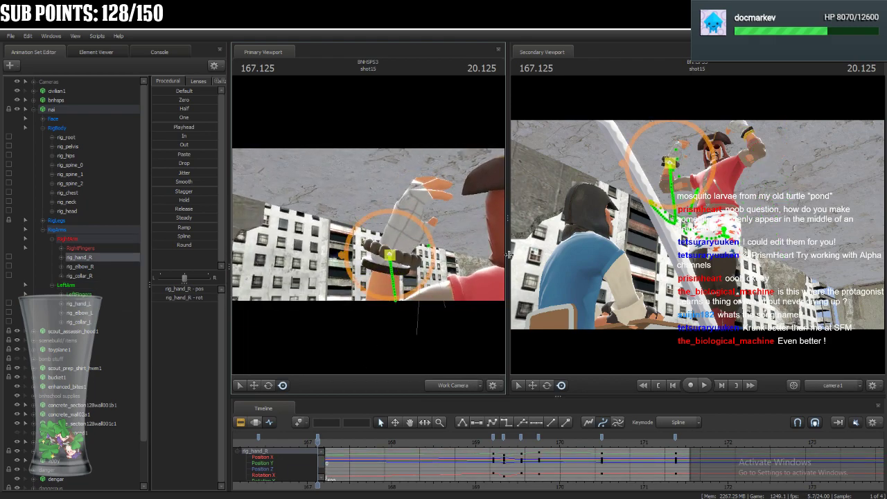
left_click_drag(386, 215, 386, 215)
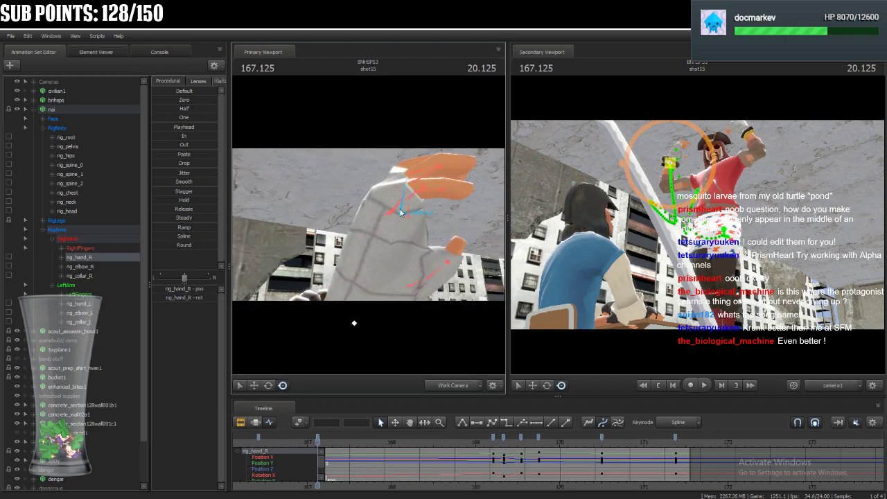
left_click(386, 216)
left_click(268, 386)
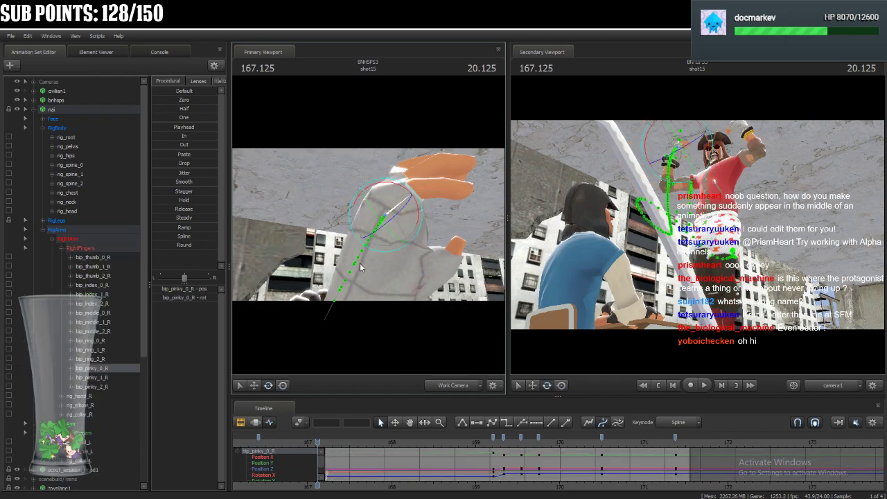
left_click_drag(409, 220, 411, 224)
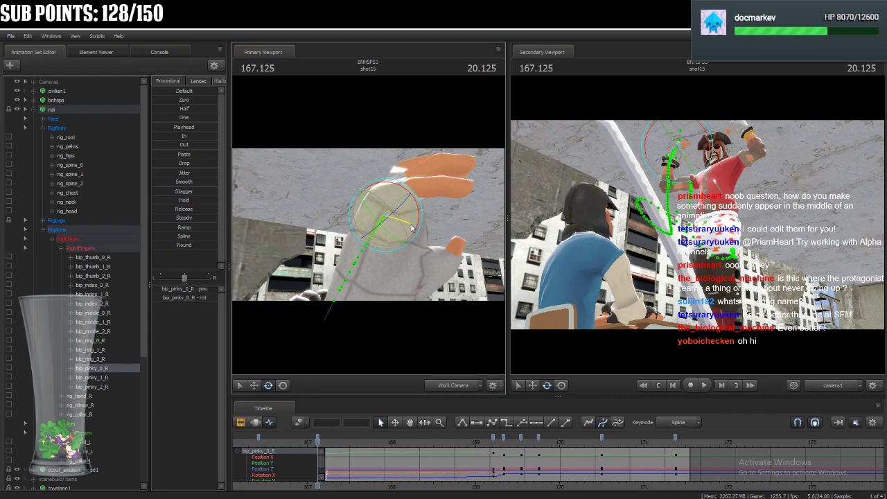
left_click(431, 195)
key("ctrl")
left_click(443, 194)
left_click_drag(452, 224, 420, 216)
key("ctrl")
Bend nai's right ring finger by rotating bip_ring_0_R, bip_ring_1_R and bip_ring_2_R.
key("ctrl")
left_click(403, 206, "ctrl")
left_click_drag(478, 237, 369, 223, "alt")
key("ctrl")
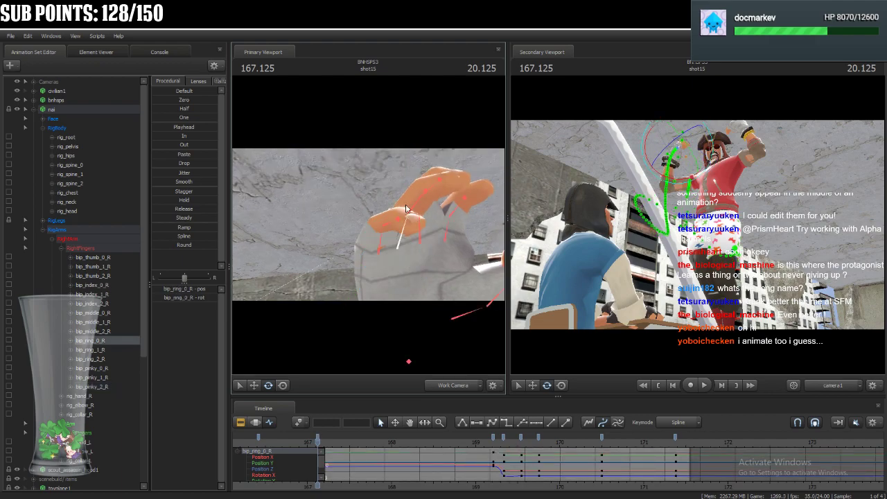
left_click(417, 208, "ctrl")
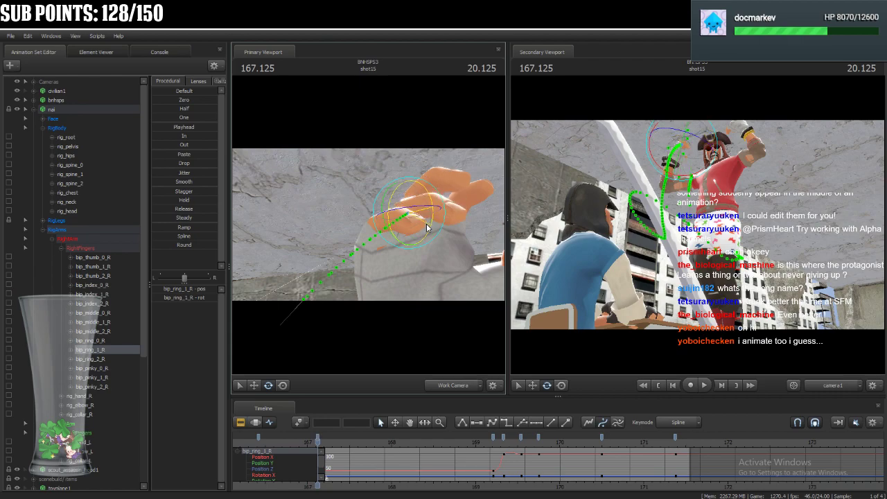
left_click(441, 209, "ctrl")
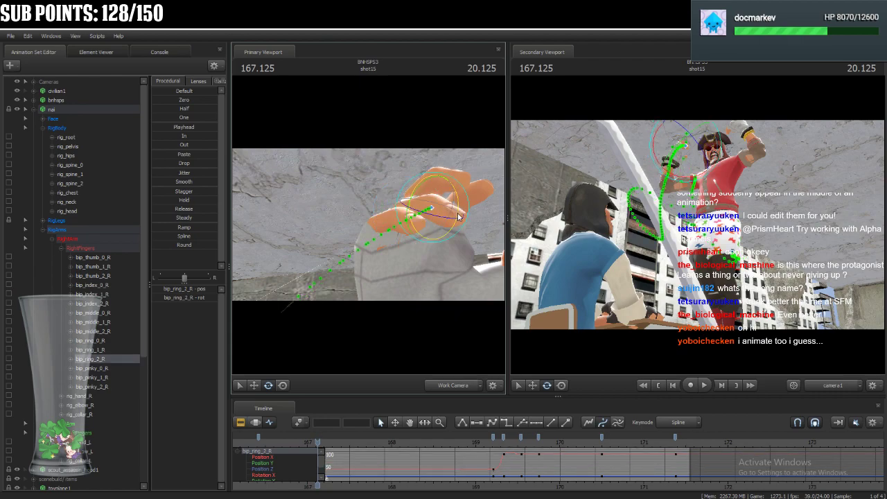
key("ctrl")
Curl nai's right middle finger joint by joint, including bip_middle_1_R and bip_middle_2_R.
left_click(426, 240, "ctrl")
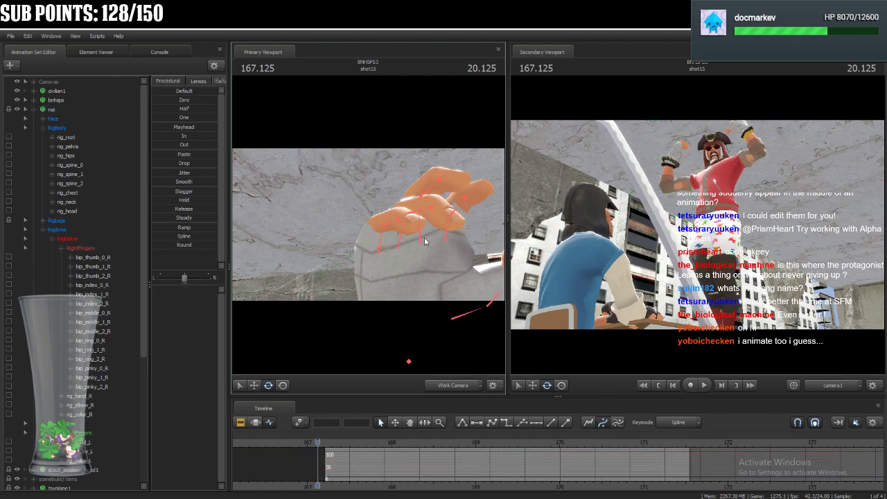
left_click_drag(428, 270, 427, 237)
key("ctrl")
left_click(451, 204, "ctrl")
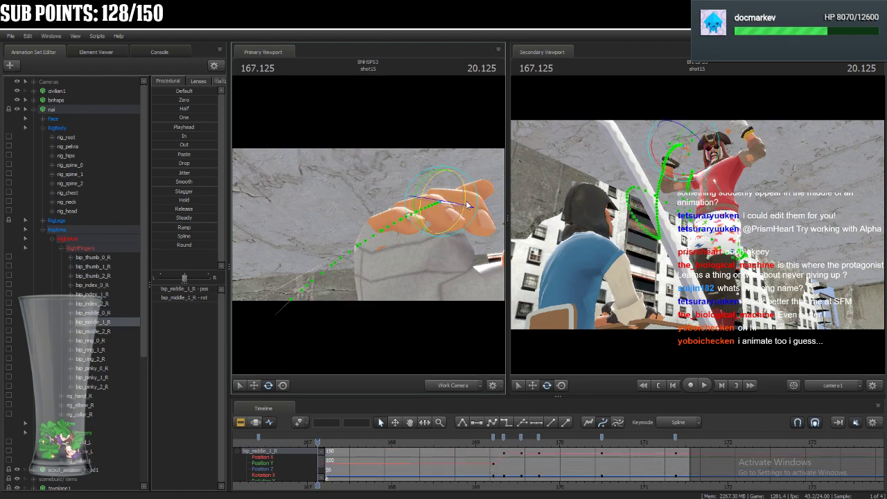
left_click_drag(463, 205, 462, 215)
key("ctrl")
left_click(465, 219, "ctrl")
mouse_move(493, 220)
left_mouse_down()
mouse_move(489, 208)
mouse_move(482, 234)
mouse_move(502, 234)
left_mouse_up()
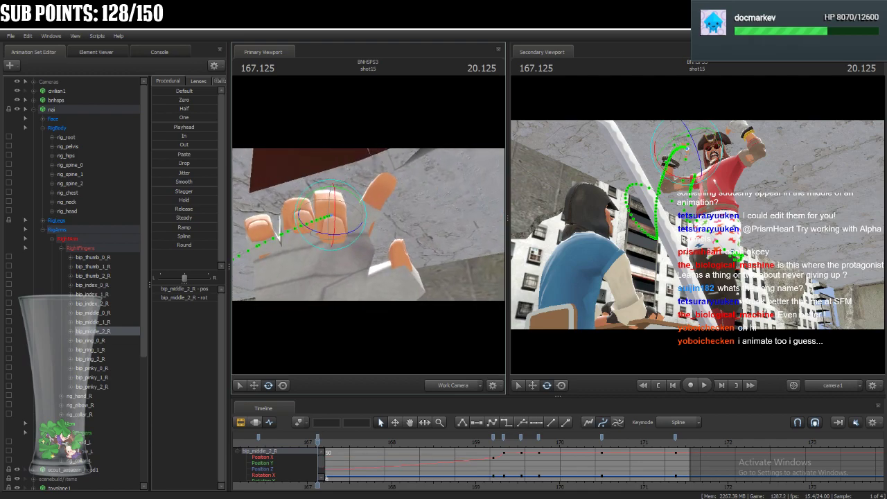
Curl nai's right index finger toward the palm by rotating its joints, including bip_index_1_R and bip_index_2_R.
left_click(357, 238, "ctrl")
mouse_move(348, 247)
left_mouse_down()
mouse_move(346, 257)
mouse_move(354, 234)
left_mouse_up()
left_click(369, 207, "ctrl")
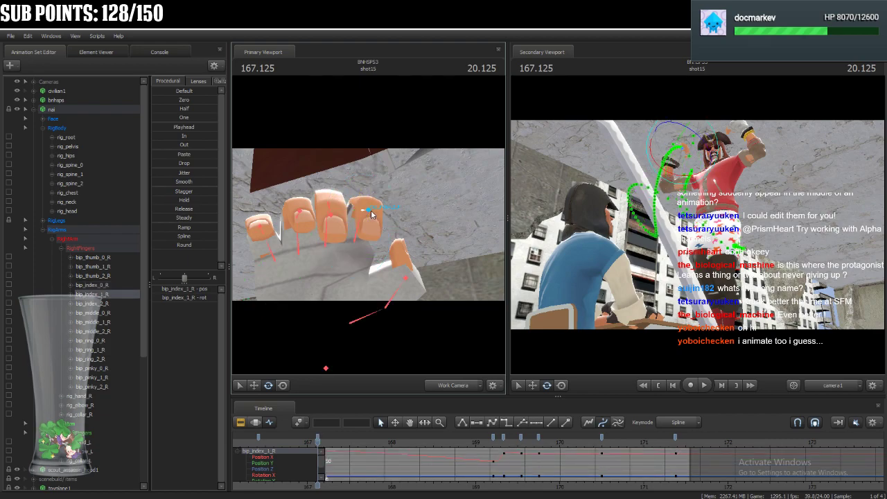
left_click(379, 207, "ctrl")
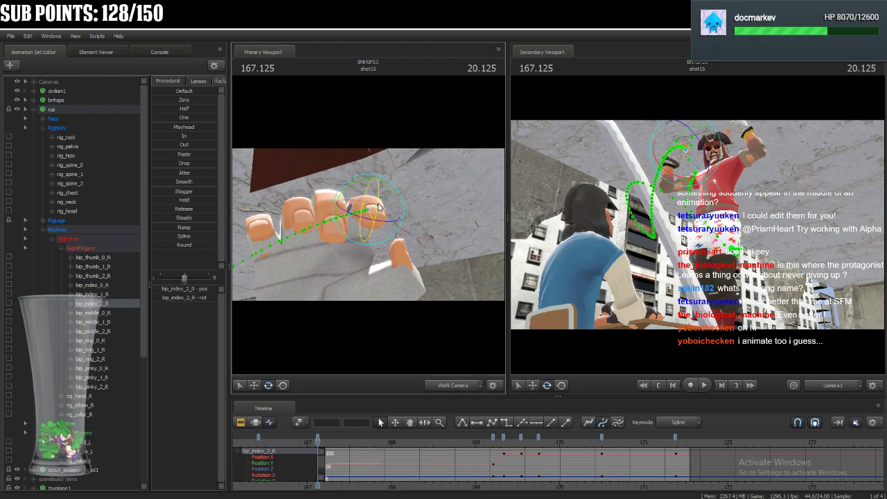
Bend nai's right thumb inward over the palm by rotating its base, bip_thumb_1_R and bip_thumb_2_R.
left_click_drag(402, 257, 398, 306)
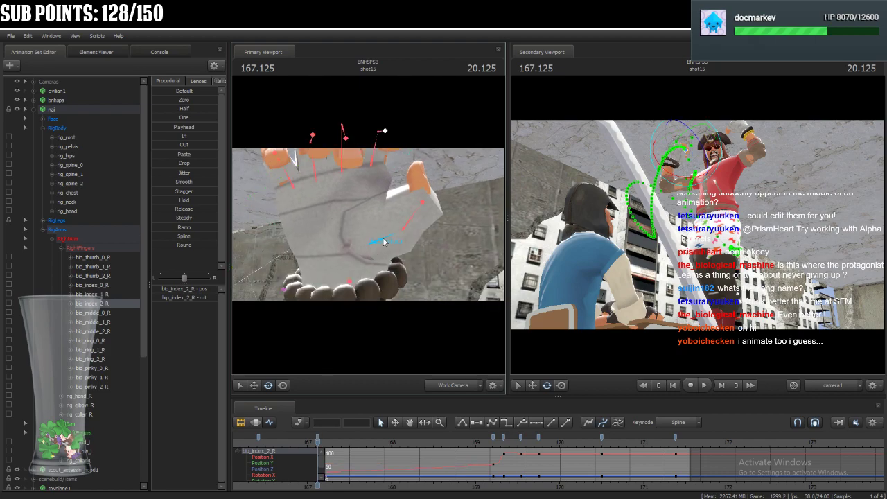
left_click(381, 242, "ctrl")
left_click_drag(363, 238, 356, 244)
left_click(404, 219)
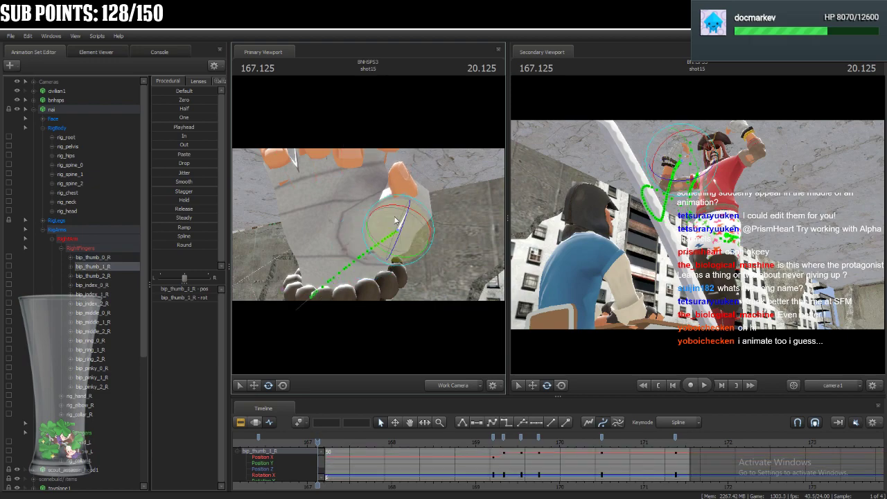
key("ctrl")
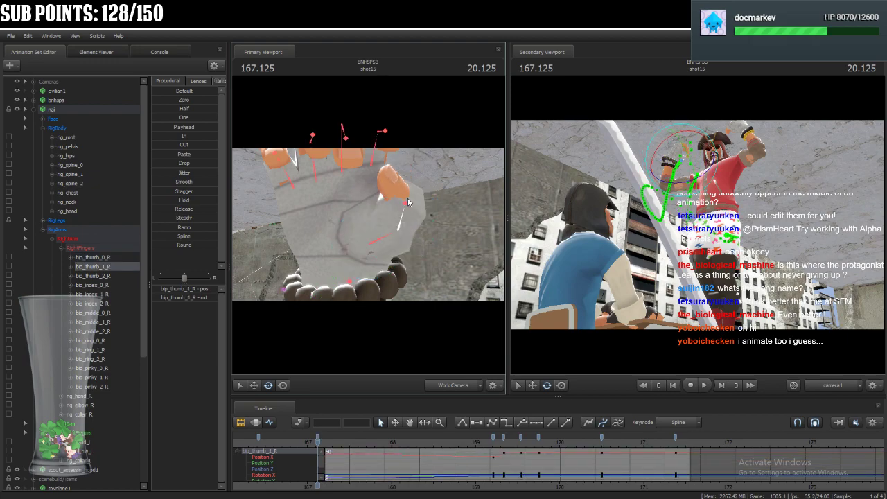
left_click(408, 205, "ctrl")
Adjust the spread of nai's left-hand fingers by rotating their base joints from bip_pinky_0_L across to bip_index_0_L.
left_click_drag(423, 192, 390, 240)
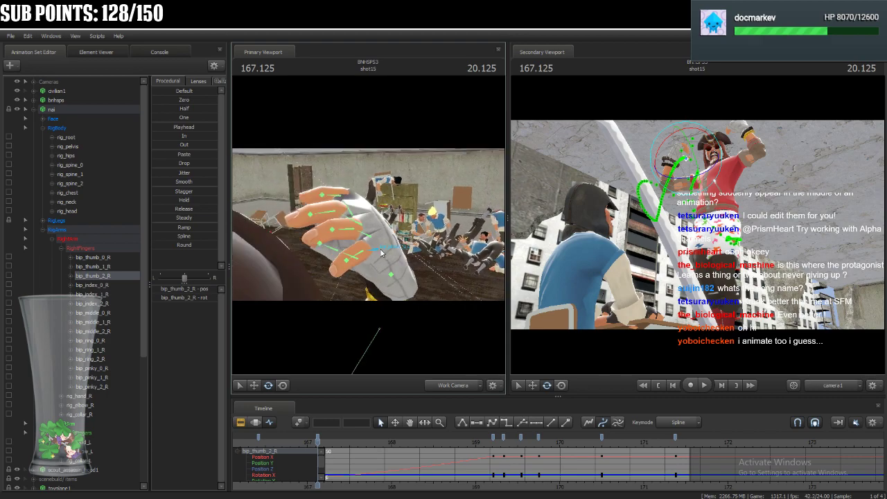
left_click(381, 253)
mouse_move(398, 273)
left_mouse_down()
mouse_move(377, 260)
mouse_move(389, 271)
left_mouse_up()
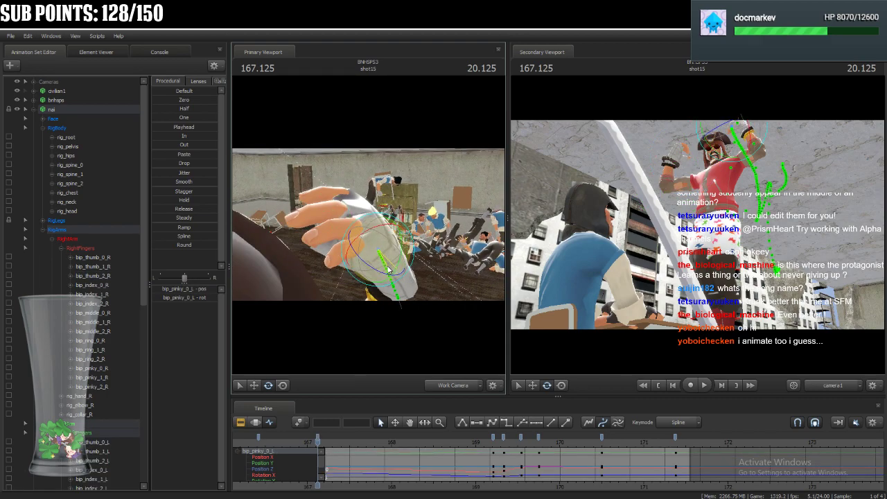
key("ctrl")
left_click(362, 237)
left_click_drag(374, 222, 342, 211)
key("ctrl")
left_click(354, 222)
left_click(345, 220)
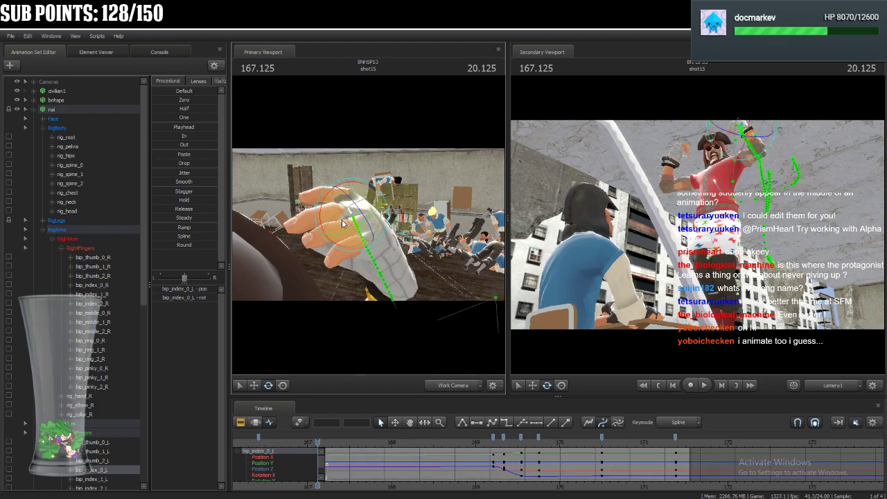
left_click_drag(351, 246, 357, 245)
Pose nai's left thumb by rotating bip_thumb_0_L, bip_thumb_1_L and bip_thumb_2_L.
left_click_drag(436, 261, 488, 243)
left_click_drag(369, 225, 352, 298)
left_click(355, 275, "ctrl")
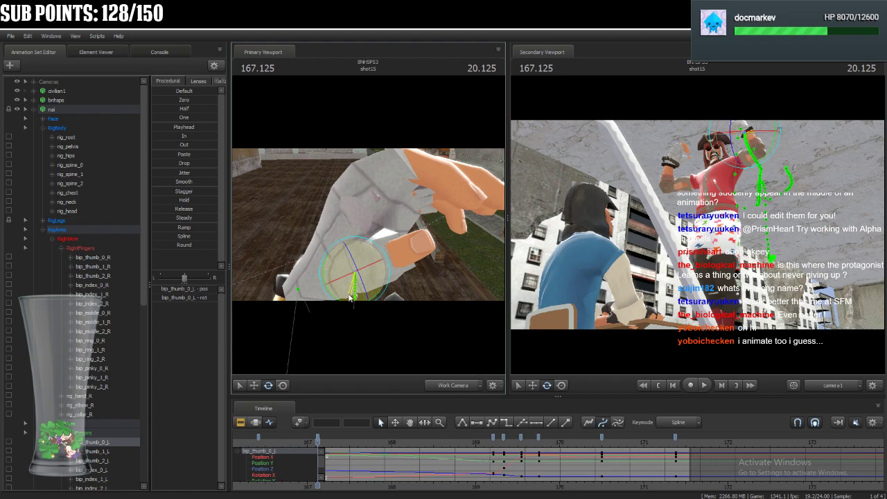
left_click(370, 270, "ctrl")
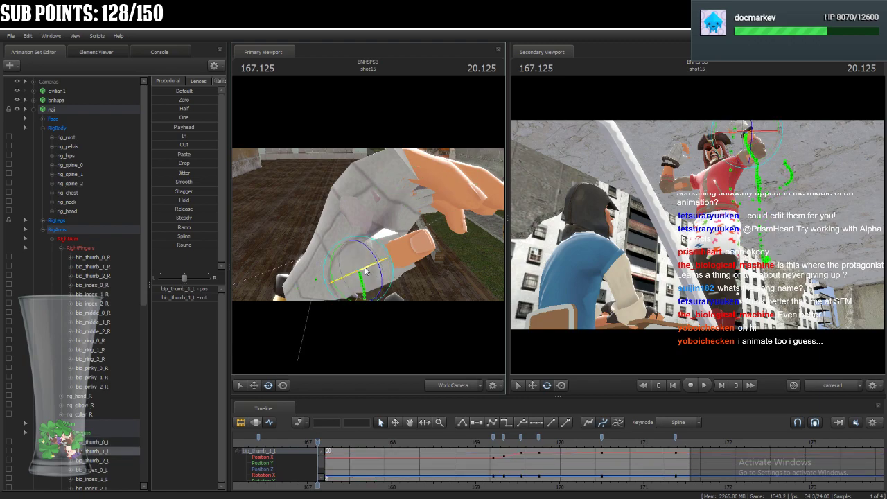
left_click_drag(368, 272, 370, 276)
left_click_drag(437, 238, 468, 256)
left_click(343, 243)
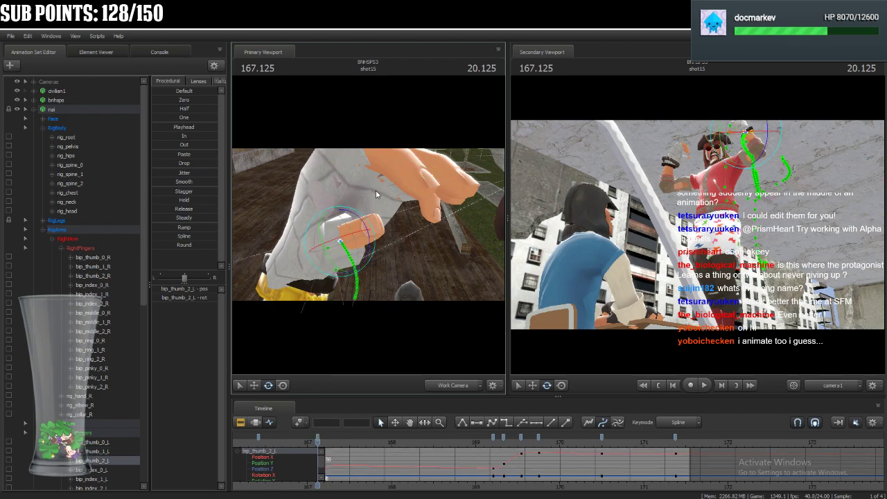
Refine the bend of nai's left index finger by rotating bip_index_0_L and its outer joints.
left_click(397, 181)
left_click_drag(397, 181, 420, 203)
left_click(399, 186, "ctrl")
left_click(349, 186, "ctrl")
left_click_drag(358, 207, 354, 213)
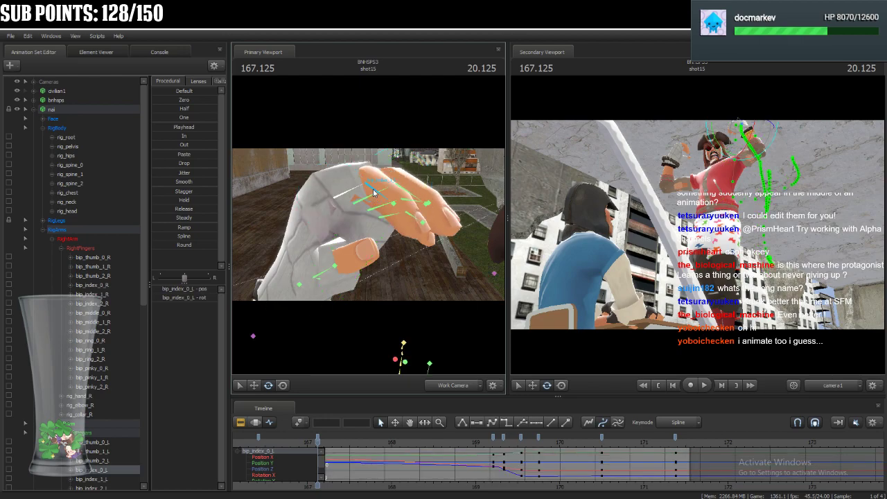
left_click(374, 192, "ctrl")
left_click_drag(396, 192, 396, 198)
left_click(392, 207, "ctrl")
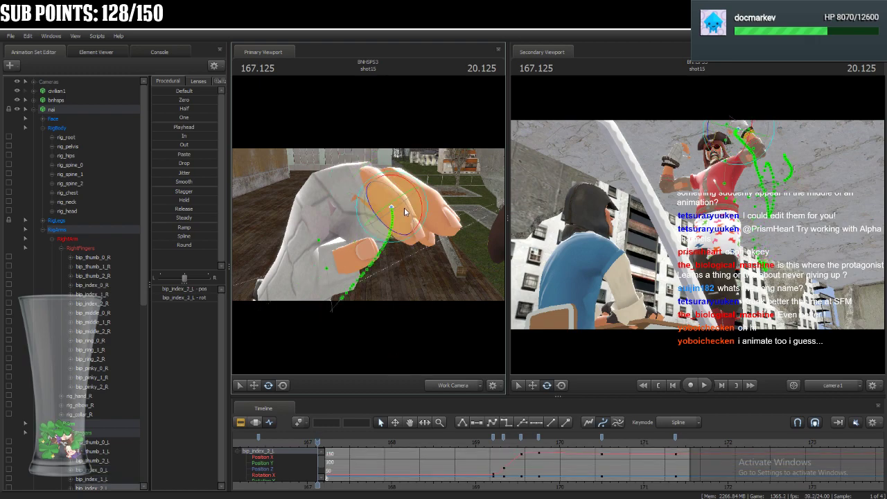
Refine nai's left-hand finger curl by rotating bip_ring_0_L, bip_ring_1_L and the pinky base bip_pinky_0_L.
left_click_drag(423, 221, 370, 228)
left_click(433, 223, "ctrl")
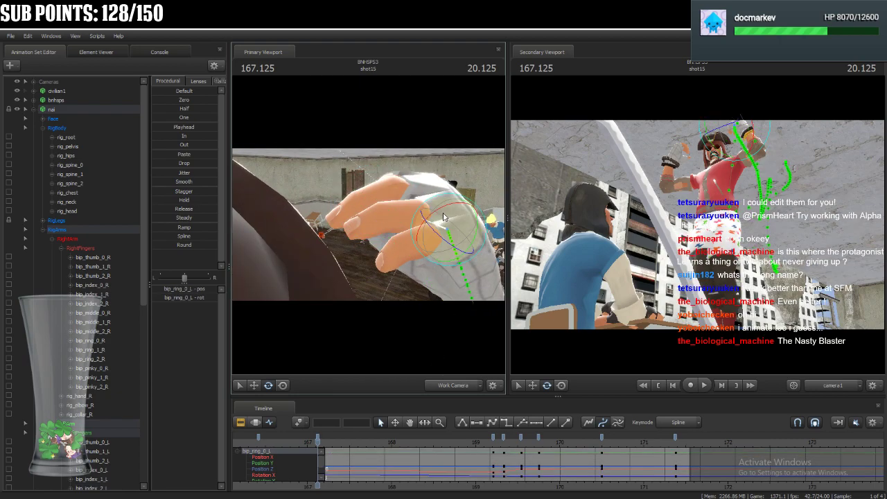
left_click_drag(440, 208, 448, 208)
left_click(402, 219, "ctrl")
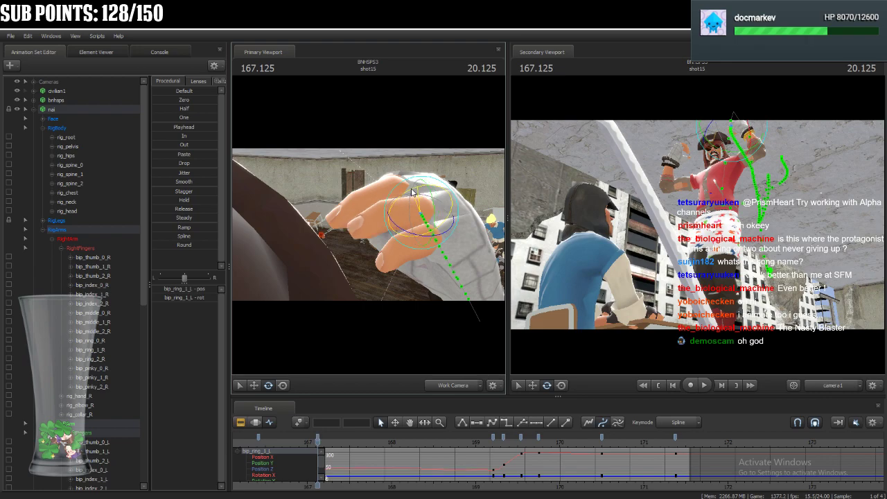
left_click_drag(411, 193, 410, 196)
left_click(453, 251)
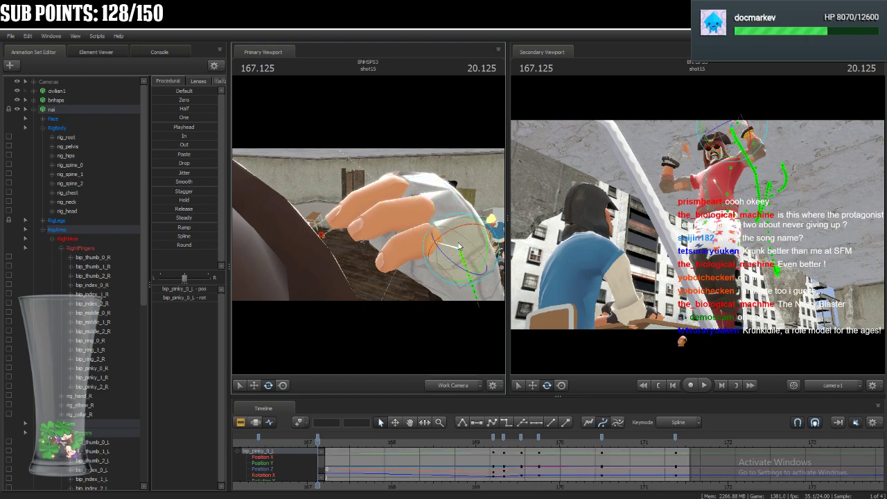
left_click_drag(475, 251, 479, 244)
Readjust nai's left thumb through its base joint bip_thumb_0_L and middle joint bip_thumb_1_L.
left_click_drag(402, 224, 368, 225)
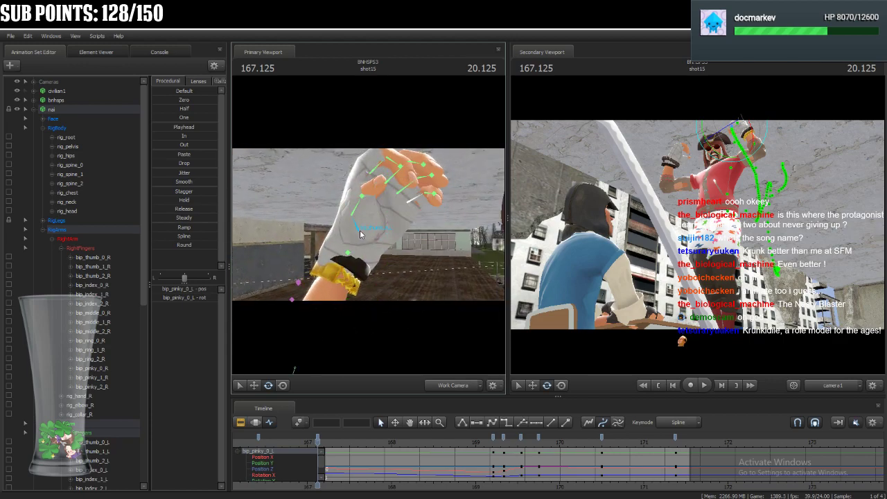
left_click(362, 234)
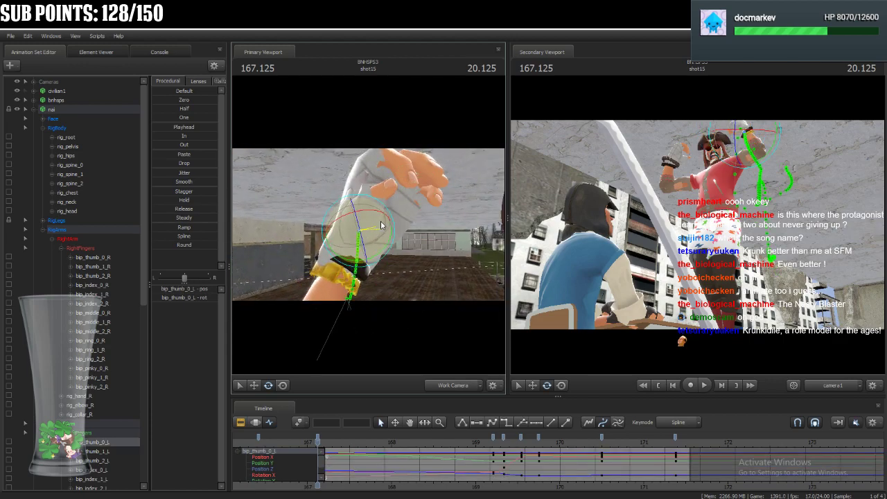
left_click_drag(381, 252, 379, 251)
key("ctrl")
left_click(368, 209, "ctrl")
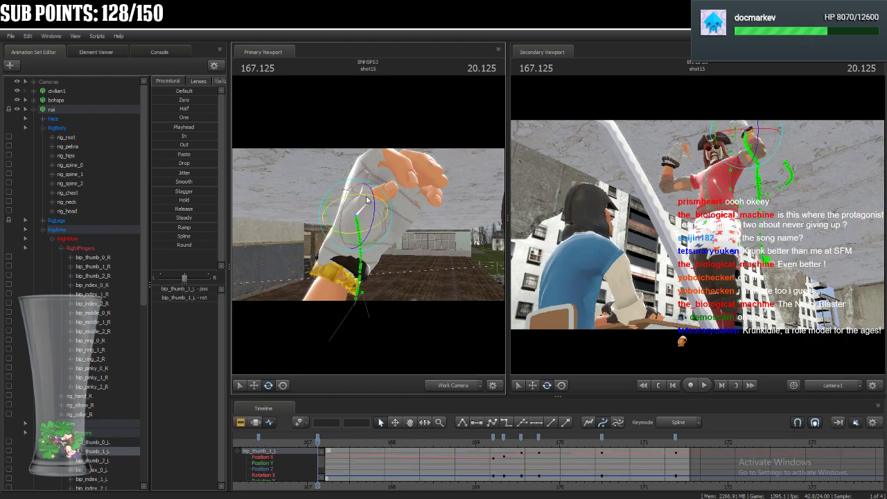
Rotate nai's rig_hips slightly at 167.125 to adjust the lower torso.
left_click_drag(426, 202, 369, 229)
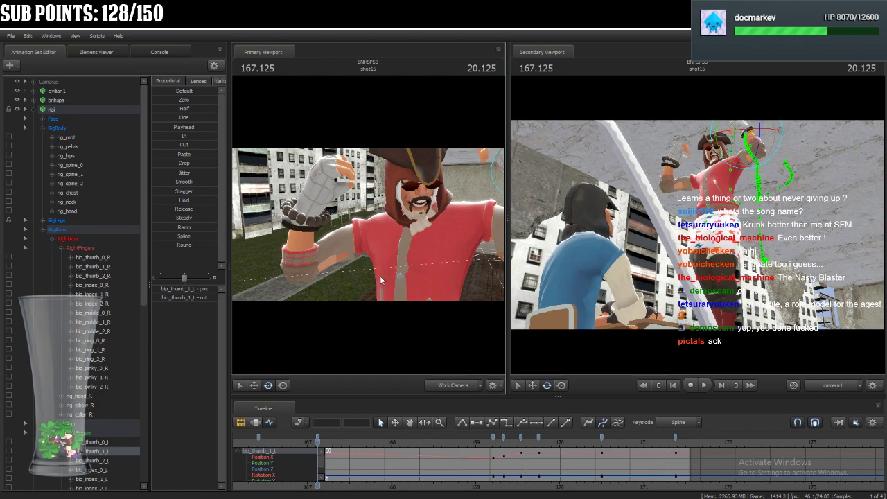
key("s")
left_click_drag(379, 266, 393, 214)
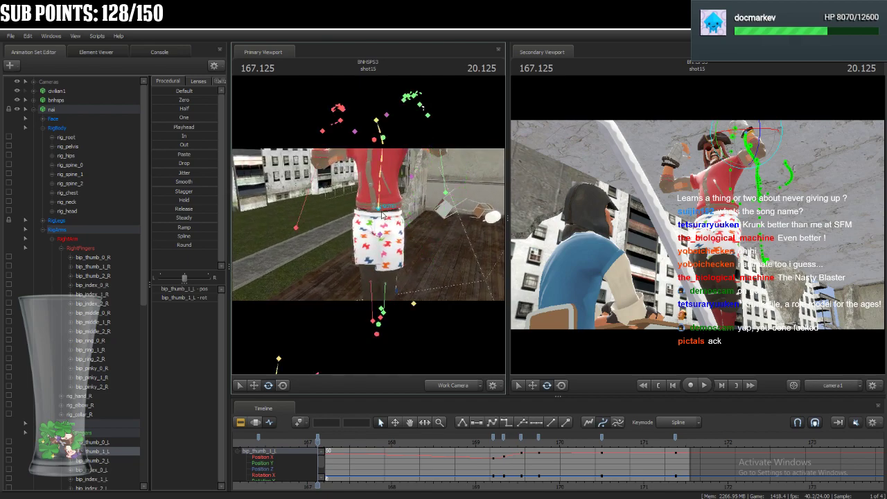
left_click(381, 214)
left_click_drag(373, 211, 374, 213)
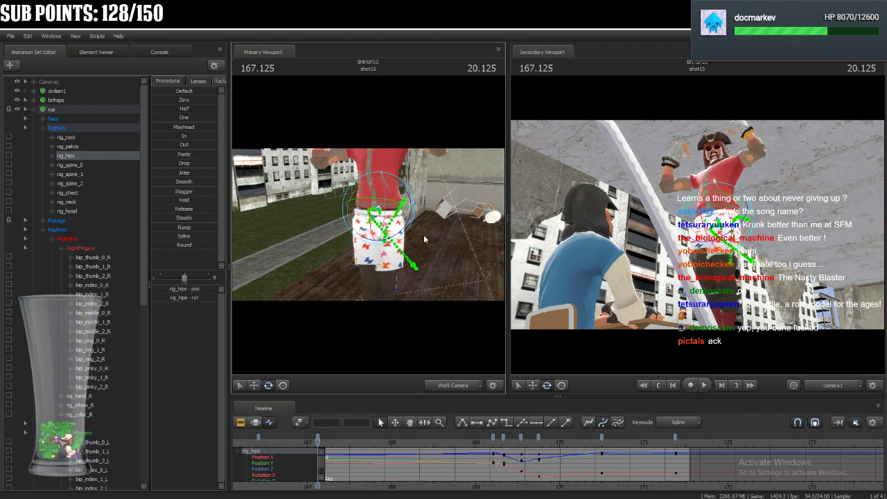
key("ctrl")
Rotate nai's rig_neck to refine the head tilt as seen from the shot camera, and select rig_head.
left_click_drag(371, 225, 348, 160)
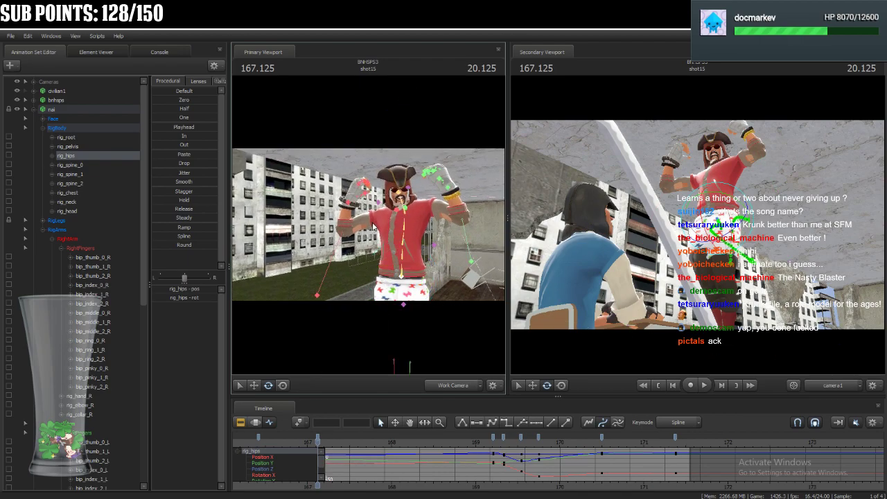
left_click(409, 205)
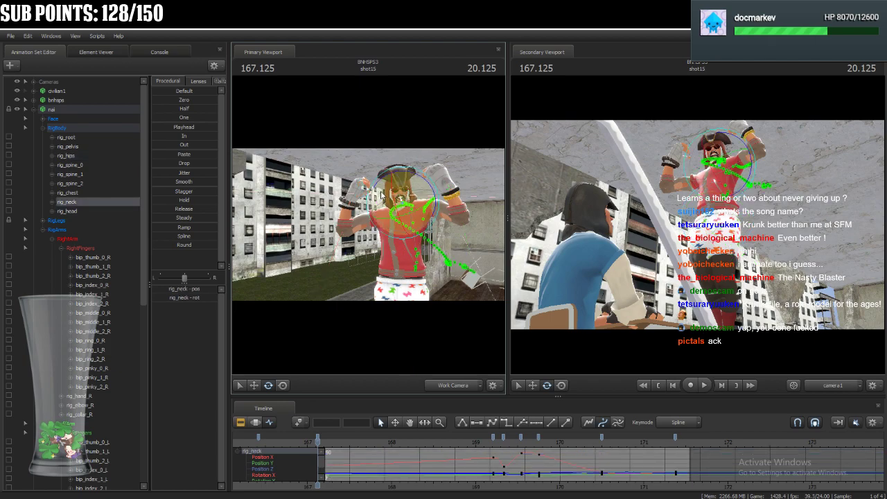
left_click(752, 178)
left_click_drag(753, 178, 735, 174)
left_click_drag(688, 151, 689, 160)
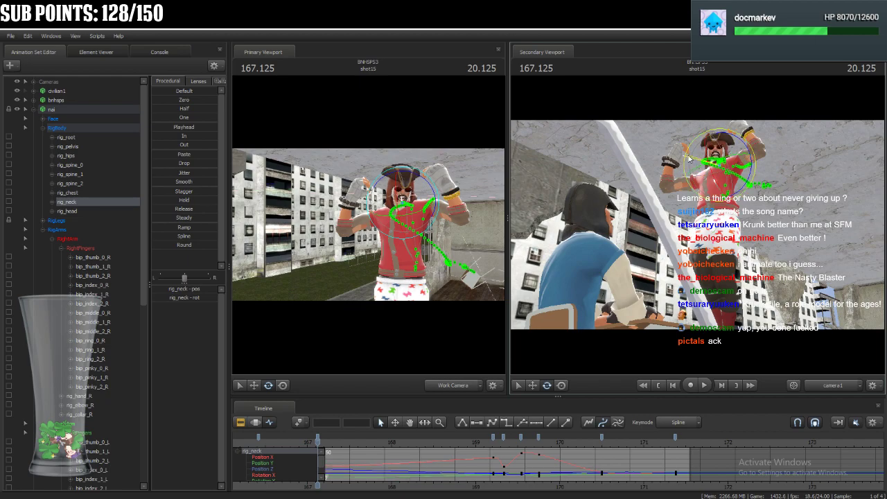
key("ctrl")
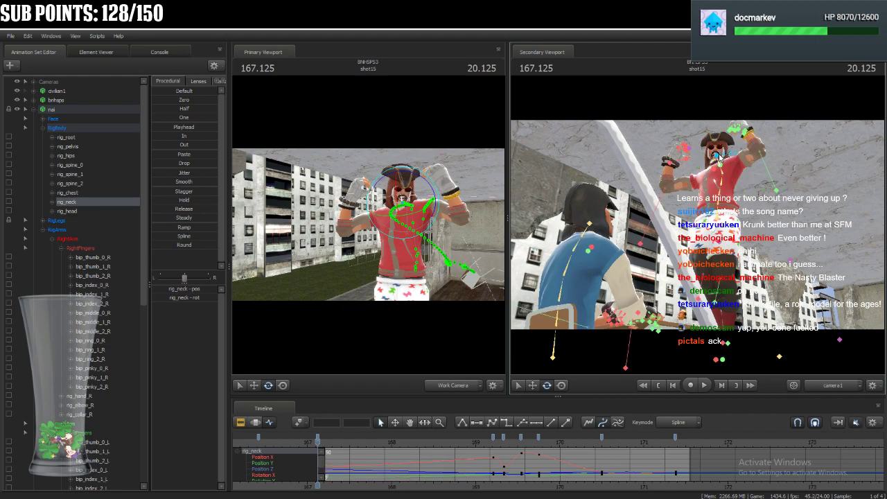
left_click(719, 158, "ctrl")
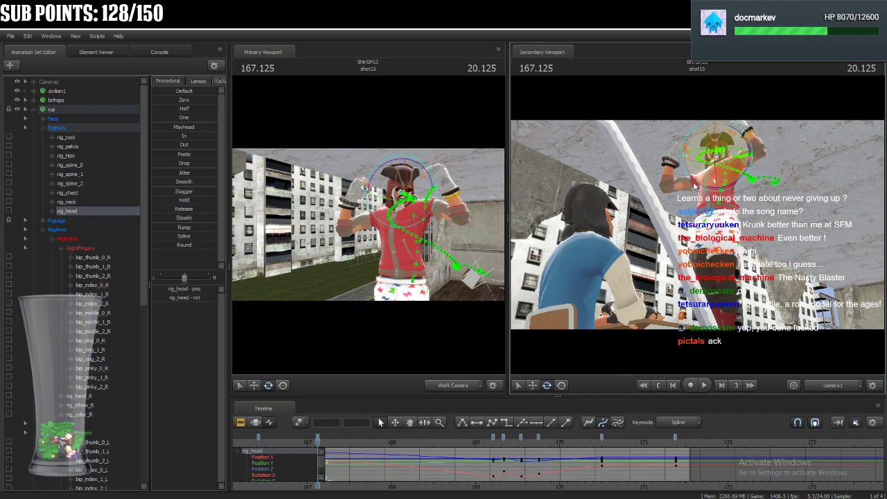
Select nai's whole animation set and examine its keyframes around 167.125 in the timeline.
left_click(93, 110)
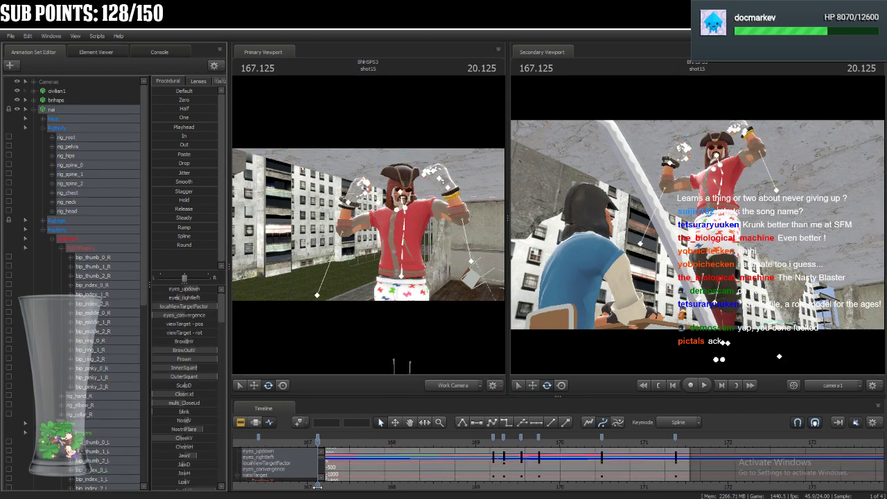
middle_click_drag(316, 486, 441, 487)
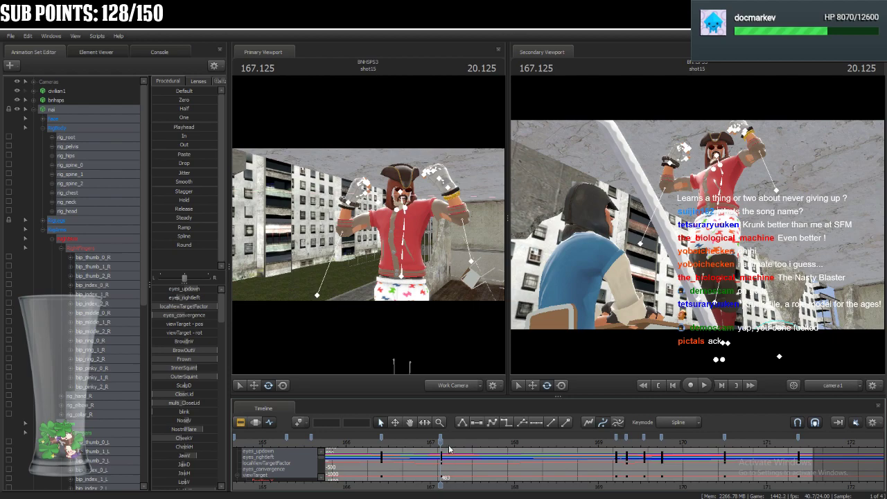
scroll(446, 467, "down", 2)
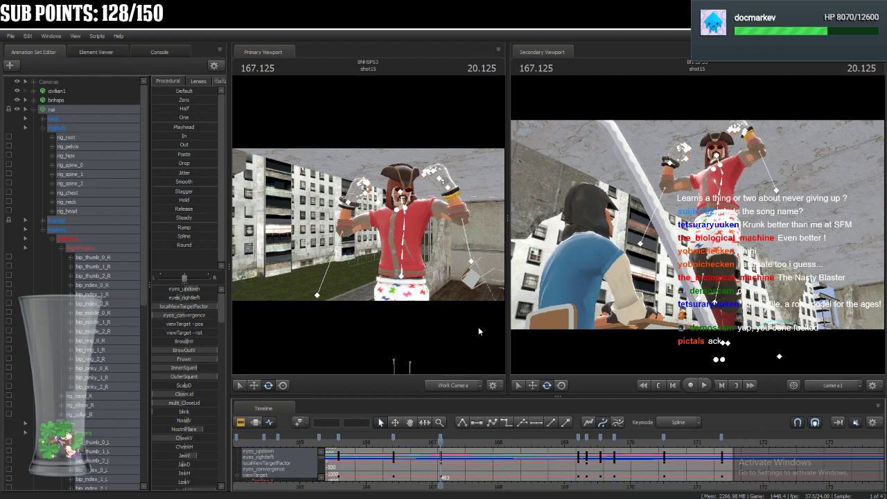
Adjust nai's shoulders at 167.125 by manipulating the collar controls, including rig_collar_L.
left_click_drag(453, 273, 384, 209)
key("w")
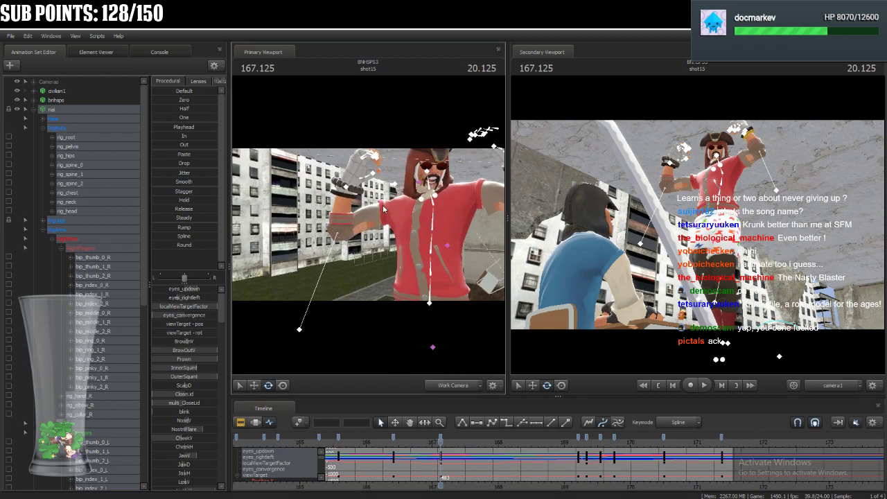
left_click(427, 201)
left_click_drag(432, 194, 430, 212)
left_click(438, 199)
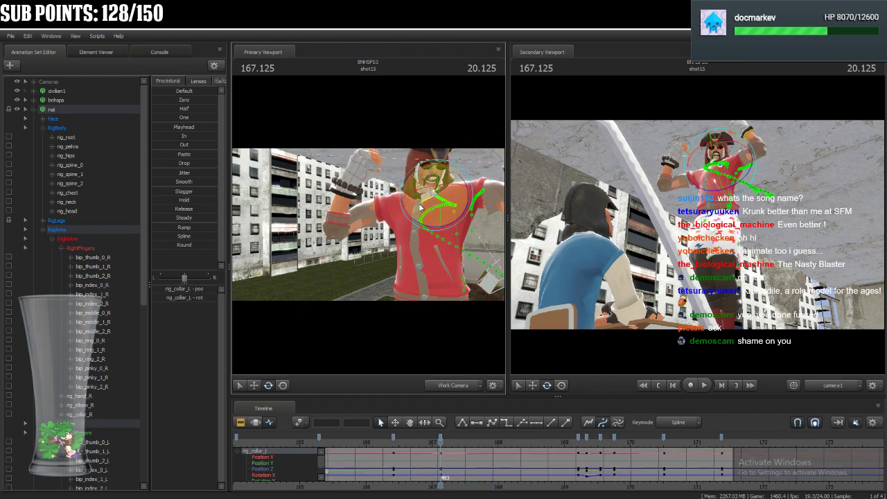
left_click_drag(462, 269, 494, 243)
left_click(403, 208)
left_click(283, 386)
mouse_move(400, 201)
left_mouse_down()
mouse_move(395, 184)
mouse_move(415, 212)
mouse_move(428, 210)
mouse_move(408, 210)
left_mouse_up()
Select all of nai's controls and advance the playhead frame by frame to 167.416.
left_click(121, 110)
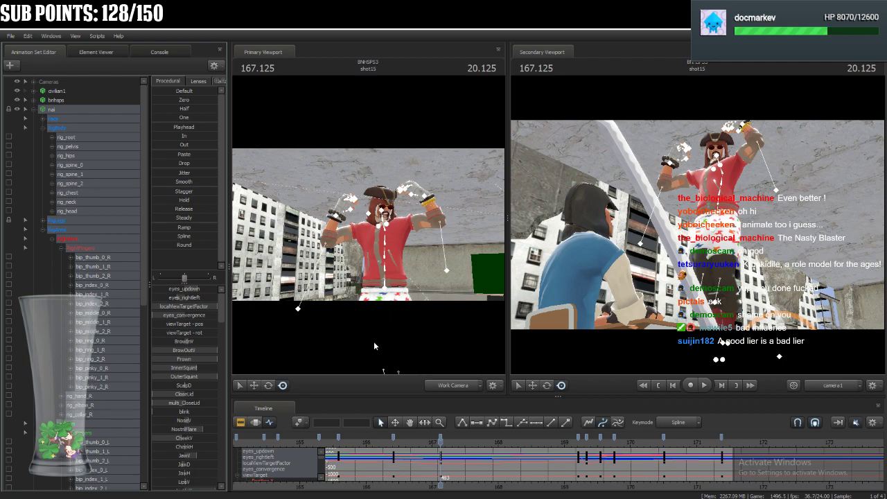
scroll(426, 463, "up", 5)
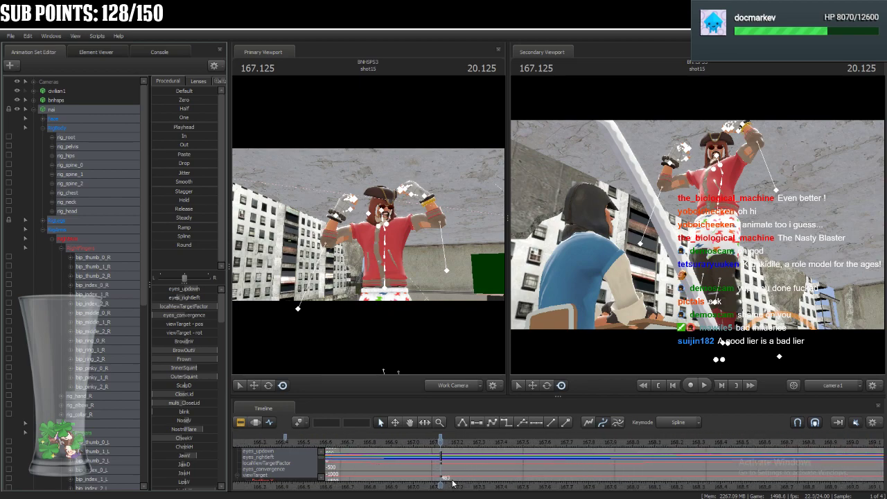
key("Right")
key("Right")
key("Right")
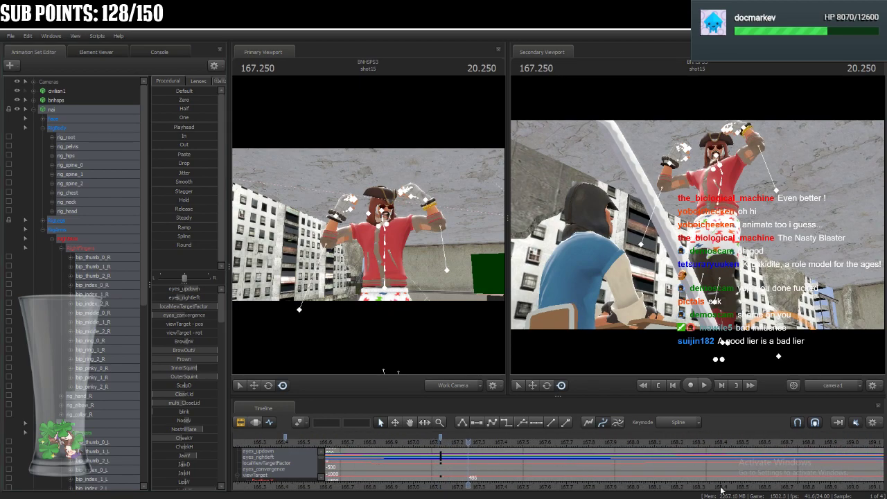
key("Right")
key("Right")
key("Right")
key("Right")
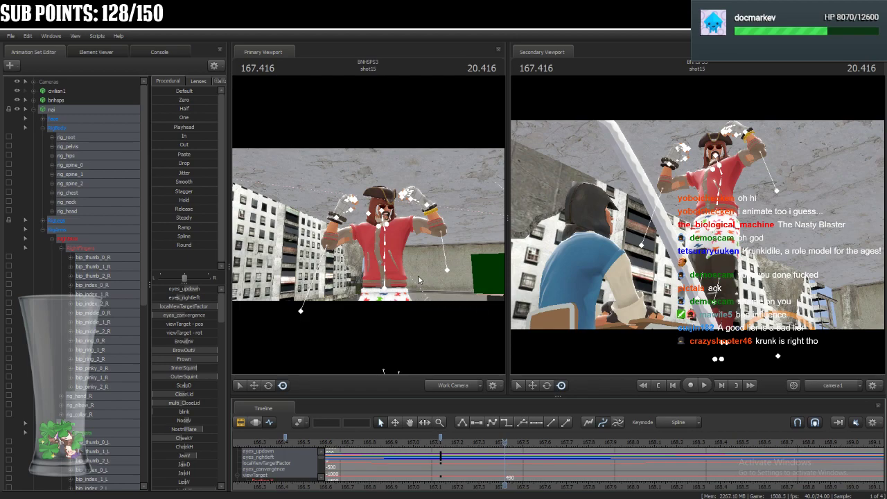
Lower nai's rig_pelvis slightly at 167.416 and adjust rig_hips.
left_click(386, 285)
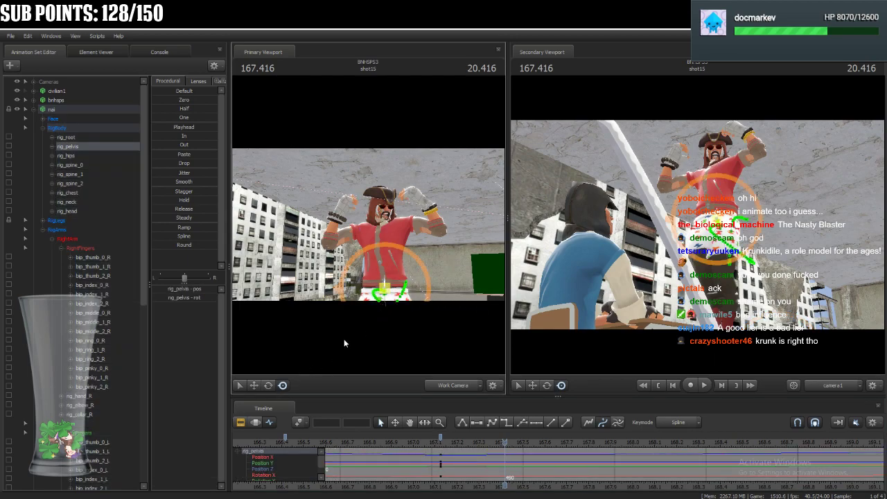
left_click_drag(383, 287, 382, 289)
left_click_drag(424, 251, 309, 356)
key("ctrl")
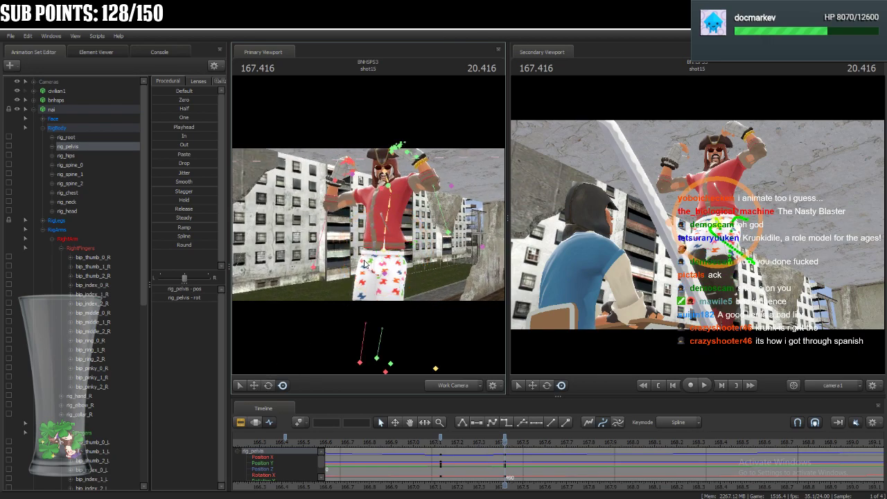
left_click(384, 253)
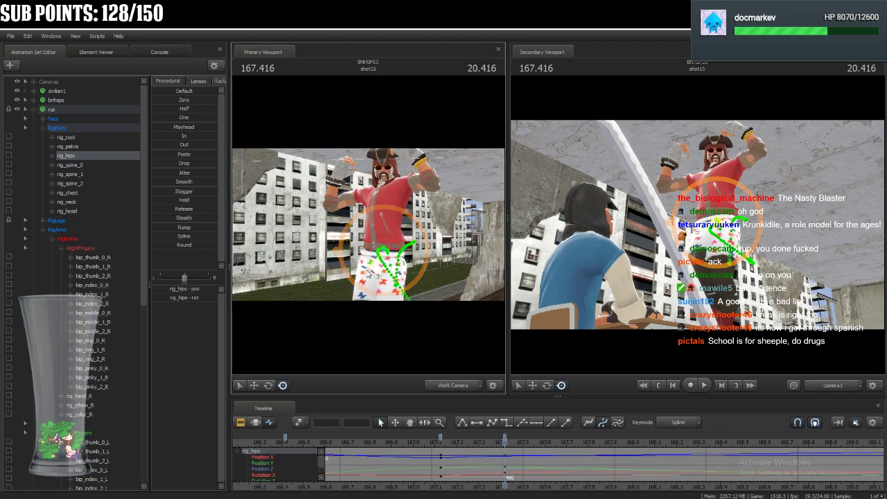
left_click(384, 244, "ctrl")
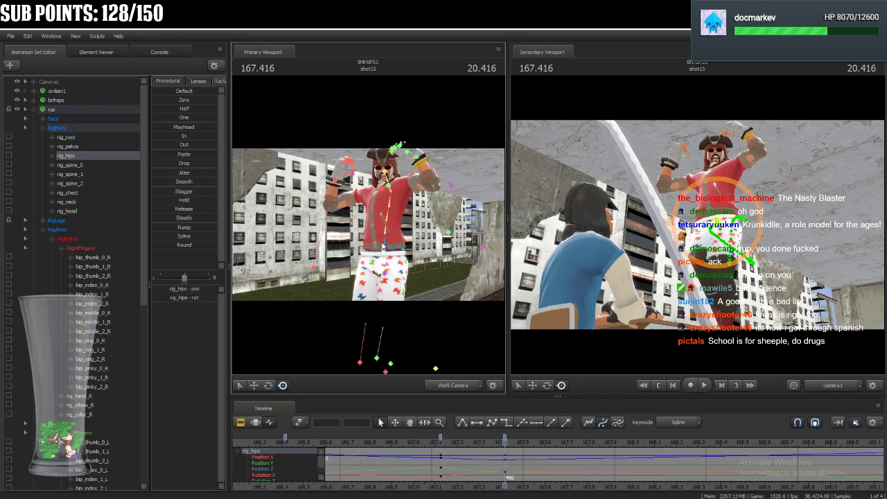
Rotate nai's torso controls rig_spine_0, rig_spine_1 and rig_chest at 167.416 to shift the upper body.
key("e")
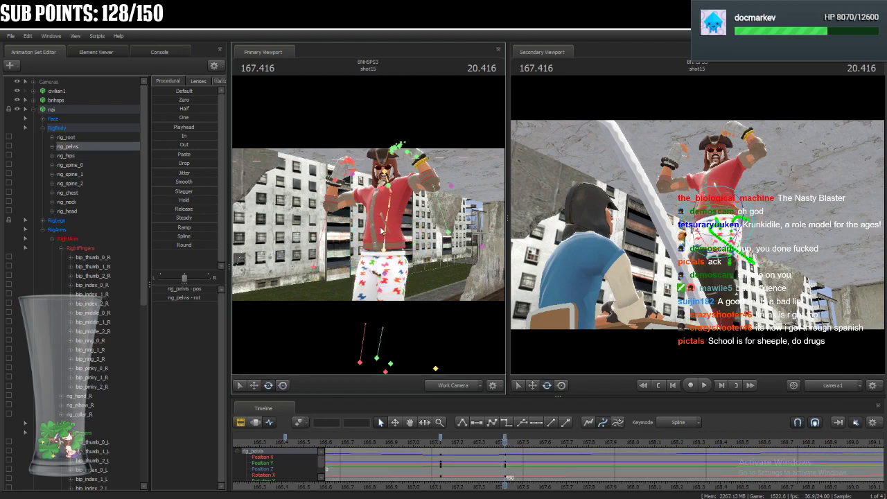
left_click(383, 231)
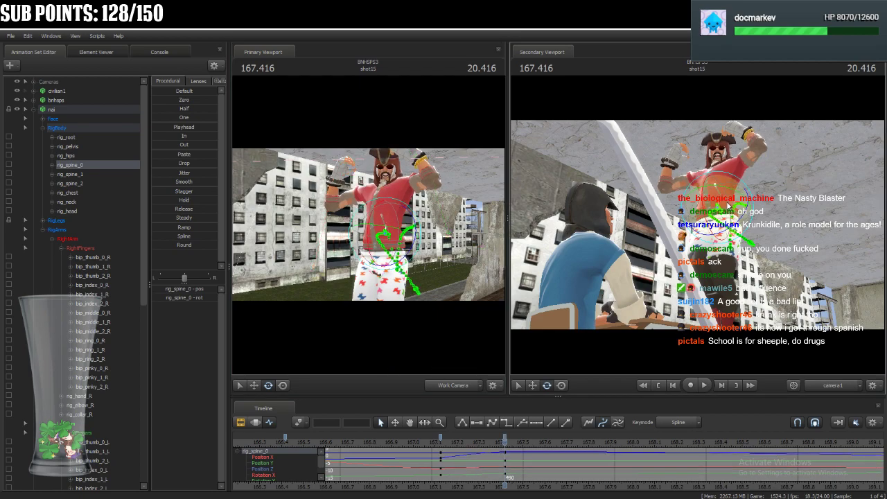
left_click_drag(723, 191, 694, 223)
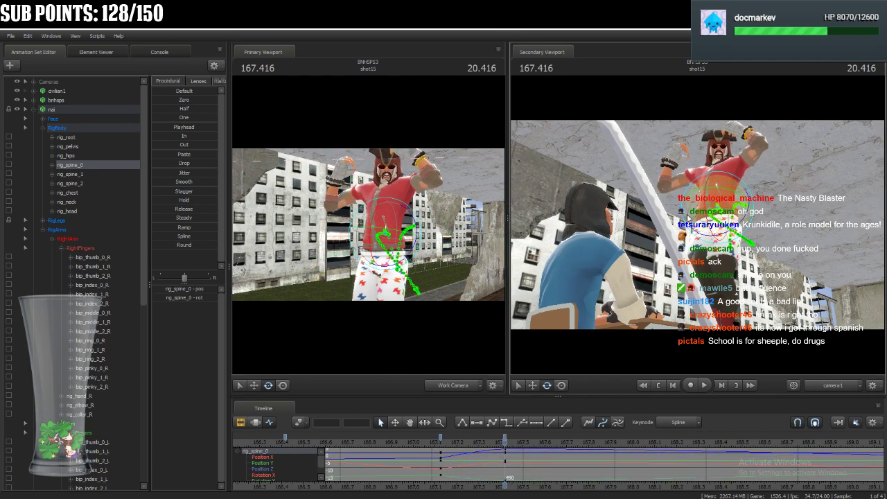
left_click(723, 194)
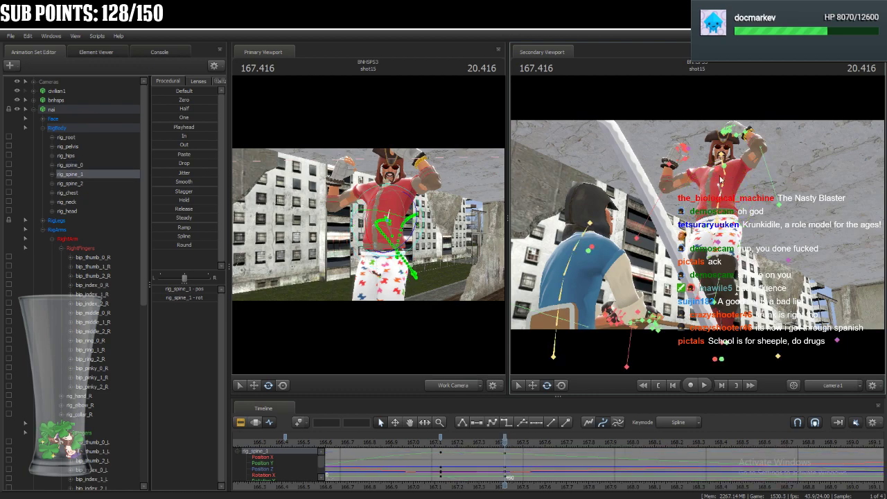
left_click(704, 182)
left_click_drag(703, 180, 702, 178)
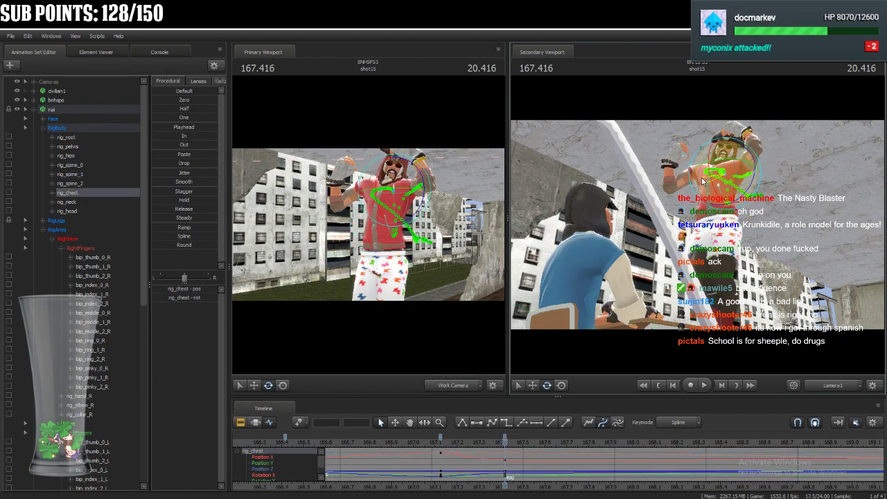
Rotate nai's rig_neck and rig_head at 167.416 to change the head's tilt.
left_click(726, 165)
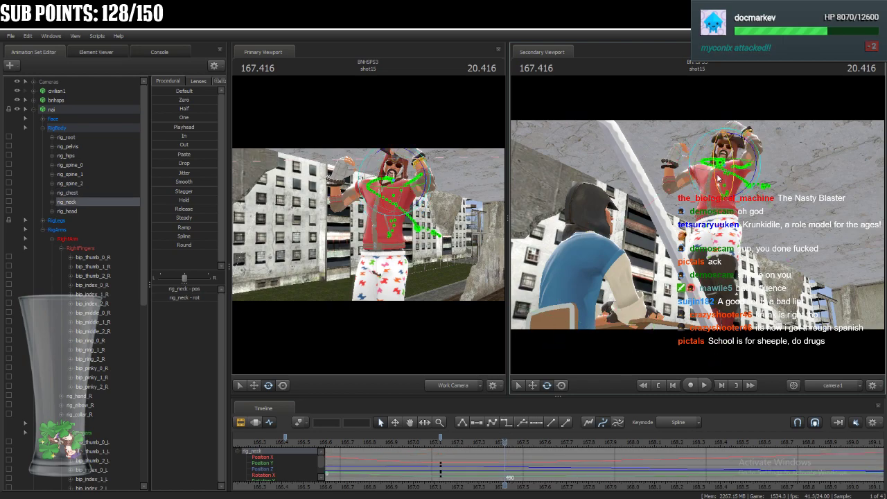
left_click_drag(726, 171, 724, 164)
left_click_drag(379, 210, 423, 191)
key("w")
left_click_drag(385, 230, 386, 225)
left_click(408, 197, "ctrl")
left_click_drag(396, 194, 399, 202)
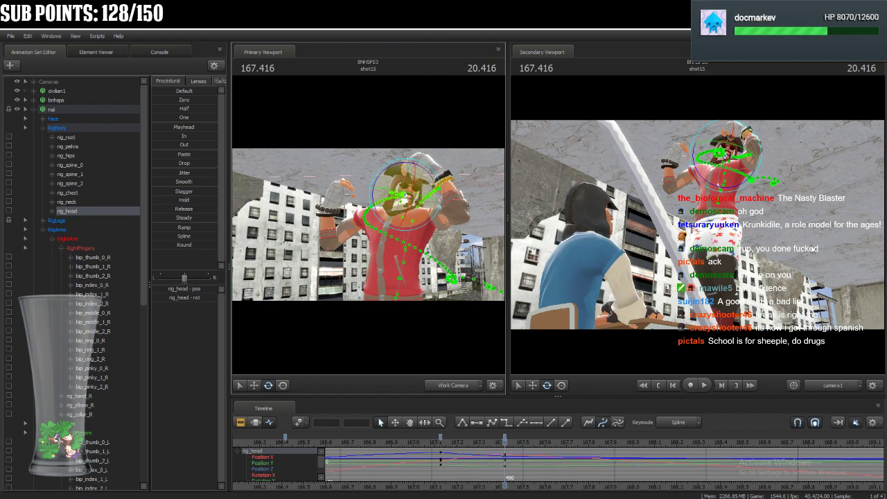
left_click_drag(714, 131, 707, 135)
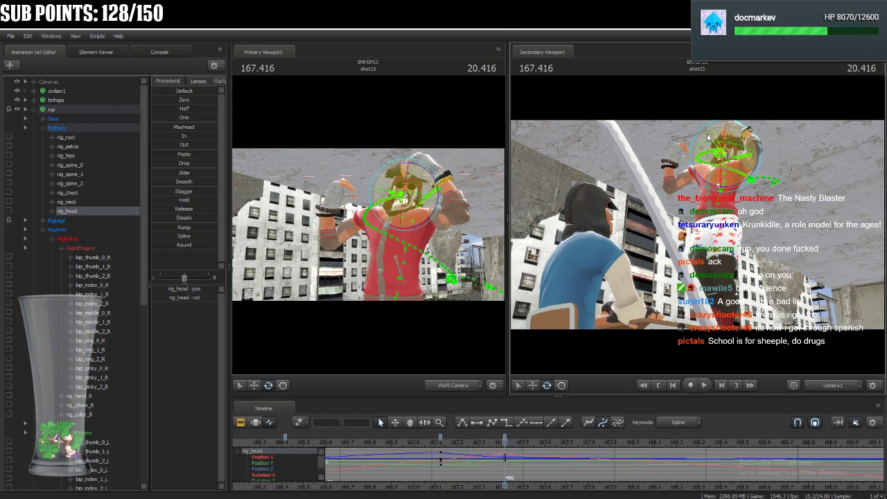
Adjust the tilt of rig_head at 167.416 and lower nai's rig_hand_R from its raised position to beside the body.
left_click_drag(733, 165, 730, 168)
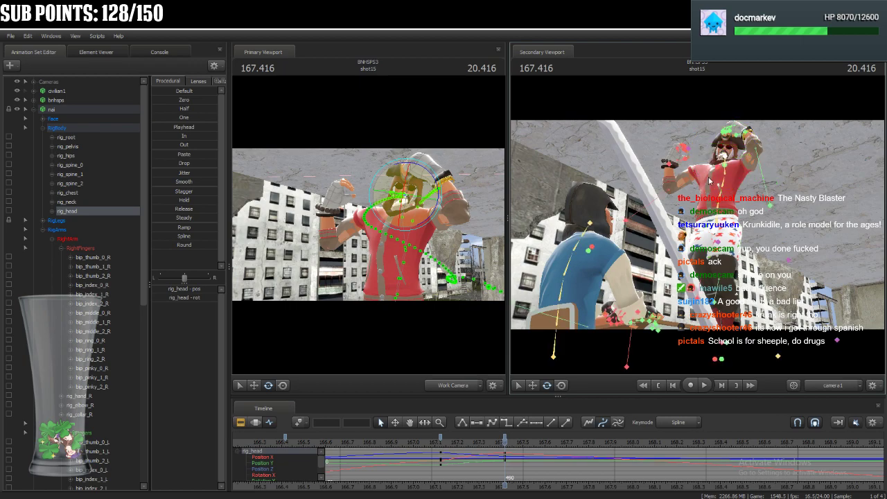
left_click(718, 169)
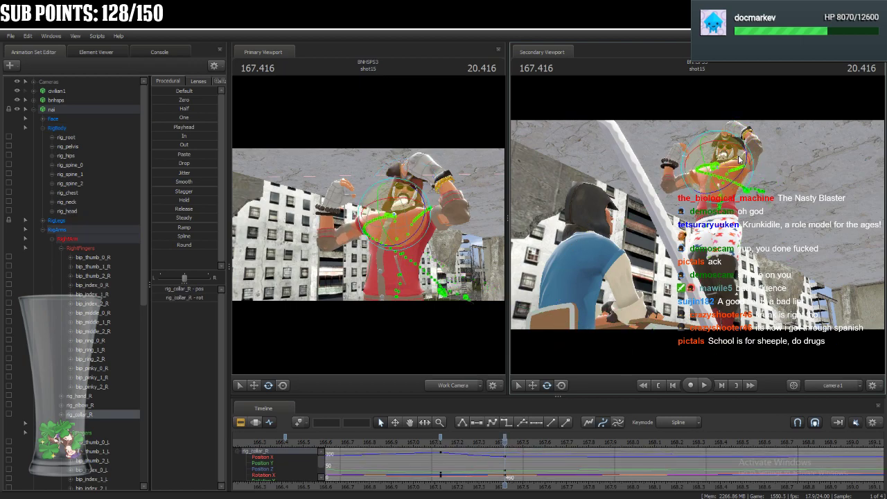
key("ctrl")
left_click(328, 213, "ctrl")
left_click(284, 387)
left_click_drag(334, 320, 347, 273)
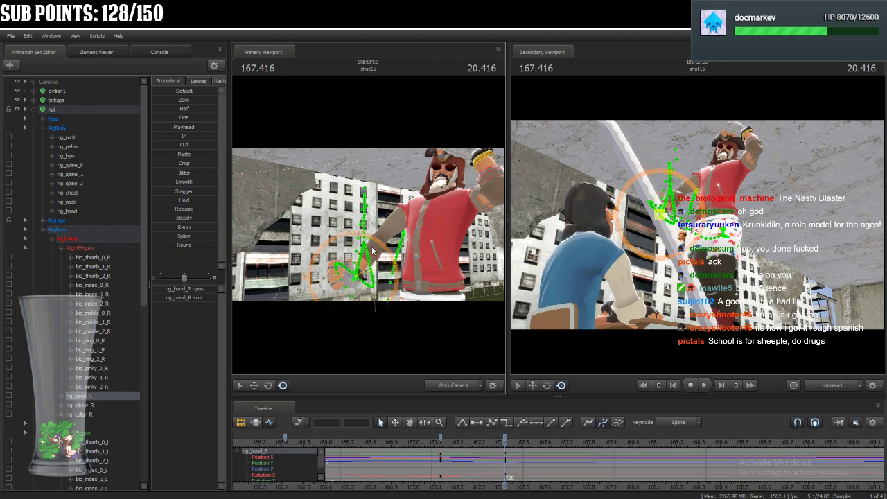
Rotate rig_collar_R at 167.416 to settle nai's right shoulder above the lowered arm.
left_click(422, 237)
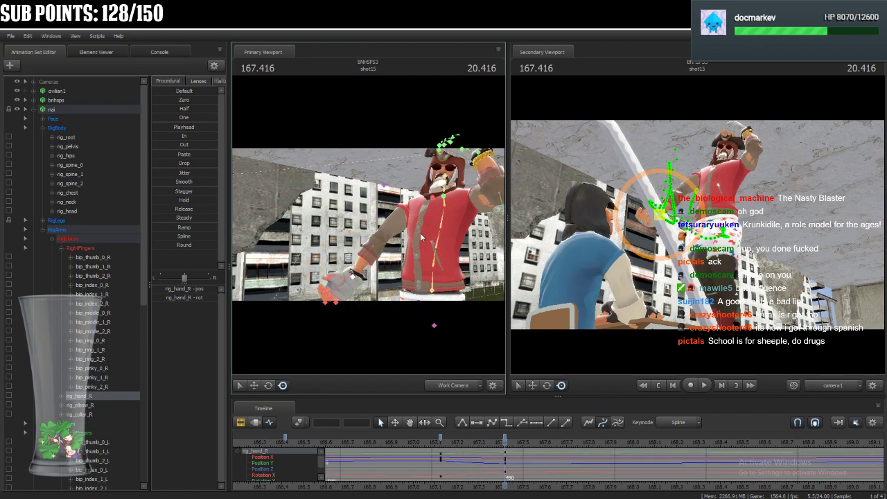
left_click(433, 199)
left_click(271, 385)
left_click_drag(416, 224, 378, 248)
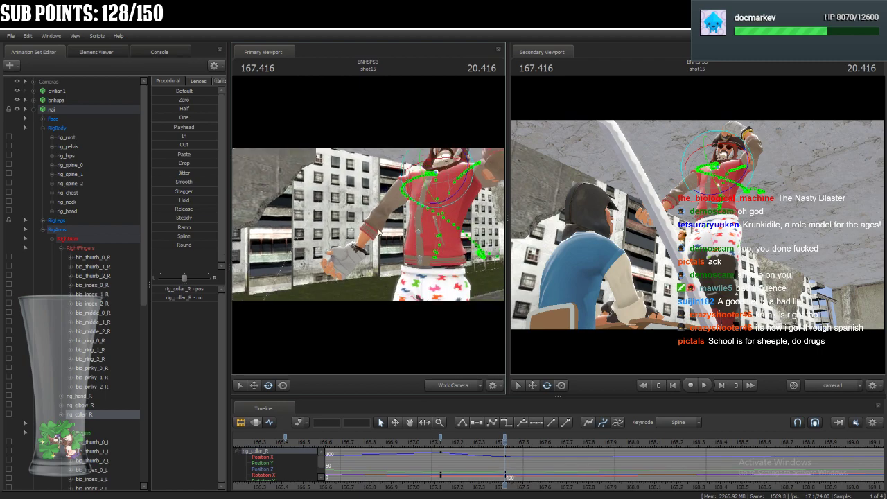
Move rig_hand_R closer to nai's hip at 167.416 and turn the wrist.
left_click(351, 267)
left_click(283, 386)
left_click_drag(350, 265, 386, 259)
key("alt")
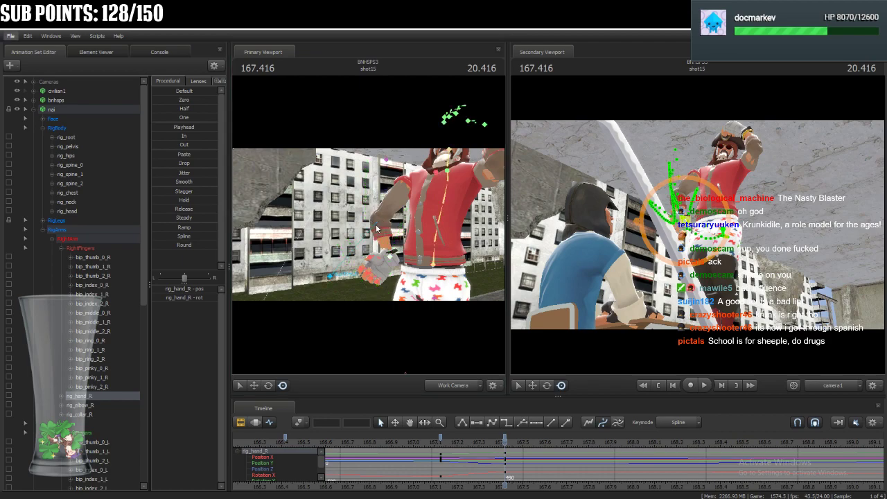
left_click(377, 228)
left_click_drag(396, 264, 369, 269)
left_click(401, 255)
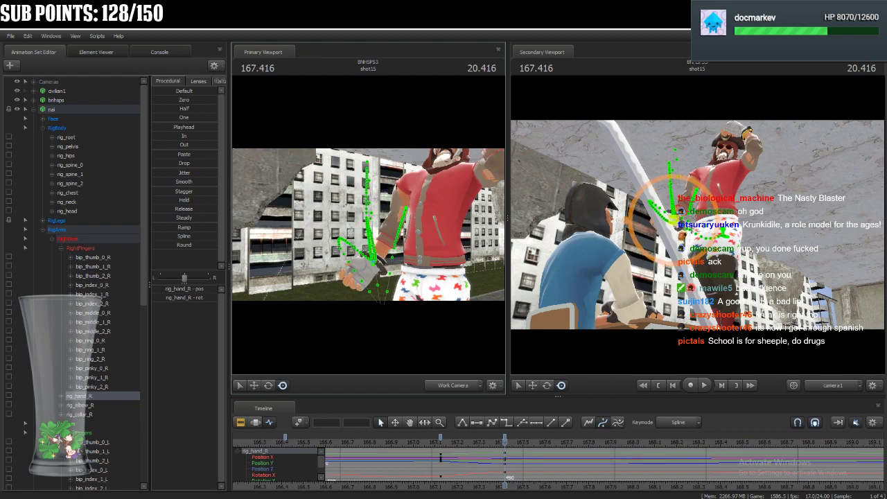
Refine the rotation of rig_collar_R at 167.416 and shift rig_elbow_R slightly to redirect the right elbow.
left_click(405, 198)
left_click(432, 178)
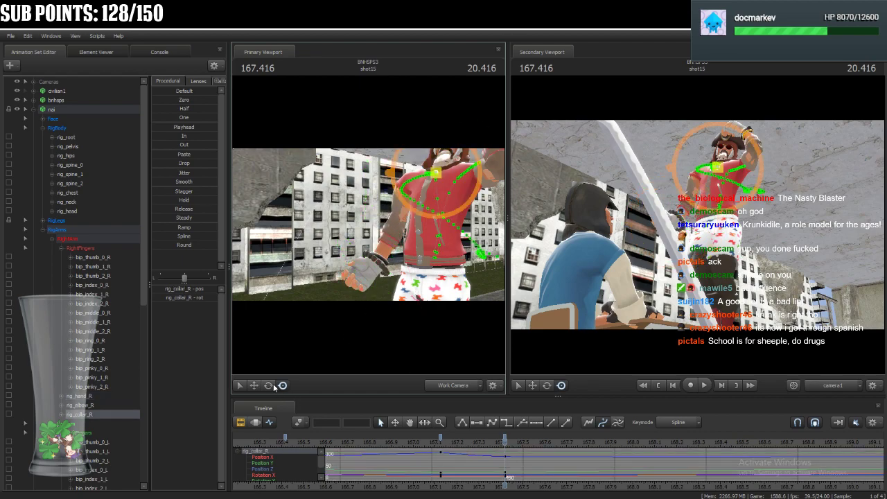
left_click(270, 386)
left_click_drag(442, 174, 441, 167)
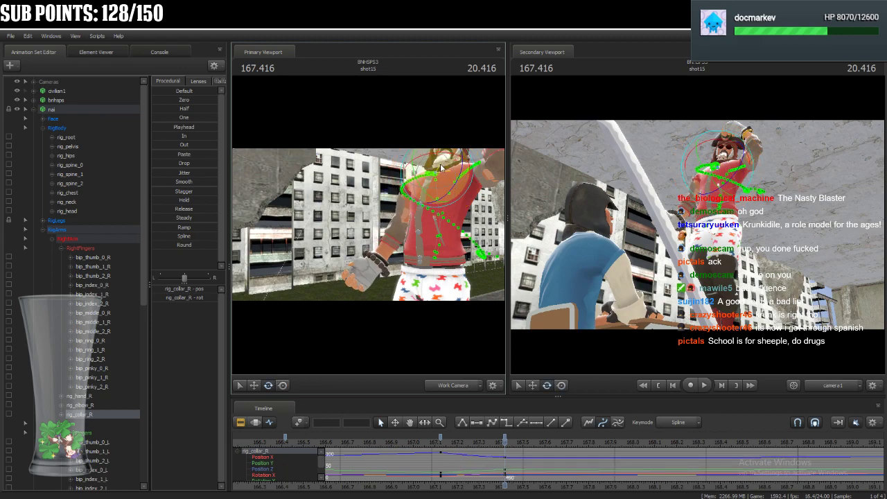
key("ctrl")
left_click(438, 357, "ctrl")
key("w")
left_click_drag(372, 229, 371, 229)
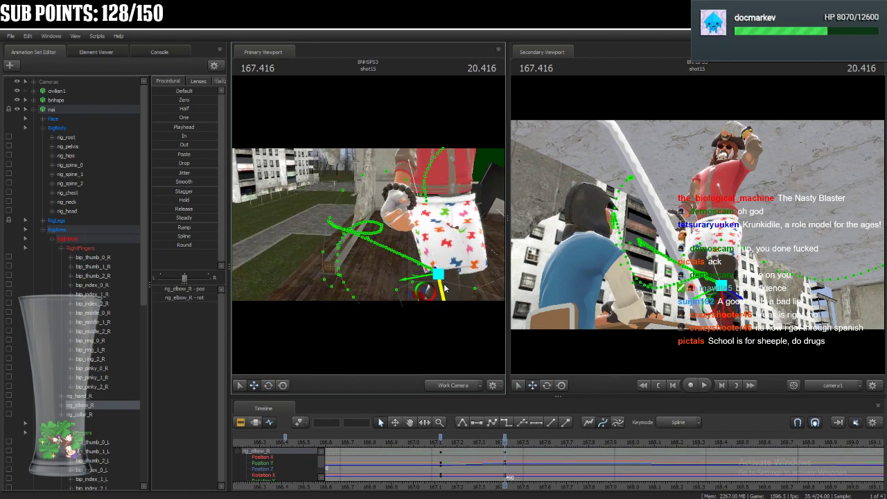
mouse_move(438, 275)
left_mouse_down()
mouse_move(454, 284)
mouse_move(441, 269)
left_mouse_up()
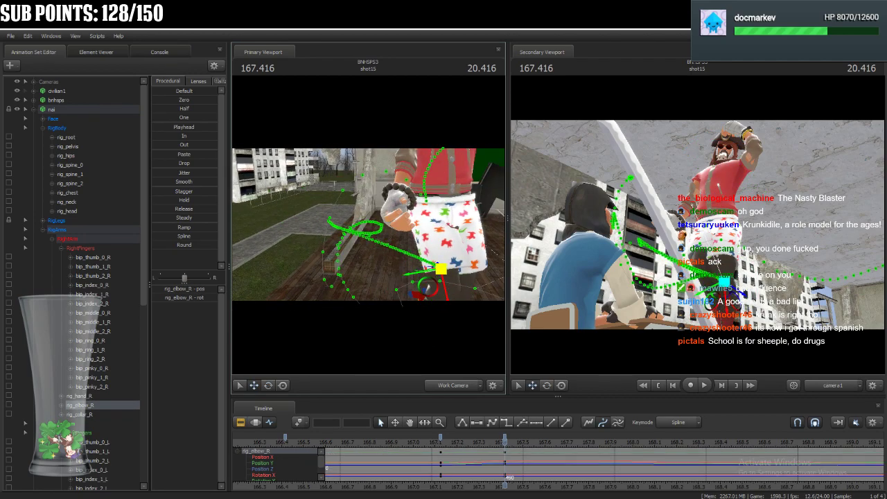
Rotate and nudge rig_hand_R at 167.416 so the right hand rests beside nai's shorts.
key("ctrl")
left_click(396, 199, "ctrl")
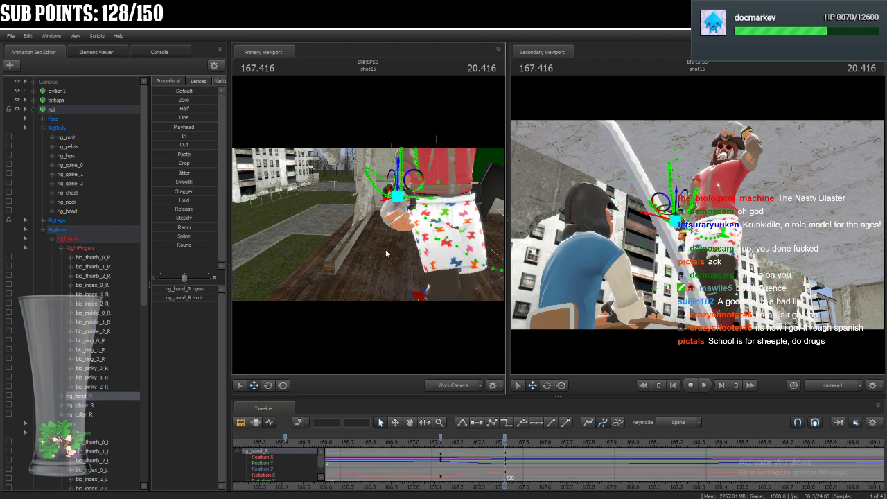
left_click(269, 387)
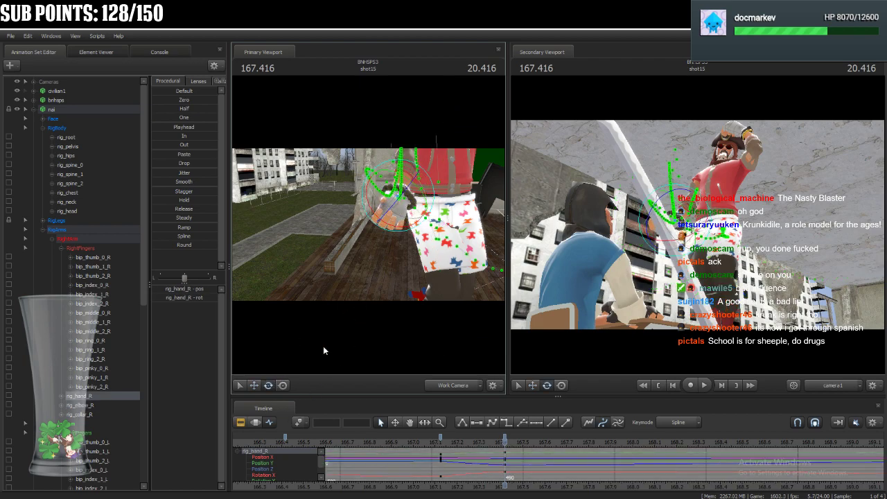
left_click(284, 386)
mouse_move(398, 198)
left_mouse_down()
mouse_move(384, 201)
mouse_move(374, 226)
mouse_move(392, 187)
left_mouse_up()
Lower nai's raised left hand from the head to the side at 167.416 and save the session.
left_click(439, 204, "ctrl")
left_click_drag(438, 204, 458, 308)
left_click_drag(797, 186, 750, 228)
key("ctrl+s")
Rotate rig_chest at 167.416 to adjust the lean of nai's upper body.
left_click_drag(455, 232, 430, 235)
key("w")
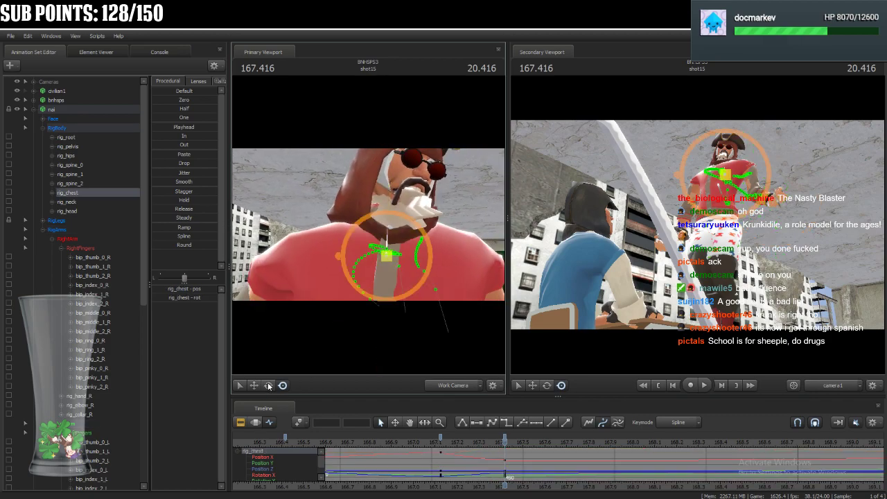
left_click(268, 386)
left_click_drag(394, 275, 396, 285)
left_click(391, 229, "ctrl")
left_click_drag(393, 217, 385, 198)
Rotate rig_head and rig_neck at 167.416 to reorient nai's face over the adjusted chest.
left_click(323, 212)
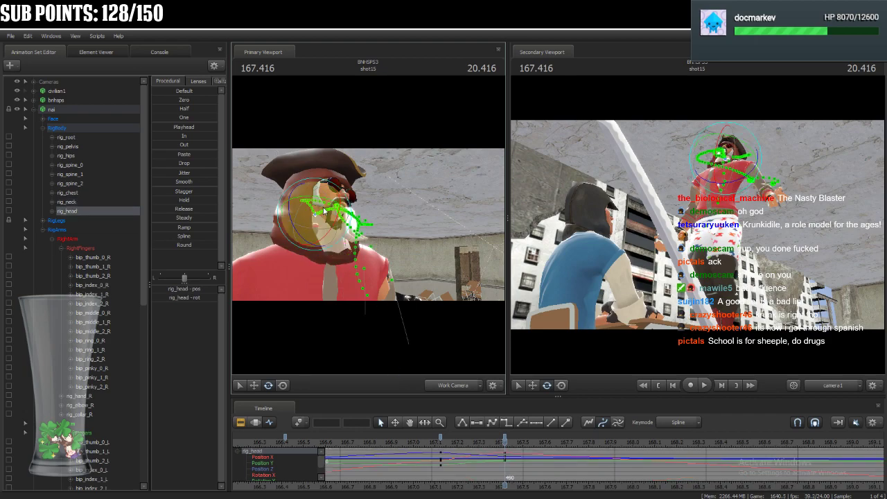
left_click_drag(333, 215, 326, 267)
left_click(326, 239)
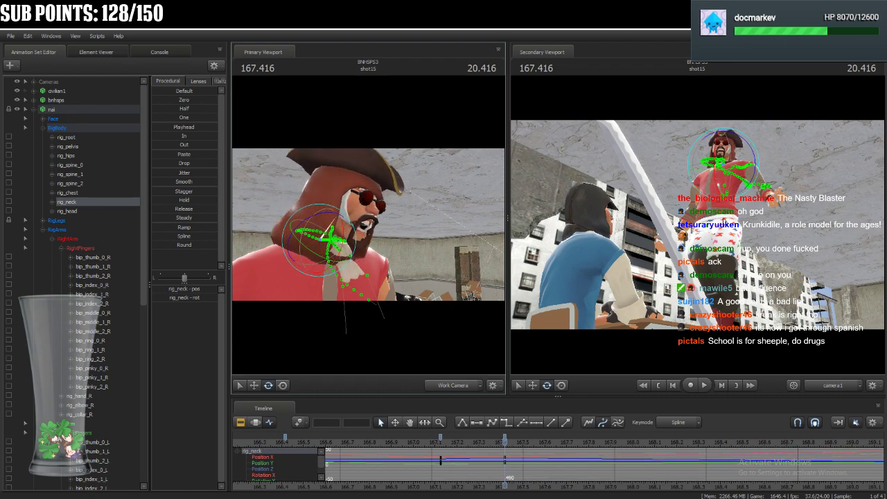
key("ctrl")
left_click(725, 154, "ctrl")
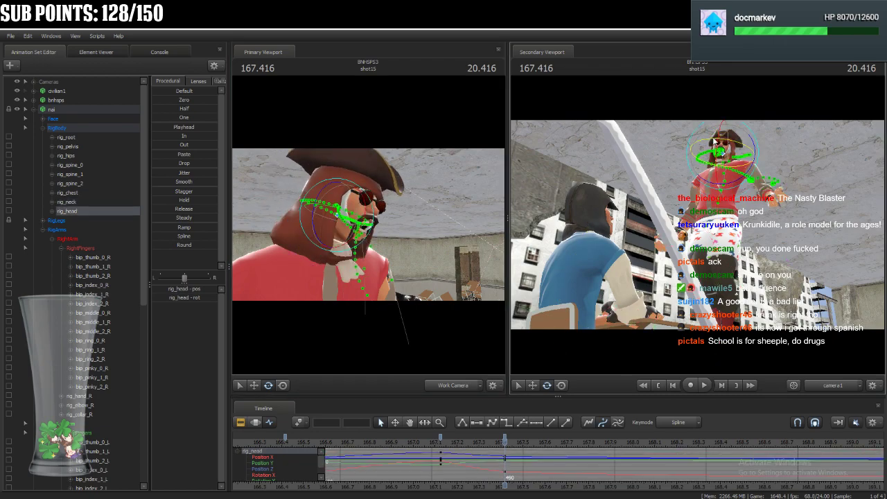
left_click_drag(708, 156, 706, 157)
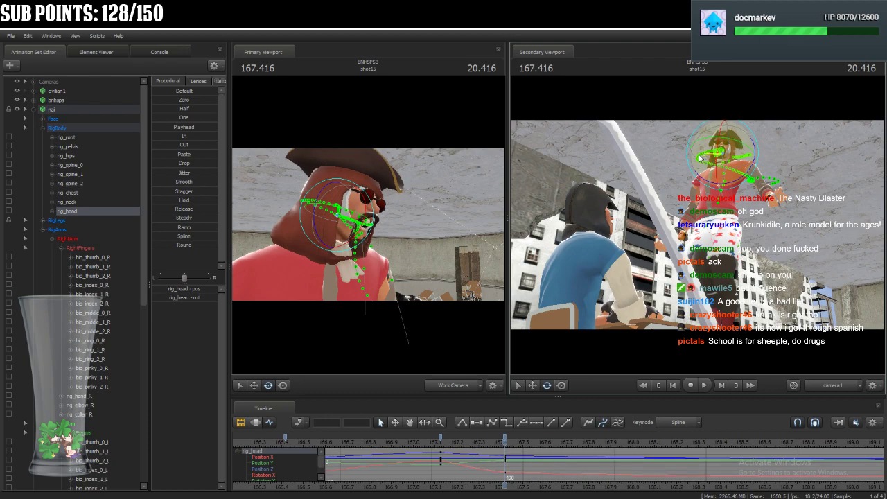
Lower rig_hand_L further at 167.416 and turn it beside nai's hip.
left_click_drag(411, 224, 366, 210)
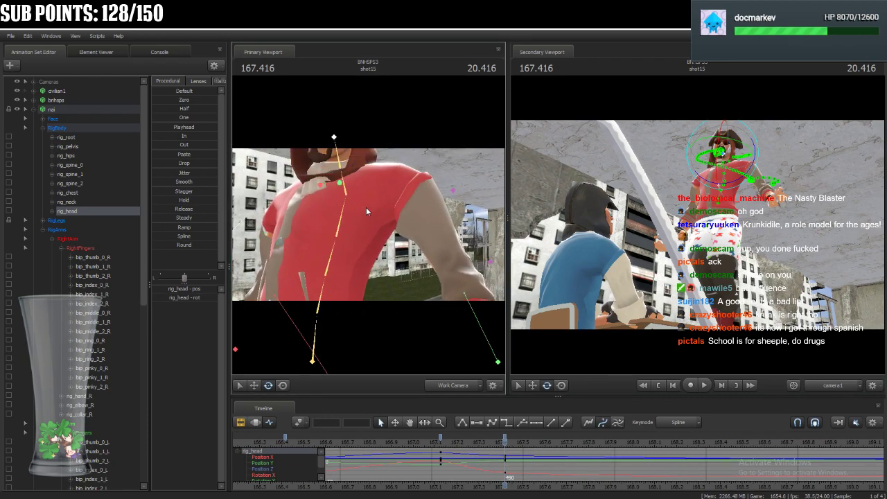
left_click(318, 188, "ctrl")
left_click_drag(323, 163, 381, 262)
left_click(409, 222)
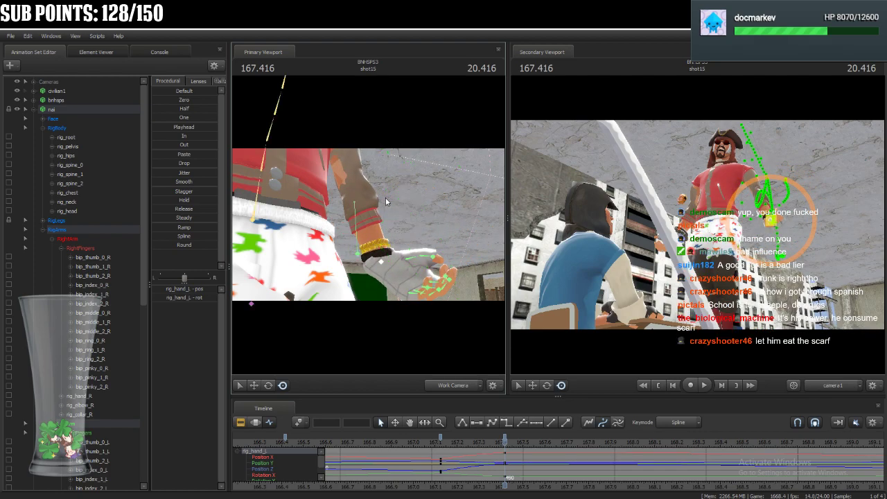
Shift rig_hand_L and rig_elbow_L inward at 167.416 to refine the bend of the left arm.
left_click(355, 208)
left_click_drag(326, 252, 328, 246)
left_click(380, 261, "ctrl")
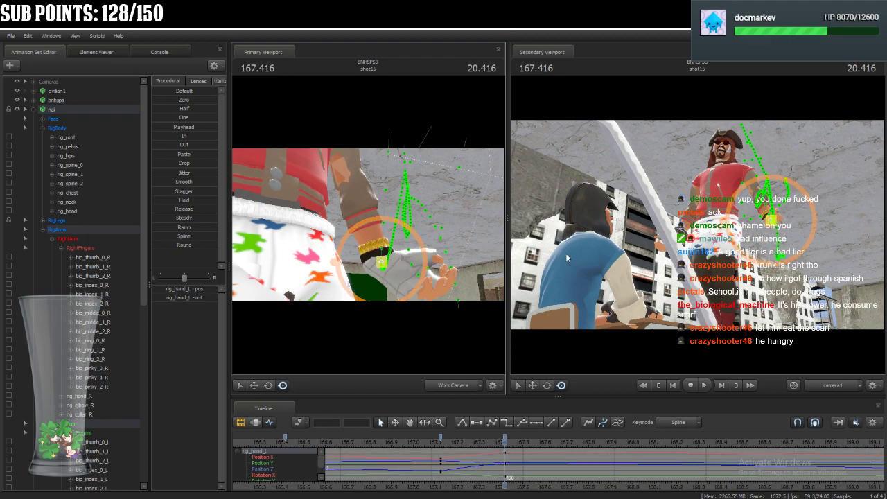
left_click_drag(380, 262, 361, 255)
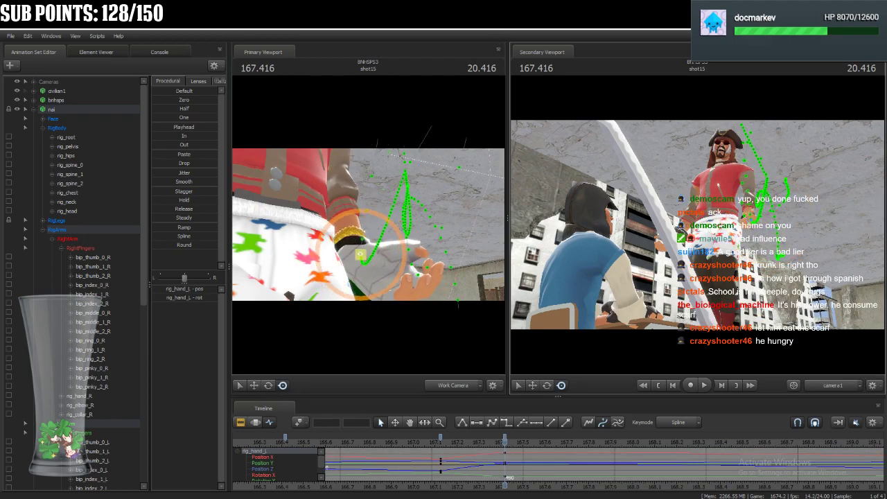
left_click(754, 219, "ctrl")
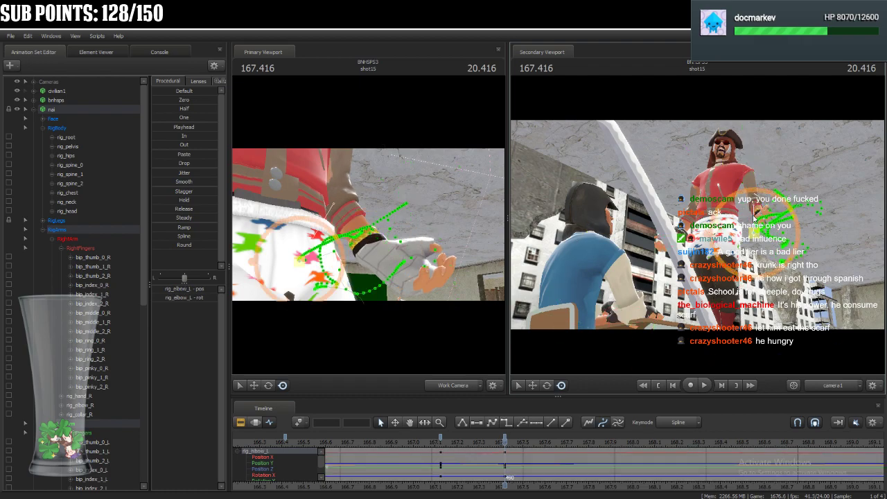
left_click_drag(754, 220, 725, 235)
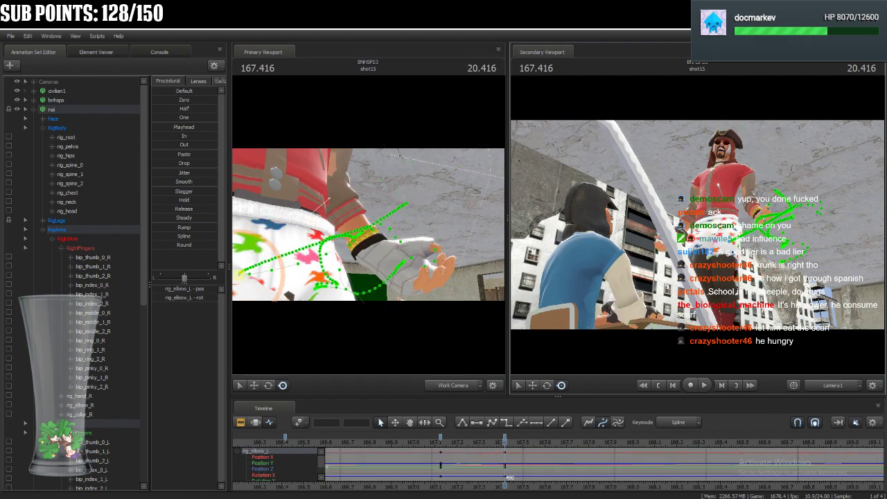
left_click(388, 258, "ctrl")
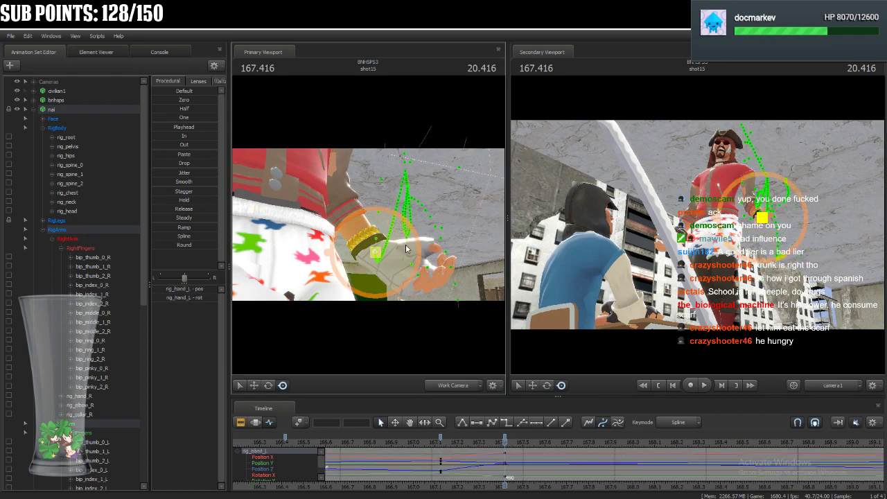
Rotate the left pinky bones at 167.416, starting from bip_pinky_0_L, to reshape the finger.
left_click_drag(414, 262, 370, 228)
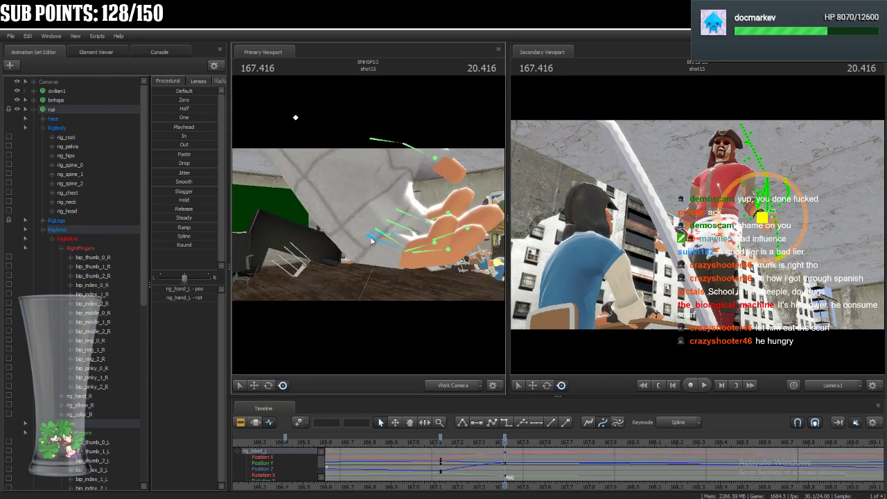
left_click(372, 240)
left_click(268, 385)
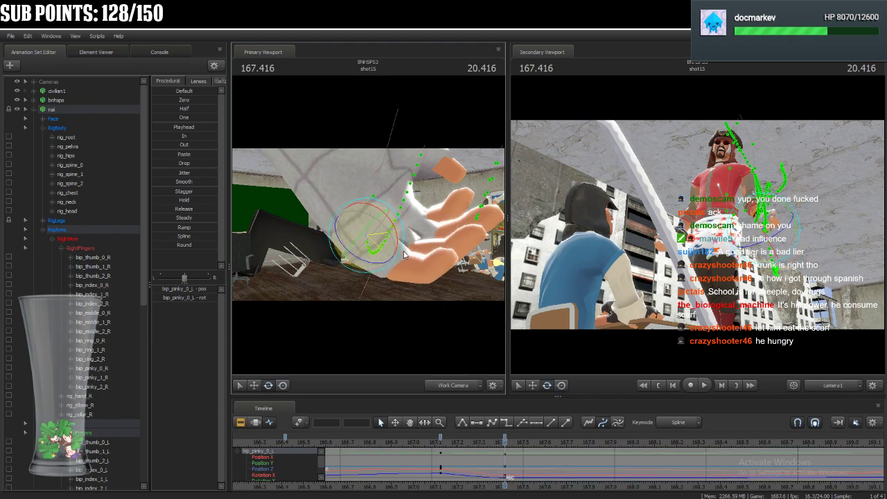
left_click(411, 268)
left_click_drag(419, 255, 380, 257)
left_click(428, 281)
Rotate the left ring finger bones bip_ring_1_L and bip_ring_2_L at 167.416.
left_click(394, 245, "ctrl")
left_click(384, 250, "ctrl")
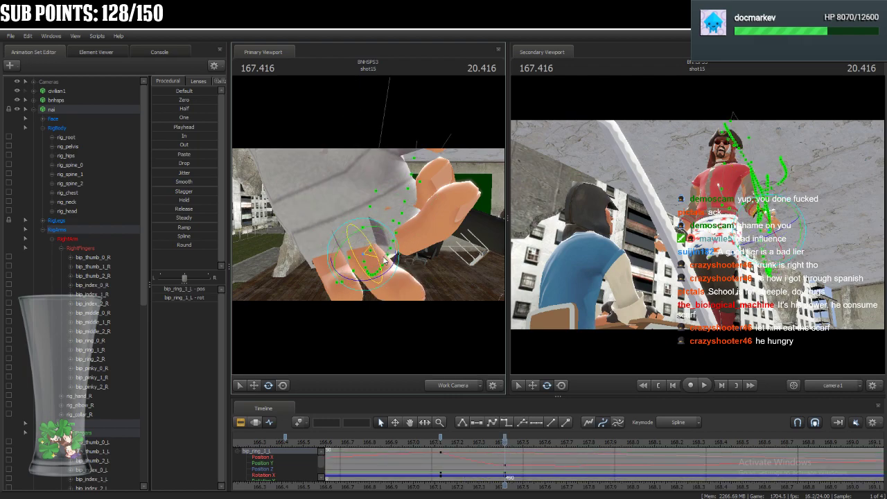
left_click(393, 283, "ctrl")
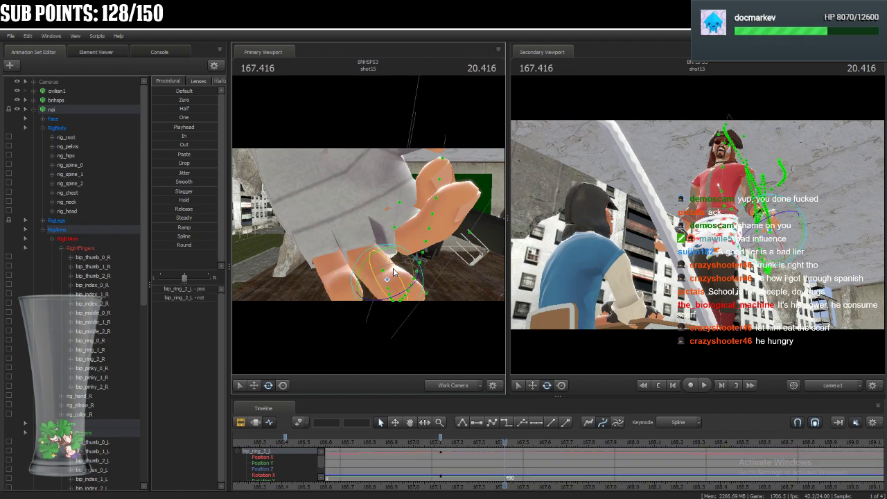
Rotate bip_middle_0_L and bip_middle_1_L at 167.416 to bring the left middle finger in line with the ring finger.
left_click(382, 210, "ctrl")
left_click_drag(378, 221, 378, 229)
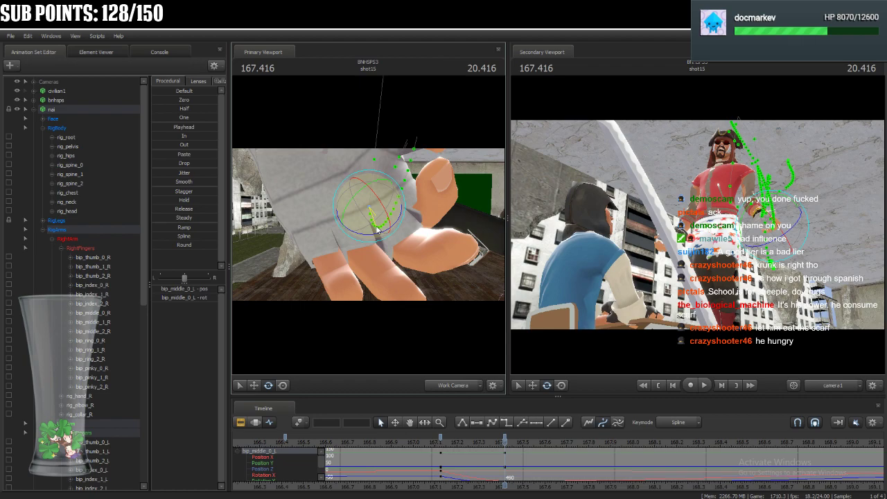
key("ctrl")
left_click(420, 250, "ctrl")
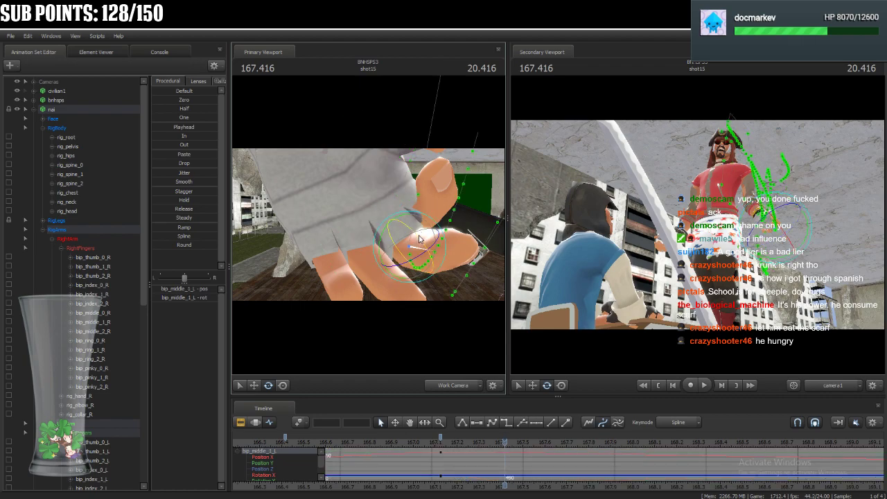
left_click_drag(427, 256, 427, 255)
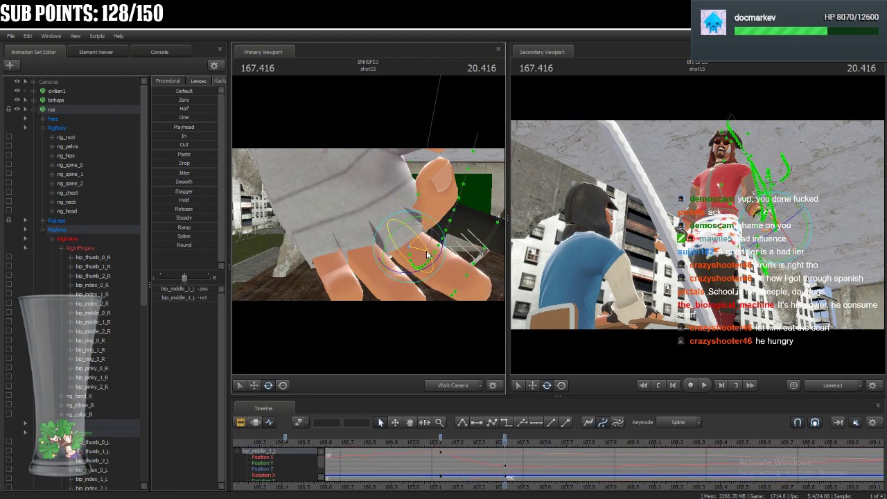
Rotate the left finger base bones bip_middle_0_L, bip_pinky_0_L and bip_ring_0_L at 167.416 to adjust how the fingers hang.
left_click_drag(409, 201, 398, 231)
key("ctrl")
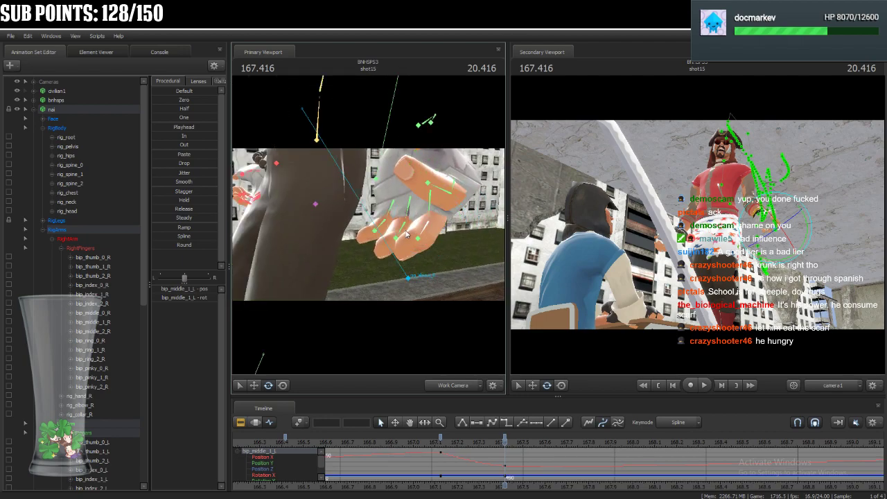
left_click(433, 196, "ctrl")
left_click_drag(434, 191, 437, 196)
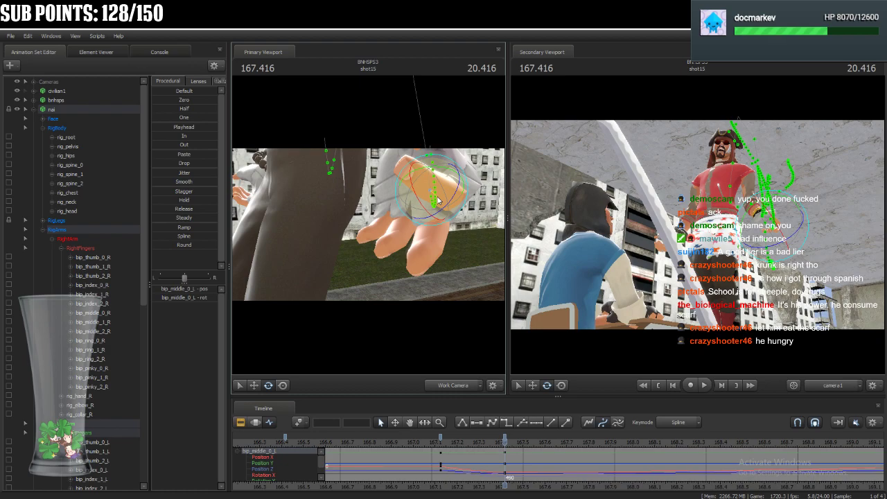
key("ctrl")
left_click(393, 211, "ctrl")
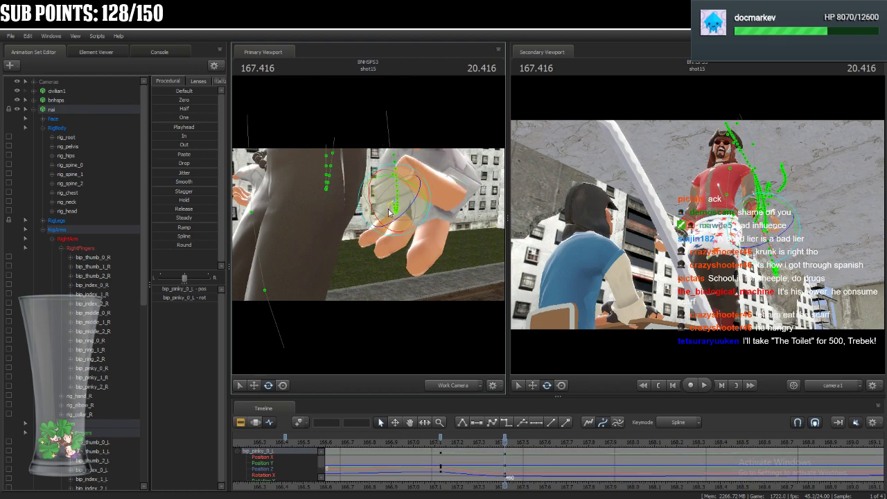
left_click(408, 202, "ctrl")
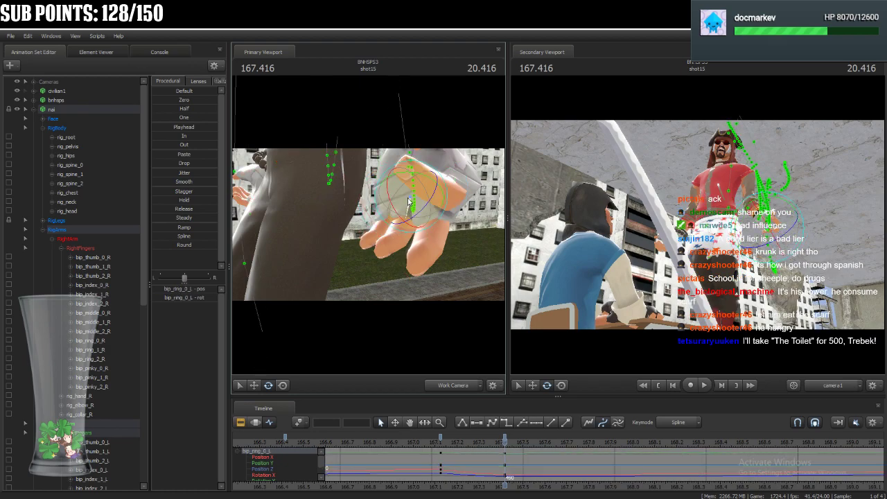
Rotate the left index finger bones at 167.416, from bip_index_0_L to bip_index_2_L, to point the finger down beside the others.
key("ctrl")
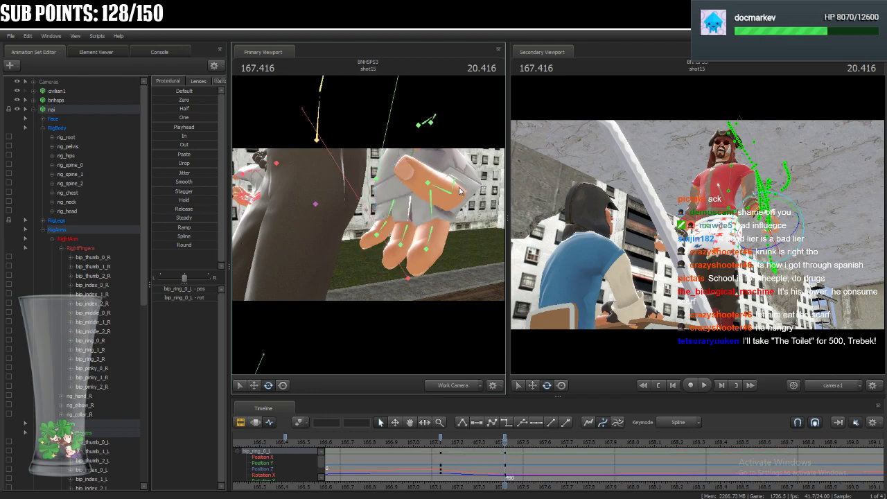
left_click(456, 186, "ctrl")
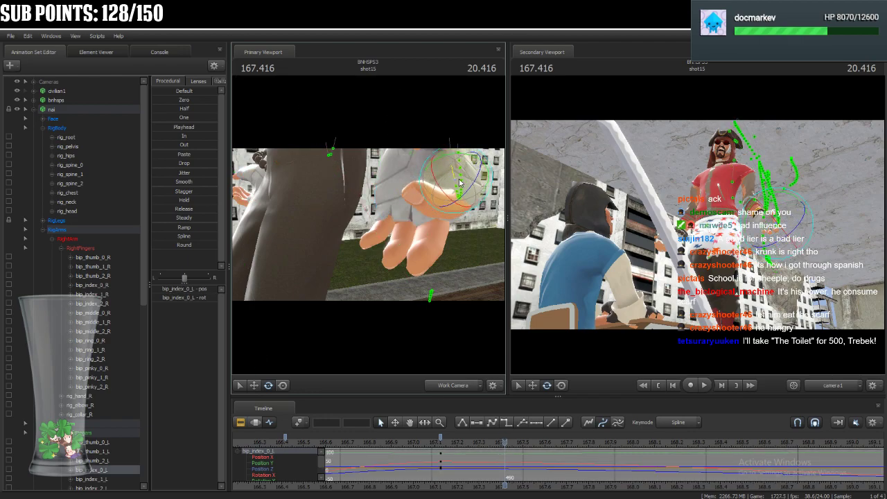
left_click_drag(460, 183, 463, 183)
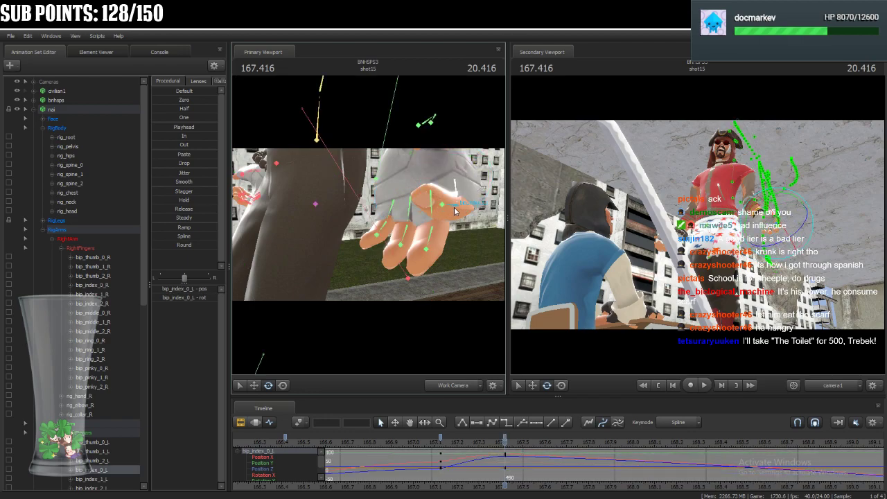
left_click(445, 217, "ctrl")
left_click_drag(455, 229, 454, 223)
left_click(452, 228, "ctrl")
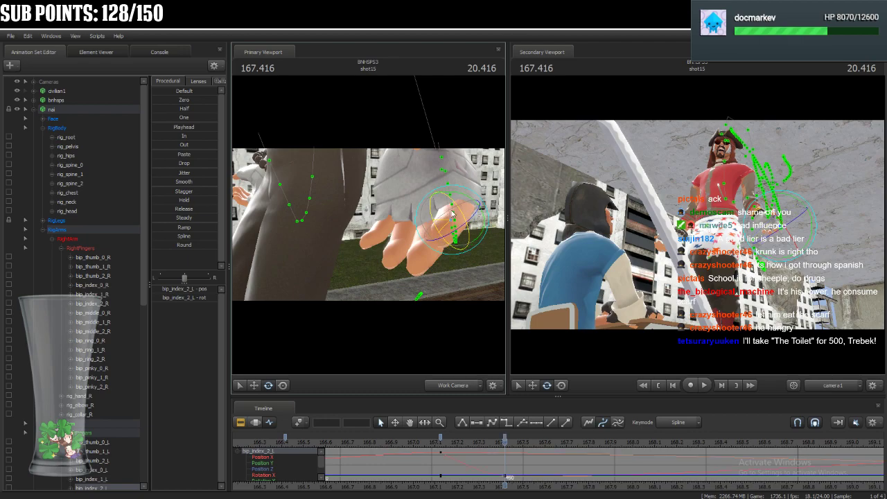
left_click(456, 195, "ctrl")
left_click_drag(432, 193, 455, 199)
left_click_drag(472, 169, 481, 173)
Refine the spread of the left fingers at 167.416 by rotating bip_middle_0_L, bip_ring_0_L and bip_pinky_0_L.
left_click(429, 201)
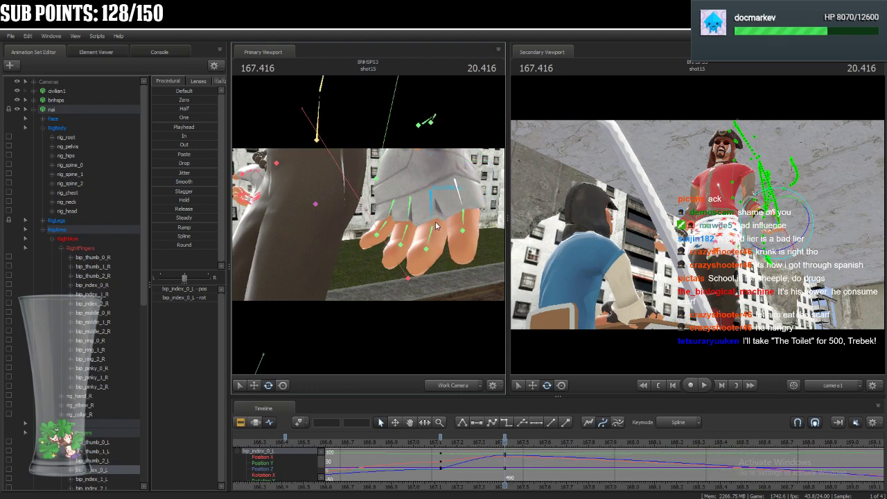
left_click_drag(426, 197, 455, 211)
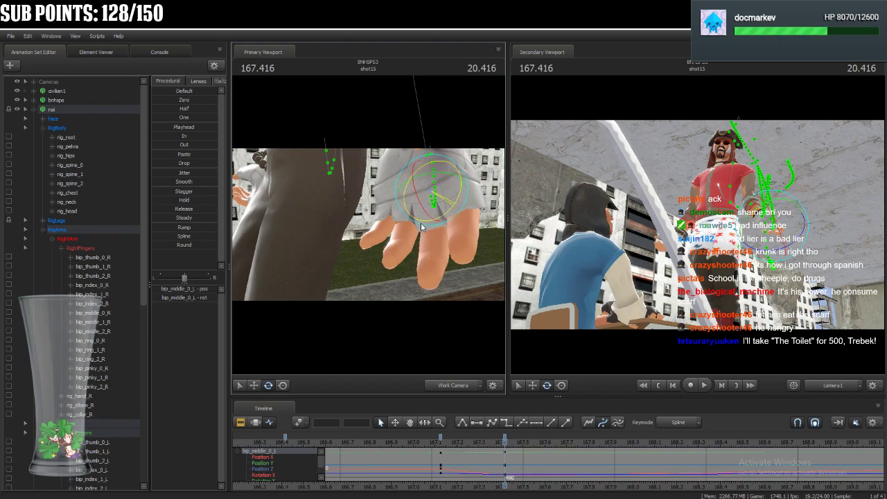
left_click(405, 201)
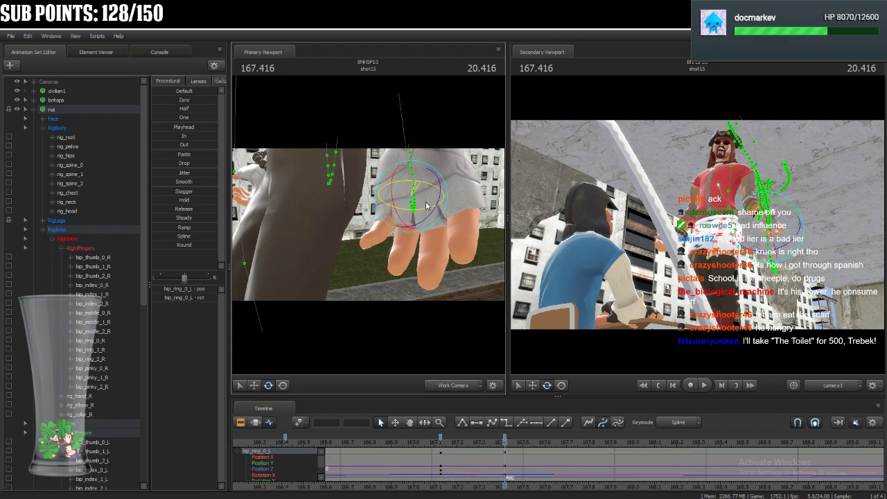
left_click(402, 203)
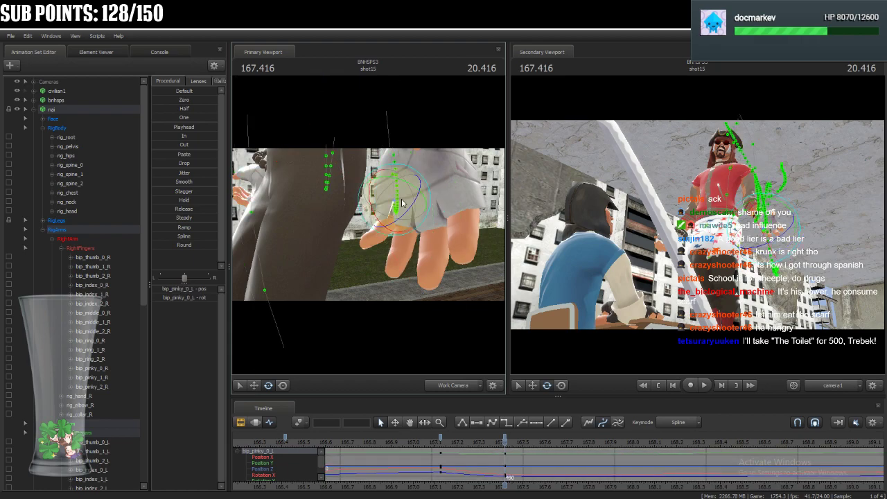
mouse_move(388, 204)
left_mouse_down()
mouse_move(401, 214)
mouse_move(392, 210)
left_mouse_up()
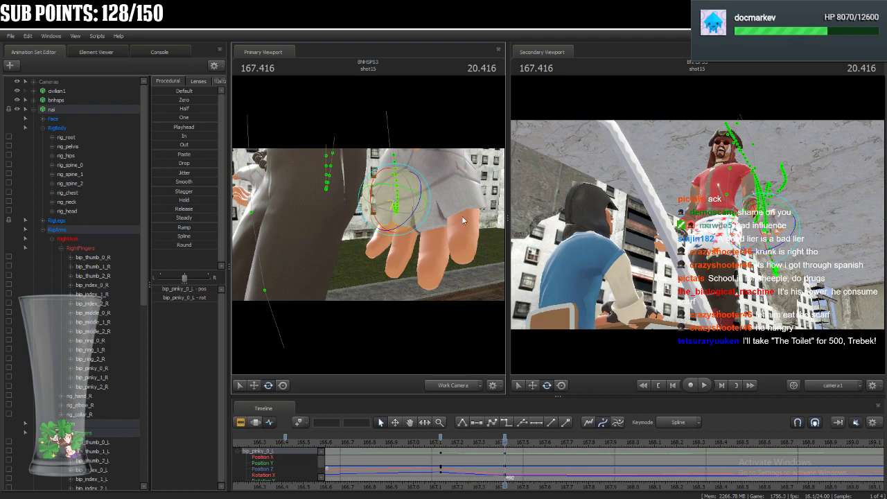
Rotate the left thumb bones bip_thumb_1_L and bip_thumb_2_L at 167.416 to relax the thumb.
key("s")
left_click_drag(464, 195, 393, 241)
left_click(352, 228)
left_click(395, 233)
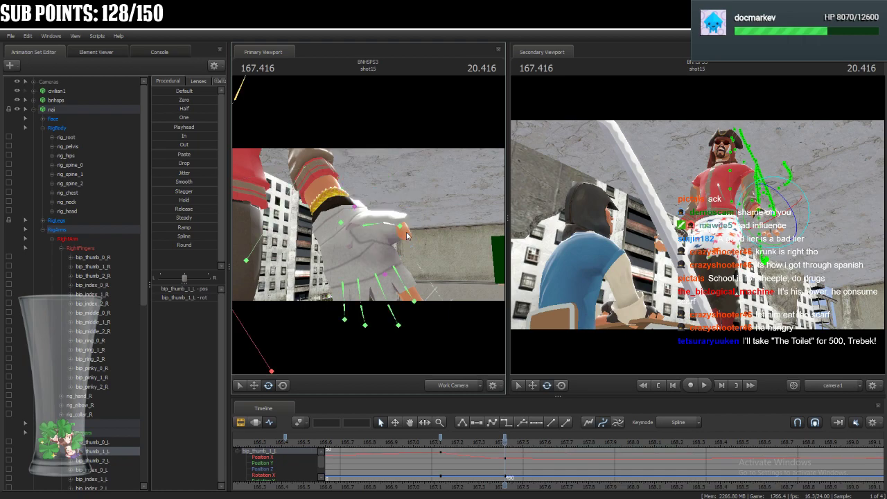
left_click(403, 231)
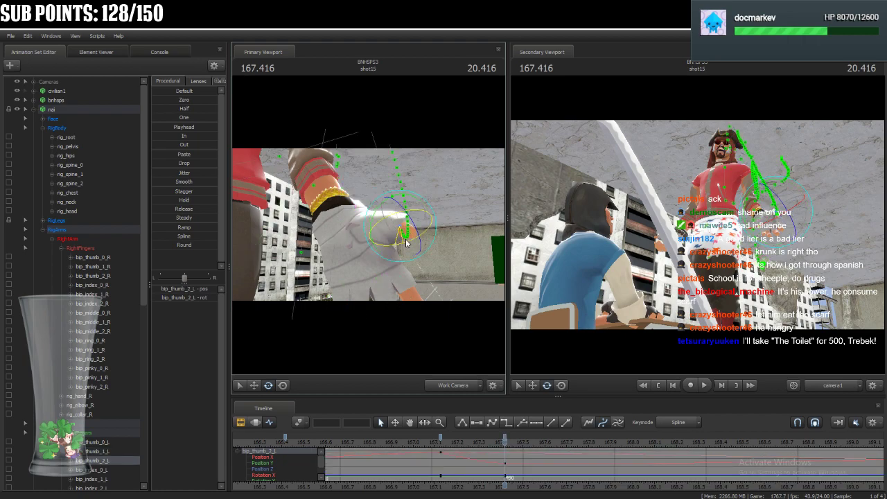
Adjust the rotation of bip_ring_0_L and bip_pinky_0_L at 167.416 while viewing the left hand from a distance.
left_click_drag(385, 283, 331, 266)
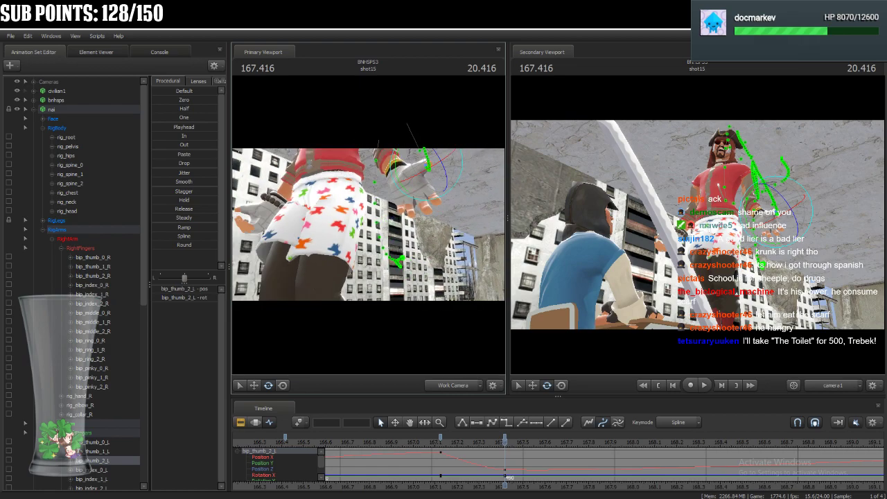
left_click(421, 176)
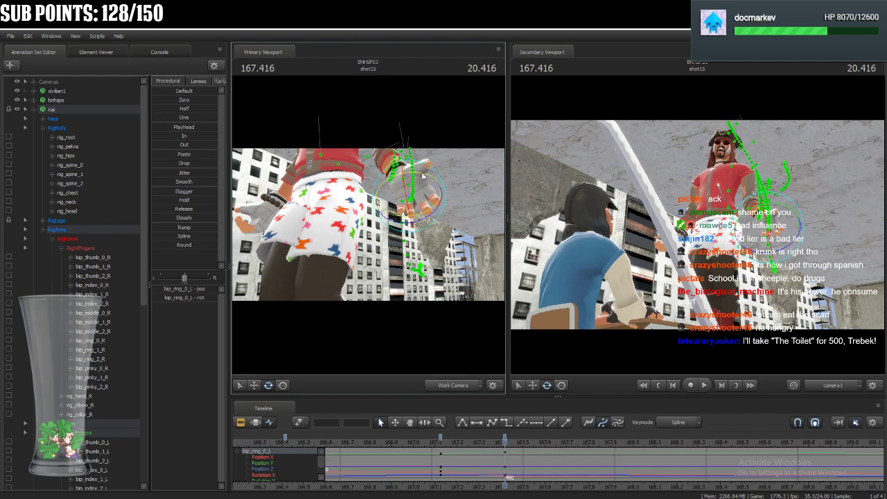
left_click_drag(423, 176, 428, 203)
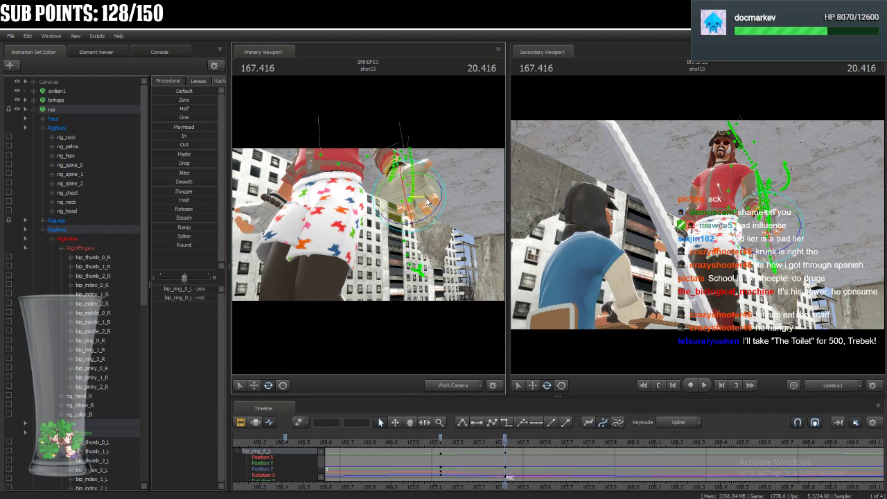
key("ctrl")
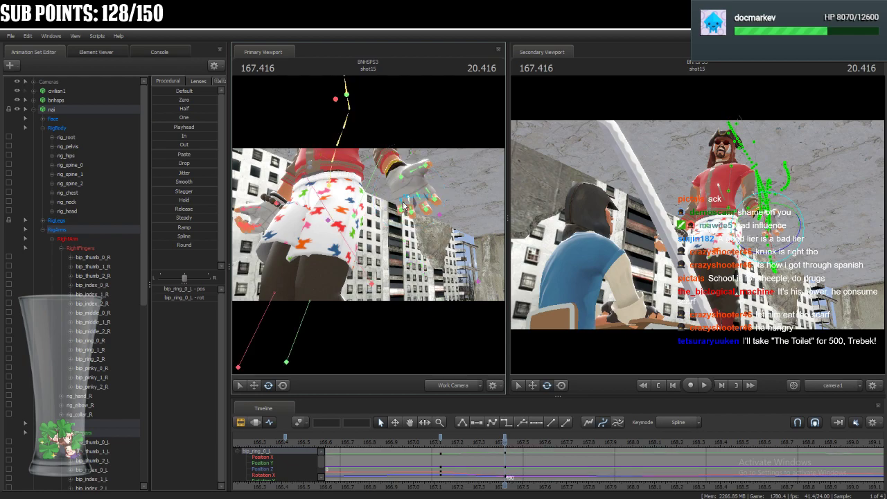
left_click(412, 194)
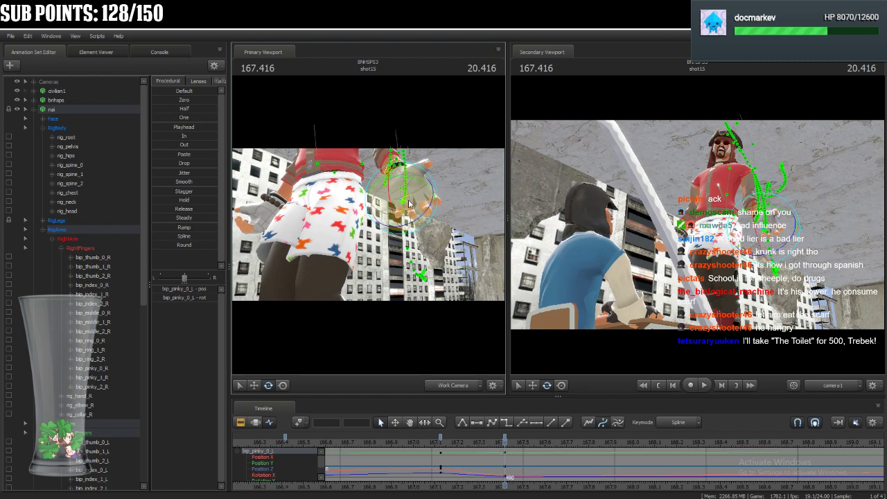
key("ctrl")
Rotate the right pinky bones at 167.416, from bip_pinky_0_R to bip_pinky_2_R, to uncurl the finger.
left_click_drag(430, 197, 371, 229)
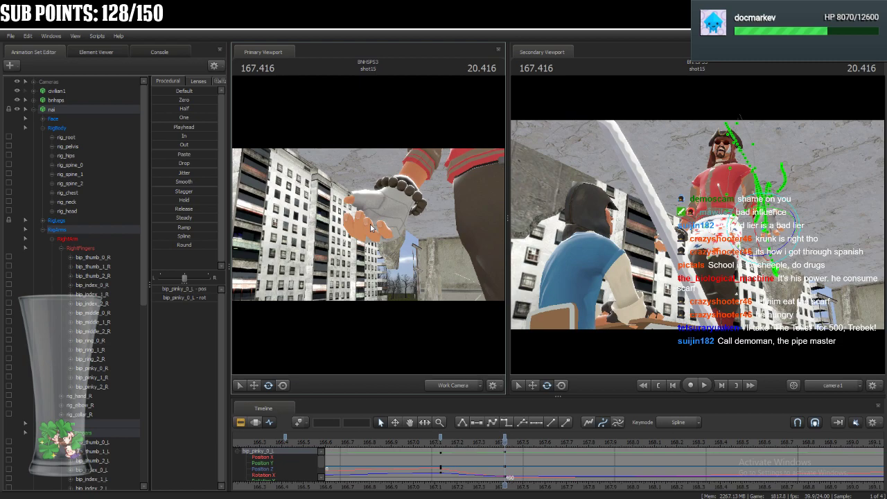
key("w")
left_click_drag(351, 224, 325, 225)
key("ctrl")
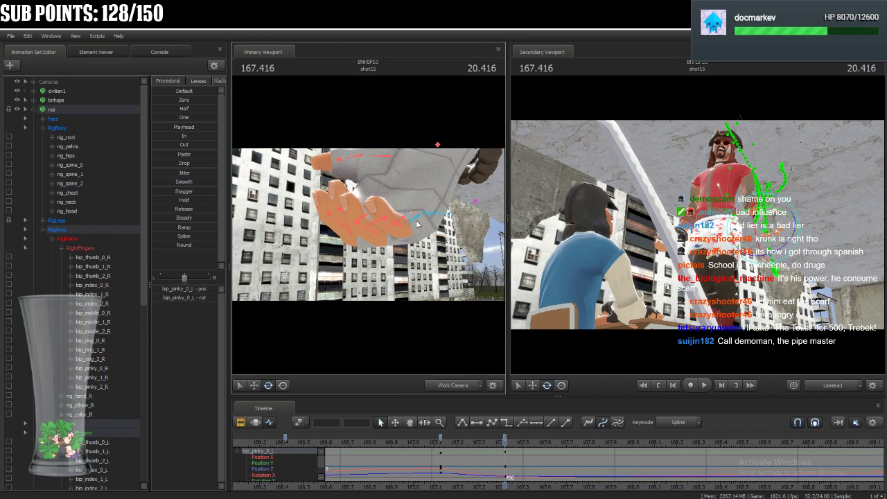
left_click(418, 224, "ctrl")
left_click_drag(424, 239, 427, 242)
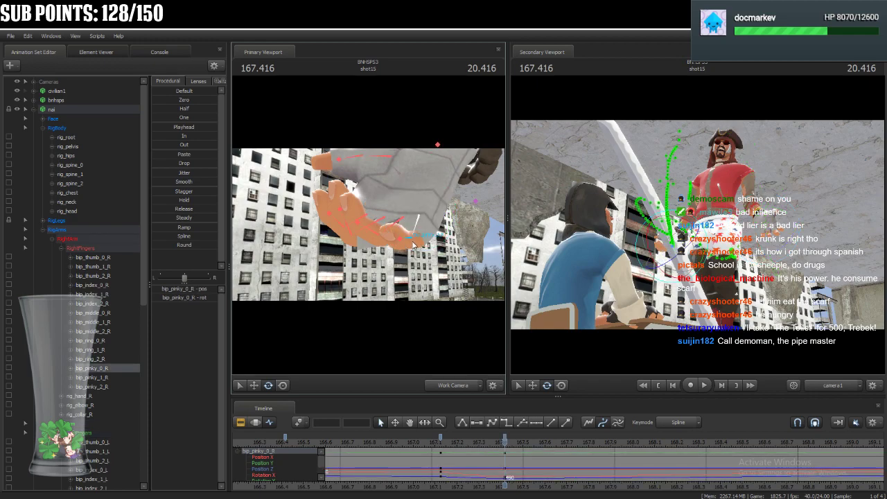
left_click(399, 244)
left_click_drag(398, 246, 401, 256)
left_click(396, 253)
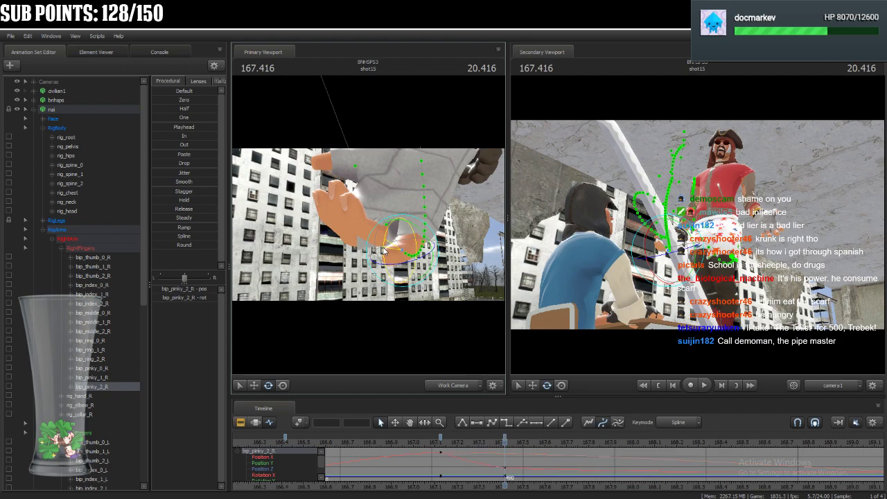
left_click(420, 223)
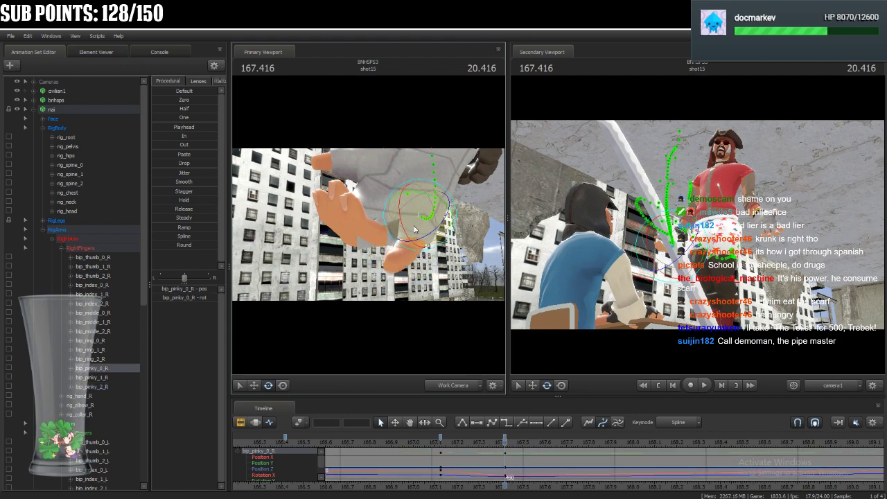
Rotate bip_ring_0_R, bip_ring_1_R and bip_ring_2_R at 167.416 to open the right ring finger next to the pinky.
left_click(394, 222)
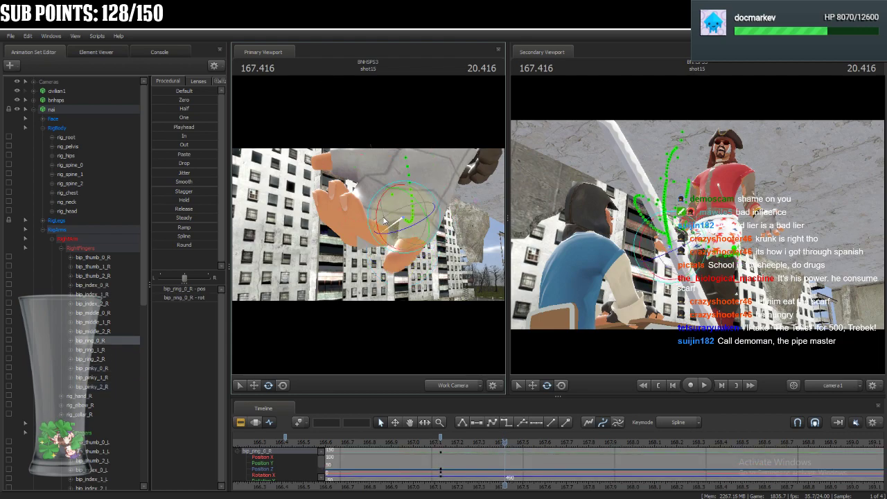
left_click_drag(393, 222, 365, 261)
left_click(373, 247, "ctrl")
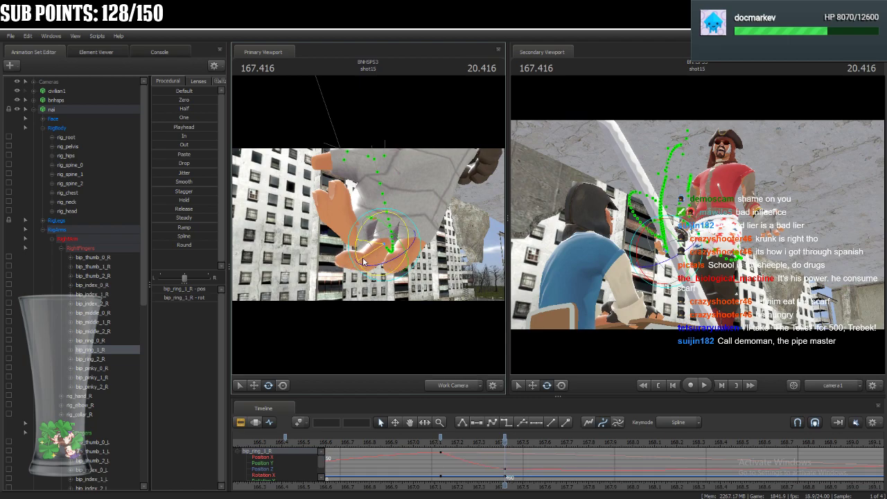
left_click(364, 261, "ctrl")
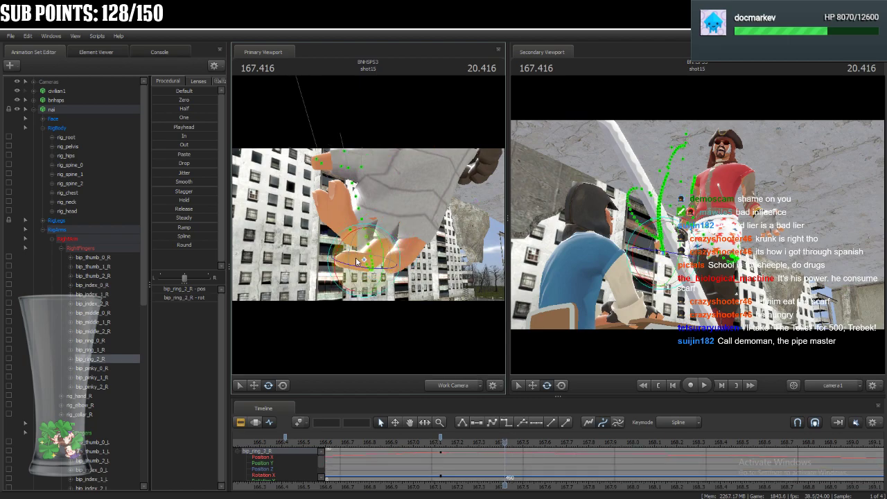
left_click_drag(346, 256, 343, 261)
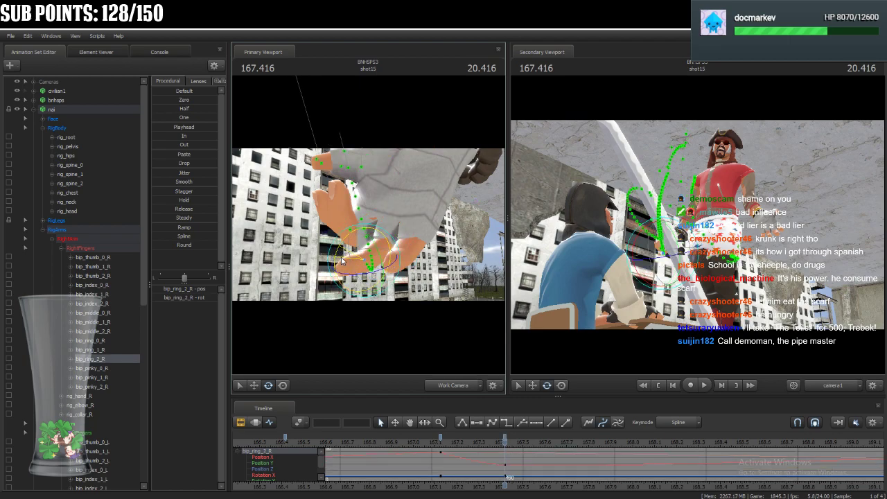
Rotate bip_middle_0_R and bip_middle_1_R at 167.416 to extend the right middle finger downward.
left_click(374, 227, "ctrl")
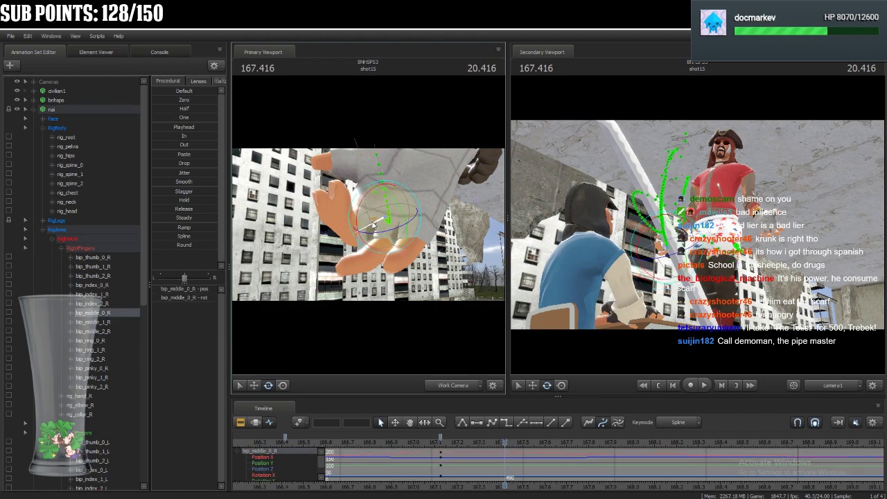
left_click_drag(423, 264, 355, 278)
left_click(367, 268, "ctrl")
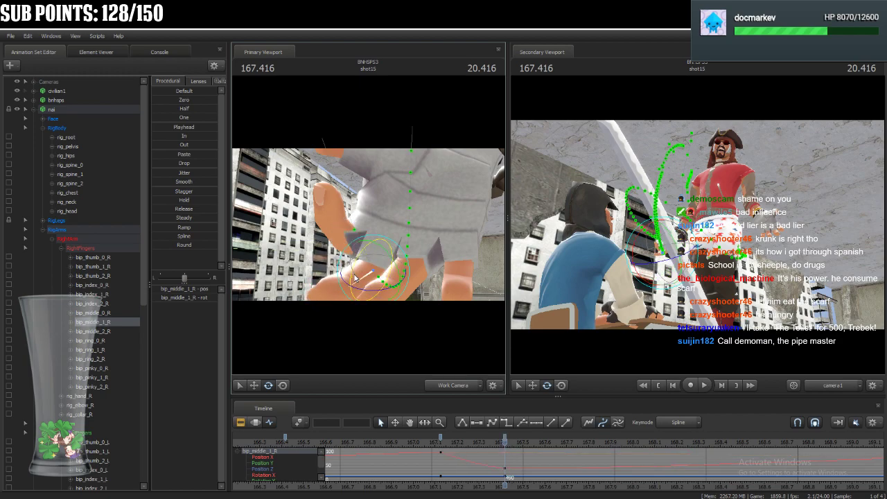
left_click_drag(424, 210, 425, 243)
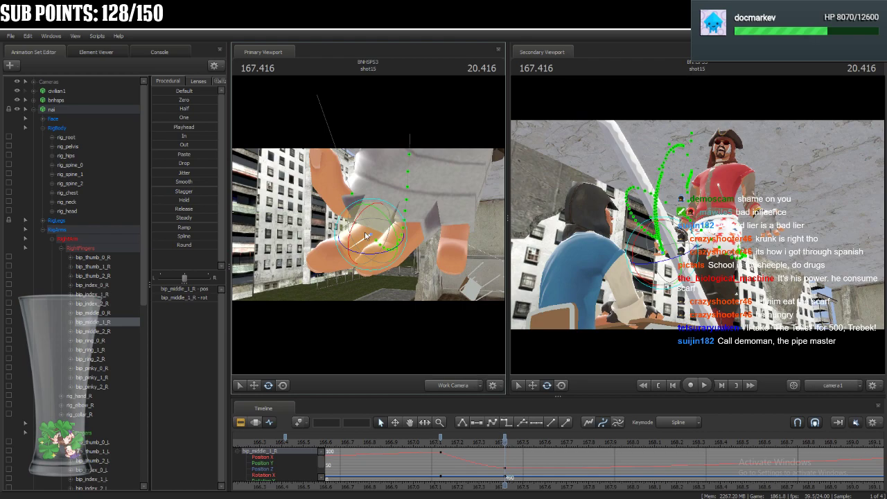
left_click_drag(352, 223, 352, 240)
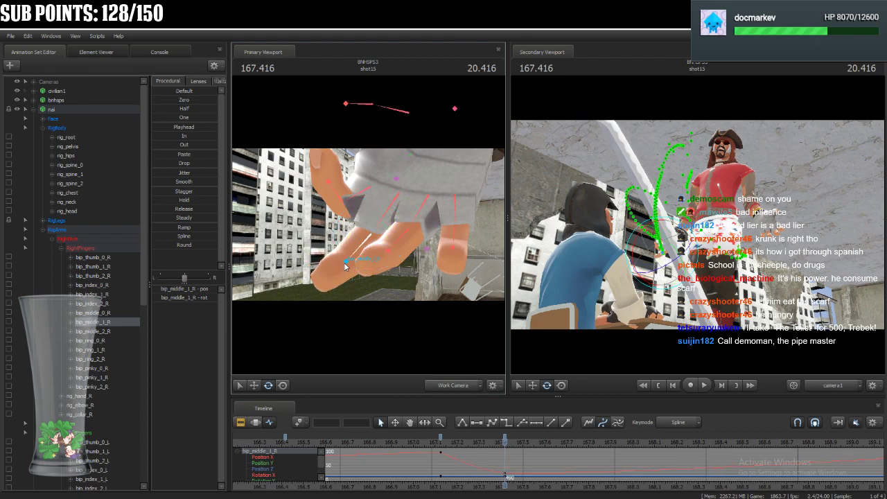
Rotate the right index finger bones at 167.416, including bip_index_1_R and bip_index_2_R, to open the finger, and readjust bip_ring_0_R.
left_click(356, 193, "ctrl")
left_click_drag(360, 188, 332, 219)
left_click(338, 206, "ctrl")
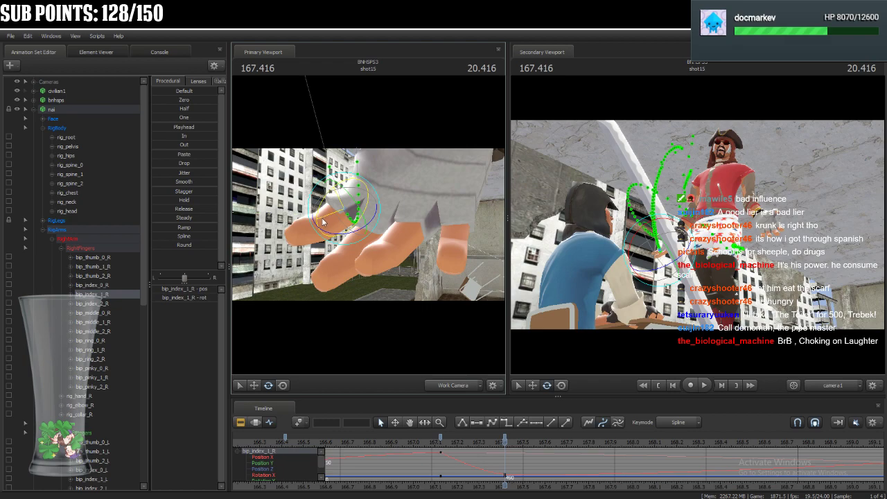
left_click(321, 226, "ctrl")
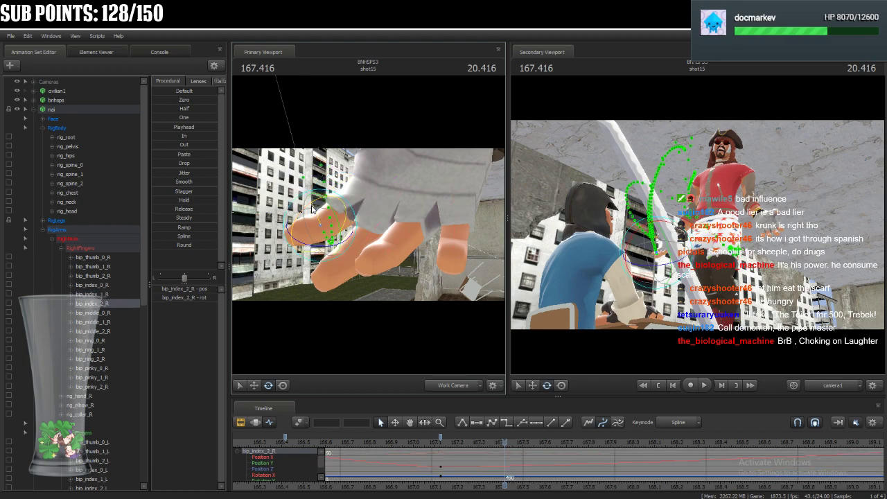
left_click(423, 218, "ctrl")
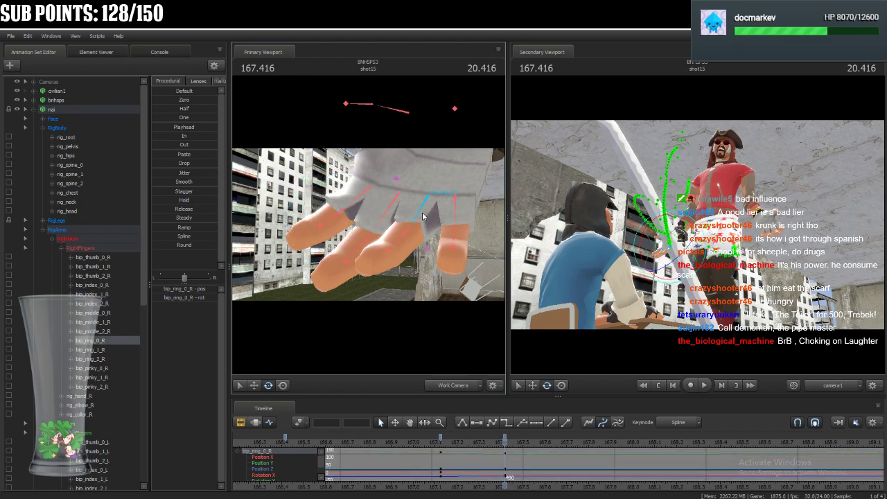
left_click_drag(423, 216, 419, 220)
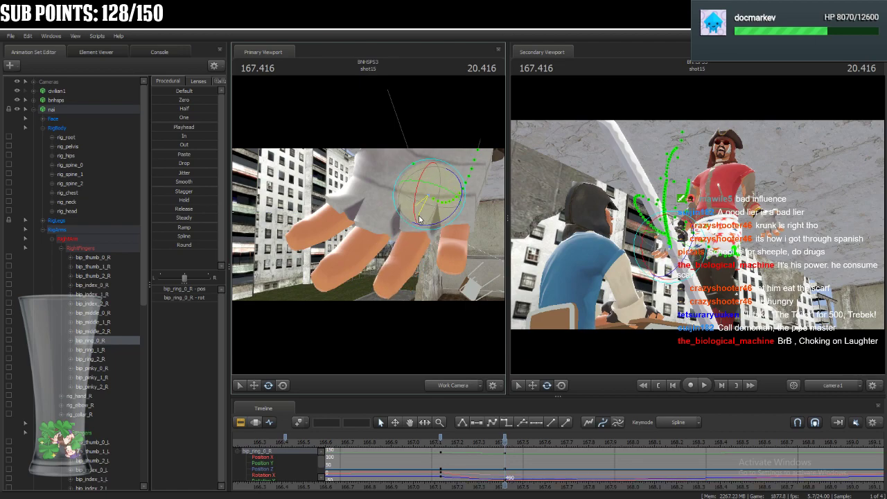
Rotate bip_thumb_0_R and bip_thumb_2_R at 167.416 to relax the right thumb.
left_click_drag(336, 234, 326, 204)
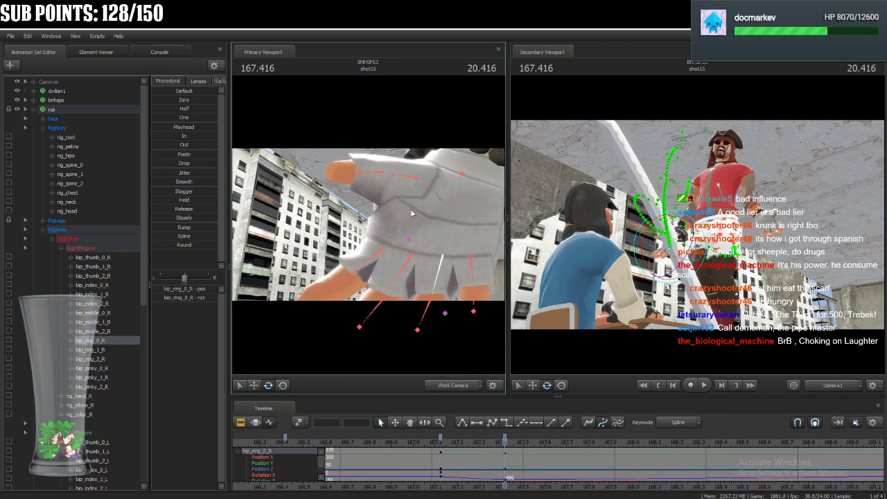
left_click(419, 179, "ctrl")
left_click_drag(437, 177, 438, 167)
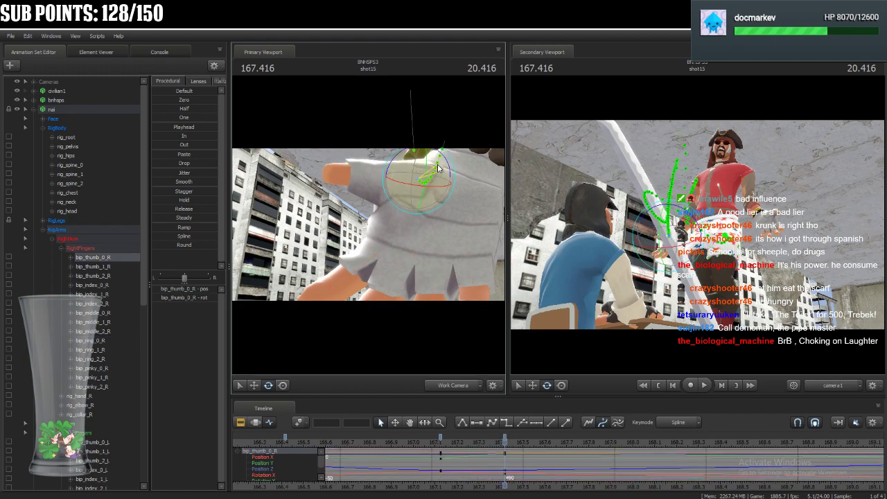
left_click(358, 177, "ctrl")
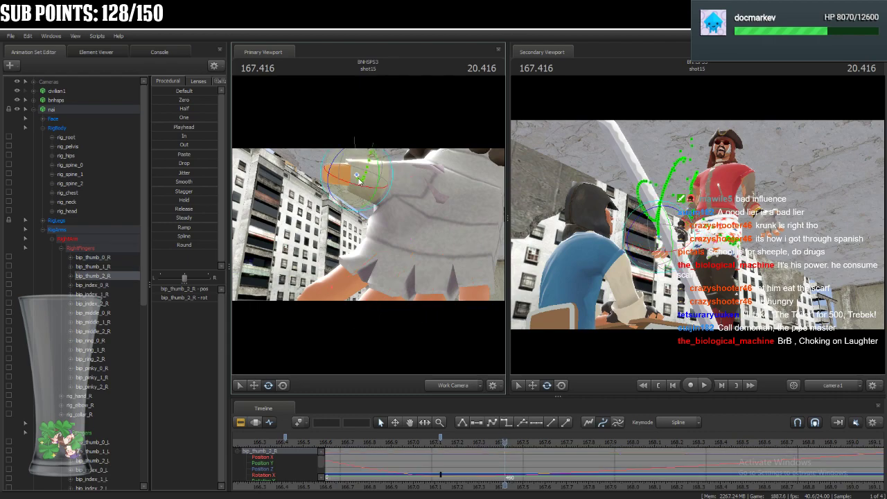
left_click_drag(358, 185, 381, 185)
left_click(378, 182, "ctrl")
Reposition the right elbow control rig_elbow_R at 167.416 with the screen manipulator to refine the lowered arm's bend.
key("s")
key("s")
key("d")
key("w")
left_click(377, 353, "ctrl")
left_click_drag(377, 353, 378, 358)
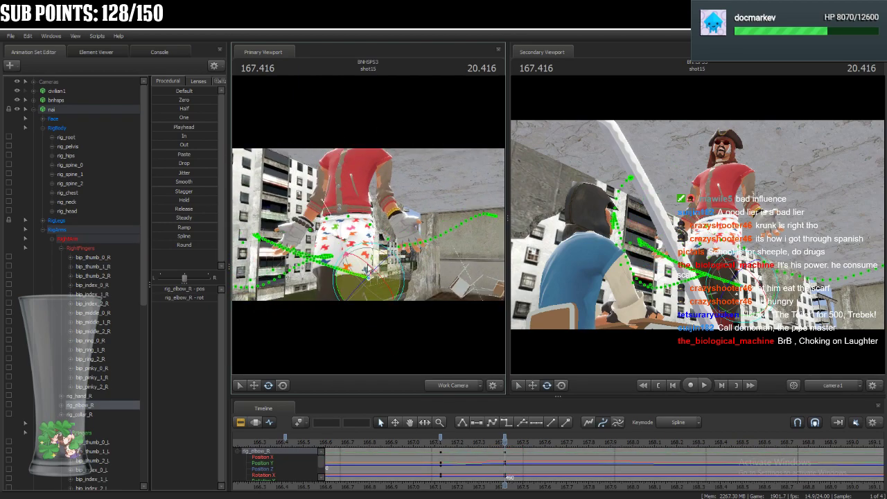
left_click(281, 387)
mouse_move(368, 280)
left_mouse_down()
mouse_move(377, 284)
mouse_move(333, 256)
mouse_move(363, 264)
left_mouse_up()
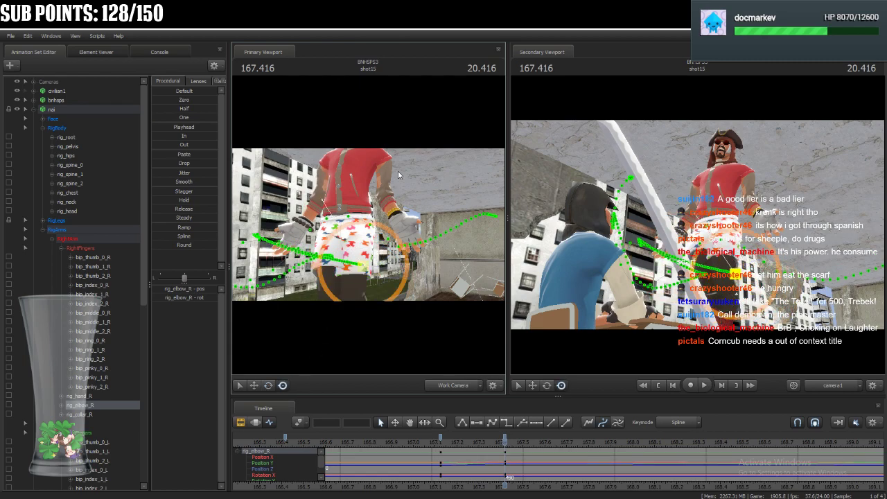
Open nai's mouth wider at 167.416 by raising the JawV and LipUpV face sliders and adjusting the lower lip fold.
left_click_drag(413, 187, 412, 145)
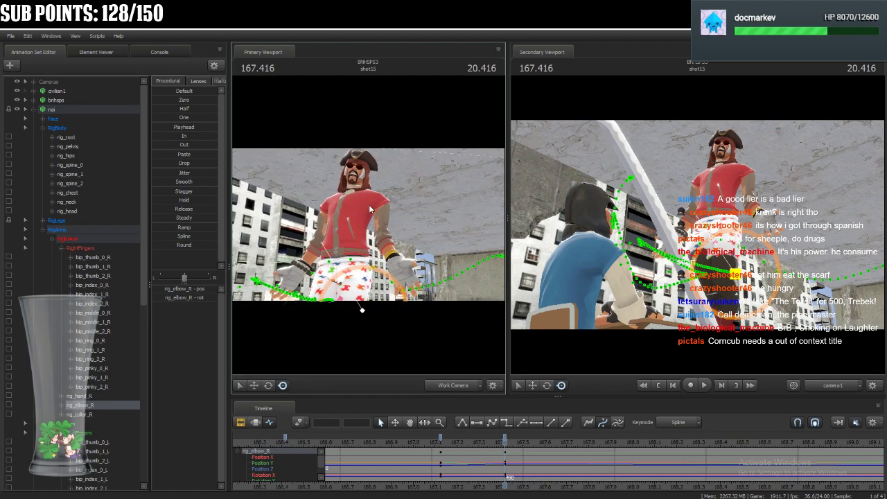
left_click_drag(423, 232, 353, 227)
key("w")
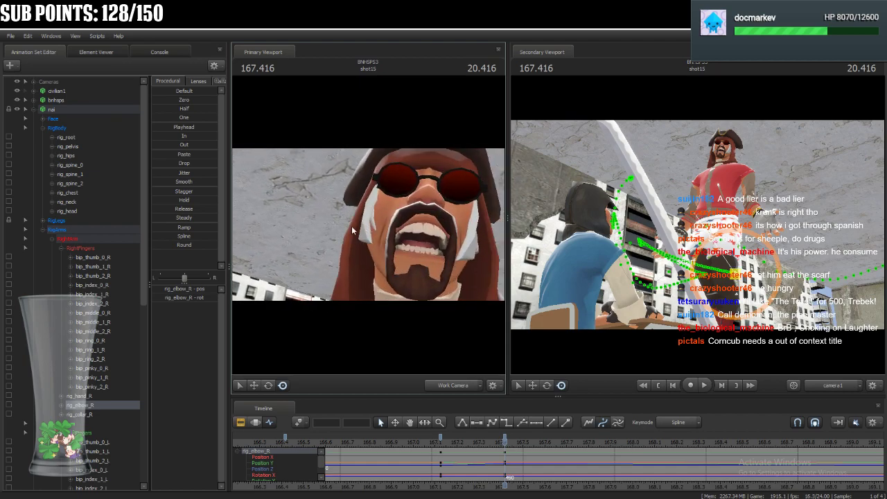
left_click(54, 119)
scroll(211, 436, "down", 3)
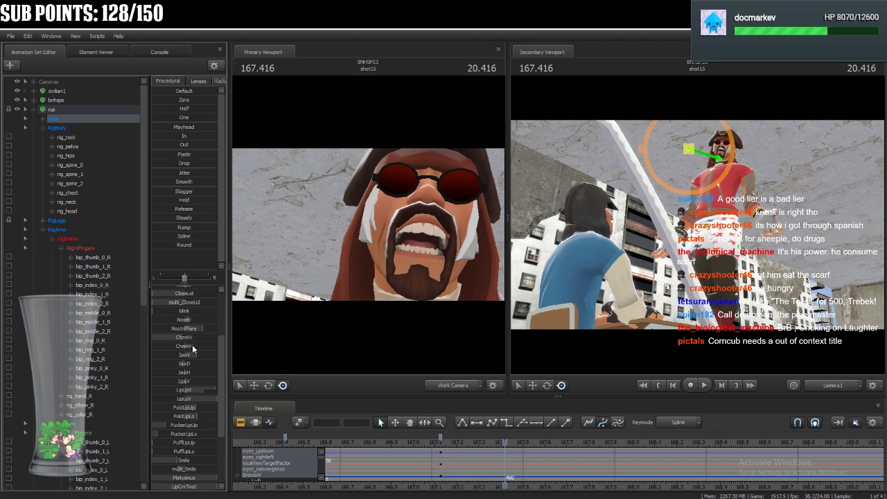
left_click_drag(196, 355, 205, 355)
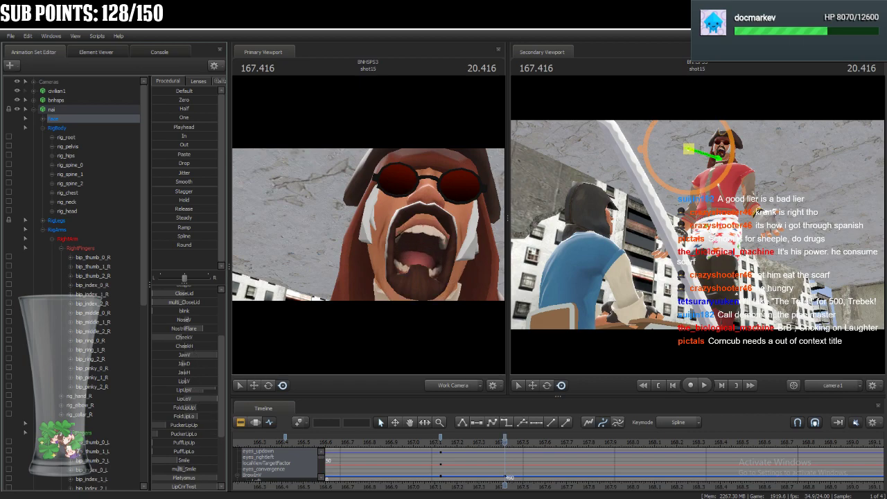
left_click_drag(201, 391, 217, 391)
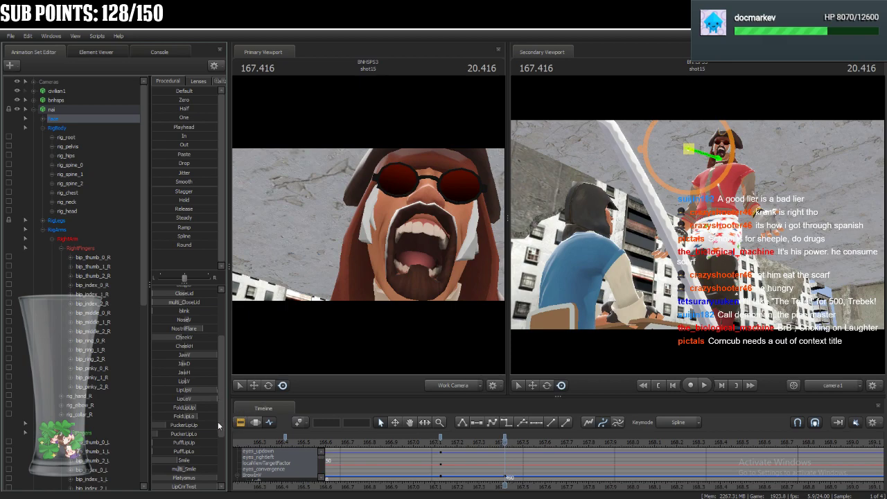
left_click_drag(198, 416, 165, 427)
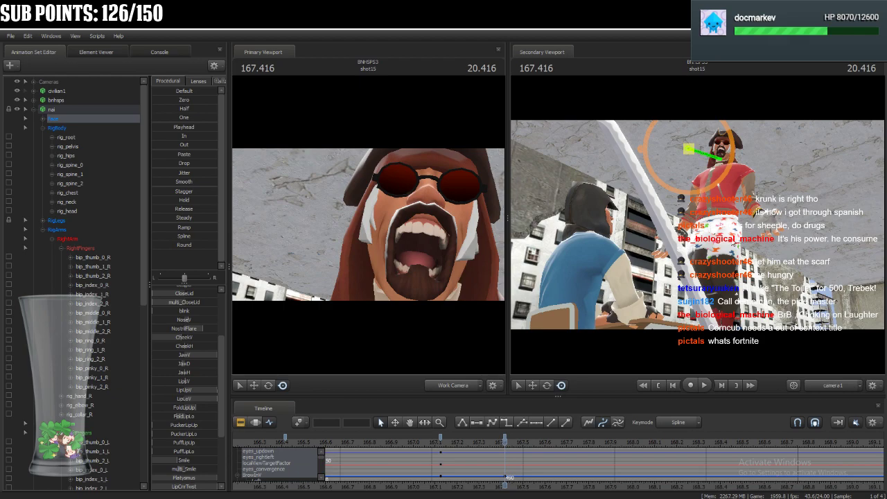
Select nai's right collar control rig_collar_R with the upper body in view at 167.416.
left_click_drag(368, 193, 370, 216)
key("s")
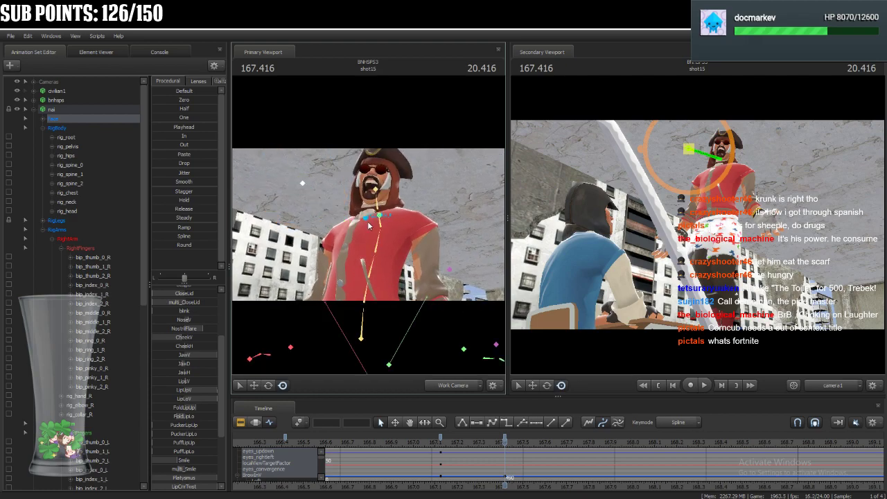
left_click(367, 221, "ctrl")
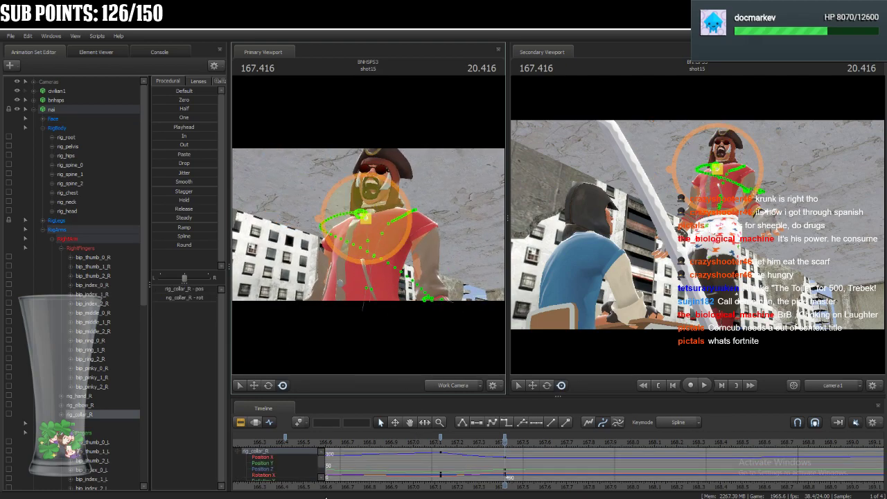
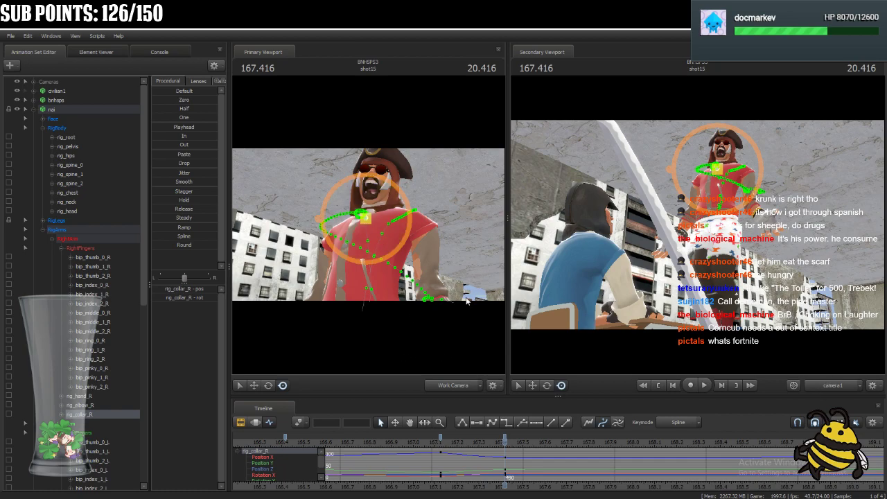
Rotate nai's hip control rig_hips at 167.416 to adjust the tilt of the hips.
left_click_drag(479, 251, 466, 285)
left_click(360, 223)
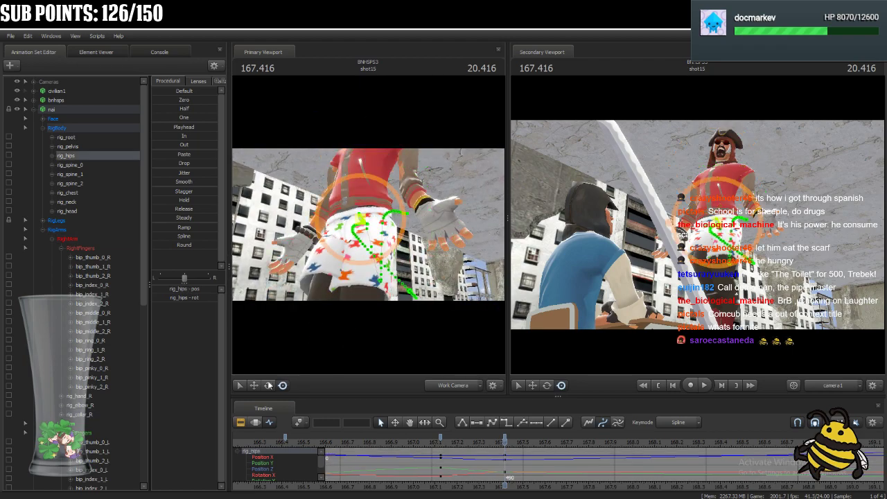
left_click_drag(338, 229, 360, 234)
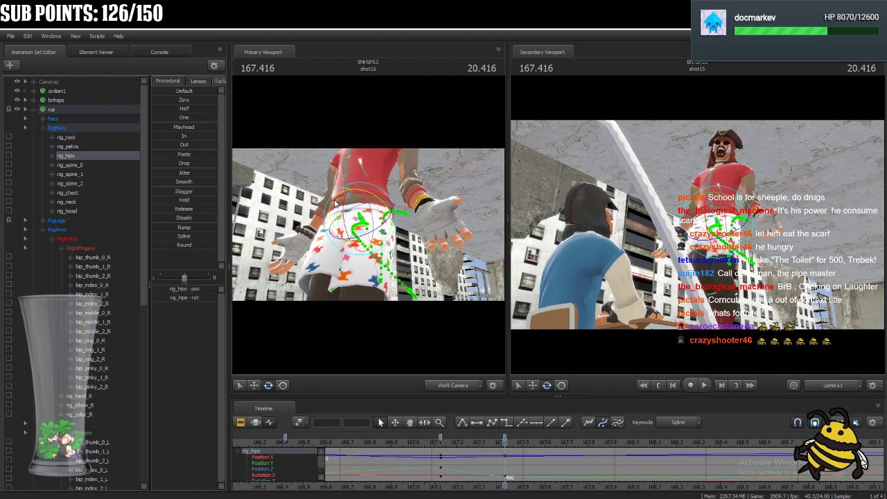
key("ctrl")
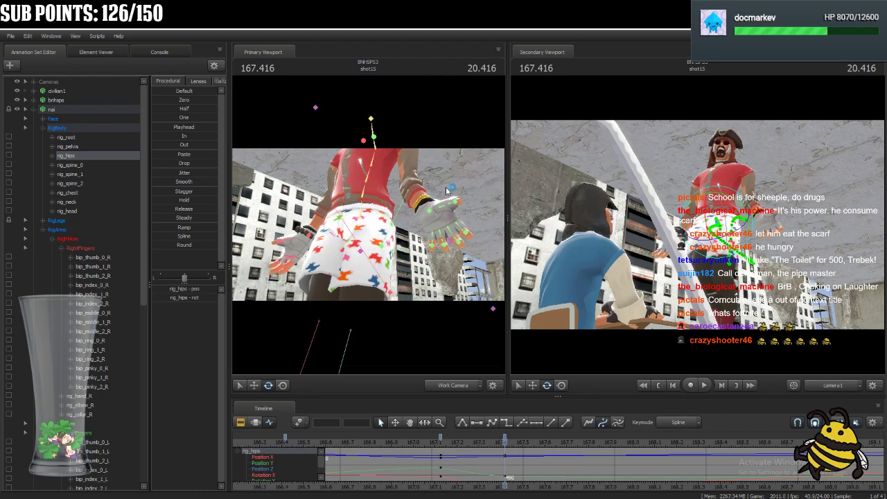
left_click_drag(465, 188, 464, 162)
key("s")
key("w")
left_click_drag(373, 238, 369, 240)
Rotate nai's shoulder controls rig_collar_R and rig_collar_L at 167.416, then select the left hand control rig_hand_L.
left_click(103, 110)
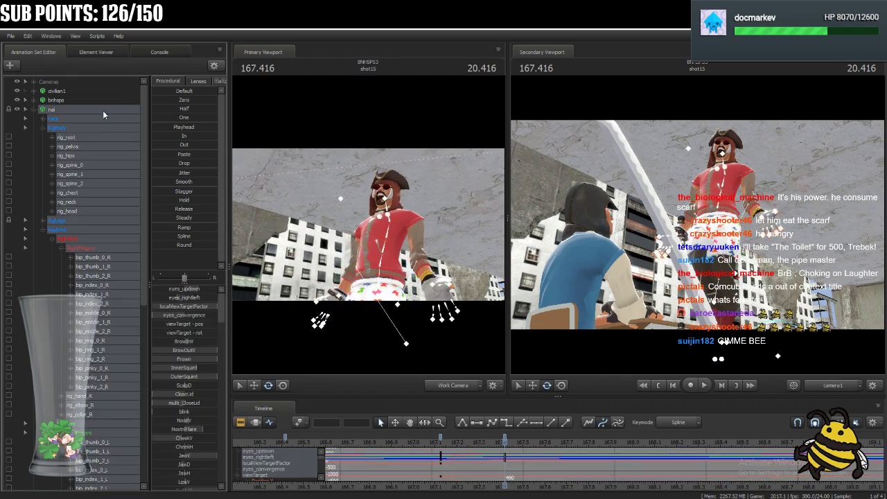
scroll(548, 497, "down", 3)
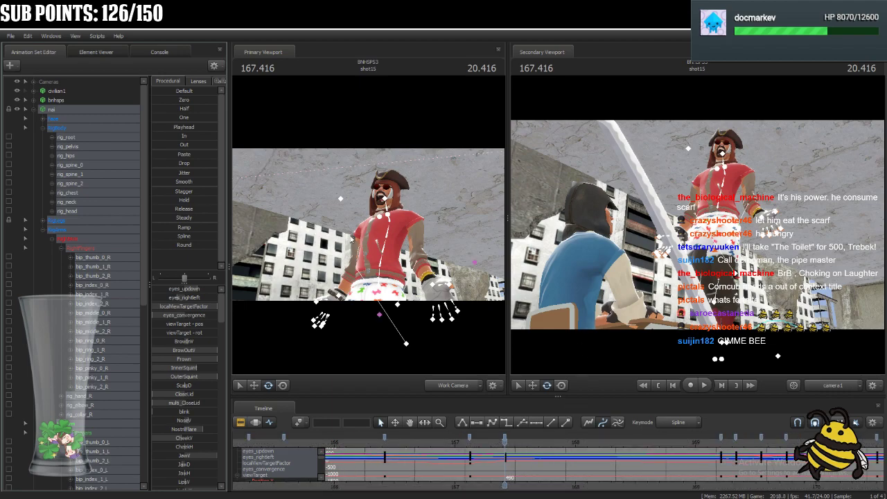
left_click(380, 218)
key("w")
left_click_drag(380, 215, 380, 211)
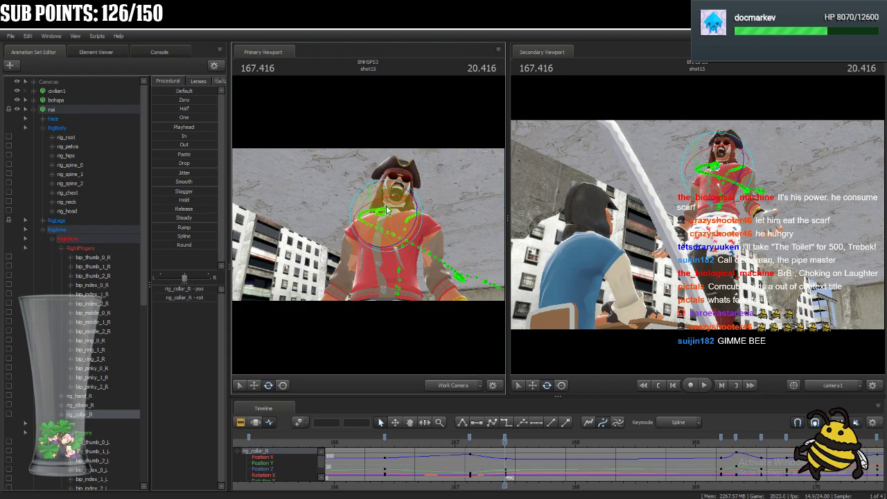
key("ctrl")
left_click(399, 217)
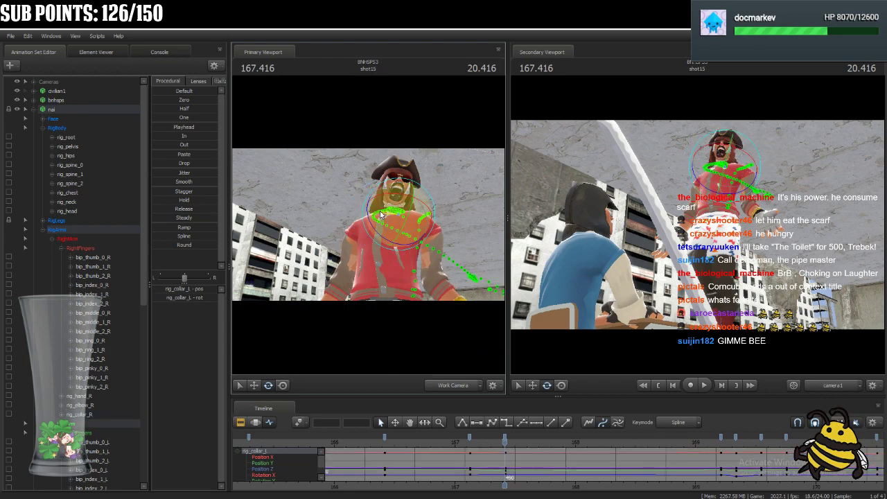
left_click_drag(381, 217, 423, 222)
left_click(422, 223)
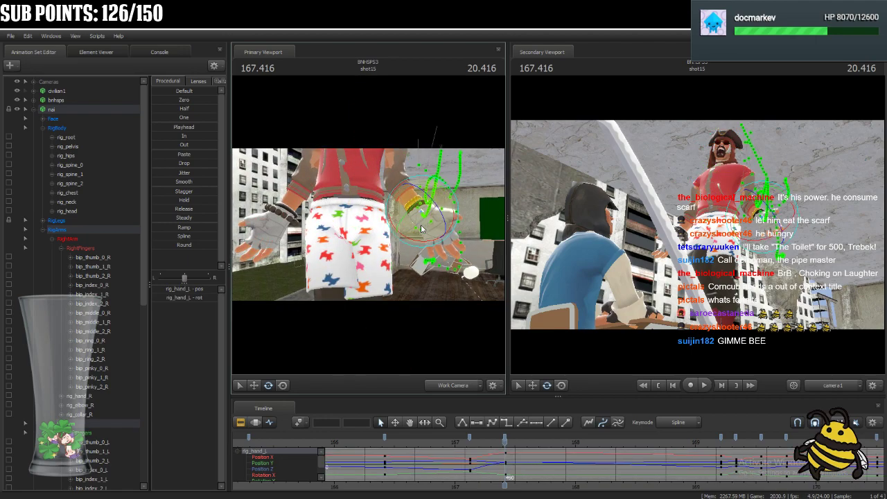
Select all of nai's controls and advance the playhead from the 167.416 pose to 167.541.
left_click(92, 109)
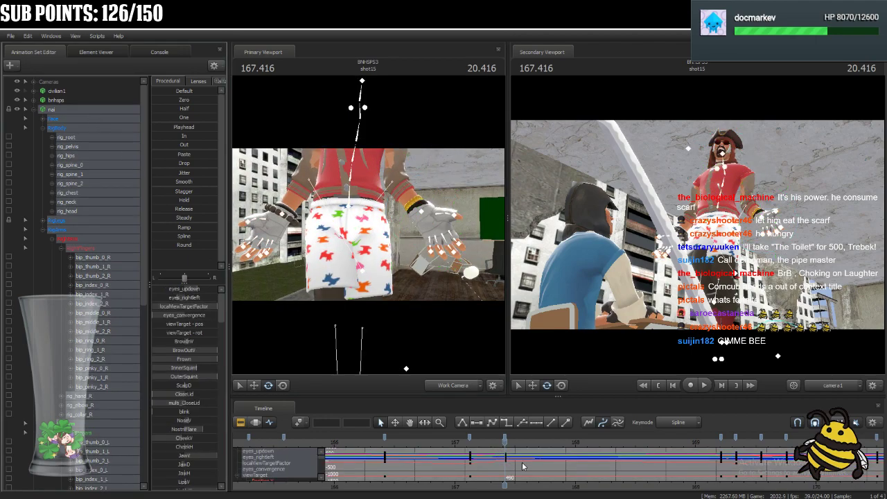
key("Up")
key("Down")
left_click_drag(505, 443, 505, 470)
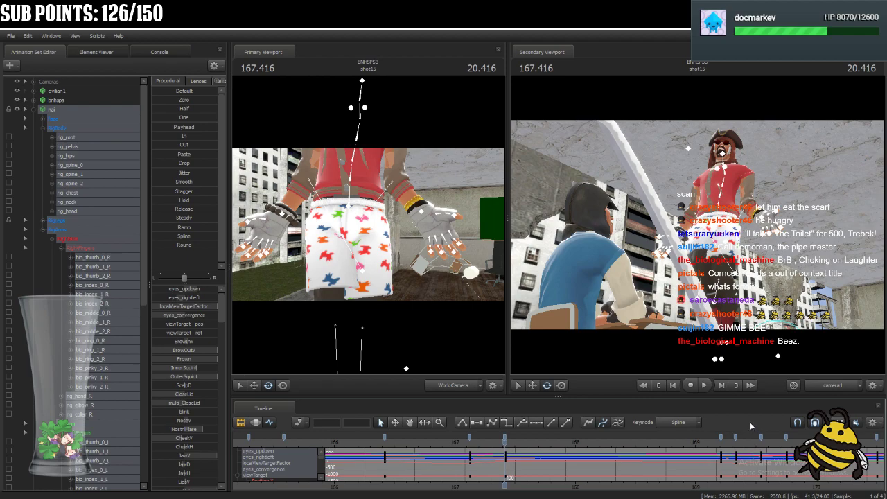
key("Right")
key("Right")
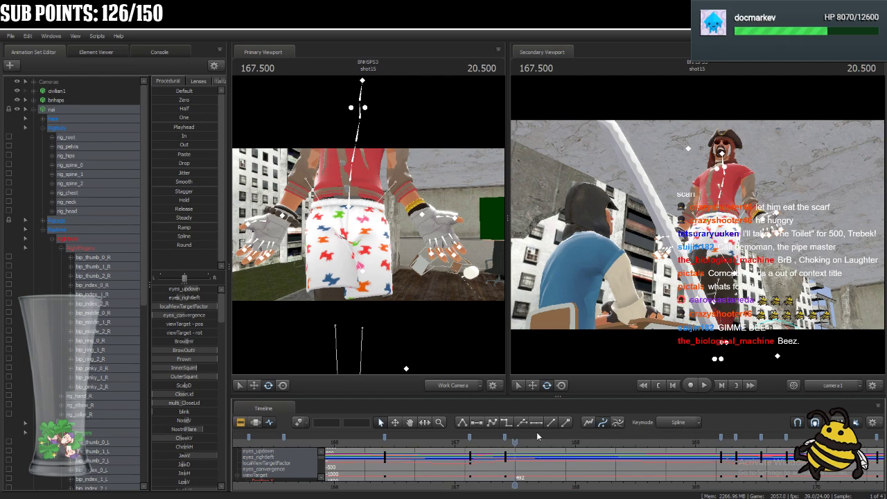
key("Right")
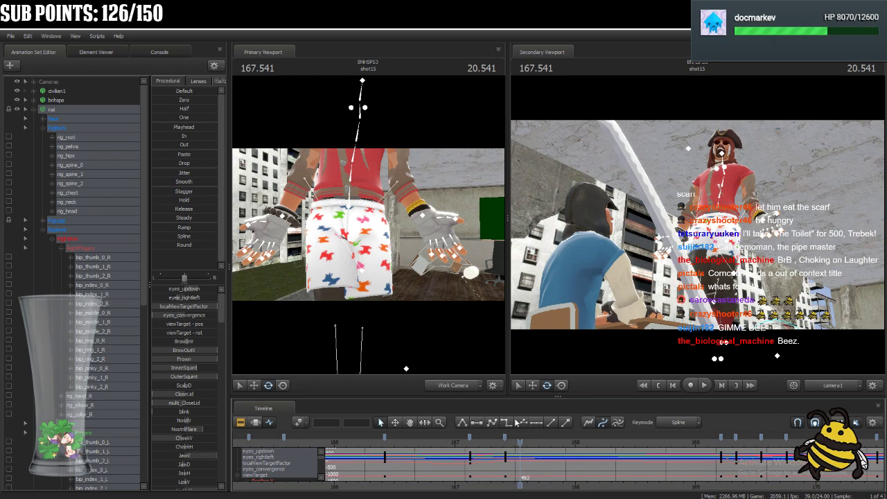
Shift nai's pelvis control rig_pelvis slightly upward at 167.541 with the move manipulator.
key("s")
left_click_drag(382, 230, 378, 237)
left_click(392, 251)
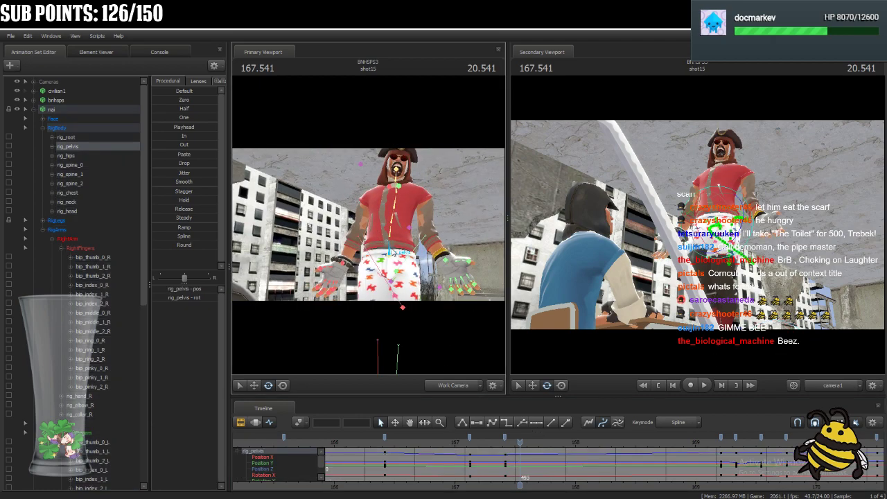
left_click(254, 386)
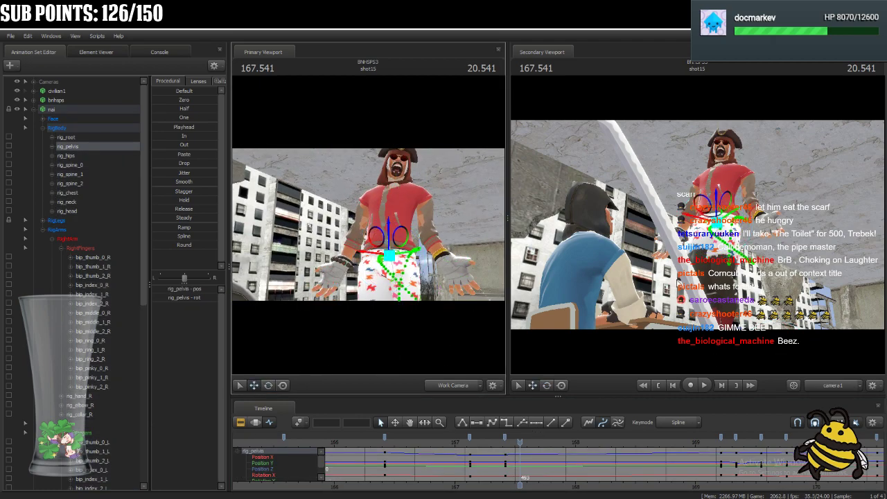
left_click_drag(717, 226, 717, 222)
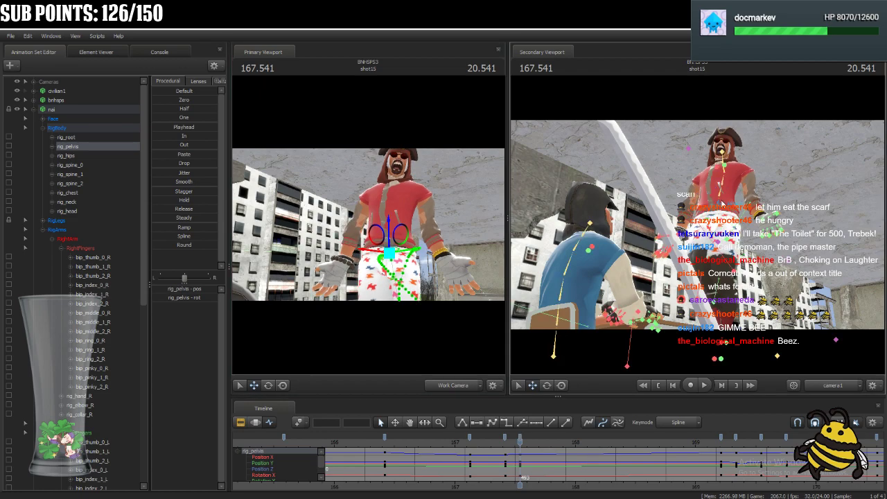
Rotate nai's torso controls rig_spine_0, rig_spine_1, rig_spine_2 and rig_chest at 167.541 to adjust the body's lean.
left_click(721, 205)
left_click(547, 386)
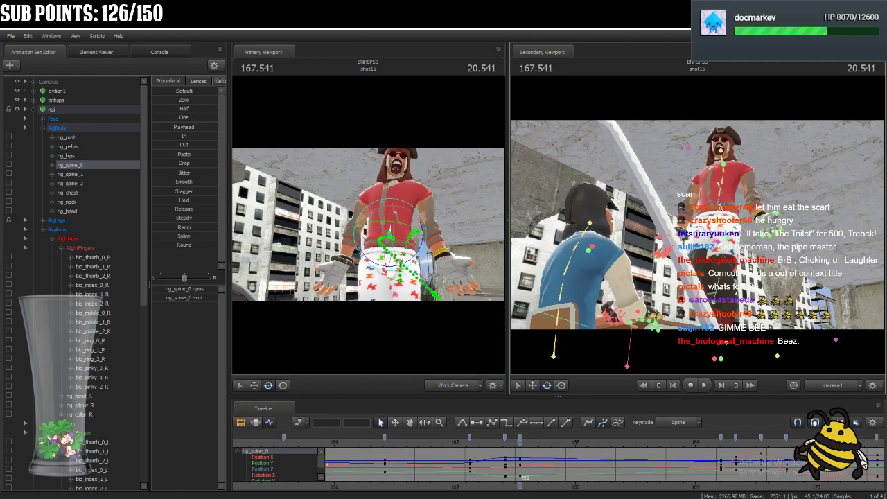
left_click(721, 194)
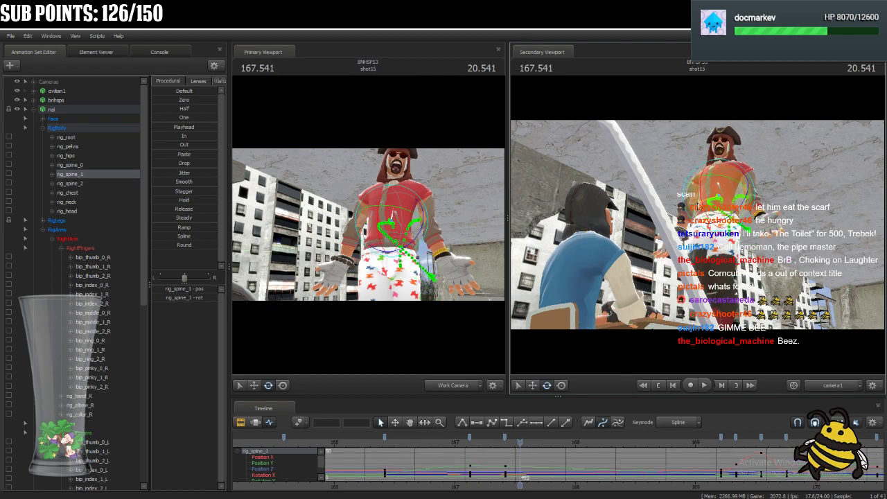
left_click(724, 183)
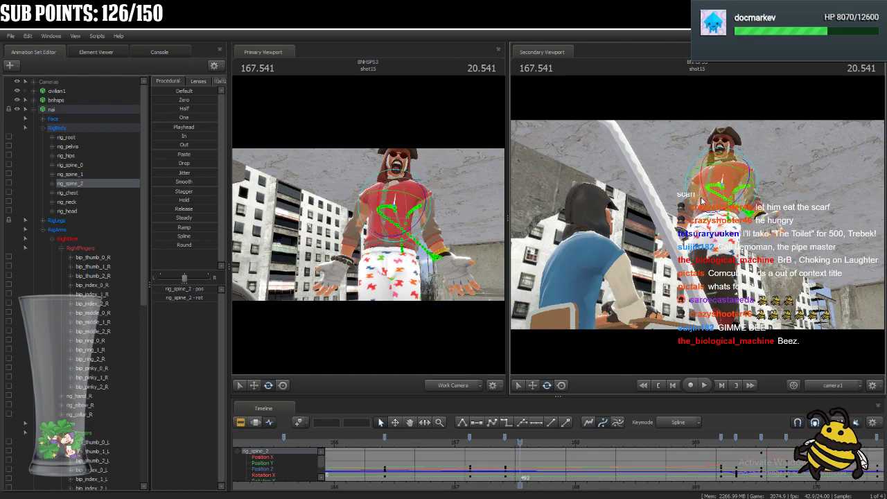
left_click(722, 175)
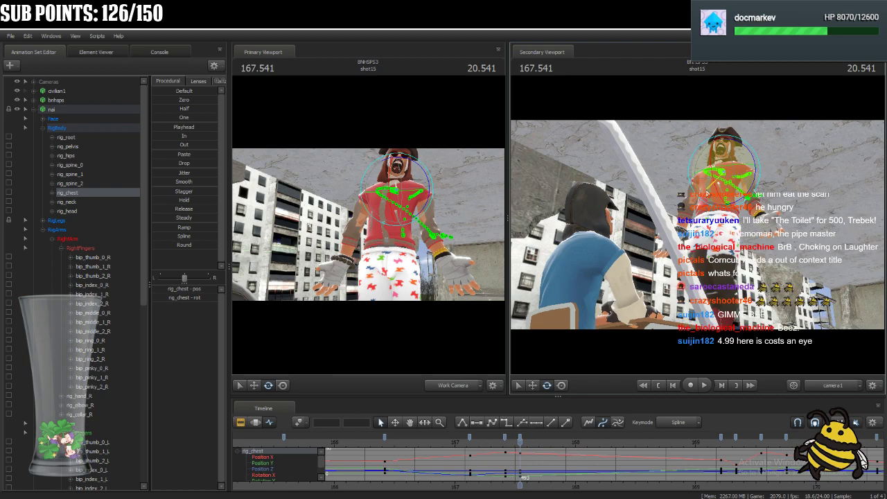
Rotate nai's neck and head controls rig_neck and rig_head at 167.541 to adjust the head tilt.
left_click(721, 164)
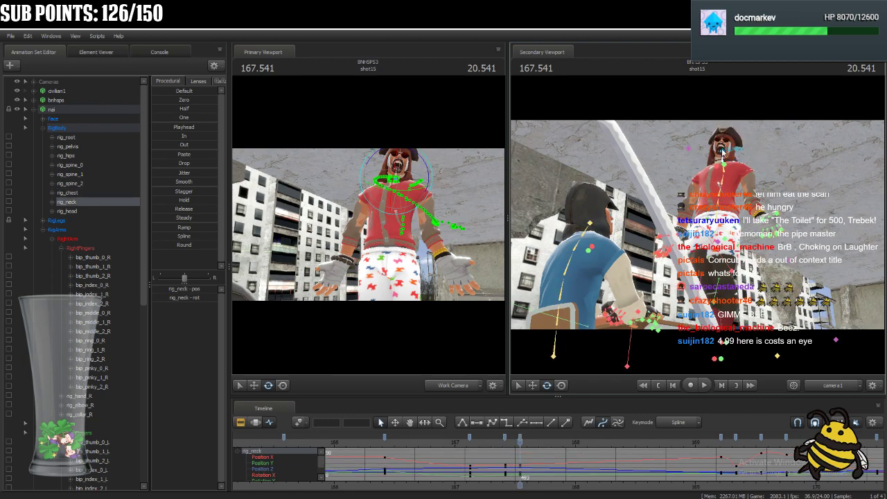
left_click(709, 164)
left_click_drag(709, 168, 712, 171)
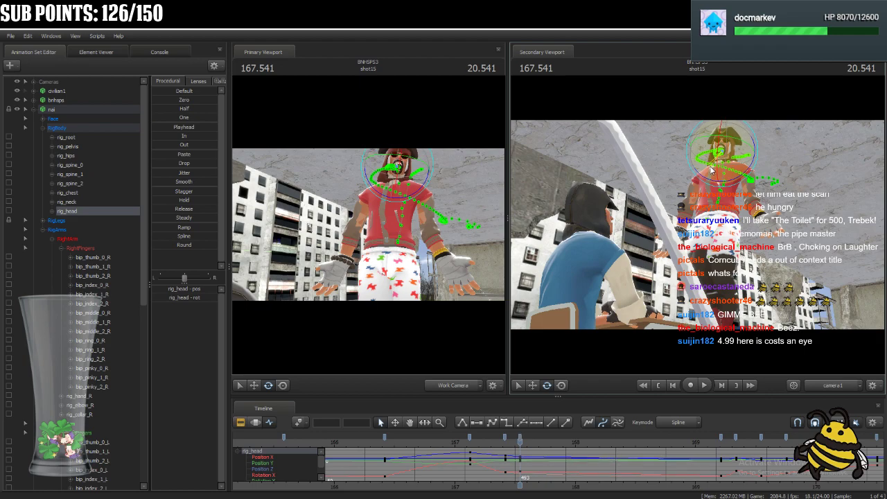
key("ctrl")
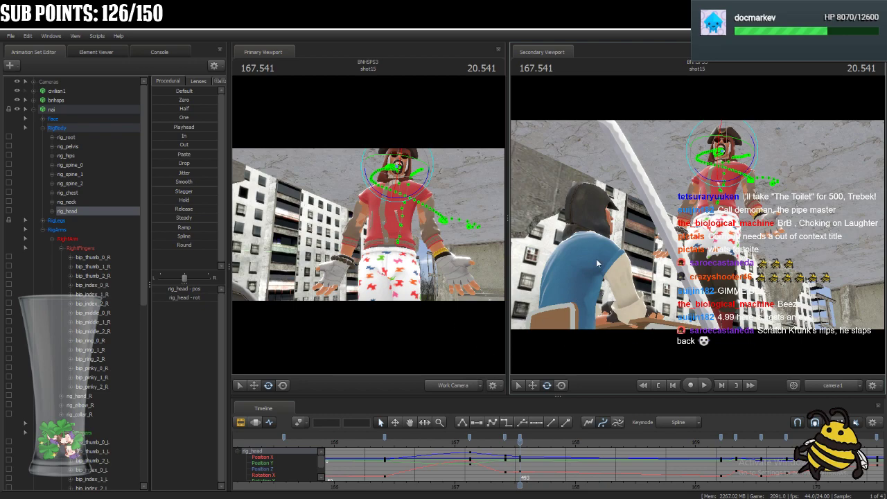
Adjust the rotation of nai's shoulder controls rig_collar_R and rig_collar_L at 167.541.
left_click_drag(494, 257, 368, 226)
key("ctrl")
left_click(369, 226, "ctrl")
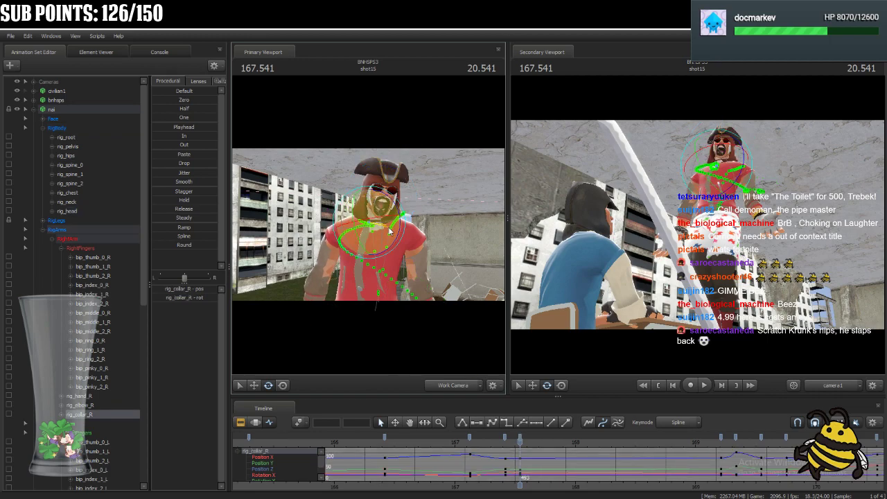
left_click(359, 234, "ctrl")
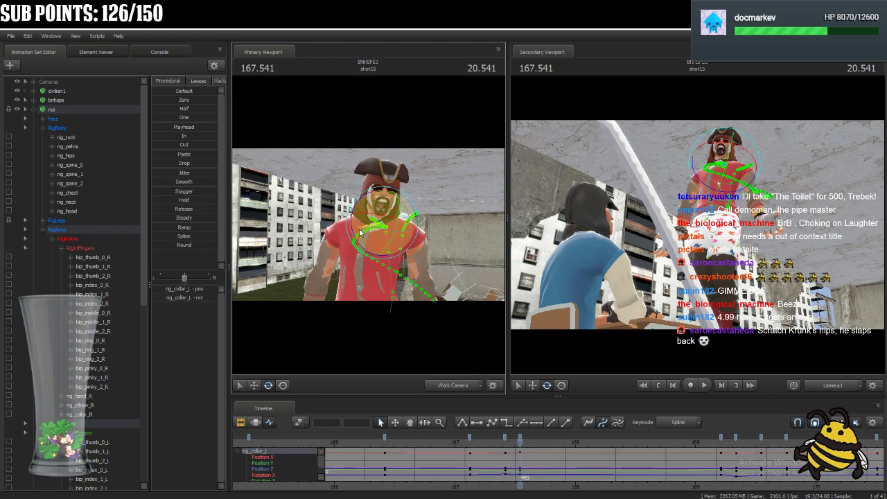
left_click_drag(411, 255, 374, 259)
Reposition nai's hand controls rig_hand_R and rig_hand_L at 167.541 with the screen manipulator.
left_click(373, 246, "ctrl")
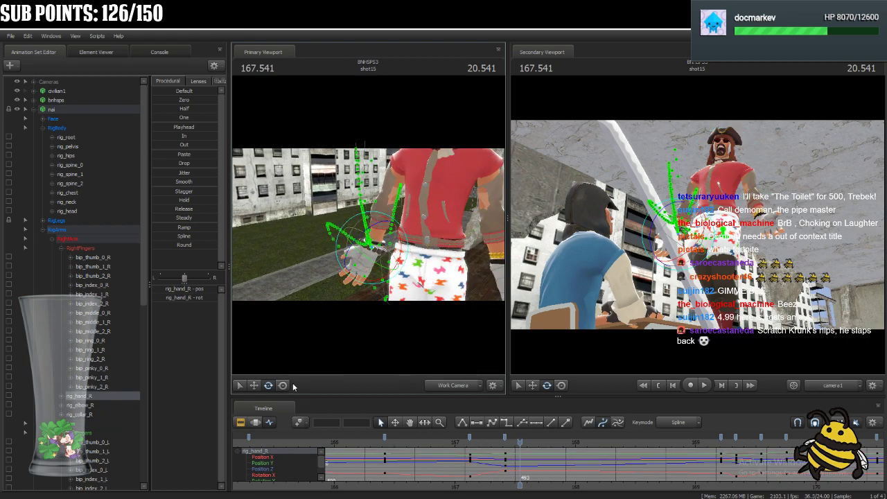
left_click(282, 386)
mouse_move(373, 245)
left_mouse_down()
mouse_move(364, 265)
mouse_move(364, 257)
left_mouse_up()
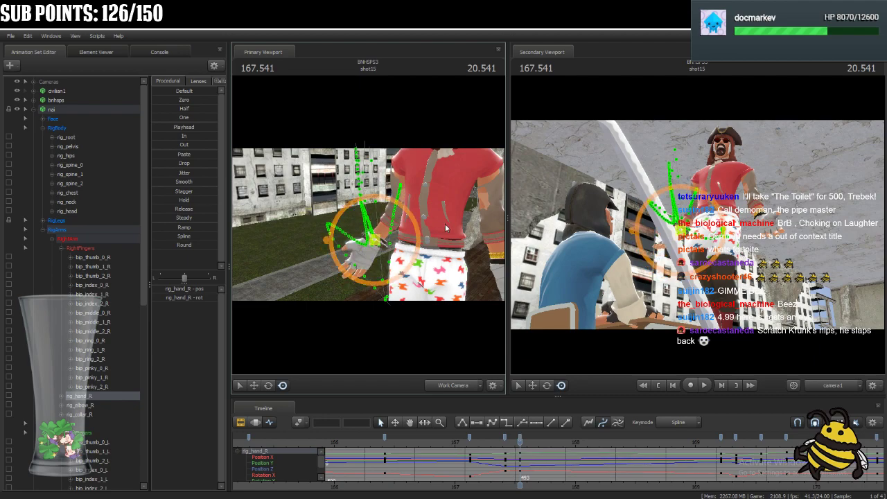
left_click_drag(436, 227, 479, 227)
left_click(414, 226)
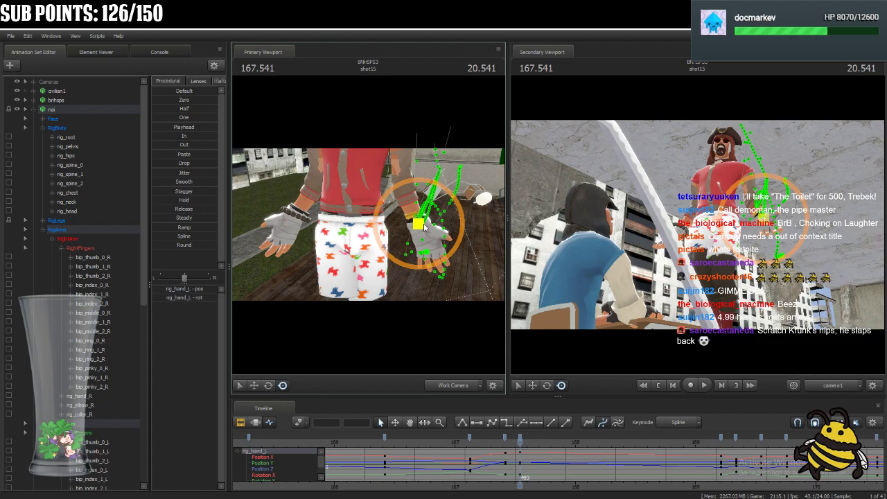
key("s")
left_click_drag(463, 267, 429, 267)
key("s")
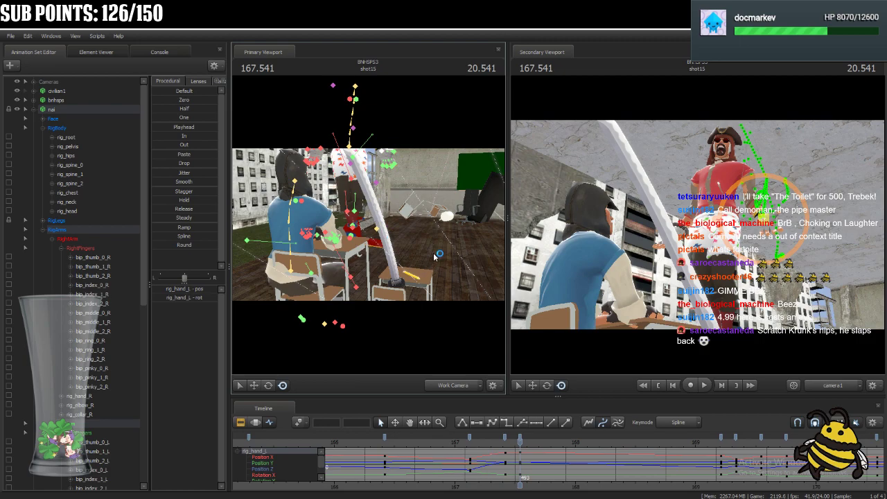
Select nai's Face controls and lower the JawV slider at 167.541 to bring the open jaw up.
left_click_drag(450, 248, 385, 222)
left_click_drag(427, 251, 406, 182)
key("w")
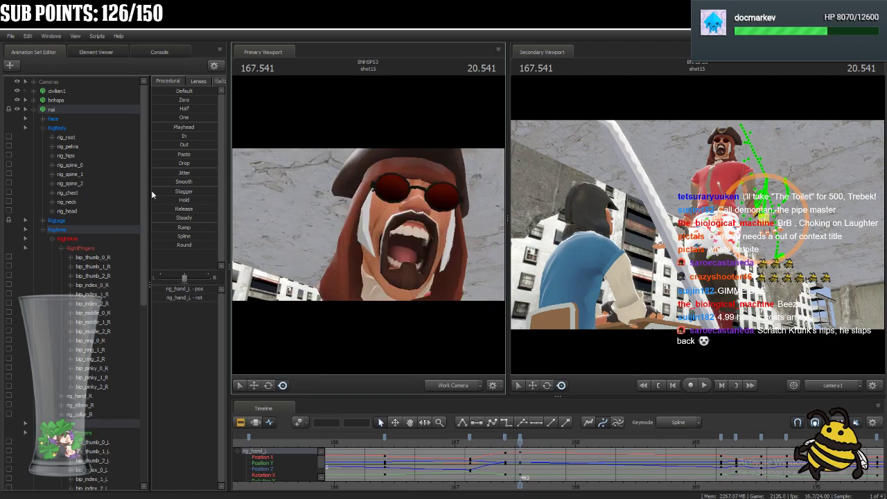
left_click(71, 118)
scroll(196, 402, "down", 3)
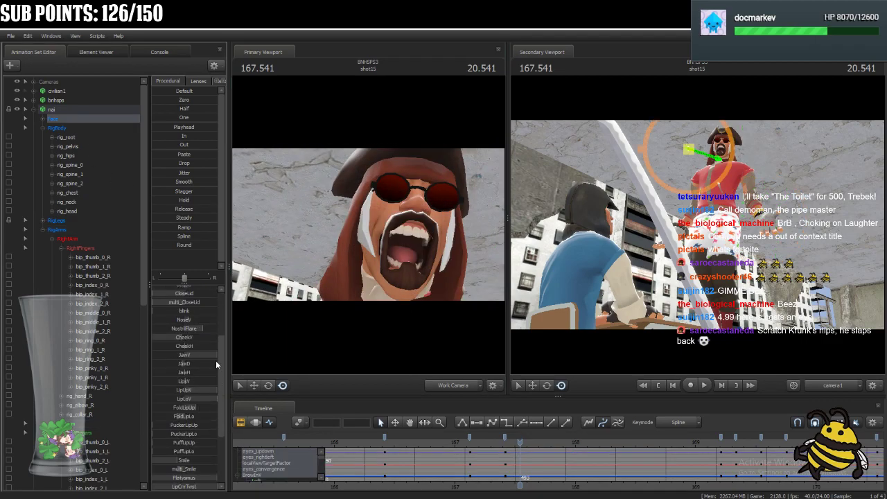
left_click_drag(216, 354, 184, 355)
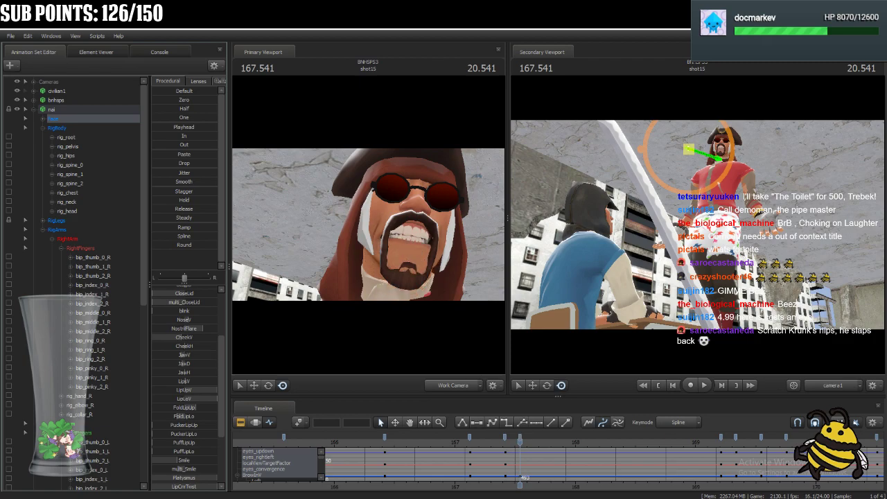
Reshape nai's mouth at 167.541 by lowering LipLoV and adjusting the FoldLipUp, PuckerLipUp and Platysmus sliders.
left_click_drag(368, 225, 393, 218)
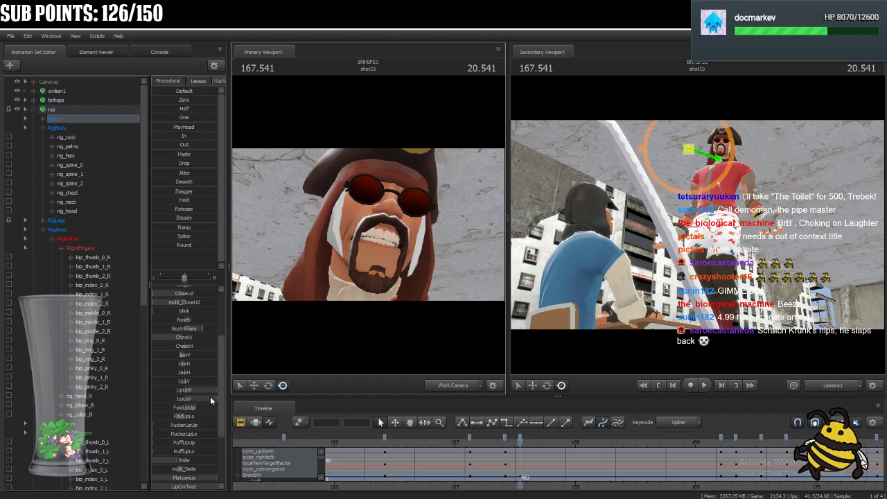
left_click_drag(210, 397, 176, 399)
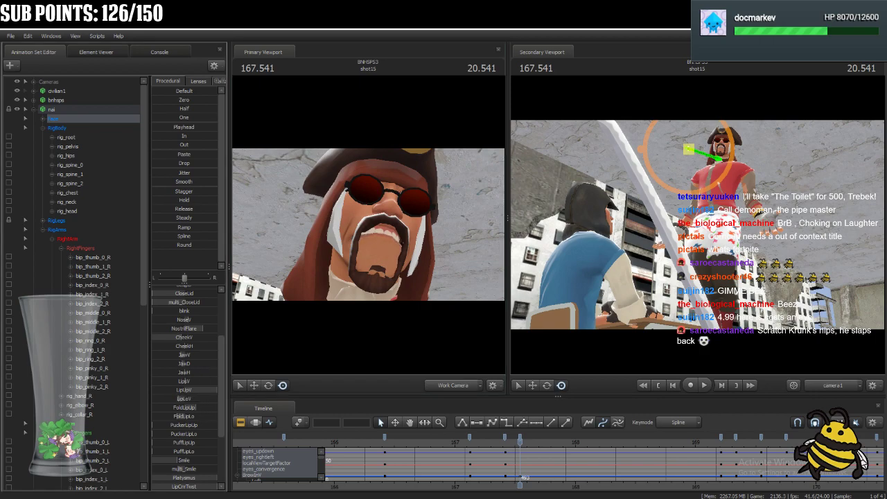
key("w")
left_click_drag(424, 296, 431, 299)
left_click_drag(194, 408, 263, 414)
left_click_drag(167, 428, 208, 427)
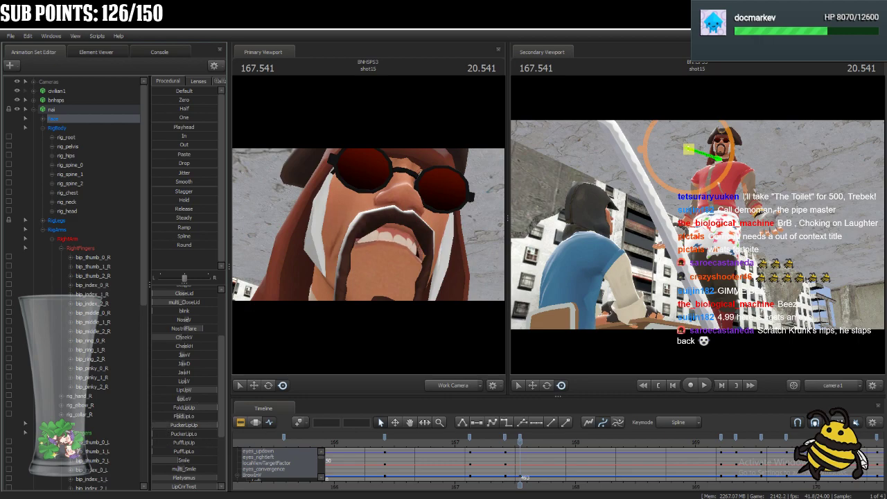
left_click_drag(199, 480, 178, 478)
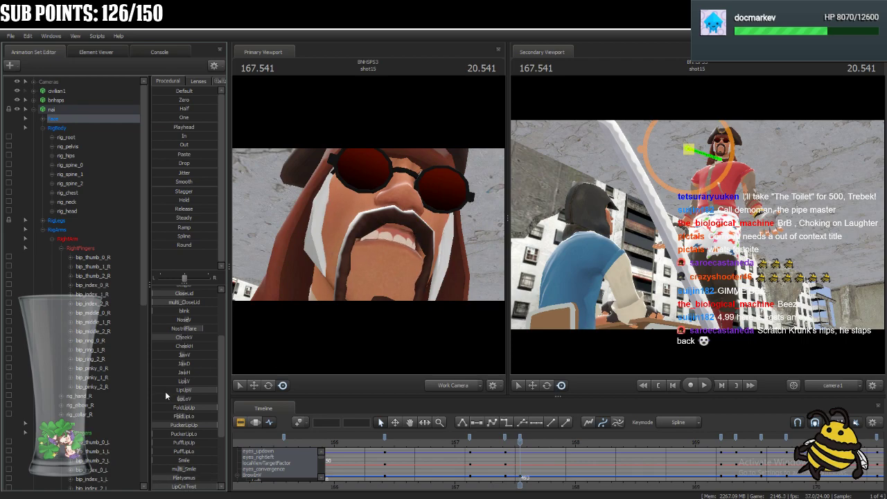
Raise nai's NoseV slider at 167.541 and check the mouth shape from several angles.
scroll(172, 392, "up", 3)
mouse_move(188, 403)
left_mouse_down()
mouse_move(217, 403)
mouse_move(197, 403)
left_mouse_up()
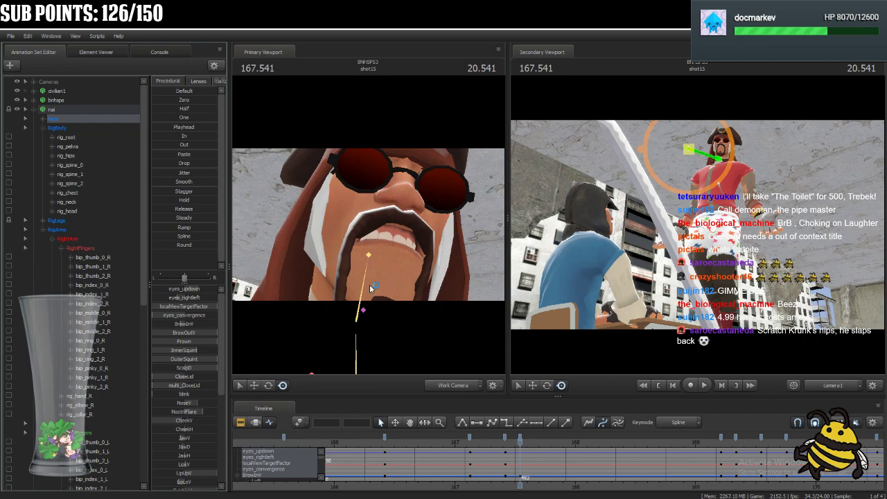
left_click_drag(426, 273, 373, 226)
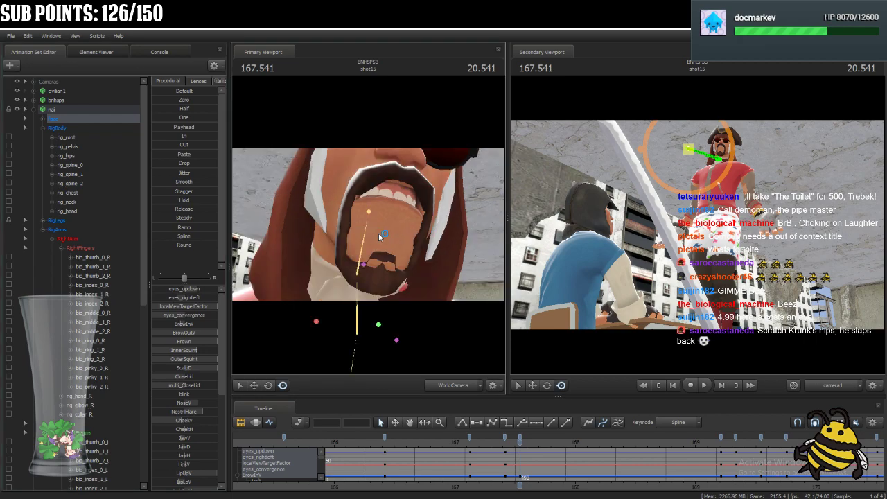
key("s")
mouse_move(315, 331)
left_mouse_down()
mouse_move(346, 329)
mouse_move(320, 338)
mouse_move(329, 344)
mouse_move(326, 337)
left_mouse_up()
key("s")
Select all of nai's controls, copy the keys at 167.541 and paste them at 169.208.
left_click(108, 110)
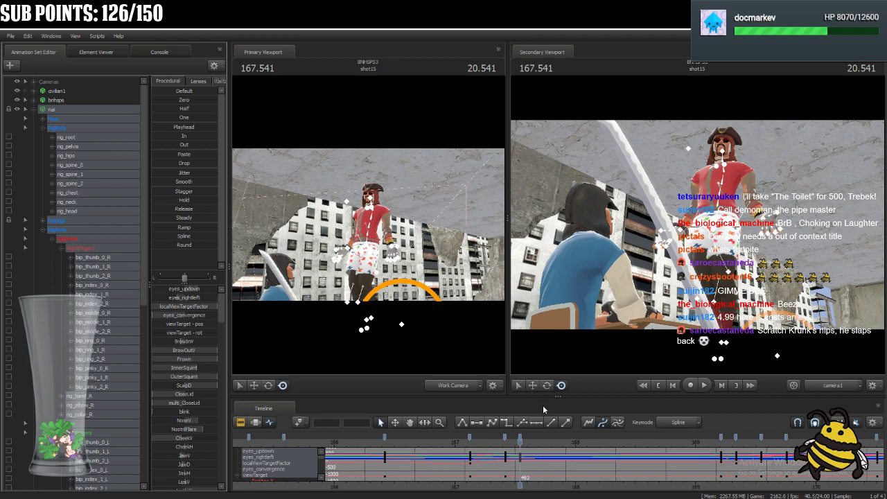
left_click(520, 437)
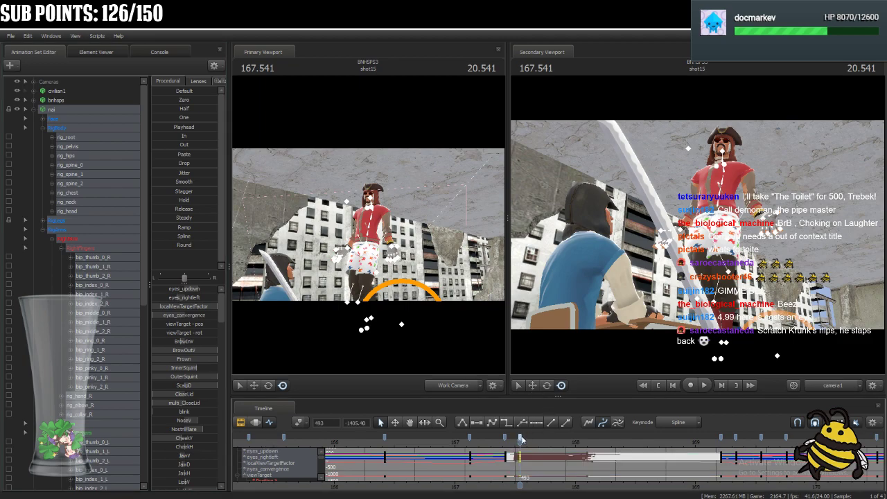
left_click_drag(521, 440, 723, 455)
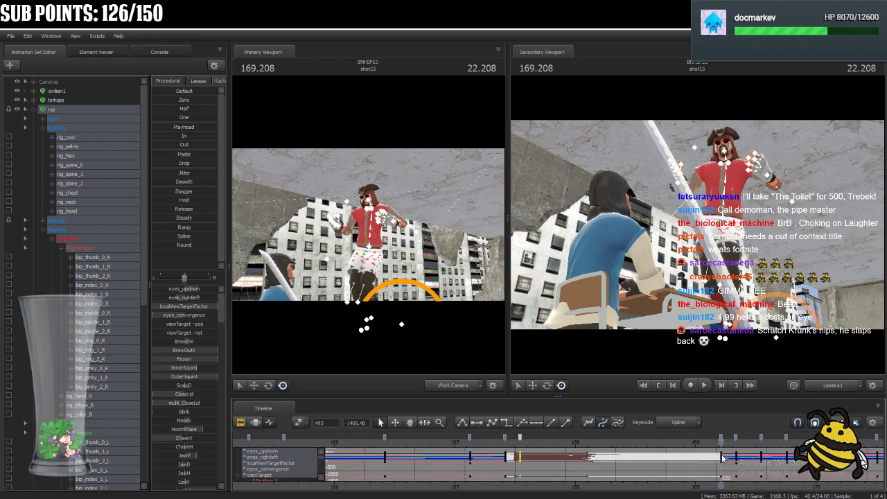
left_click(730, 451)
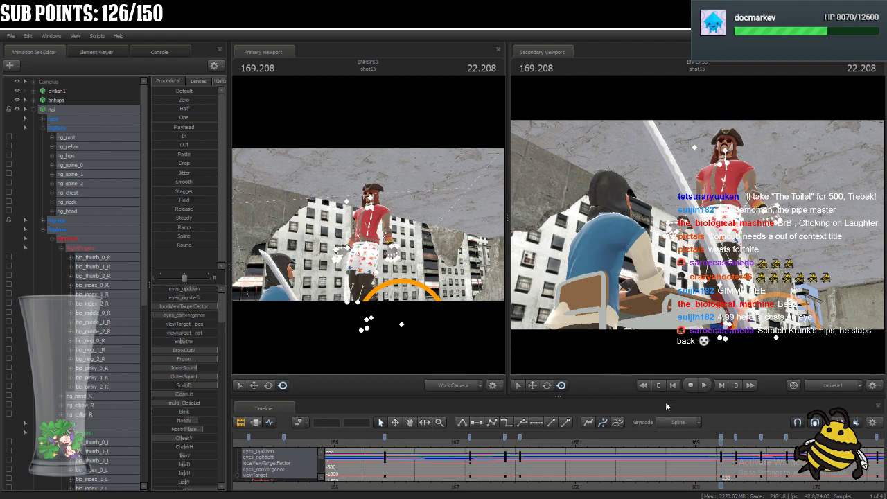
Adjust nai's shoulder controls rig_collar_R and rig_collar_L at 168.291.
left_click_drag(717, 441, 610, 463)
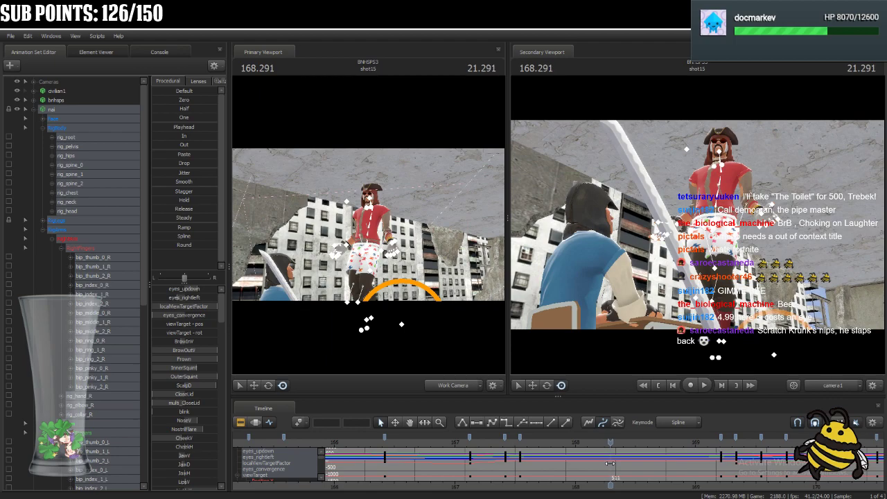
left_click(734, 164)
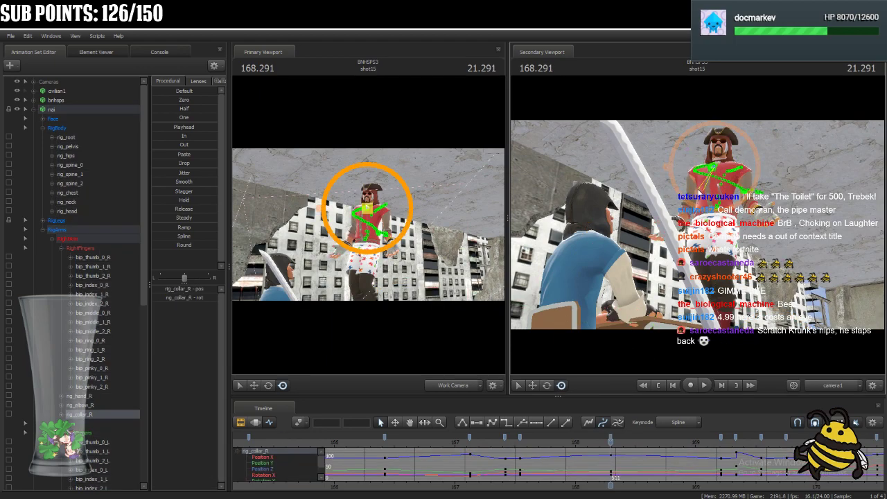
left_click(739, 161)
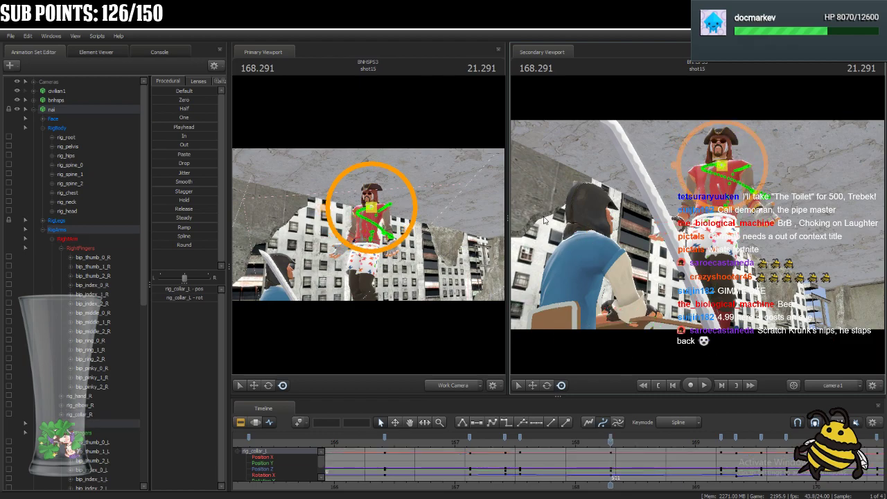
Reposition rig_hand_R and nai's left hand at 168.291.
left_click(348, 248)
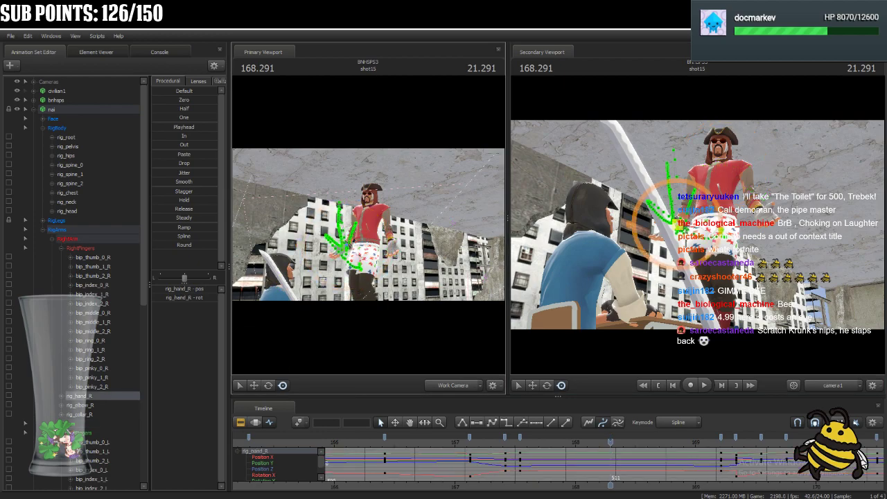
left_click_drag(673, 217, 676, 218)
left_click(392, 245)
Rotate the base joints of nai's right index, middle, ring and pinky fingers and thumb at 168.291.
key("f")
left_click_drag(375, 234, 250, 201)
left_click(385, 207)
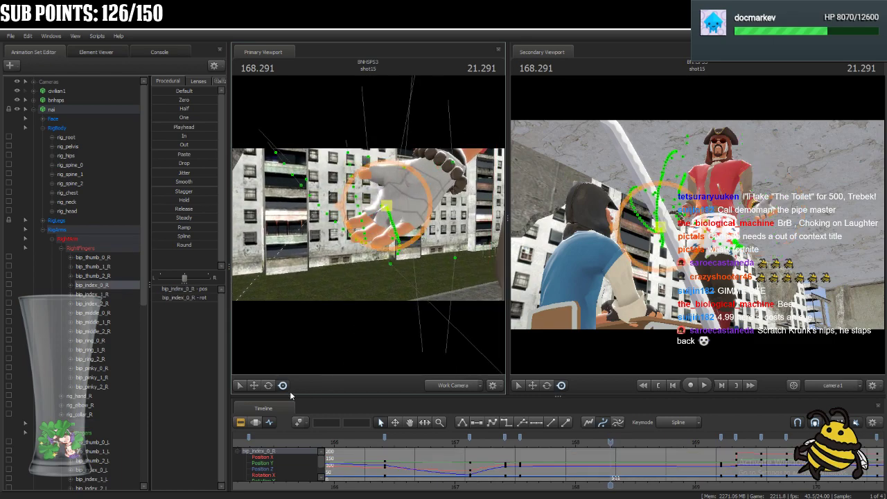
left_click(267, 386)
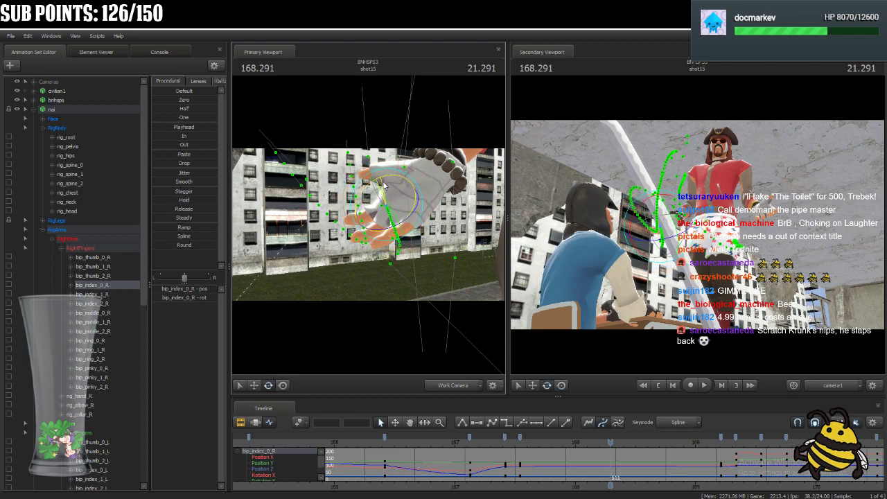
left_click(397, 195)
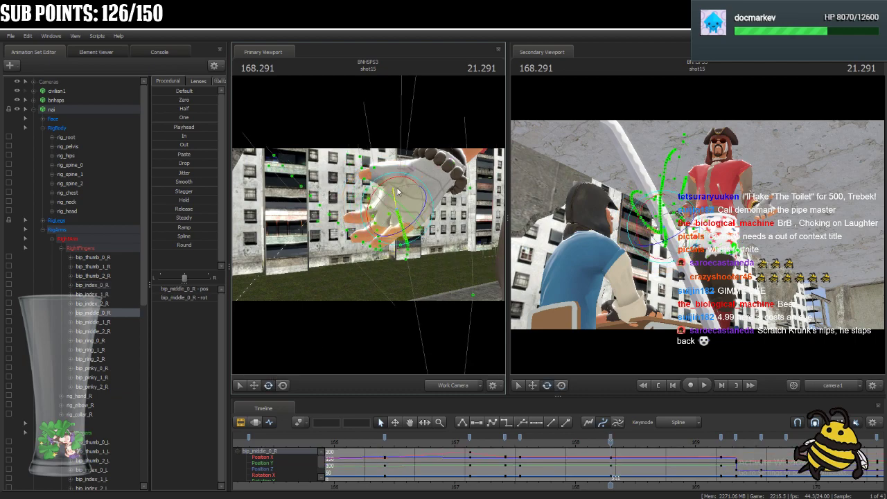
left_click(411, 187)
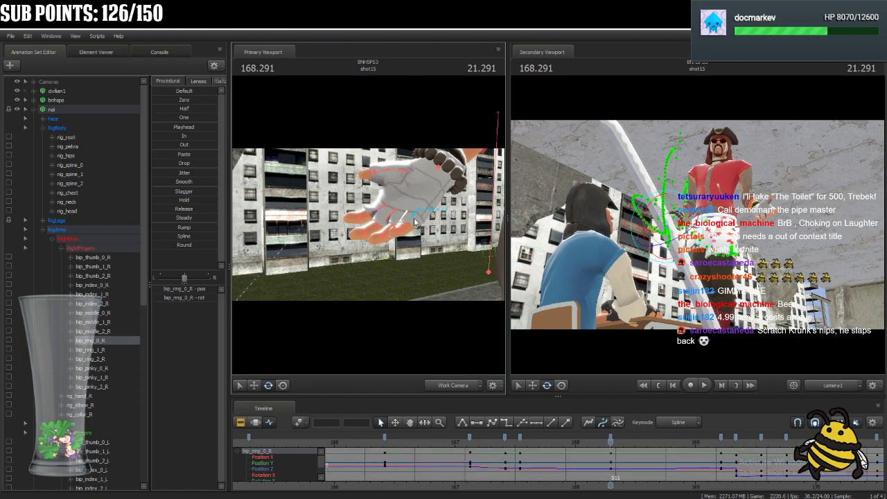
left_click(421, 190)
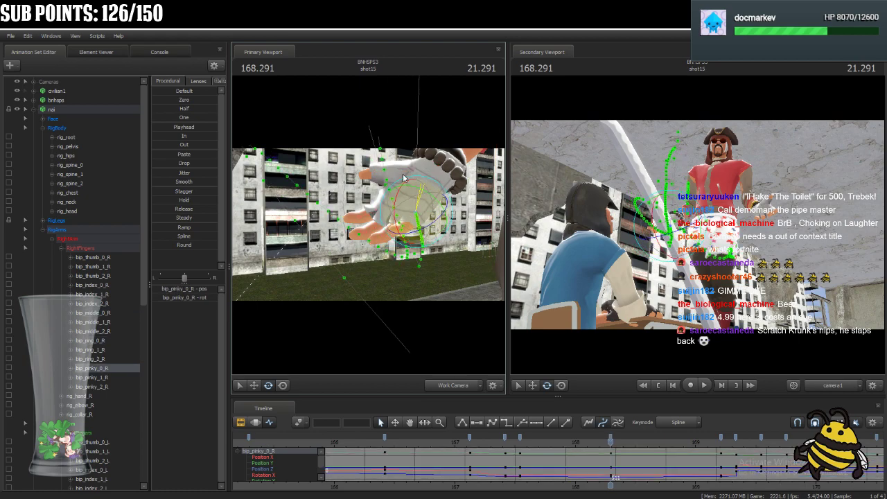
left_click(404, 170, "ctrl")
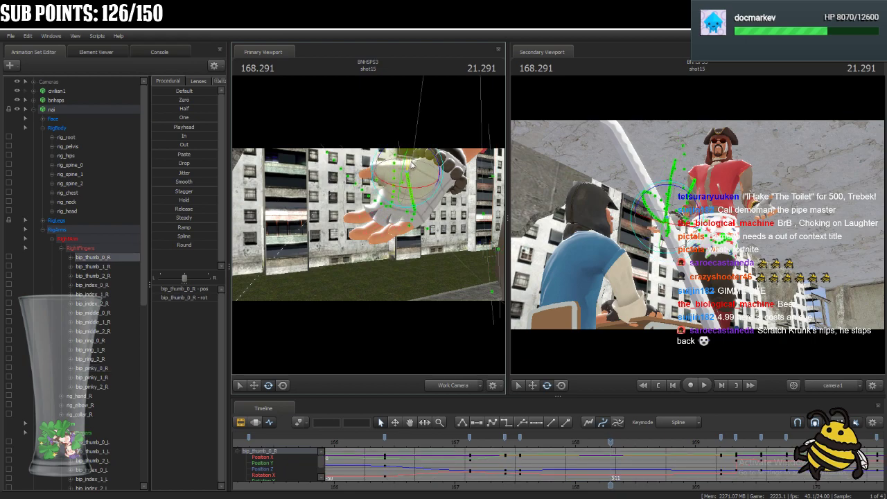
Rotate the base joints of nai's left pinky, ring, middle and index fingers at 168.291.
left_click_drag(368, 226, 365, 238)
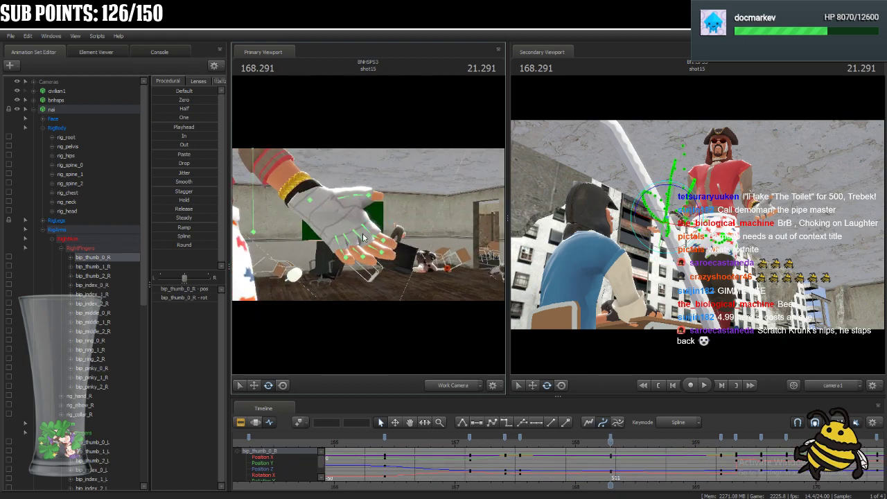
left_click(338, 249, "ctrl")
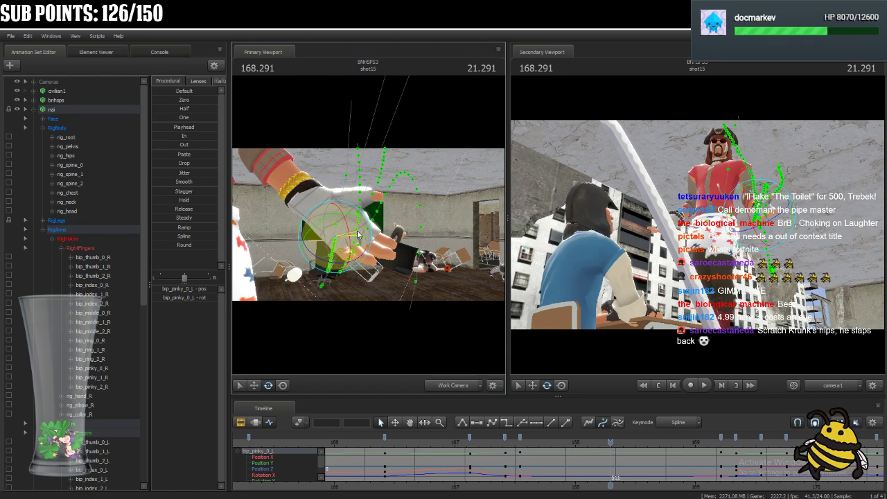
left_click(358, 239)
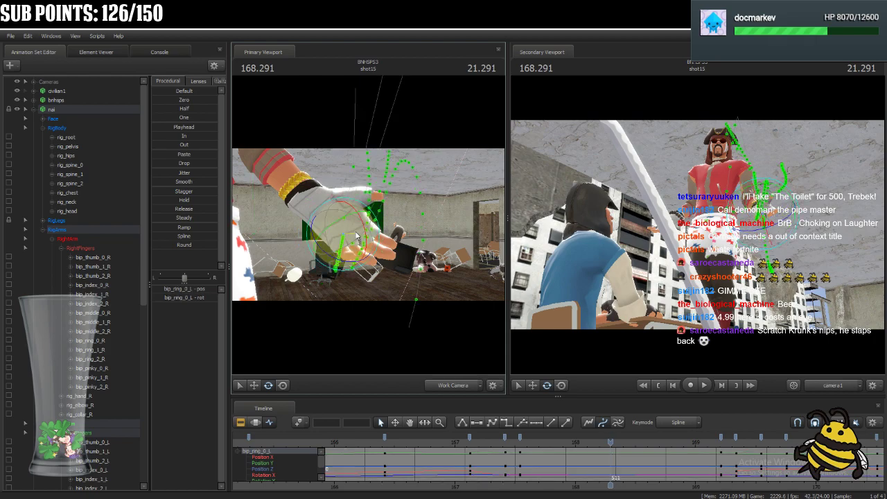
left_click(368, 239)
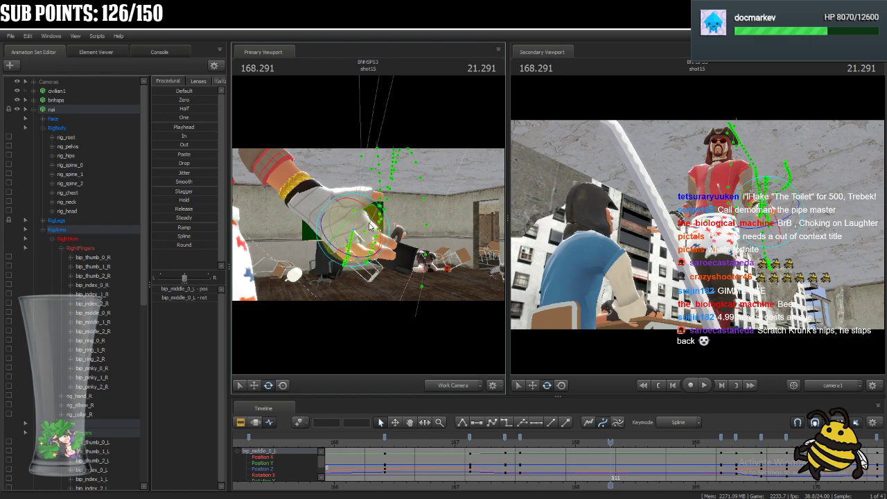
left_click_drag(347, 218, 382, 239)
left_click(372, 231, "ctrl")
left_click(374, 228)
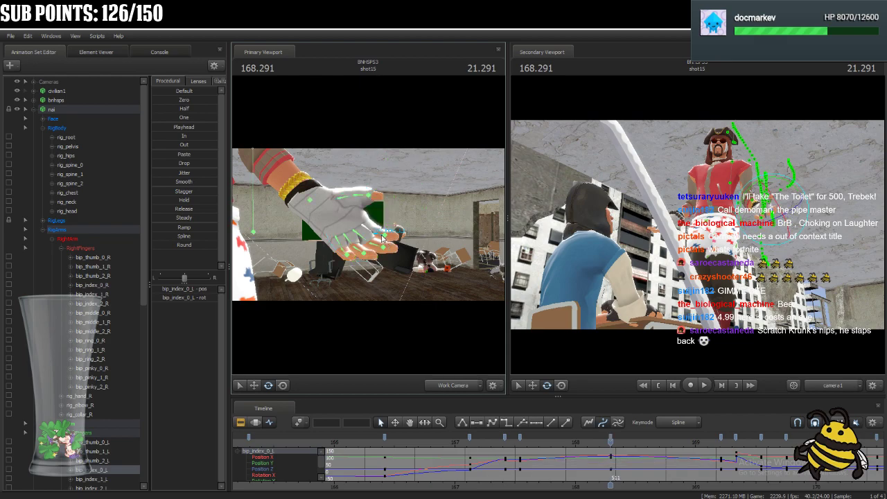
Rotate the middle joints of nai's left index, middle, ring and pinky fingers and the thumb base bip_thumb_0_L at 168.291.
left_click(382, 237)
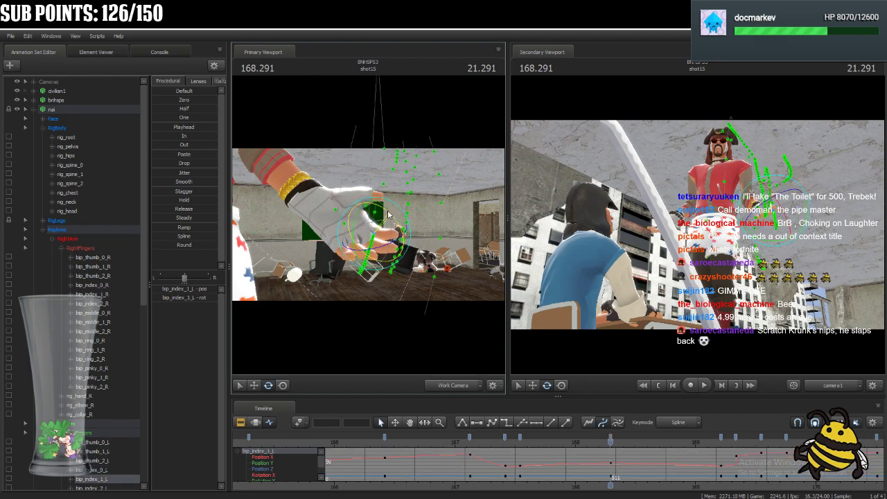
left_click(392, 237)
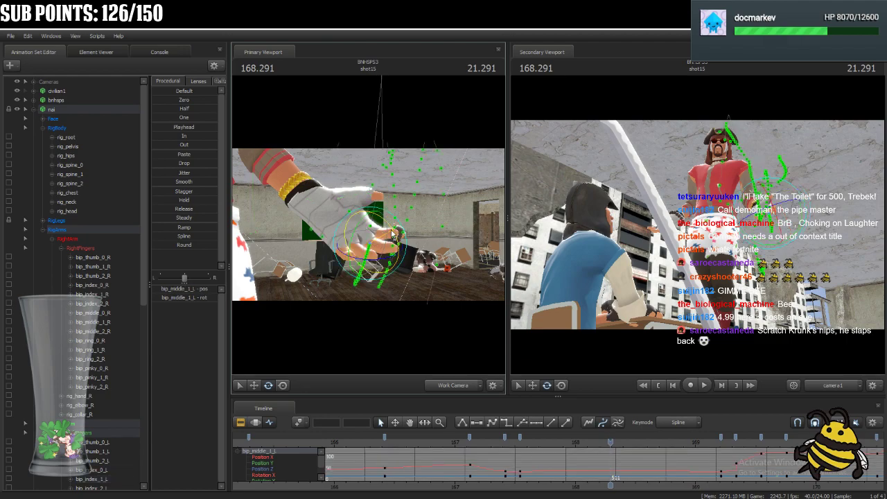
left_click(378, 242)
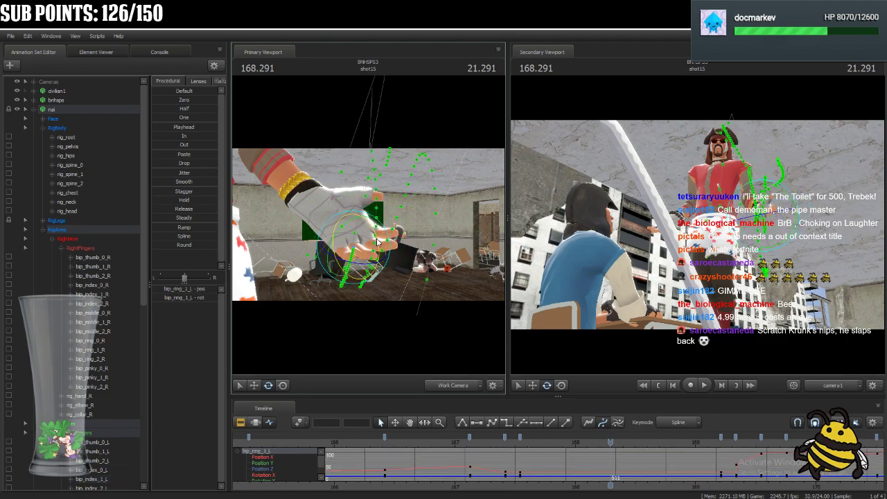
left_click(363, 256)
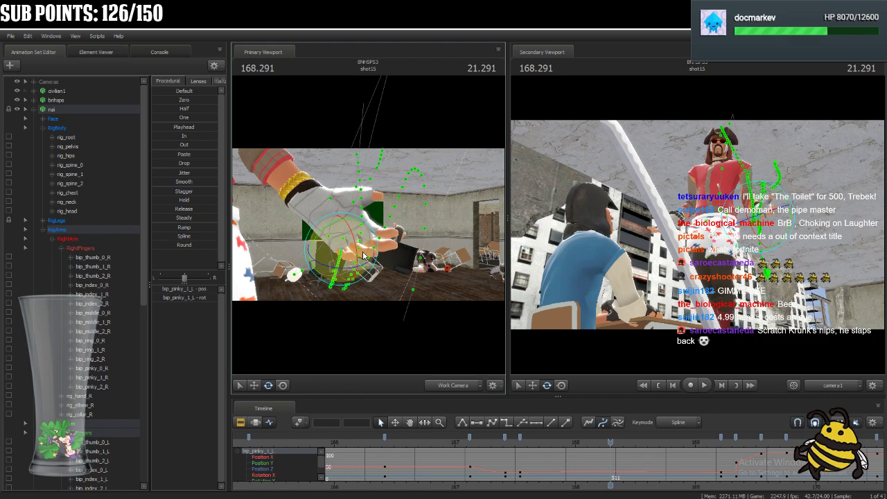
left_click_drag(361, 254, 353, 242)
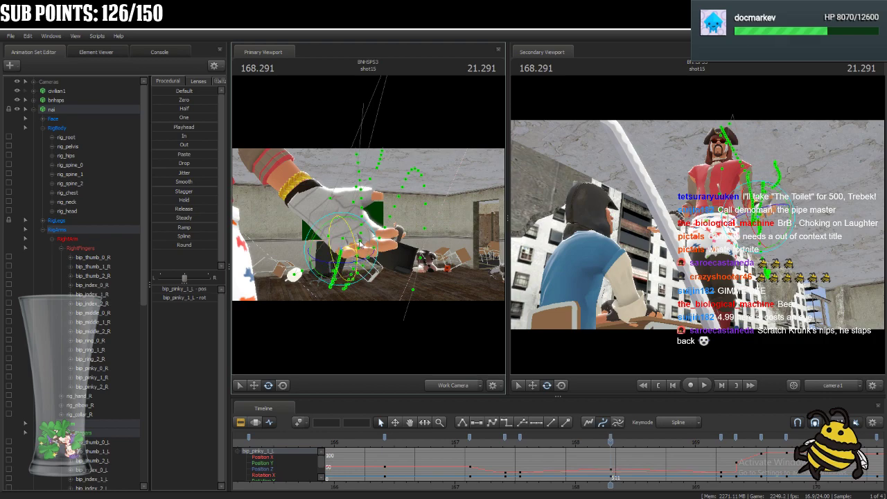
left_click(339, 206)
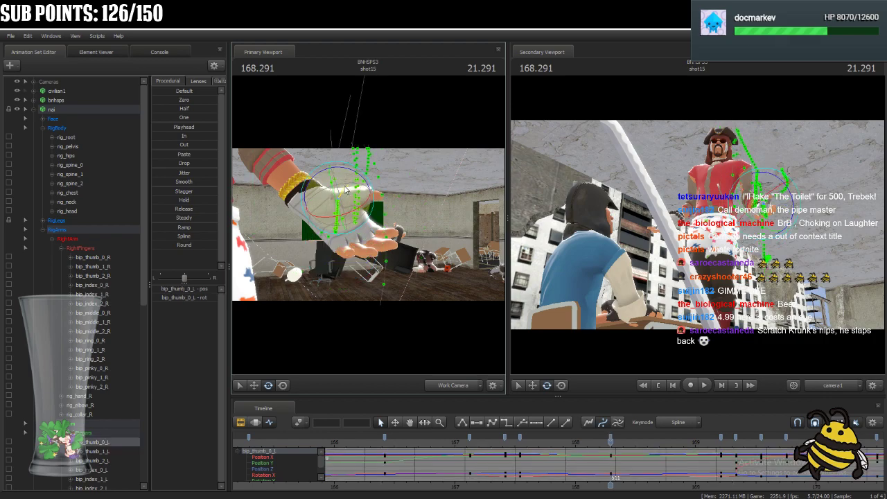
Rotate the end joints of nai's left pinky, ring, middle and index fingers and thumb at 168.291.
left_click(353, 254)
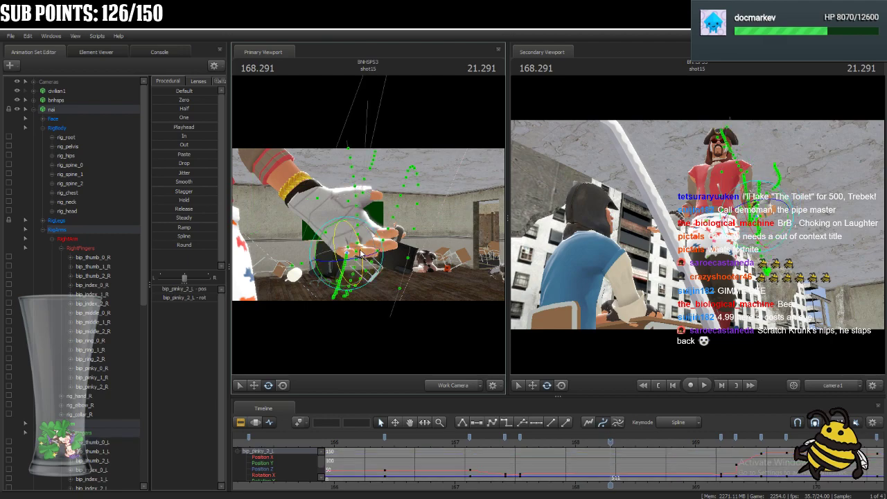
left_click(386, 246)
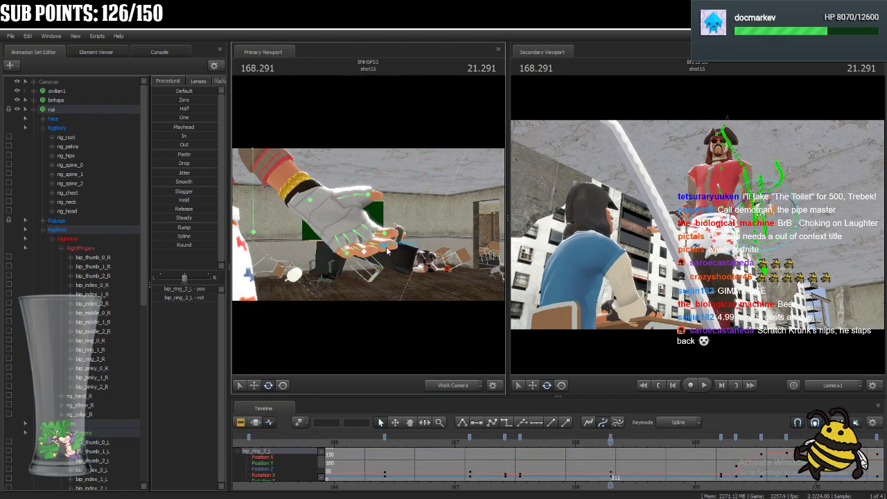
left_click(407, 239)
left_click_drag(404, 238, 400, 236)
left_click(402, 222)
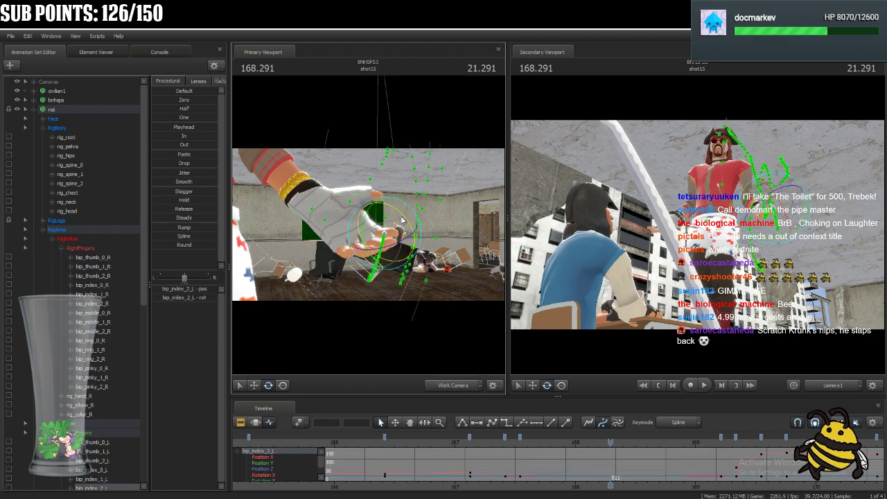
left_click(370, 198)
left_click_drag(390, 204, 396, 203)
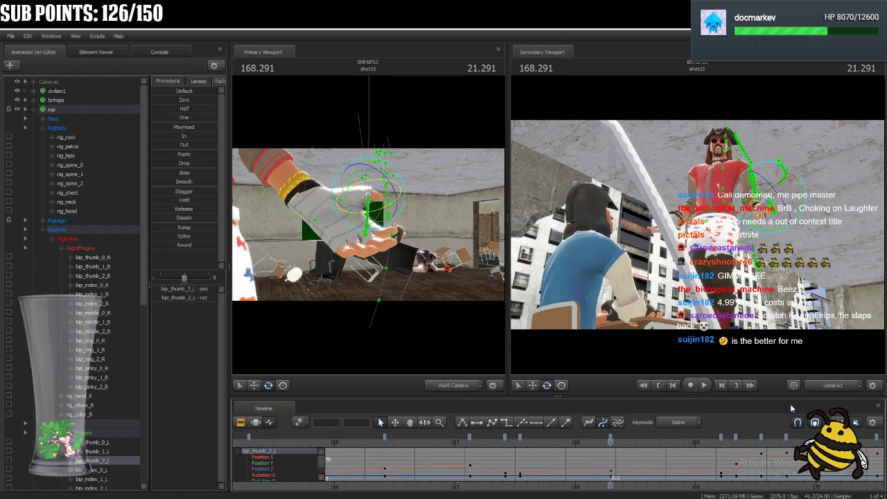
Select all of nai's controls and their keys at 168.291 in the graph.
left_click(87, 112)
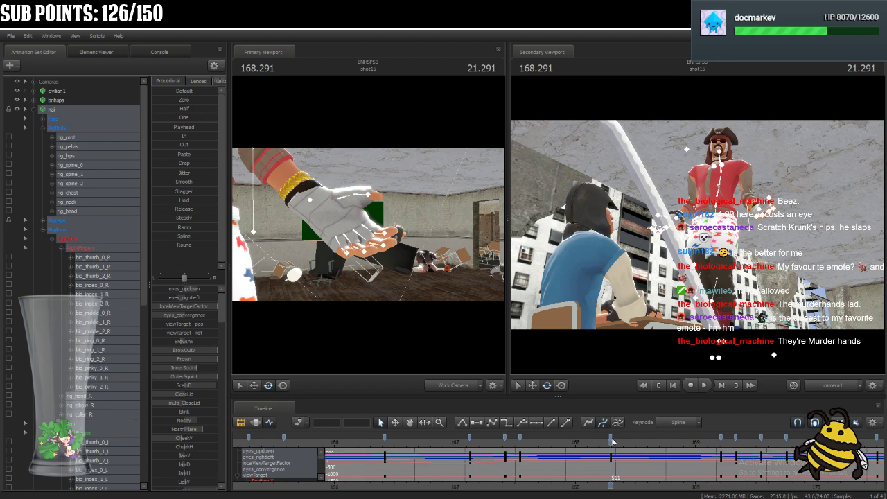
left_click_drag(610, 447, 610, 484)
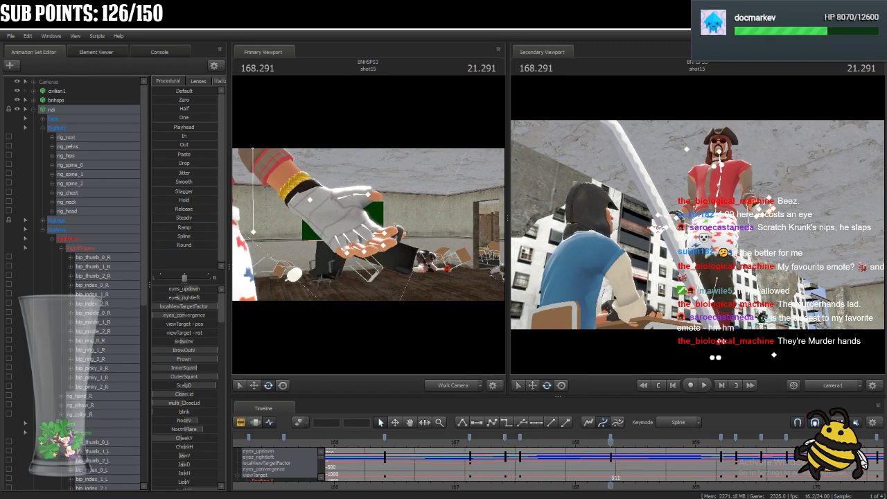
key("w")
left_click_drag(393, 196, 393, 195)
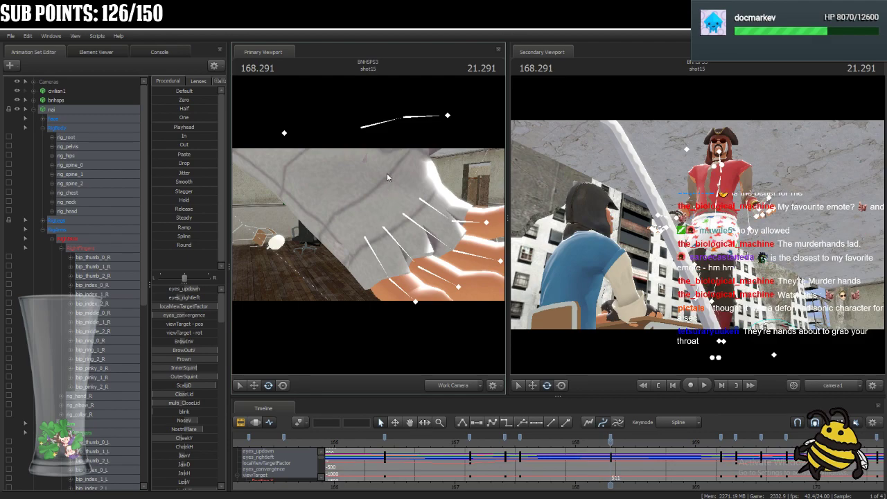
Rotate the base, middle and end joints of nai's left pinky at 168.291.
left_click(374, 258)
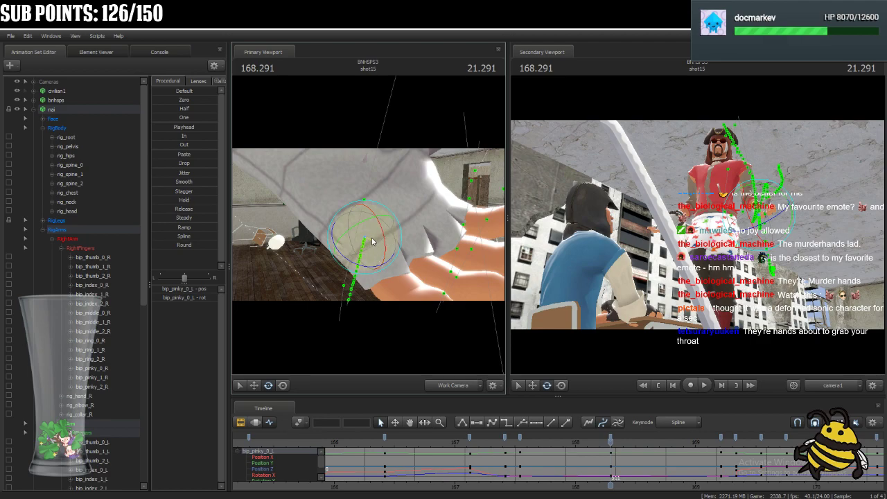
left_click_drag(371, 240, 372, 237)
left_click(402, 286)
left_click_drag(407, 275, 407, 288)
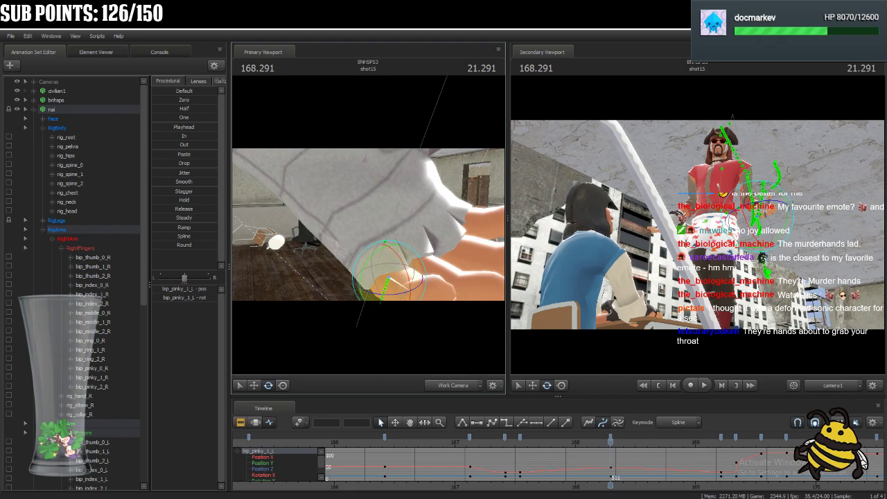
left_click_drag(444, 239, 452, 242)
key("ctrl")
left_click(394, 278)
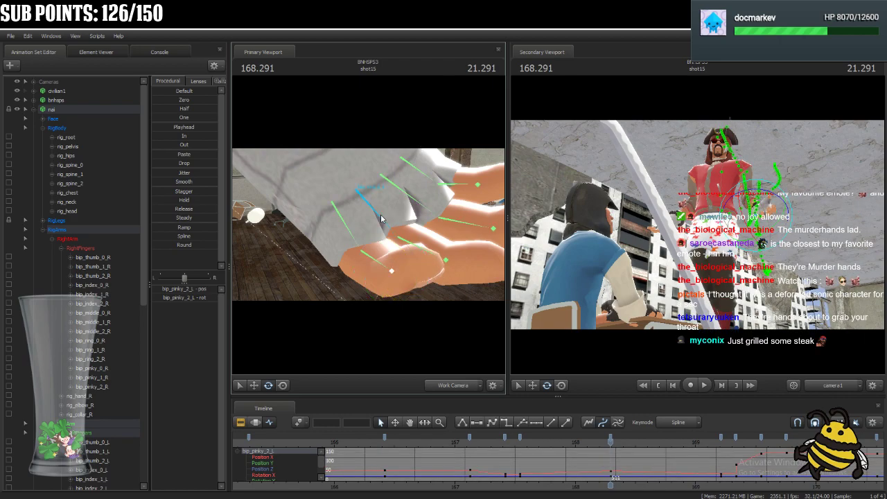
Rotate the base joints bip_ring_0_L and bip_pinky_0_L of nai's left hand at 168.291.
left_click(356, 191)
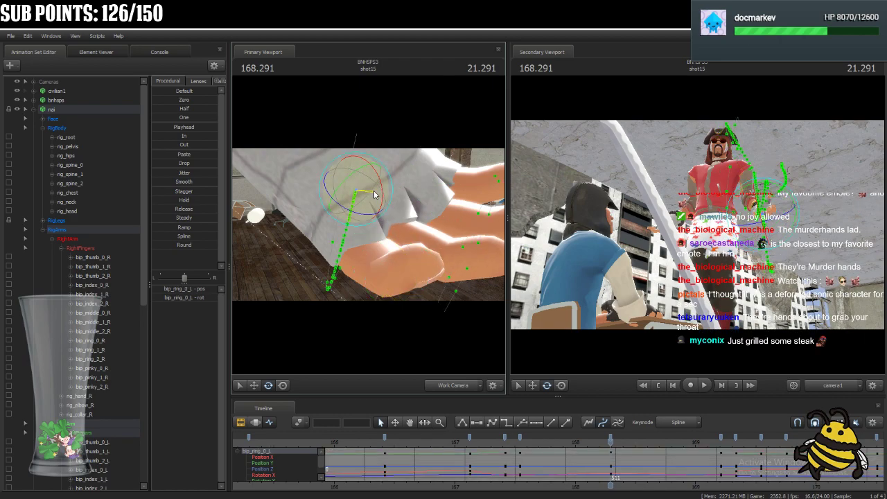
left_click_drag(379, 198, 358, 218)
left_click(345, 225, "ctrl")
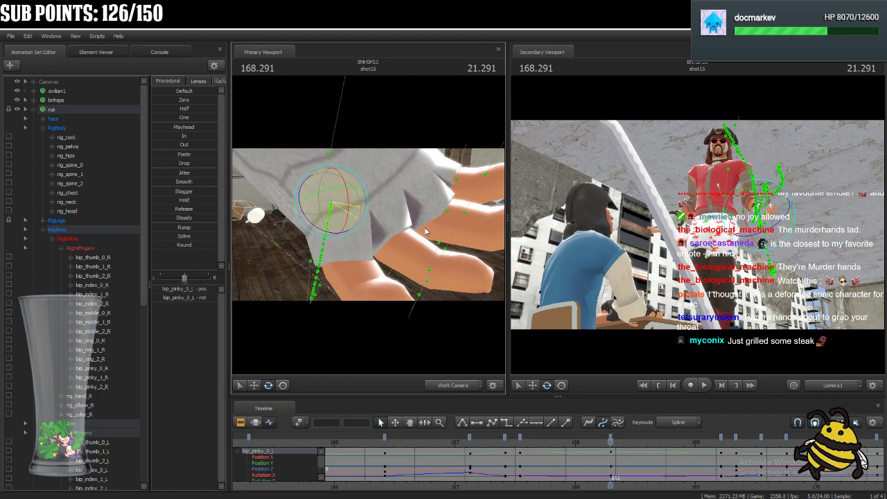
left_click_drag(423, 228, 411, 227, "alt")
mouse_move(324, 194)
left_mouse_down()
mouse_move(347, 195)
mouse_move(329, 190)
left_mouse_up()
Rotate nai's left middle finger joints bip_middle_1_L and bip_middle_2_L at 168.291.
left_click(324, 196, "ctrl")
left_click(348, 232, "ctrl")
left_click_drag(346, 224, 346, 222)
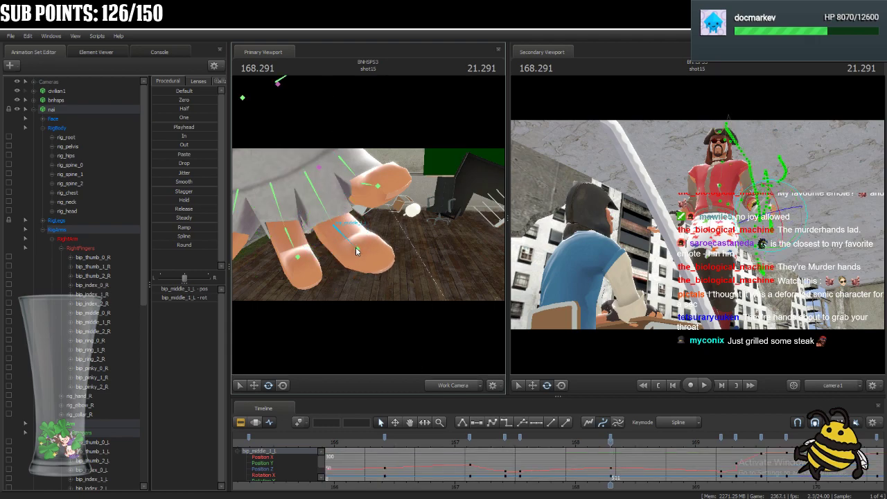
left_click(359, 254, "ctrl")
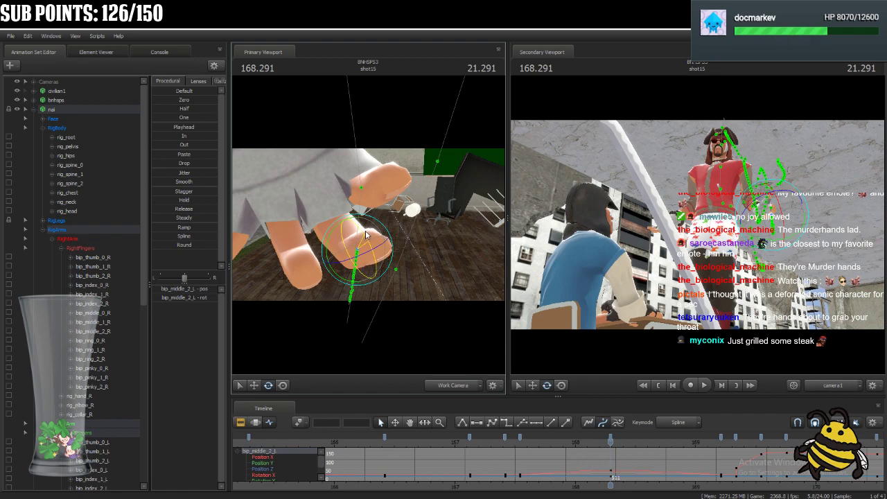
Rotate the base, middle and end joints of nai's left index finger at 168.291.
left_click(342, 175, "ctrl")
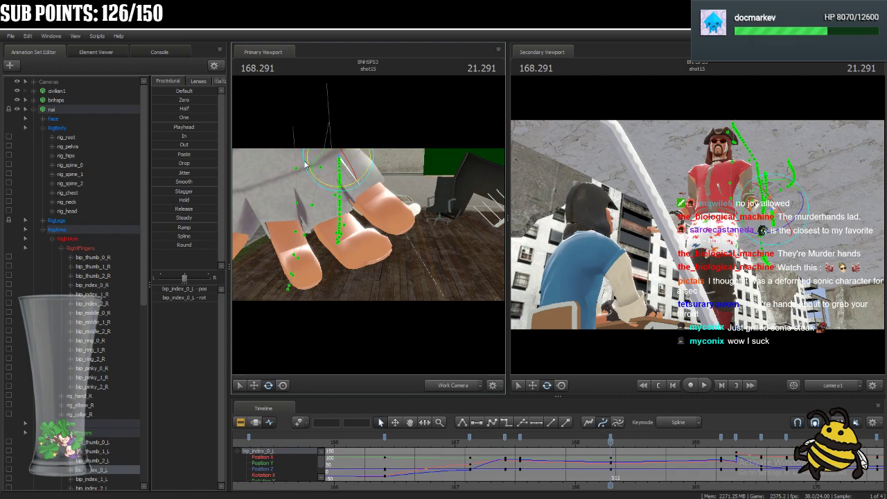
left_click_drag(336, 170, 366, 164)
left_click(366, 193, "ctrl")
left_click_drag(382, 199, 379, 193)
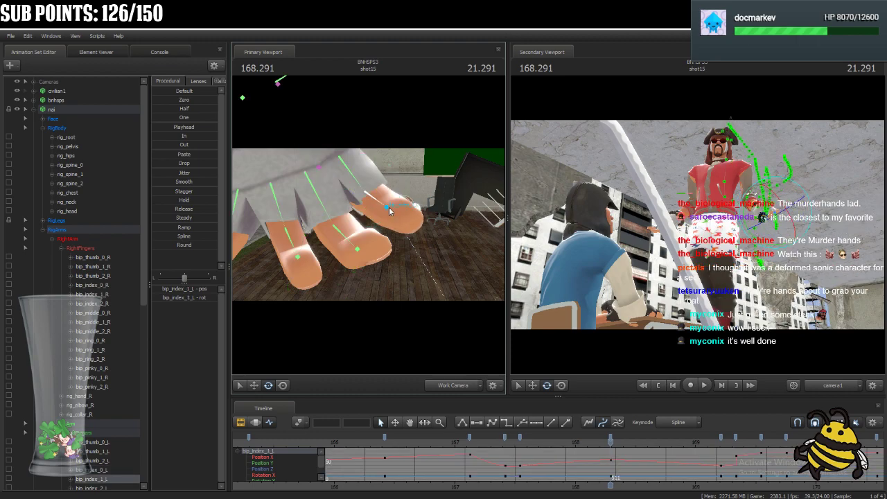
left_click(390, 212, "ctrl")
left_click_drag(326, 218, 368, 208)
Rotate nai's left thumb joints bip_thumb_0_L, bip_thumb_1_L and bip_thumb_2_L at 168.291.
key("s")
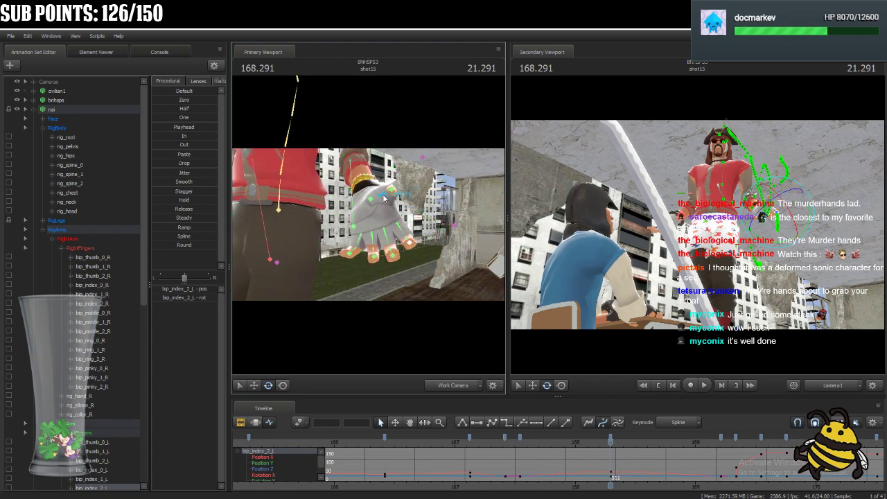
left_click(385, 198, "ctrl")
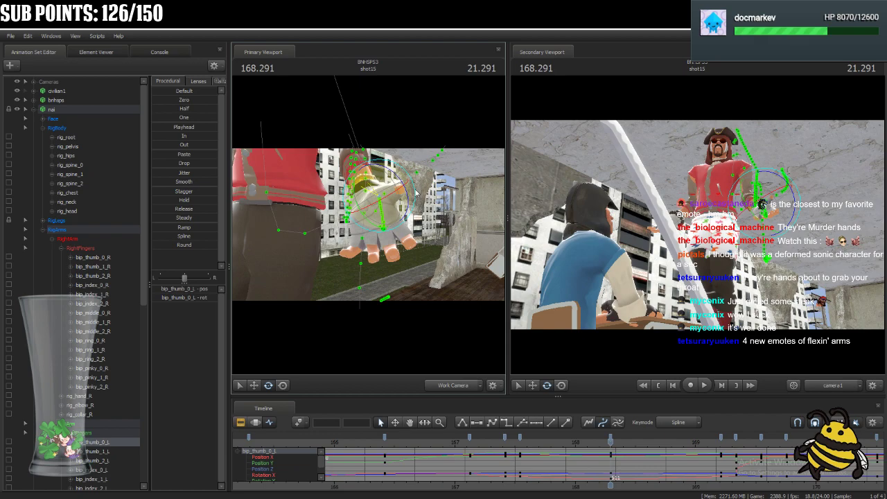
key("ctrl")
left_click(394, 197, "ctrl")
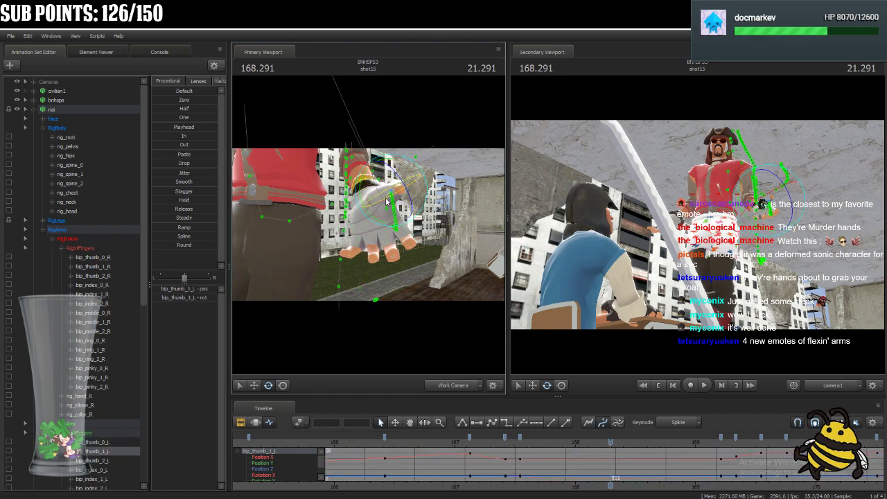
left_click(400, 198, "ctrl")
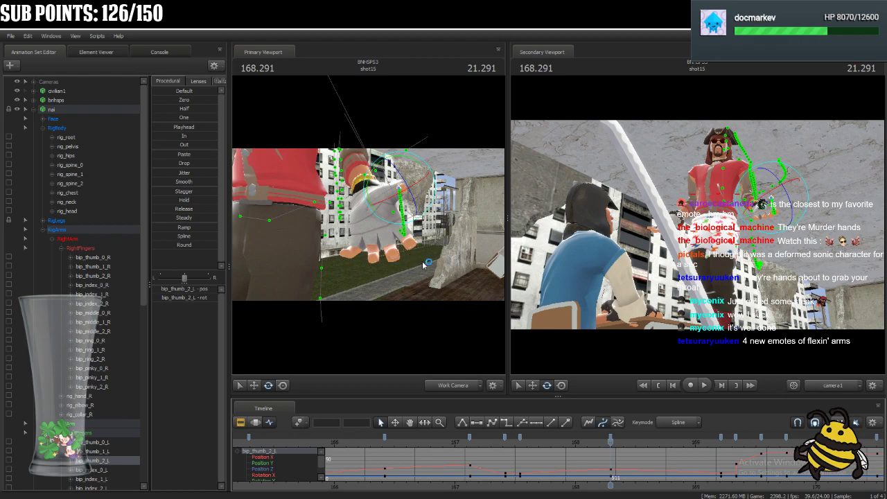
Adjust the base joints of nai's right index, pinky, middle and ring fingers at 168.291.
left_click_drag(416, 267, 360, 223)
left_click(360, 224)
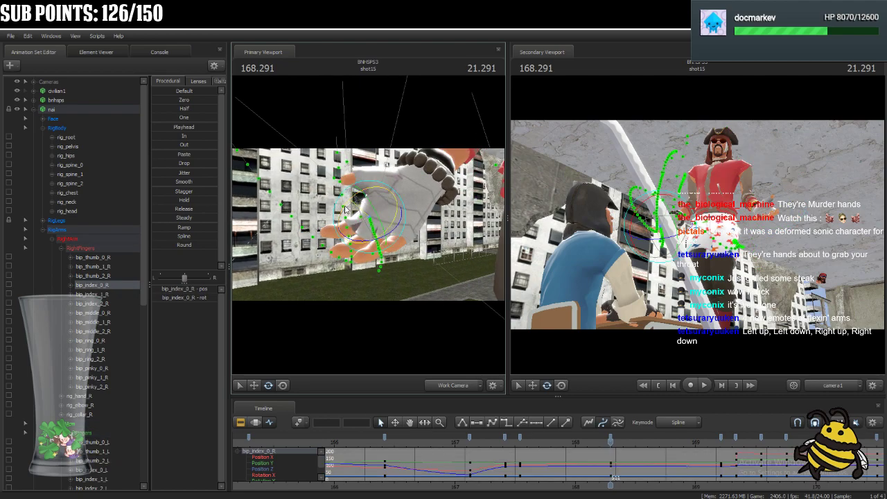
left_click(402, 229)
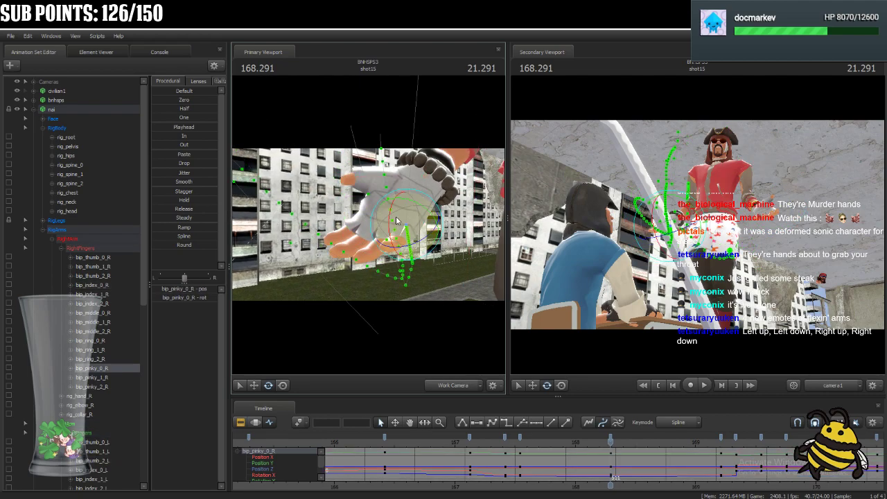
left_click_drag(390, 217, 393, 226)
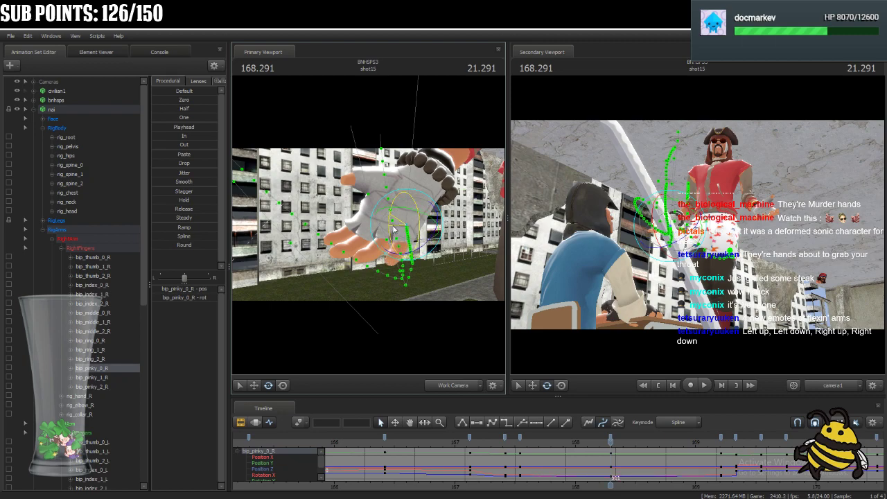
left_click(373, 223)
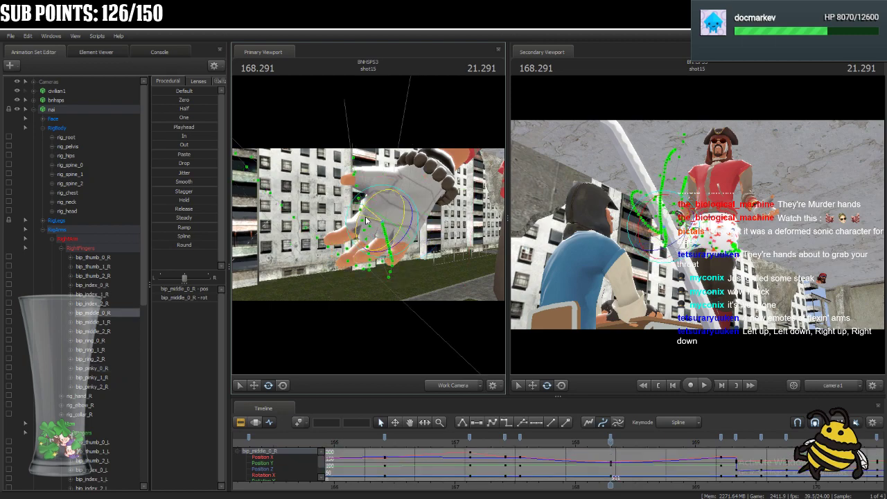
key("ctrl")
left_click(377, 223)
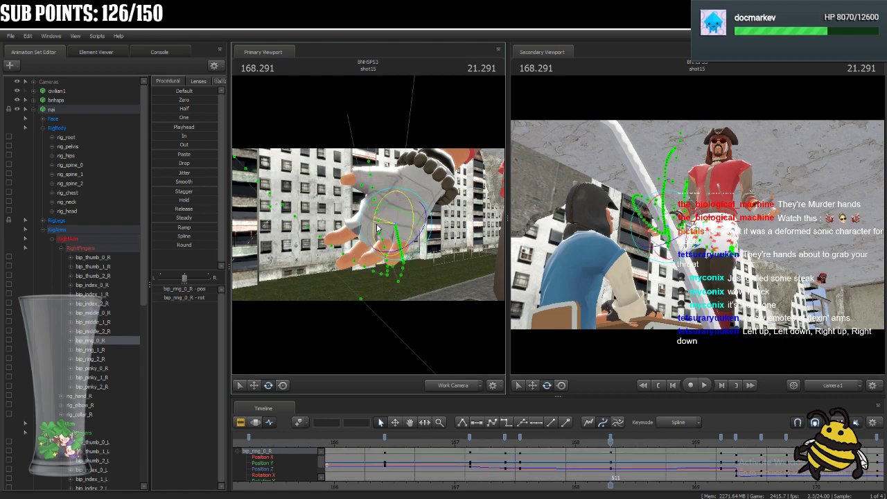
key("ctrl")
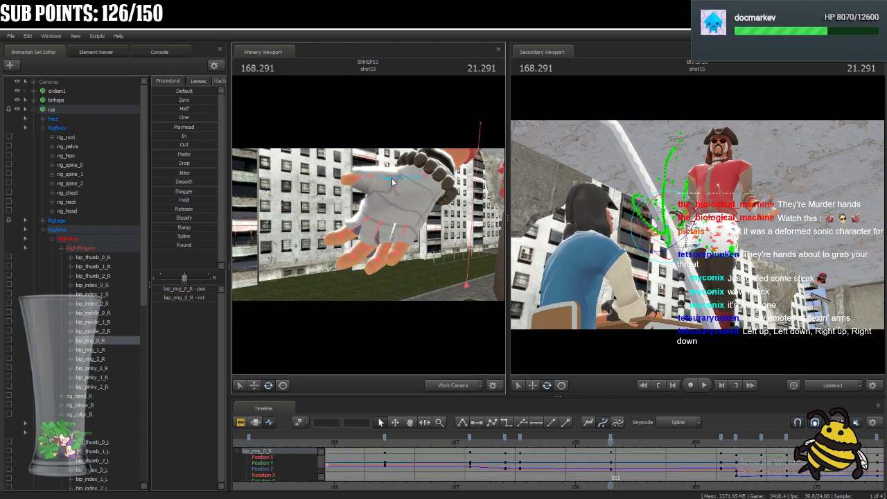
Rotate nai's right thumb joints bip_thumb_0_R and bip_thumb_2_R at 168.291.
left_click(392, 183)
left_click_drag(370, 195, 372, 194)
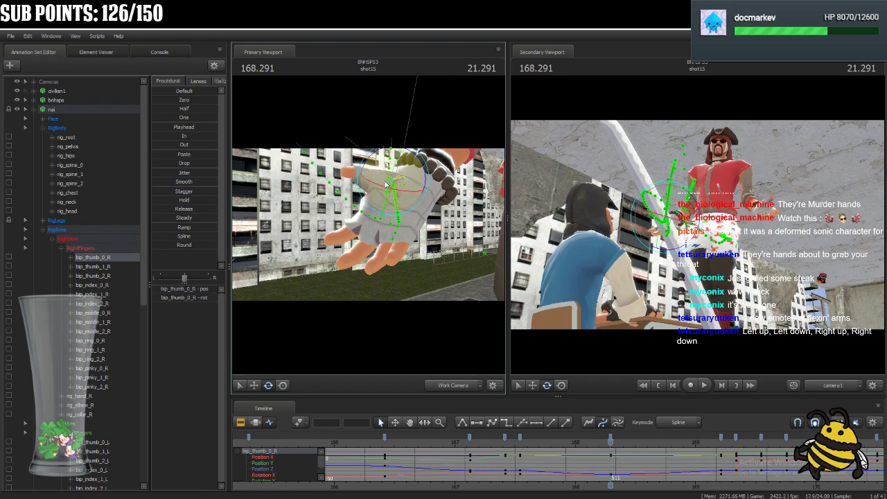
left_click(363, 179)
left_click(361, 184)
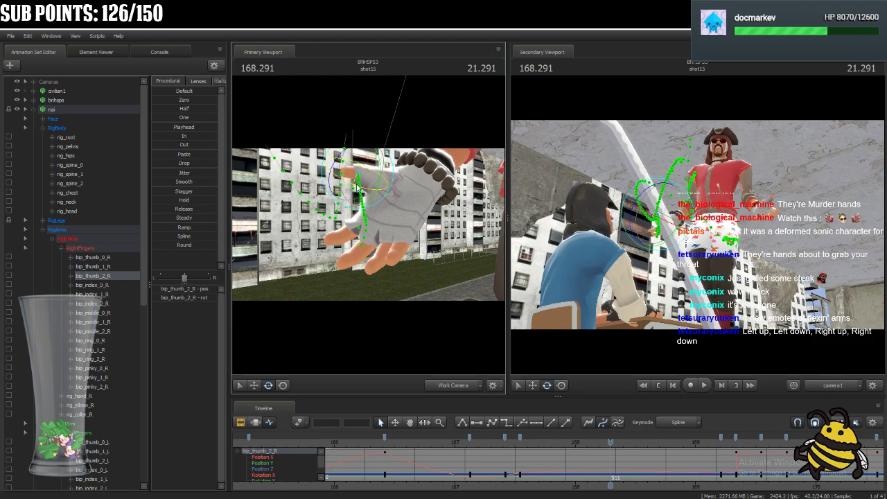
Rotate the middle and end joints of nai's right index finger at 168.291.
left_click(338, 220)
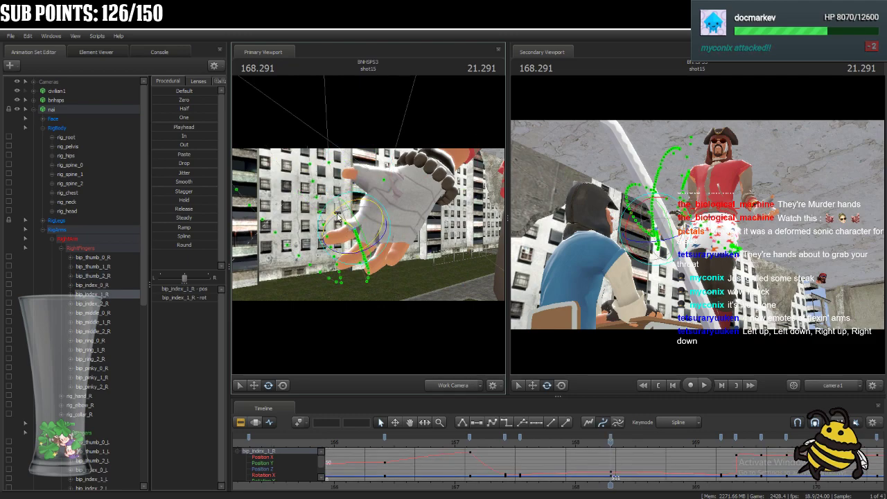
key("ctrl")
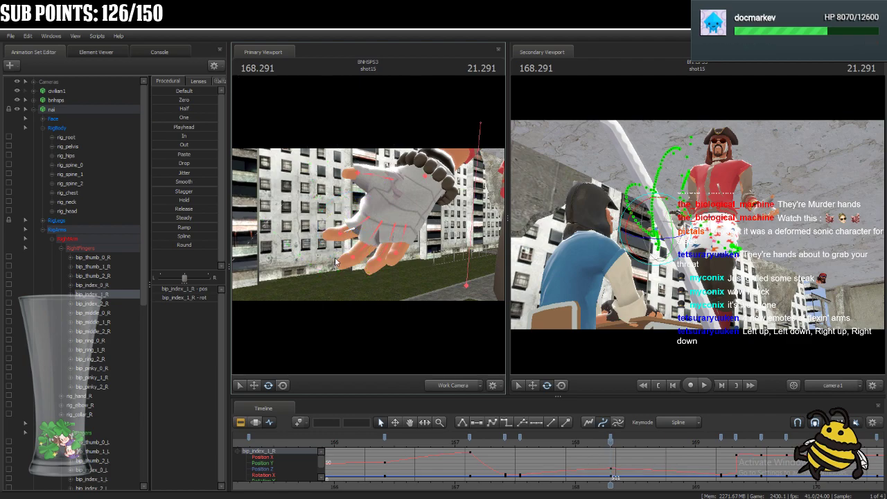
left_click(340, 211, "ctrl")
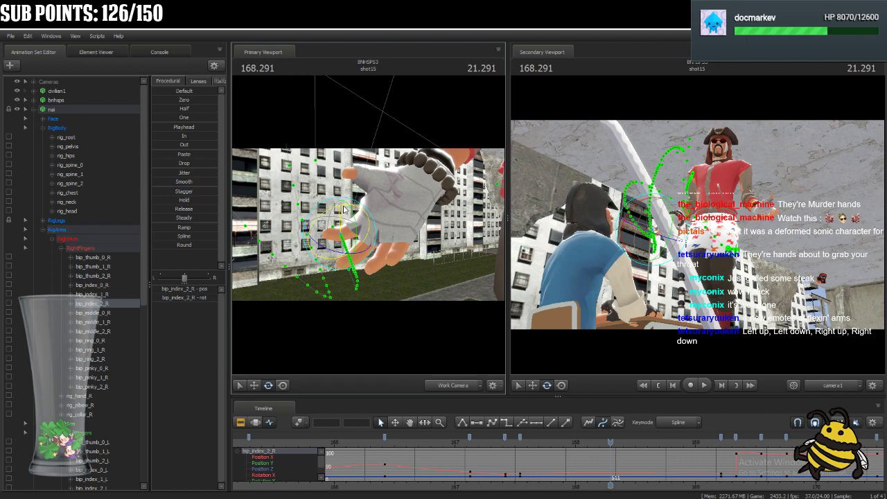
Rotate the base, middle and end joints of nai's right middle finger at 168.291.
key("ctrl")
left_click(377, 238, "ctrl")
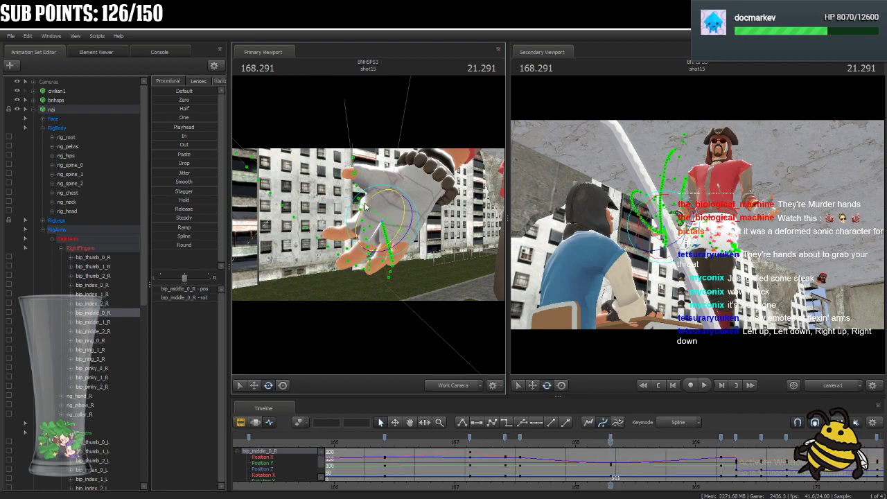
left_click(353, 237, "ctrl")
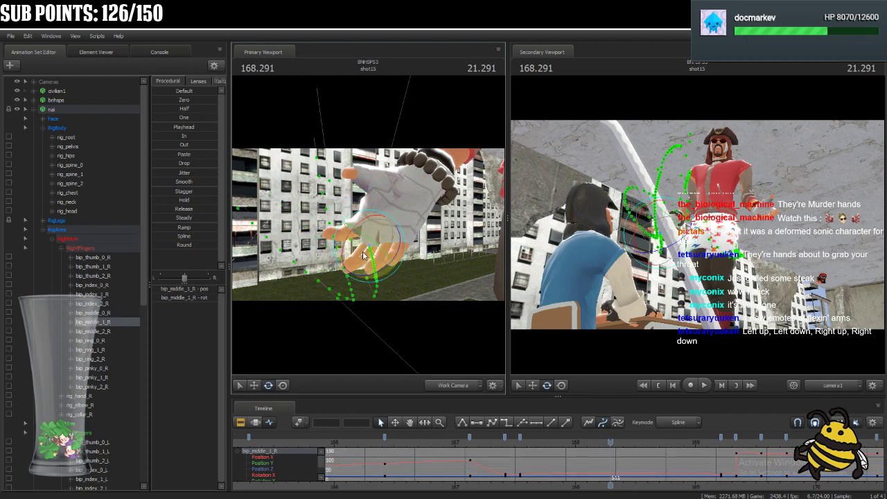
key("ctrl")
left_click(358, 264, "ctrl")
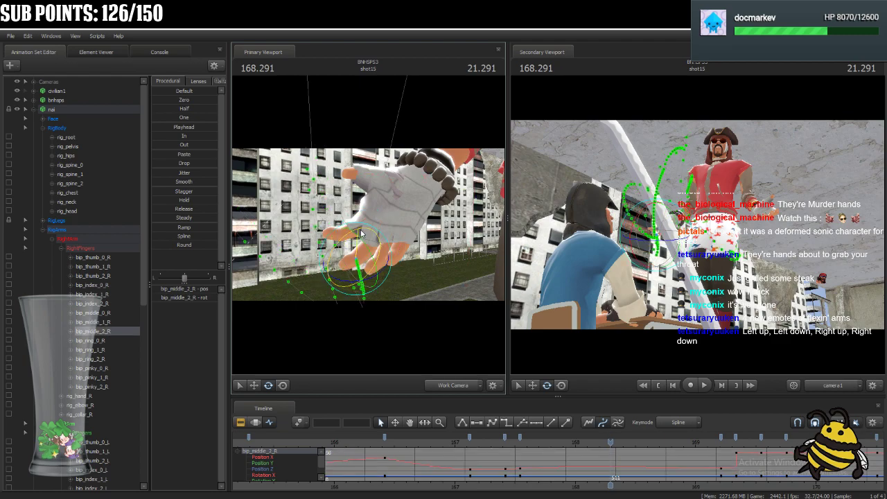
Rotate the base, middle and end joints of nai's right ring finger at 168.291.
key("ctrl")
left_click(385, 230, "ctrl")
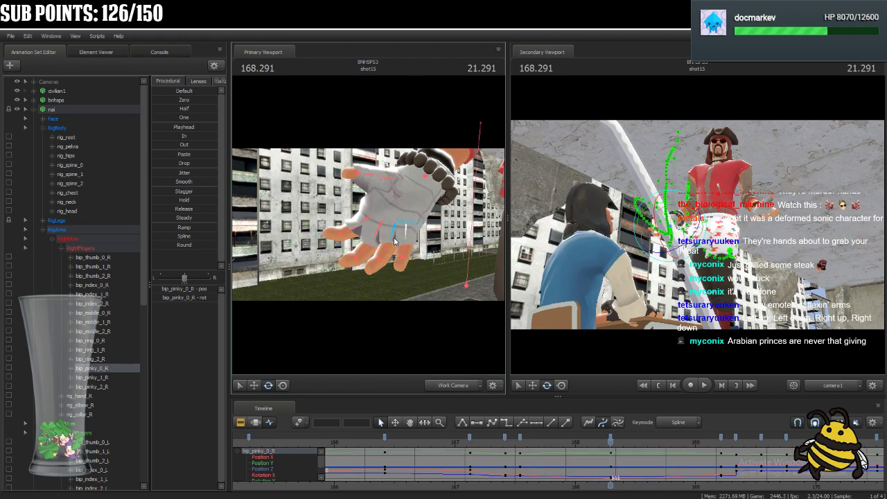
left_click(392, 239, "ctrl")
left_click_drag(379, 241, 389, 262)
left_click(370, 242, "ctrl")
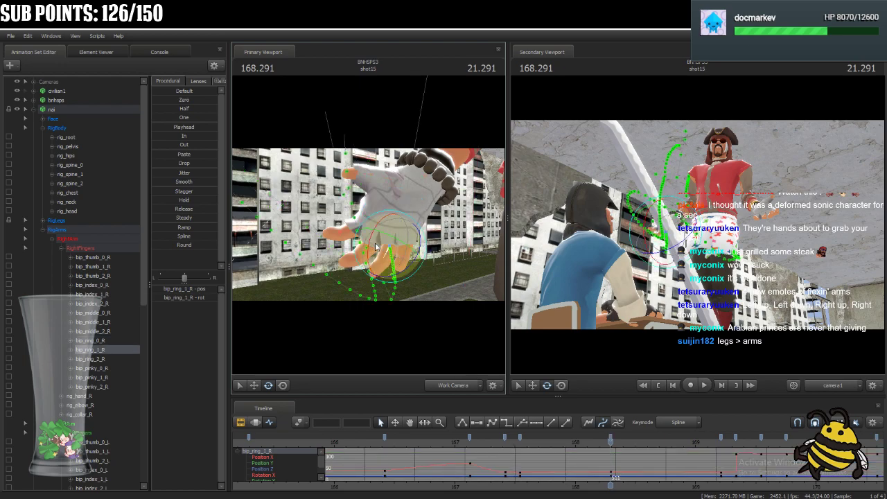
key("ctrl")
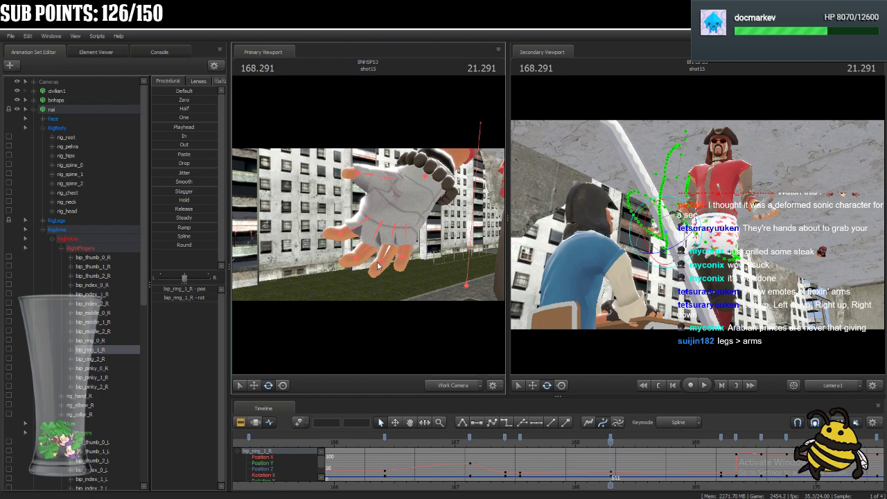
left_click(383, 264, "ctrl")
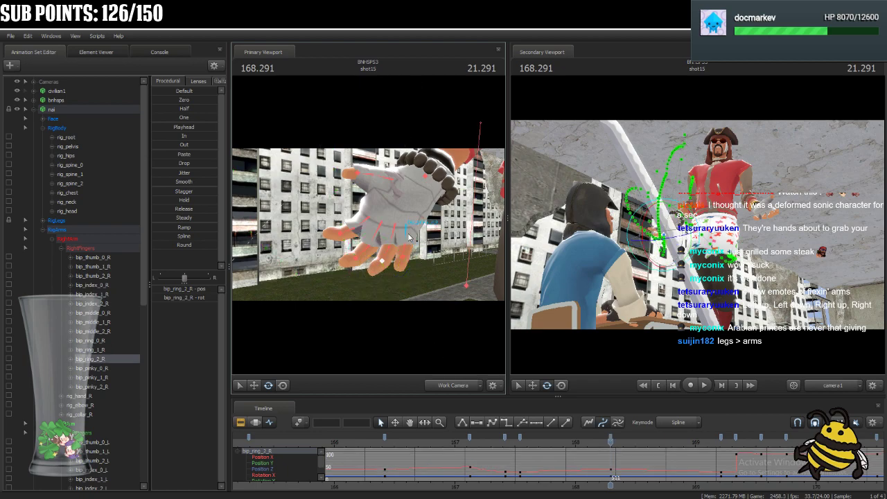
Rotate nai's right pinky joints bip_pinky_0_R and bip_pinky_2_R and the right thumb joints bip_thumb_0_R and bip_thumb_2_R at 168.291.
left_click(389, 239, "ctrl")
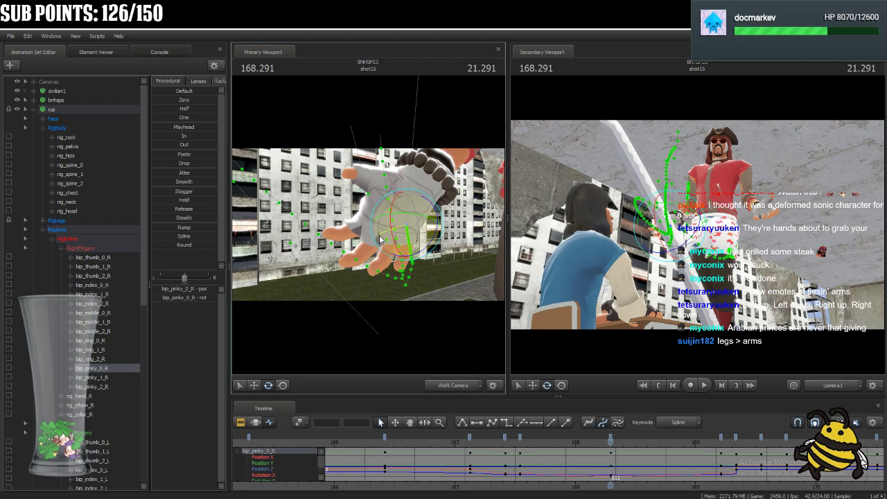
left_click(407, 265, "ctrl")
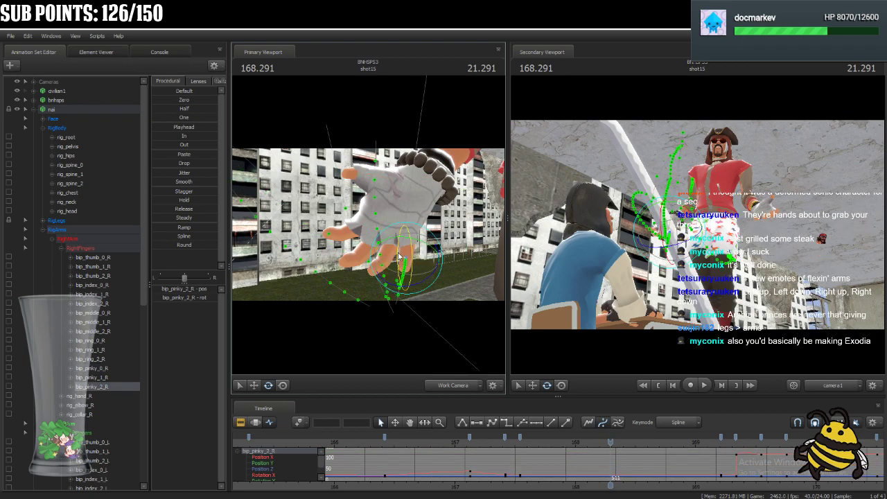
left_click(407, 175, "ctrl")
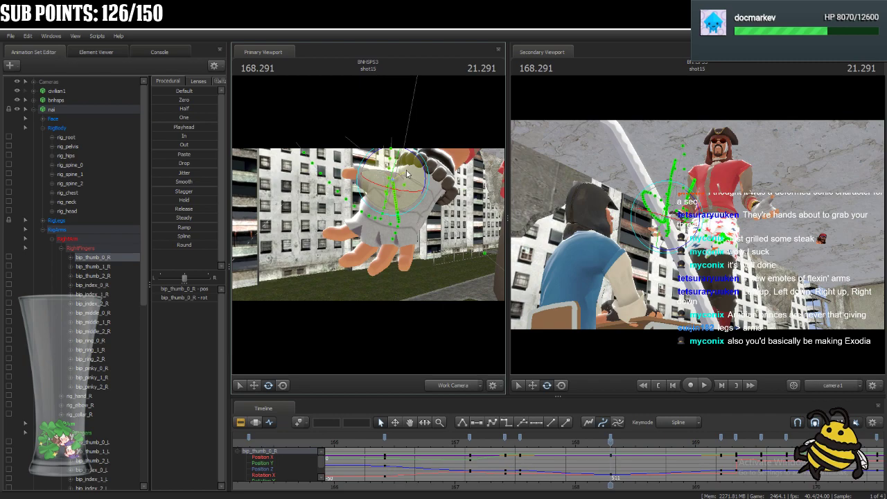
left_click(361, 186, "ctrl")
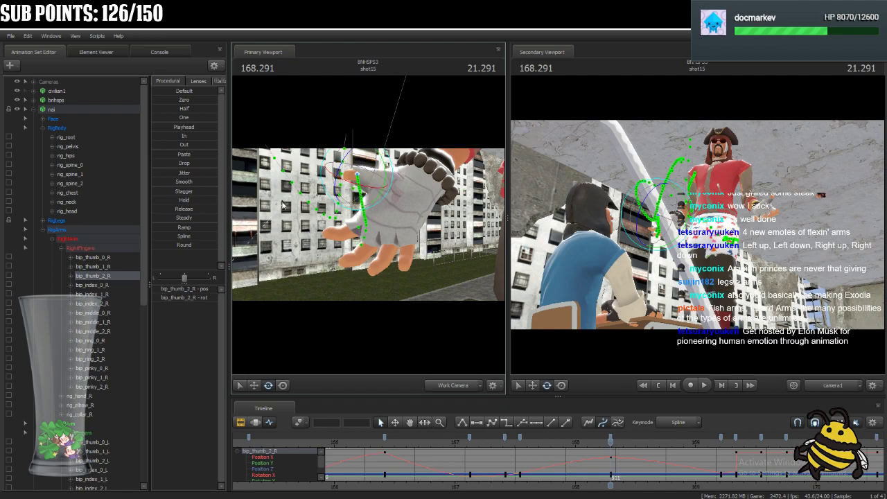
Compare nai's whole pose at 168.291 and 169.208 by scrubbing between the two times.
left_click(84, 110)
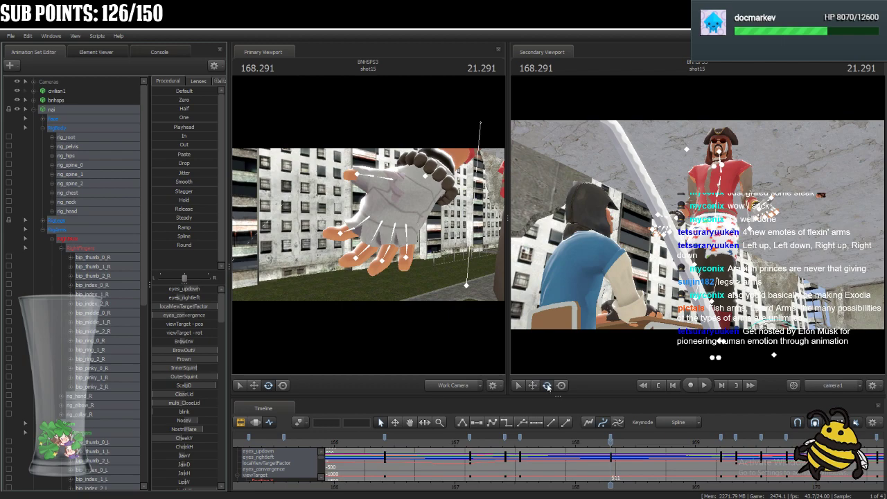
left_click(611, 441)
left_click_drag(612, 442, 723, 456)
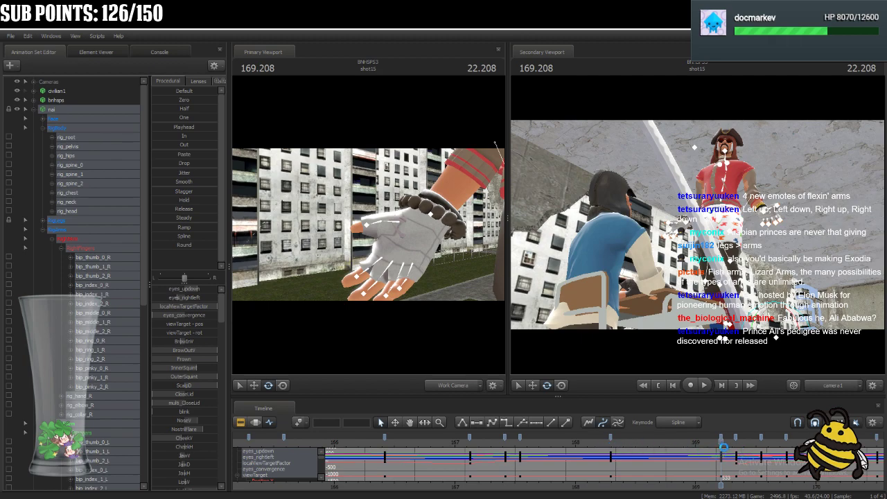
left_click_drag(678, 452, 610, 486)
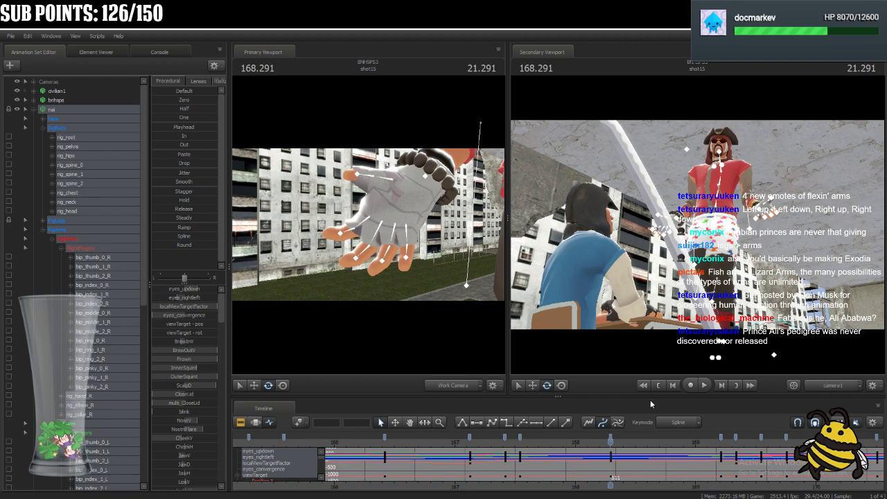
Move nai's right hand (rig_hand_R) outward from the body at 168.291.
left_click_drag(429, 268, 414, 186)
key("s")
key("a")
left_click(430, 199)
left_click(438, 197, "ctrl")
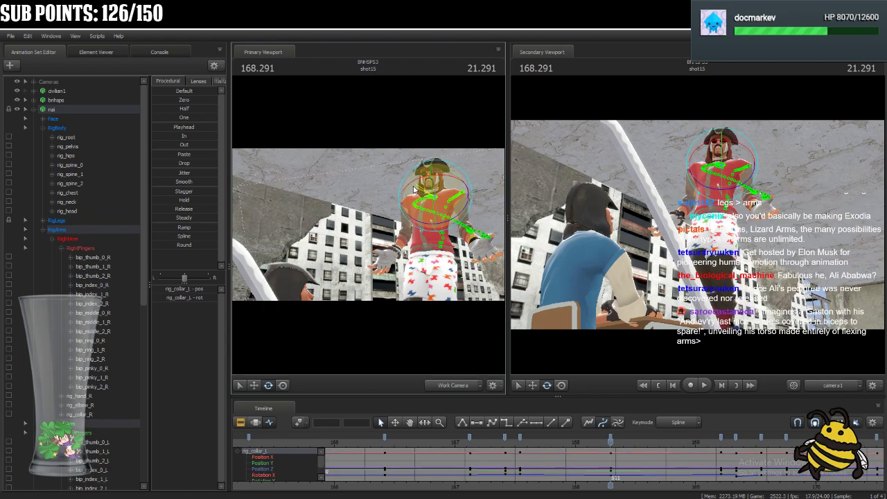
left_click(397, 256, "ctrl")
left_click(282, 386)
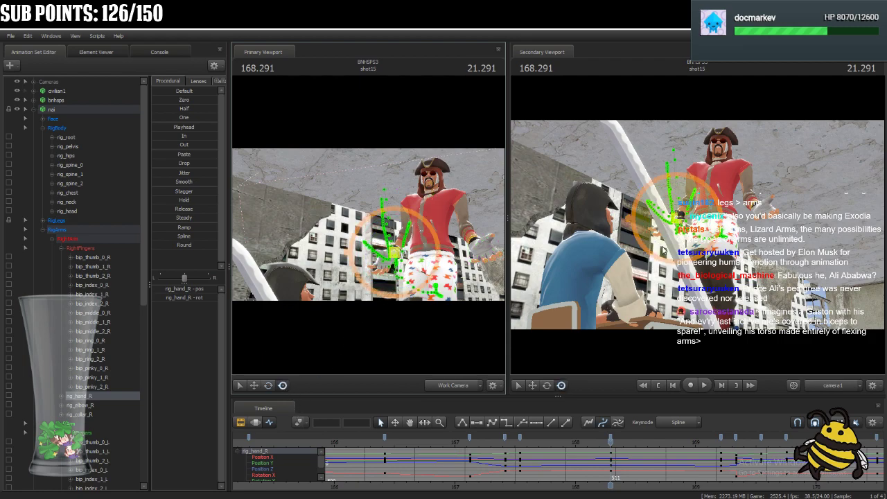
key("w")
left_click_drag(388, 278, 447, 298)
mouse_move(368, 226)
left_mouse_down()
mouse_move(326, 228)
mouse_move(392, 226)
mouse_move(365, 239)
left_mouse_up()
left_click(285, 386)
left_click_drag(663, 223, 663, 216)
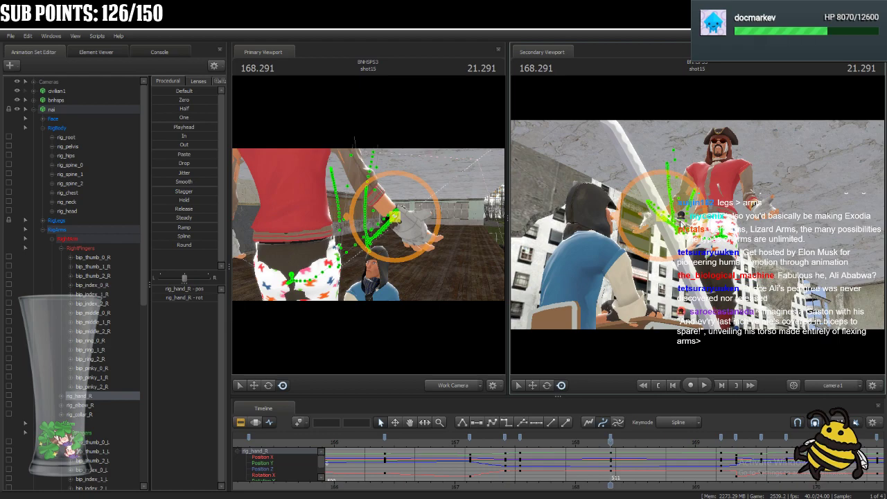
left_click_drag(395, 217, 415, 208)
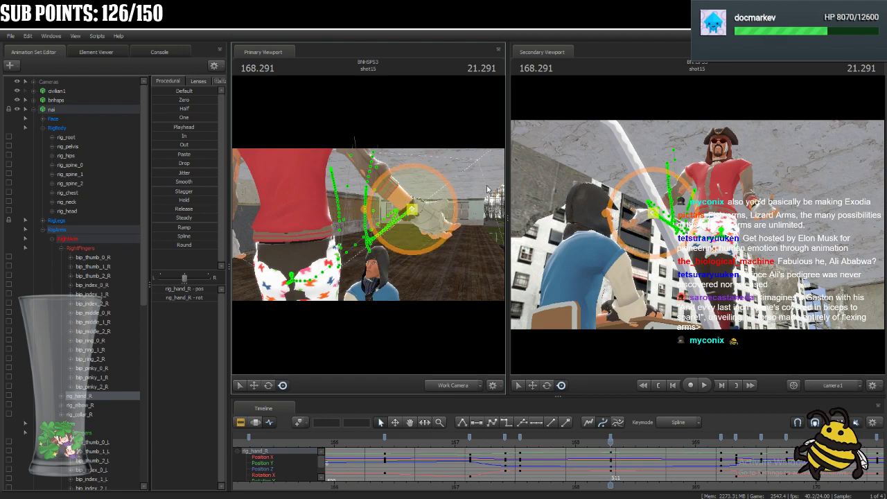
Reposition nai's left hand (rig_hand_L) at 168.291 and check the left elbow.
left_click(759, 210)
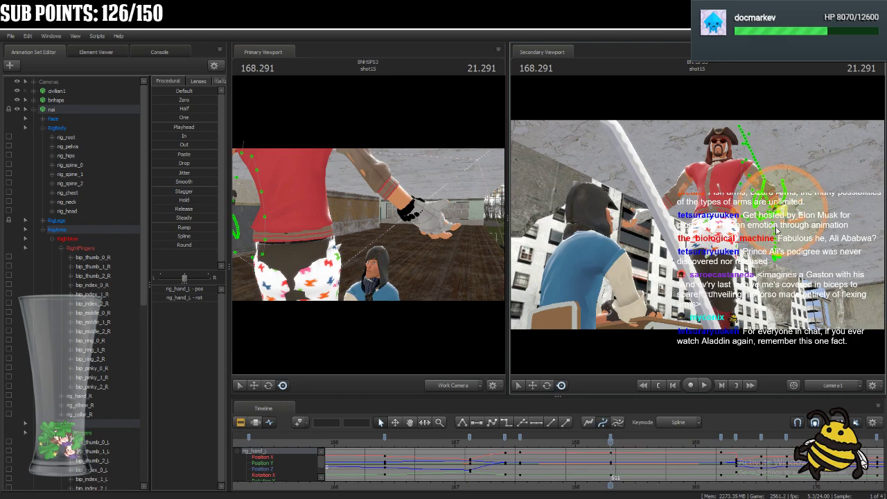
left_click(763, 194, "ctrl")
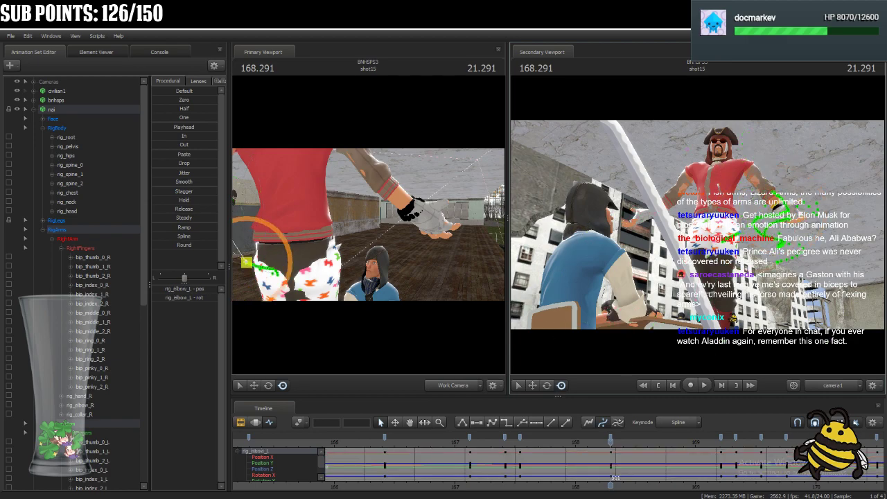
left_click(782, 209)
left_click_drag(369, 230, 368, 231)
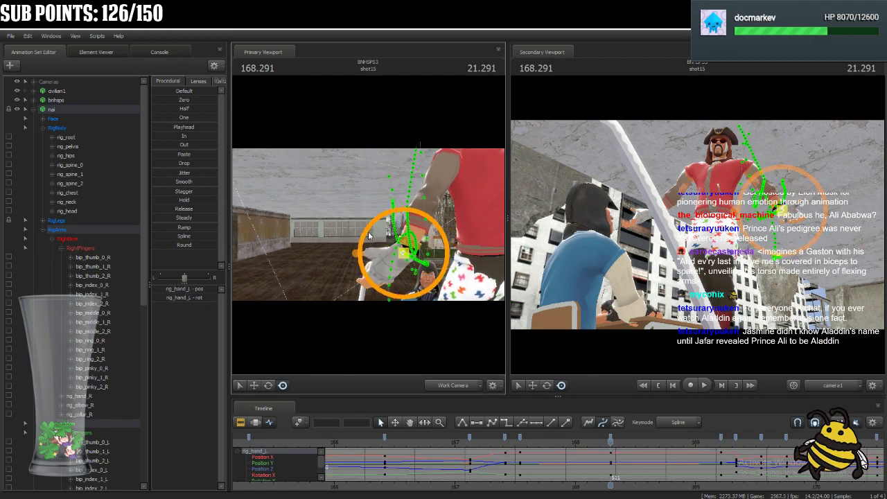
left_click_drag(414, 256, 414, 255)
left_click(750, 233, "ctrl")
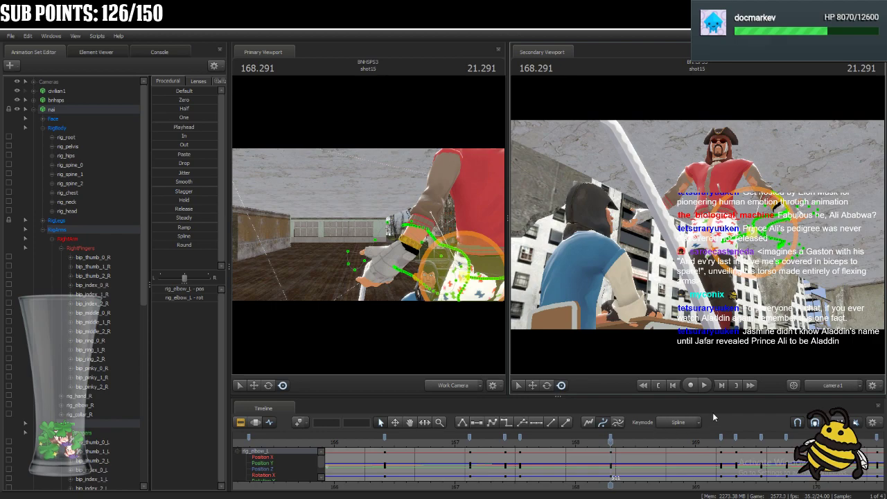
Go forward to 168.541 with nai's full rig selected and shift rig_pelvis slightly there.
left_click(83, 110)
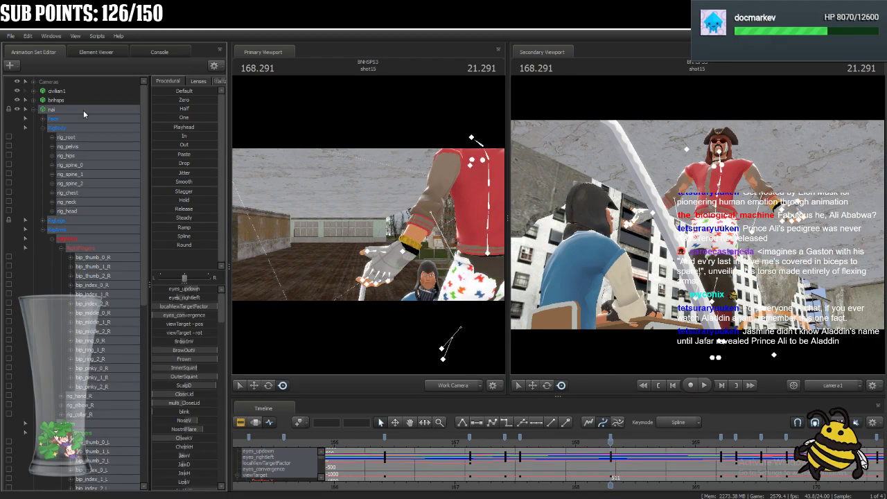
key("Right")
key("Right")
key("Right")
key("Right")
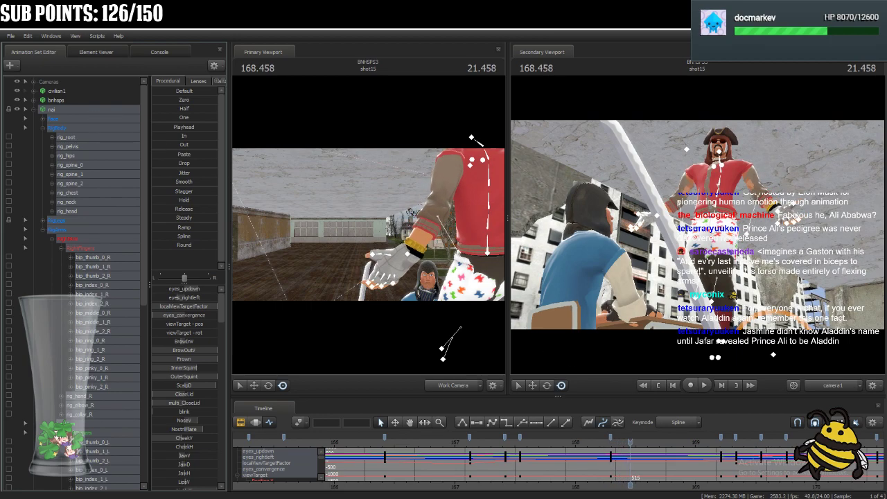
key("Right")
key("Right")
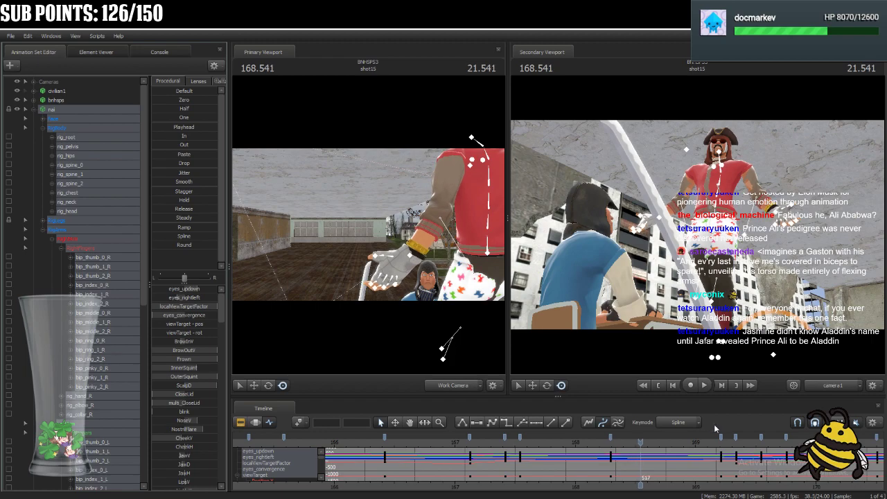
left_click(719, 217)
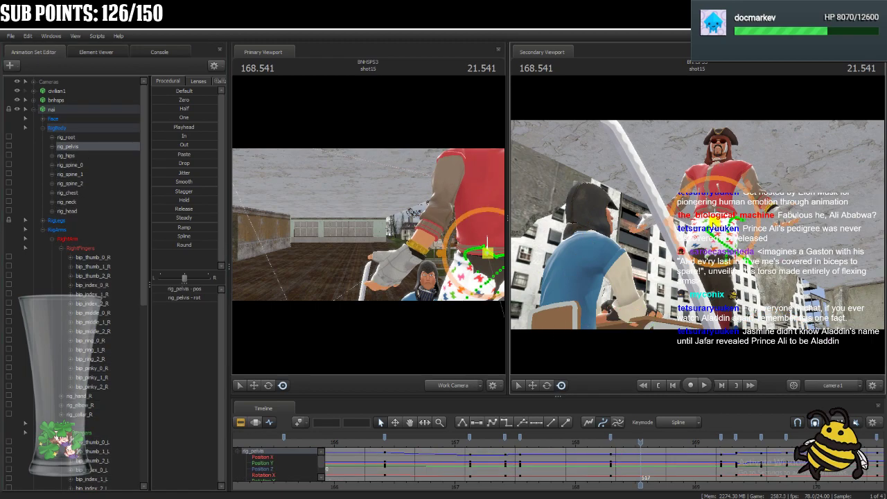
left_click_drag(714, 219, 716, 223)
Rotate nai's spine controls rig_spine_0, rig_spine_1 and rig_spine_2 slightly at 168.541.
key("ctrl")
left_click(717, 208, "ctrl")
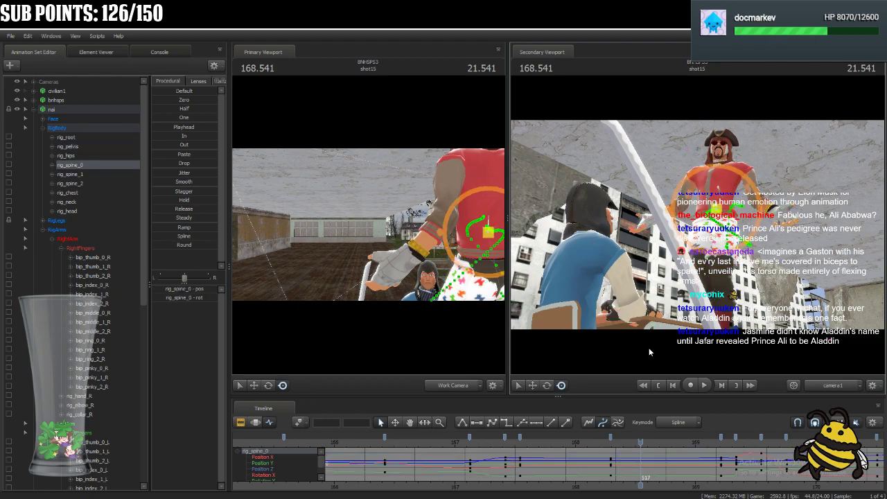
left_click(547, 386)
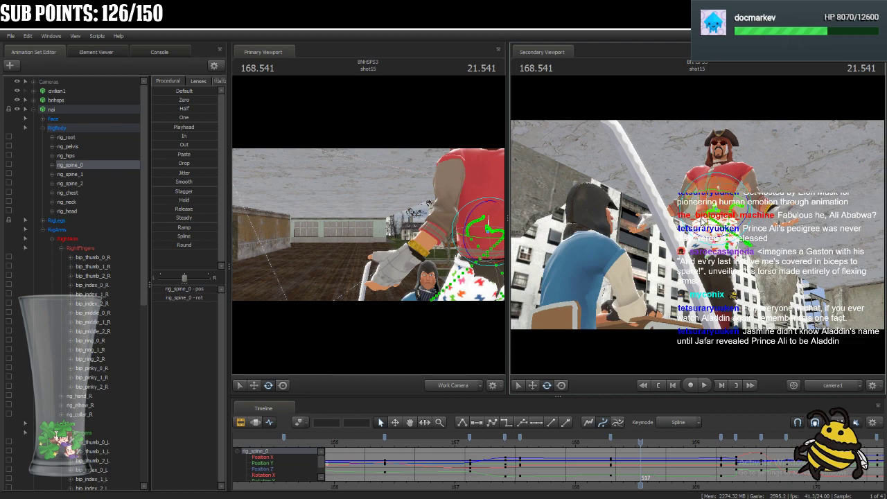
key("ctrl")
left_click(719, 191, "ctrl")
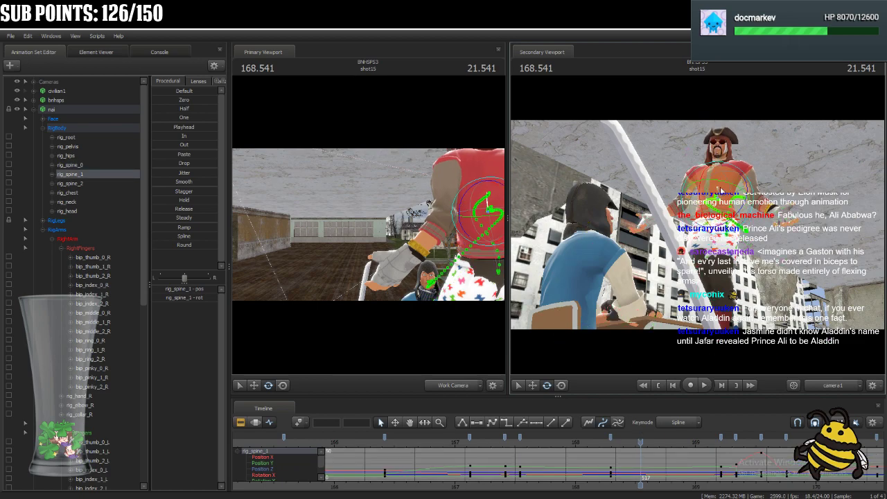
left_click(723, 182, "ctrl")
left_click_drag(710, 192, 696, 191)
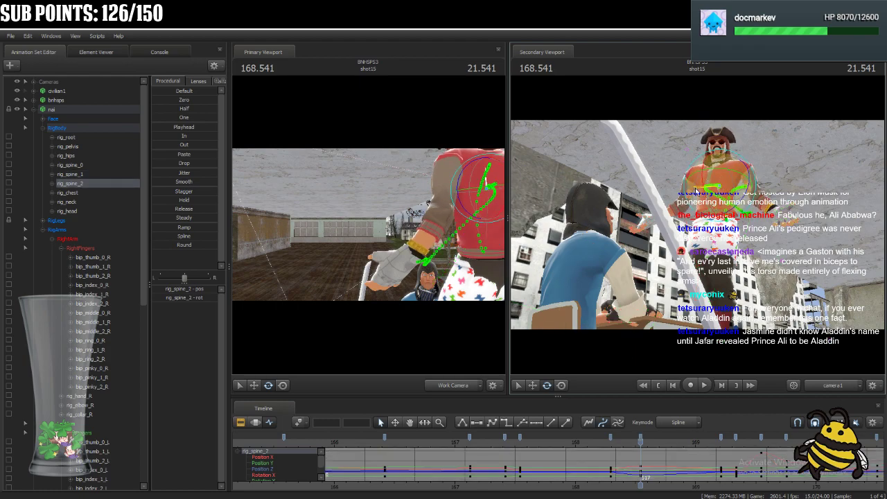
Rotate nai's chest, neck and head at 168.541 to follow the spine.
left_click(708, 195, "ctrl")
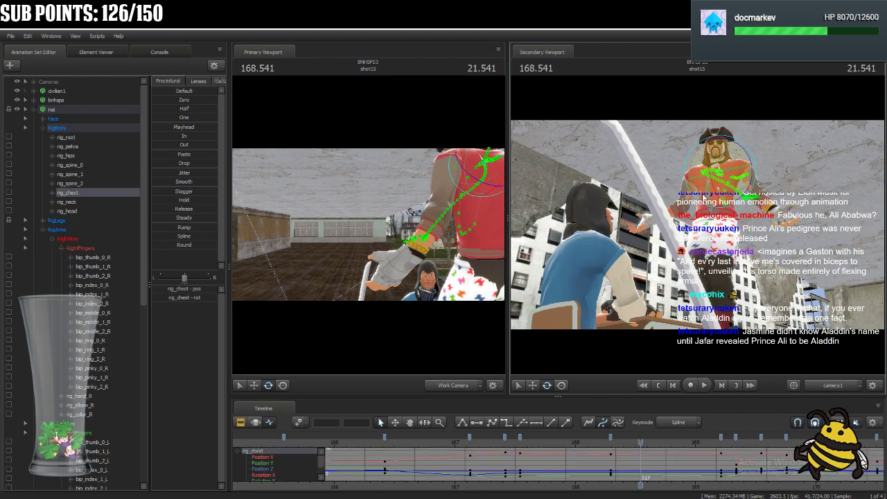
left_click_drag(700, 186, 727, 186)
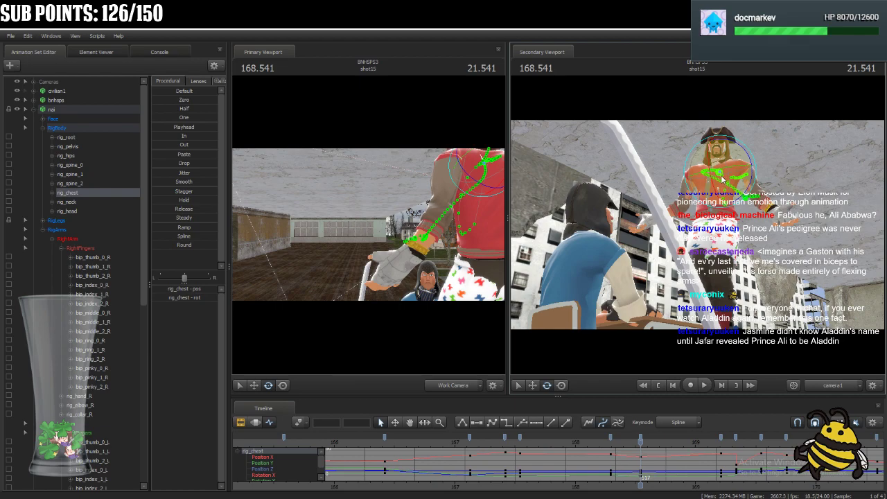
left_click(719, 159, "ctrl")
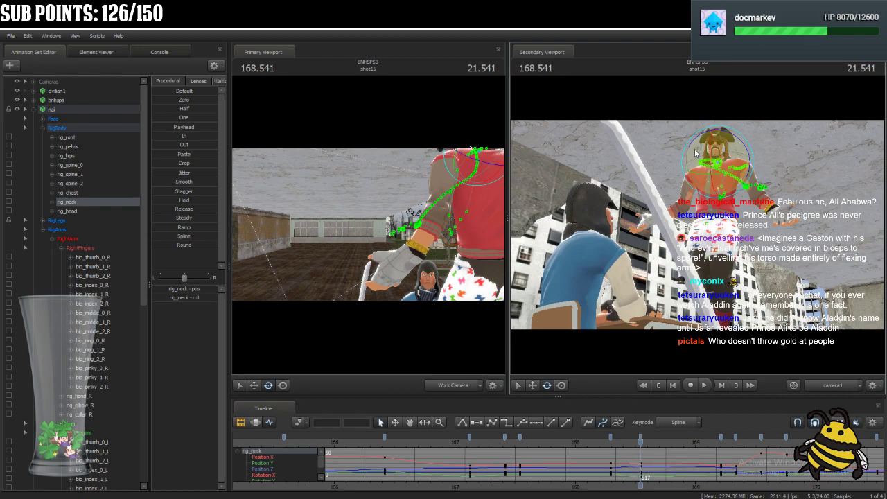
left_click(725, 160, "ctrl")
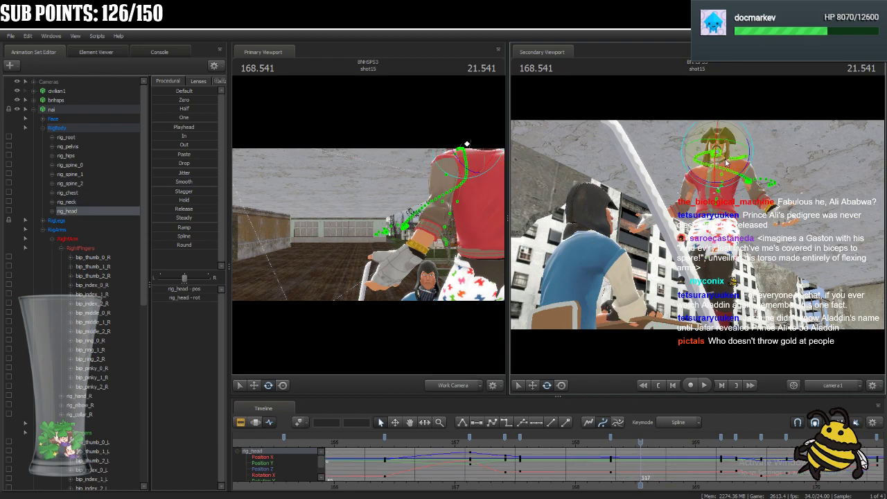
Rotate nai's right and left collars (rig_collar_R and rig_collar_L) at 168.541.
left_click(710, 169, "ctrl")
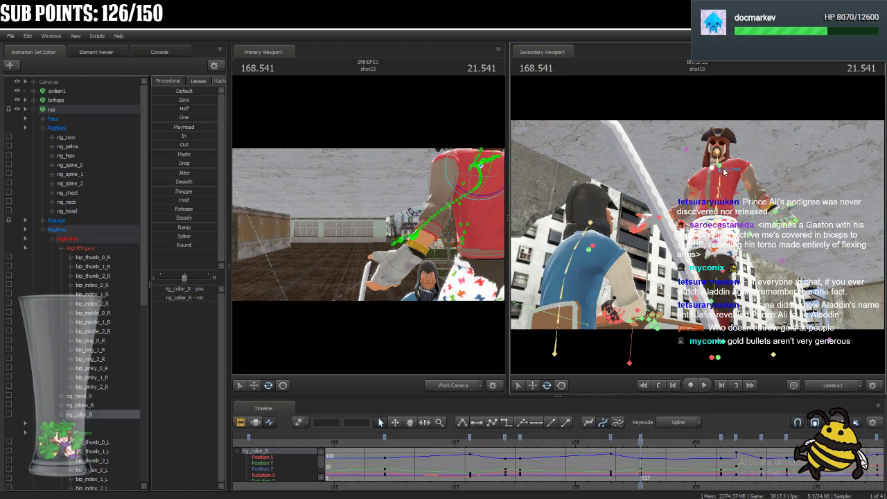
left_click(724, 171, "ctrl")
left_click_drag(698, 165, 701, 164)
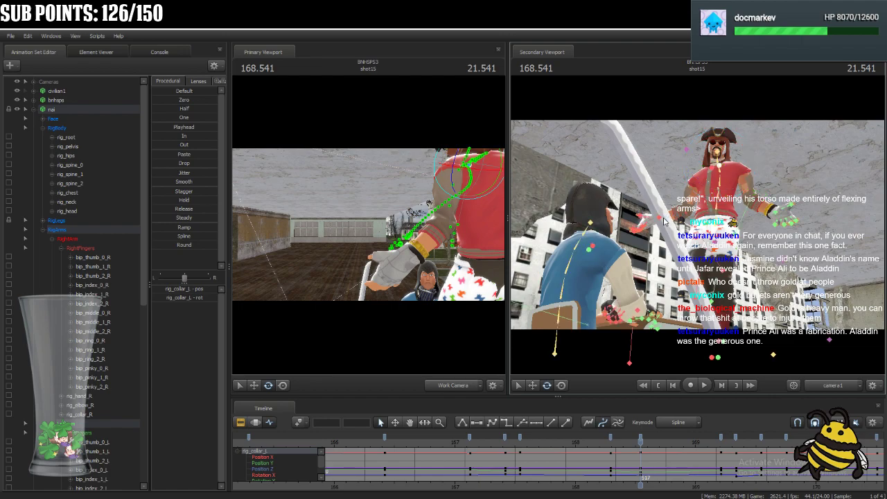
Reposition nai's right hand (rig_hand_R) at 168.541, adjusting it from both the shot camera and work camera.
left_click(641, 219)
left_click_drag(651, 208, 634, 206)
left_click_drag(435, 257, 486, 256)
left_click_drag(402, 310, 351, 316)
left_click(285, 386)
left_click_drag(427, 247, 393, 247)
Reposition nai's hips (rig_hips) and right hand (rig_hand_R) slightly at 168.541.
left_click(720, 230, "ctrl")
left_click_drag(719, 228, 721, 226)
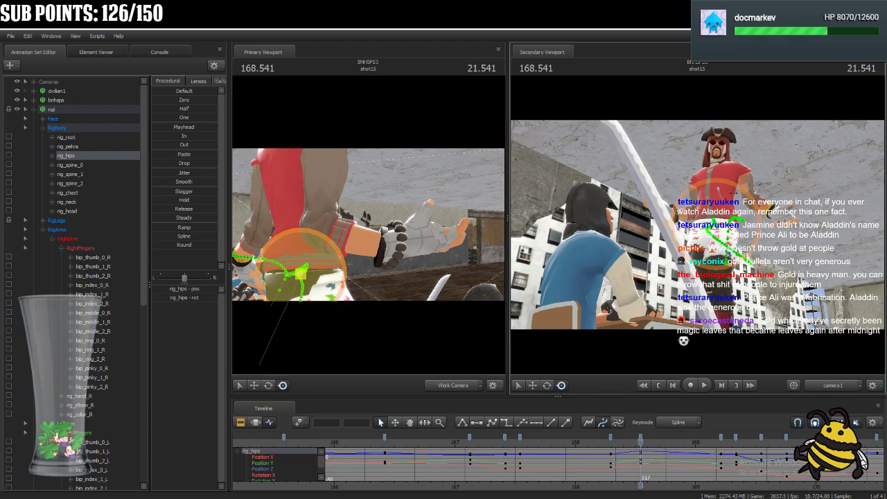
key("ctrl")
left_click(674, 214, "ctrl")
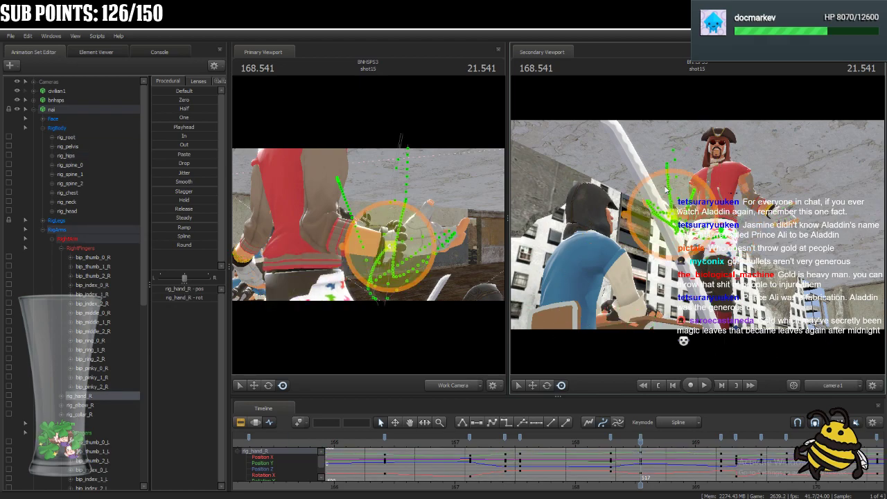
Adjust nai's left hand (rig_hand_L) and left elbow (rig_elbow_L) at 168.541, using both the work camera and shot camera.
left_click(781, 215, "ctrl")
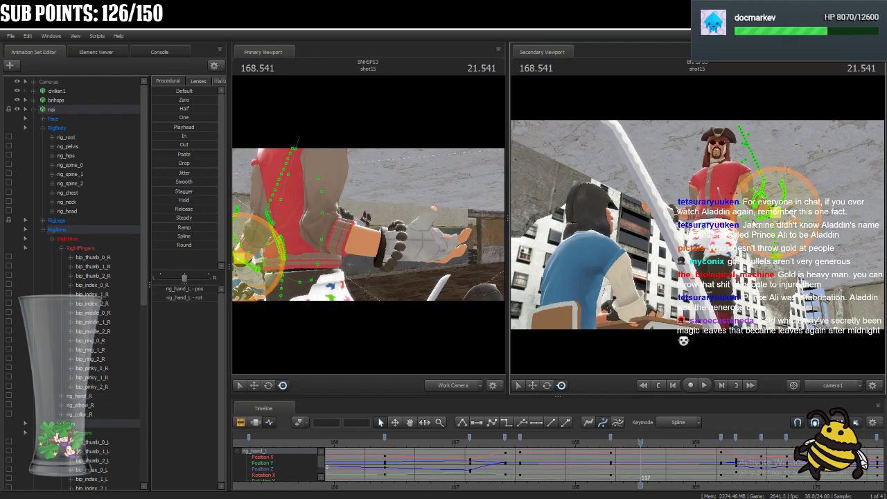
left_click_drag(487, 244, 402, 221)
key("d")
left_click(340, 282, "ctrl")
left_click_drag(339, 282, 370, 281)
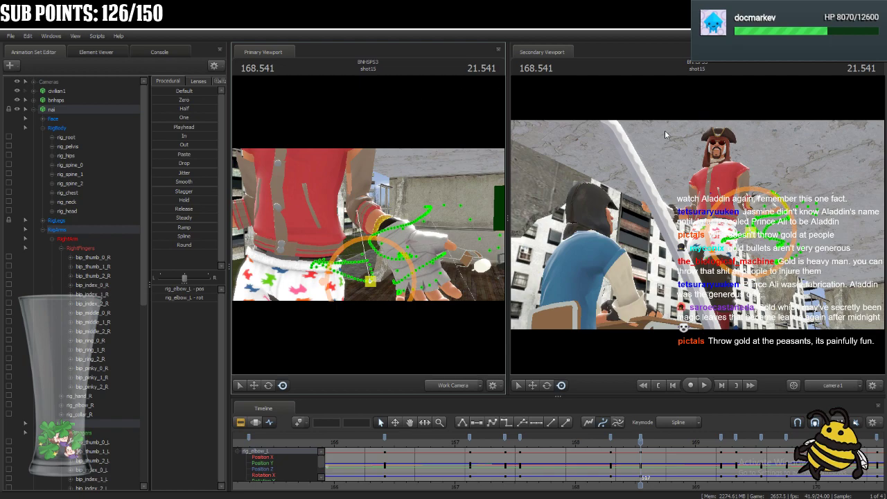
left_click(759, 202)
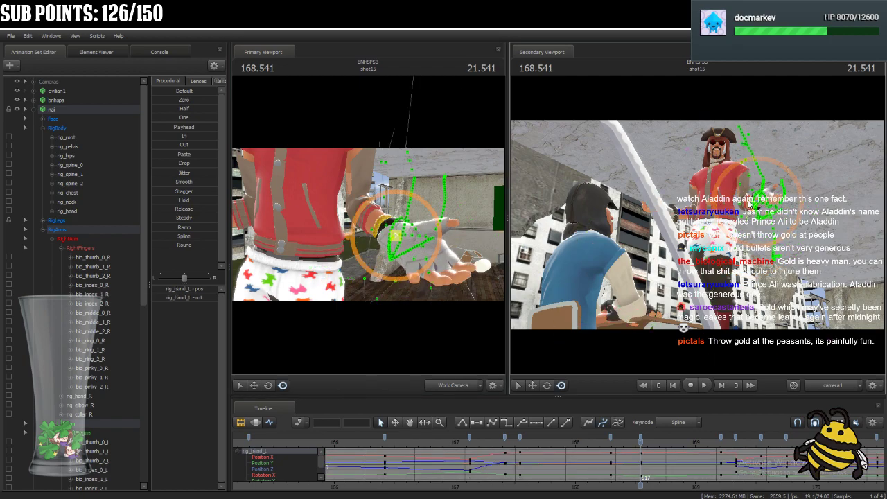
left_click_drag(759, 200, 755, 202)
key("ctrl")
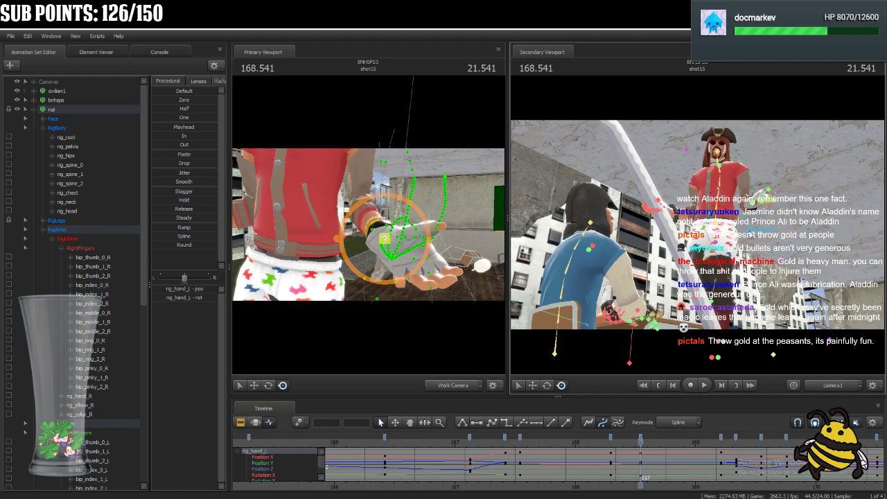
left_click(751, 234, "ctrl")
left_click_drag(751, 234, 718, 229)
Shift nai's pelvis (rig_pelvis) slightly at 168.541 as seen from the shot camera.
left_click(717, 227, "ctrl")
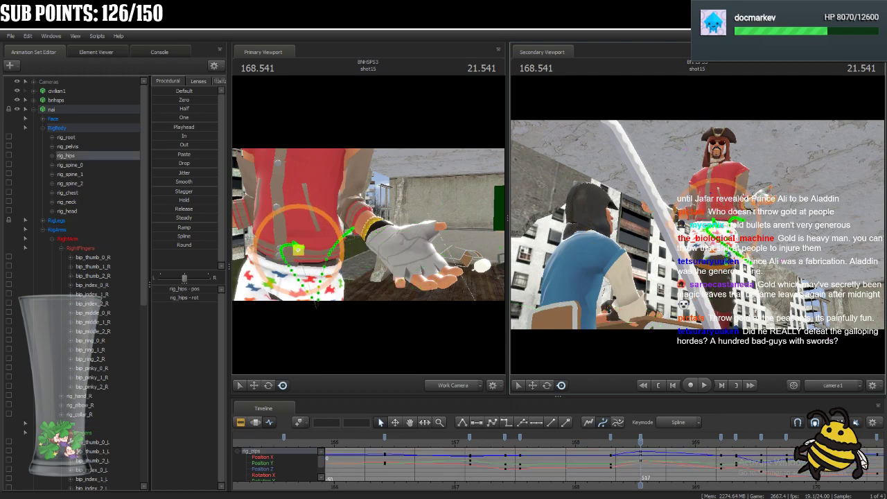
left_click(717, 226, "ctrl")
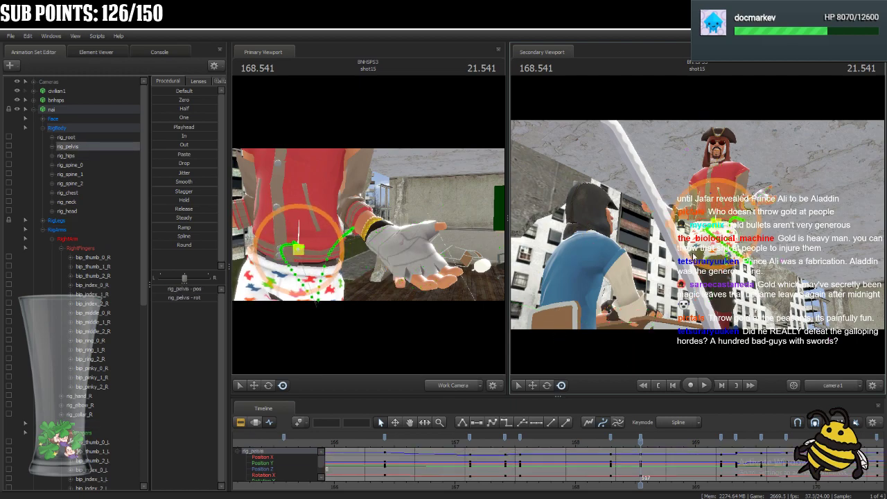
left_click_drag(717, 226, 723, 218)
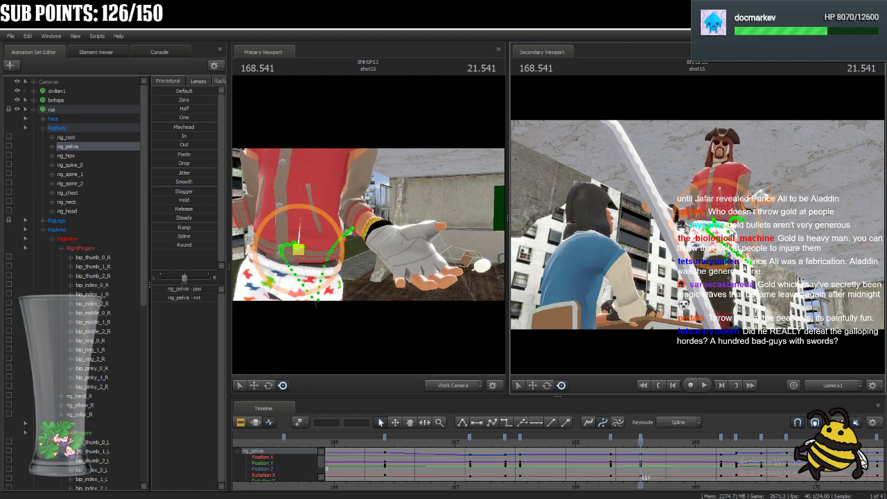
Adjust nai's spine controls rig_spine_0, rig_spine_1 and rig_spine_2 at 168.541 to follow the pelvis.
left_click(724, 209, "ctrl")
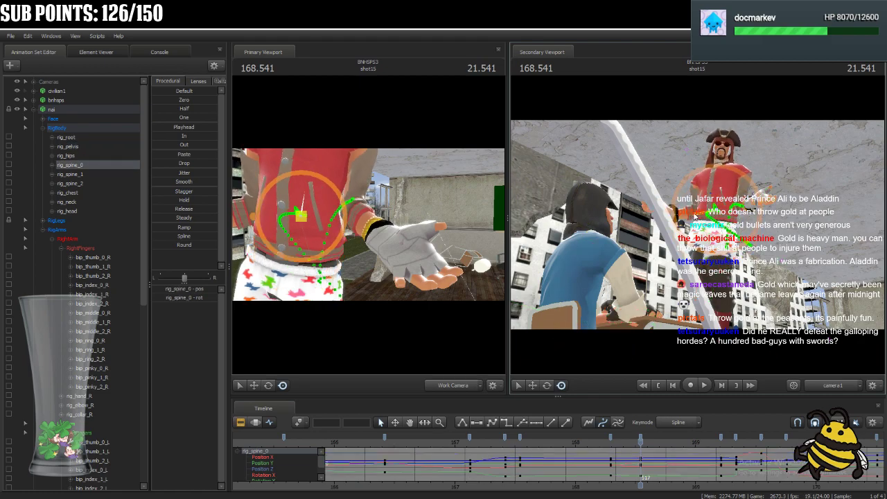
left_click(721, 189, "ctrl")
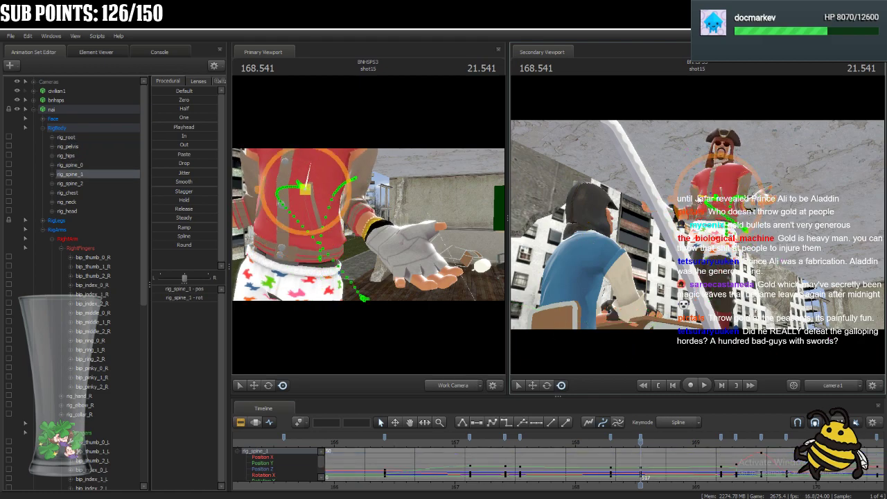
left_click(723, 182, "ctrl")
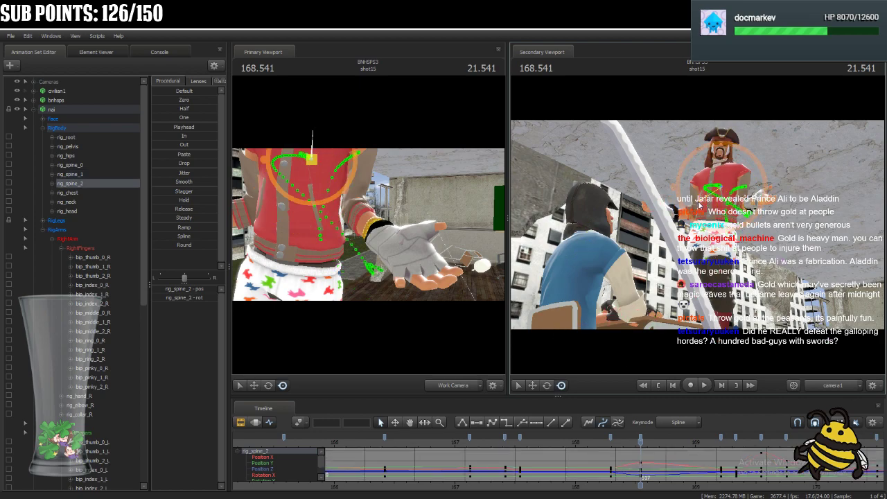
Tilt nai's neck (rig_neck) and head (rig_head) at 168.541 in the shot camera view.
key("ctrl")
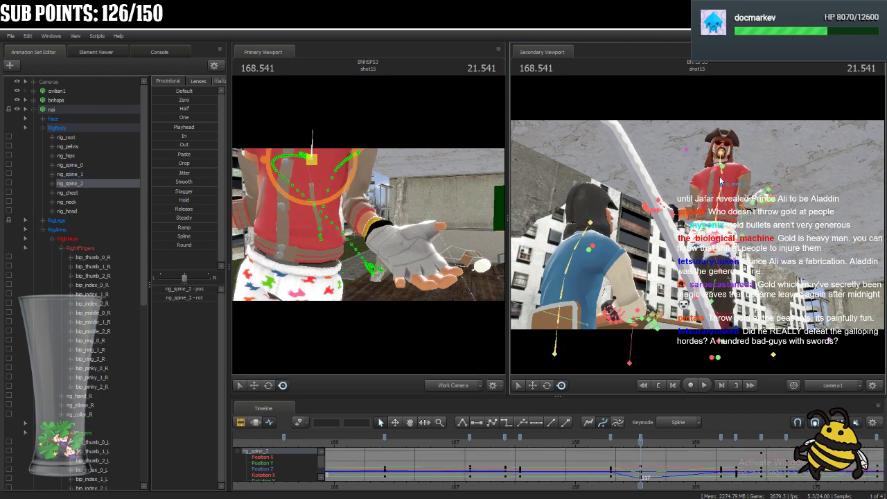
left_click(728, 139, "ctrl")
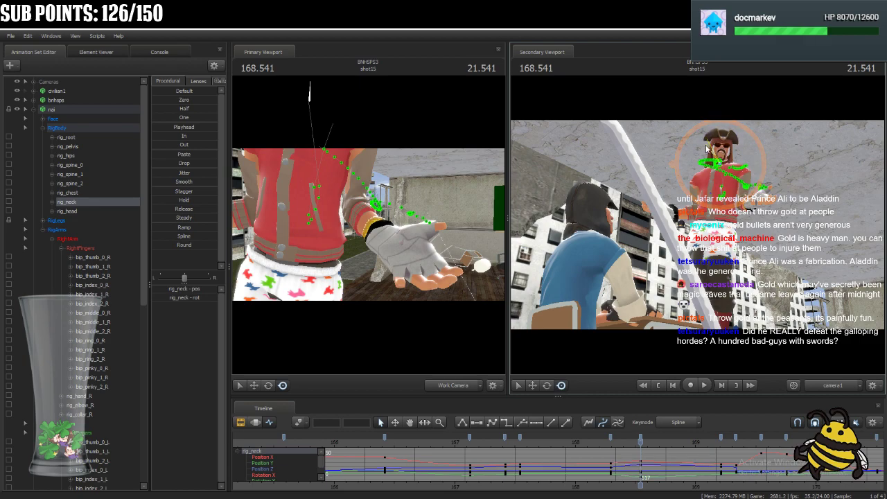
left_click_drag(728, 138, 711, 130)
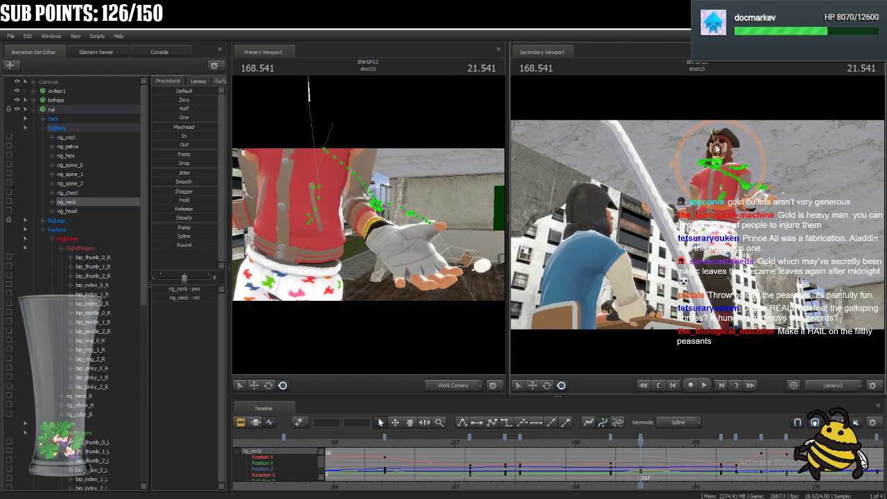
left_click(711, 154, "ctrl")
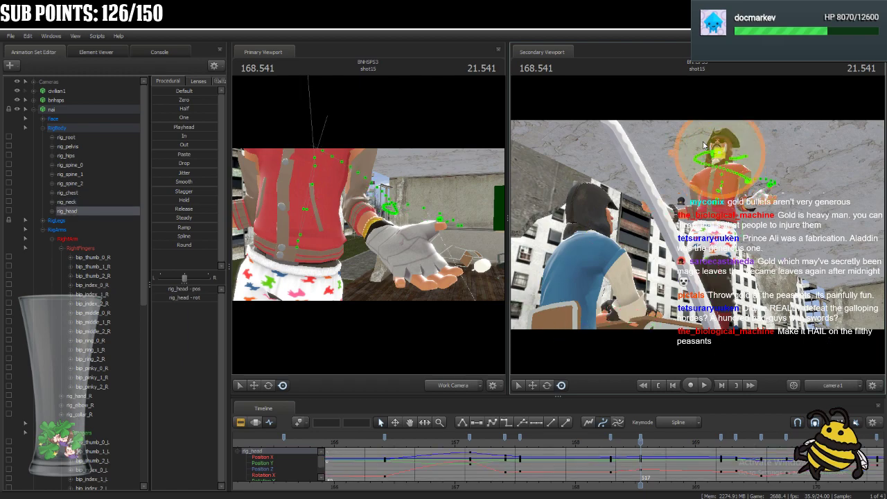
left_click(707, 178, "ctrl")
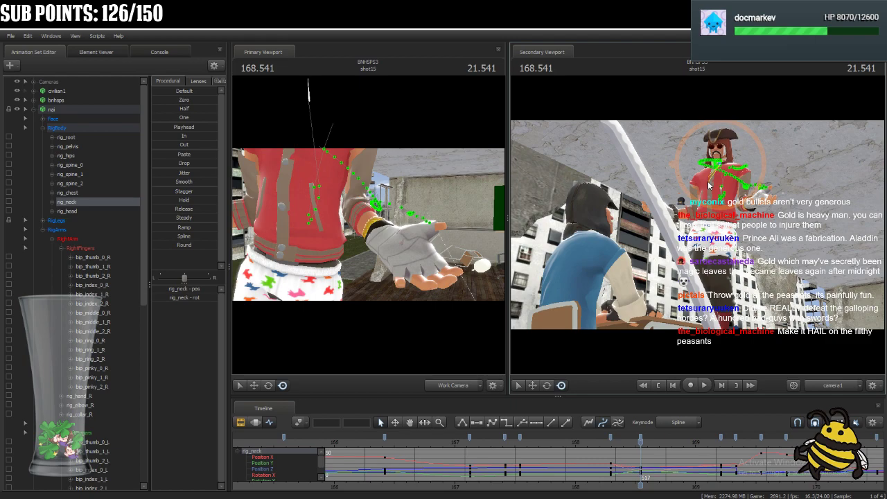
left_click_drag(709, 185, 714, 180)
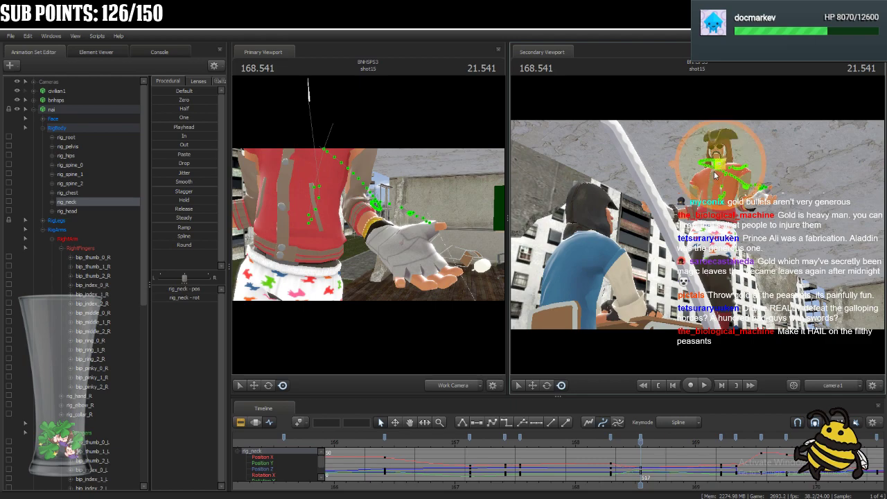
Rotate nai's pelvis (rig_pelvis) and hips (rig_hips) at 168.541 from a full-body work camera view.
left_click_drag(364, 203, 336, 161)
key("s")
key("d")
left_click_drag(381, 215, 369, 225)
key("ctrl")
left_click(375, 234)
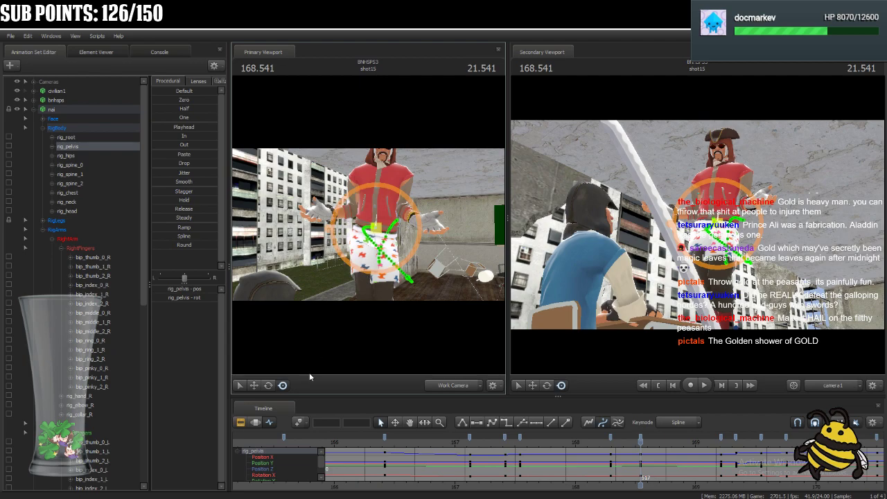
left_click(269, 386)
left_click_drag(400, 247, 400, 243)
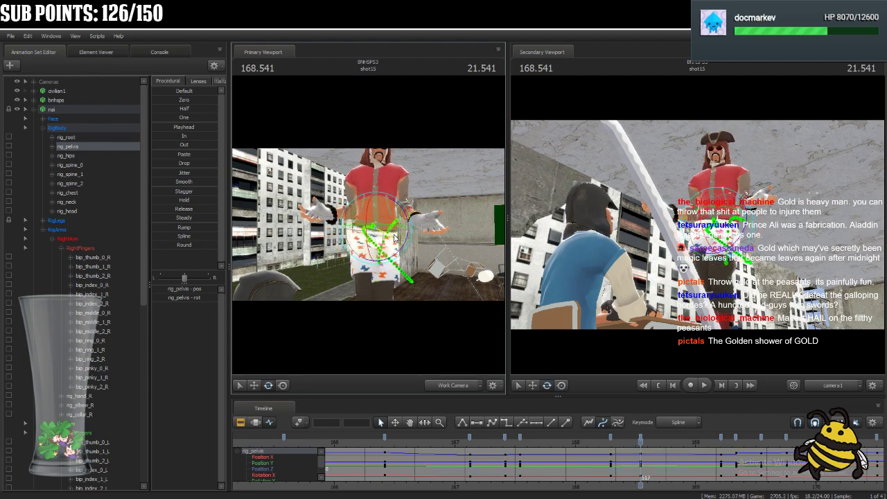
key("ctrl")
left_click(380, 234)
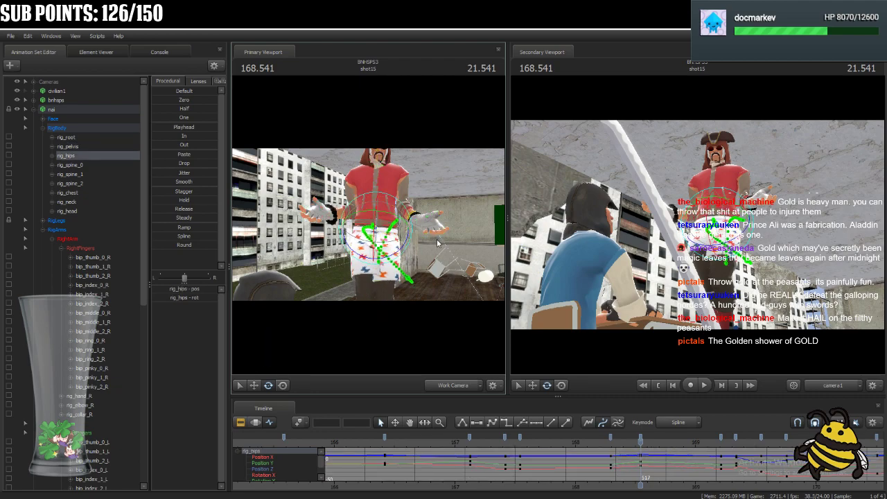
Rotate nai's collars rig_collar_R and rig_collar_L at 168.541.
left_click(714, 174)
left_click_drag(730, 167, 733, 171)
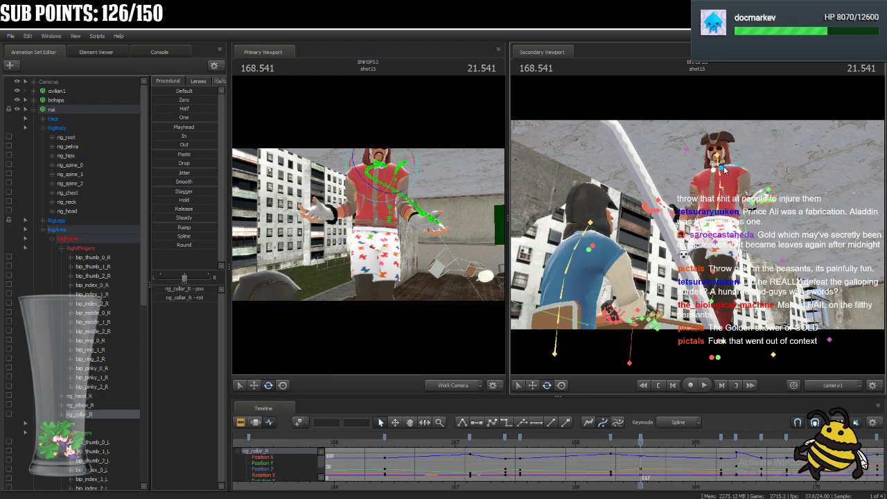
left_click(724, 170)
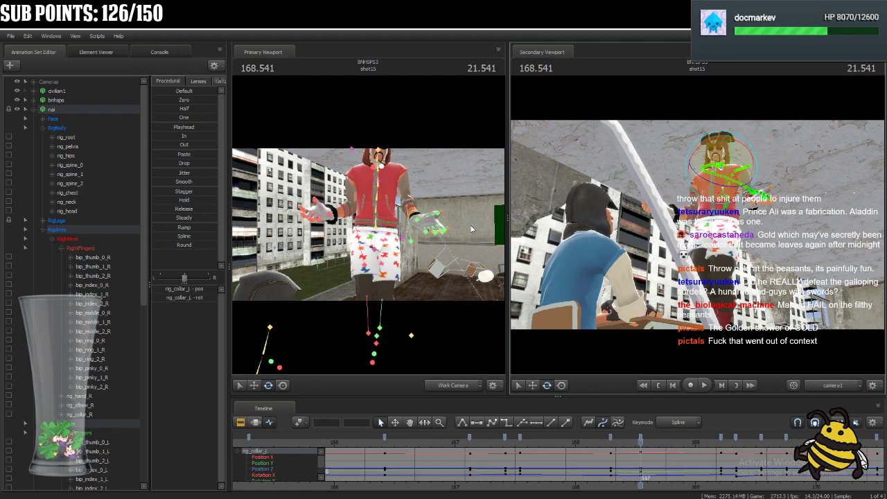
Reposition nai's left hand (rig_hand_L) and right hand (rig_hand_R) at 168.541 to match the rotated torso.
left_click(419, 224, "ctrl")
left_click(284, 385)
key("w")
mouse_move(368, 239)
left_mouse_down()
mouse_move(375, 231)
mouse_move(398, 241)
mouse_move(370, 229)
left_mouse_up()
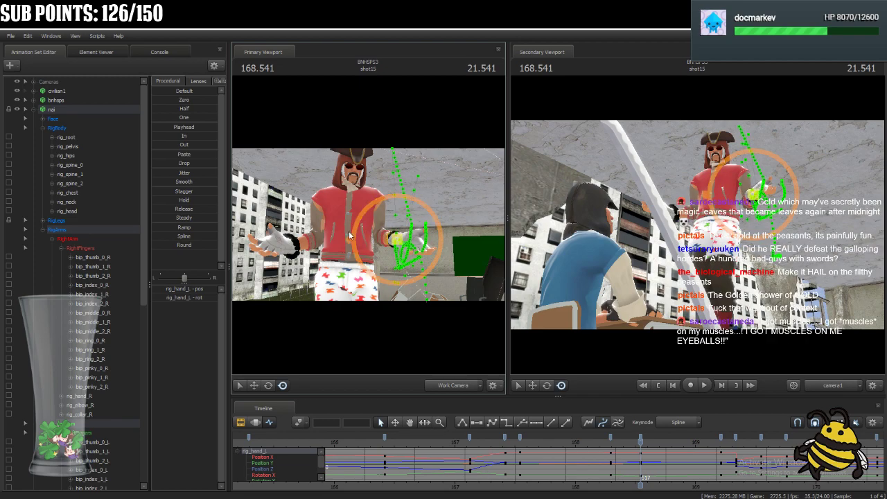
key("ctrl")
left_click(293, 244)
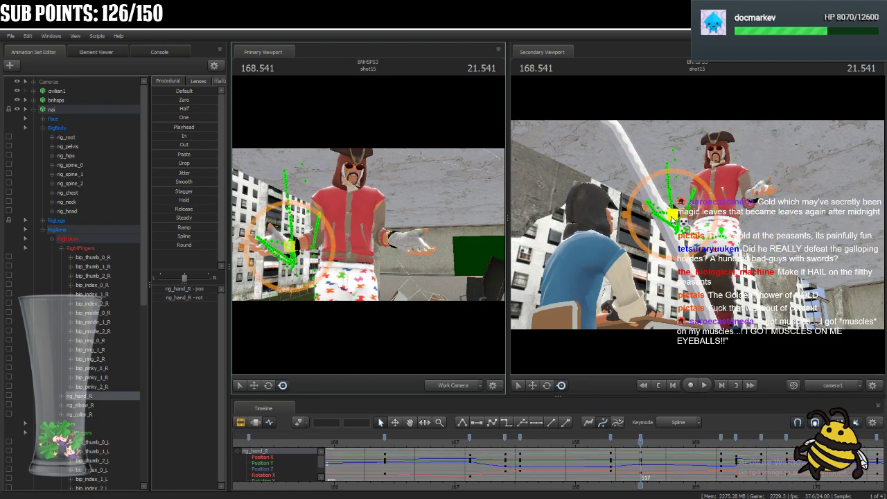
left_click_drag(670, 216, 674, 209)
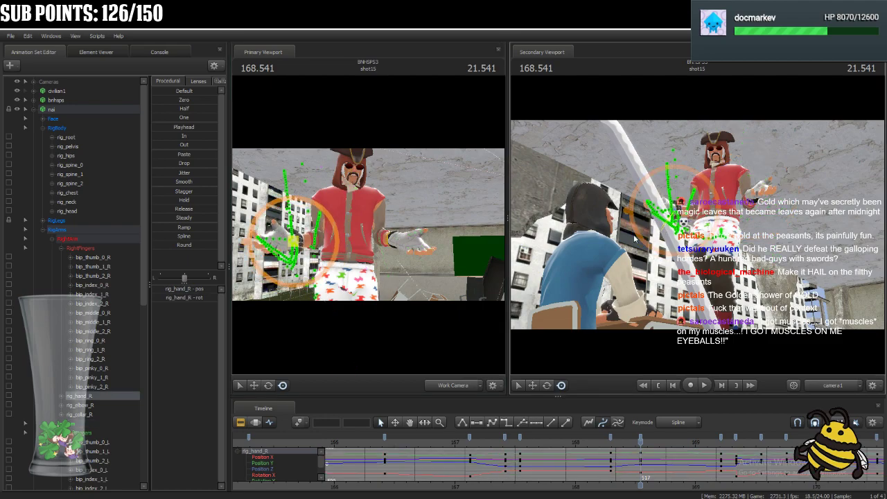
Select all of nai's controls and move the pose key at 168.541 one frame earlier to 168.500.
left_click(83, 110)
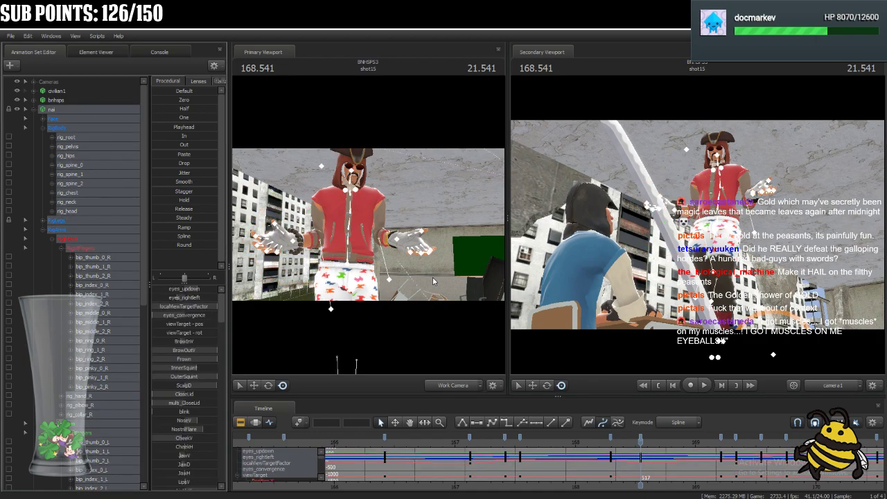
left_click(641, 441)
key("Down")
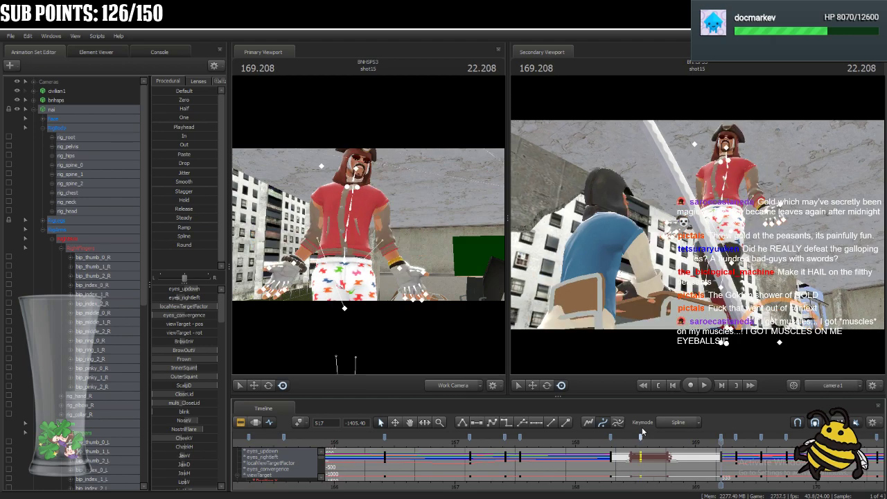
key("Delete")
left_click_drag(722, 459, 634, 487)
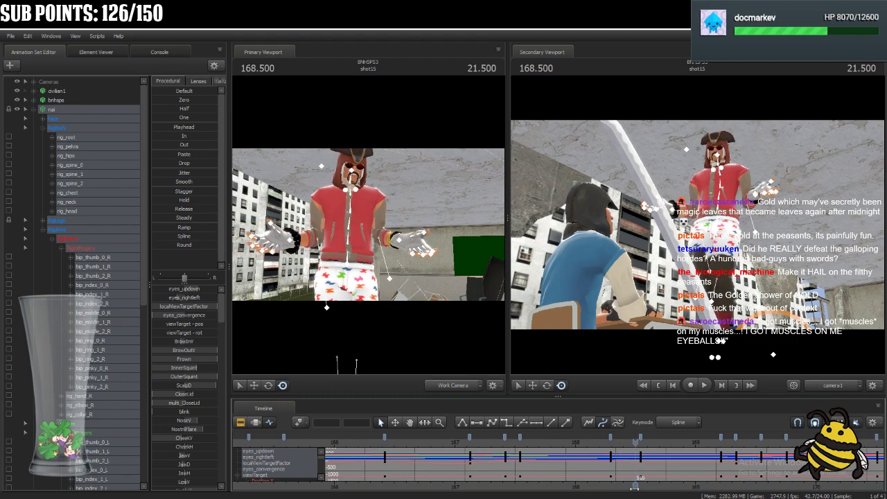
left_click(637, 437)
Step back and forth through the frames between 168.333 and 168.500 to examine nai's pose transition.
key("Left")
key("Left")
key("Left")
key("Left")
key("Left")
key("Right")
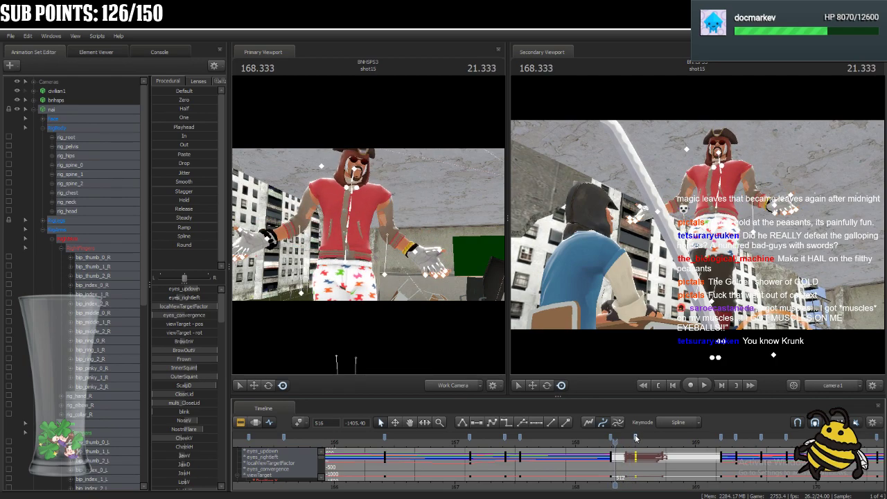
key("Right")
key("Right")
key("Right")
key("Left")
key("Left")
key("Left")
key("Left")
key("Right")
key("Right")
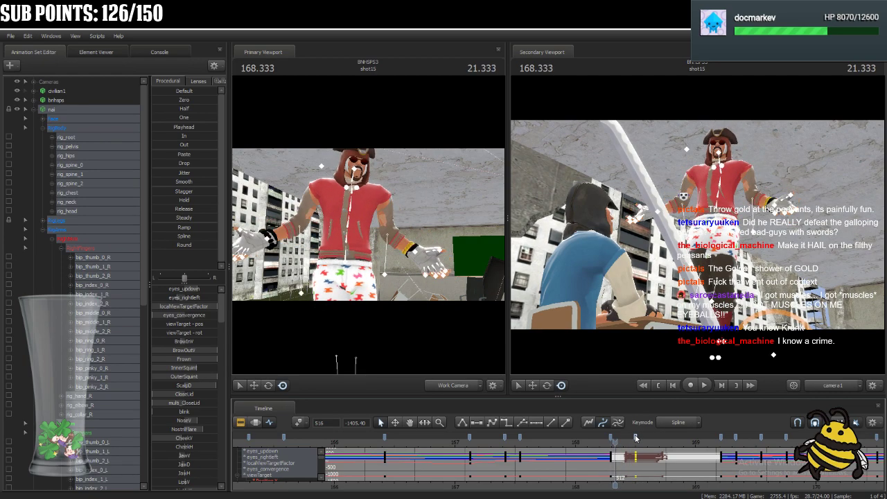
key("Right")
key("Right")
key("Right")
key("Right")
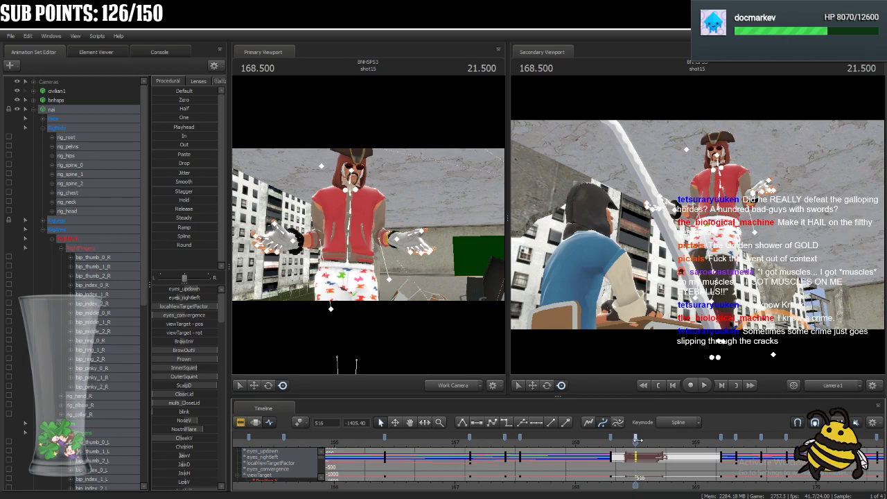
Play back shot15 from before nai's hand gestures and switch the timeline to the clip view to review the motion.
left_click_drag(635, 442, 503, 491)
scroll(695, 462, "down", 4)
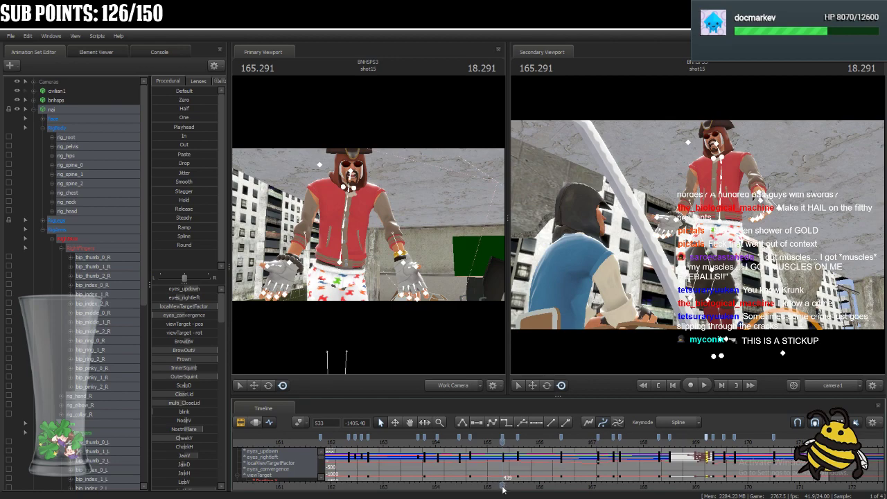
left_click(503, 439, "shift")
key("space")
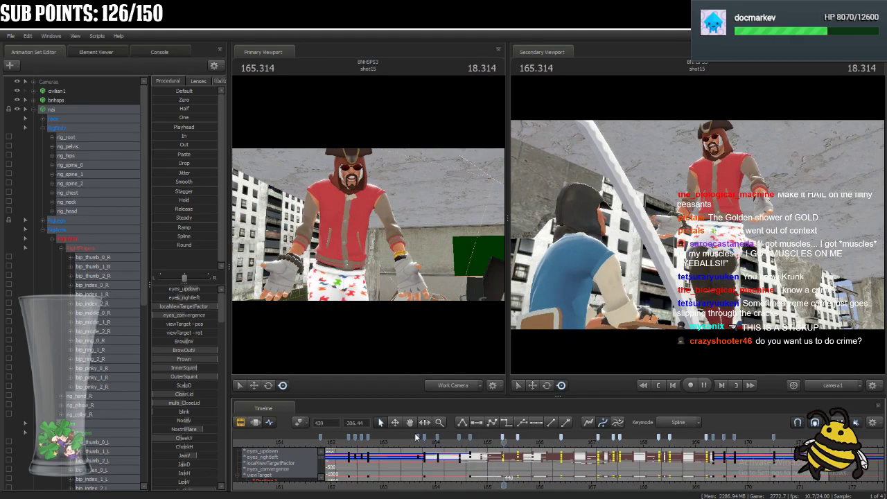
key("ctrl+1")
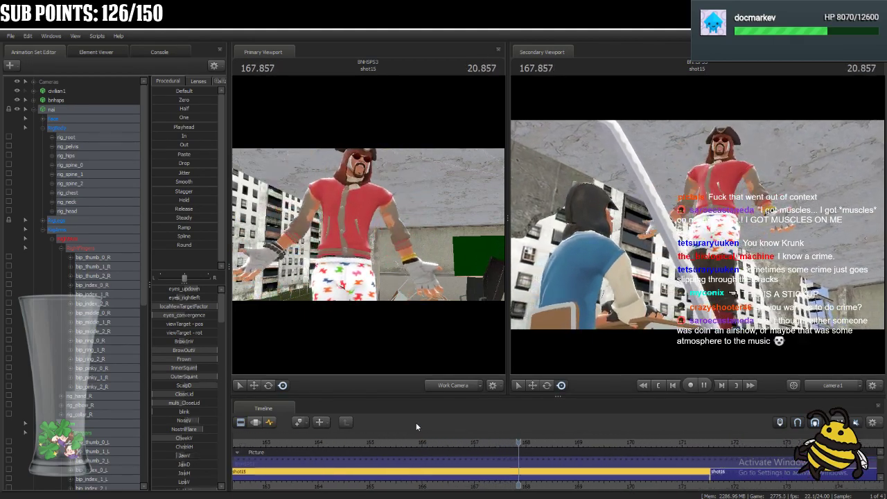
Stop playback, bring up nai's curves in the graph editor, select the keys from about 169.2 to 170.5 and replay that section.
key("space")
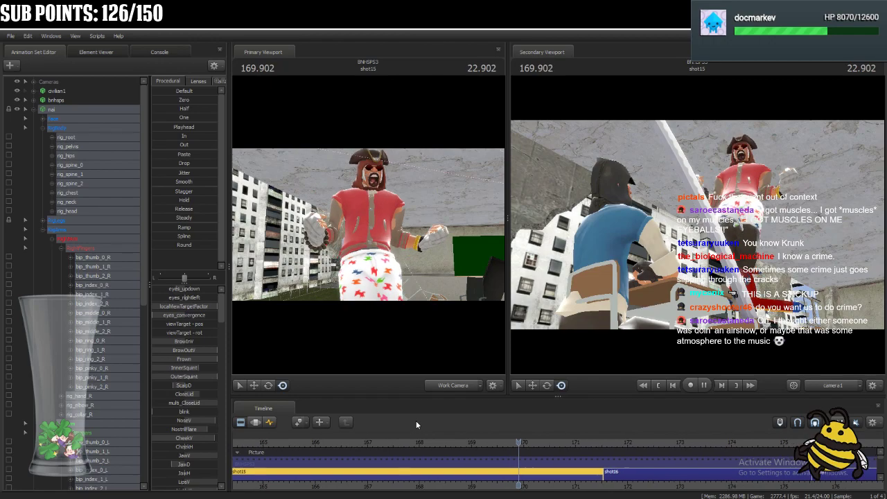
key("ctrl+3")
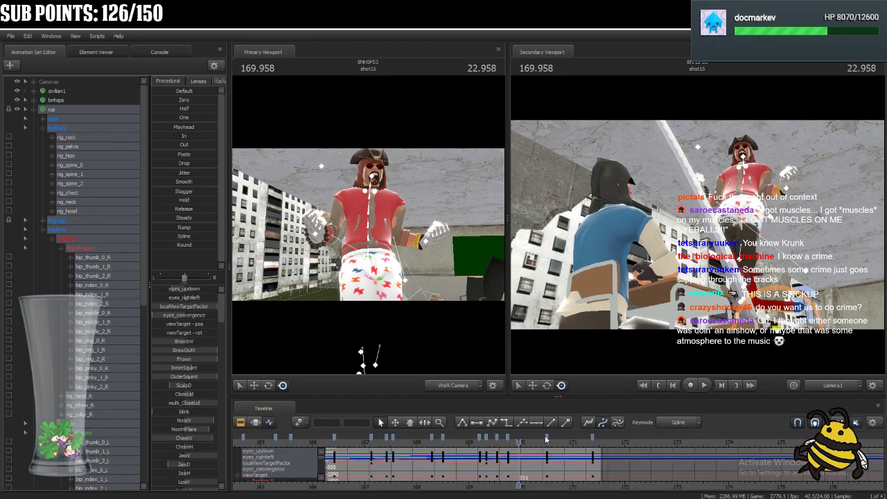
left_click(547, 437)
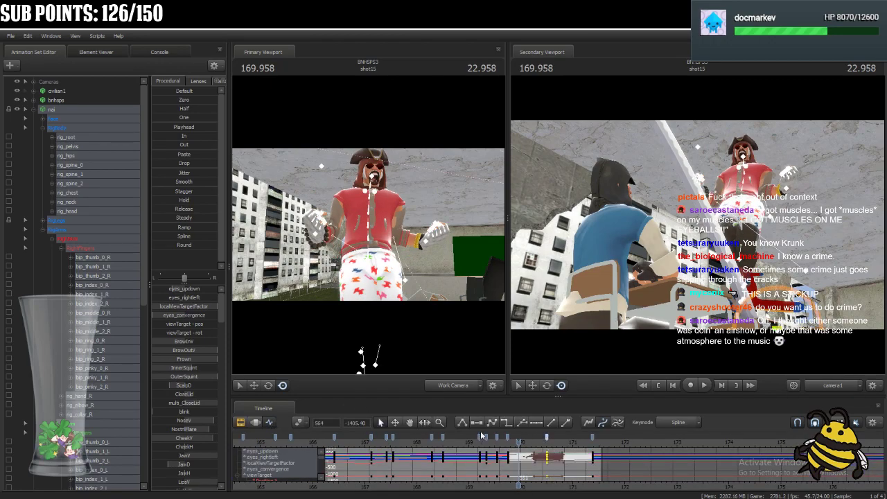
left_click(481, 437, "shift")
left_click(463, 447)
key("space")
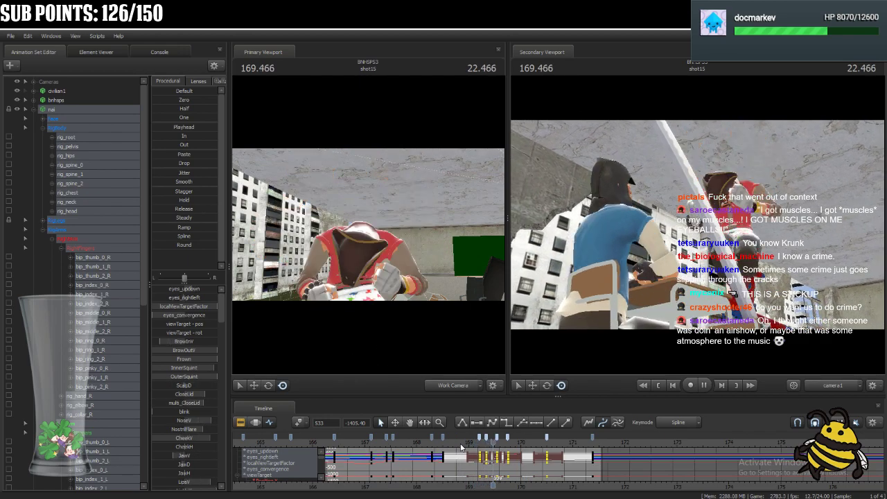
key("space")
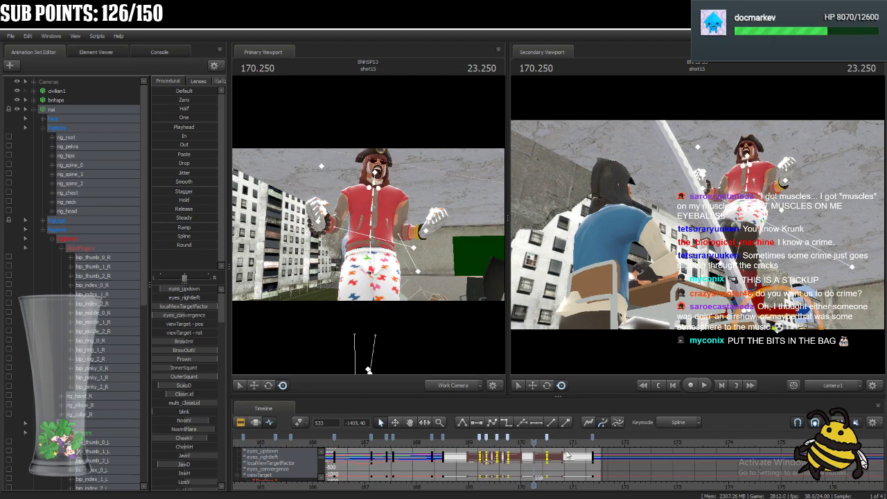
Go back to 161.791 in shot15 and view the primary viewport through camera1.
scroll(544, 466, "down", 2)
right_click(544, 467)
left_click(711, 404)
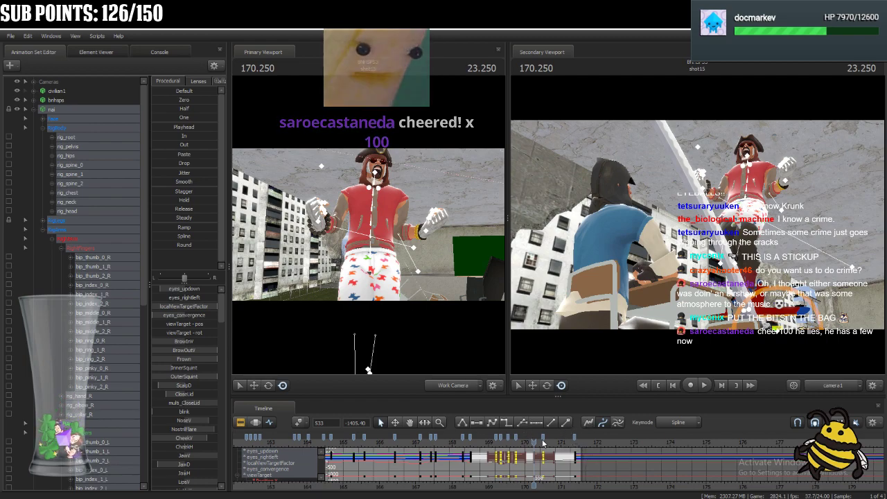
scroll(534, 480, "down", 3)
middle_click_drag(534, 481, 624, 484)
scroll(622, 481, "up", 1)
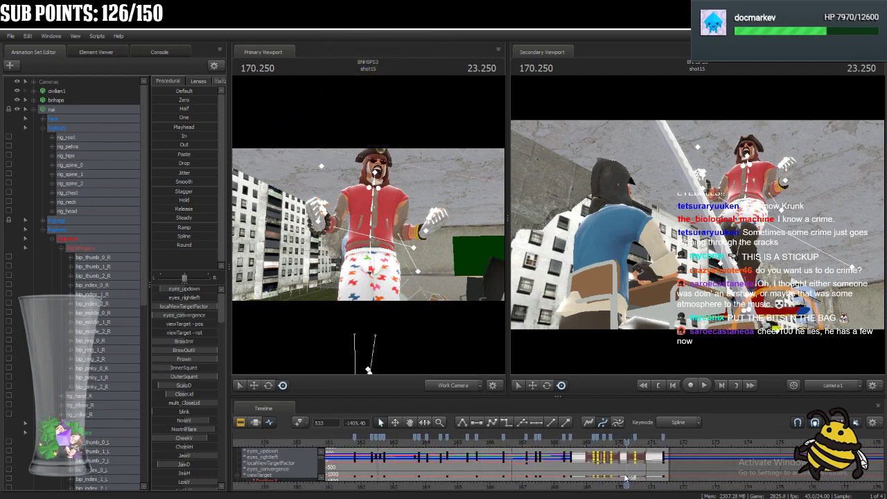
left_click(355, 440)
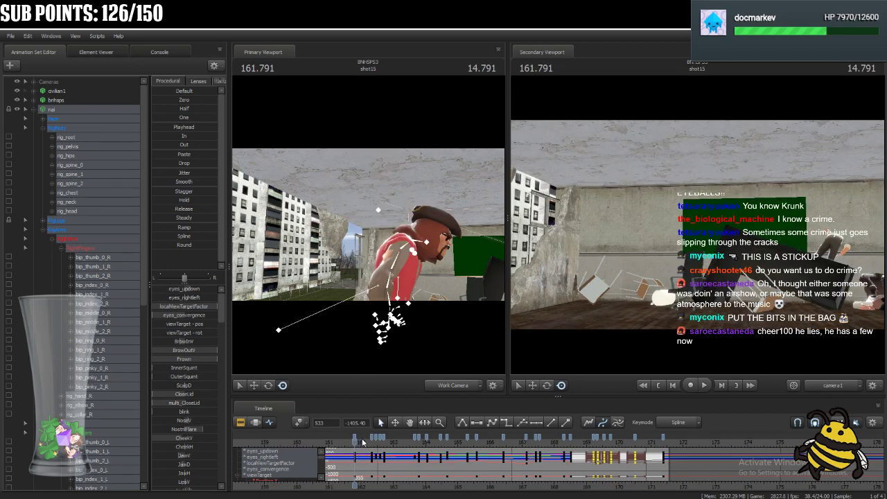
scroll(371, 446, "up", 1)
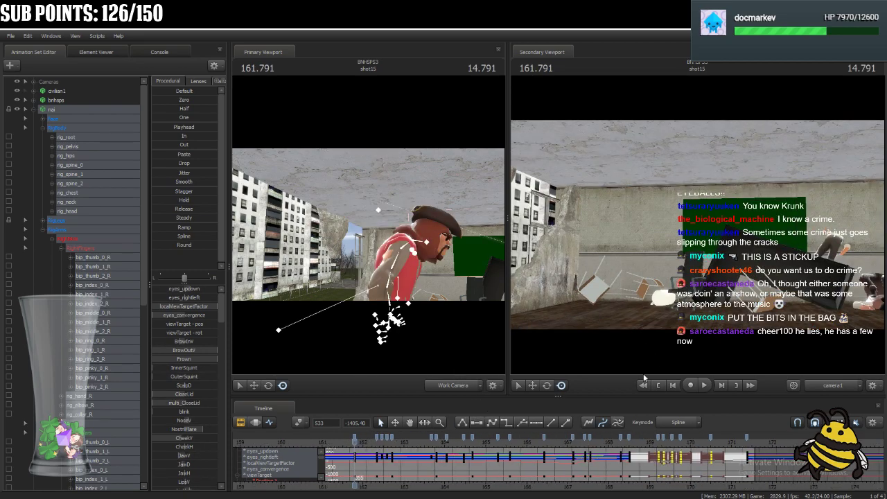
left_click(451, 387)
mouse_move(355, 441)
left_mouse_down()
mouse_move(382, 446)
mouse_move(356, 448)
left_mouse_up()
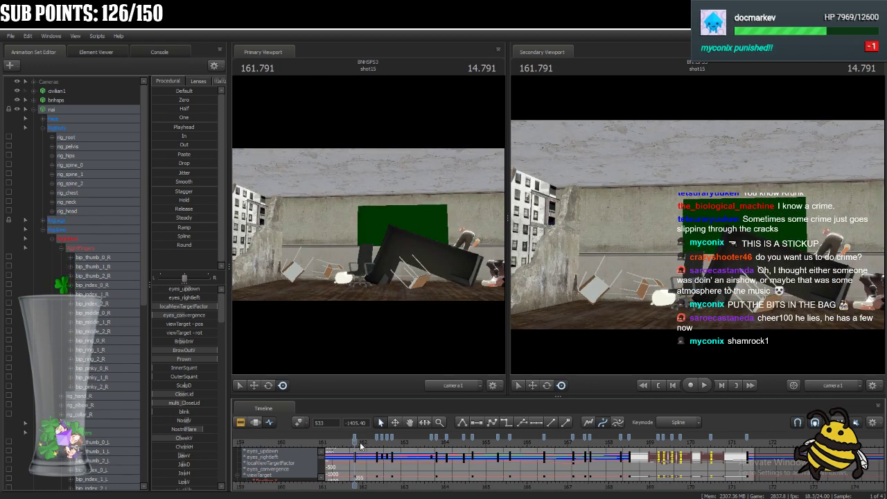
Select nai's rig_head, rig_neck and rig_chest and retime their first key after 161.791 to 162.250.
left_click(83, 211)
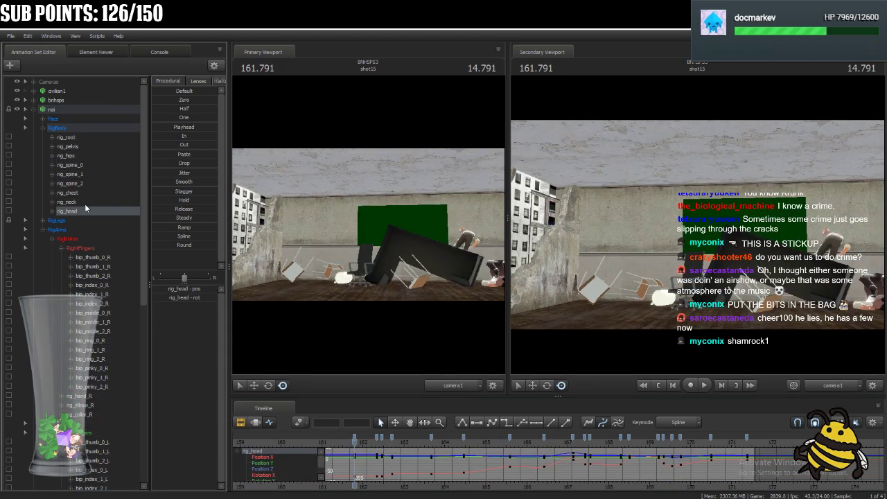
left_click_drag(85, 208, 80, 190)
left_click_drag(354, 443, 373, 447)
scroll(373, 447, "up", 2)
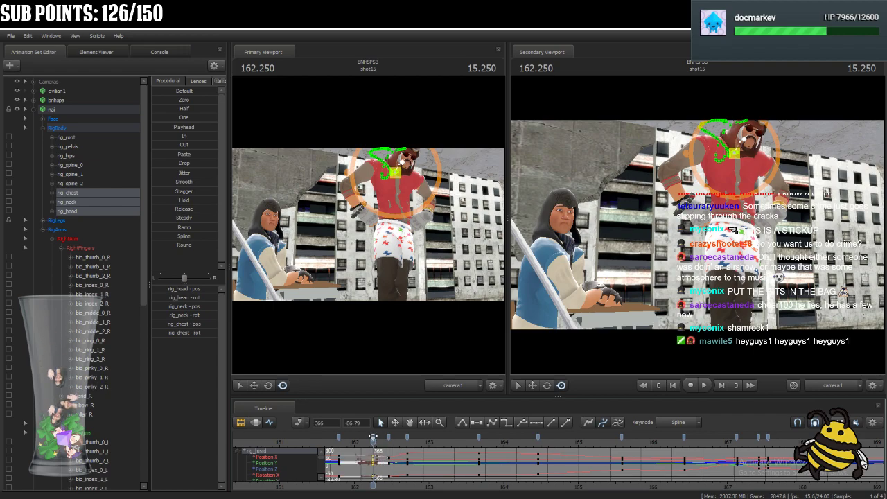
mouse_move(373, 447)
left_mouse_down()
mouse_move(386, 449)
mouse_move(374, 447)
left_mouse_up()
Select rig_spine_2 and rig_spine_1 and move their matching key to 162.250.
left_click(81, 184)
left_click(90, 176, "ctrl")
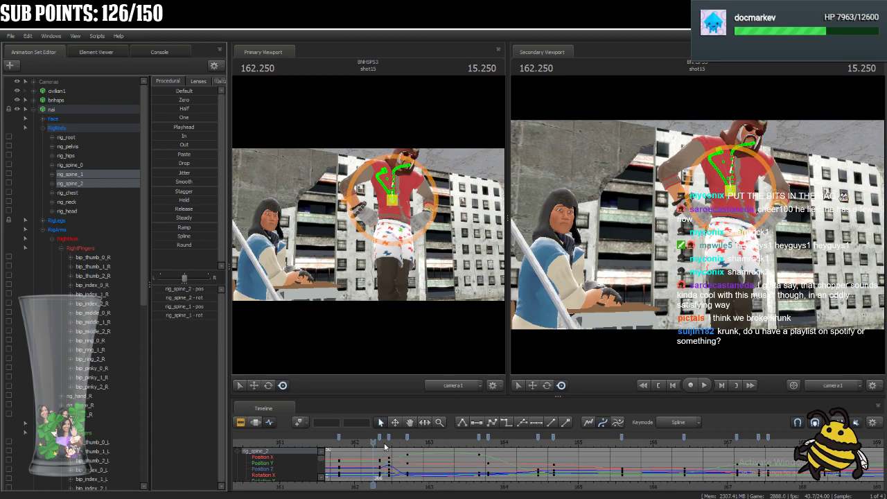
left_click_drag(379, 437, 387, 447)
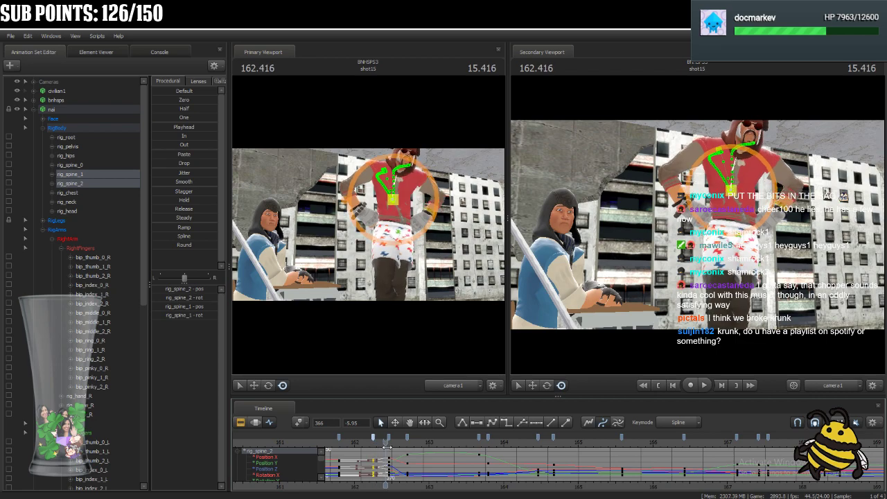
Retime the next keys of rig_spine_1 through rig_head to 162.375 and 162.583, and play back the motion.
left_click_drag(93, 174, 94, 219)
left_click_drag(390, 437, 354, 444)
key("space")
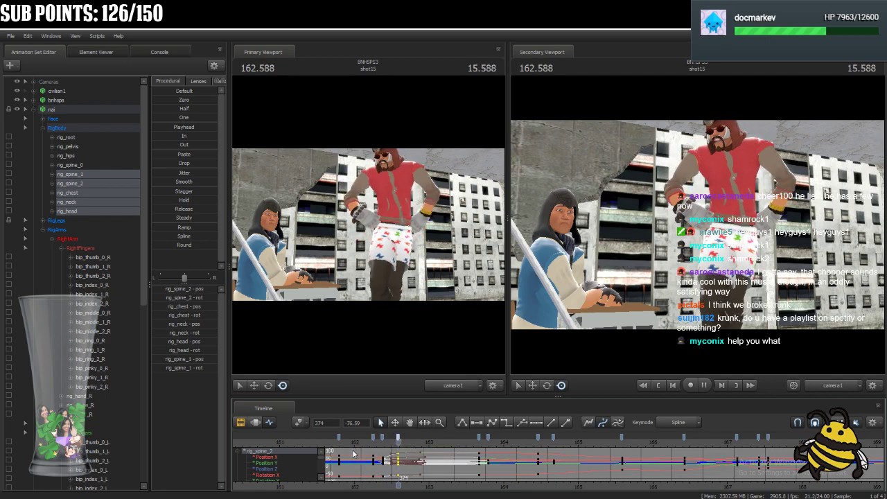
key("space")
key("space")
key("space")
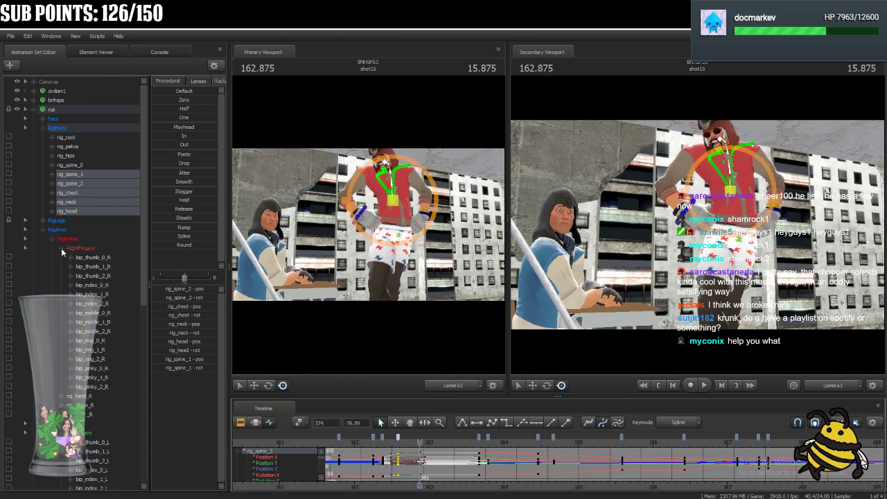
Select all RigArms controls, select their keys from 161.791 to 163.750 and apply a tangent preset to the curves.
scroll(87, 414, "down", 3)
left_click(68, 156)
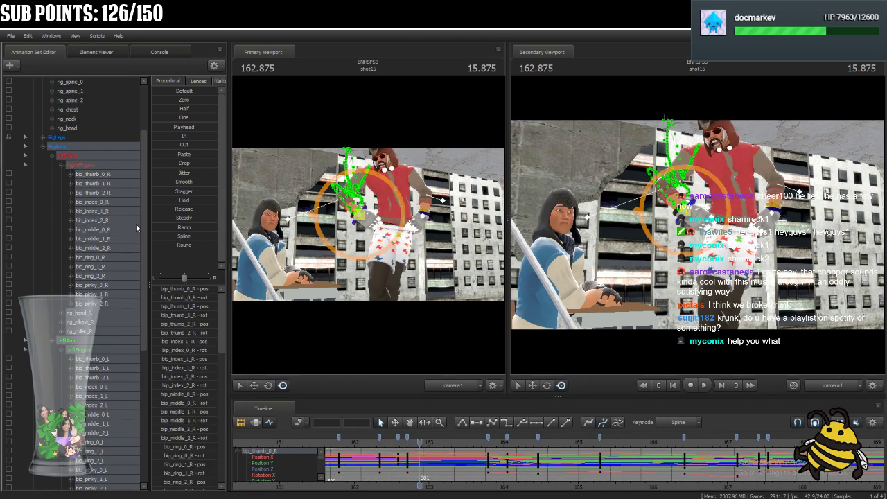
scroll(411, 458, "down", 3)
mouse_move(422, 455)
left_mouse_down()
mouse_move(393, 455)
mouse_move(424, 456)
mouse_move(394, 456)
mouse_move(412, 455)
left_mouse_up()
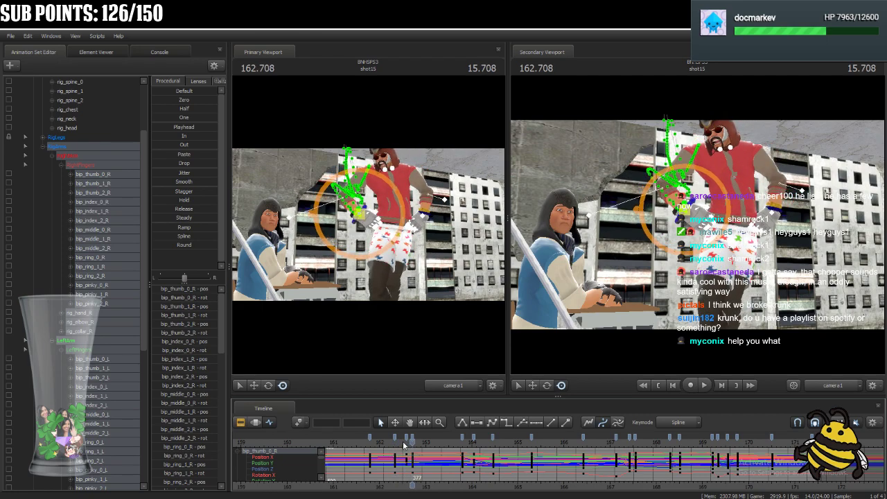
left_click(407, 440)
left_click(406, 444)
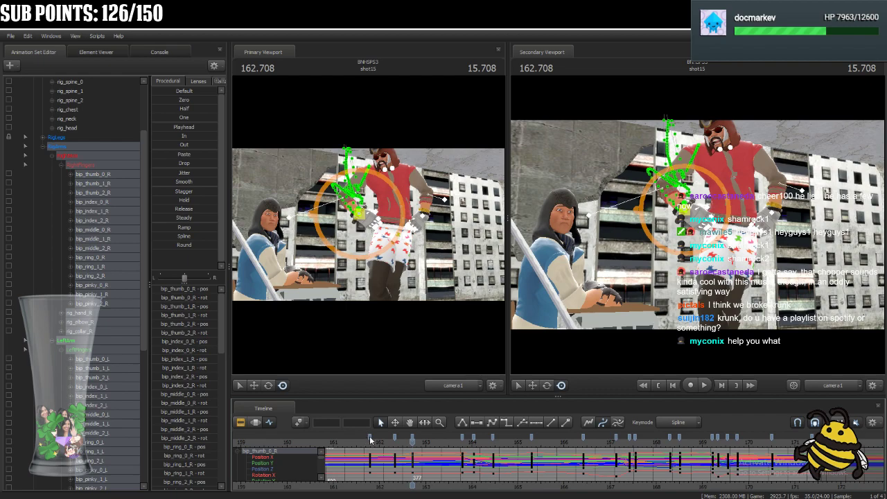
left_click(371, 441)
left_click(462, 438)
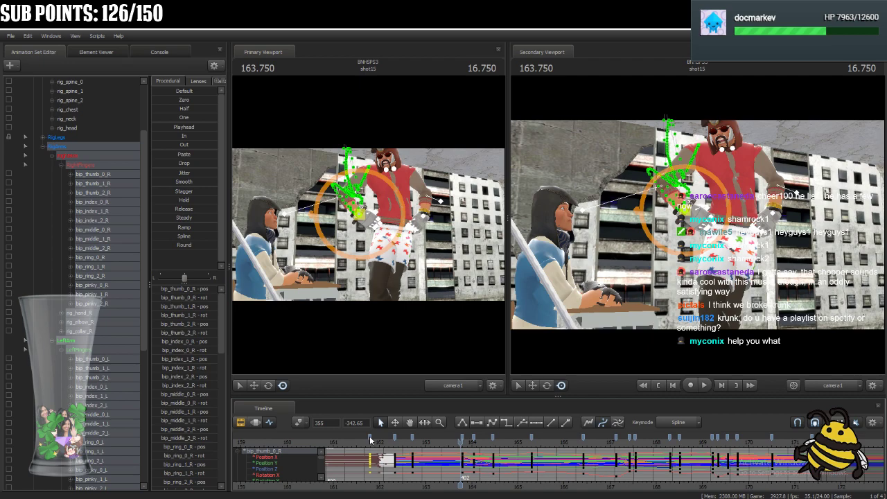
left_click(492, 422)
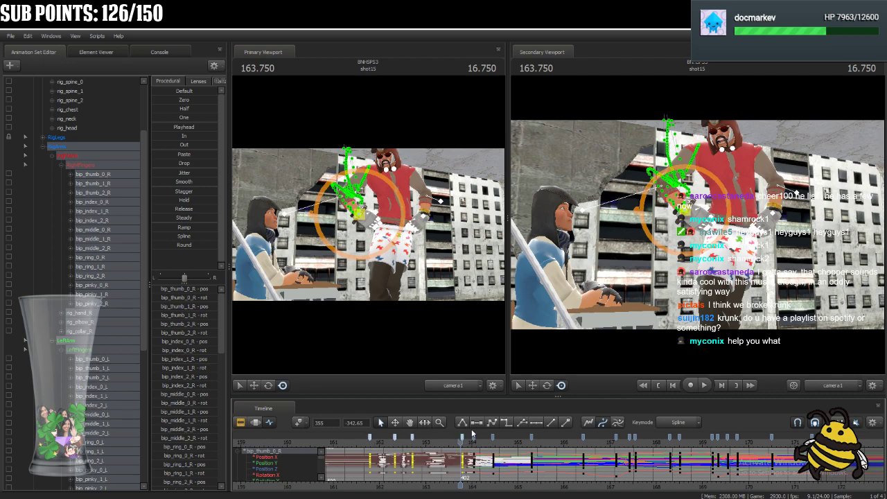
Play back nai's opening motion in shot15 and scrub back to 161.875.
left_click(361, 439)
key("space")
key("space")
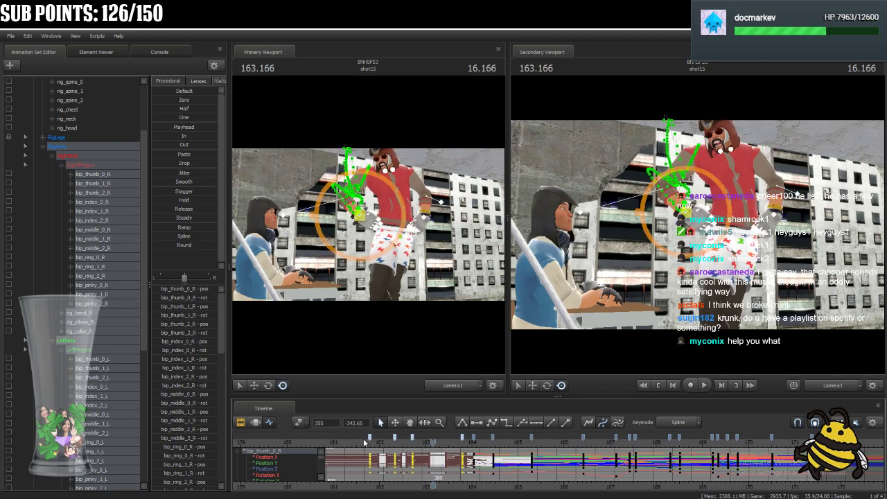
left_click_drag(362, 439, 373, 455)
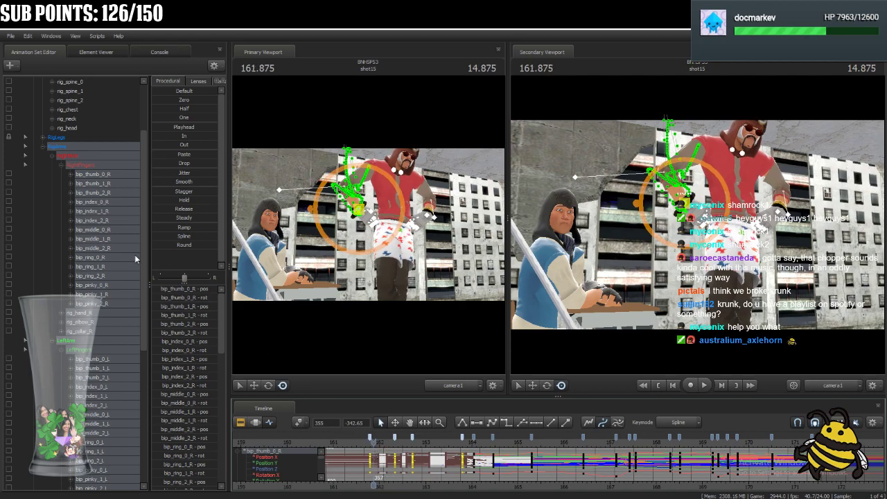
Delete the keys at 162.375 on nai's rig_spine_2 and rig_spine_1.
scroll(128, 265, "up", 3)
left_click(81, 183)
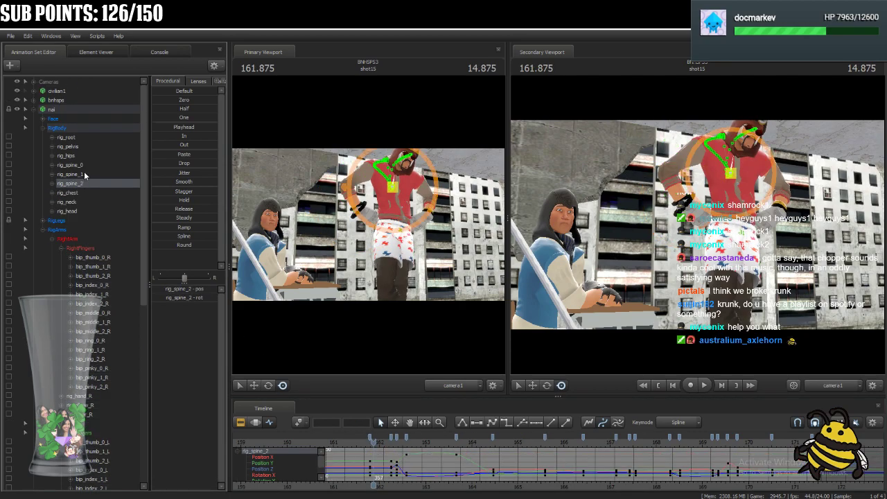
left_click(83, 173, "ctrl")
left_click(83, 165, "ctrl")
scroll(394, 460, "up", 3)
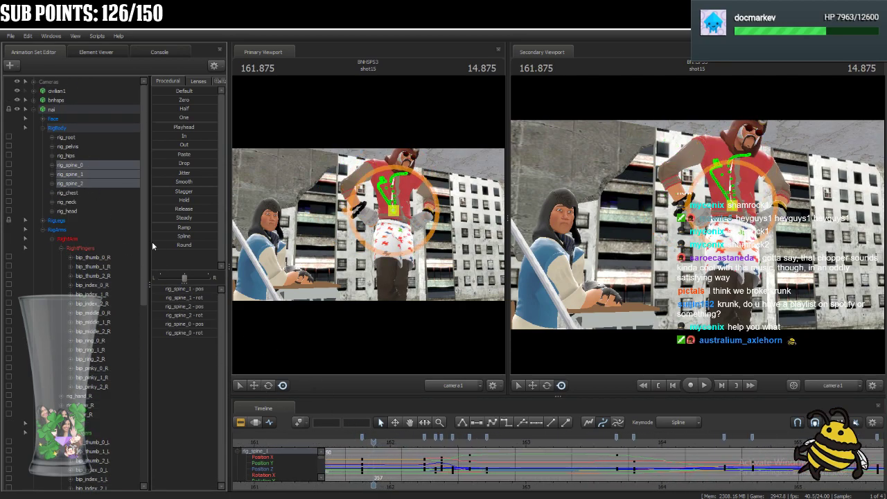
left_click(97, 183)
left_click_drag(374, 447, 470, 462)
left_click(442, 438)
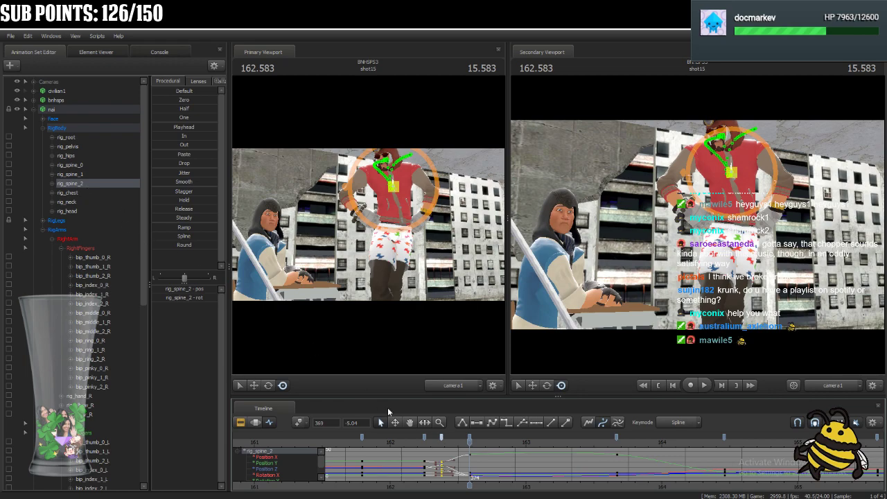
key("Delete")
left_click(82, 174)
left_click(441, 438)
key("Delete")
Select the rig_spine_0 key at frame 371, play back the body motion and return to 161.875.
left_click(77, 165)
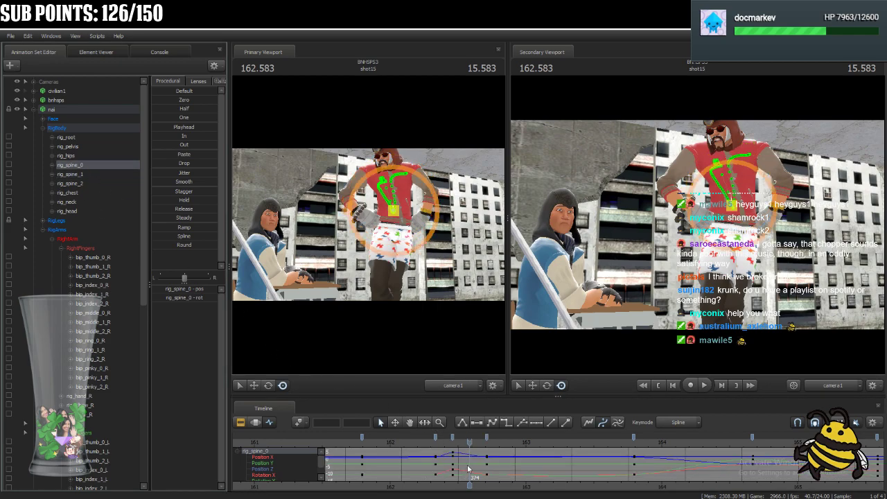
left_click(453, 438)
left_click_drag(468, 452, 400, 464)
key("space")
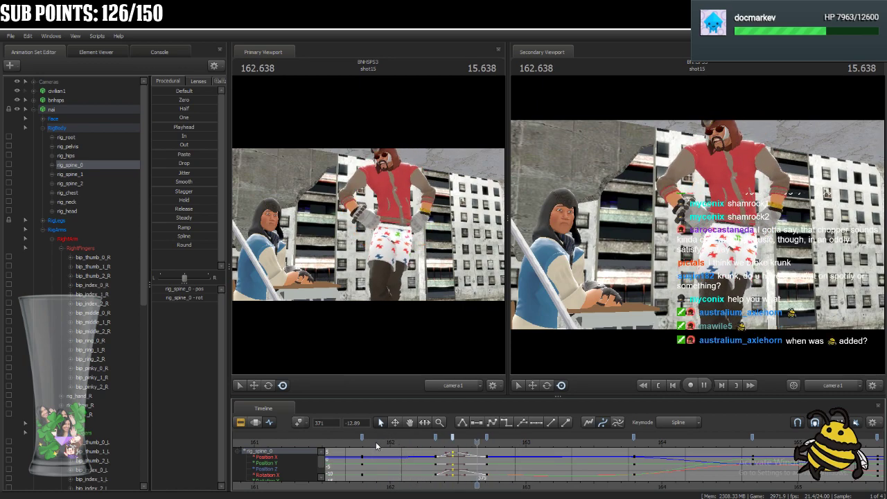
left_click(376, 444)
Move the rig_head, rig_neck and rig_chest key at 162.250 one frame earlier and remove their key at 162.333.
left_click(84, 210)
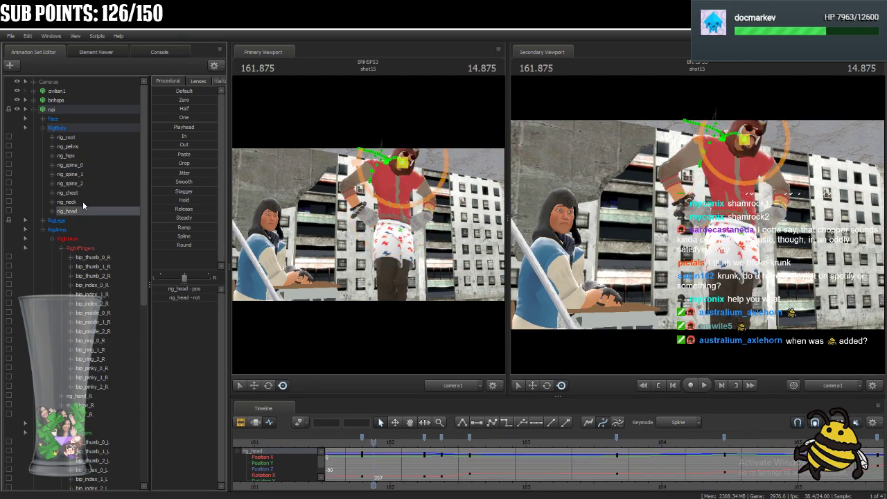
left_click(82, 201, "ctrl")
left_click(90, 193, "ctrl")
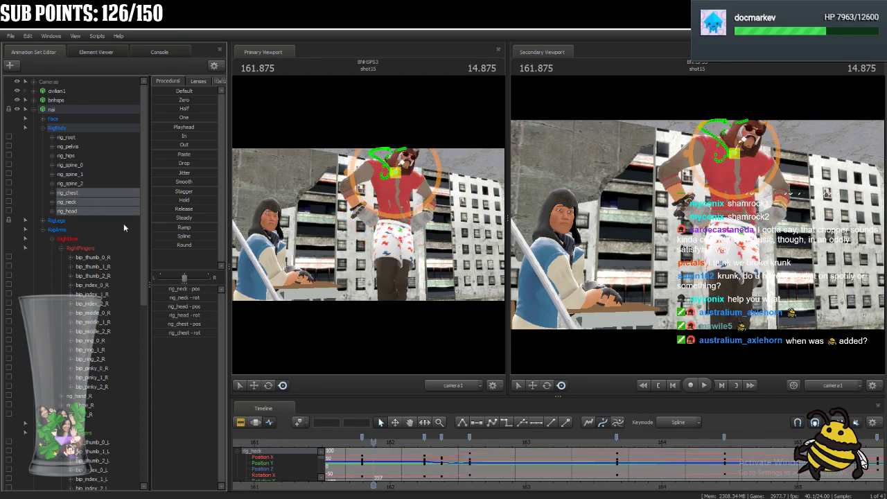
mouse_move(371, 441)
left_mouse_down()
mouse_move(436, 446)
mouse_move(435, 437)
mouse_move(461, 451)
mouse_move(421, 452)
mouse_move(463, 452)
mouse_move(435, 458)
left_mouse_up()
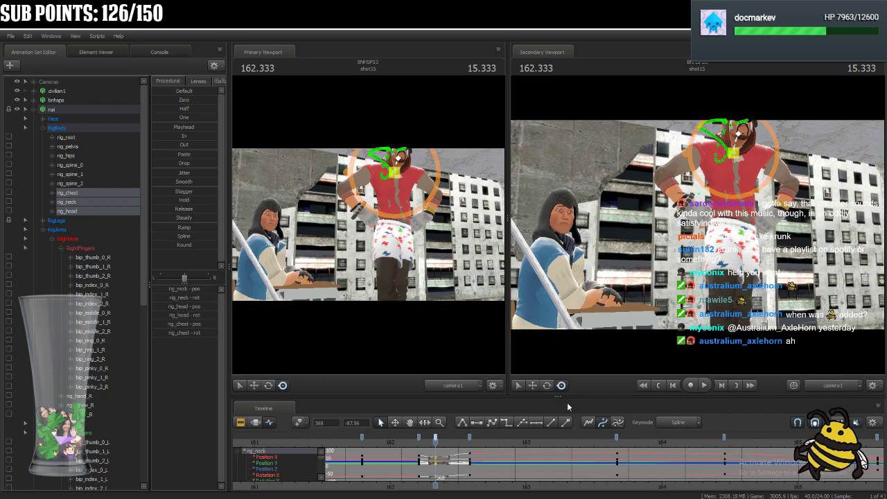
left_click_drag(435, 442, 420, 478)
left_click(436, 441)
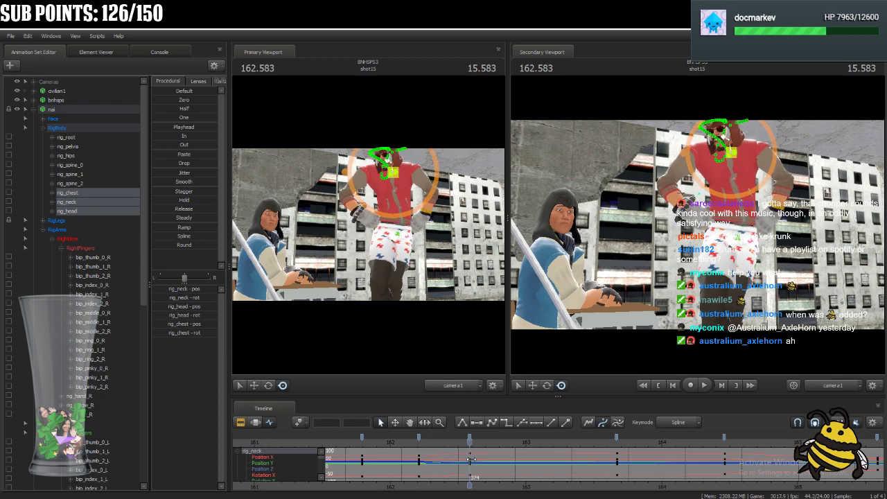
Replay the head motion and move the rig_head, rig_neck and rig_chest key at 162.583 to 162.375.
left_click_drag(472, 460, 415, 463)
key("space")
key("space")
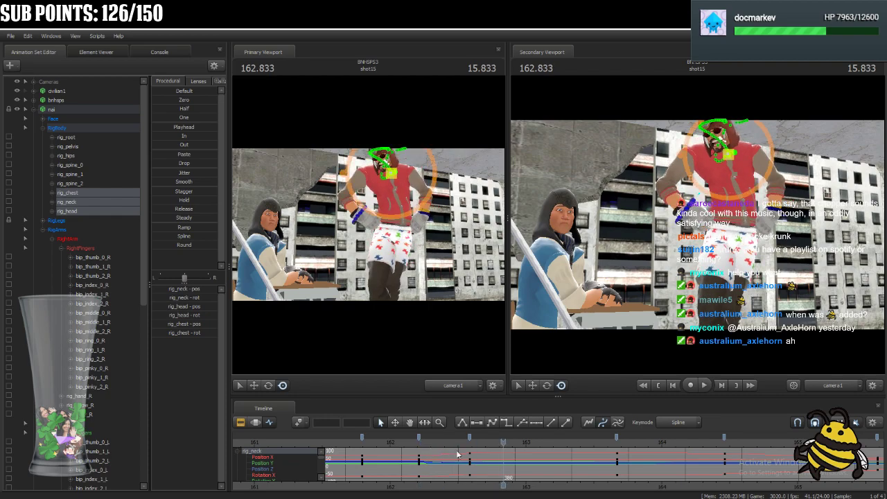
left_click_drag(497, 448, 439, 456)
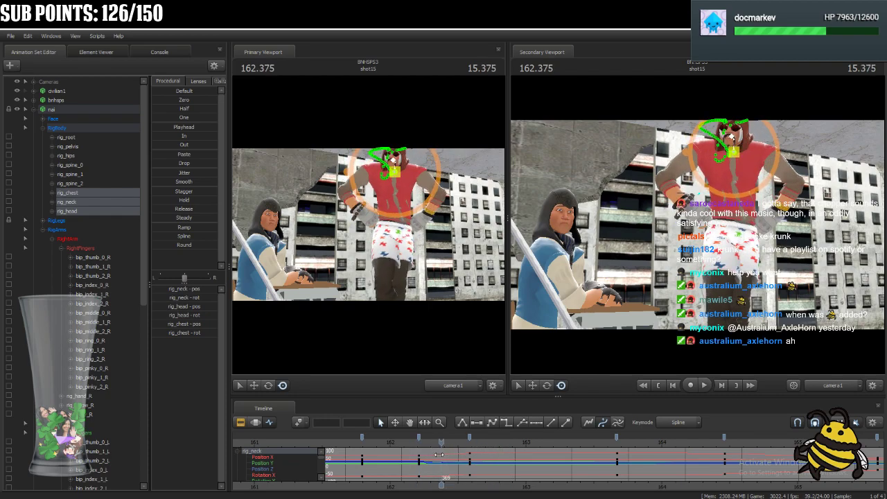
left_click(470, 437)
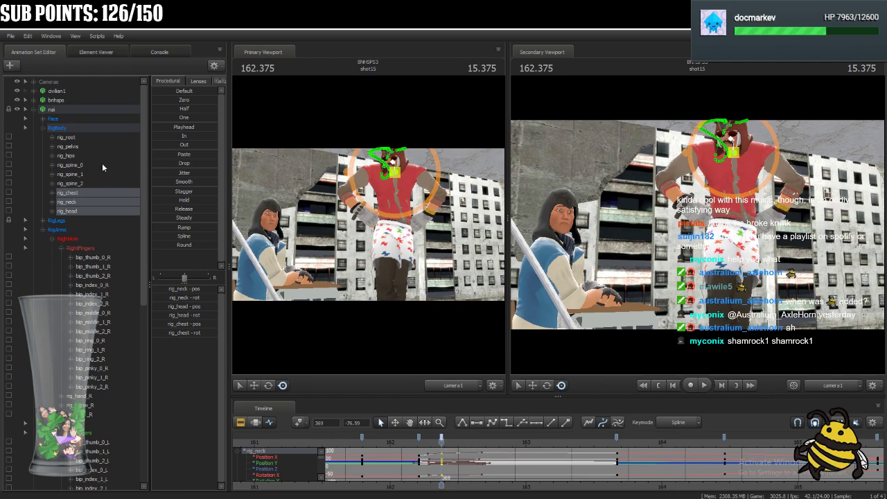
Move rig_spine_2's key at 162.583 to frame 370 and play back the motion around it.
left_click(84, 182)
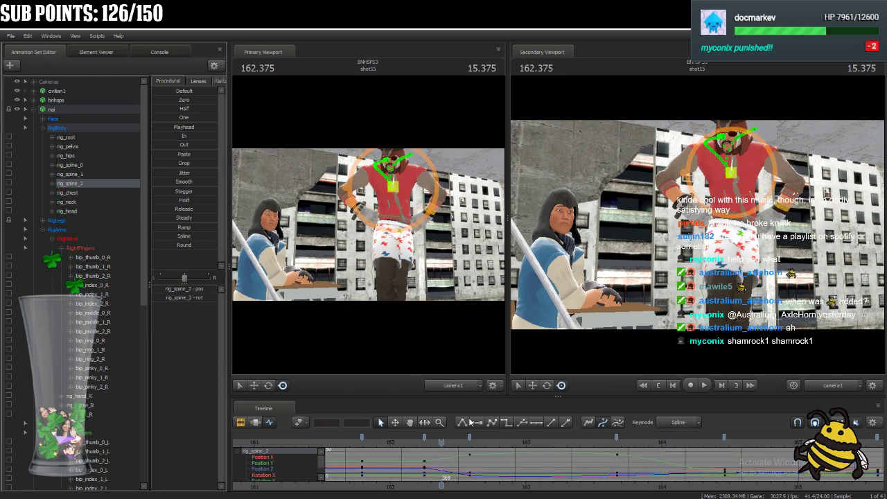
left_click(439, 447)
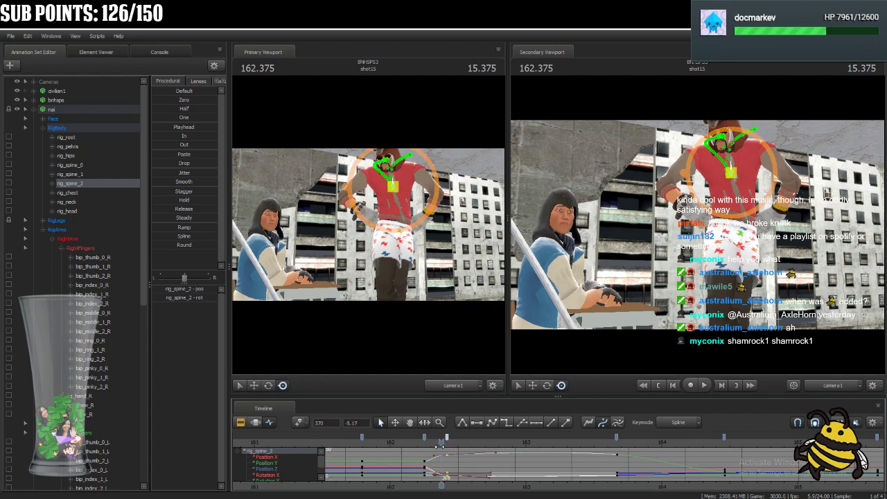
key("space")
key("space")
left_click_drag(530, 442, 442, 442)
key("Right")
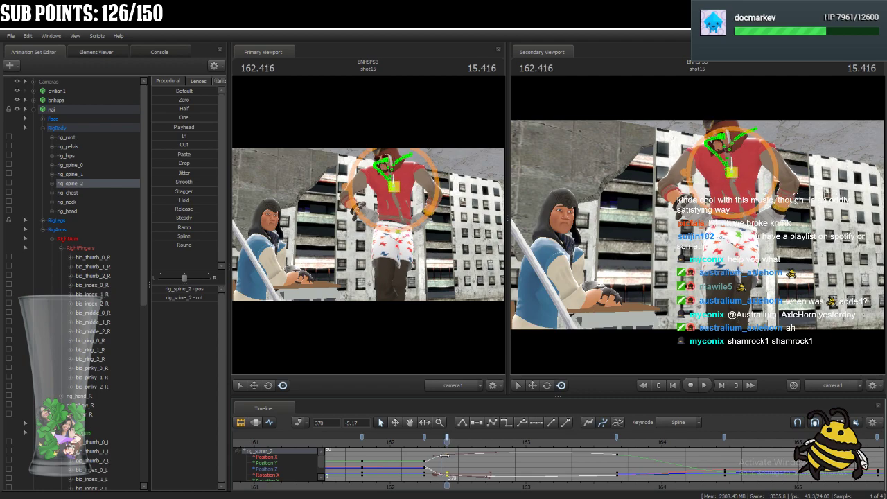
key("Left")
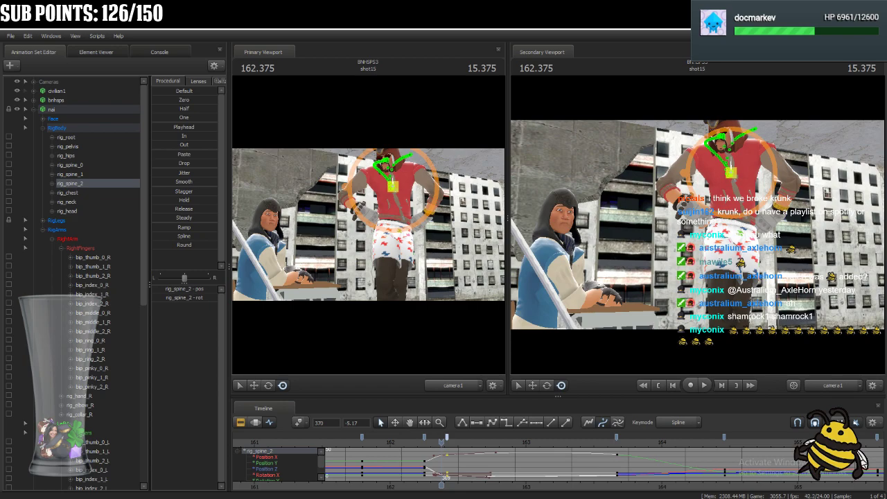
On rig_spine_0, delete the key at frame 371 and move the key at frame 368 to frame 370.
left_click(89, 174, "ctrl")
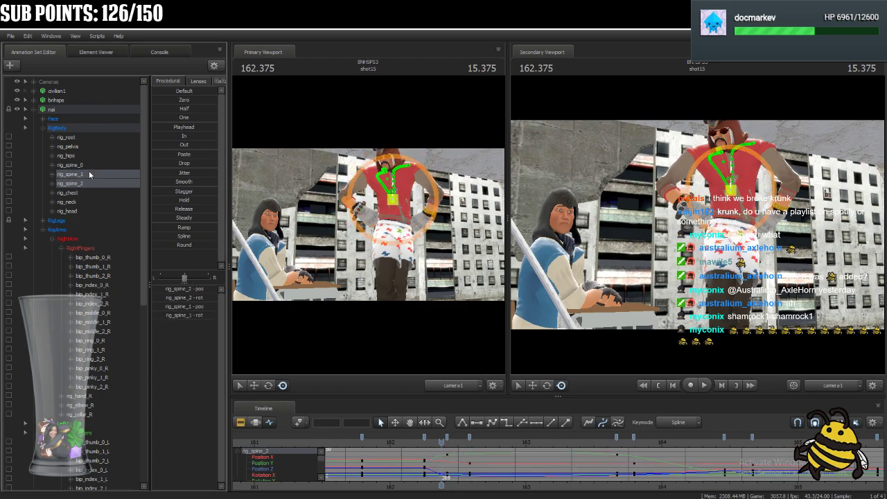
left_click(90, 172)
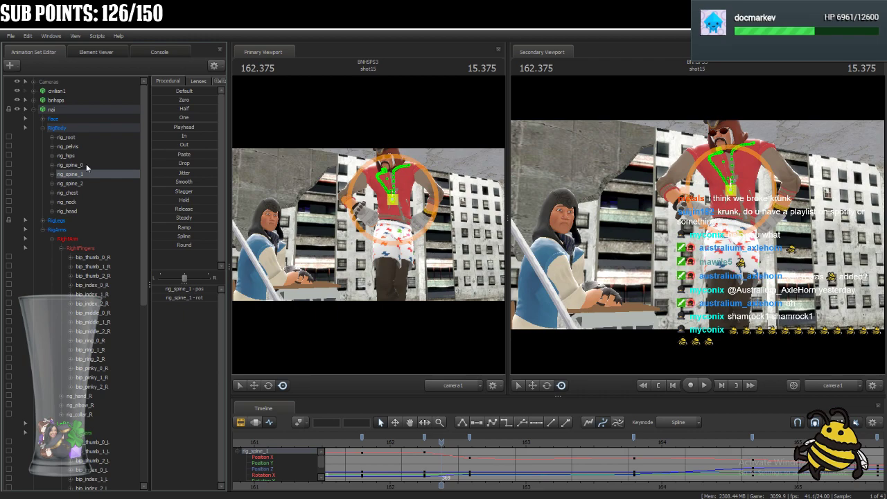
left_click(87, 165)
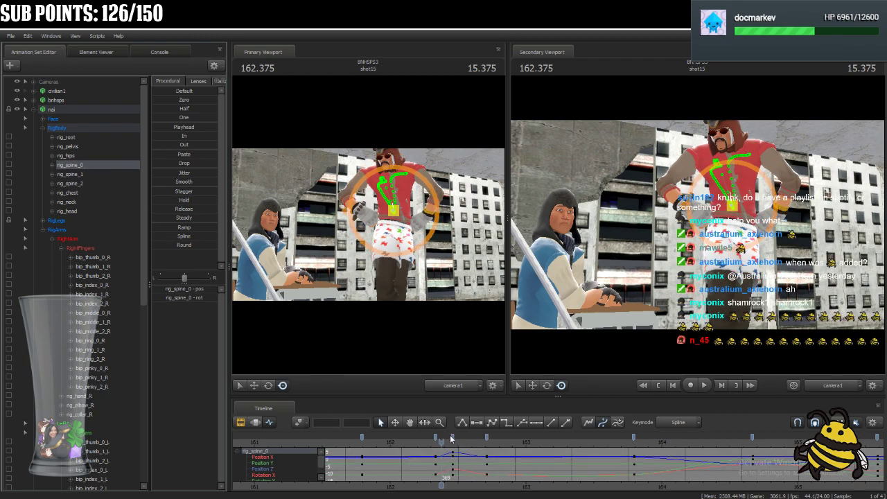
key("Delete")
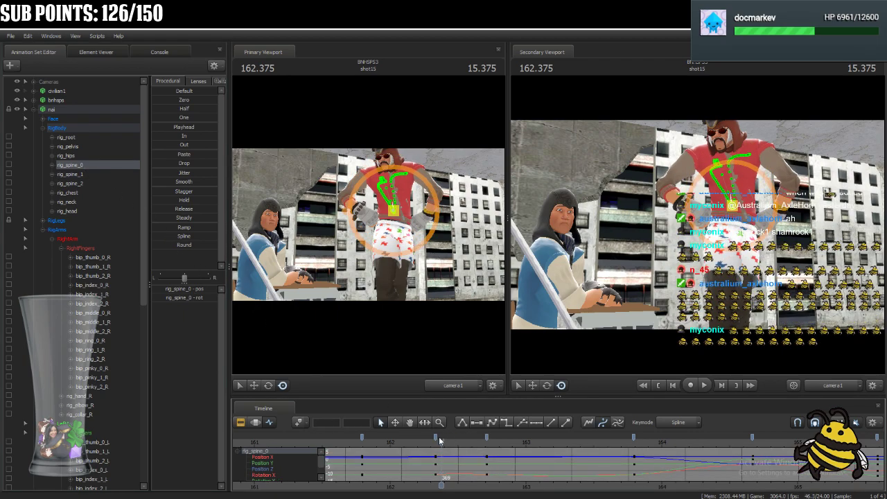
left_click_drag(437, 437, 449, 437)
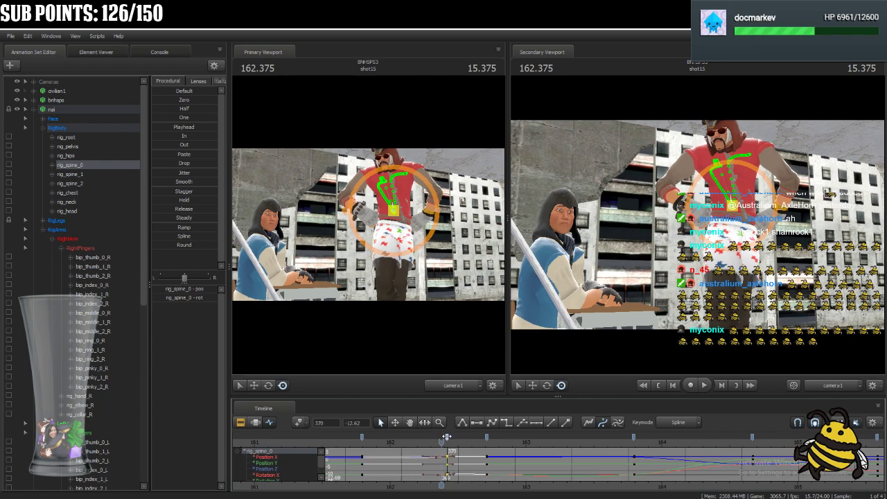
key("Right")
Select rig_spine_1's keys at 162.250 and 162.583 and shift them together about three frames later.
left_click(77, 174)
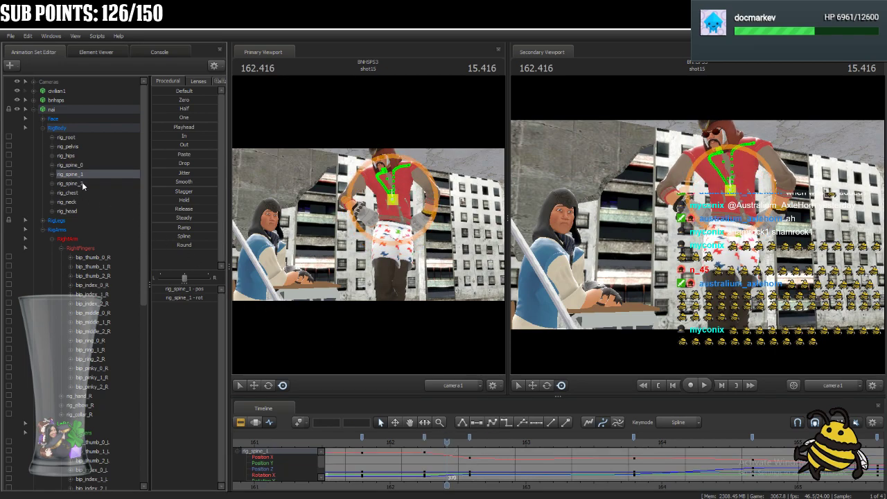
left_click(426, 436)
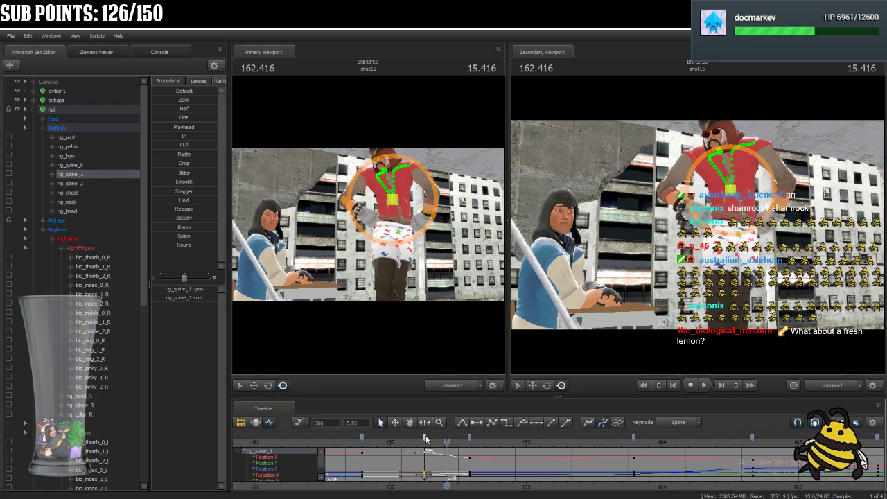
left_click(470, 439, "shift")
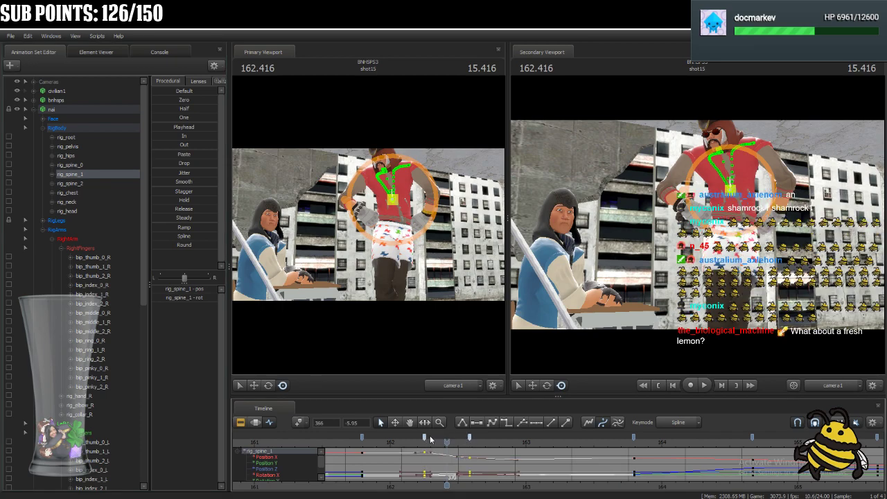
left_click_drag(425, 439, 442, 440)
Select rig_spine_2's keys at frames 366 and 370 and step forward through the body motion from 162.250.
left_click(72, 183)
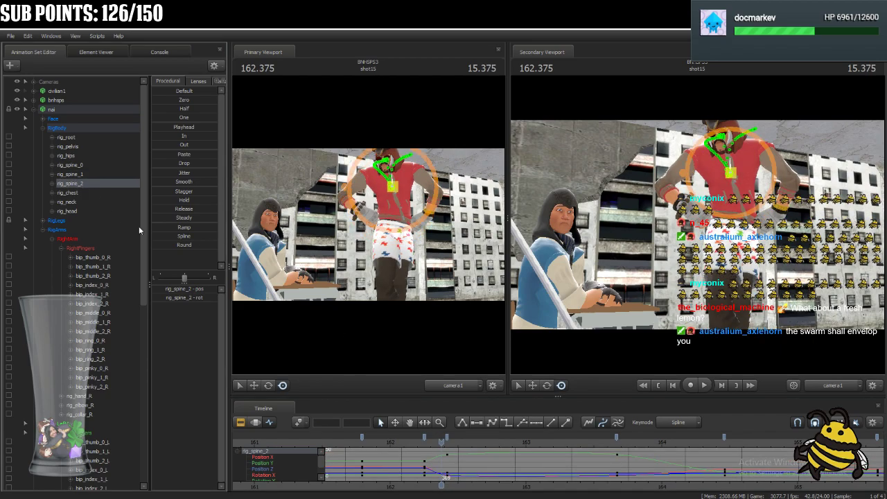
left_click(426, 436)
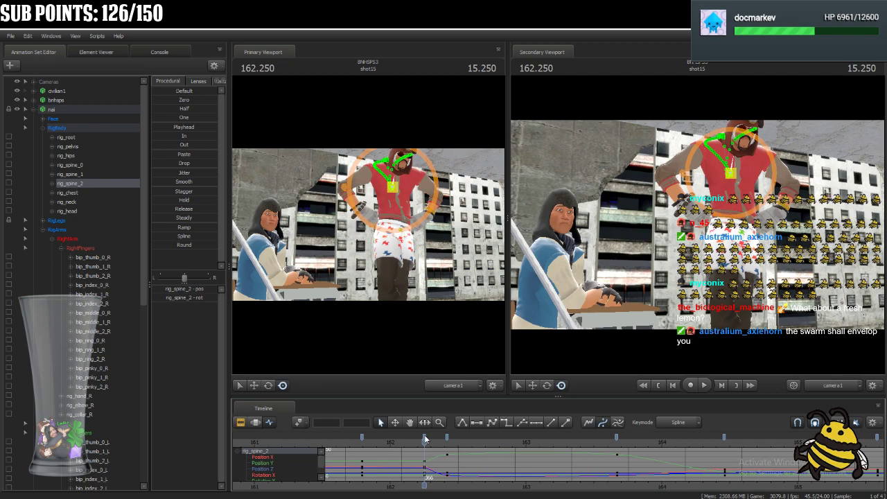
left_click(447, 438, "shift")
key("Right")
key("Right")
key("Right")
key("Right")
key("Right")
key("Right")
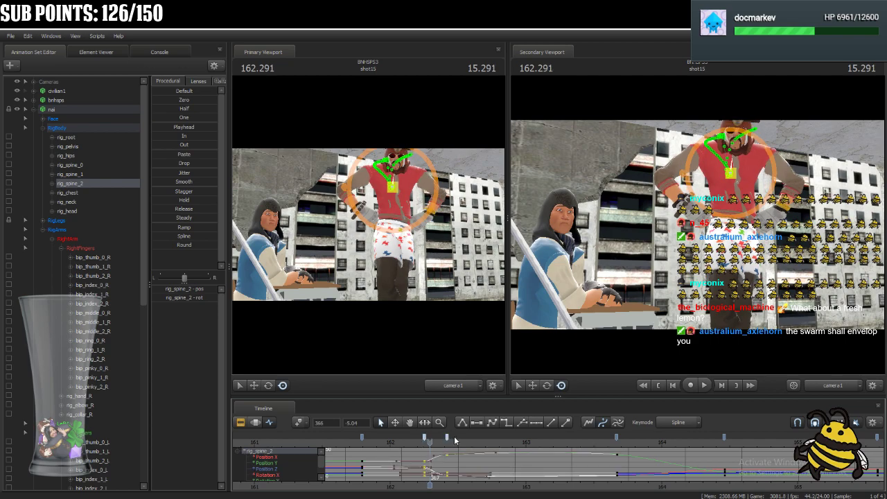
key("Right")
key("Right")
key("Right")
key("Right")
key("Right")
key("Right")
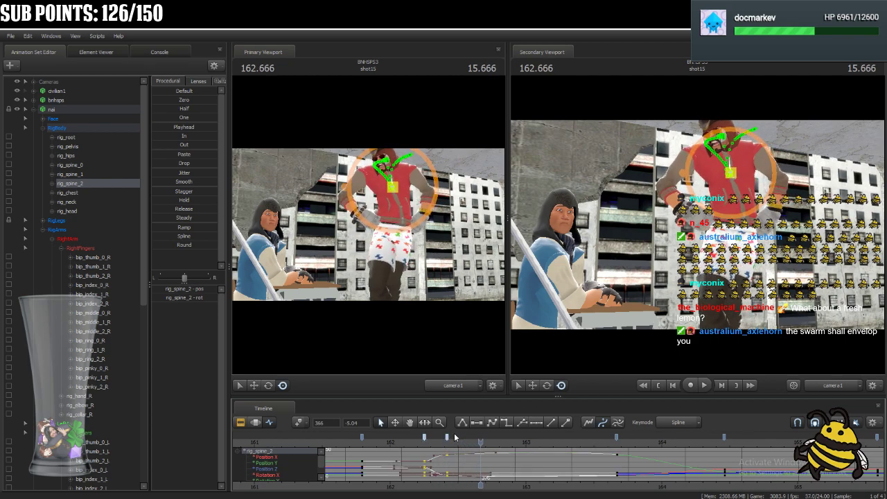
Select nai's rig_pelvis in the viewport and delete its key at frame 371.
key("ctrl")
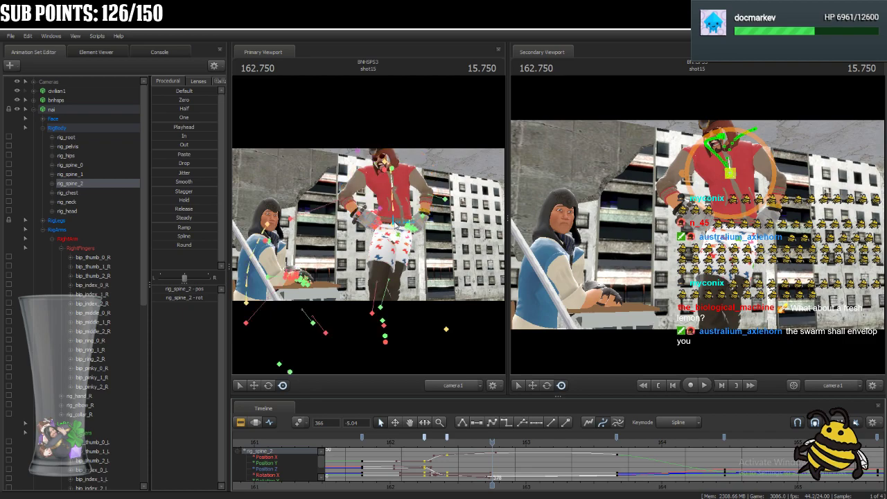
left_click(396, 225, "ctrl")
mouse_move(495, 442)
left_mouse_down()
mouse_move(418, 444)
mouse_move(490, 456)
left_mouse_up()
left_click(453, 438)
key("Delete")
Shift rig_pelvis's keys at frames 368 and 377 together so the first lands on frame 373, and play back the motion.
mouse_move(490, 442)
left_mouse_down()
mouse_move(453, 443)
mouse_move(471, 442)
mouse_move(462, 451)
left_mouse_up()
left_click(436, 437)
left_click(487, 437, "shift")
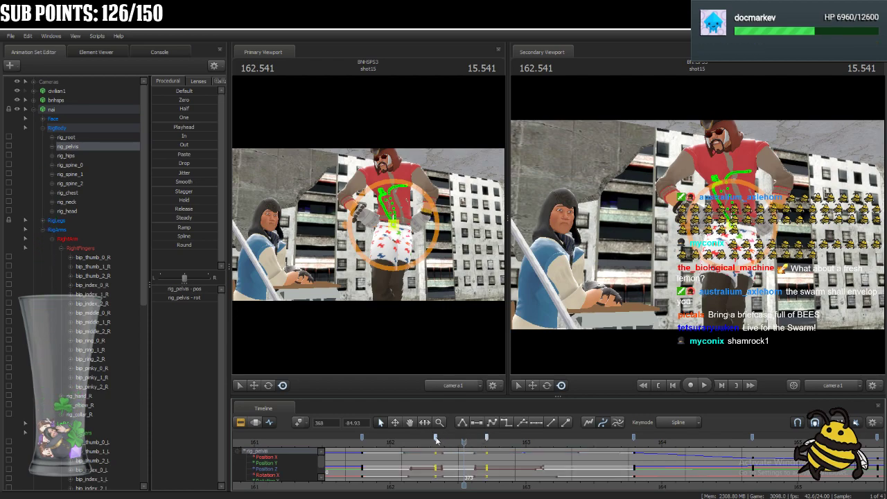
left_click_drag(436, 437, 419, 448)
key("space")
key("space")
left_click_drag(517, 446, 466, 462)
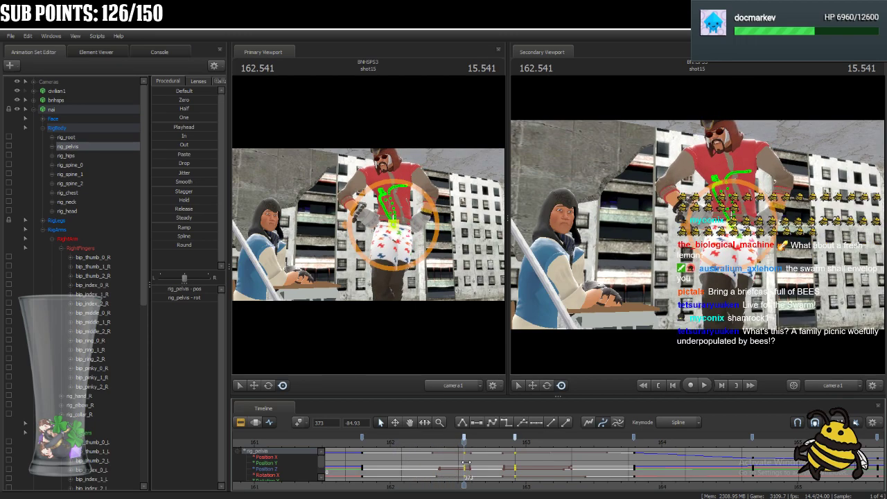
Shift rig_hips's keys at frames 368 and 377 together so the first lands on frame 372.
left_click(69, 156)
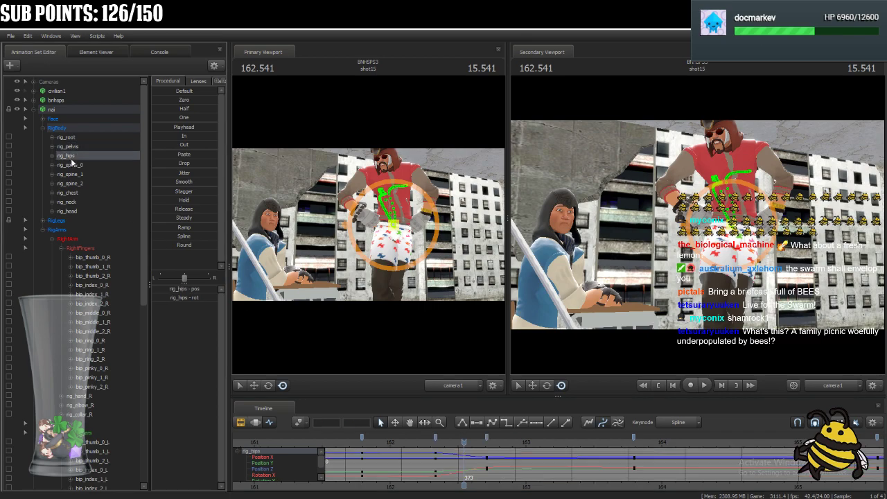
left_click(436, 436)
left_click(486, 435, "shift")
mouse_move(436, 438)
left_mouse_down()
mouse_move(487, 445)
mouse_move(447, 457)
mouse_move(470, 457)
mouse_move(452, 457)
mouse_move(456, 436)
left_mouse_up()
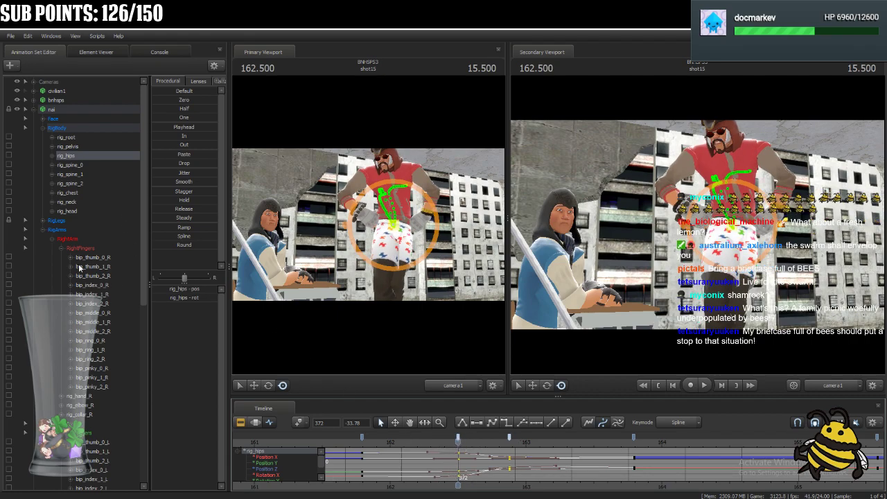
Shift the RigLegs keys at frames 368 and 377 three frames later, play back the motion and return to 162.833.
left_click(58, 220)
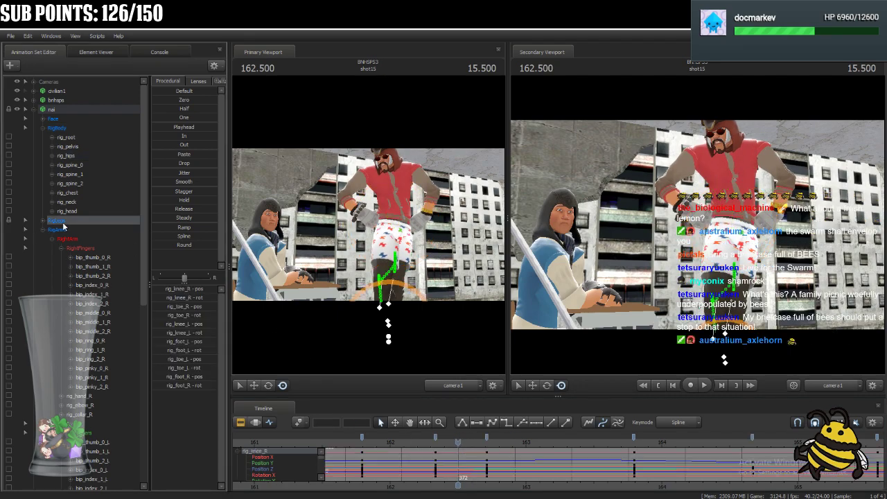
left_click(436, 438)
left_click(487, 435, "shift")
mouse_move(436, 438)
left_mouse_down()
mouse_move(454, 438)
mouse_move(431, 442)
left_mouse_up()
key("space")
key("space")
left_click_drag(545, 441, 503, 449)
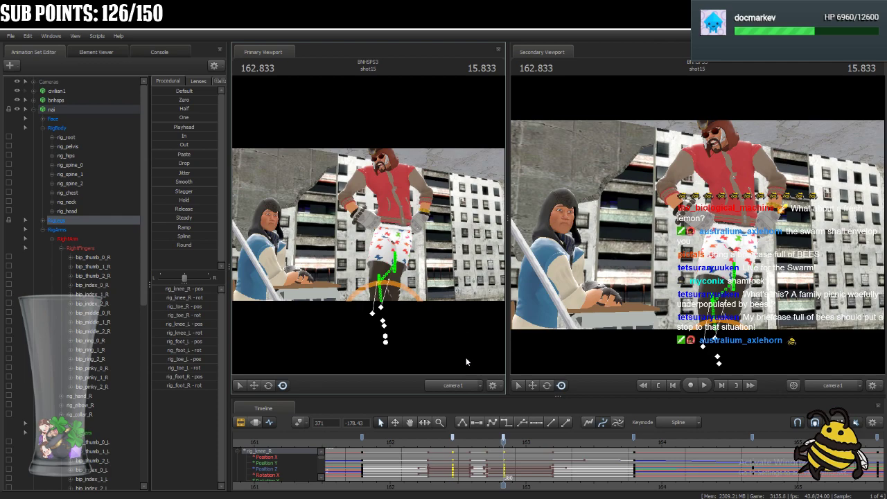
Using the work camera on the feet, remove the RigLegs key at frame 371 and move the one at frame 380 to 381.
left_click_drag(463, 261, 368, 228)
key("ctrl")
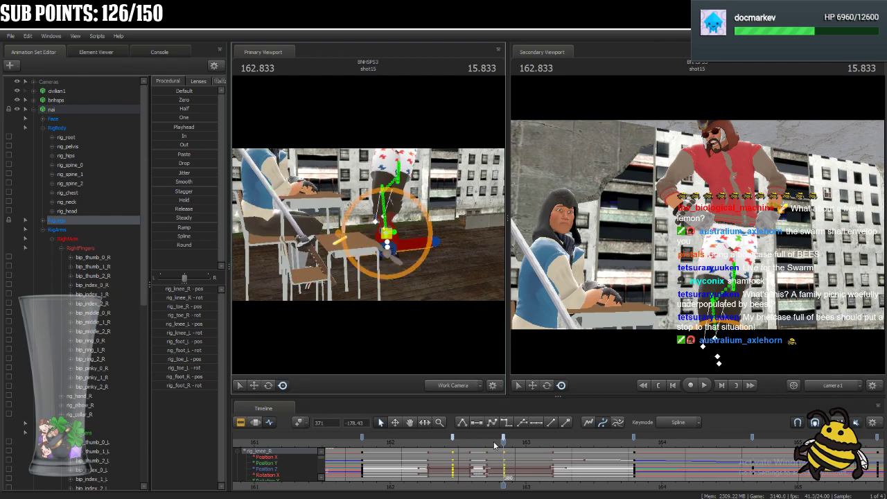
left_click(505, 439)
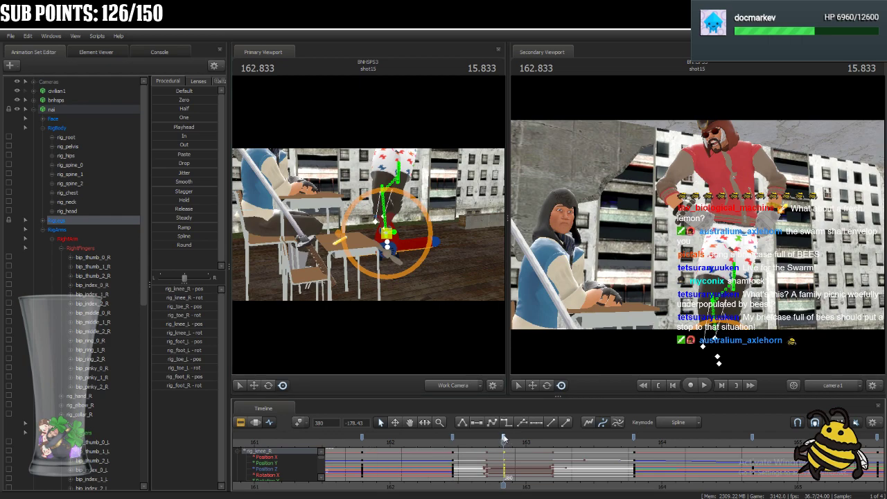
left_click(467, 438)
left_click_drag(454, 438, 495, 446)
Play back shot15 repeatedly from around 161.875 to review the leg and toy plane motion alongside the body.
key("space")
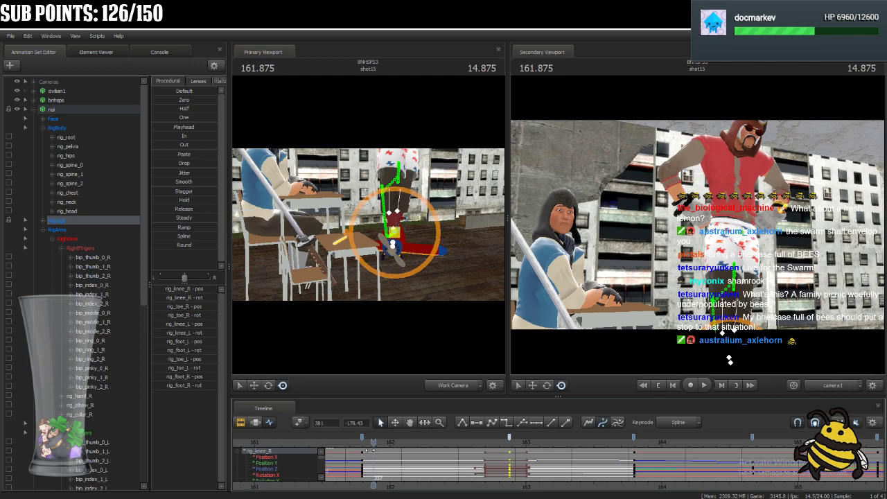
key("space")
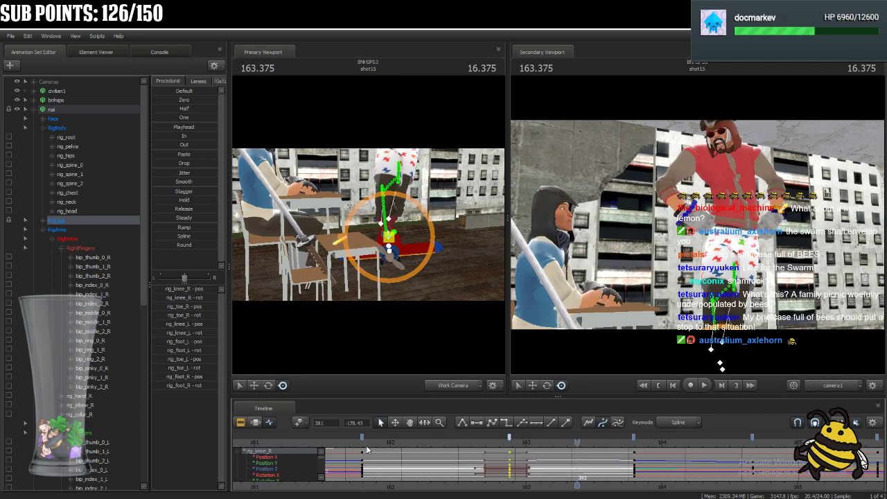
key("space")
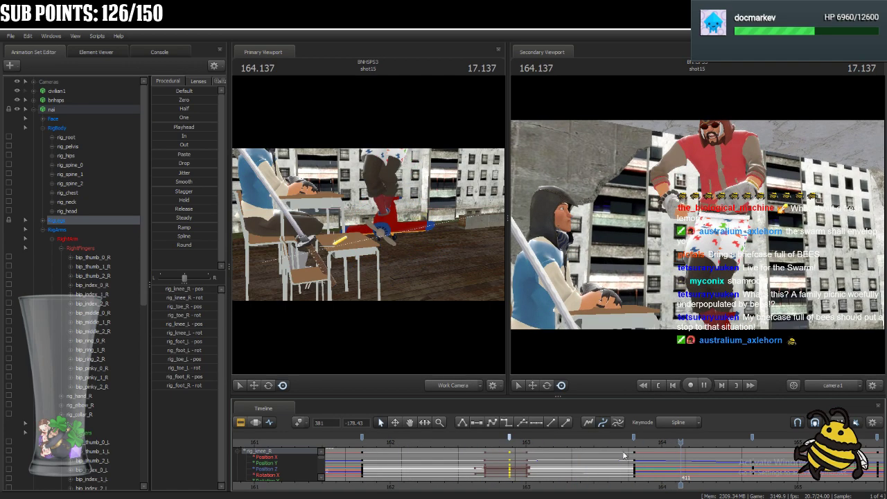
key("space")
left_click_drag(683, 446, 355, 485)
key("space")
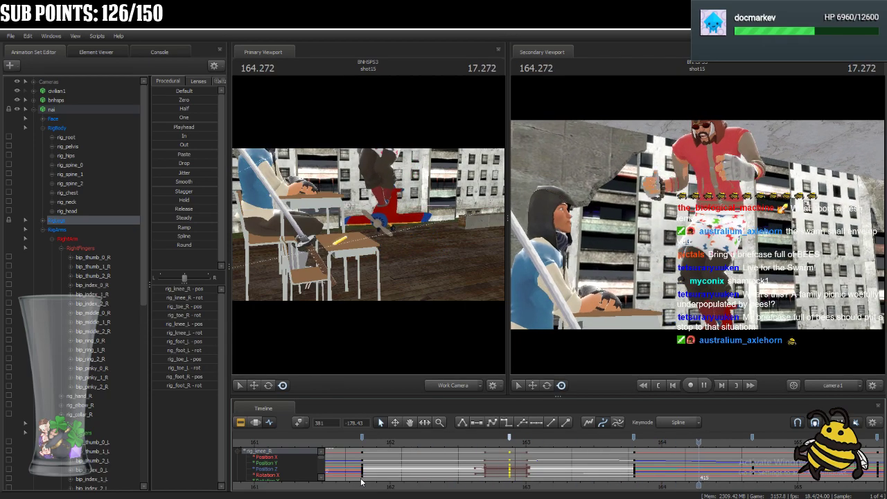
key("space")
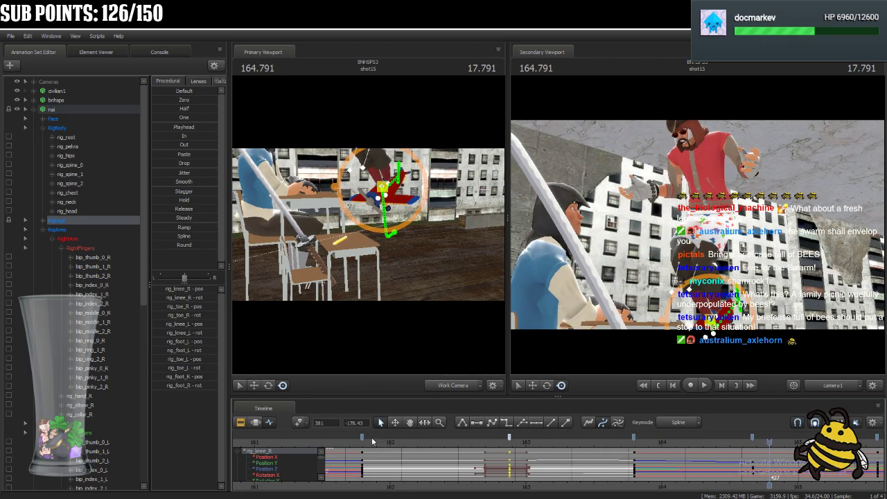
left_click(354, 440)
key("space")
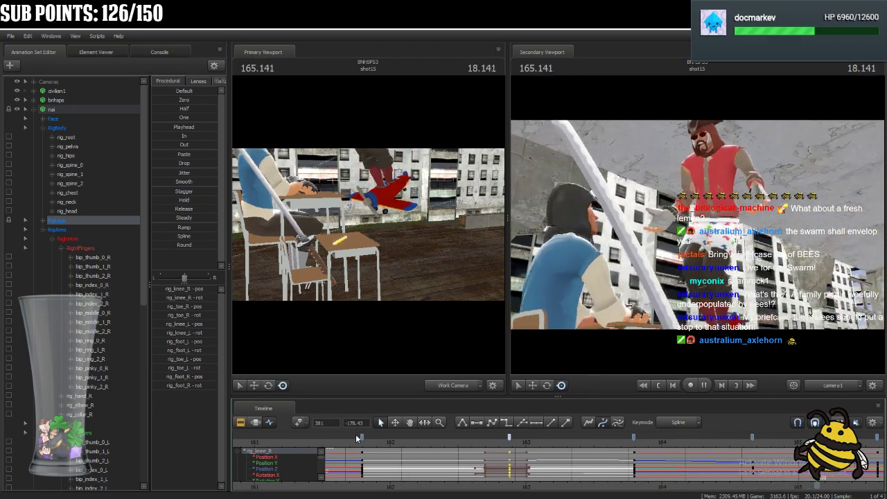
key("space")
left_click(354, 438)
key("space")
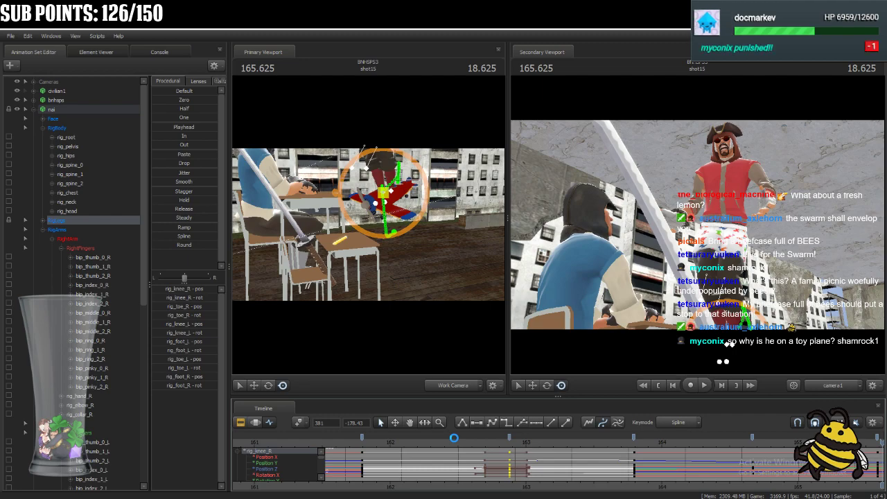
scroll(454, 439, "down", 3)
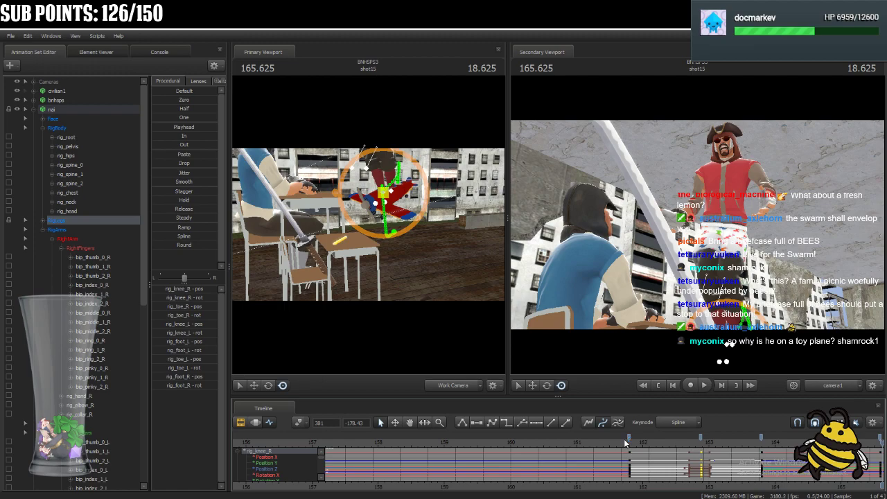
key("space")
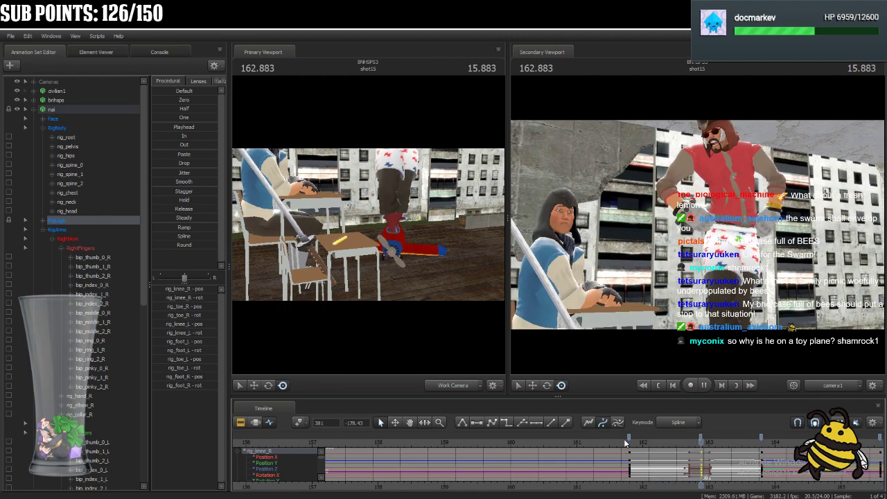
key("space")
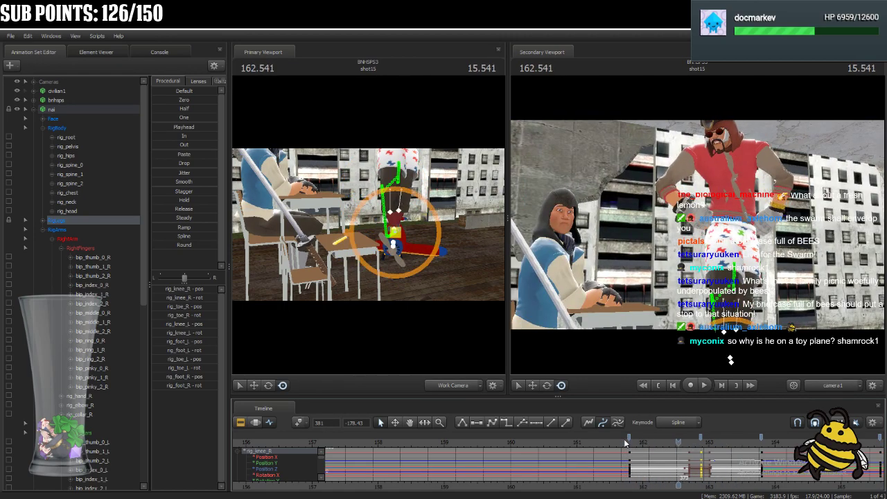
Move the RigLegs key near 163.8 to frame 405 and play back the motion from about 161.5.
left_click_drag(684, 444, 766, 436)
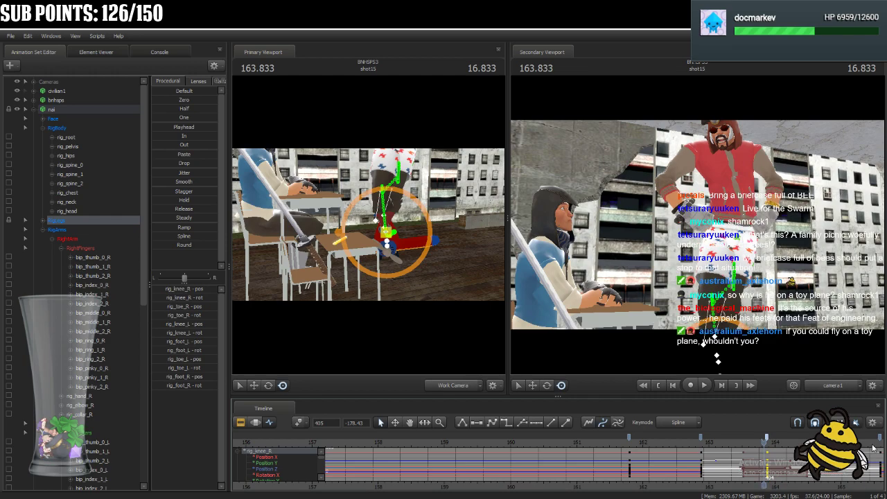
middle_click_drag(762, 487, 550, 486)
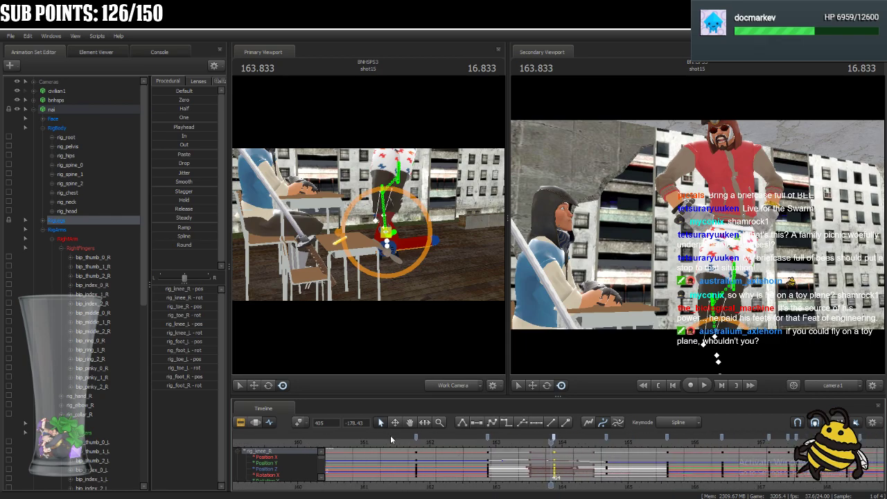
left_click(398, 442)
key("space")
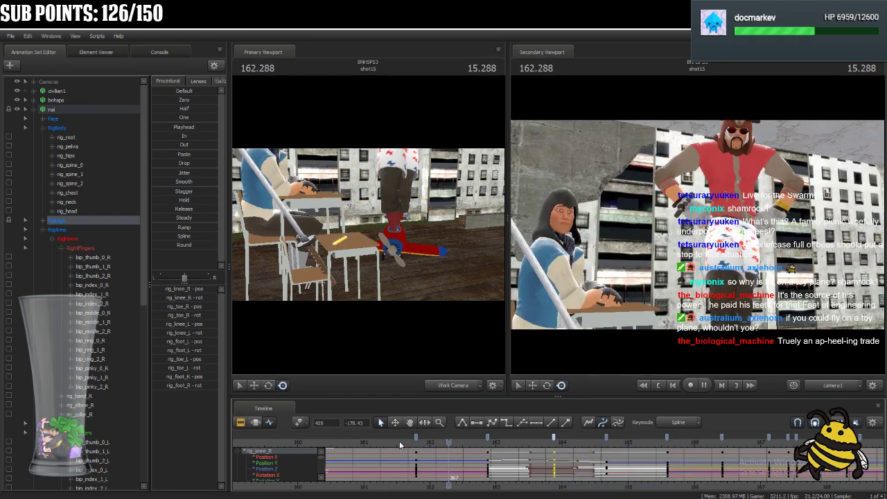
key("space")
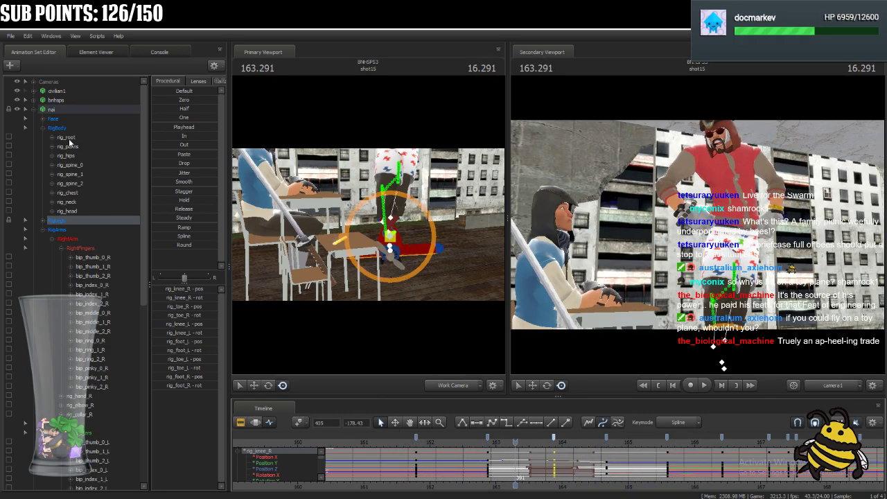
Remove rig_hips's key near frame 386, move its key at frame 405 to 400, and scrub to 164.
left_click(76, 156)
mouse_move(456, 449)
left_mouse_down()
mouse_move(499, 456)
mouse_move(471, 457)
mouse_move(482, 441)
mouse_move(472, 444)
mouse_move(553, 456)
mouse_move(555, 440)
left_mouse_up()
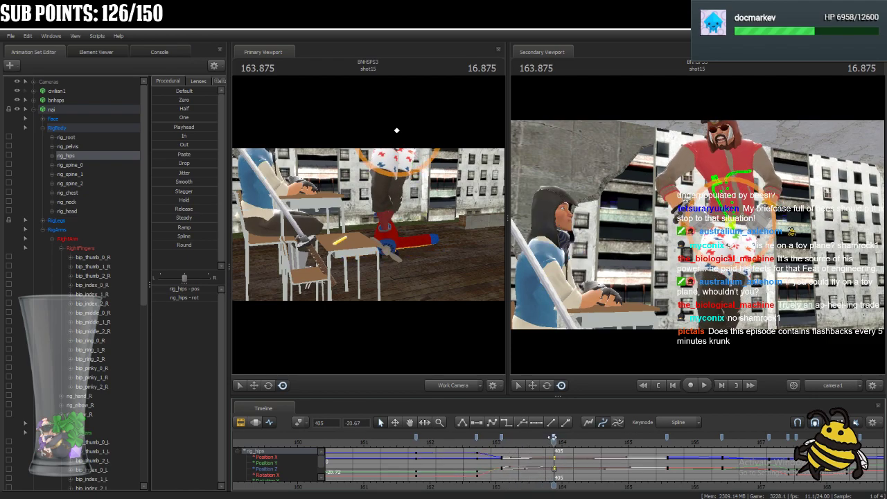
left_click(502, 441)
key("Delete")
mouse_move(555, 441)
left_mouse_down()
mouse_move(461, 454)
mouse_move(572, 466)
mouse_move(558, 467)
mouse_move(540, 437)
left_mouse_up()
mouse_move(471, 446)
left_mouse_down()
mouse_move(557, 463)
mouse_move(572, 470)
mouse_move(558, 474)
mouse_move(565, 478)
left_mouse_up()
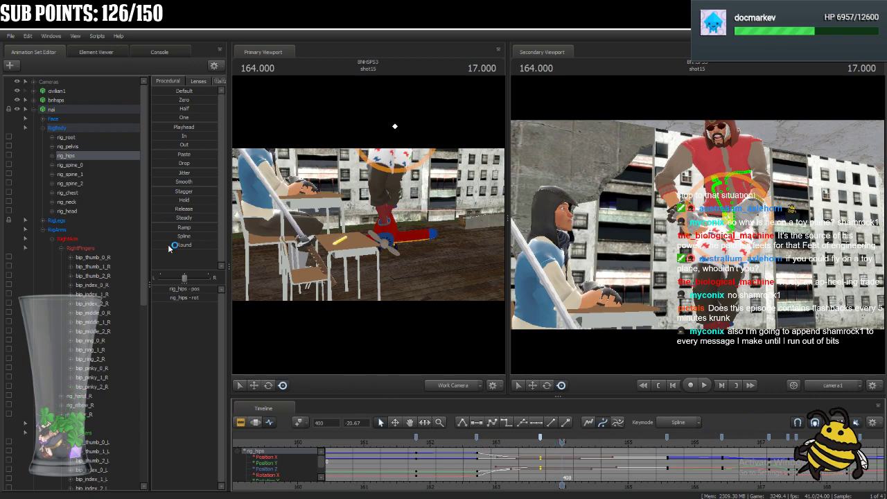
Check the key placement of bnhsps and the whole nai rig around 164, ending with RigLegs selected.
scroll(565, 490, "down", 2)
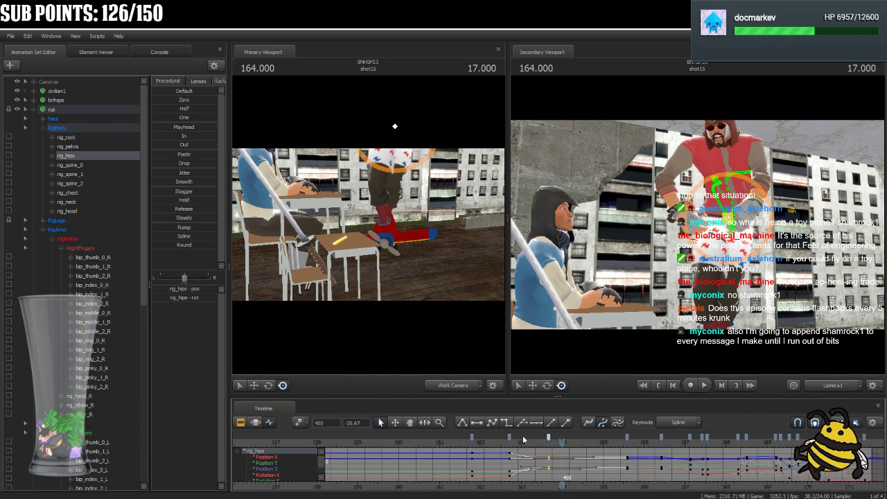
scroll(527, 442, "down", 2)
left_click(78, 103)
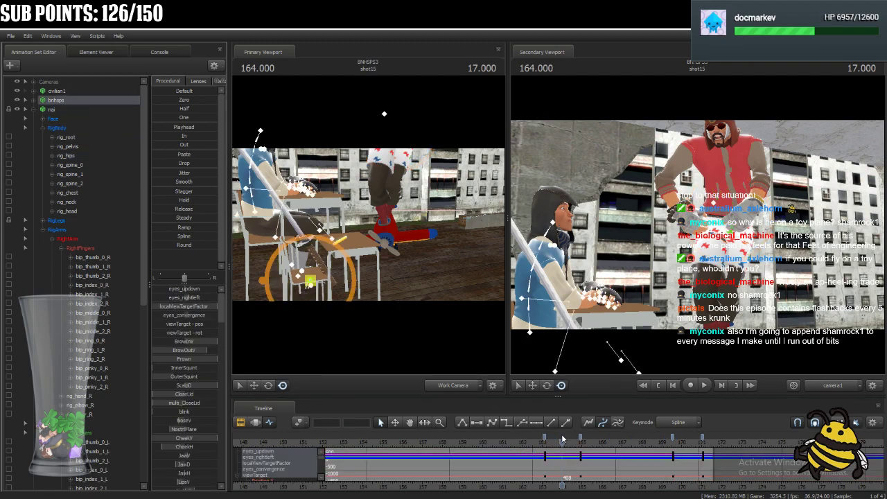
left_click(51, 110)
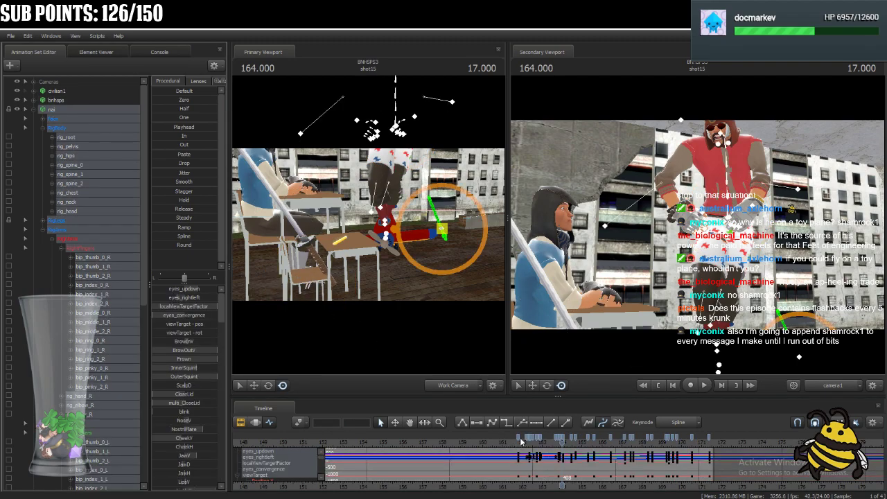
left_click(79, 220)
scroll(441, 438, "up", 4)
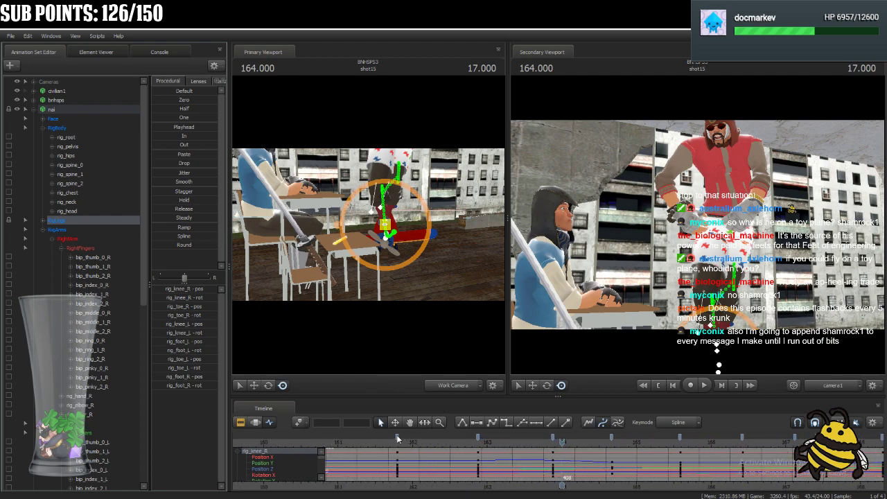
Select the RigLegs keys at frames 355, 381 and 405, play back the motion, deselect them and scrub to 162.5.
left_click(396, 434)
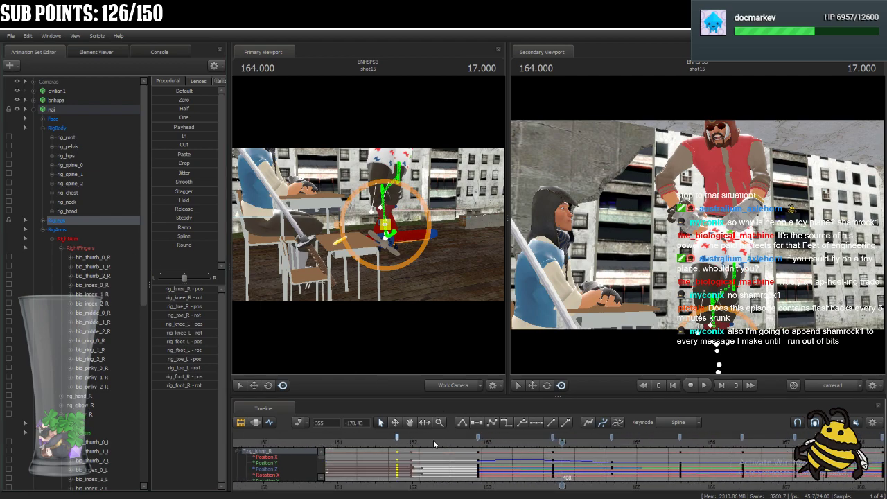
left_click(553, 436, "shift")
left_click(388, 441)
key("space")
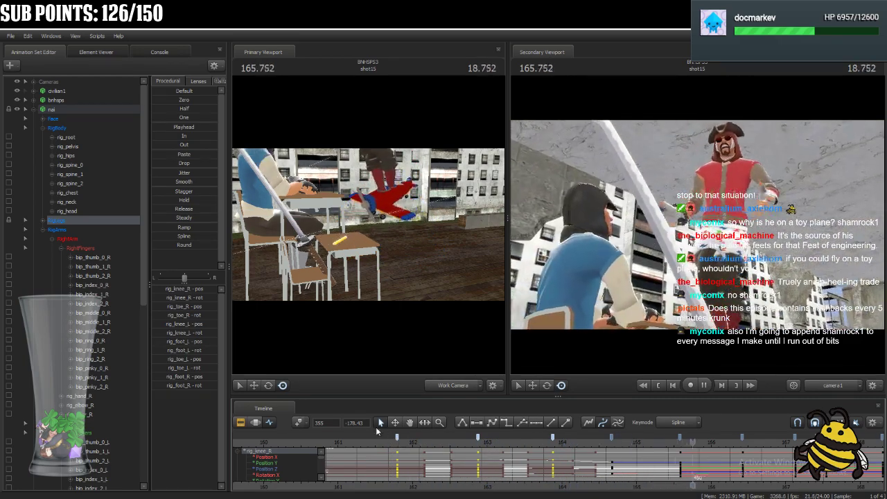
key("space")
left_click(383, 454)
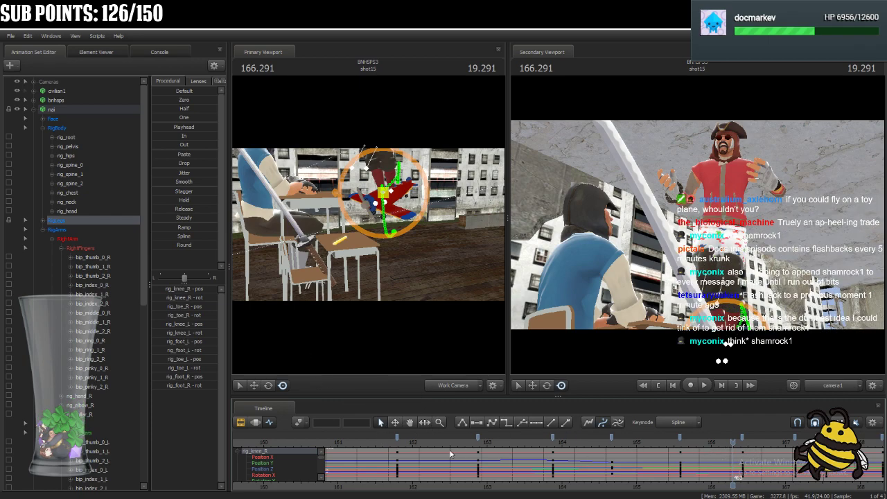
left_click_drag(397, 443, 450, 466)
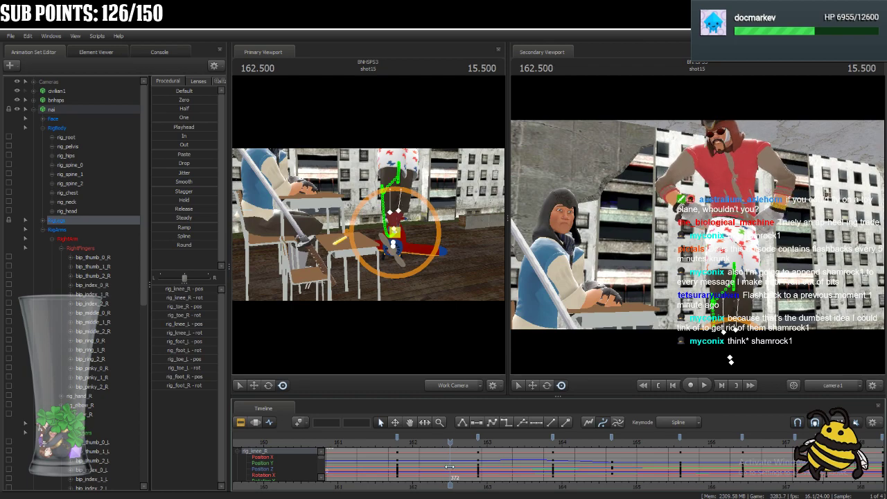
Collapse the right and left finger groups under RigArms and select rig_hand_L and rig_hand_R together.
left_click(43, 231)
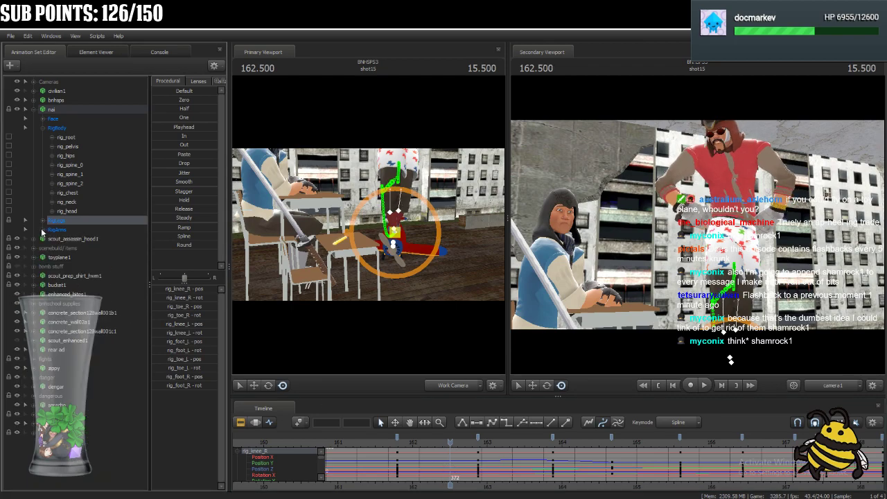
left_click(42, 231)
left_click(69, 249)
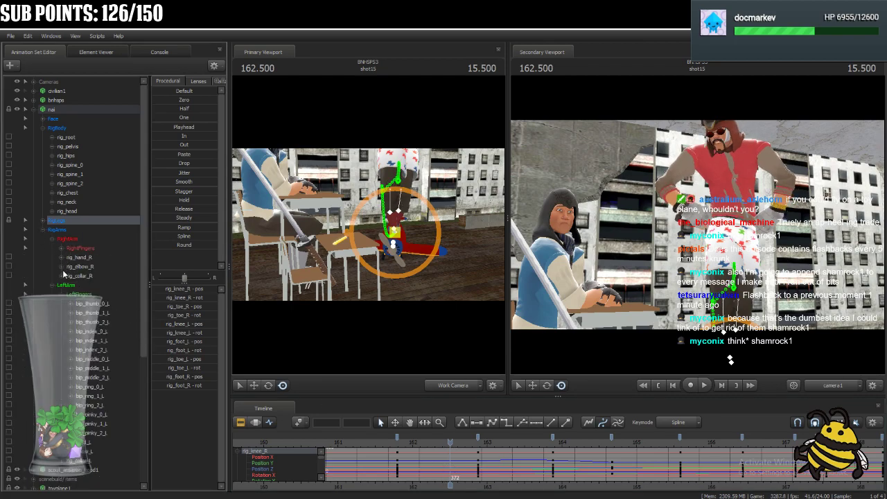
left_click(60, 296)
left_click(84, 306)
left_click(87, 260, "ctrl")
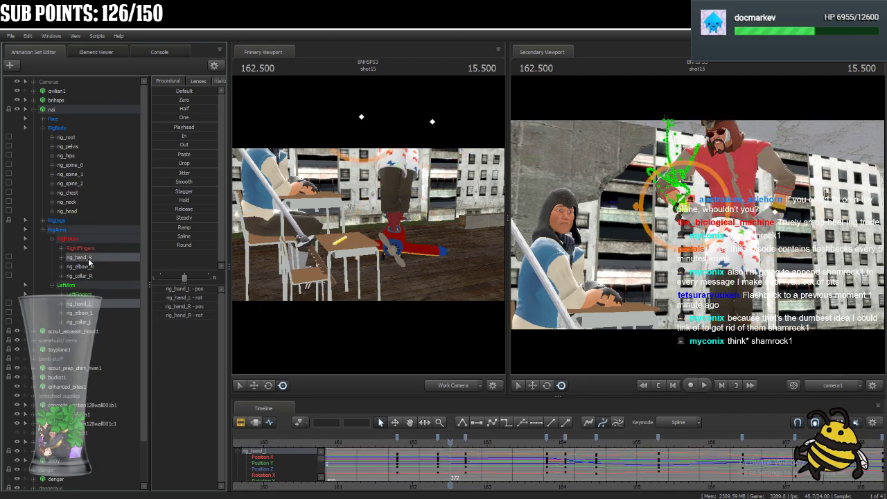
Move both hands' keys at frames 368 and 377 to frames 367 and 371, and scrub to 163.666.
left_click_drag(391, 445, 431, 463)
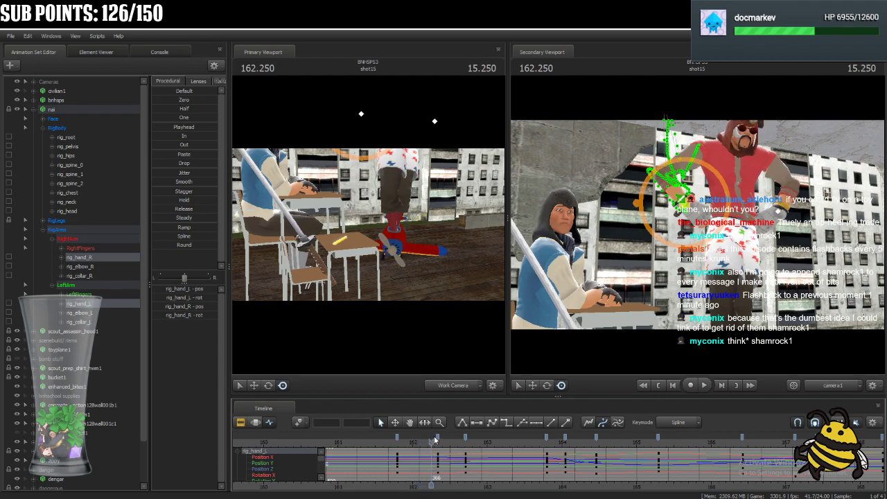
left_click_drag(438, 437, 428, 437)
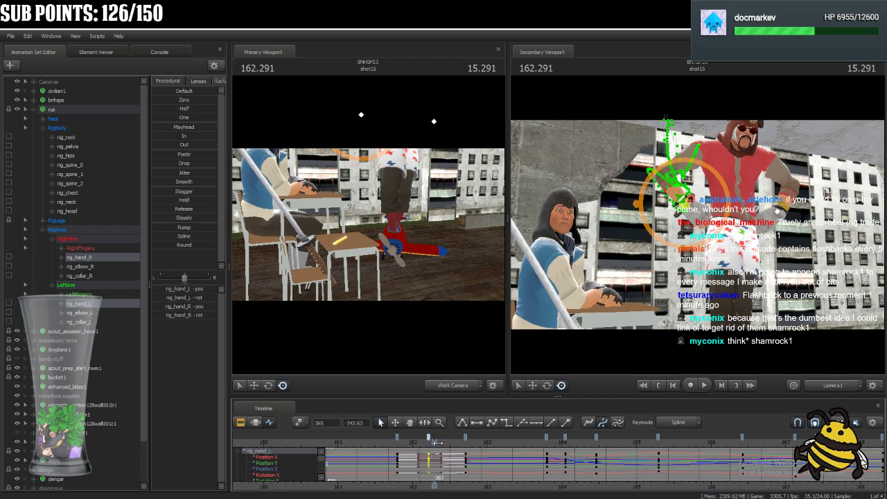
left_click(452, 447)
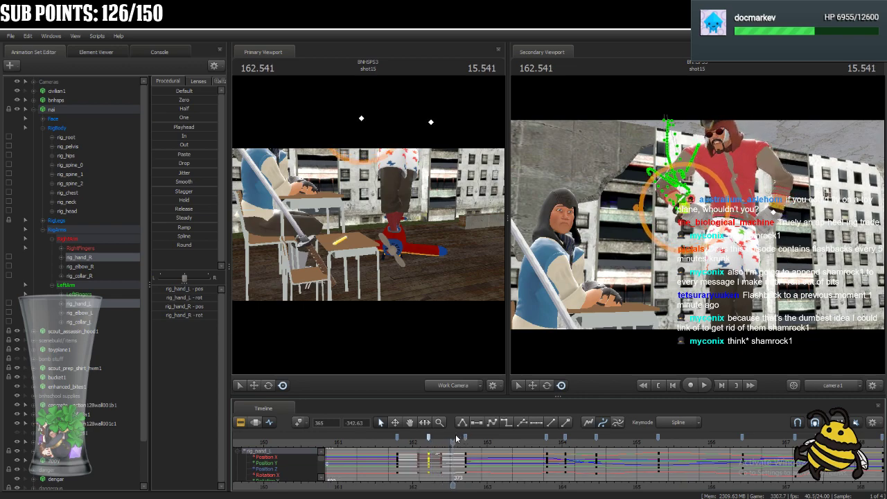
left_click_drag(463, 437, 449, 438)
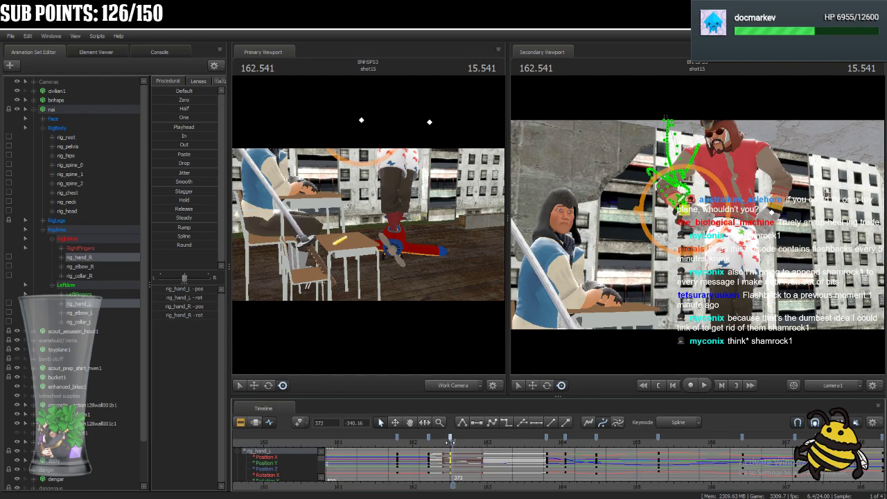
left_click(455, 450)
mouse_move(456, 451)
left_mouse_down()
mouse_move(444, 450)
mouse_move(447, 437)
mouse_move(423, 446)
mouse_move(431, 448)
left_mouse_up()
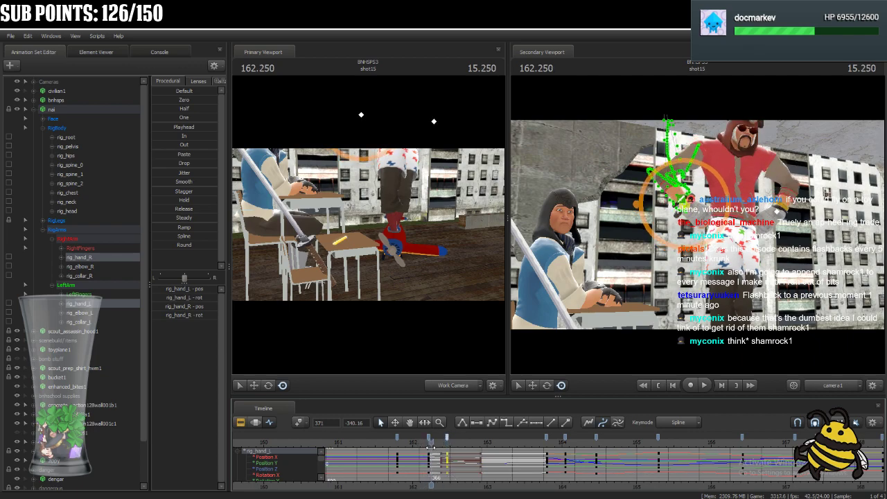
left_click_drag(430, 438, 537, 476)
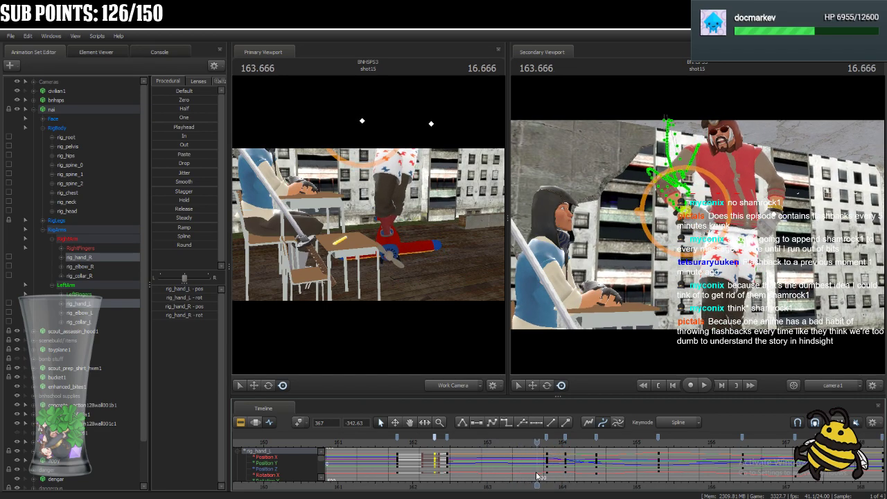
Move the right arm group's keys at frames 403 and 409 to frames 400 and 406.
left_click(103, 237)
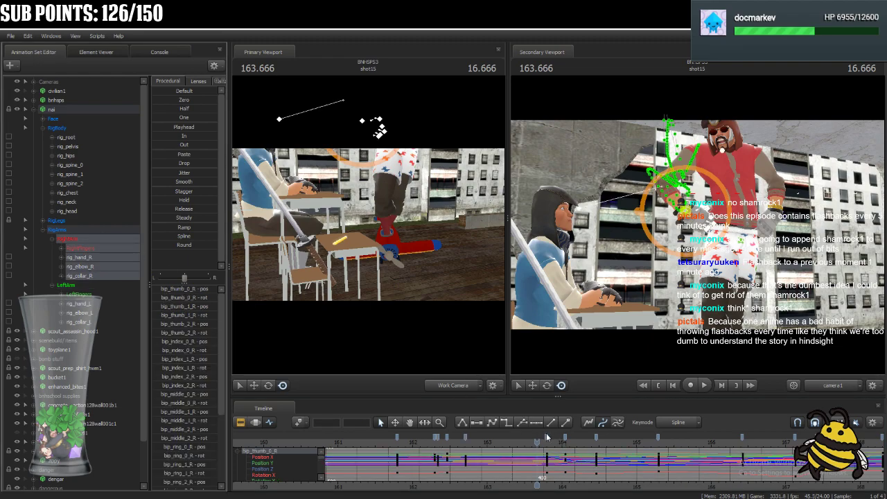
left_click(537, 439)
left_click_drag(538, 442, 556, 449)
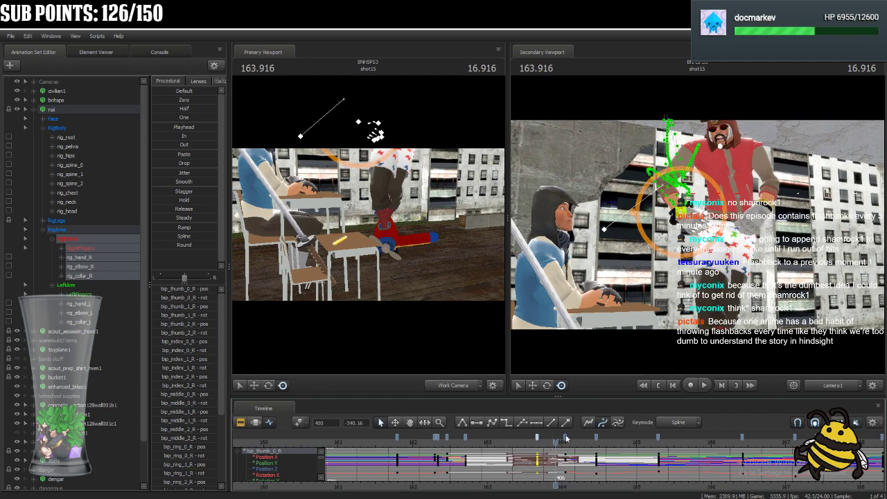
left_click(556, 439)
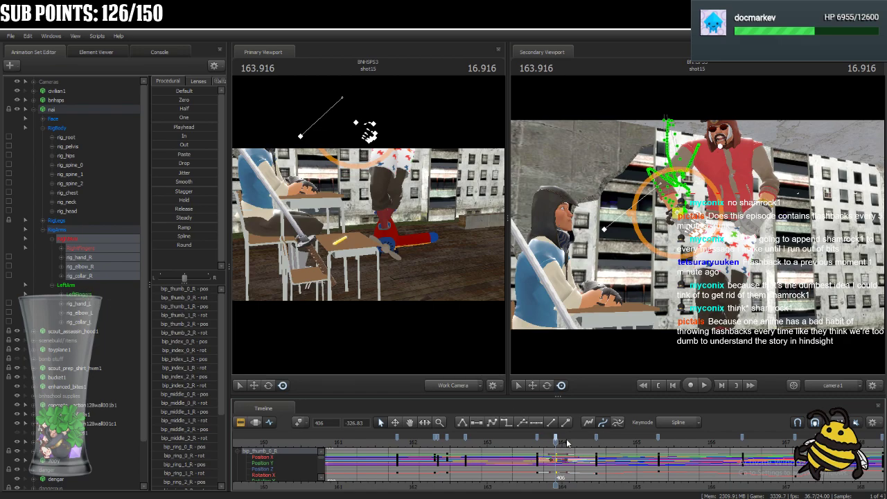
Play back shot15 repeatedly from around 161.7 to review the arm timing against the body, stopping at 162.25.
left_click_drag(563, 444, 490, 486)
key("space")
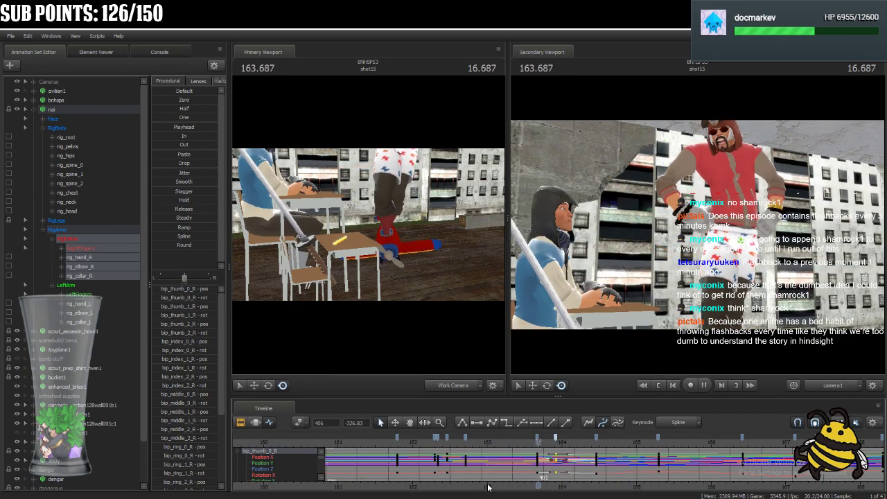
key("space")
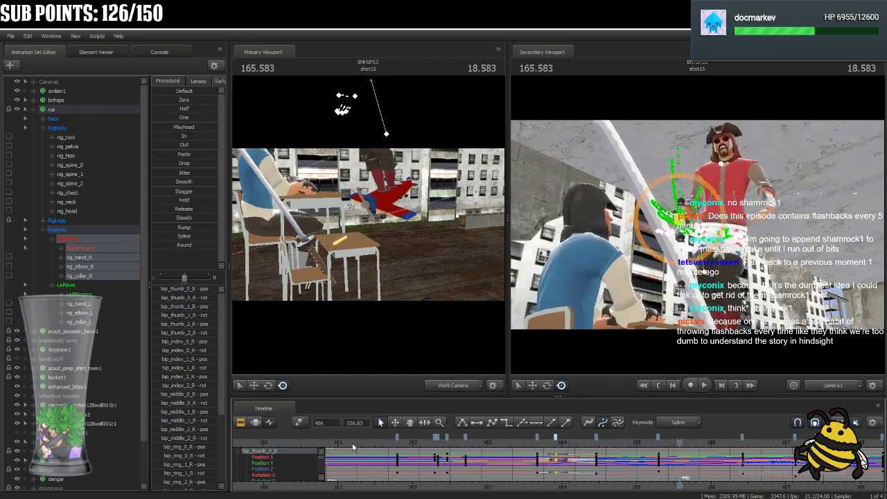
left_click(390, 440)
key("space")
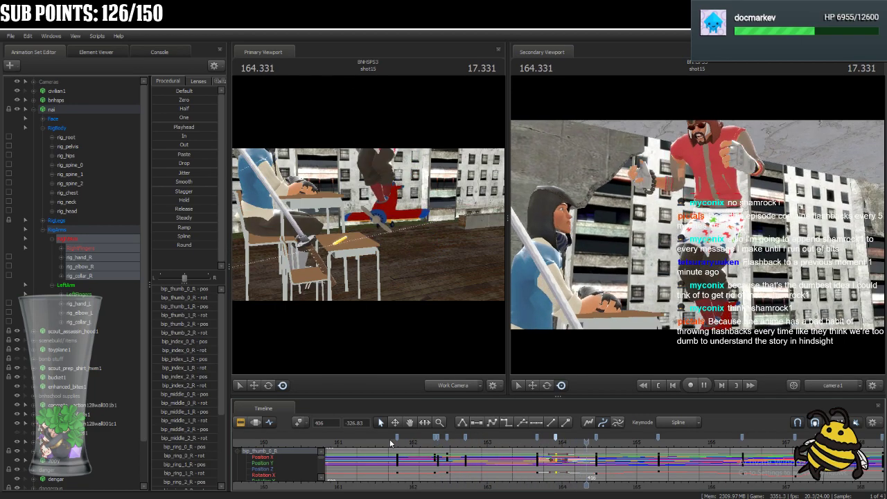
left_click(391, 443)
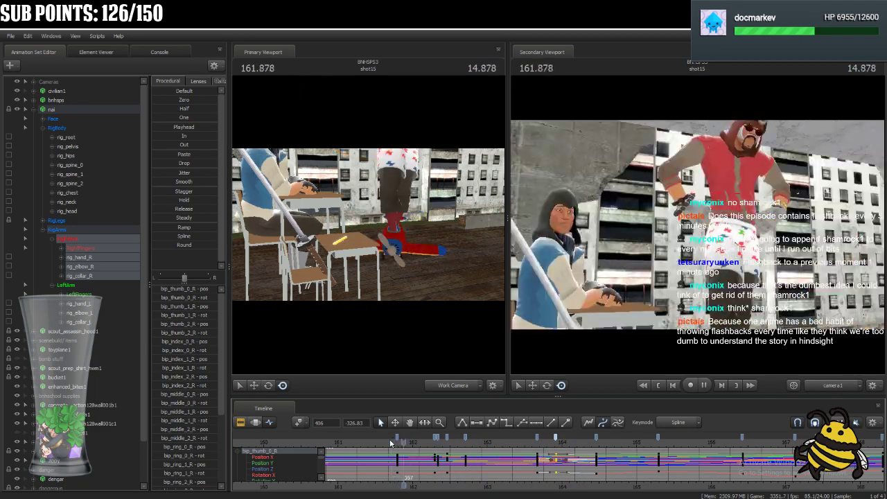
left_click(390, 441)
key("space")
left_click(390, 441)
key("space")
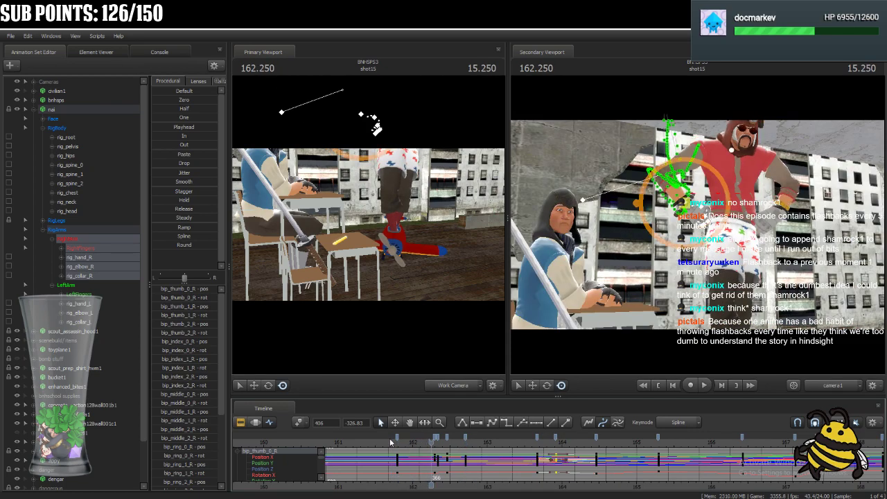
Move both hand controls' keys at frames 369 and 371 to frames 371 and 375, and play back from about 162.25.
left_click(88, 258)
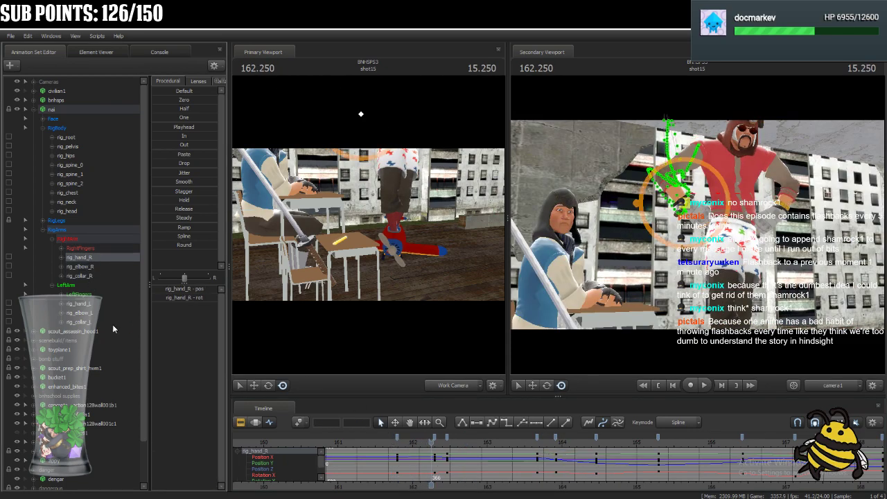
left_click(104, 305, "ctrl")
left_click_drag(431, 442, 449, 447)
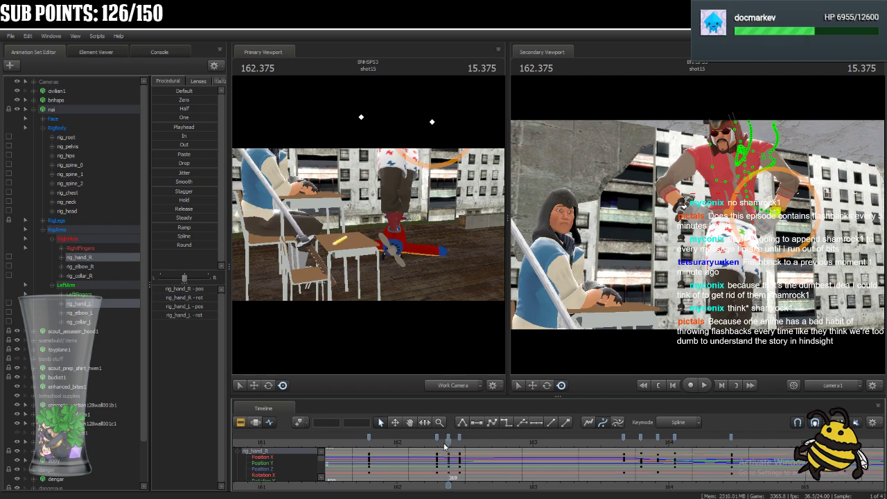
left_click_drag(445, 442, 460, 452)
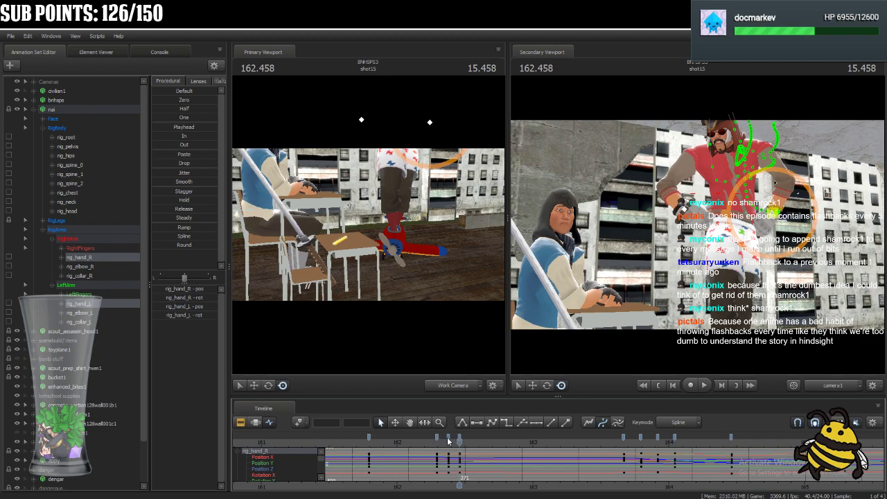
left_click(449, 439)
left_click(459, 438, "shift")
mouse_move(449, 438)
left_mouse_down()
mouse_move(477, 446)
mouse_move(483, 439)
left_mouse_up()
left_click(472, 438)
left_click(431, 440)
key("space")
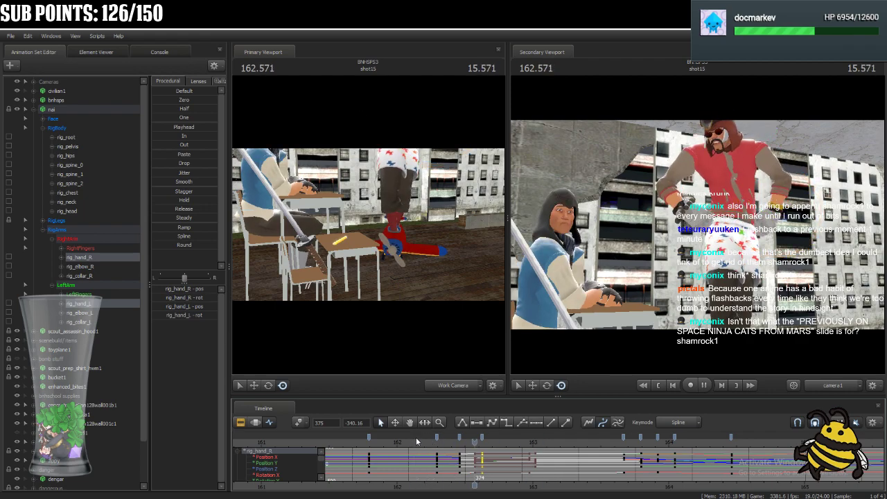
Stop playback, scrub to 163.666, and slightly reposition nai's right and left hands against the body.
key("space")
mouse_move(619, 449)
left_mouse_down()
mouse_move(432, 461)
mouse_move(493, 475)
mouse_move(625, 462)
left_mouse_up()
key("ctrl")
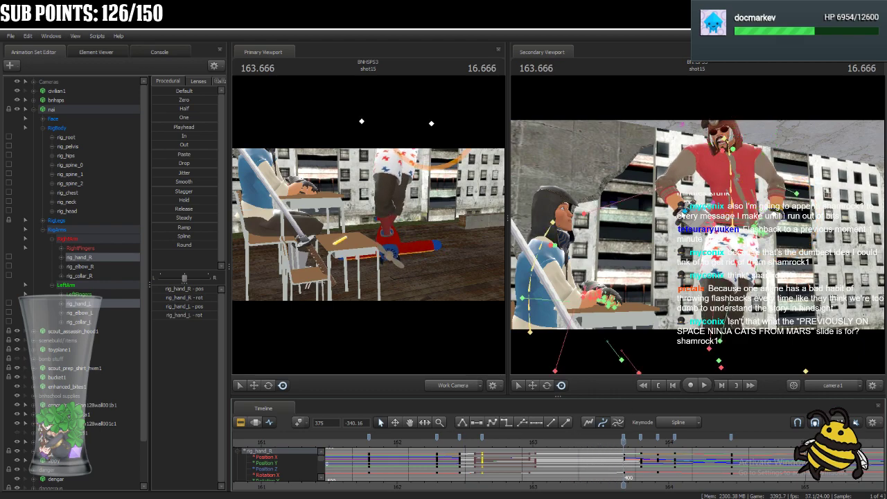
left_click(685, 210, "ctrl")
left_click_drag(685, 210, 680, 217)
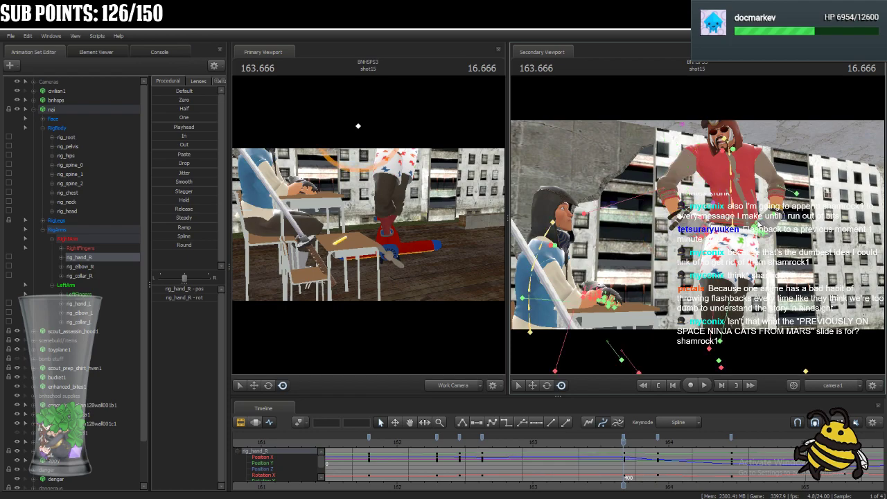
left_click(778, 219, "ctrl")
left_click_drag(776, 216, 775, 213)
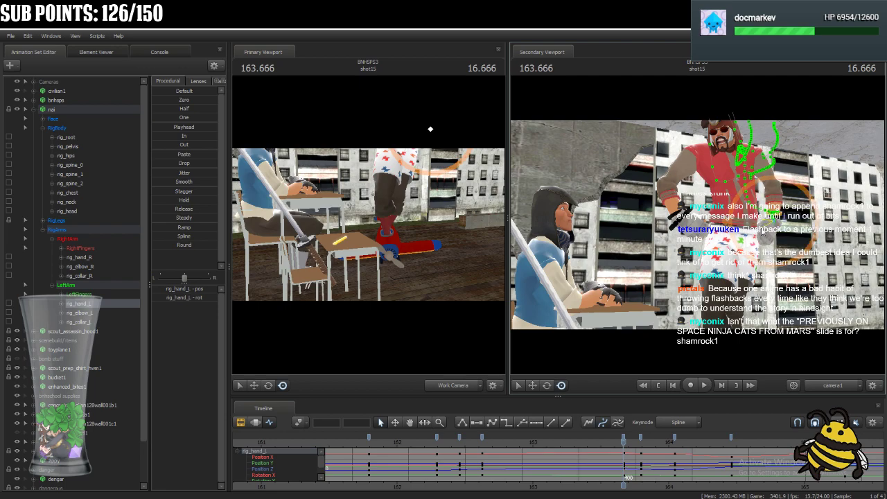
Rotate nai's collar and hand controls slightly at 163.666 to refine the arm pose.
left_click(701, 149, "ctrl")
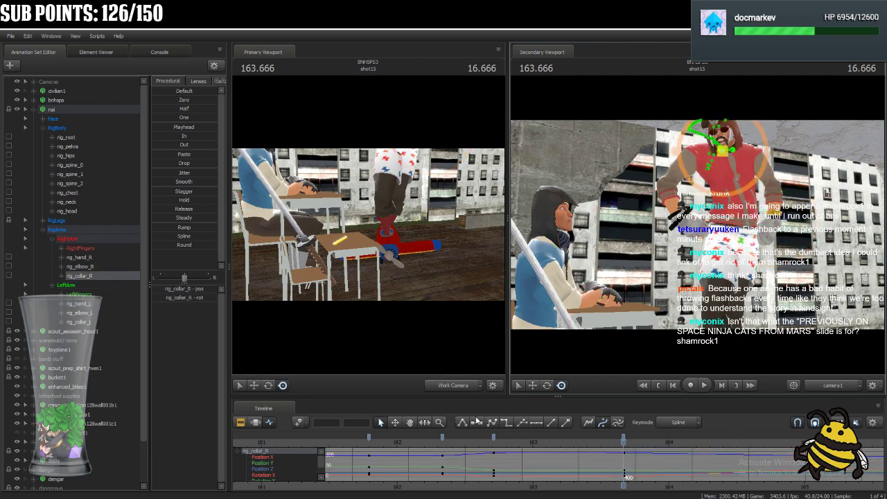
left_click(547, 386)
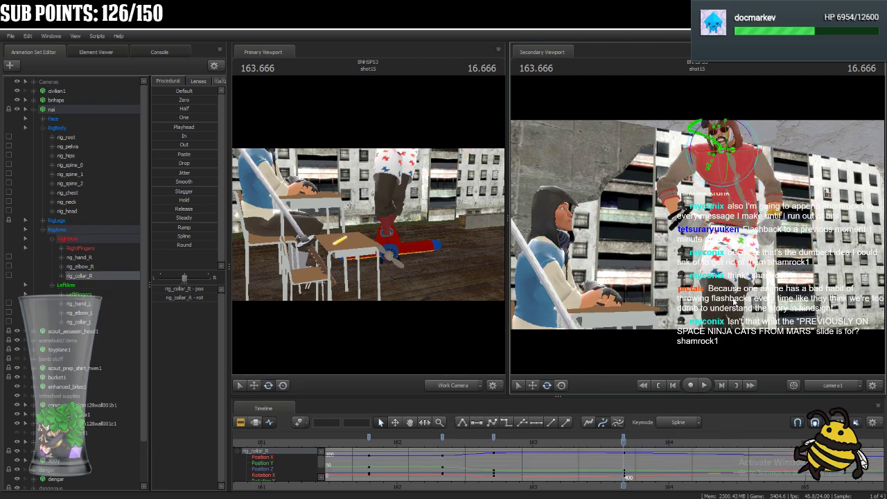
left_click(720, 152, "ctrl")
left_click_drag(722, 134, 726, 133)
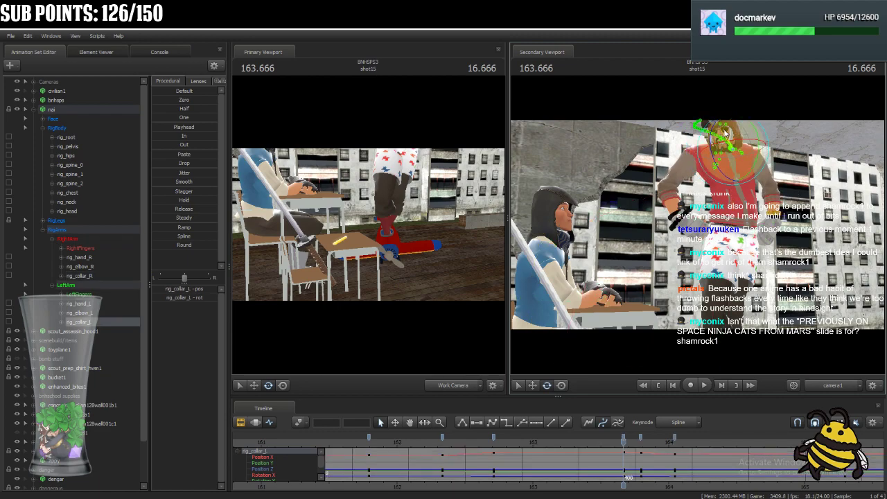
left_click(687, 221, "ctrl")
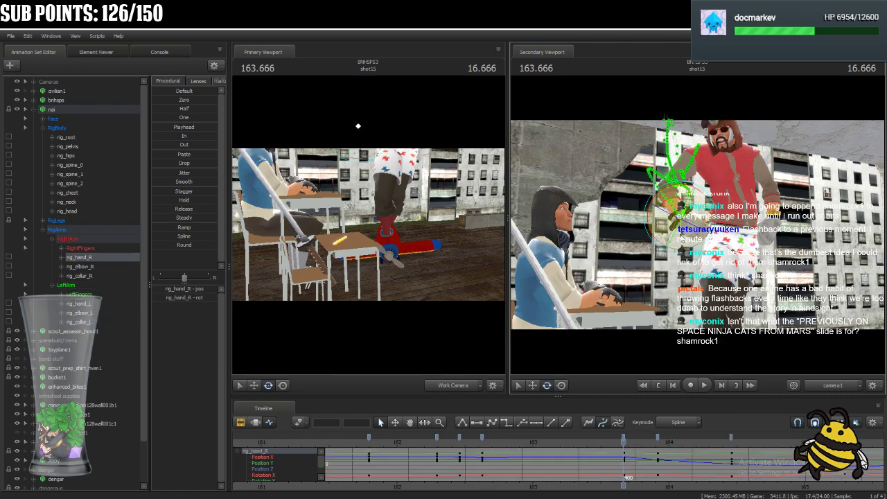
left_click(778, 225)
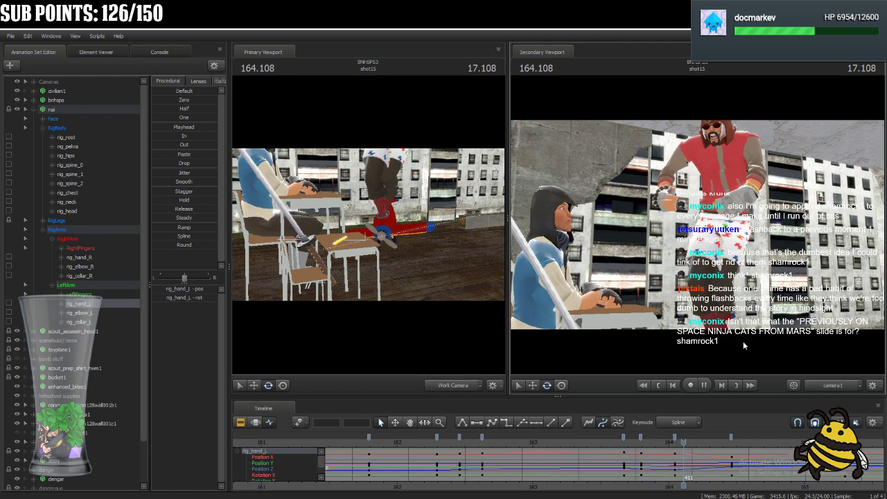
Return to 163.666 and delete the right hand's key at frame 406 and the left hand's key at frame 403.
left_click_drag(740, 444, 625, 464)
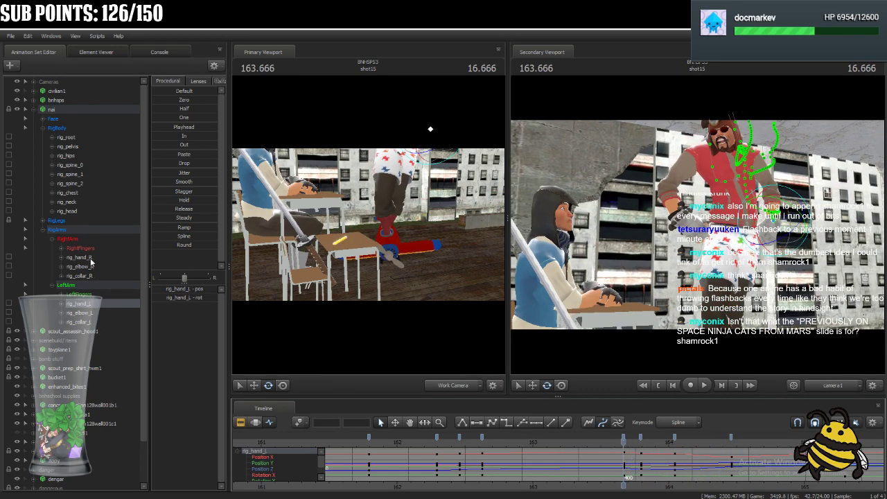
left_click(78, 257, "ctrl")
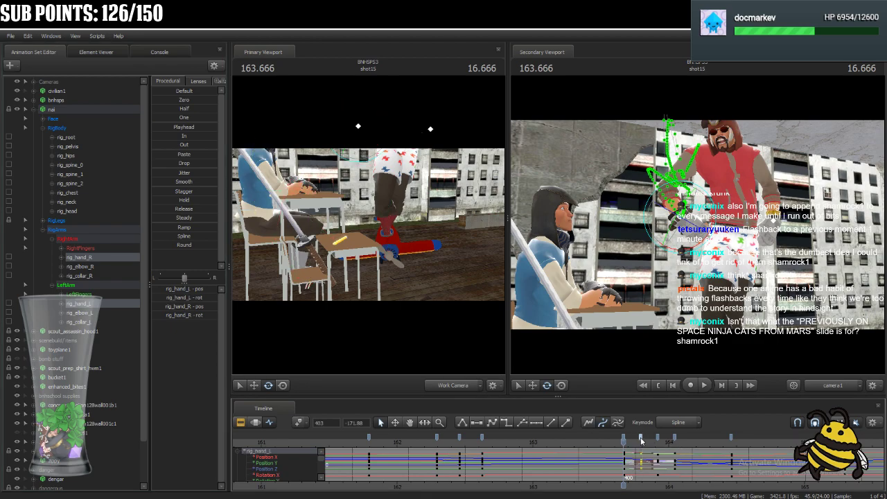
left_click(84, 266)
left_click(101, 258)
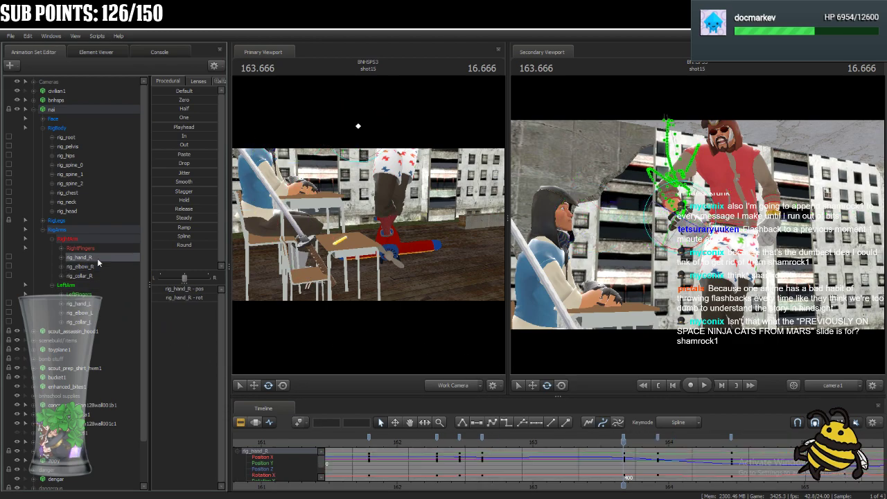
left_click(659, 438)
key("Delete")
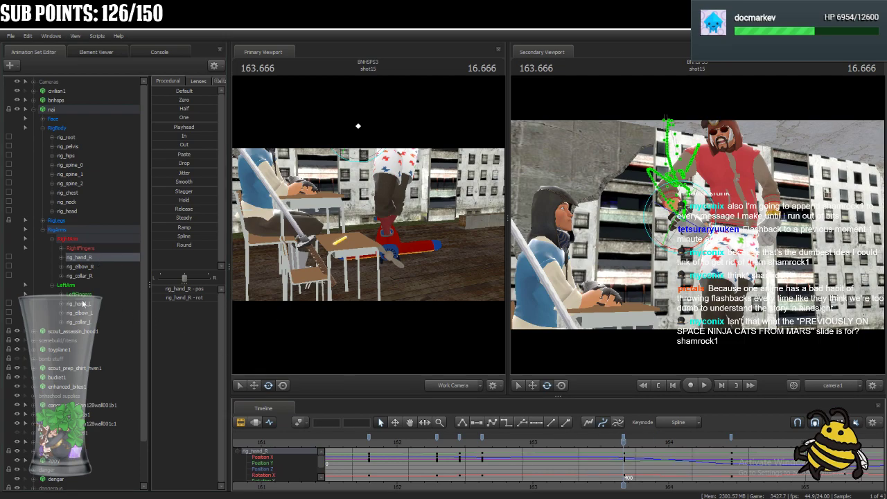
left_click(83, 303)
left_click(641, 438)
key("Delete")
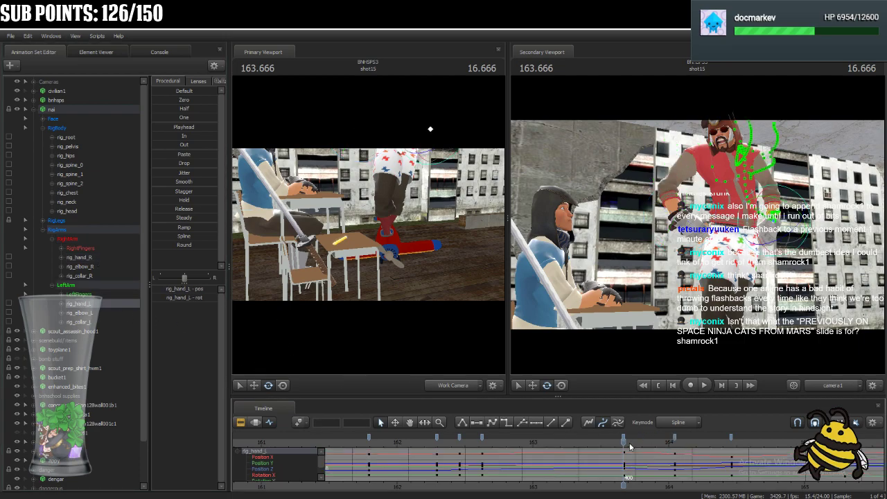
Play back shot15 repeatedly from around 163 to review the hand motion, and scrub to 163.416.
left_click_drag(613, 445, 603, 446)
key("space")
key("space")
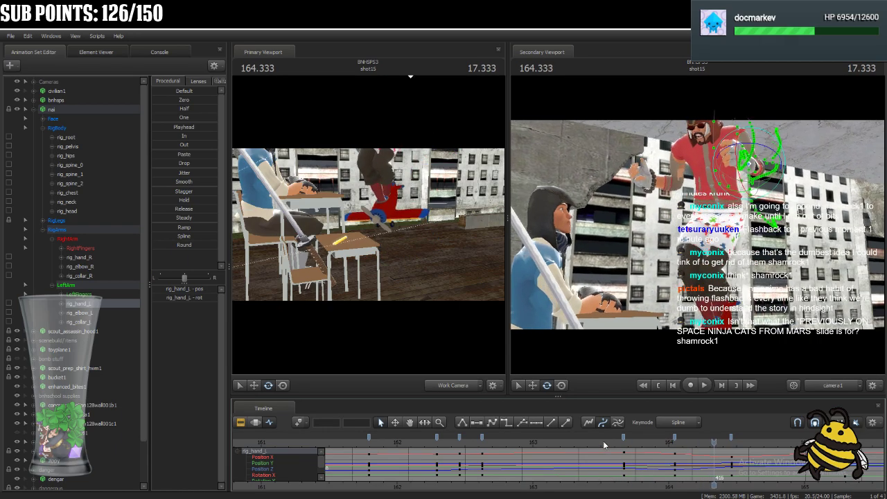
left_click(548, 440)
key("space")
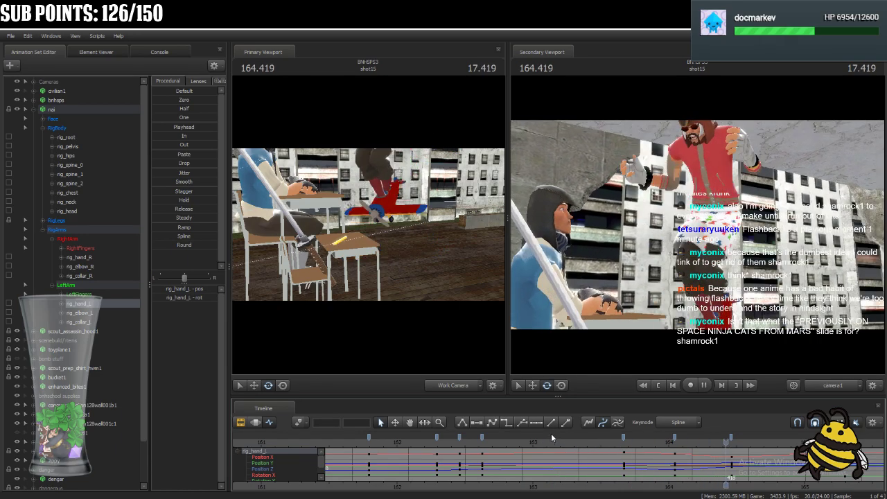
left_click(520, 441)
key("space")
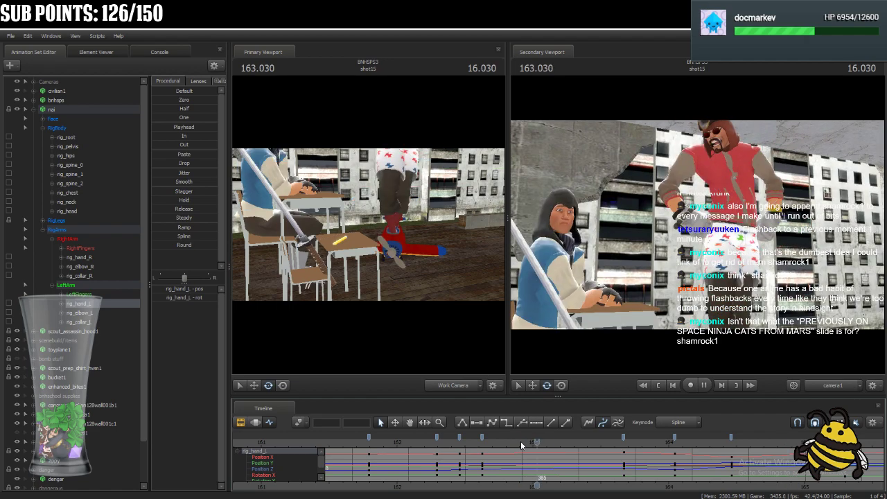
left_click(520, 439)
key("space")
left_click_drag(613, 444, 590, 464)
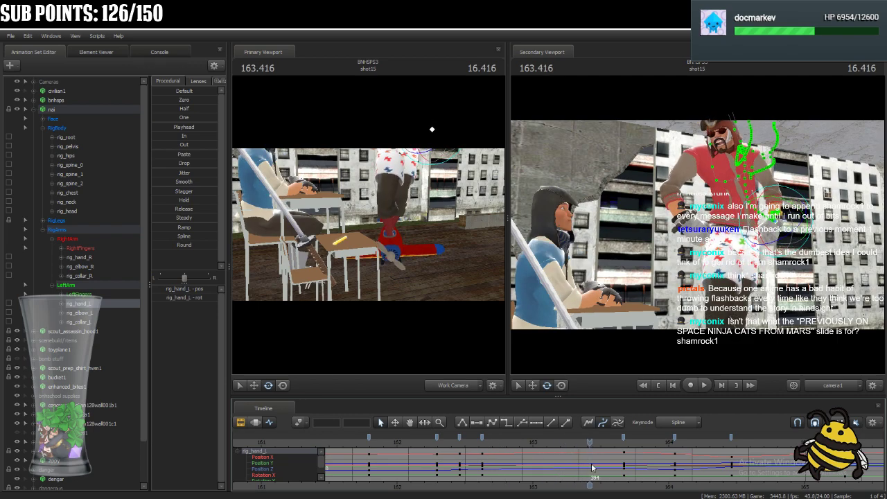
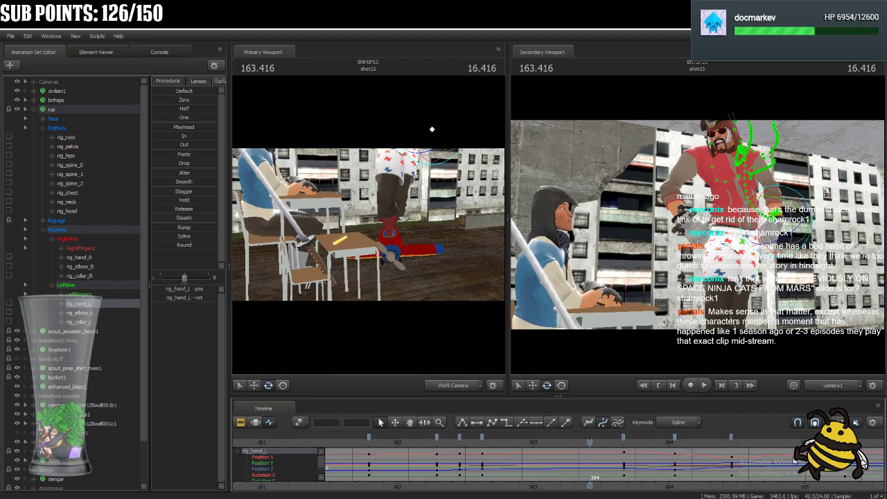
Play back shot15 from around 163.416 and again from 161.708 to review nai's hand motion.
scroll(501, 452, "down", 4)
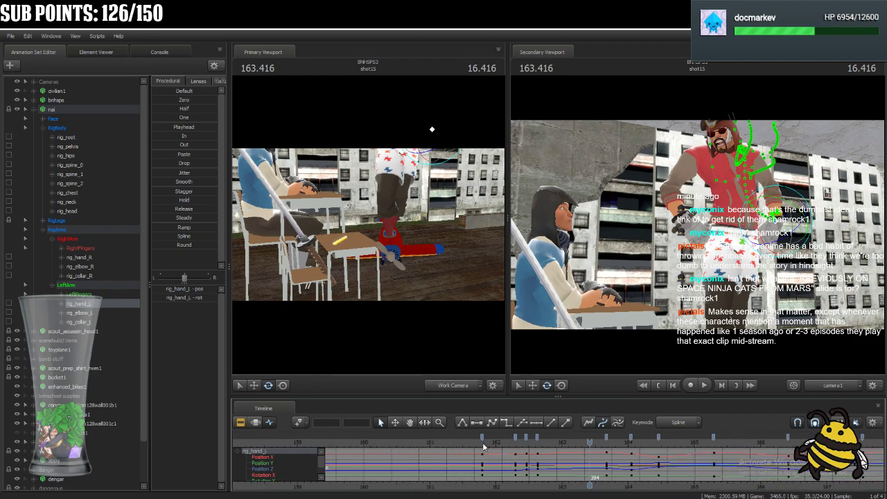
key("space")
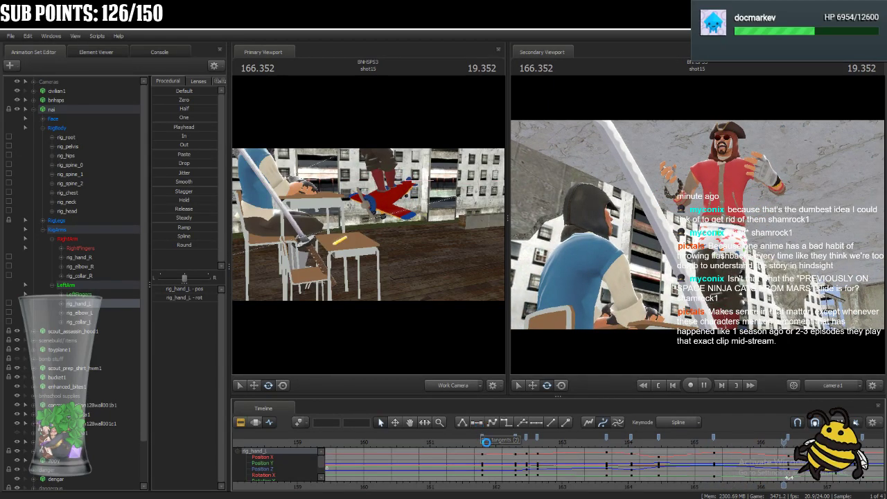
key("space")
left_click(476, 441)
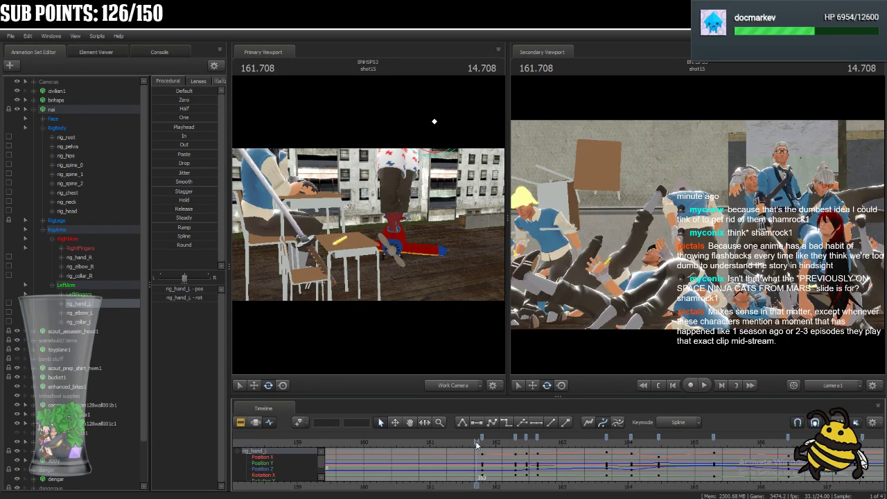
key("space")
key("space")
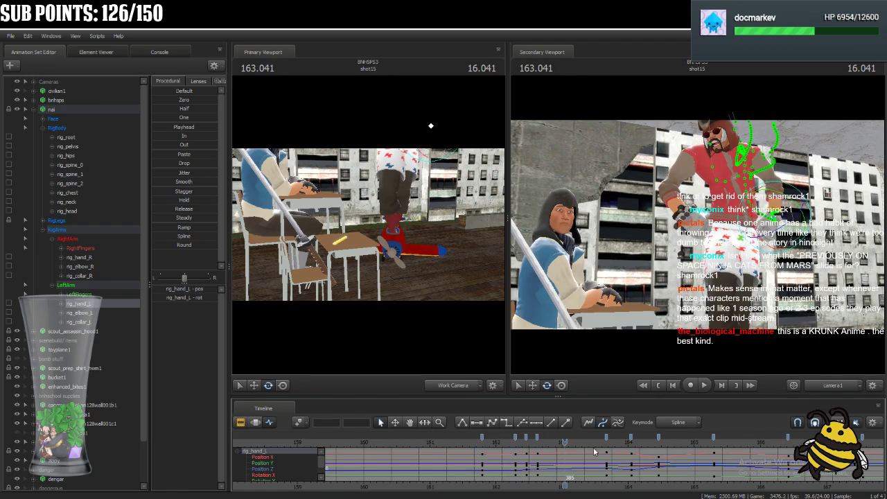
Select both of nai's hands and move their three keys starting at frame 367 to just before 163.666.
left_click_drag(570, 449, 540, 459)
left_click(538, 439)
left_click(94, 258, "ctrl")
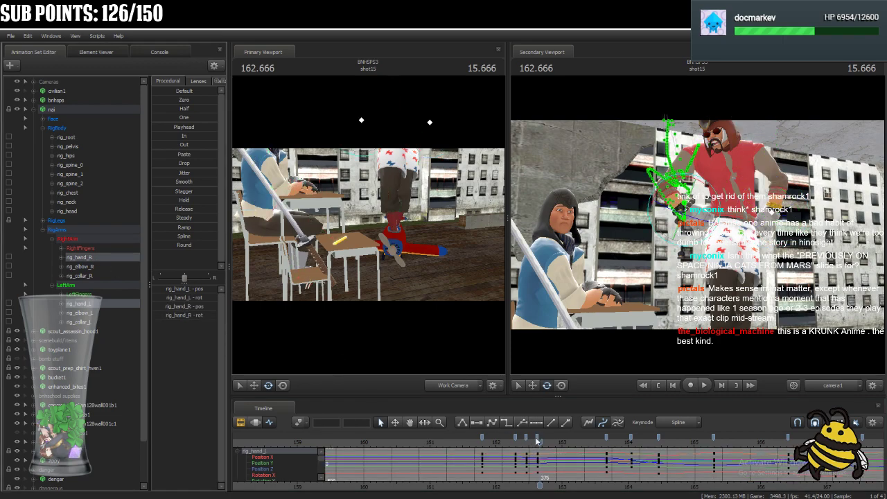
left_click(540, 439)
left_click_drag(541, 442, 606, 456)
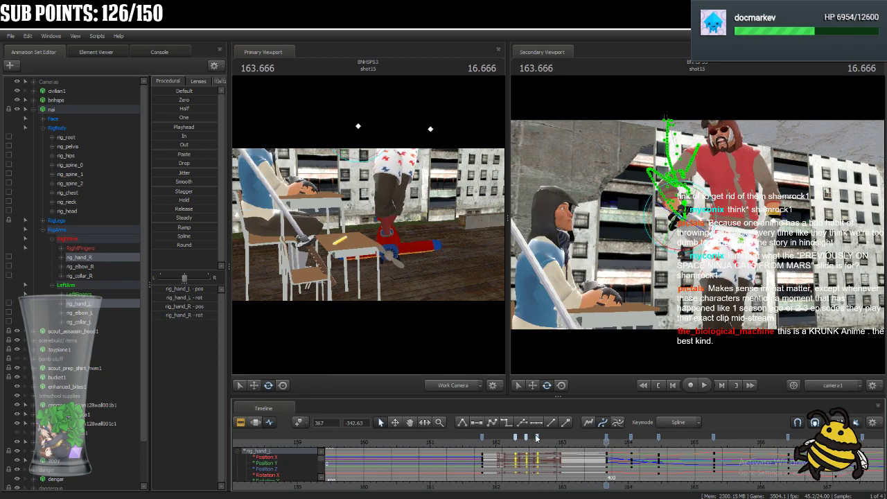
left_click_drag(545, 441, 607, 439)
left_click(607, 439)
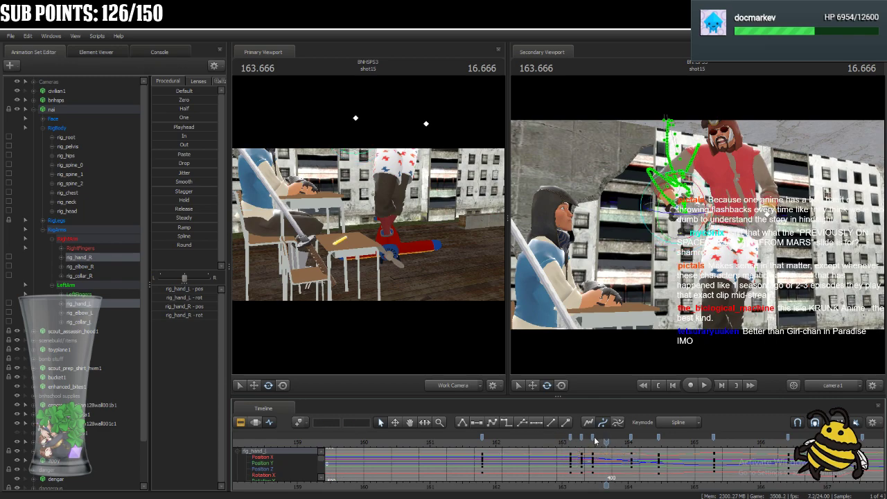
Shift both hands' three moved keys slightly further along so the first sits at frame 391, and play back the result.
left_click(593, 439)
left_click(569, 439)
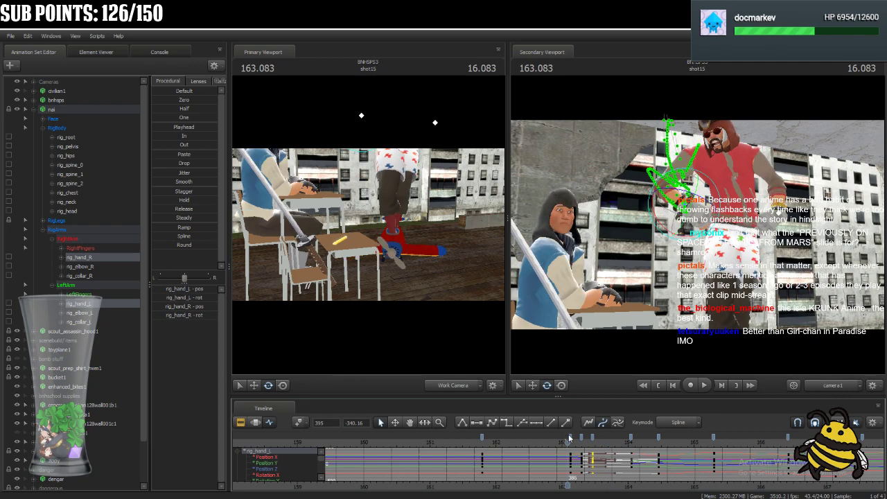
left_click(571, 439)
left_click(593, 439, "shift")
left_click_drag(571, 444, 549, 453)
key("space")
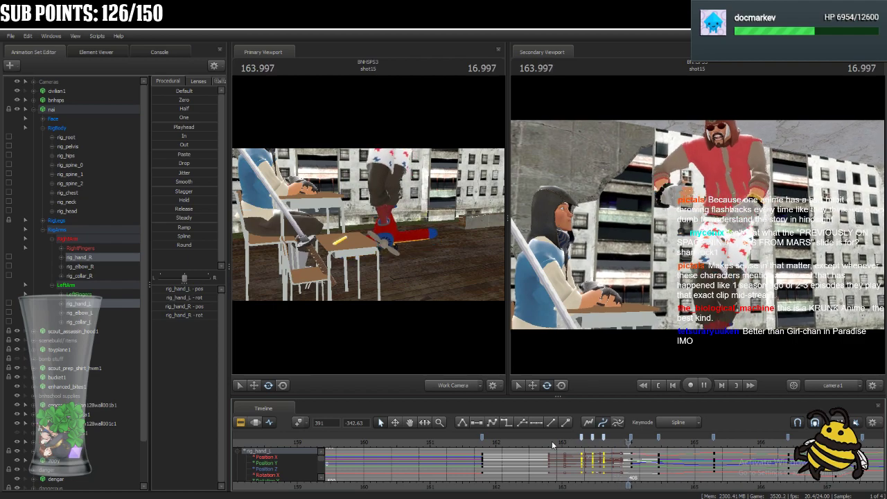
key("space")
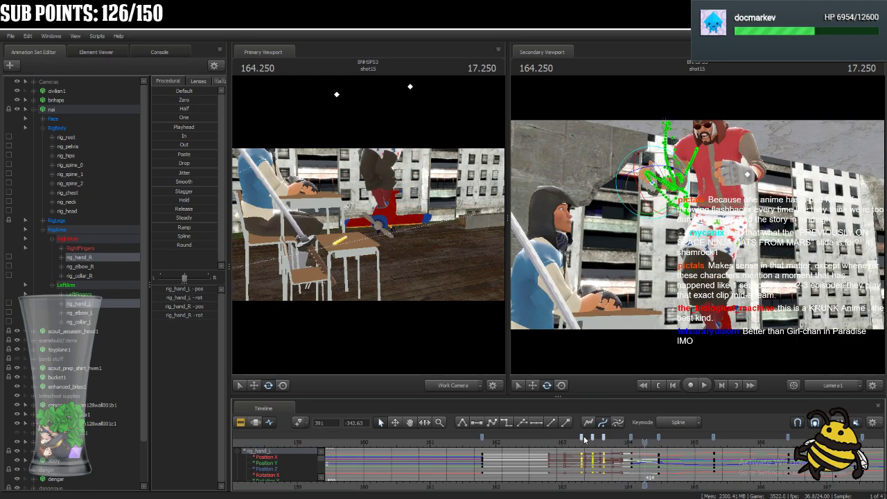
Play back the shifted keys, scrub to 163.625, and delete both hands' key at frame 399.
left_click(582, 438)
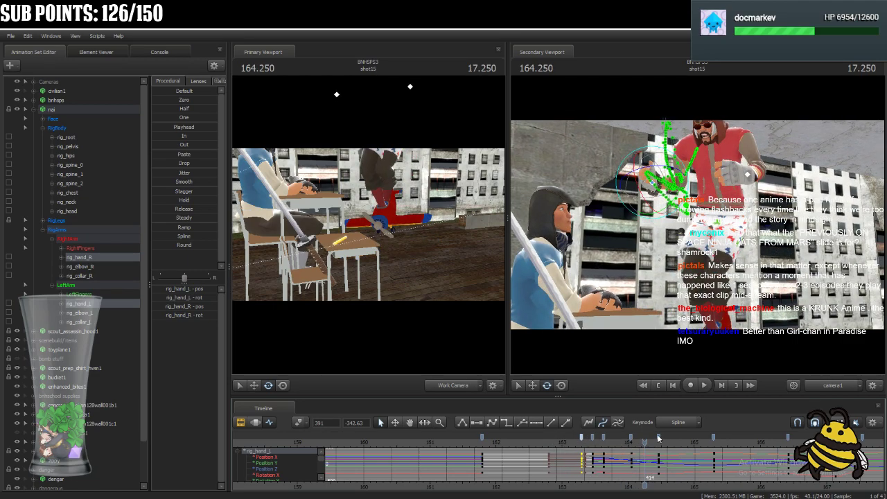
left_click(658, 439, "shift")
key("space")
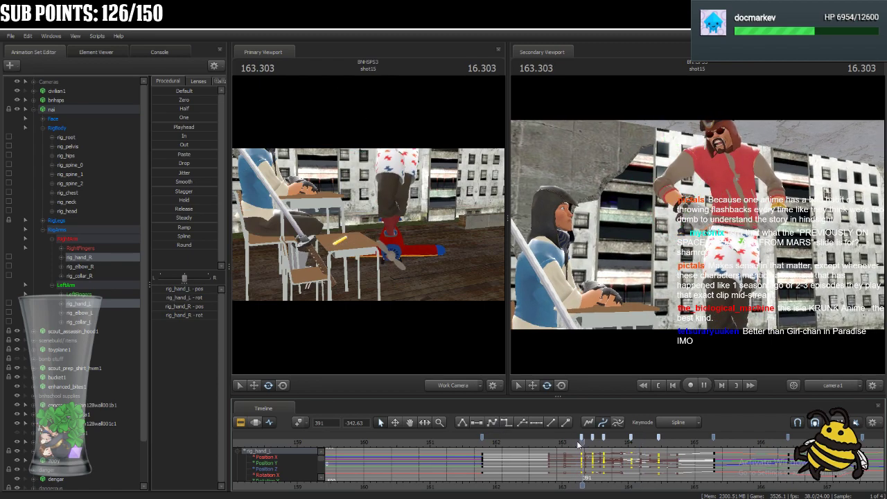
left_click_drag(565, 441, 605, 456)
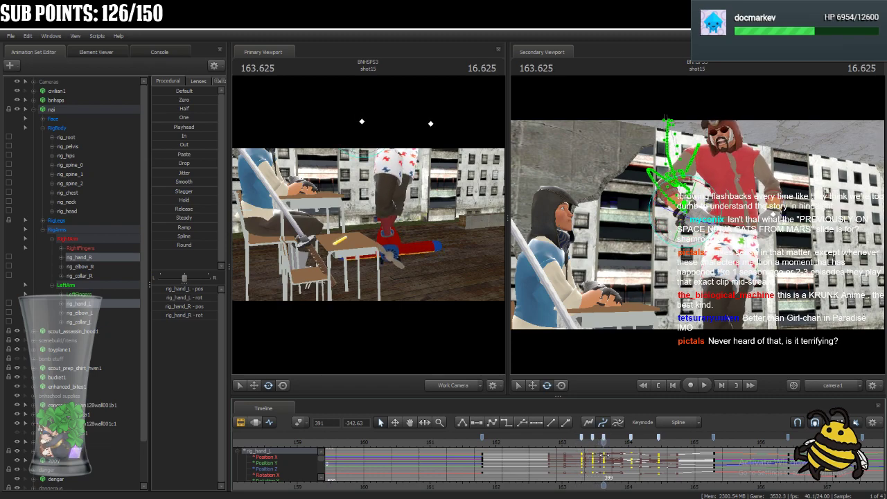
left_click(603, 439)
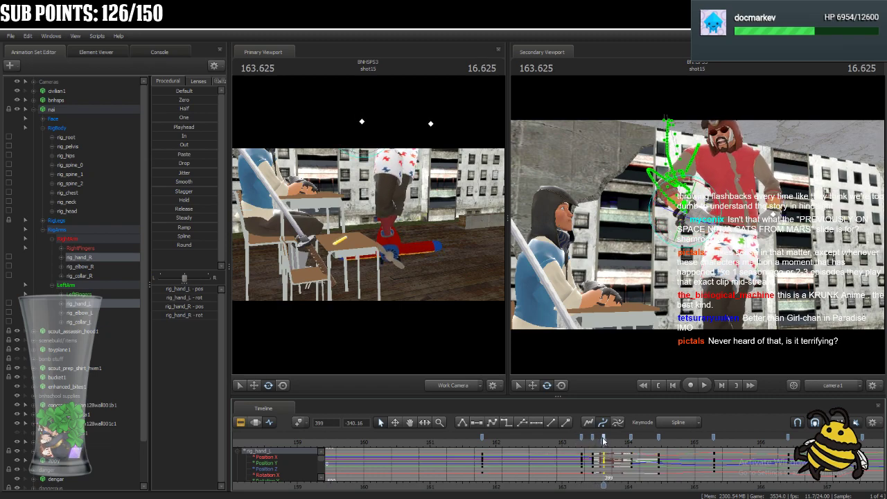
key("Delete")
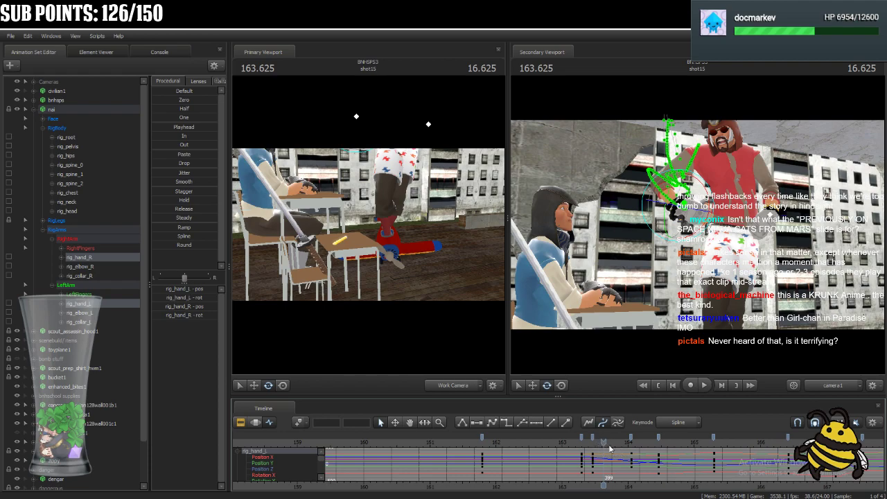
Scrub to 163.291, select only nai's right hand, and delete its key at frame 398.
left_click_drag(587, 444, 584, 470)
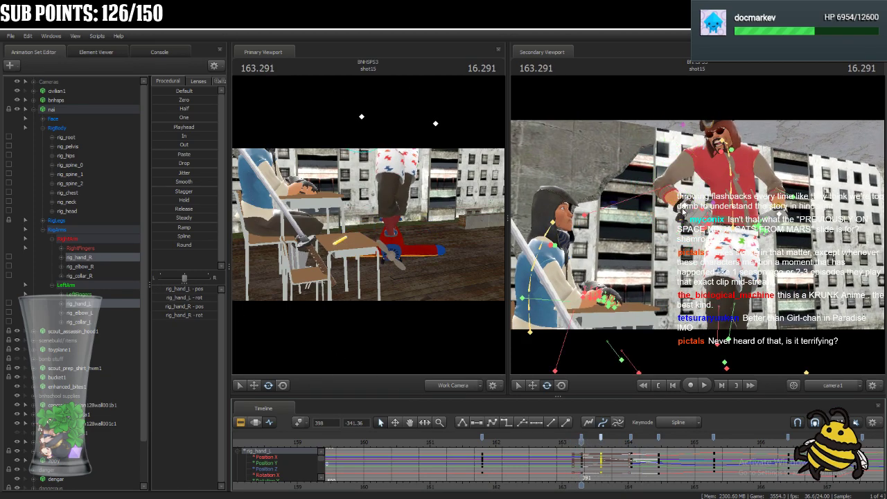
left_click(682, 207, "ctrl")
left_click(601, 439)
key("Delete")
At 163.708, lower nai's right hand beside the body and reposition the right elbow.
left_click_drag(585, 444, 609, 458)
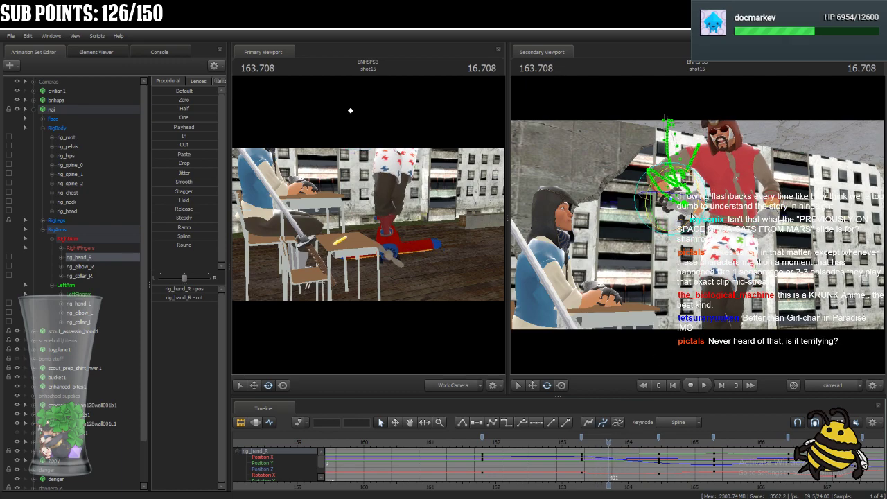
left_click(562, 385)
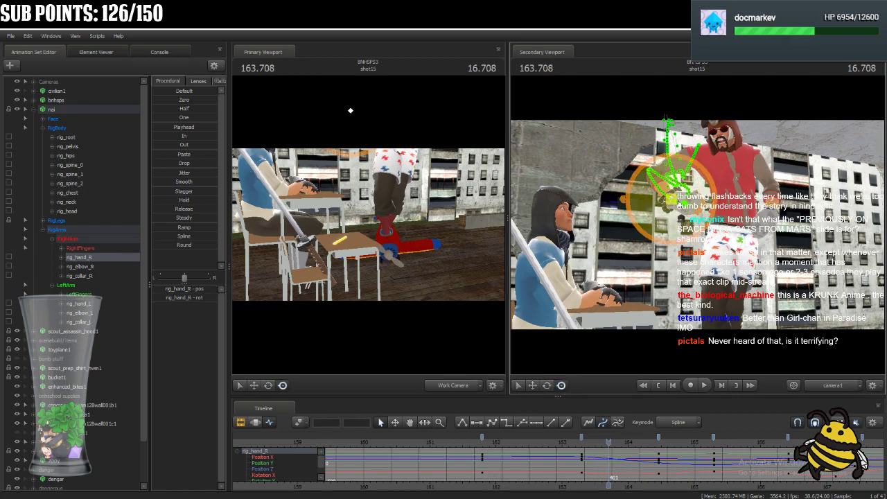
left_click_drag(350, 111, 352, 133)
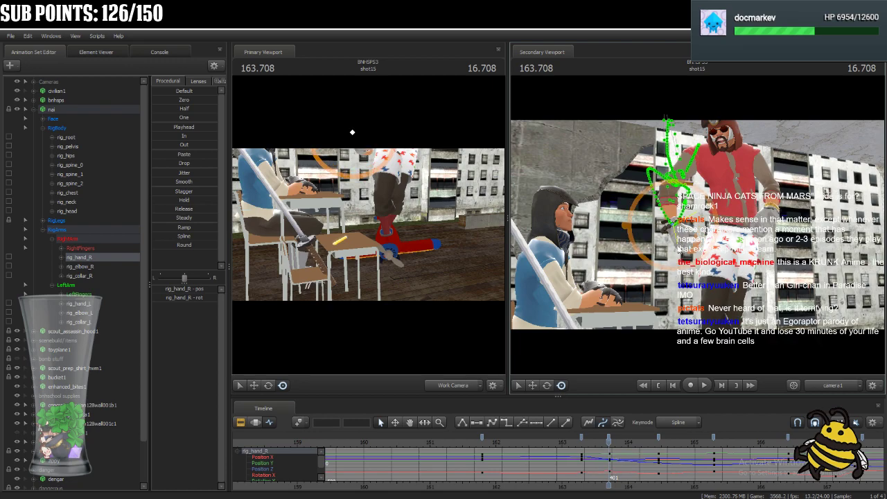
left_click(594, 220, "ctrl")
left_click_drag(590, 222, 650, 230)
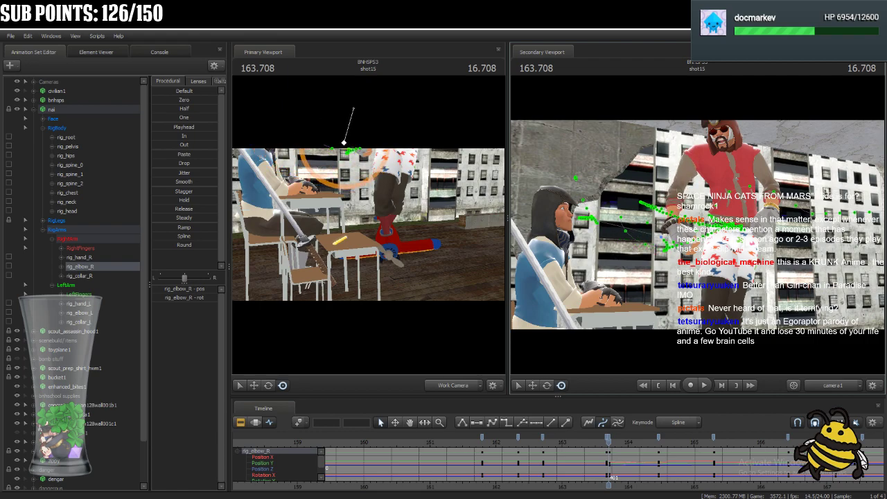
left_click(672, 227, "ctrl")
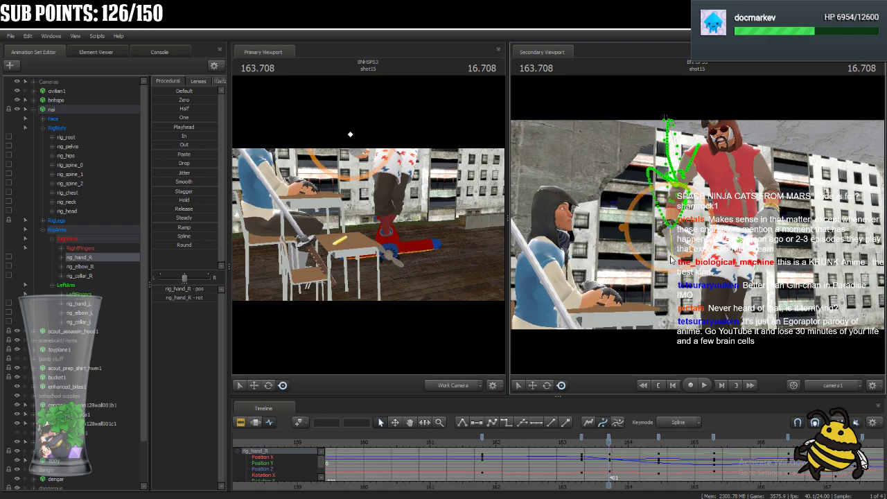
Play back shot15 repeatedly from around 163.1 to check the right hand's new motion.
key("space")
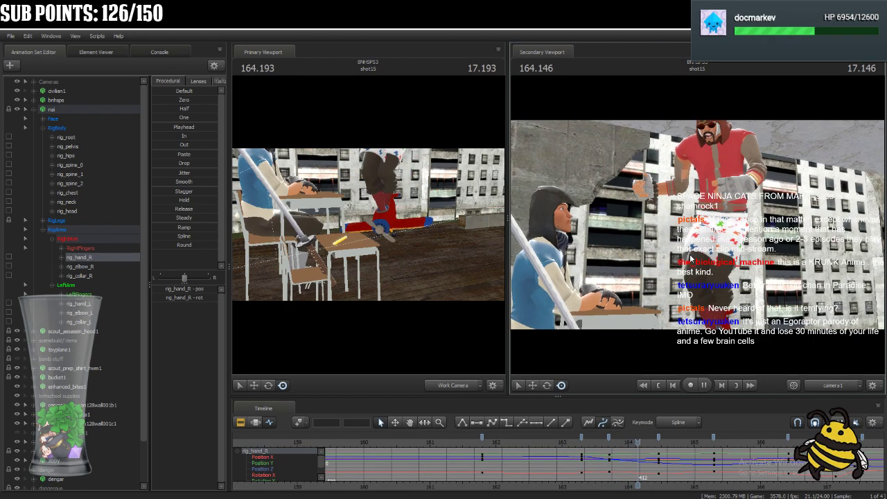
left_click(571, 439)
key("space")
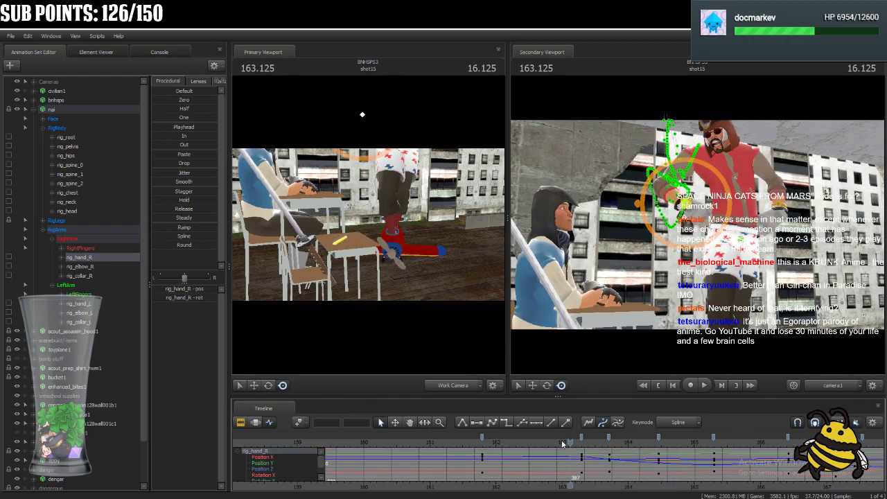
key("space")
key("space")
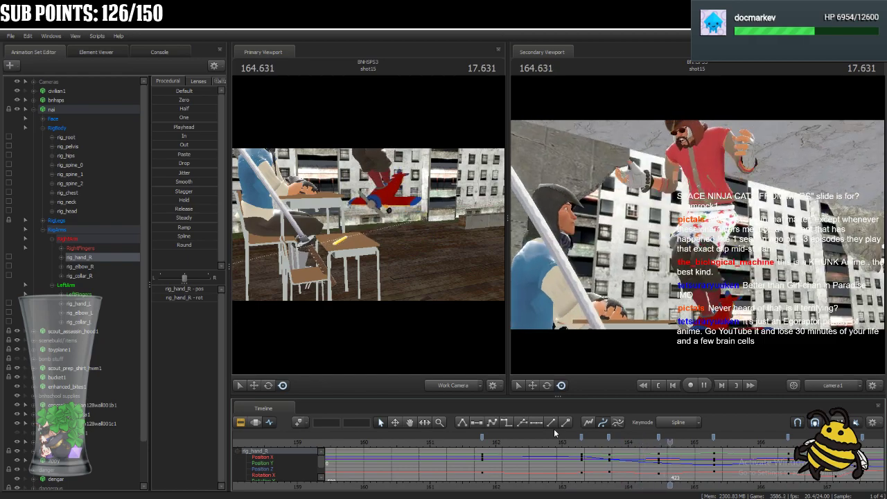
left_click(520, 434)
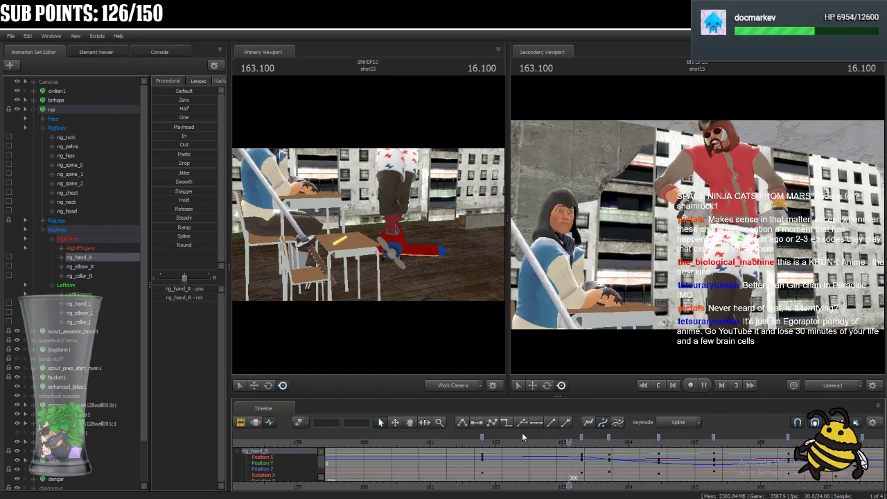
left_click(466, 437)
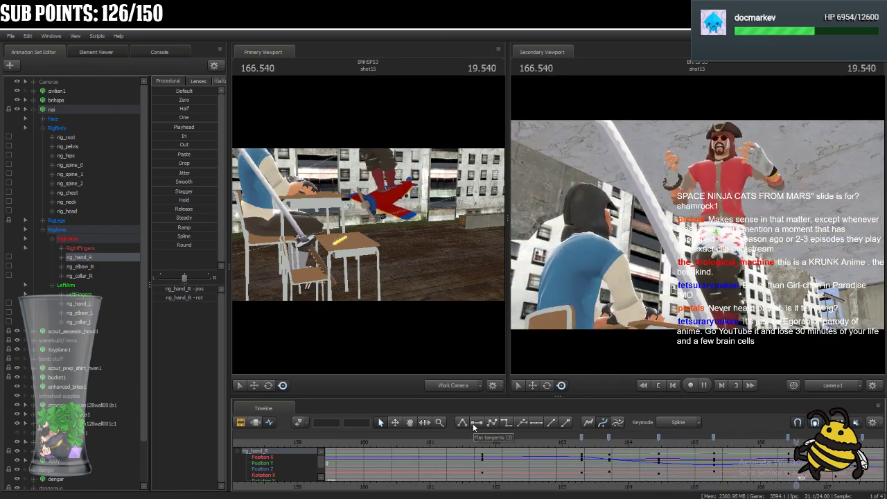
key("space")
Scrub through shot15 from 167.541 back to 163.916, and play on to 164.916 to examine the right hand's movement.
scroll(589, 441, "down", 4)
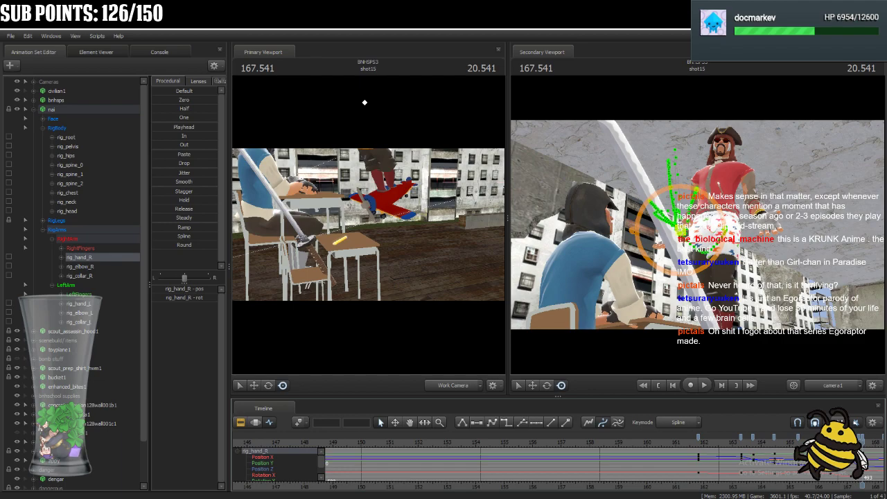
middle_click_drag(862, 486, 624, 443)
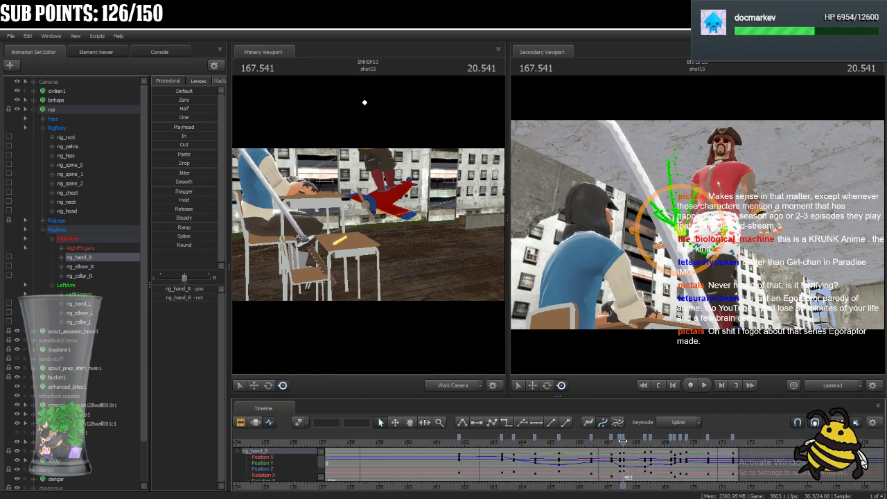
scroll(624, 443, "up", 3)
scroll(624, 442, "up", 3)
left_click_drag(624, 444, 602, 490)
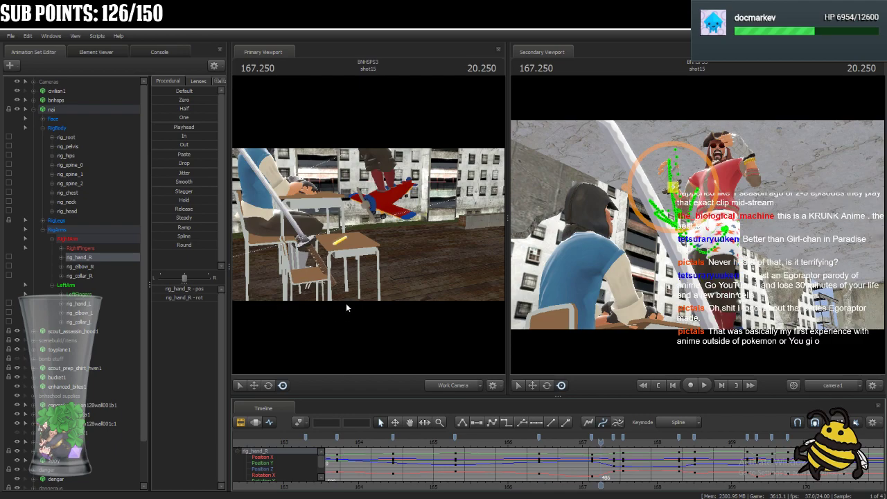
left_click_drag(602, 441, 353, 469)
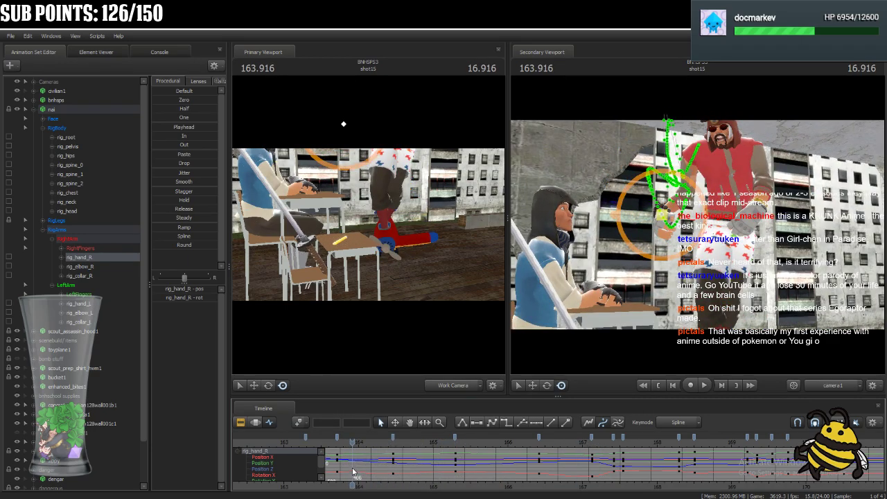
key("space")
Select nai's left hand, scrub back to about 163.3, and play through 164 to check its motion.
key("space")
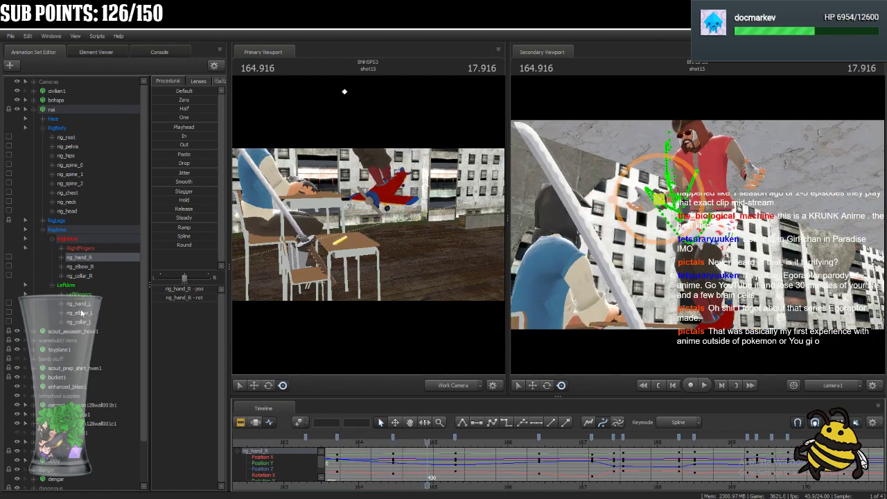
left_click(97, 306)
middle_click_drag(428, 485, 564, 476)
scroll(563, 463, "down", 5)
scroll(563, 465, "up", 4)
left_click_drag(568, 442, 461, 459)
key("space")
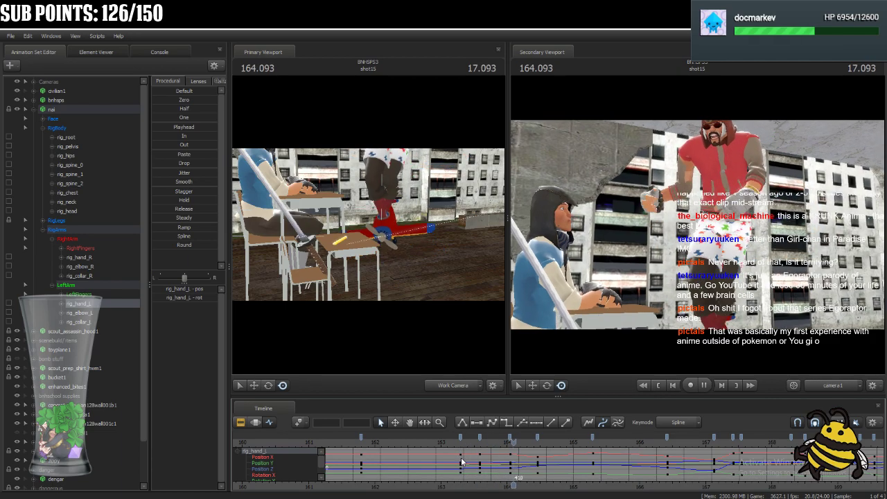
Replay shot15 several times from around 163.2, stop at 163.625, and select nai's right hand.
key("space")
left_click(455, 446)
key("space")
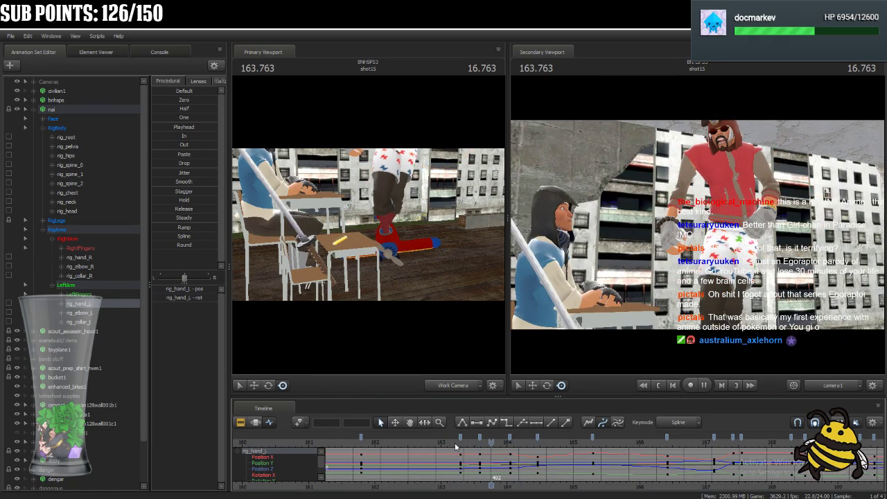
key("space")
key("space")
key("space")
key("space")
key("space")
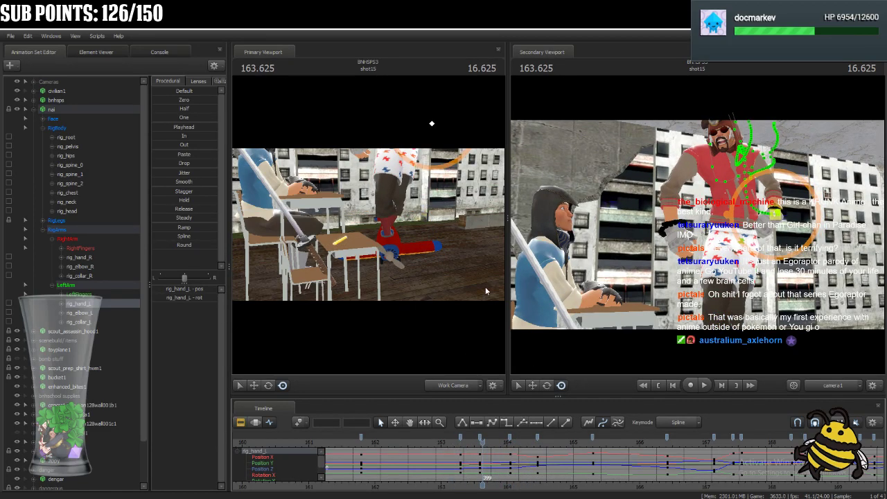
key("ctrl")
left_click(672, 228)
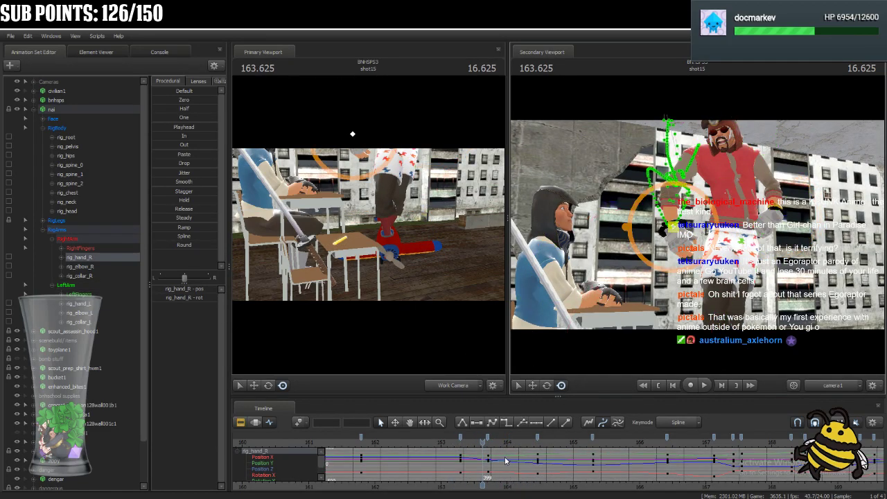
Scrub to 163.833 and adjust the placement of nai's right hand at that frame.
left_click_drag(483, 443, 496, 466)
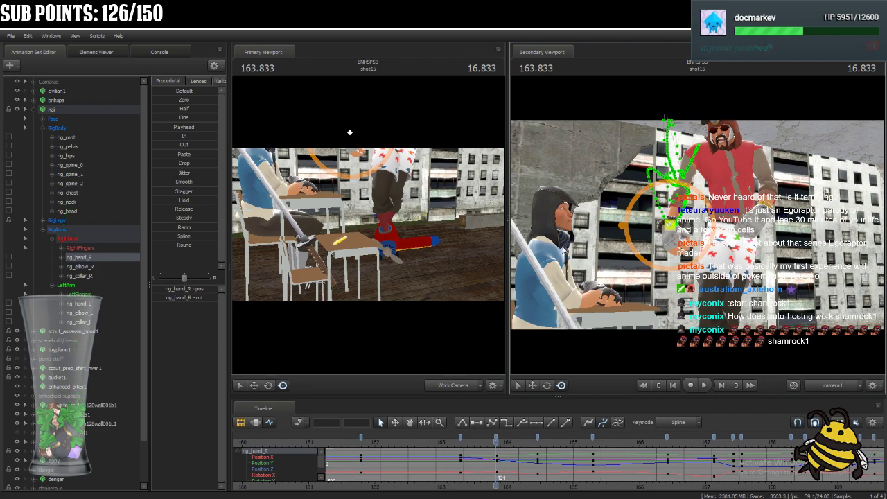
left_click_drag(466, 243, 496, 201)
key("w")
key("z")
key("a")
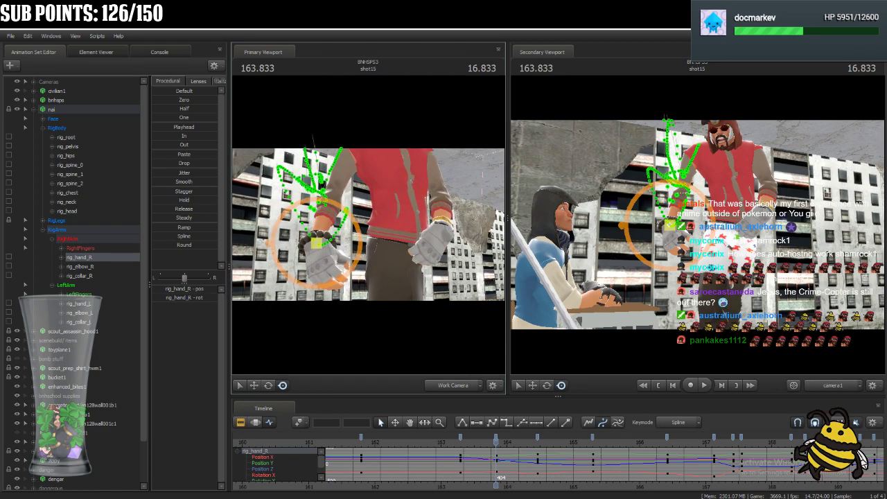
left_click(313, 242, "ctrl")
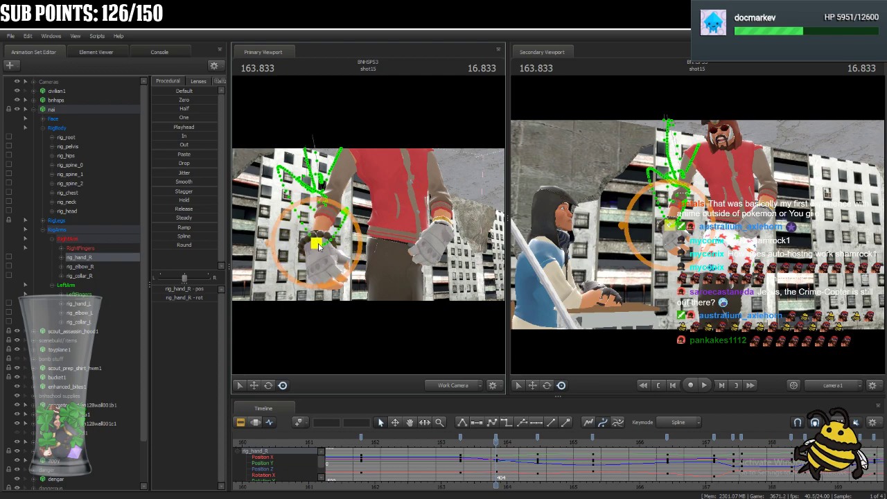
left_click_drag(306, 246, 319, 230)
Select nai's right collar and key an adjusted rotation for it at 163.833.
left_click_drag(374, 229, 376, 197)
key("s")
key("ctrl")
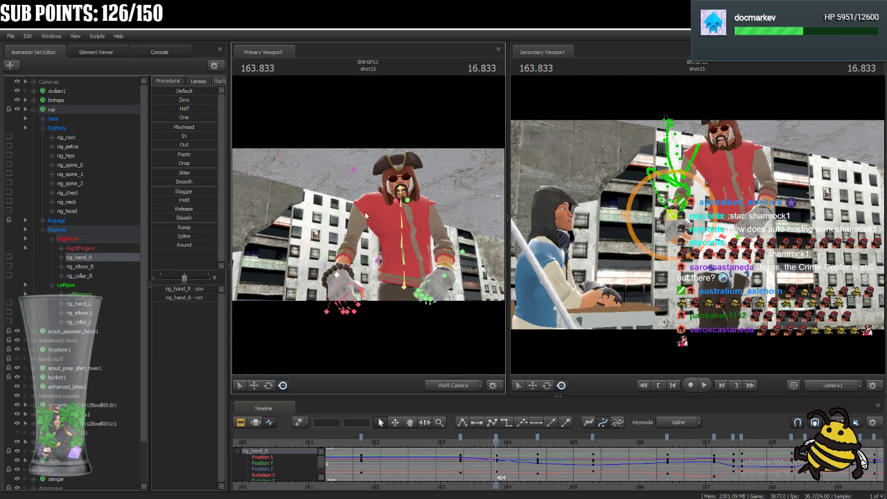
left_click(393, 202, "ctrl")
left_click(268, 385)
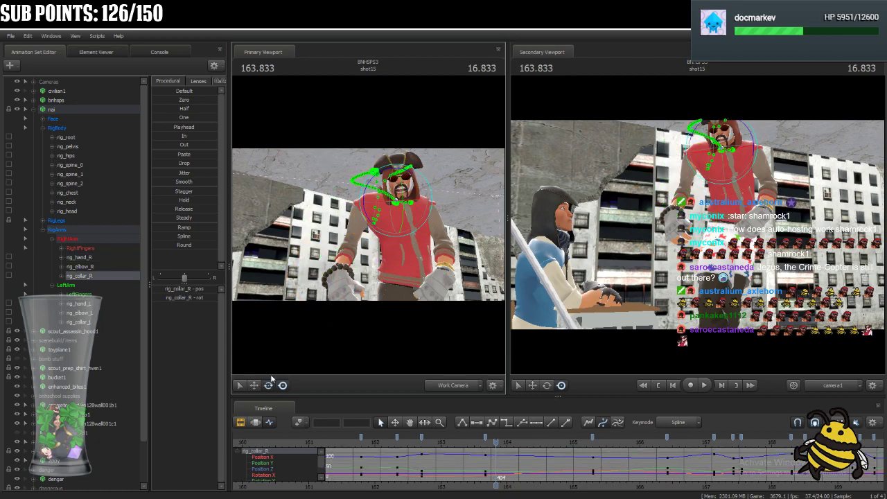
left_click_drag(486, 438, 496, 438)
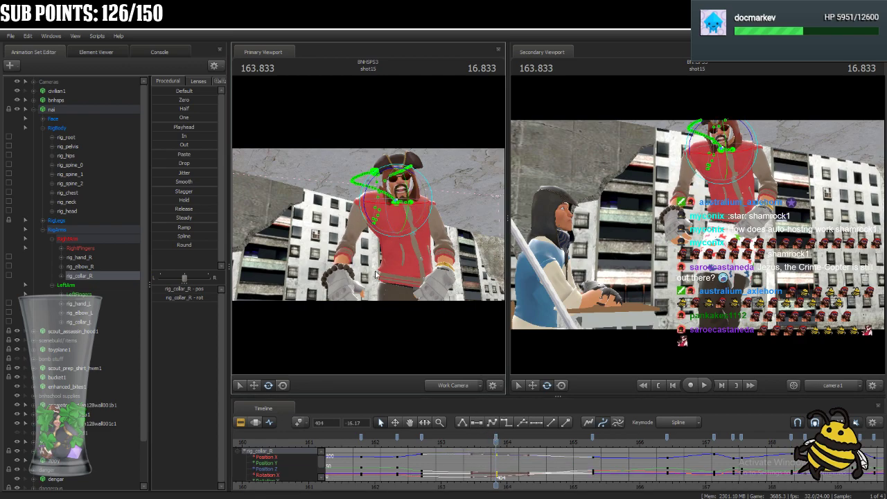
Nudge nai's right hand slightly at 163.833 and check the motion by playing on to 164.375.
key("ctrl")
left_click(334, 277)
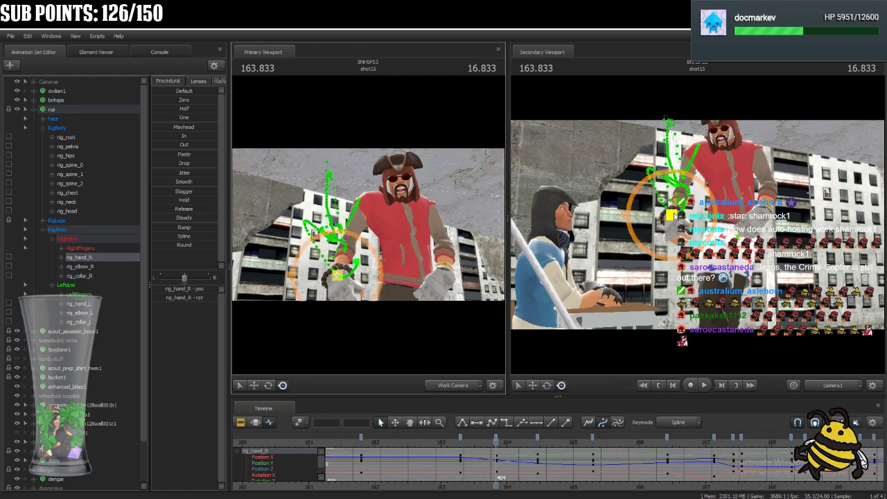
left_click_drag(674, 217, 678, 215)
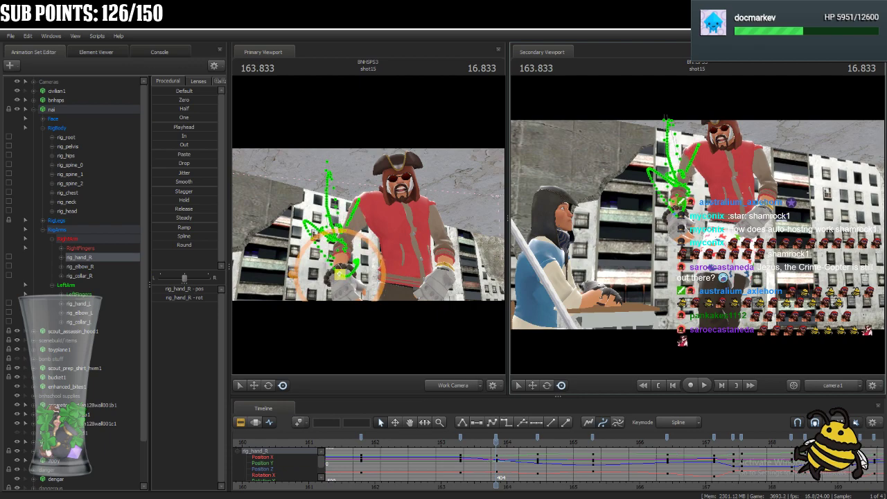
key("space")
key("space")
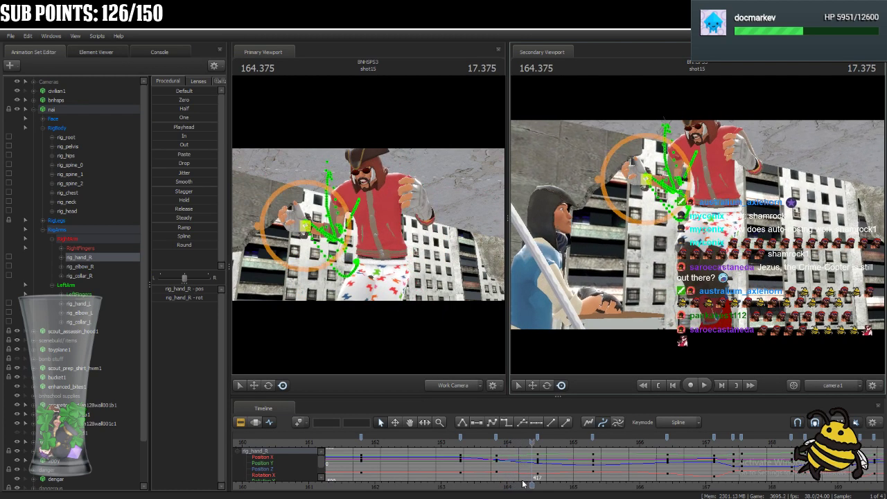
left_click_drag(535, 443, 496, 455)
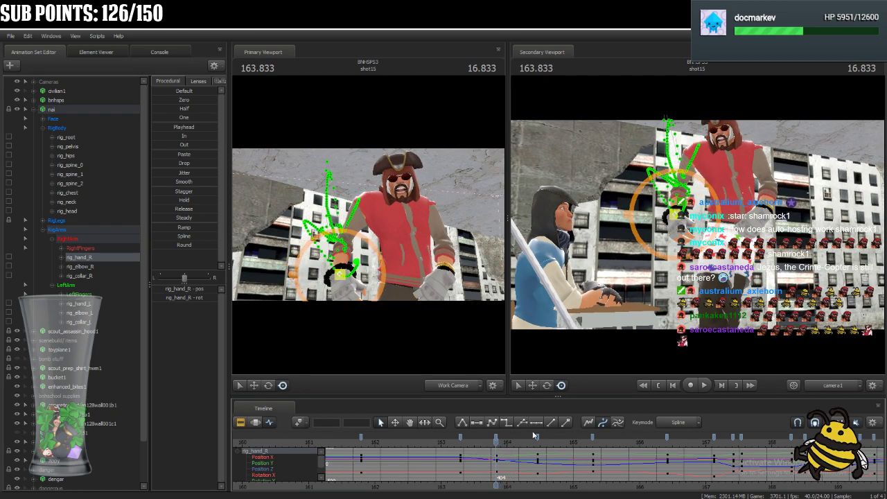
left_click_drag(694, 201, 696, 223)
Scrub to 164.458, check the right elbow control, and reorient nai's right hand.
left_click_drag(496, 447, 536, 452)
key("ctrl")
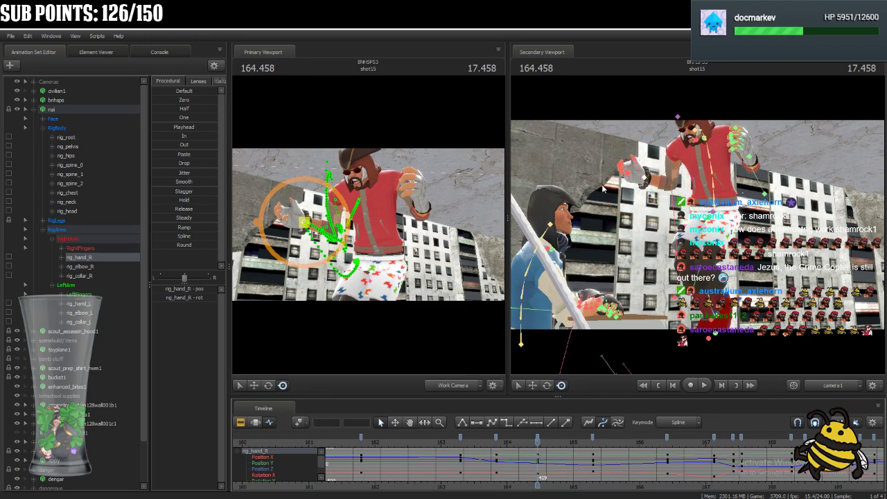
left_click(646, 179, "ctrl")
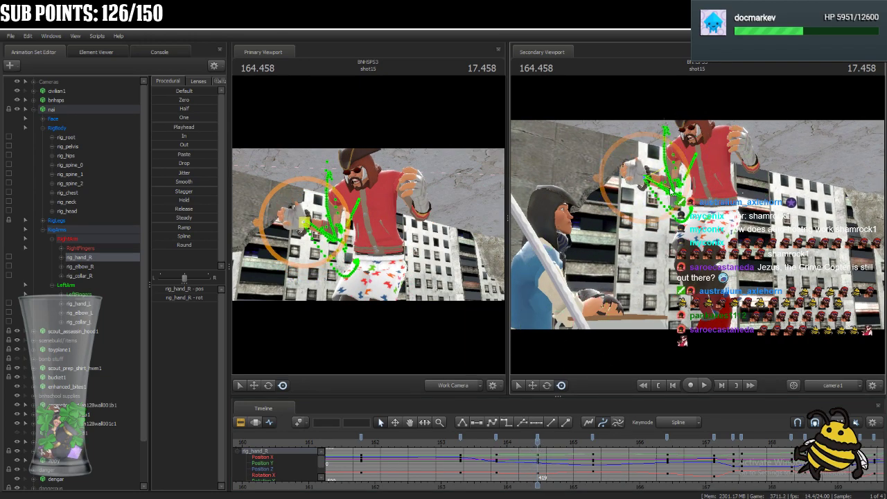
left_click(676, 253, "ctrl")
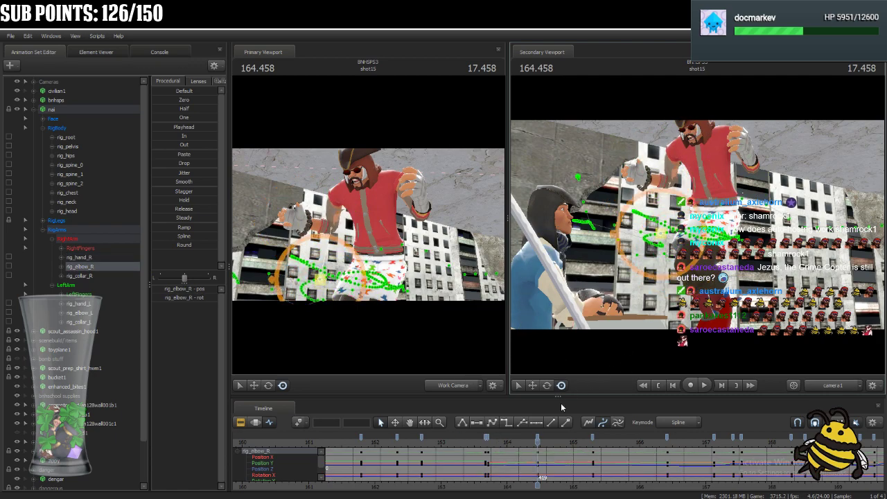
scroll(514, 440, "up", 3)
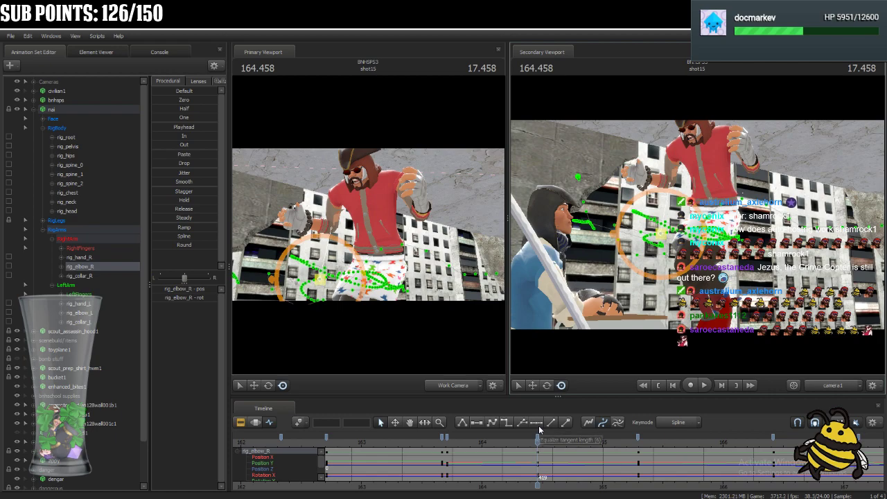
key("ctrl")
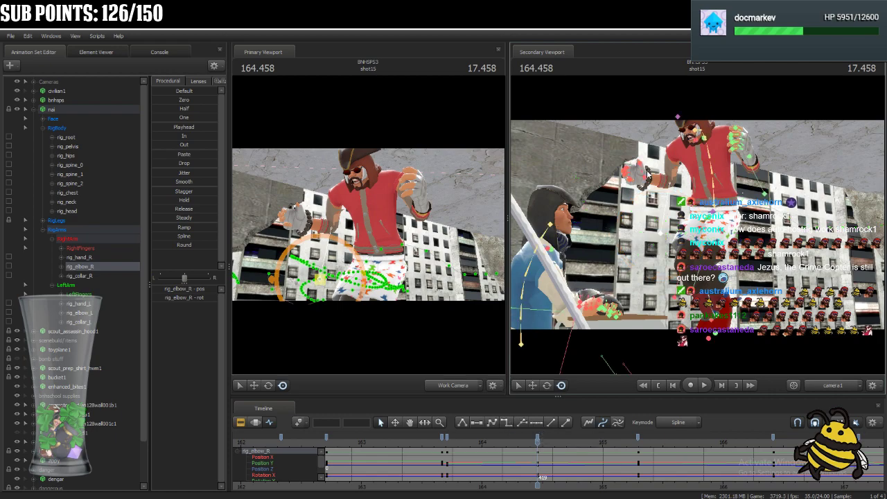
left_click(645, 179, "ctrl")
left_click_drag(661, 153, 672, 176)
Refine the orientation of nai's right hand at 164.458 while inspecting the wrist and fingers up close.
left_click_drag(424, 227, 404, 203)
key("w")
key("ctrl")
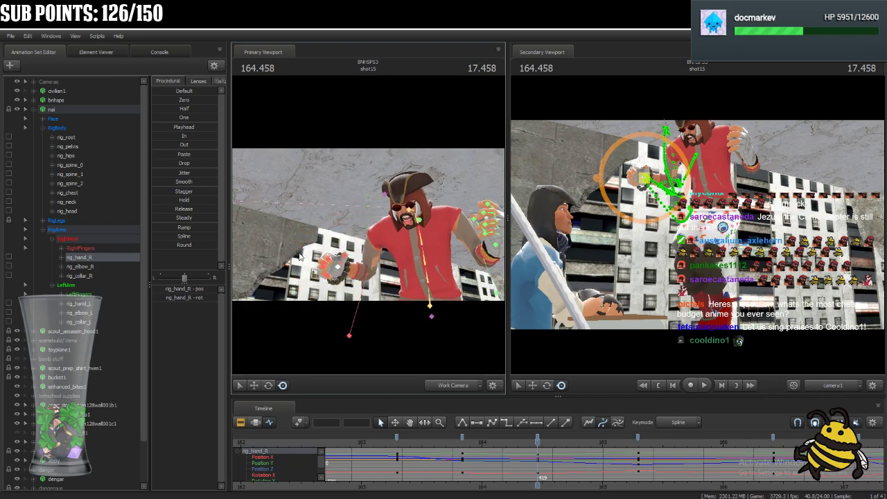
left_click(361, 290, "ctrl")
key("s")
left_click_drag(400, 246, 403, 260)
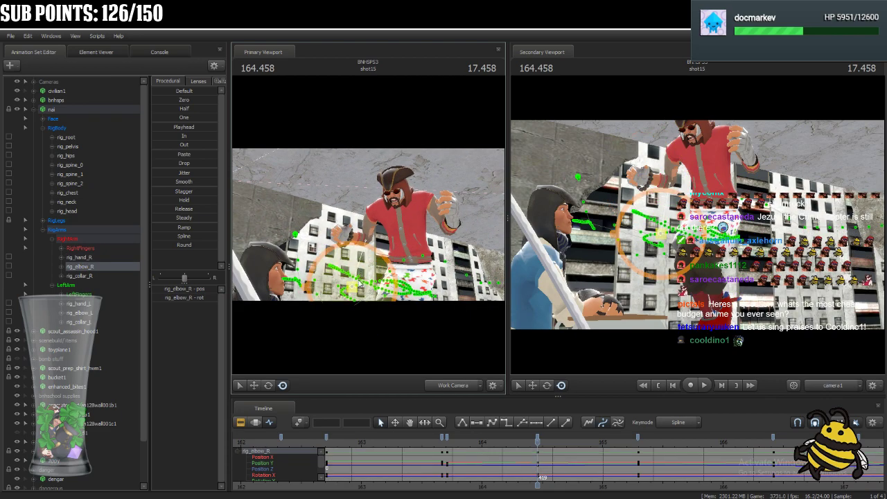
key("ctrl")
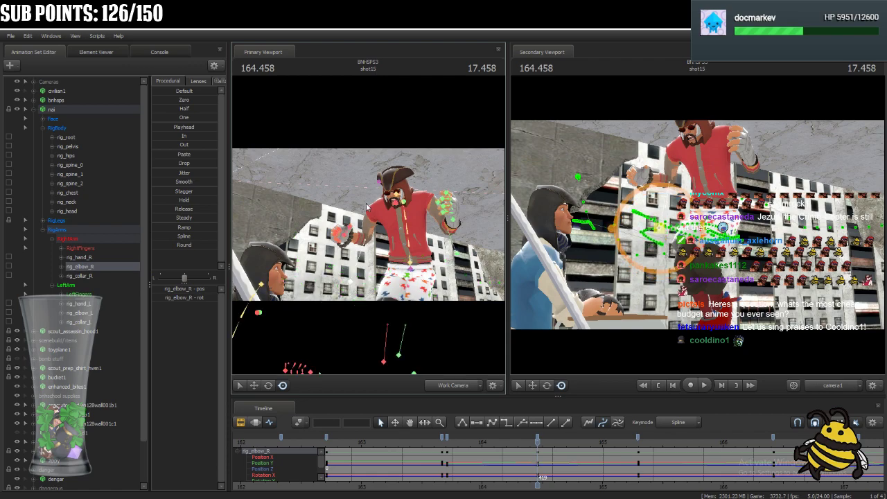
left_click(346, 236, "ctrl")
left_click_drag(327, 247, 310, 265)
key("w")
mouse_move(378, 192)
left_mouse_down()
mouse_move(389, 207)
mouse_move(390, 198)
left_mouse_up()
left_click_drag(360, 249, 368, 227)
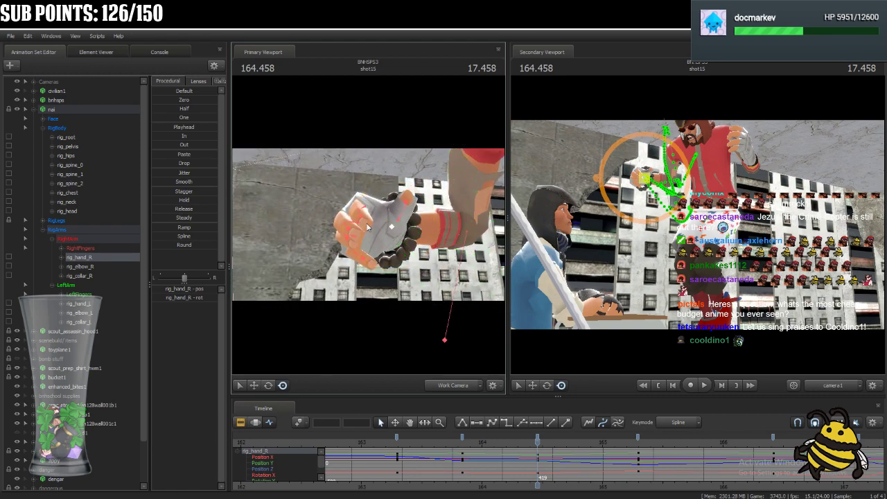
Try to rotate the right ring finger's base joint at 164.458, and return to rig_hand_R.
left_click(357, 243, "ctrl")
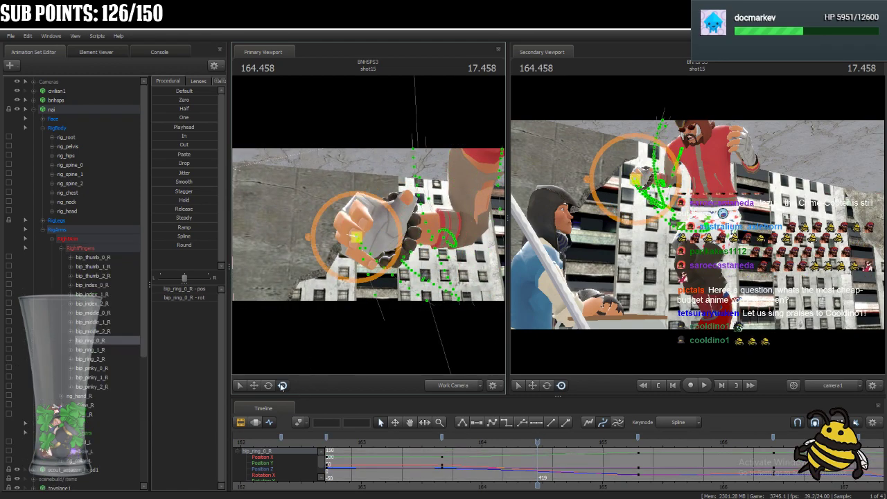
left_click(268, 386)
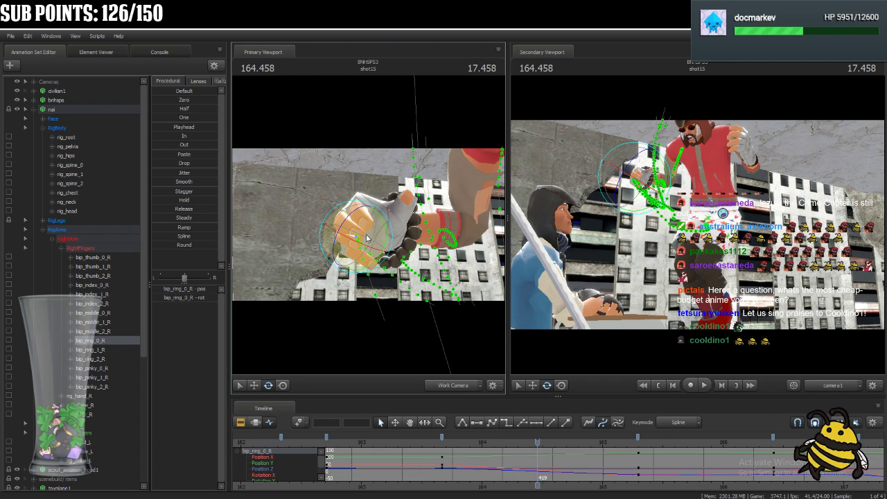
left_click_drag(366, 243, 410, 255)
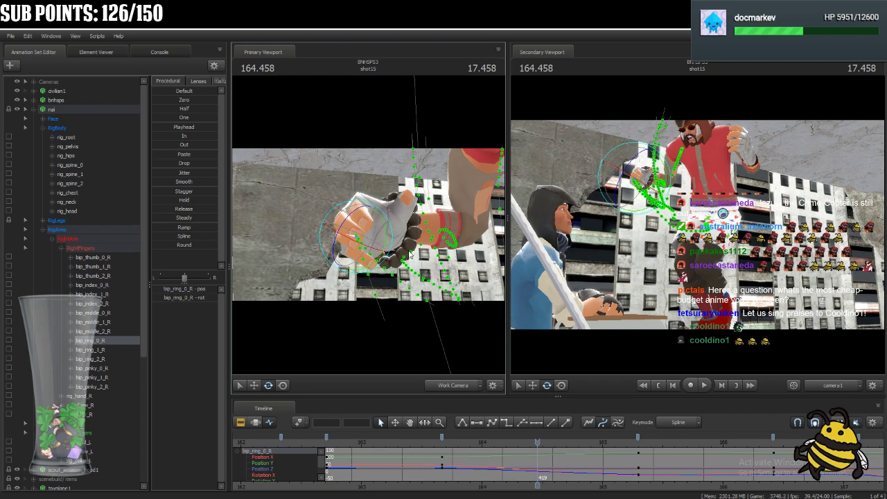
left_click(61, 248)
left_click(79, 257)
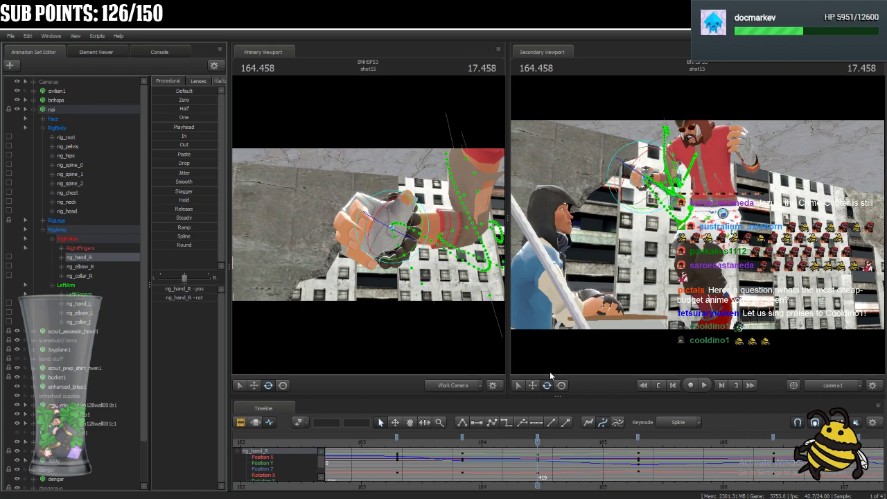
Play back shot15 from 163.833 and again from 163.125 to about 166.25 to review the right hand's motion.
left_click_drag(509, 443, 463, 447)
key("space")
key("space")
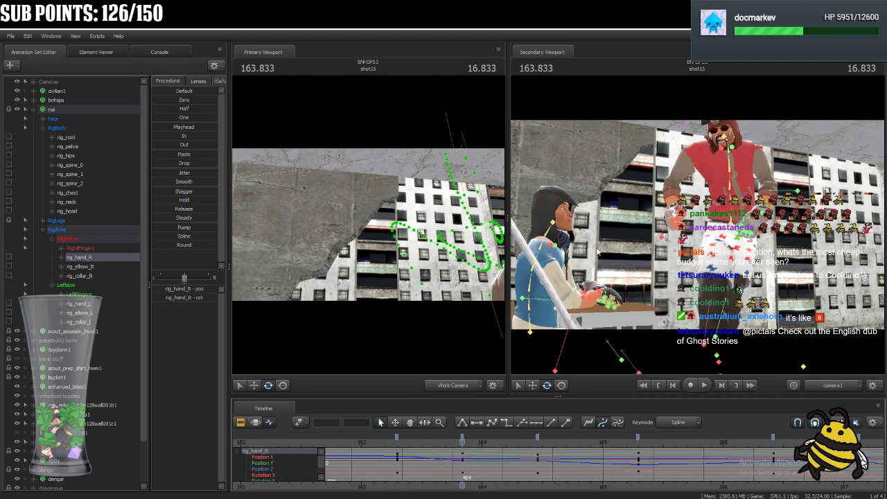
left_click_drag(371, 259, 383, 228)
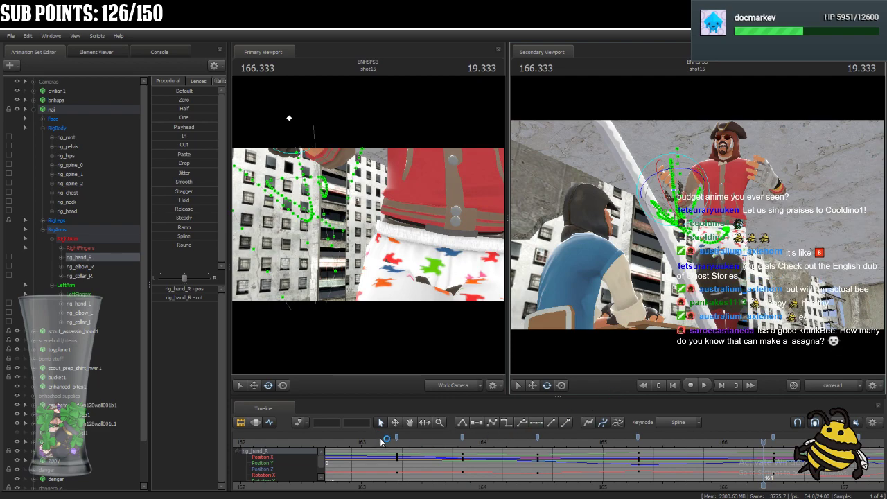
left_click(380, 442)
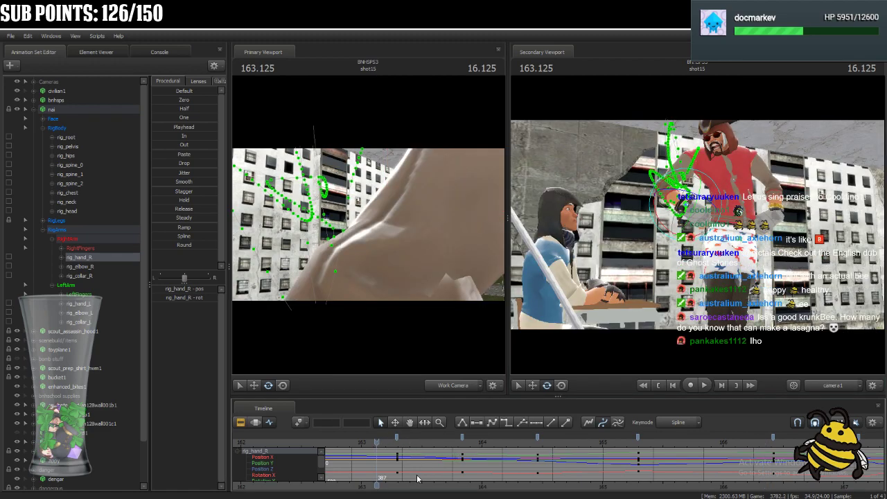
scroll(439, 434, "down", 3)
key("space")
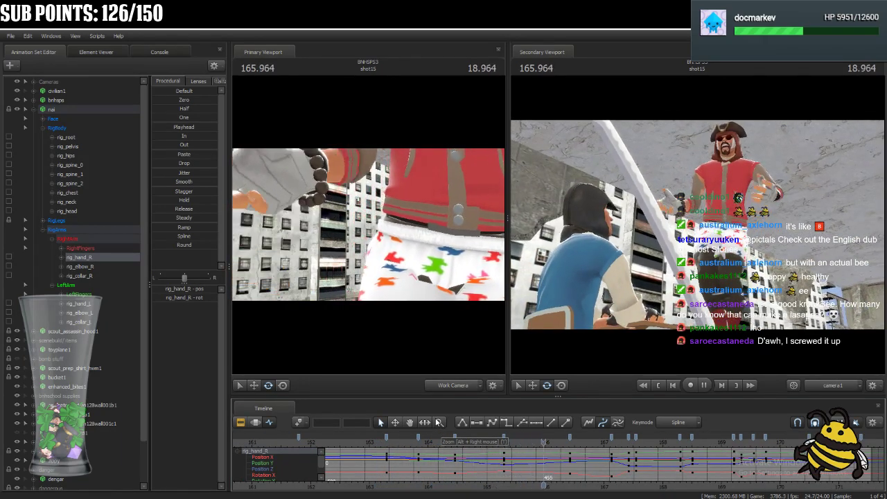
key("space")
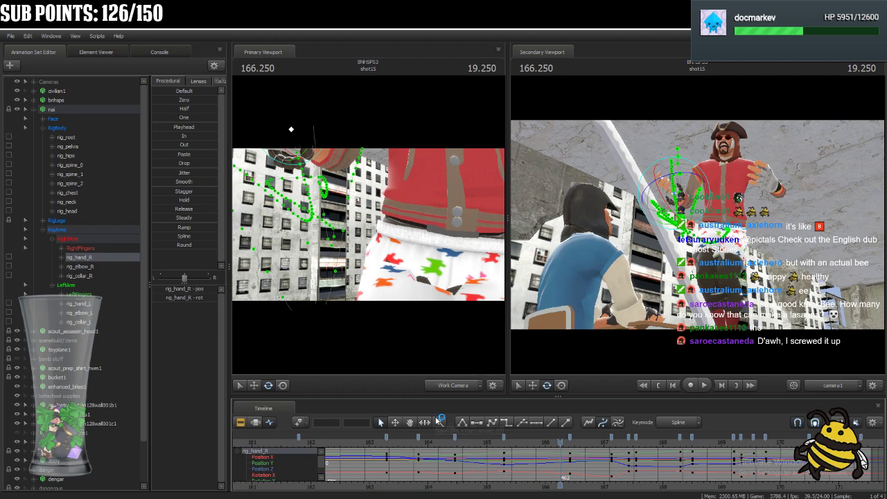
Select all of nai's right arm controls and scrub from 166.25 to 167.666 to examine their keys.
left_click(100, 238)
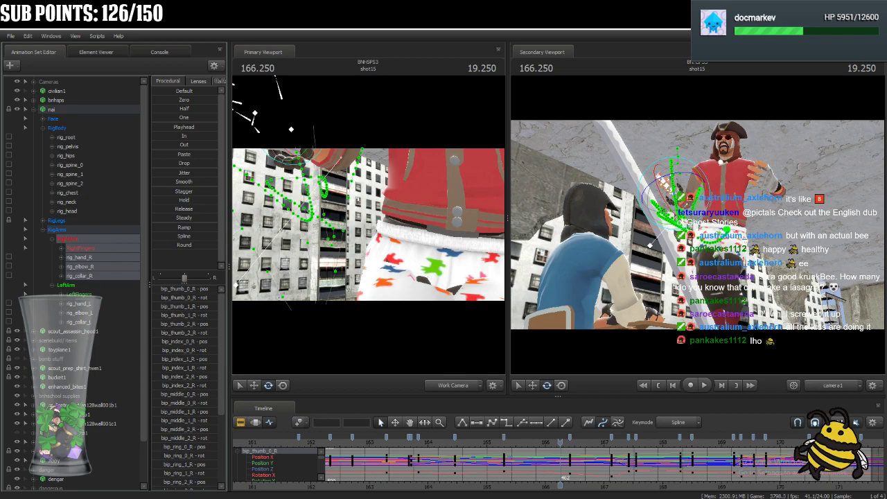
middle_click_drag(562, 489, 521, 486)
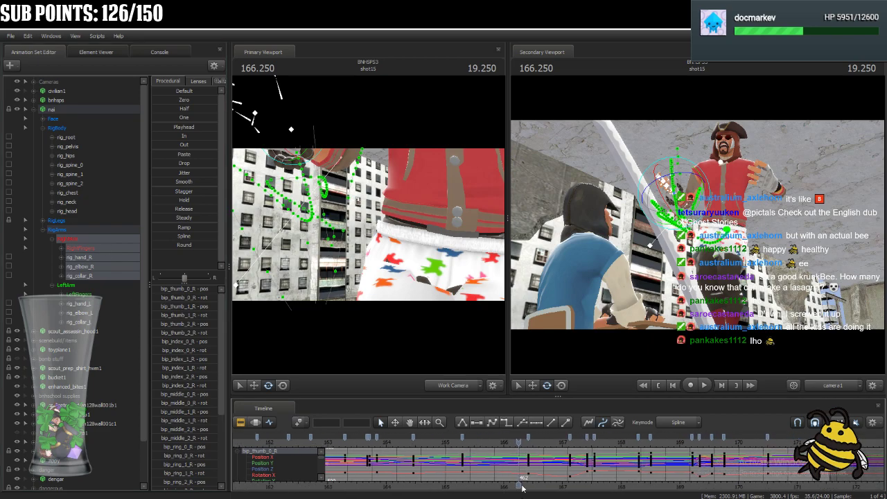
scroll(544, 482, "up", 4)
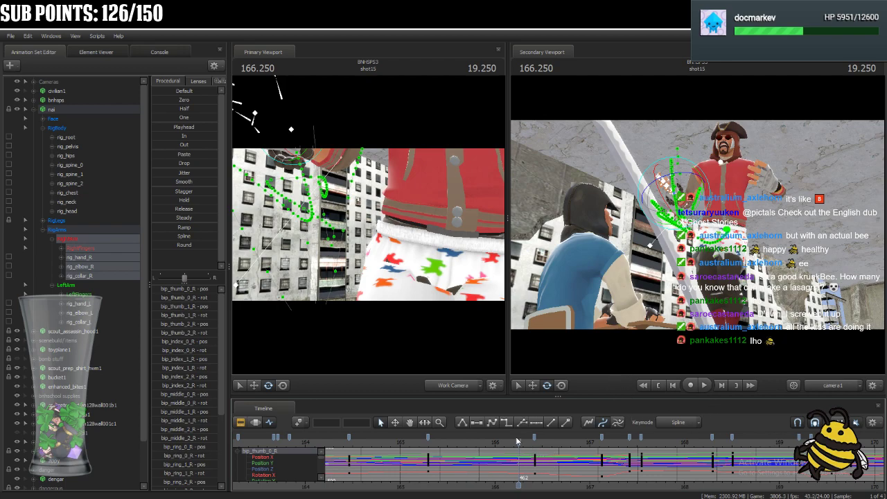
left_click_drag(518, 448, 652, 496)
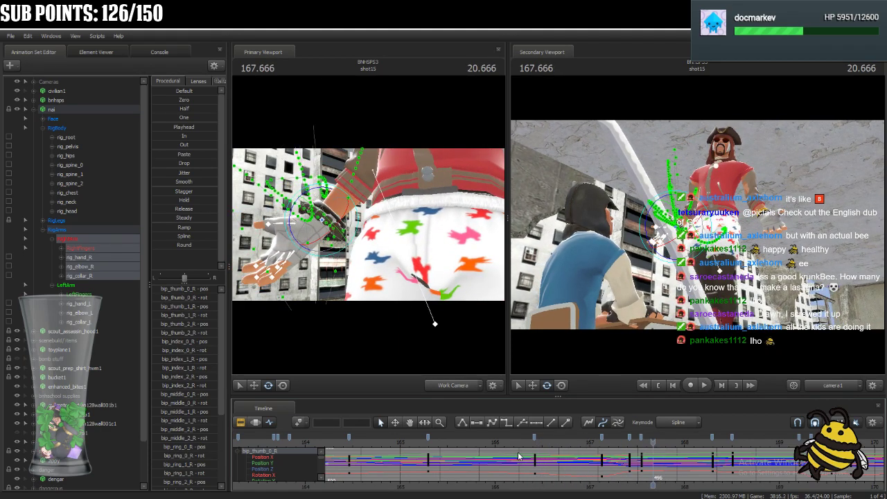
Select nai's body controls from rig_spine_0 through rig_head and play back from about 165.5 to review their motion.
left_click(81, 166)
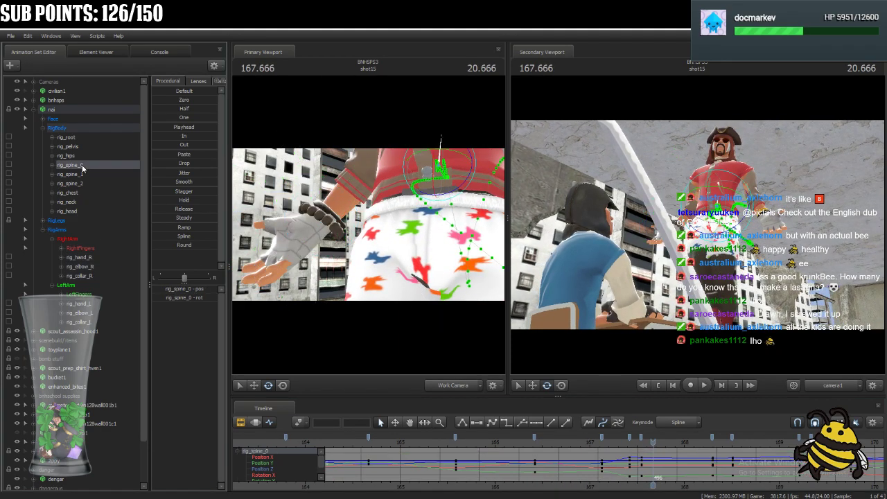
left_click(77, 210, "shift")
scroll(557, 441, "down", 4)
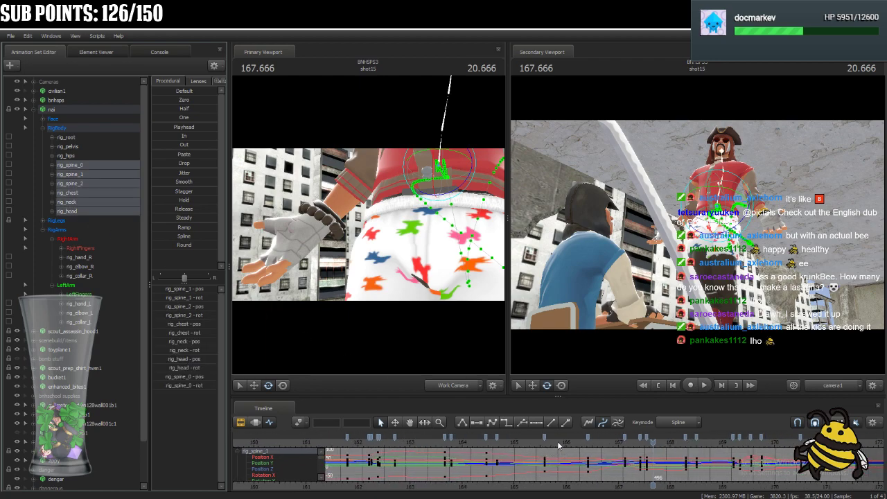
left_click(540, 441)
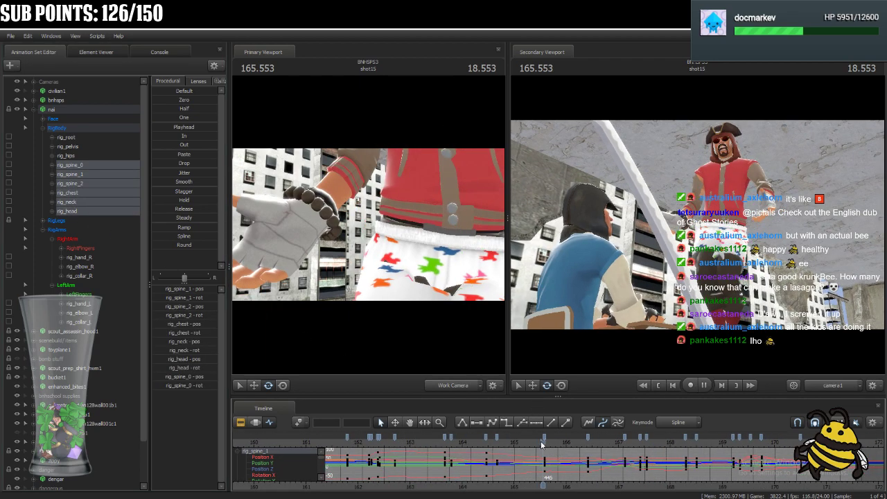
key("space")
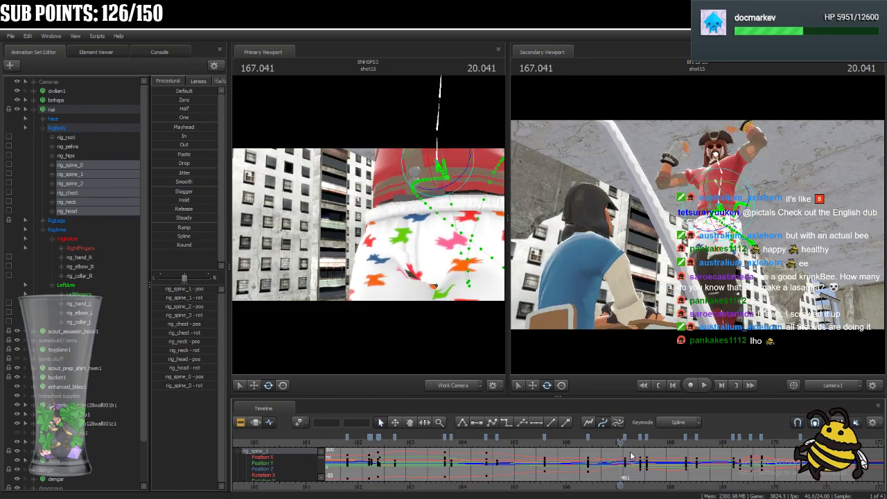
Scrub back from 167.125 to 165.916, try a spine-to-head key there and remove it.
mouse_move(620, 448)
left_mouse_down()
mouse_move(494, 454)
mouse_move(541, 466)
mouse_move(624, 464)
left_mouse_up()
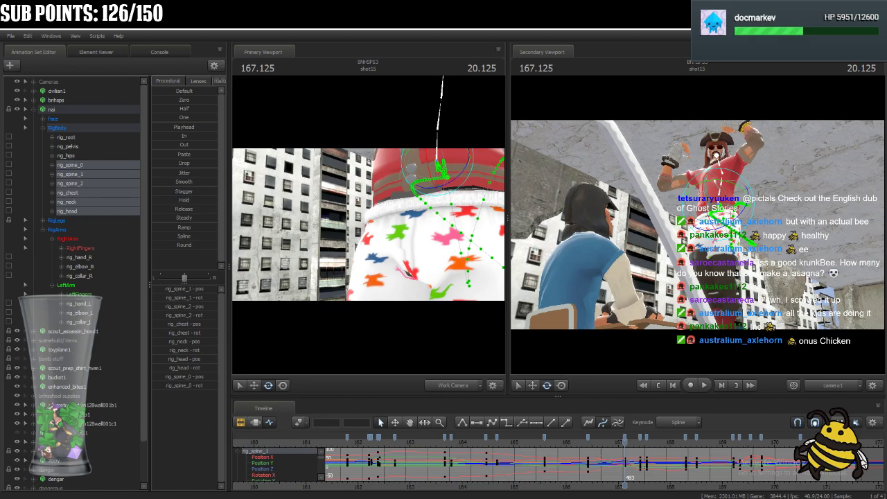
left_click_drag(624, 451, 596, 495)
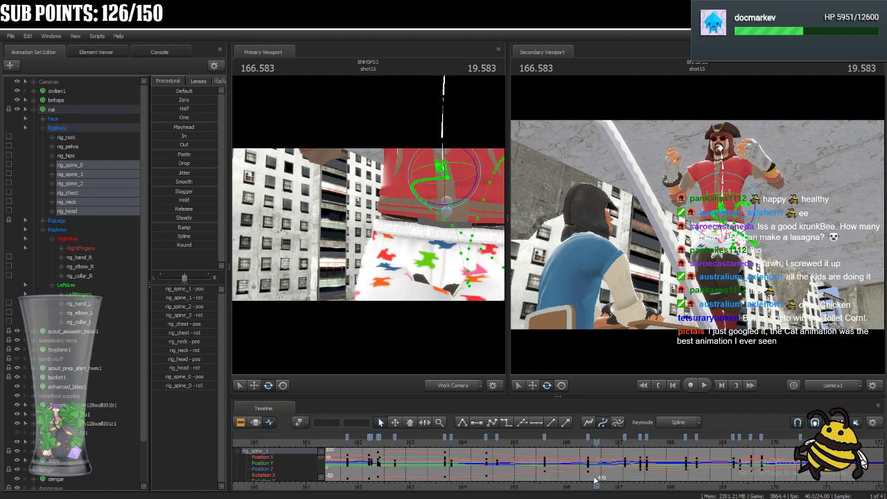
left_click_drag(602, 449, 562, 464)
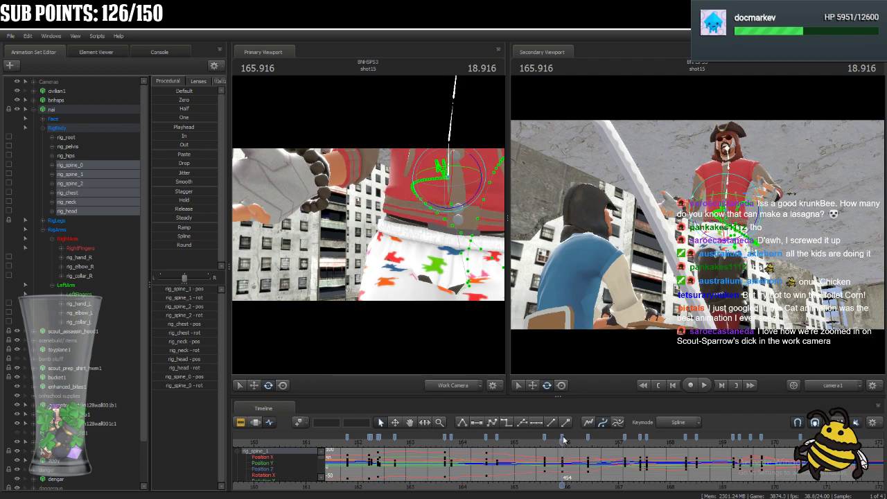
left_click(563, 440)
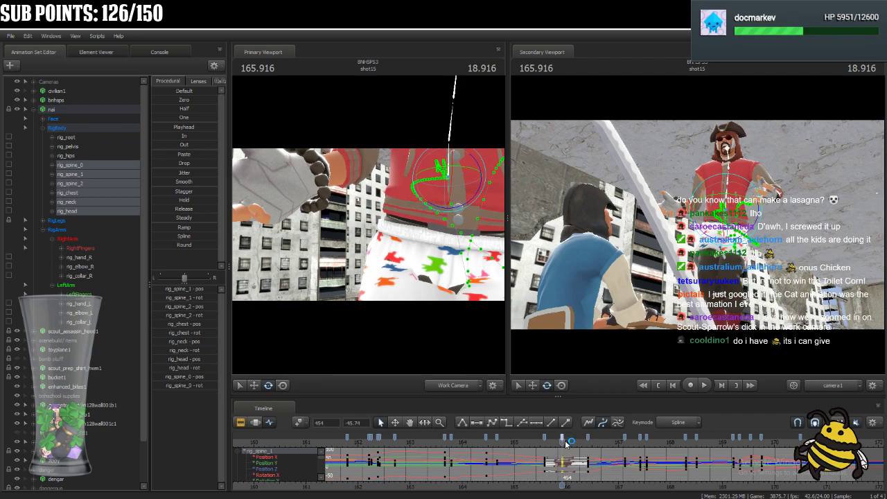
left_click(563, 443)
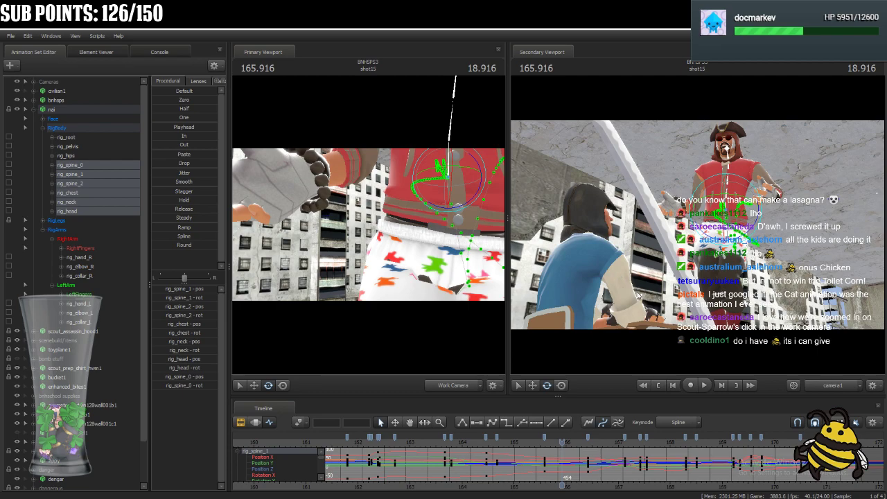
Move the spine-to-head keys from 166.416 to 166.916 and play back the new timing.
left_click_drag(569, 444, 587, 444)
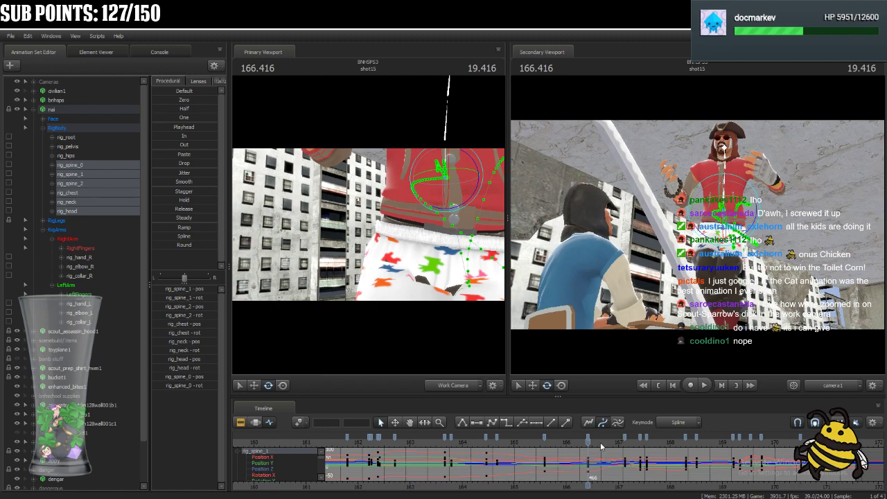
mouse_move(587, 443)
left_mouse_down()
mouse_move(542, 452)
mouse_move(639, 463)
mouse_move(614, 462)
mouse_move(612, 440)
mouse_move(548, 462)
mouse_move(621, 463)
mouse_move(500, 465)
mouse_move(615, 472)
left_mouse_up()
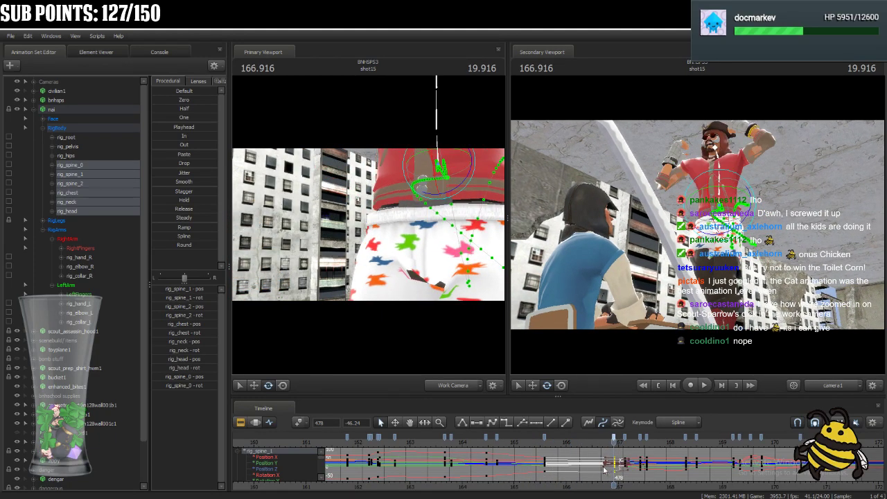
left_click(544, 438, "ctrl")
left_click(625, 438, "ctrl")
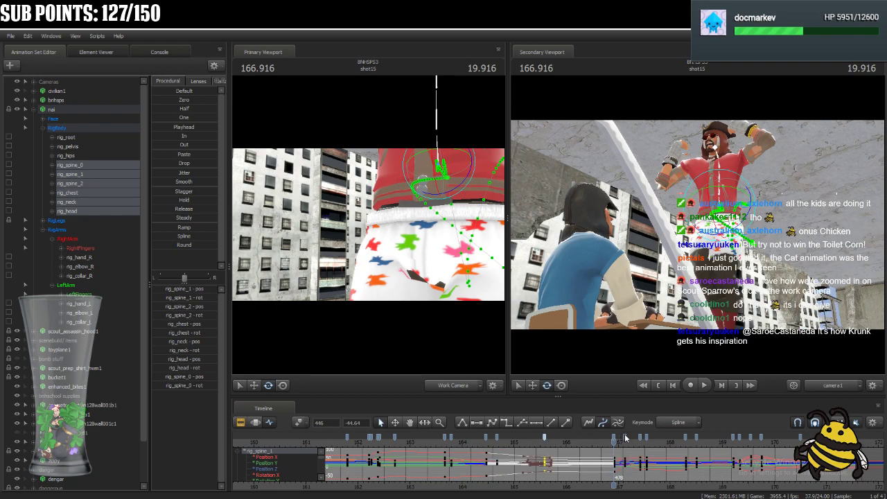
left_click(540, 441)
key("space")
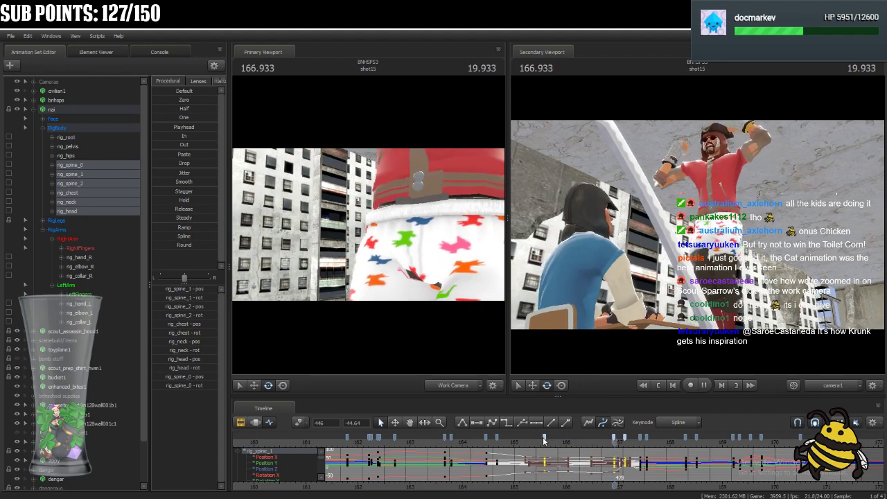
key("space")
Retime the selected spine-to-head keys to frame 475 and play back the motion from before the move.
mouse_move(605, 442)
left_mouse_down()
mouse_move(640, 442)
mouse_move(608, 438)
left_mouse_up()
left_click(614, 438)
key("space")
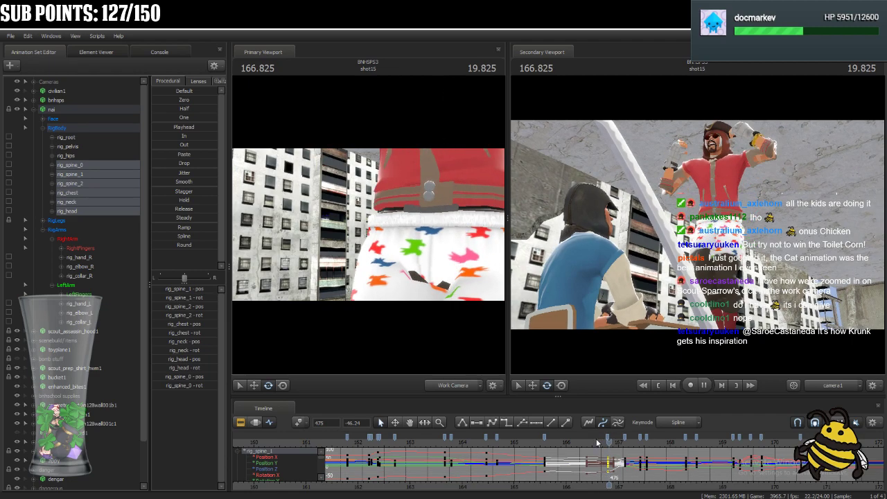
left_click(528, 442)
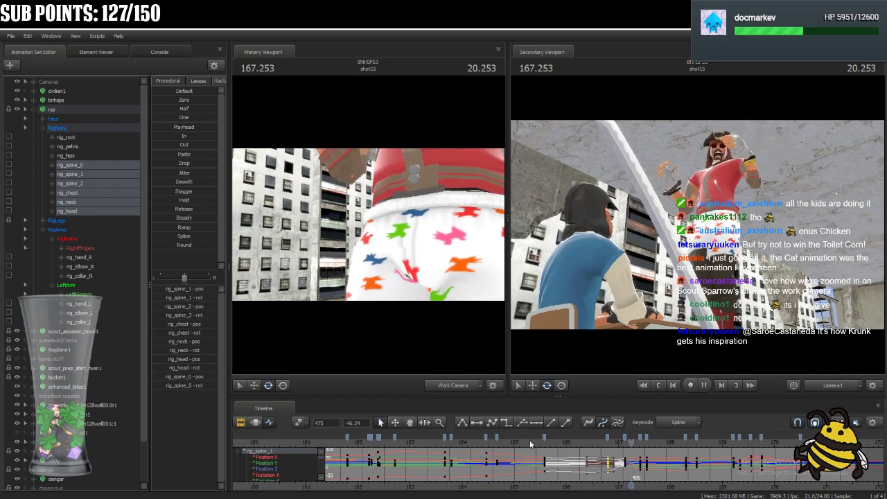
key("space")
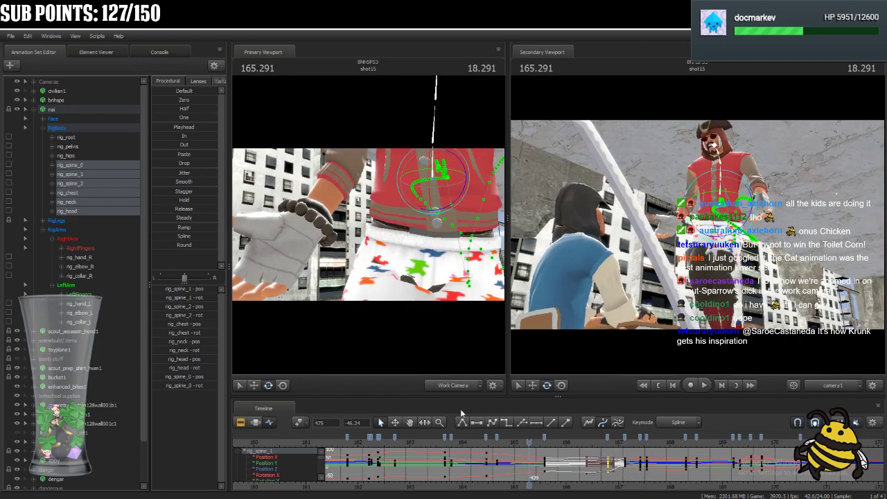
Move the rig_pelvis and rig_hips keys from 166.416 to 166.791 to match the spine timing.
left_click(84, 148)
left_click(85, 154, "ctrl")
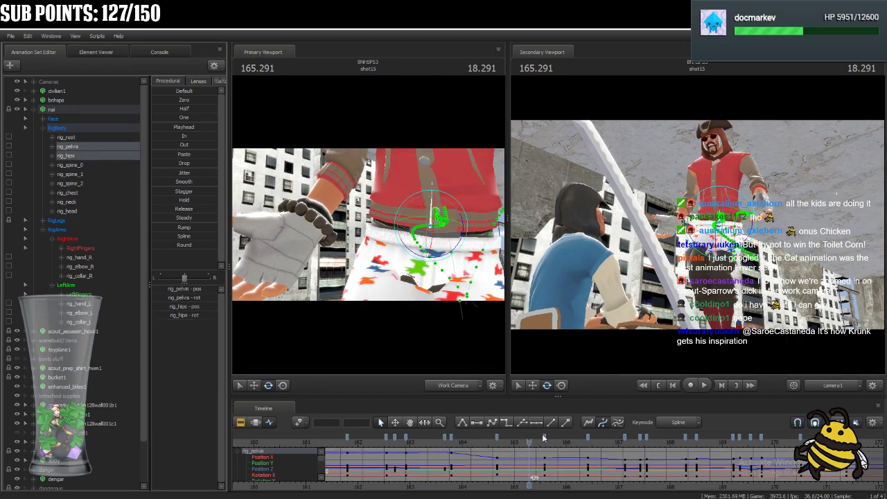
left_click_drag(534, 446, 556, 447)
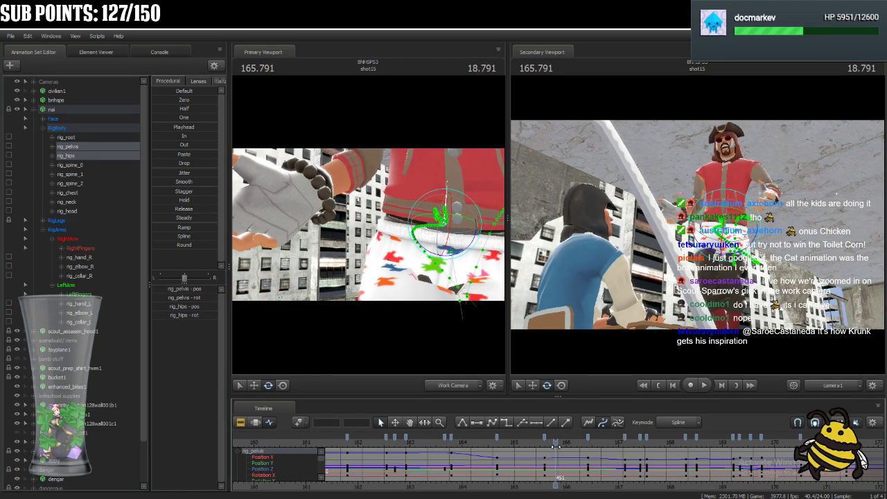
left_click(556, 439)
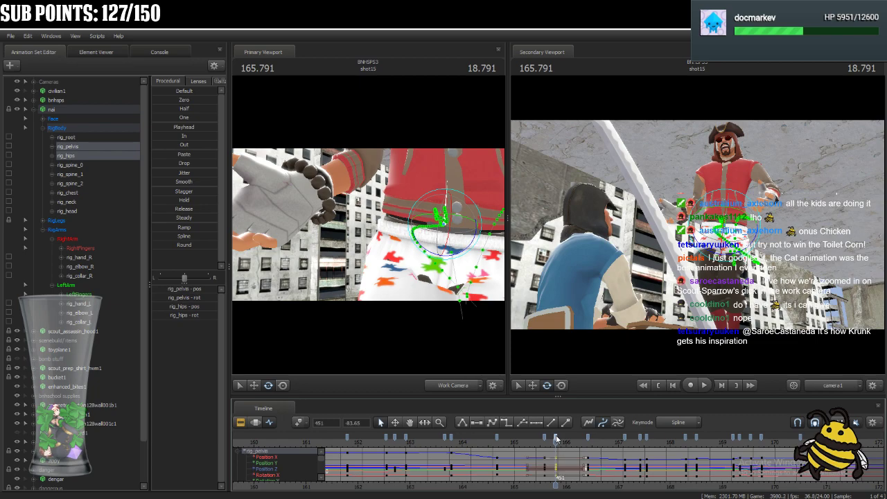
left_click(93, 166)
left_click_drag(558, 455, 607, 457)
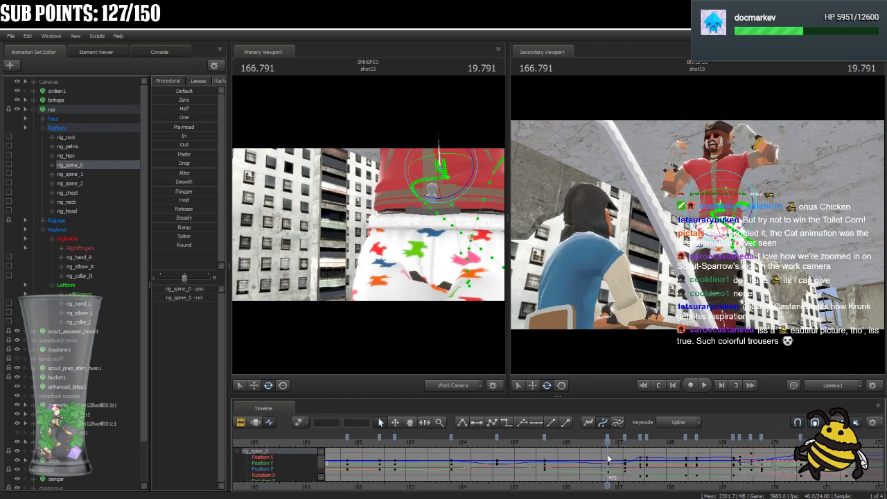
left_click(83, 154)
left_click(79, 146, "ctrl")
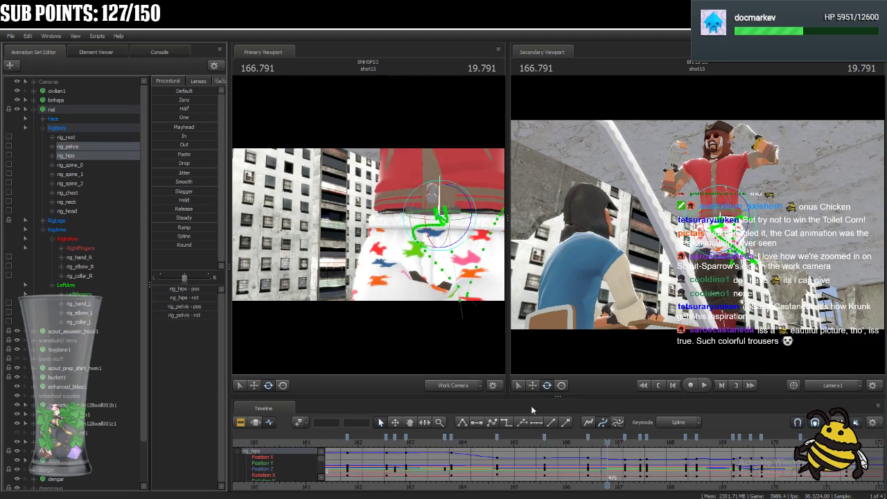
left_click(587, 436)
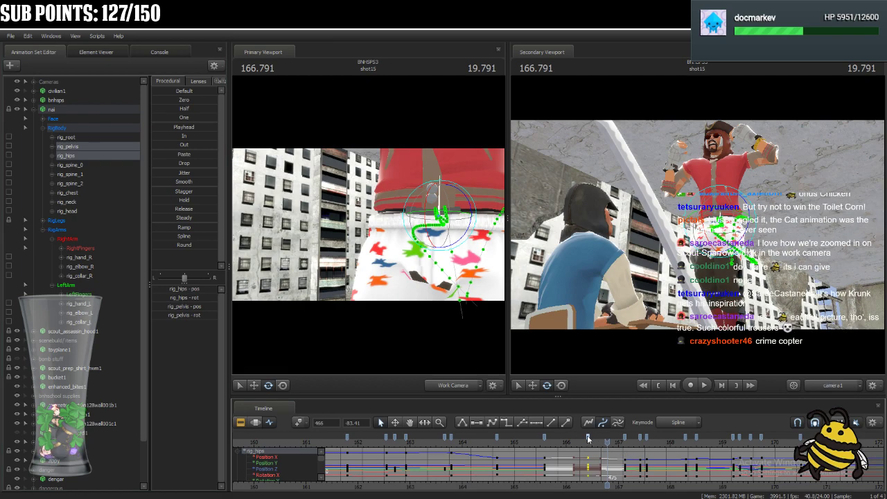
key("ctrl+v")
key("Delete")
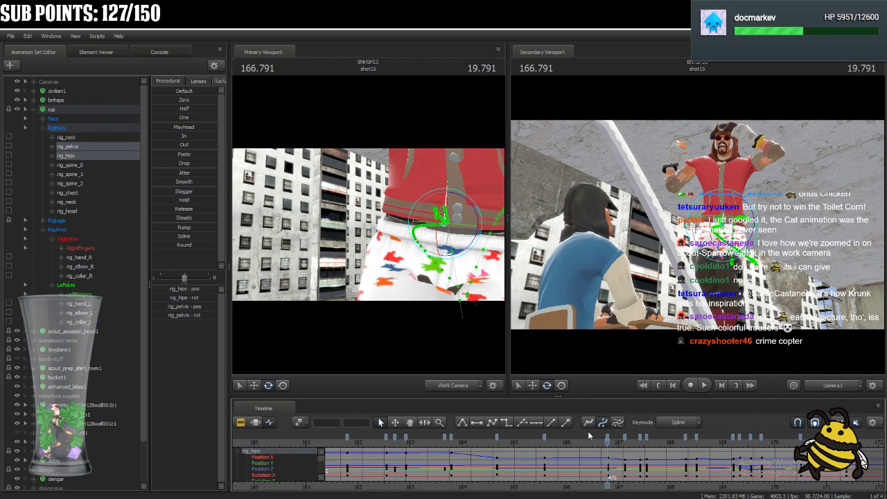
Play back the shot from about 165 to 167.5 to review the retimed pelvis and hips with more of nai in view.
left_click_drag(400, 268, 430, 333)
left_click_drag(368, 225, 383, 252)
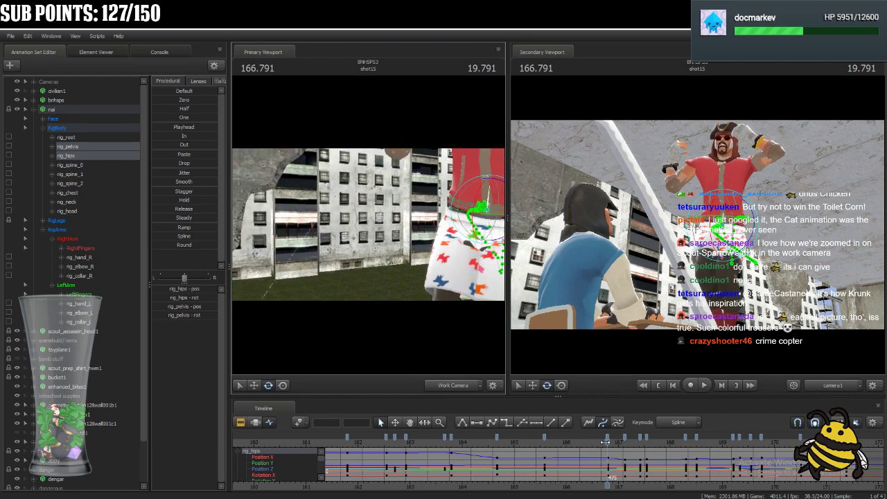
left_click_drag(606, 442, 517, 444)
key("space")
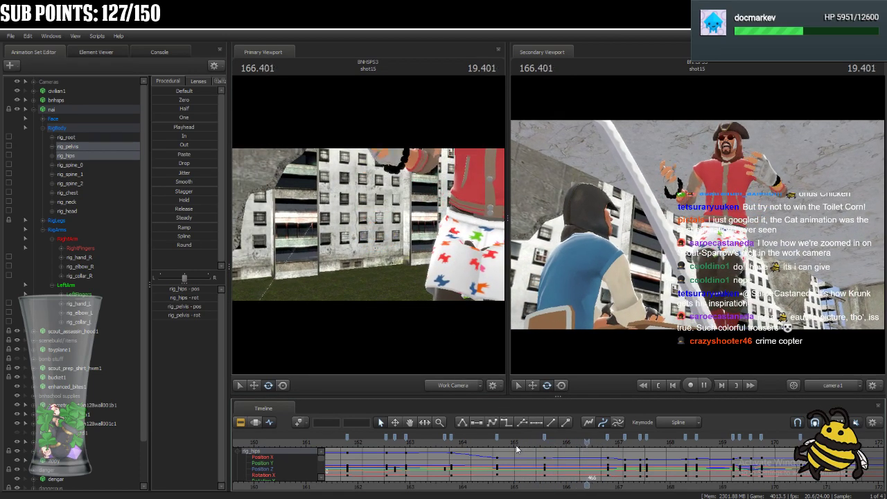
key("space")
left_click_drag(662, 450, 592, 458)
key("space")
key("space")
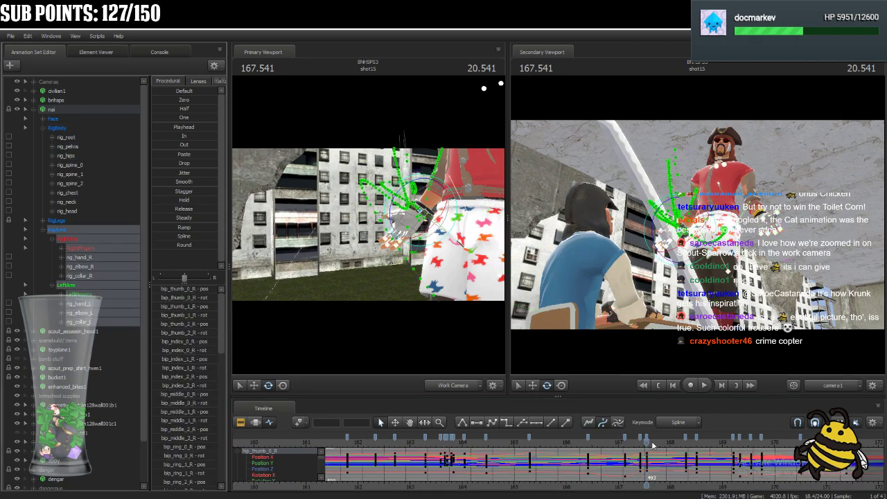
Delete nai's RigArms keys at 165.583 and hold the arm pose from frame 439 with keys at 166.583.
left_click_drag(647, 447, 545, 486)
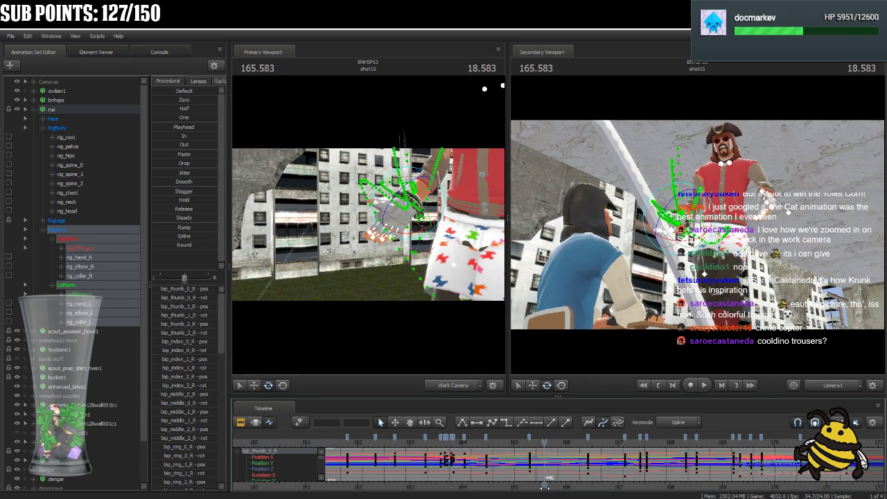
left_click(544, 439)
key("Delete")
left_click_drag(545, 459, 596, 461)
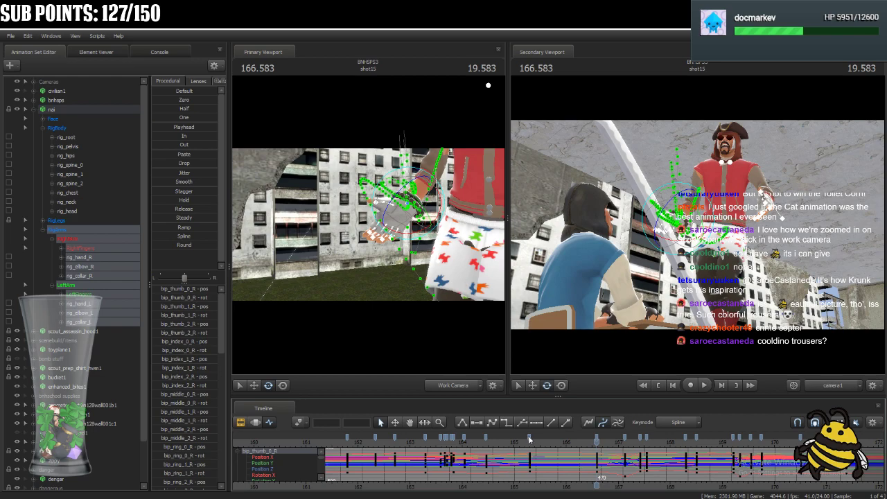
left_click_drag(529, 439, 595, 441)
left_click(597, 439, "shift")
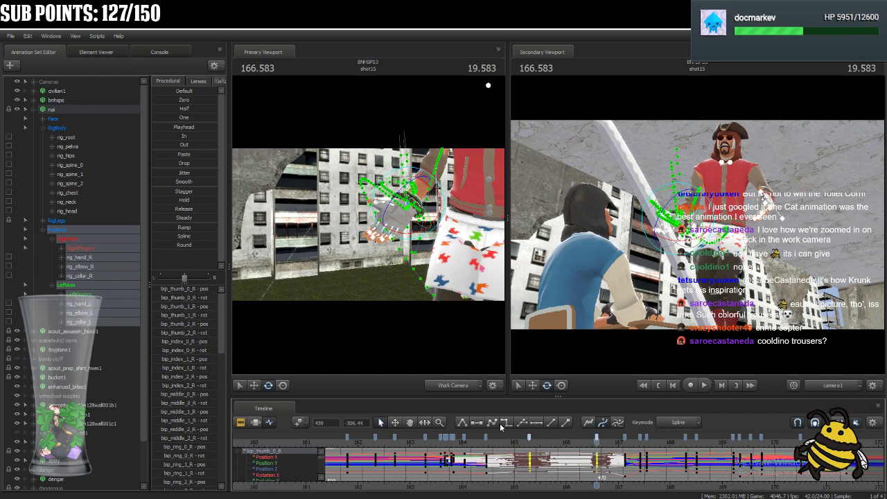
left_click(613, 454)
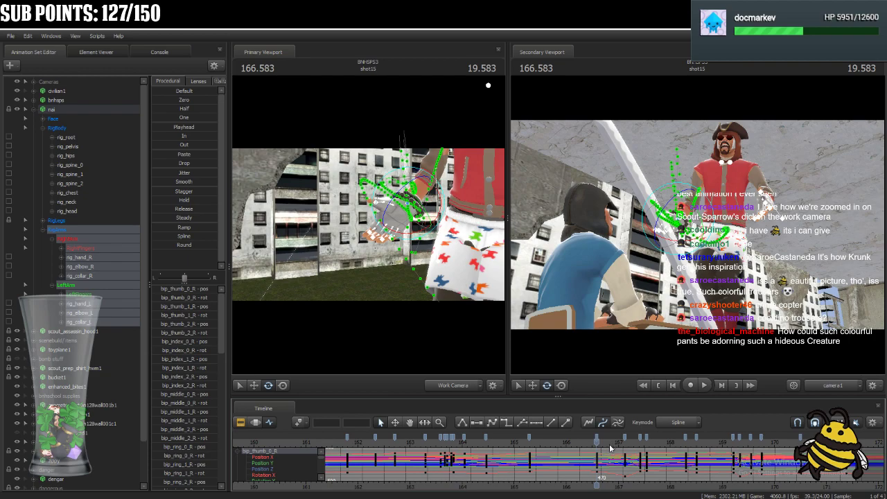
Play back the arm motion up to 167.583 and place the RigArms keys at frame 482.
left_click_drag(601, 443, 573, 475)
key("space")
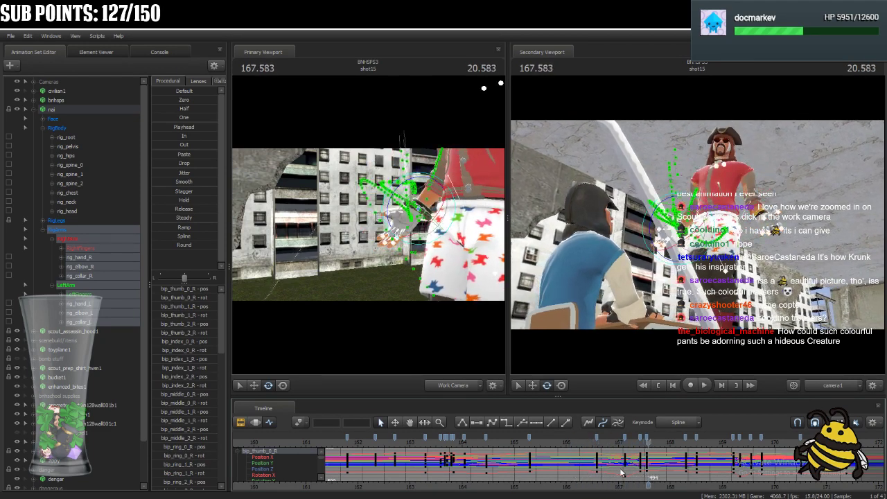
mouse_move(660, 442)
left_mouse_down()
mouse_move(638, 461)
mouse_move(573, 462)
mouse_move(627, 463)
mouse_move(617, 463)
mouse_move(622, 440)
mouse_move(628, 448)
mouse_move(604, 447)
mouse_move(645, 447)
left_mouse_up()
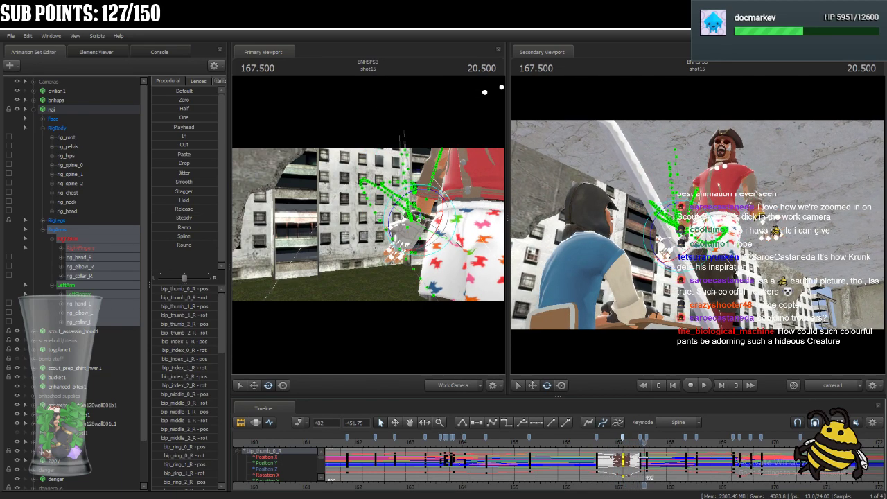
Select all of nai's RigBody controls, place their keys at frame 492, and play back to check the timing.
left_click(83, 165)
left_click(80, 209, "shift")
scroll(647, 454, "up", 3)
left_click_drag(645, 446, 603, 476)
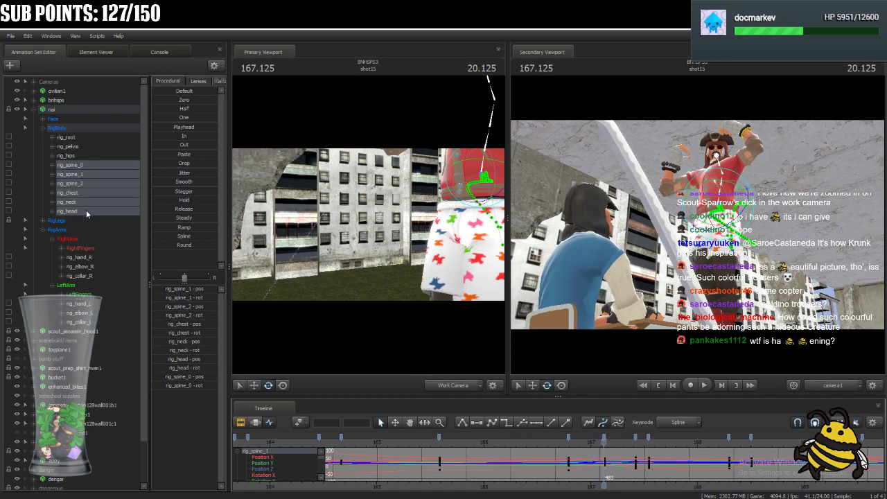
left_click(79, 128)
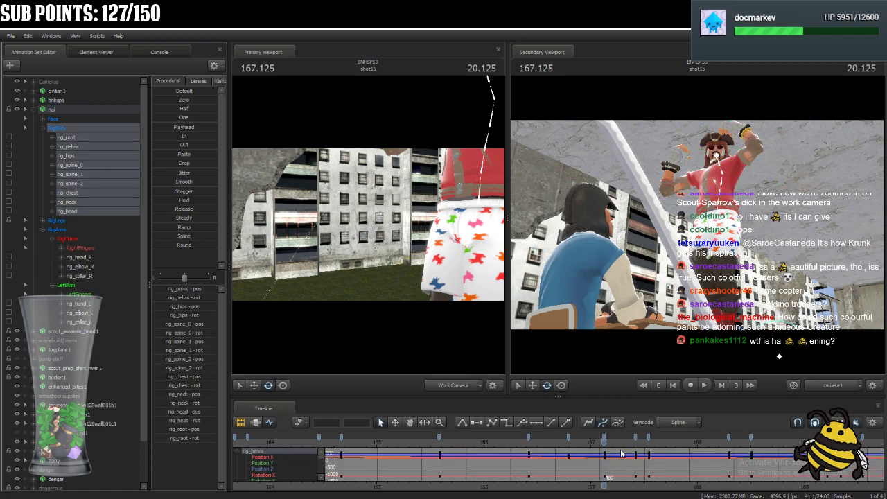
left_click_drag(604, 442, 568, 449)
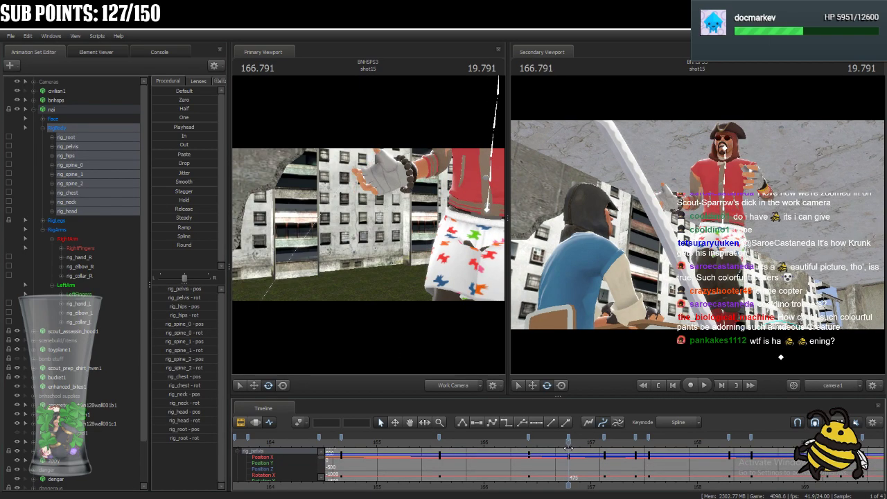
left_click_drag(570, 444, 644, 437)
key("space")
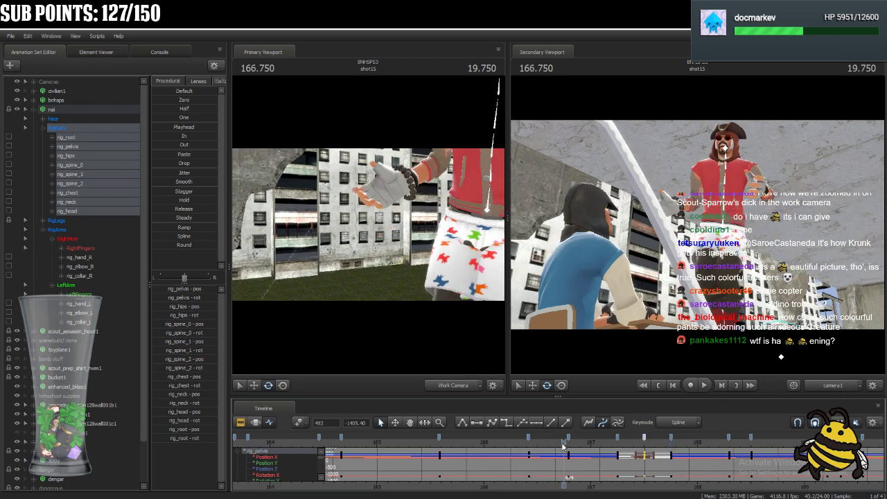
Select nai's RigBody keys from frame 466 onward, isolate rig_pelvis, and scrub its motion from 166.666 to 167.416.
left_click(528, 436)
left_click(671, 436, "shift")
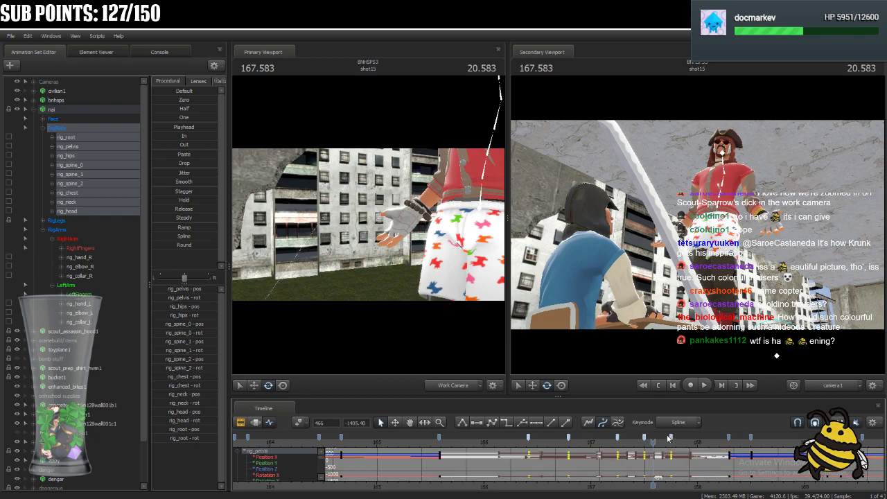
left_click(555, 442)
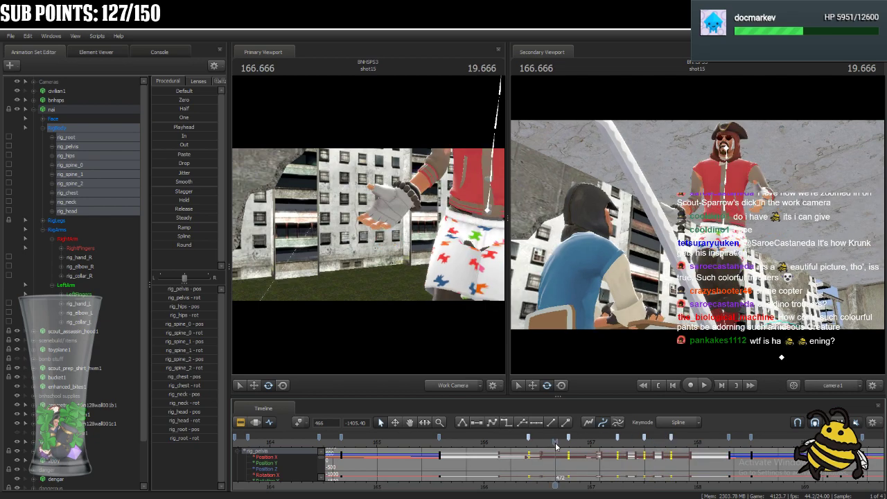
left_click(86, 148)
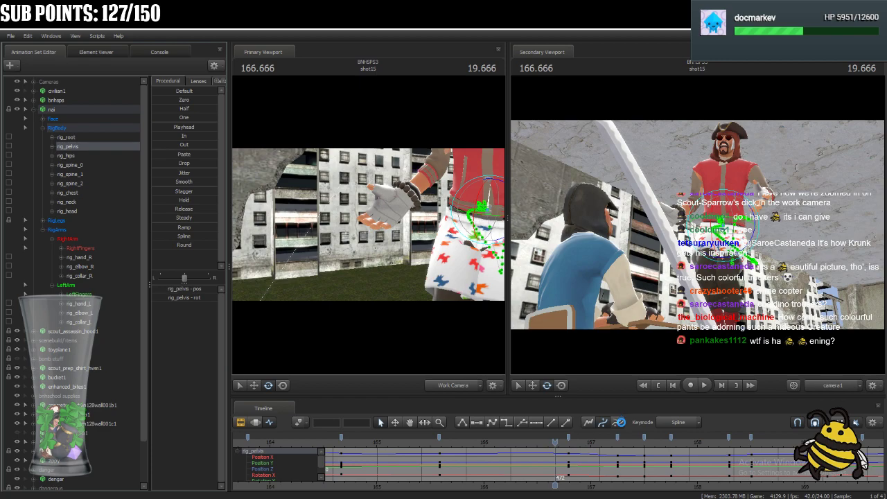
left_click_drag(557, 441, 635, 496)
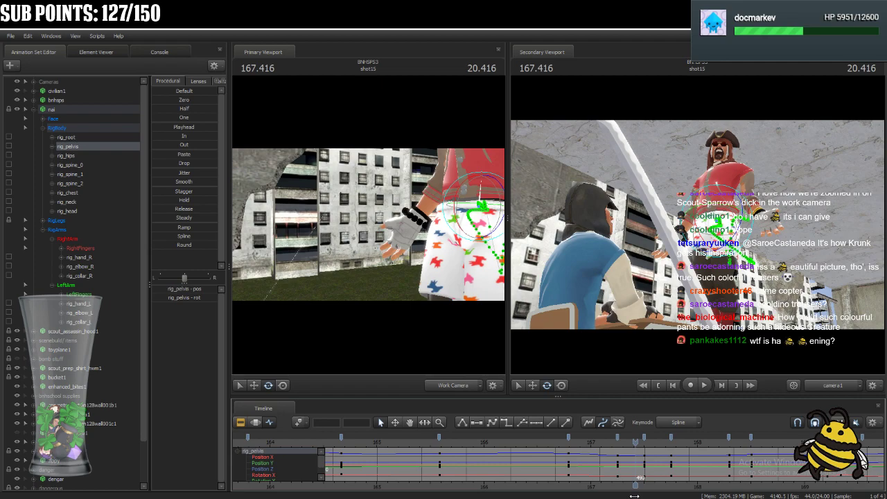
Delete the rig_pelvis and rig_hips keys at frame 492 and move their preceding keys to frame 489.
left_click(643, 435)
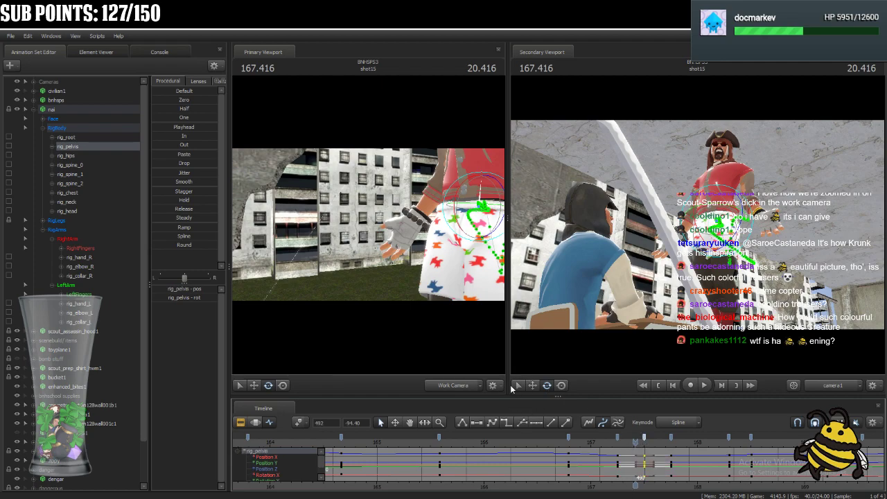
left_click(77, 157, "ctrl")
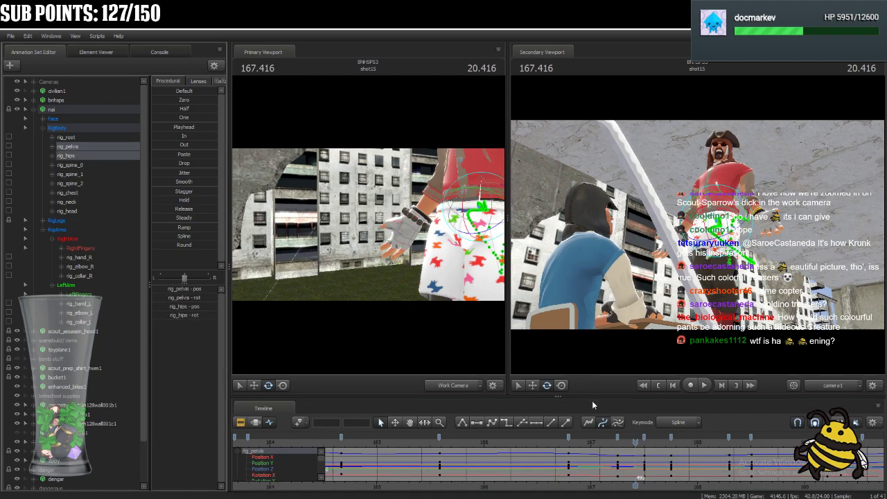
left_click(644, 437)
key("Delete")
left_click_drag(618, 438, 496, 472)
Play back the shot repeatedly from about 166.6 and from 165.125 to check the retimed pelvis and hips.
key("space")
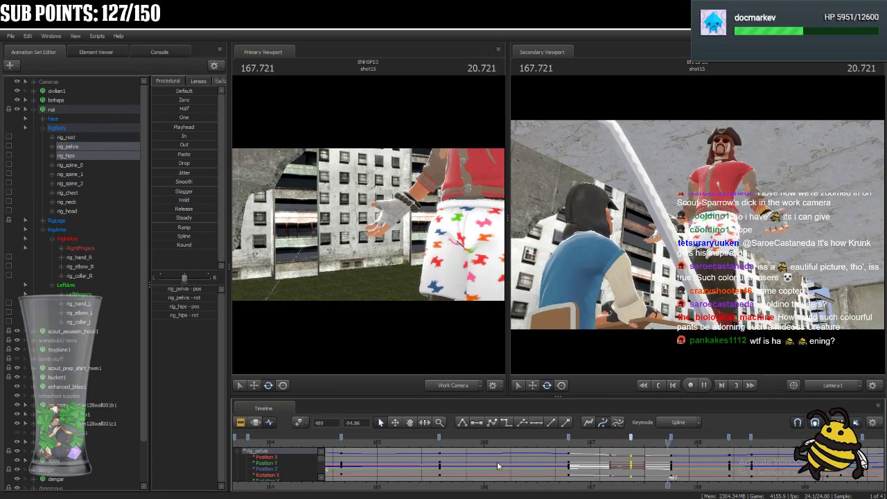
left_click(547, 440)
key("space")
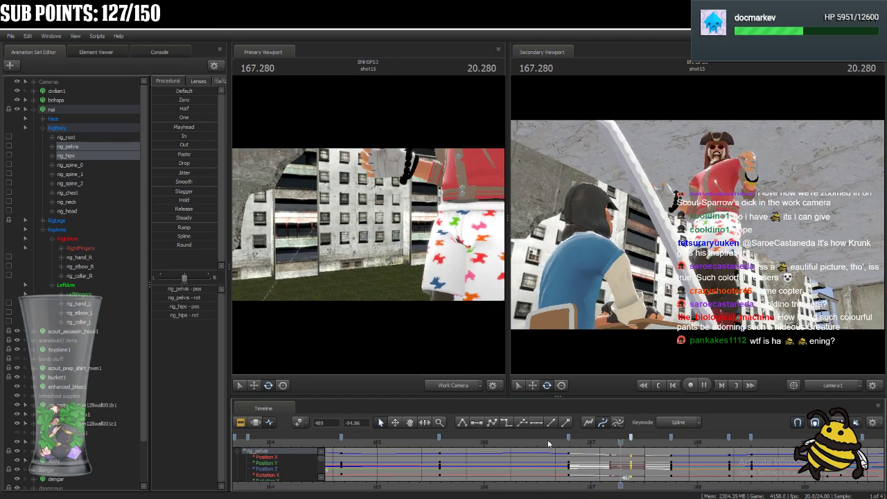
key("space")
left_click(548, 439)
key("space")
key("space")
left_click(393, 441)
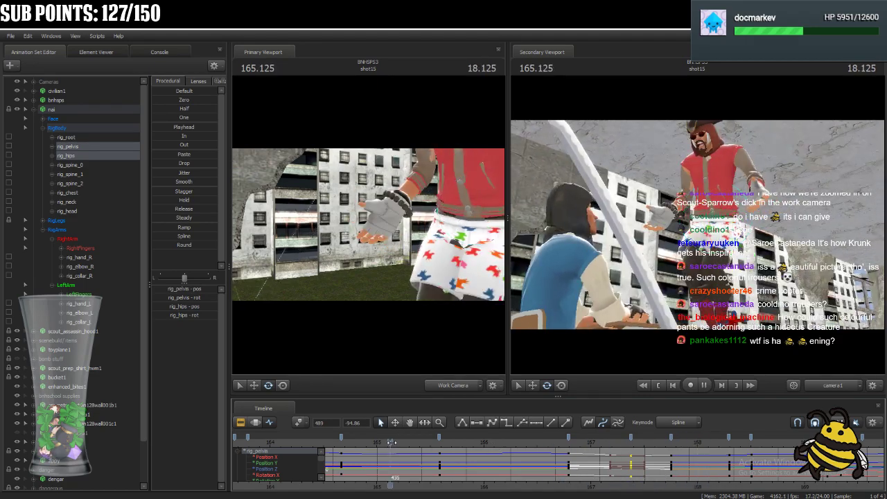
key("space")
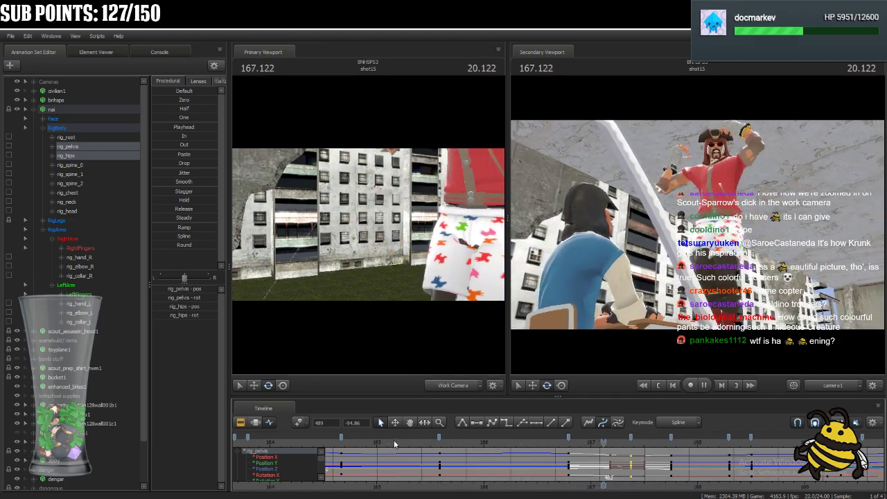
key("space")
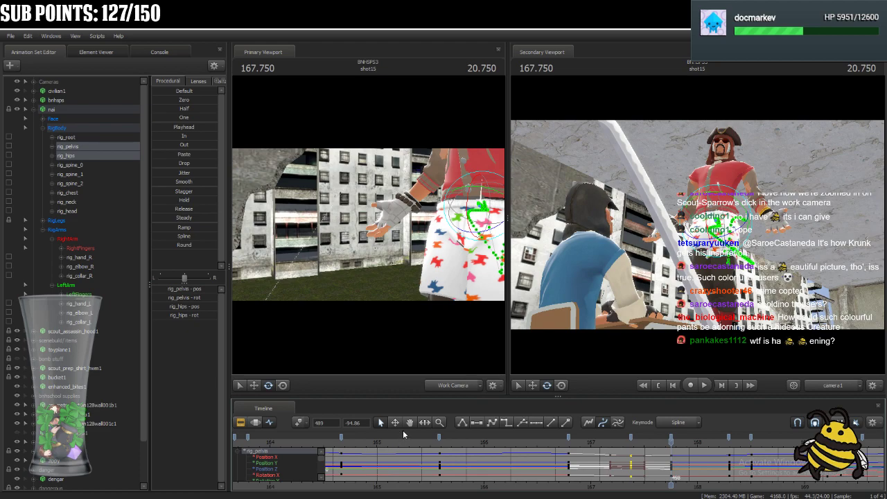
Select all of nai's RigArms controls and move their keys from frame 470 to frame 474.
left_click(61, 229)
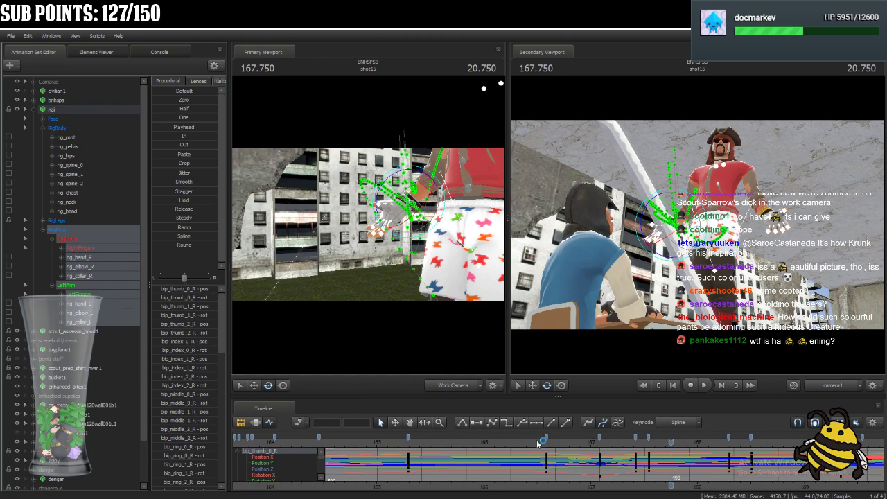
left_click_drag(535, 440, 546, 485)
key("ctrl")
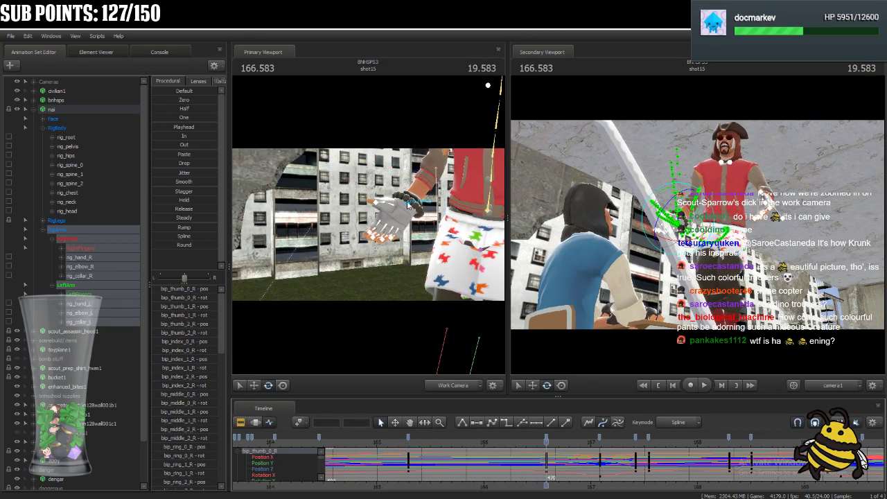
left_click_drag(547, 442, 558, 473)
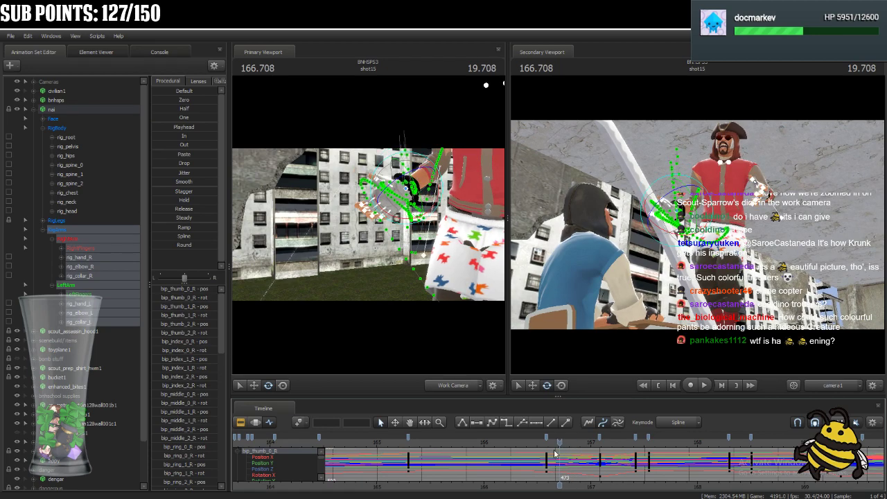
left_click_drag(547, 438, 567, 445)
Move nai's rig_hand_R slightly away from the body at 166.750, using a closer view of the hand.
key("w")
left_click_drag(409, 288, 390, 227)
left_click(390, 227)
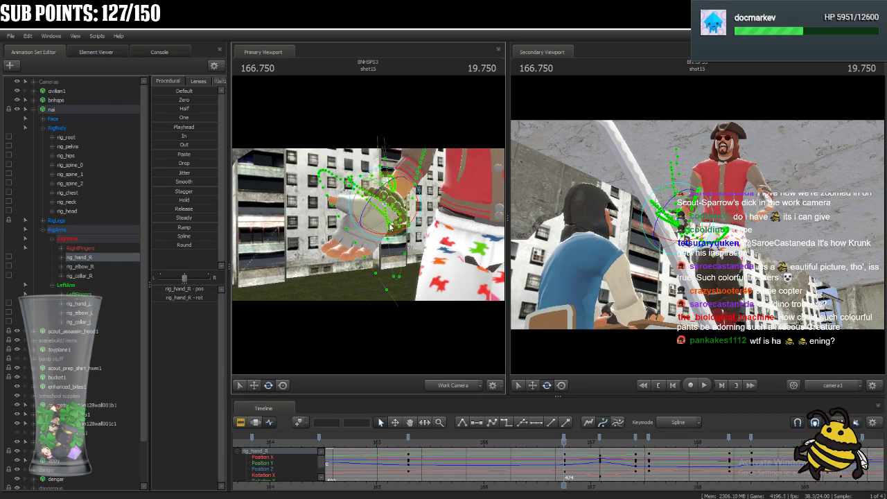
left_click(283, 384)
left_click_drag(680, 220, 679, 216)
left_click_drag(722, 237, 722, 235)
left_click_drag(392, 206, 376, 199)
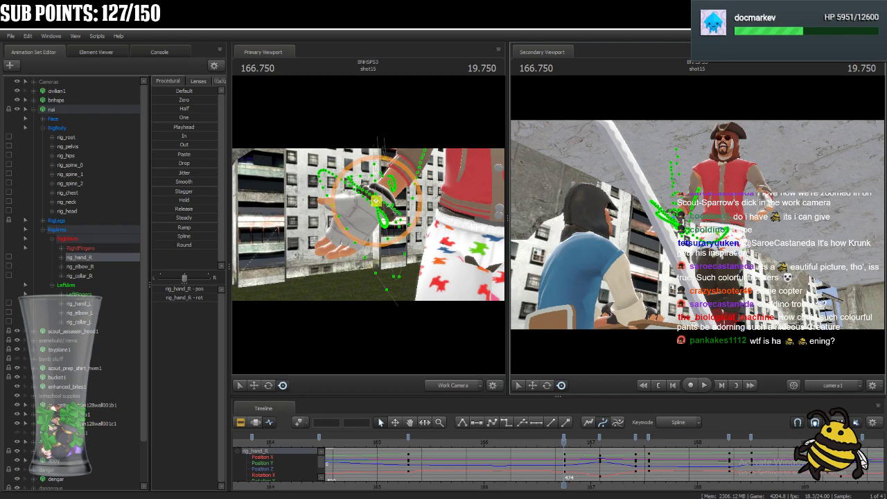
Shift nai's rig_elbow_R and rotate rig_collar_R slightly to adjust the right arm pose at 166.750.
left_click(693, 274, "ctrl")
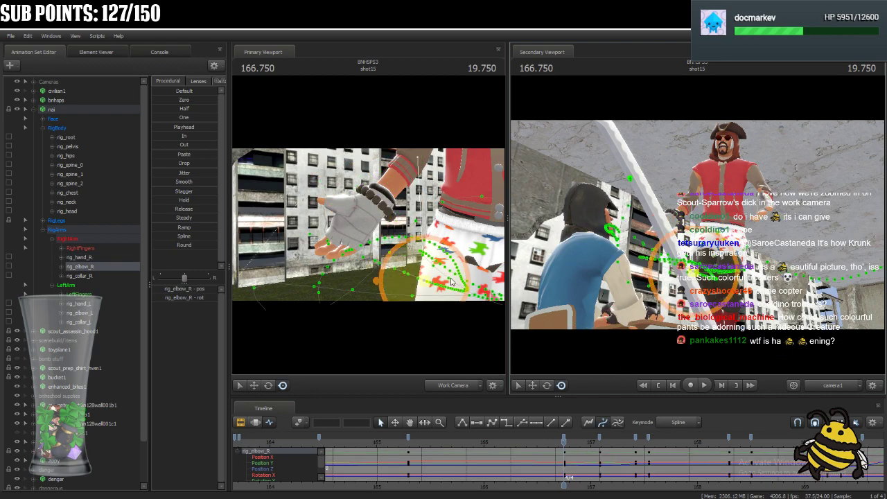
left_click_drag(425, 281, 443, 287)
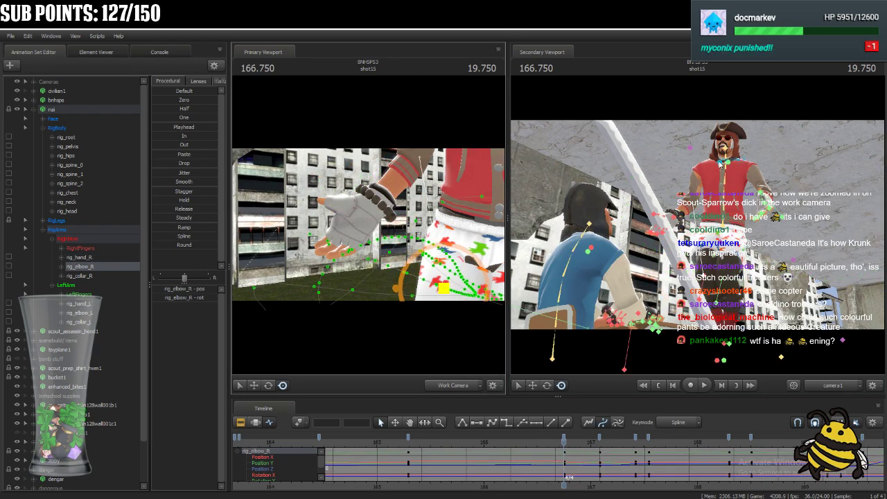
left_click(721, 170)
left_click(548, 386)
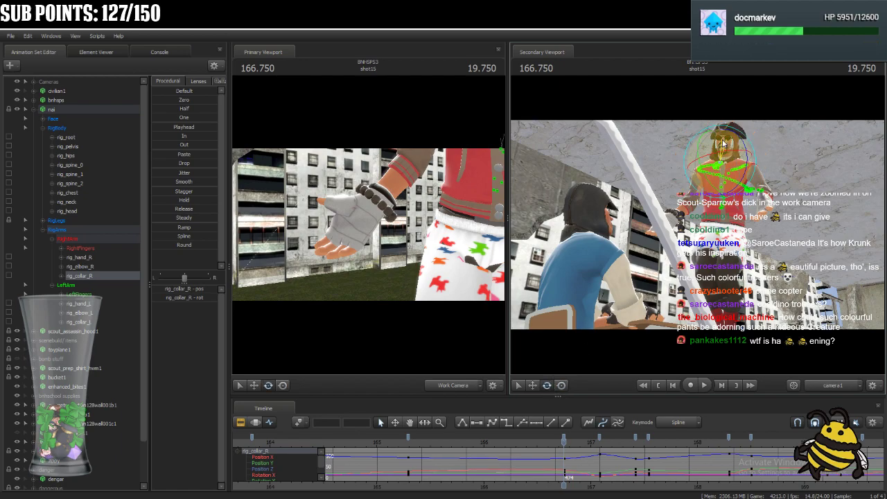
key("ctrl")
left_click(729, 182)
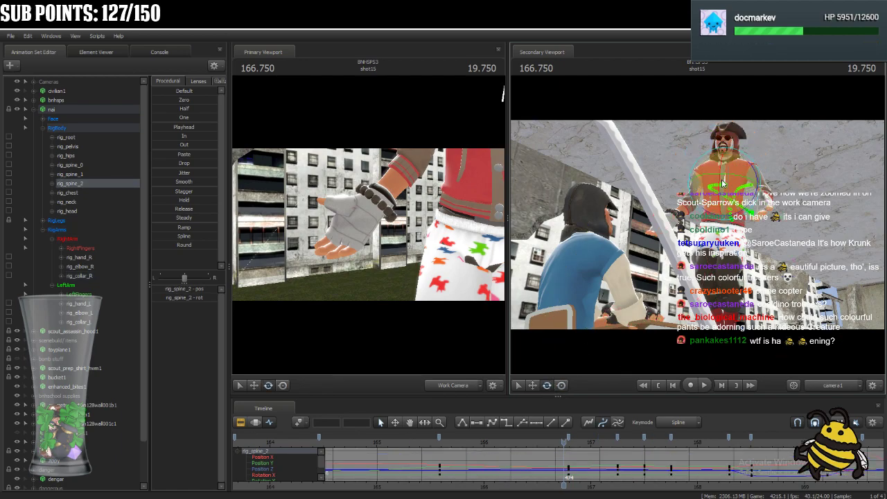
key("ctrl")
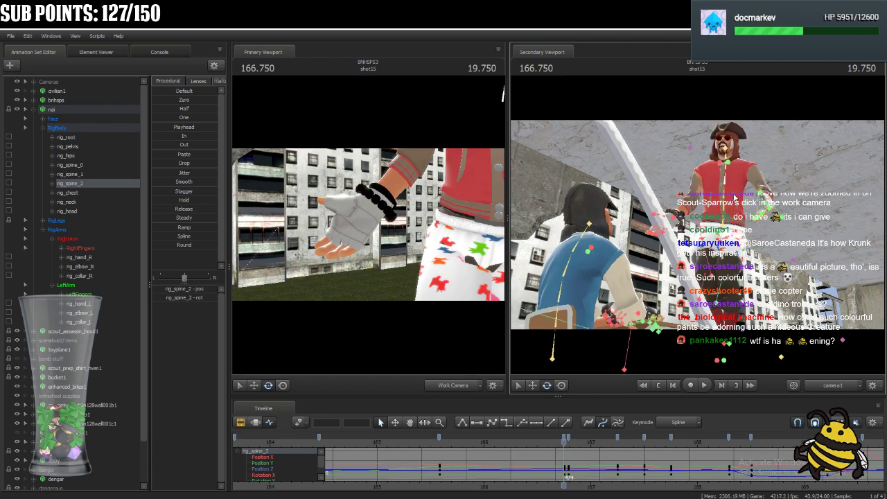
key("ctrl+z")
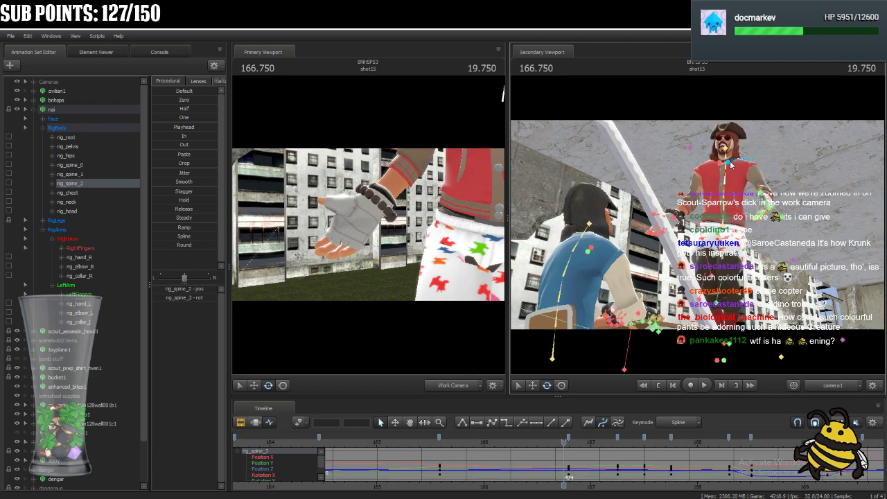
Rotate nai's rig_collar_L and lower and turn rig_hand_L to adjust the left arm pose at 166.750.
left_click(730, 164)
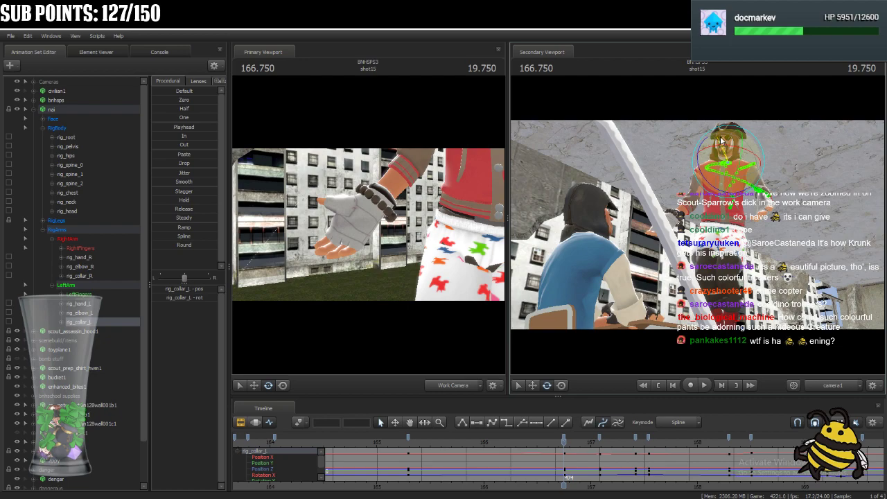
key("ctrl")
left_click(764, 206)
left_click_drag(481, 308, 328, 341)
left_click(284, 387)
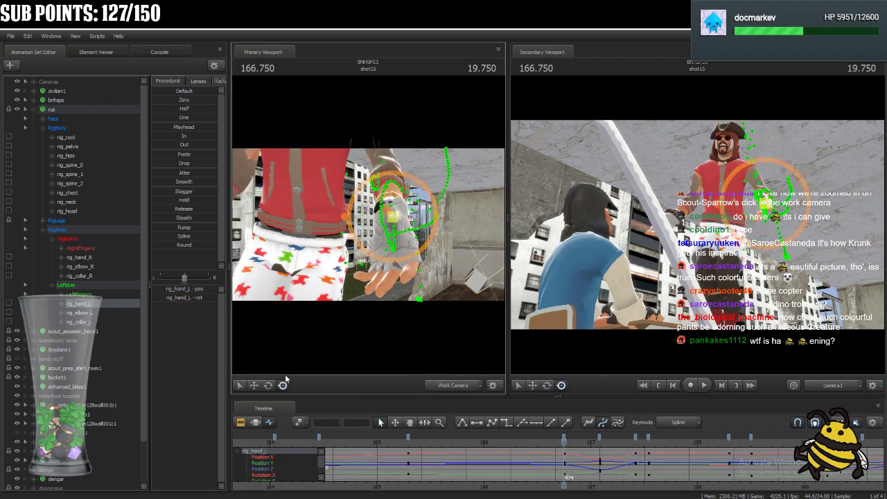
mouse_move(395, 218)
left_mouse_down()
mouse_move(371, 239)
mouse_move(422, 217)
mouse_move(410, 226)
left_mouse_up()
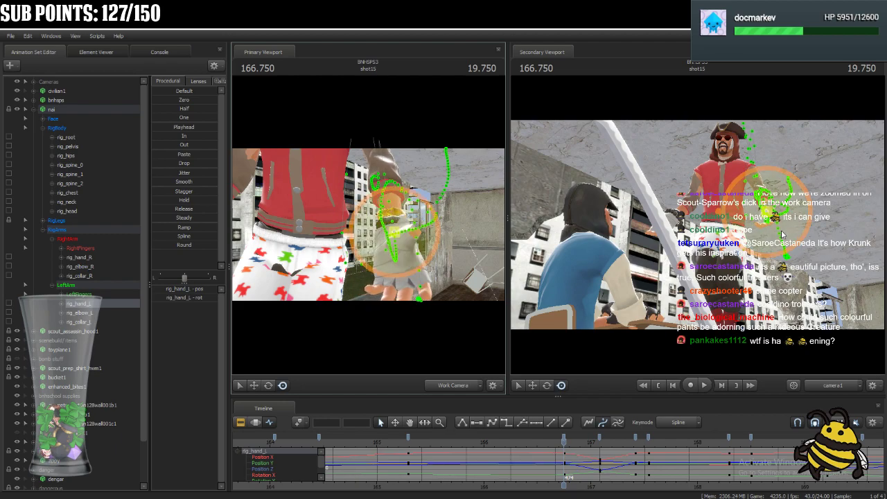
left_click(783, 234)
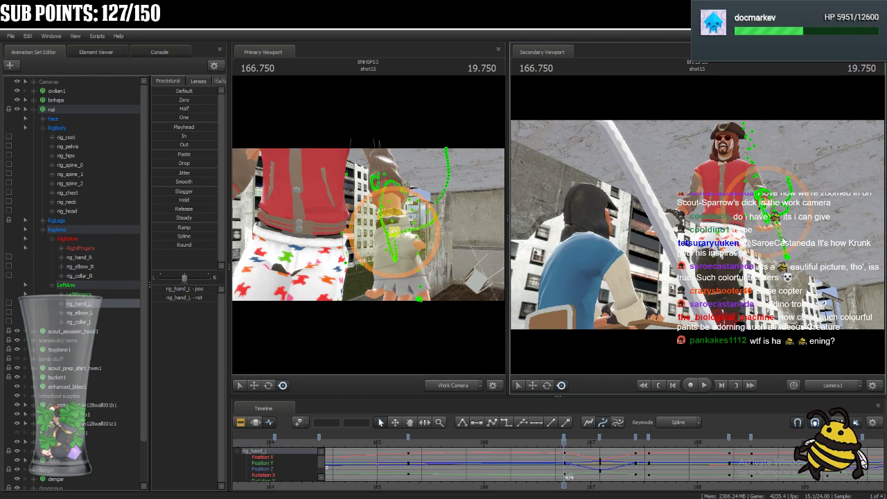
Rotate rig_collar_L a little further at 166.750 and check the shoulder pose around that frame.
left_click(732, 163)
left_click(547, 385)
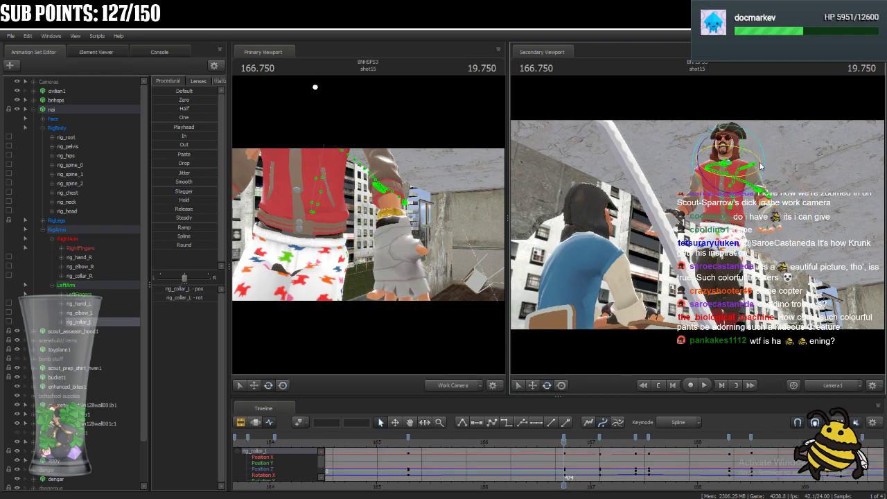
left_click_drag(718, 158, 708, 165)
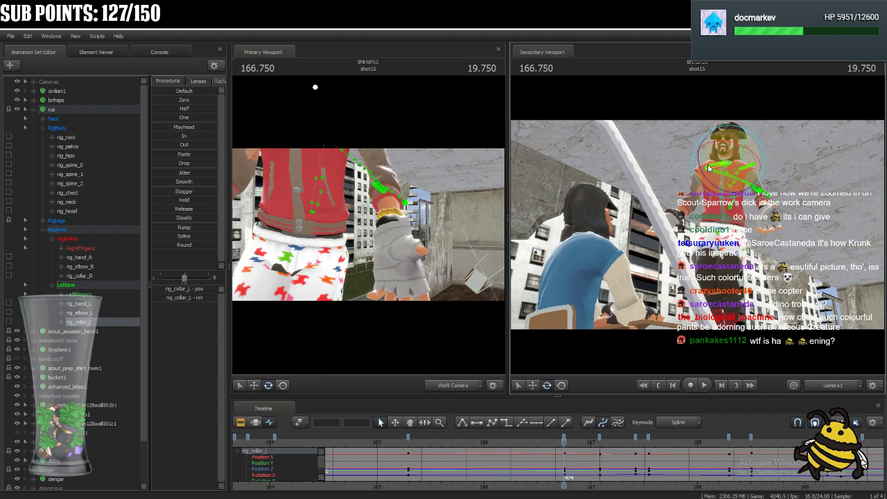
left_click_drag(567, 442, 565, 496)
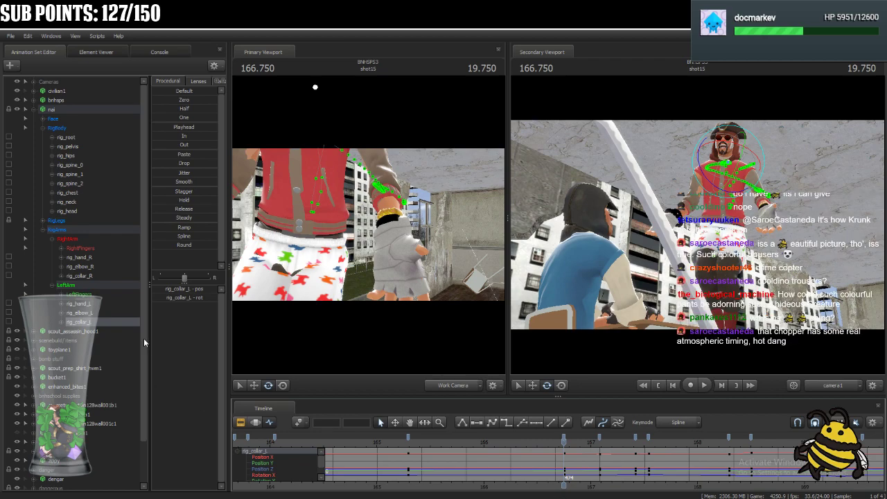
Select all RigArms controls and change the tangent type of their keys at frames 439 and 474.
left_click(89, 233)
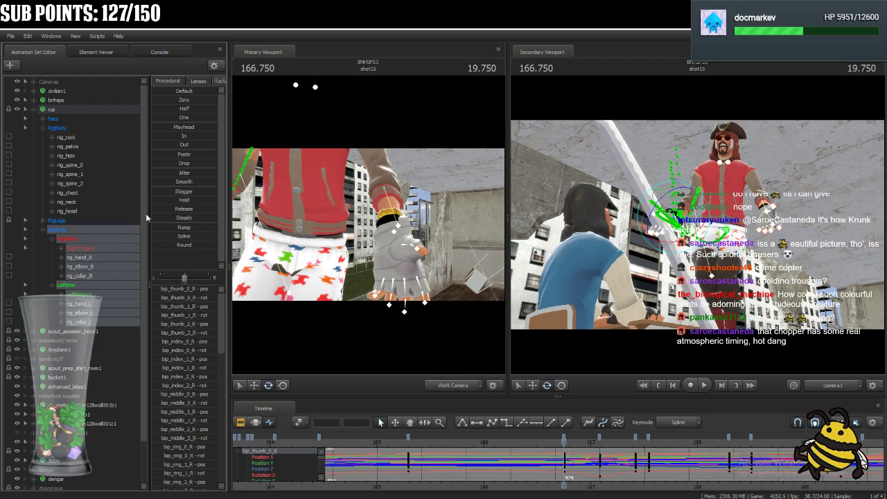
left_click(408, 436)
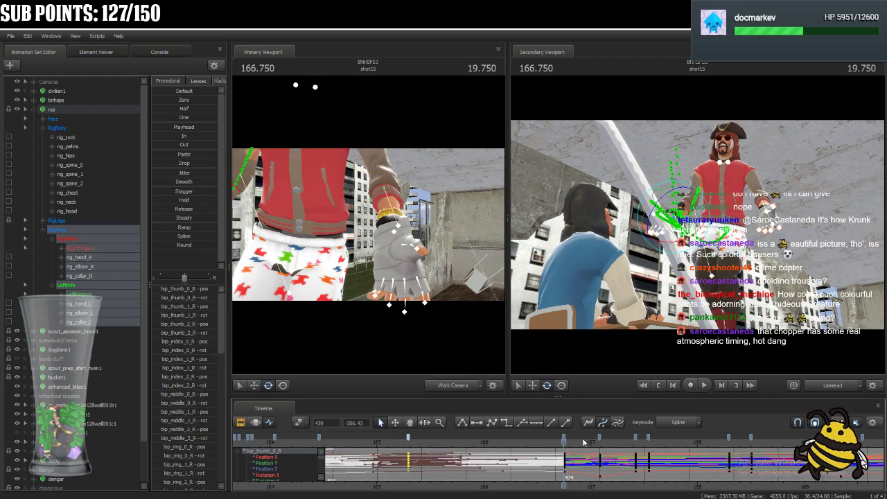
left_click(564, 438)
left_click(491, 424)
Play back and step frame by frame through the arm motion around frame 439 to check the hold's start.
left_click(396, 441)
key("space")
key("space")
left_click(402, 441)
key("Right")
key("Right")
key("Right")
key("Right")
key("Right")
key("Right")
key("Right")
left_click_drag(429, 442, 408, 441)
key("space")
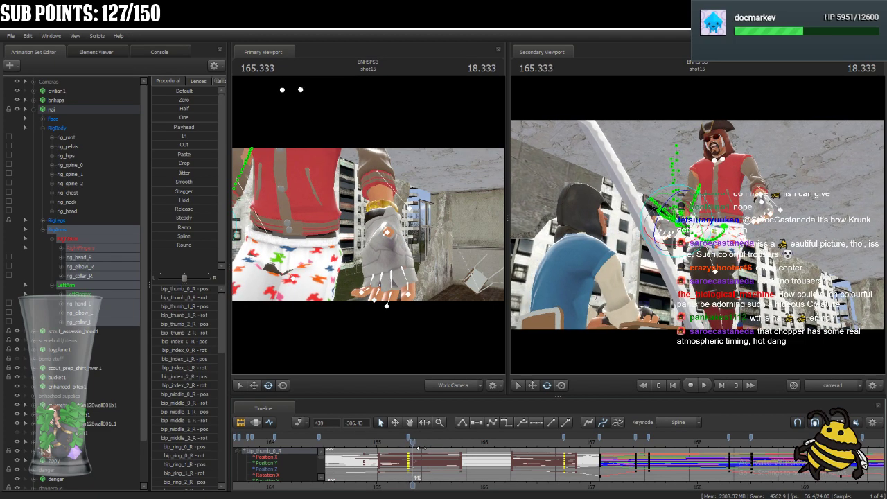
Scrub the arms to 166.750, deselect the keys, return to 165.291, and play the arm drift from there.
left_click_drag(538, 454, 566, 453)
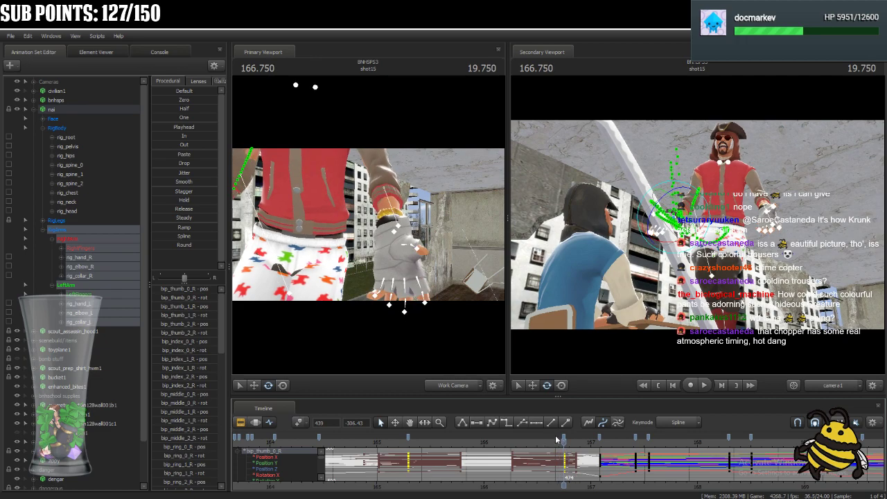
left_click(556, 434)
key("Up")
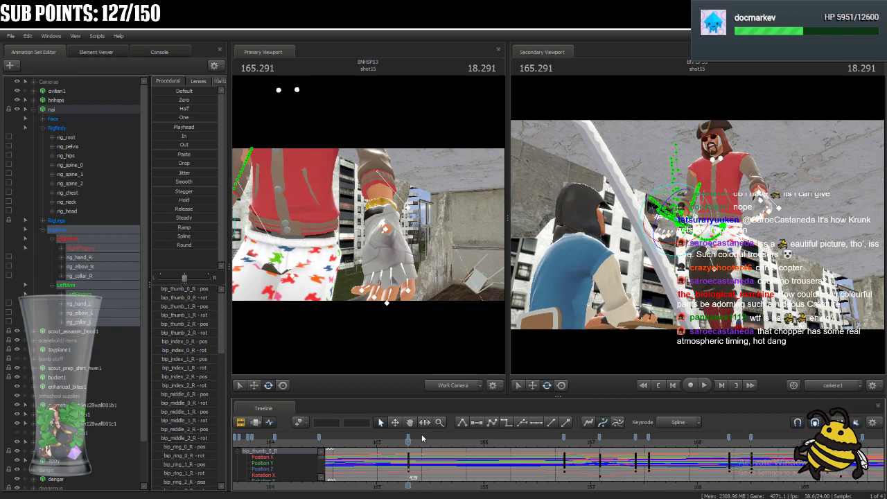
key("space")
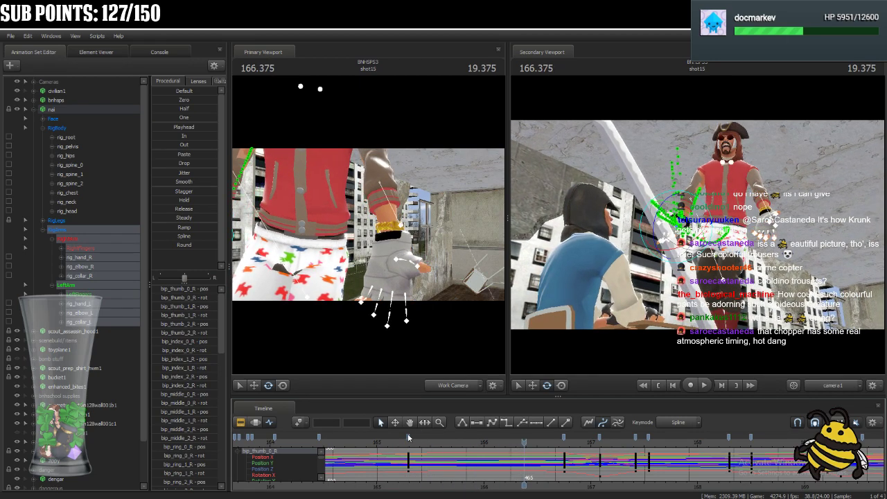
Select the RigArms keys at frames 439 and 474, change their tangent type, and play back the arm motion.
left_click_drag(409, 435, 567, 449)
left_click(563, 438, "ctrl")
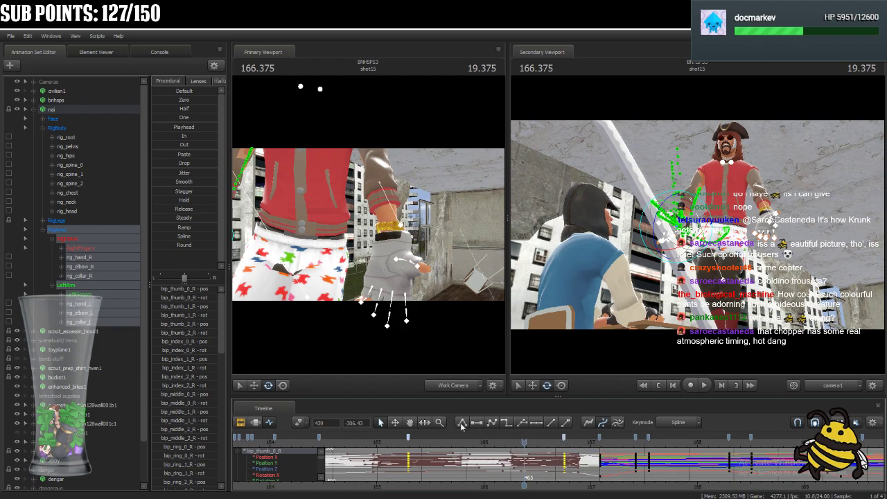
key("space")
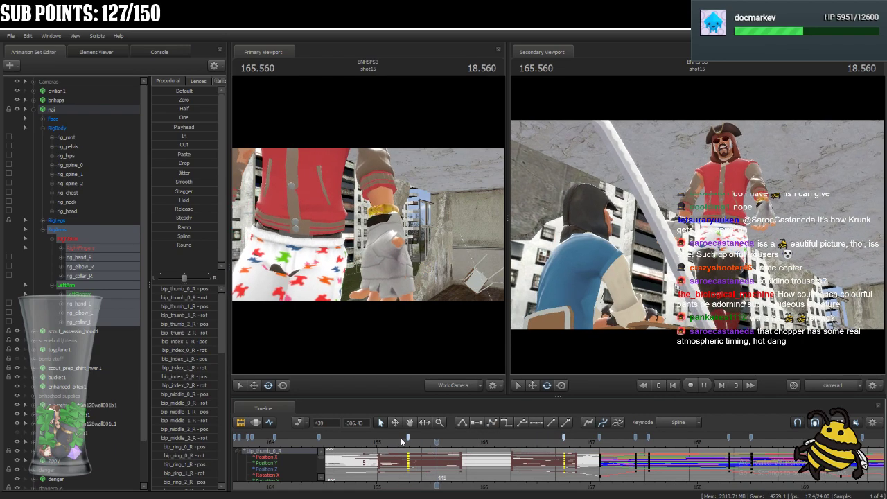
key("space")
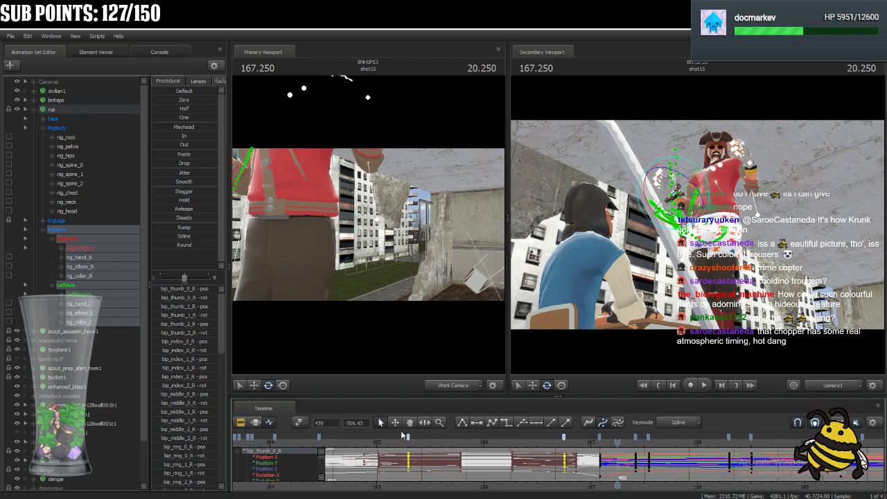
Shift the selected arm keys at frames 439 and 474 later to frames 449 and 484.
left_click(409, 441)
left_click_drag(410, 441, 453, 458)
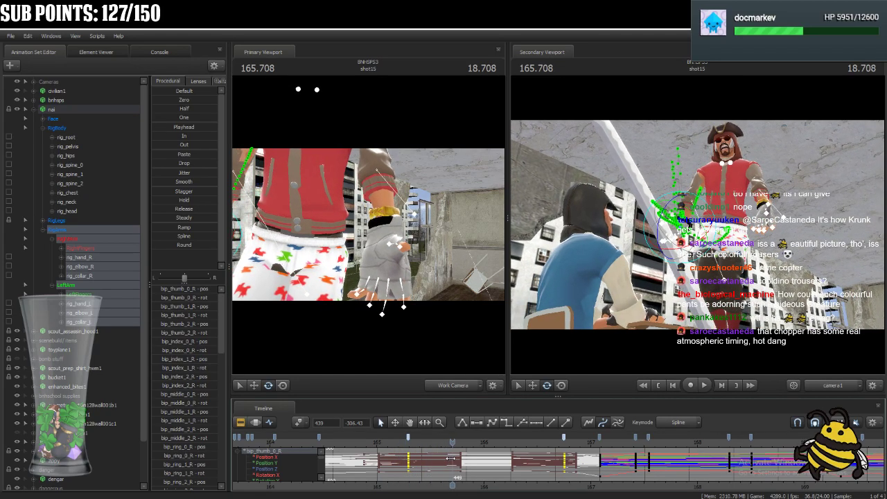
left_click_drag(408, 437, 454, 445)
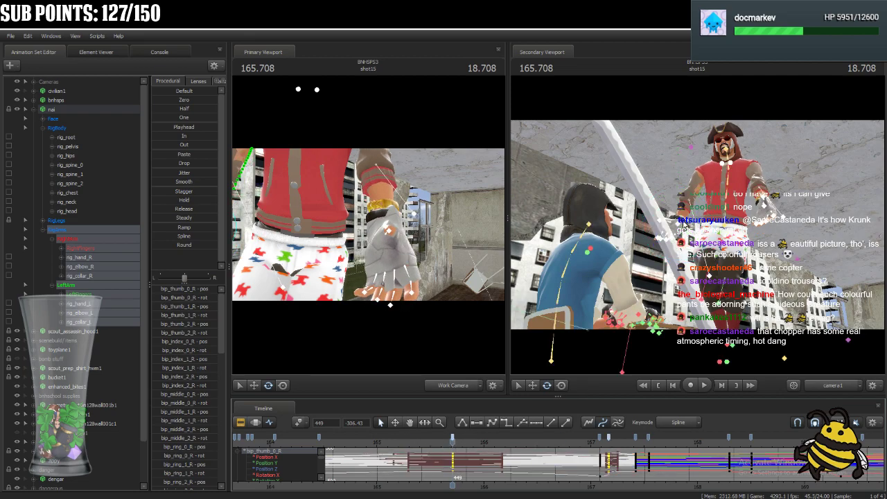
Reframe the work camera on nai's left hand at 165.708 and adjust its pose with the screen manipulator.
left_click(358, 280)
left_click_drag(358, 280, 305, 264)
left_click(283, 385)
left_click_drag(370, 269, 450, 250)
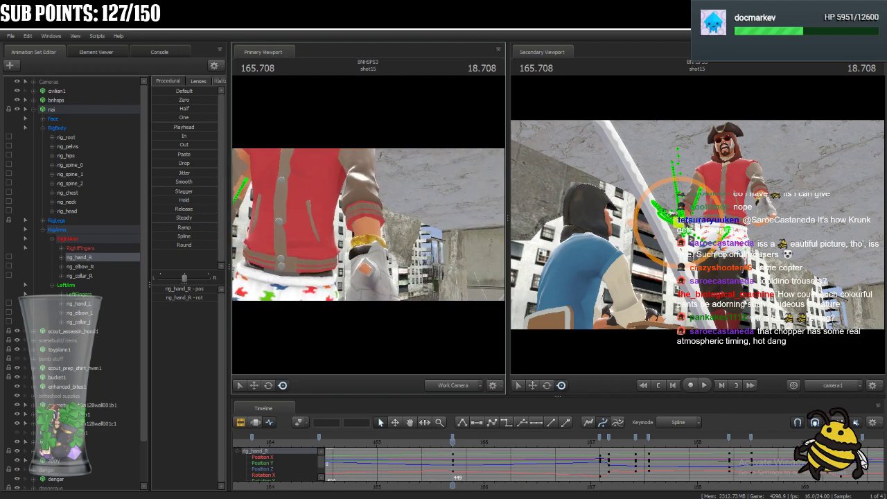
left_click(372, 267, "ctrl")
mouse_move(371, 266)
left_mouse_down()
mouse_move(405, 253)
mouse_move(369, 262)
left_mouse_up()
left_click(409, 250, "ctrl")
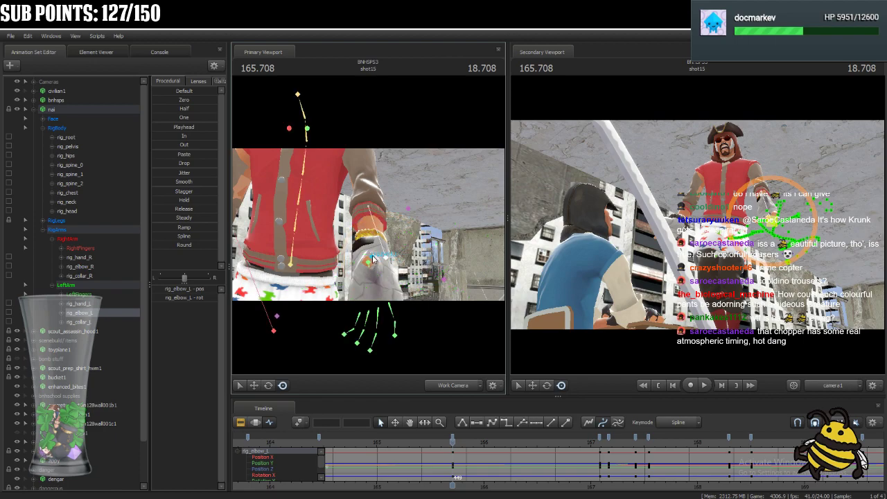
Reposition rig_hand_L at 165.708 so the left forearm bends and the hand sits farther forward.
left_click(362, 251)
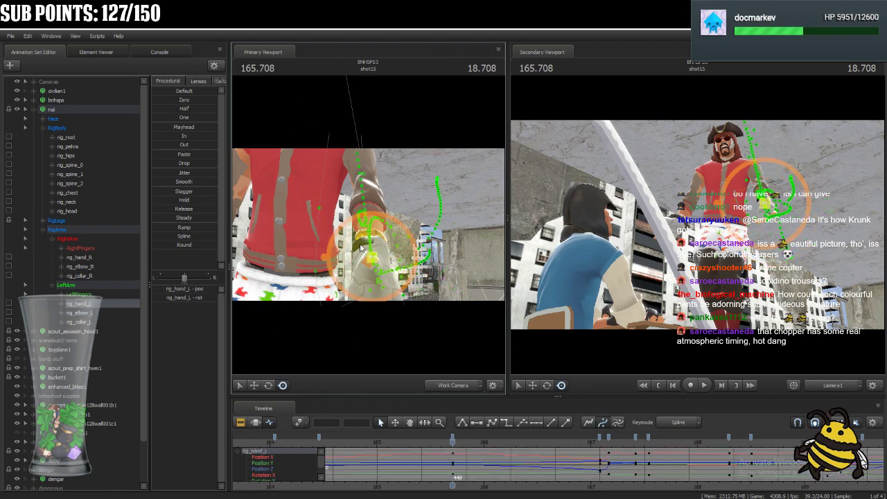
left_click_drag(400, 235, 419, 233)
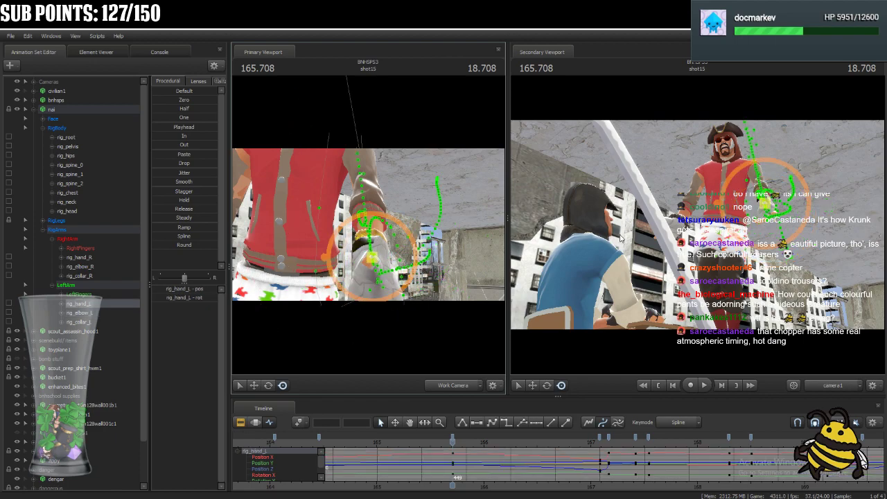
left_click_drag(766, 203, 721, 218)
left_click(773, 219, "ctrl")
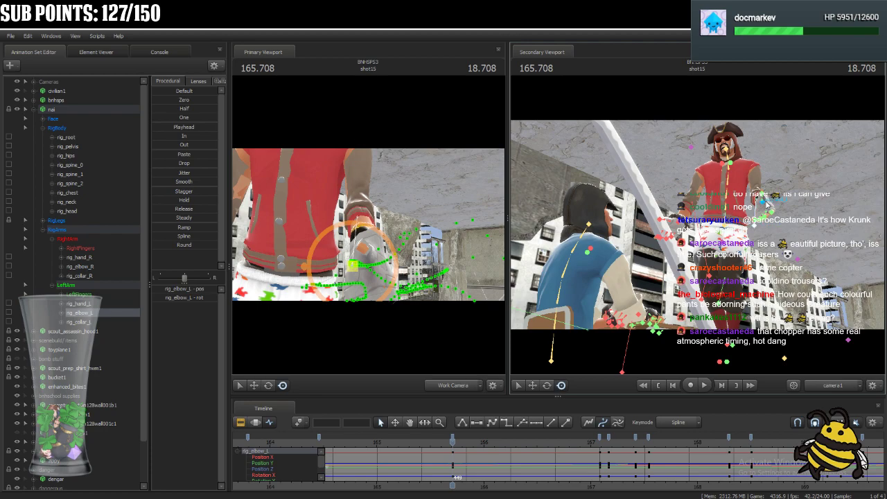
left_click(769, 203, "ctrl")
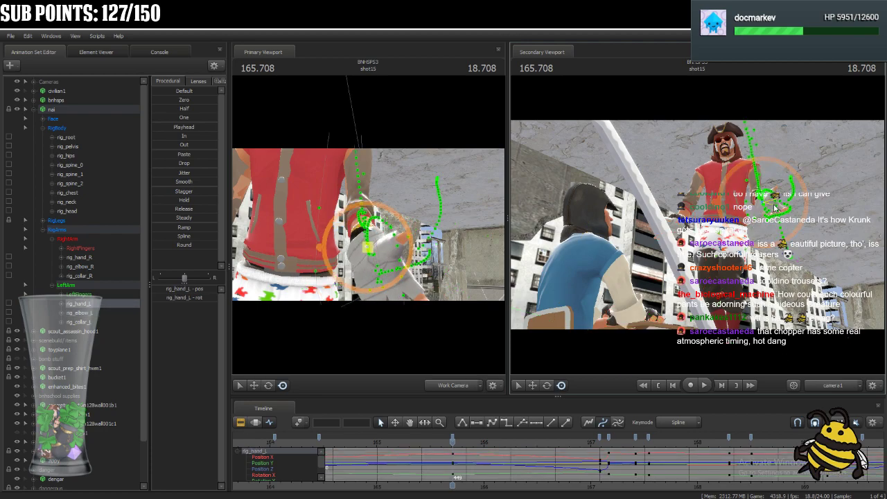
left_click_drag(765, 203, 761, 206)
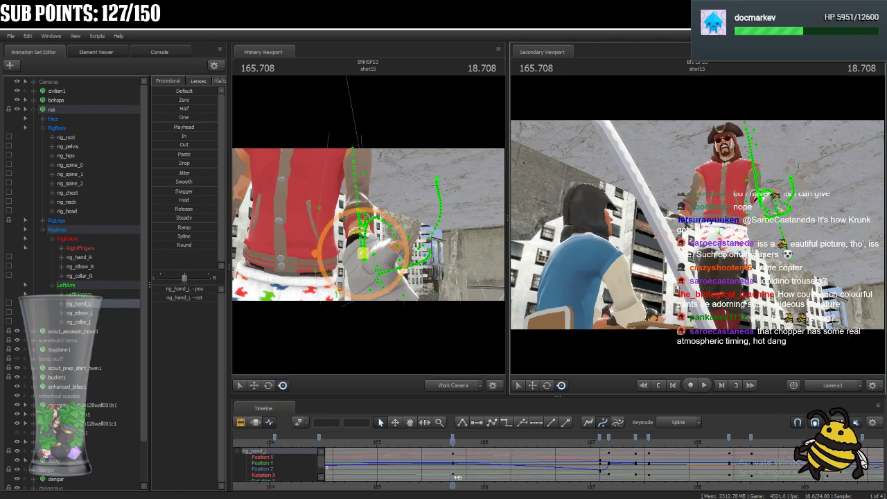
Select rig_hand_R and nudge the right hand's position slightly at 165.708.
key("ctrl")
left_click(683, 225, "ctrl")
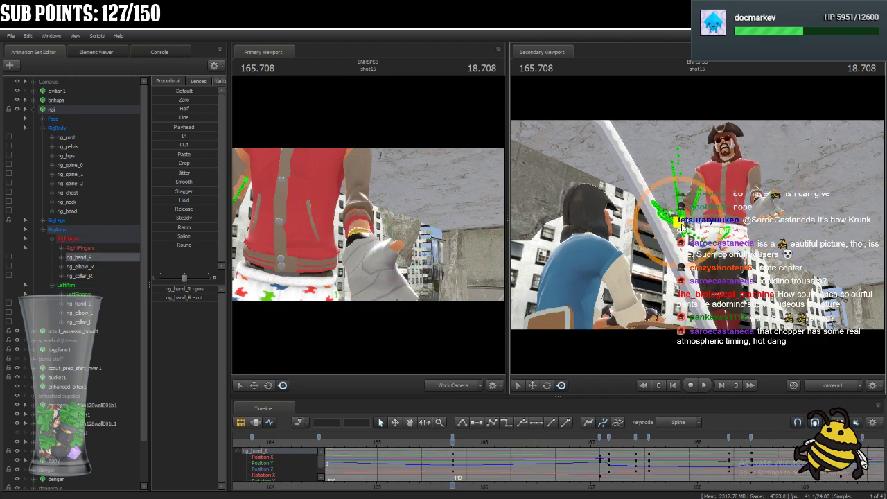
left_click_drag(681, 225, 683, 224)
key("ctrl")
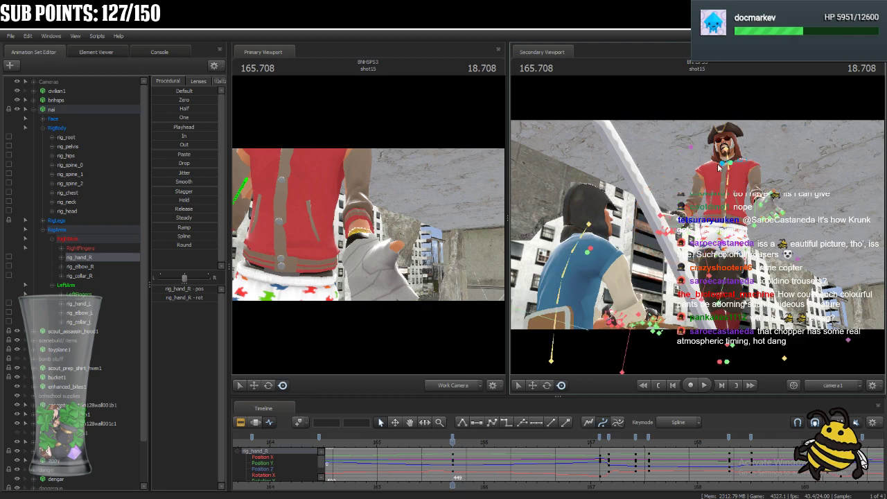
Select all RigArms controls, play back the arm swing from 165.708, and scrub back to 166.750.
left_click(100, 229)
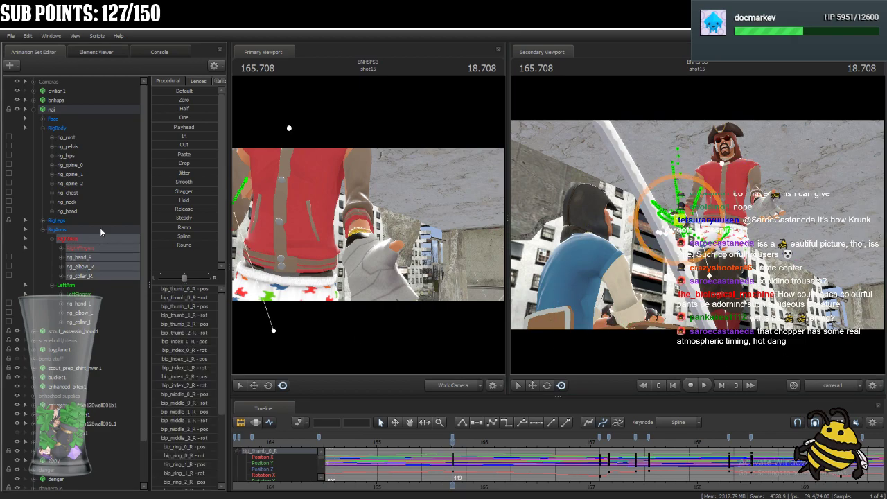
key("space")
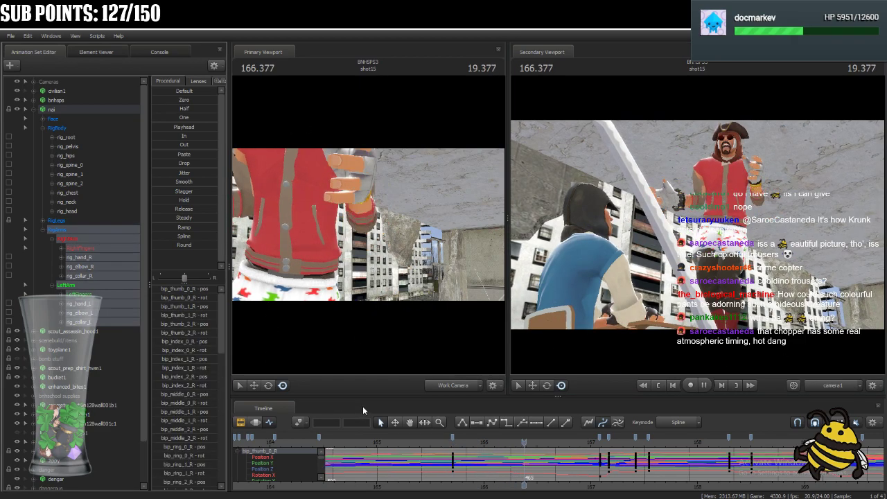
key("space")
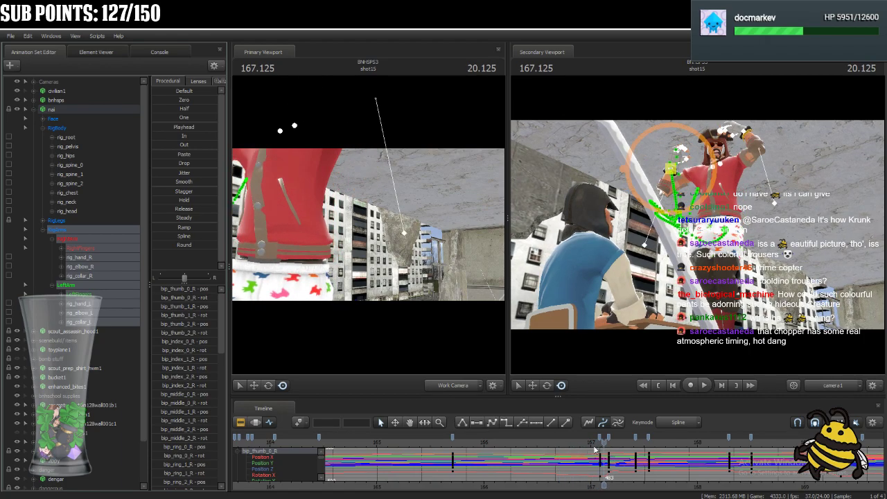
scroll(582, 449, "down", 3)
left_click_drag(605, 444, 586, 471)
scroll(588, 471, "up", 4)
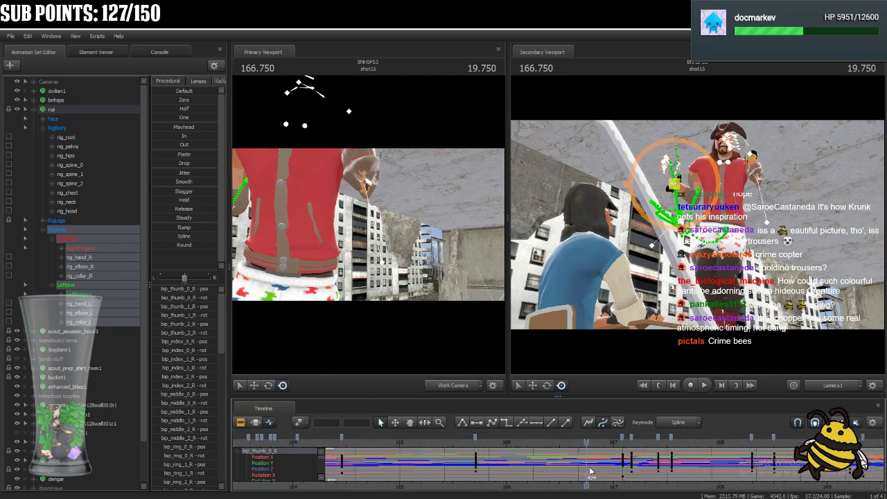
scroll(591, 470, "up", 2)
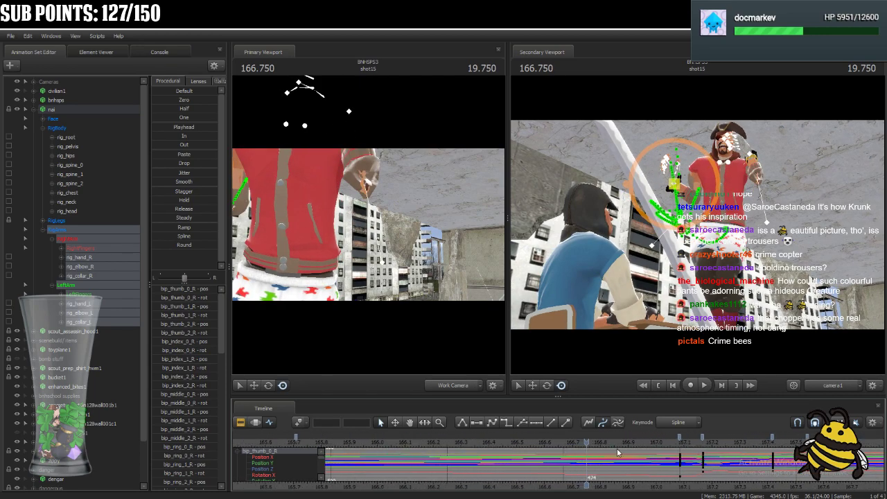
Move the arm keys at frame 484 earlier to frame 476, at 166.833.
left_click_drag(586, 441, 705, 463)
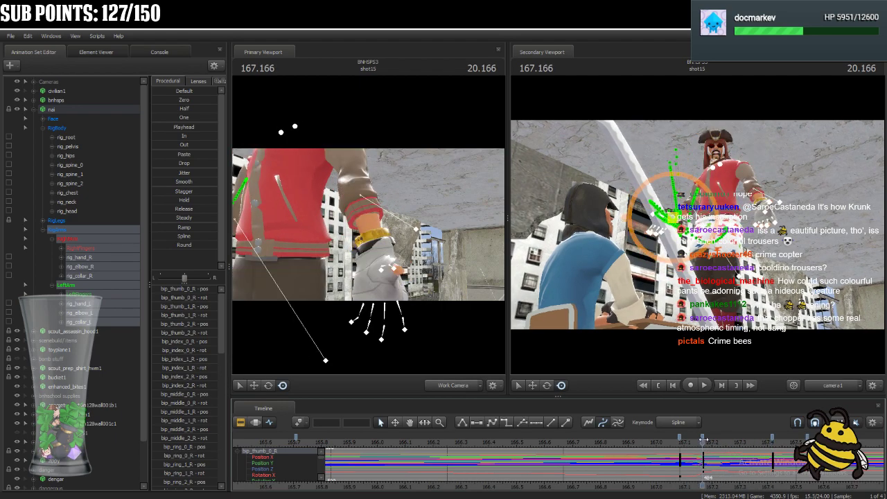
scroll(705, 441, "down", 5)
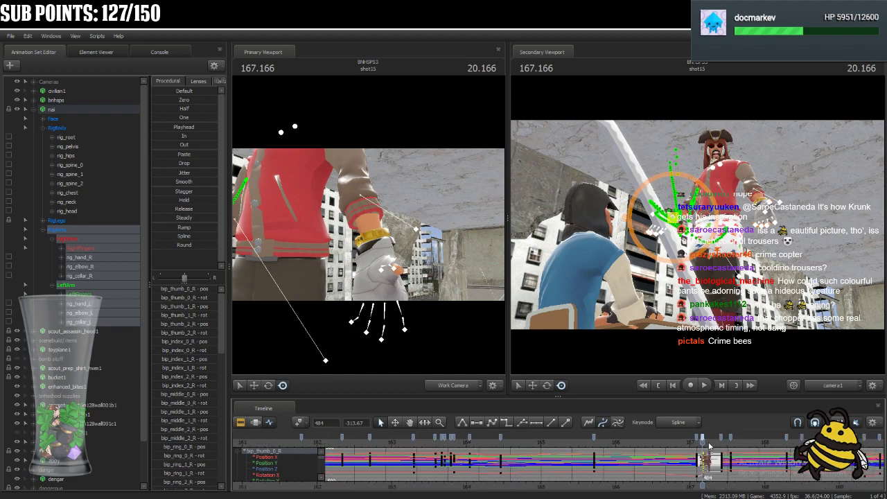
key("Delete")
left_click_drag(705, 444, 679, 456)
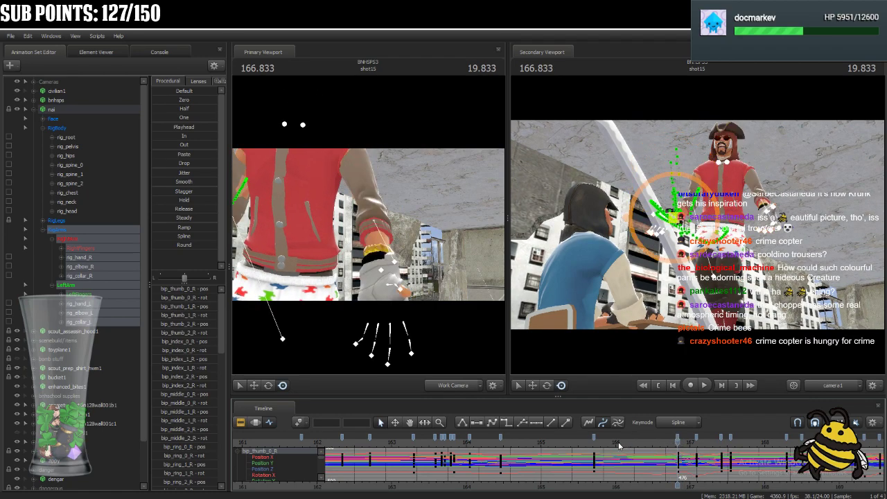
Change the tangent type of the arm keys at frames 449 and 476, and extend the selection to the following key groups.
left_click(594, 435)
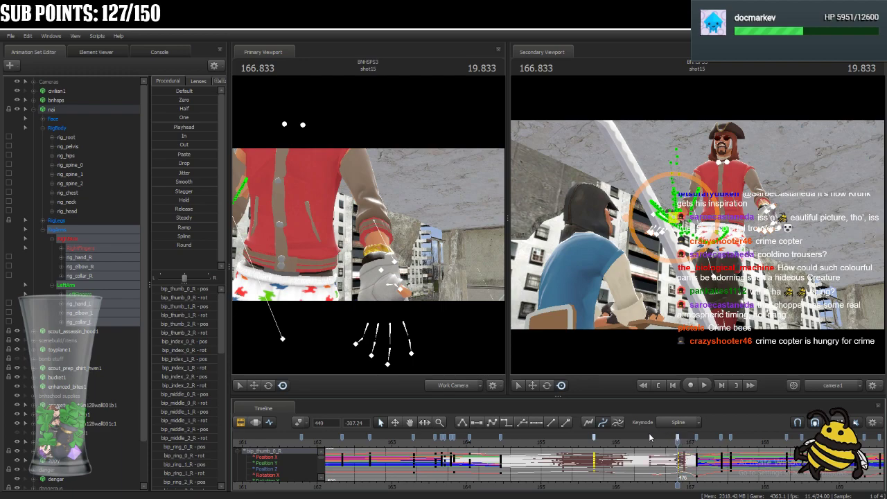
left_click(497, 421)
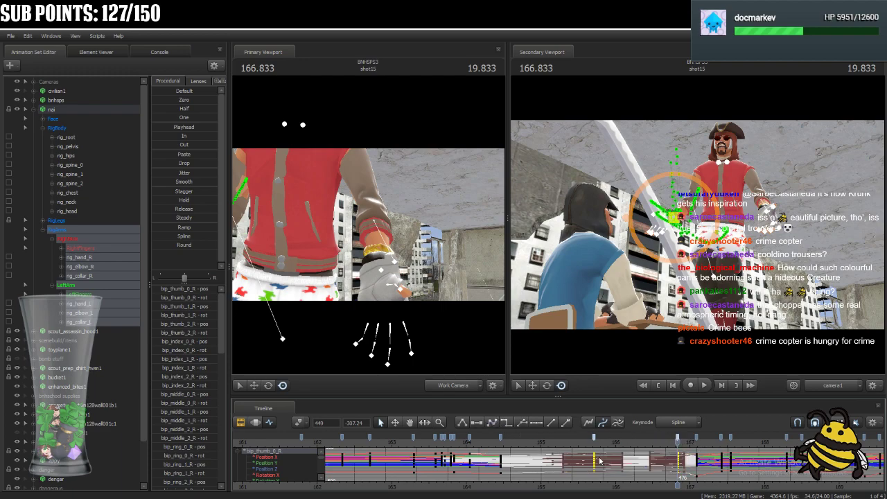
left_click(698, 438)
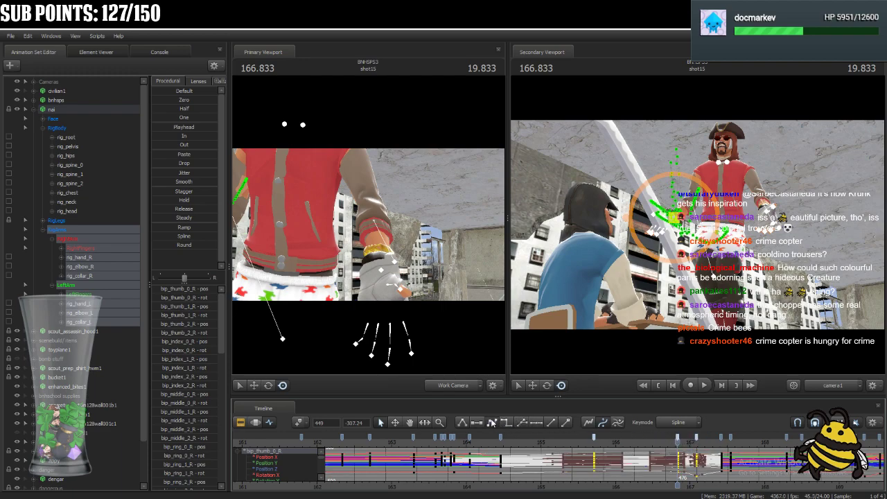
left_click(732, 439)
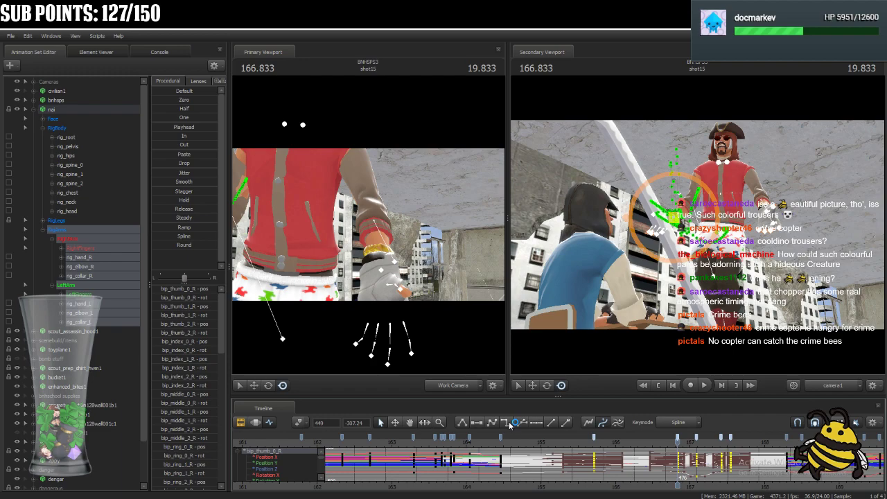
Play the arm motion from 165.333, clear the key selection, and scrub to the pose at 165.708.
left_click(565, 443)
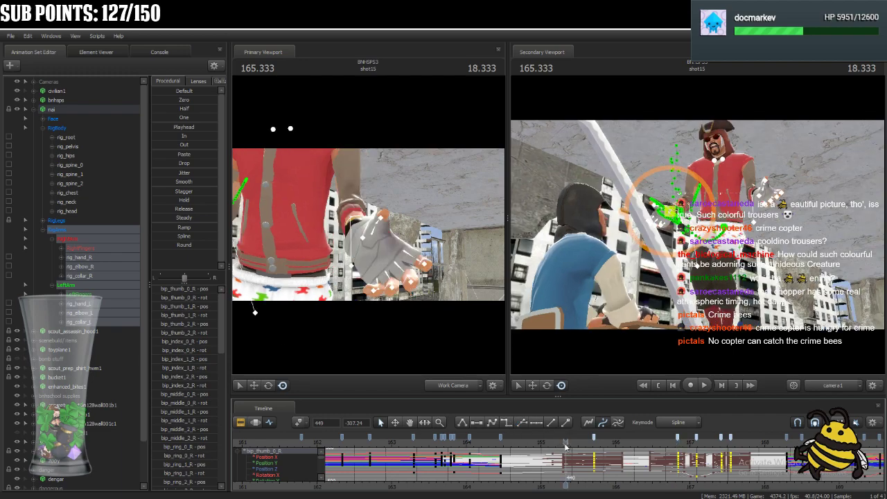
key("space")
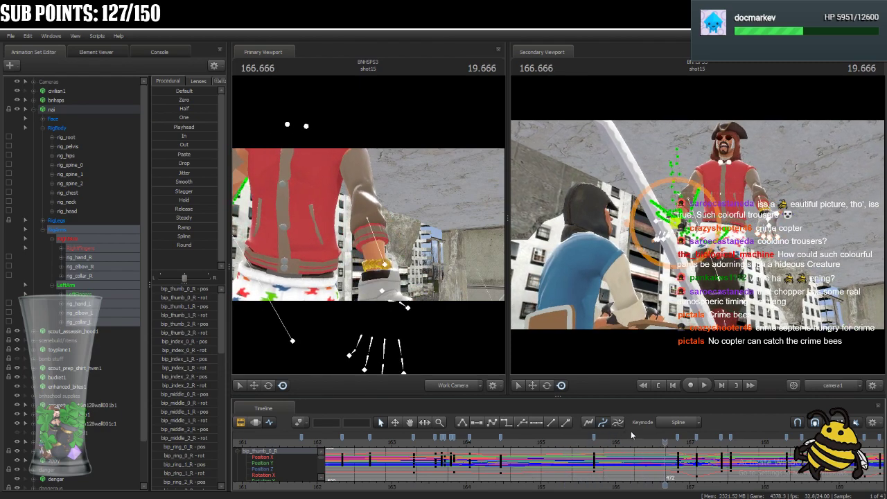
left_click_drag(579, 438, 594, 470)
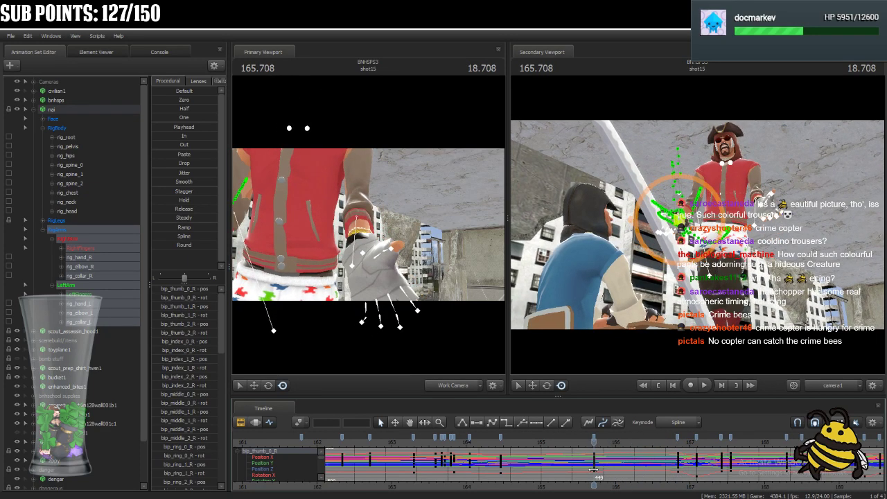
Select the arm keys at frames 449 and 476, play the motion, and scrub the raised-arm pose between 167.041 and 167.166.
left_click(594, 436)
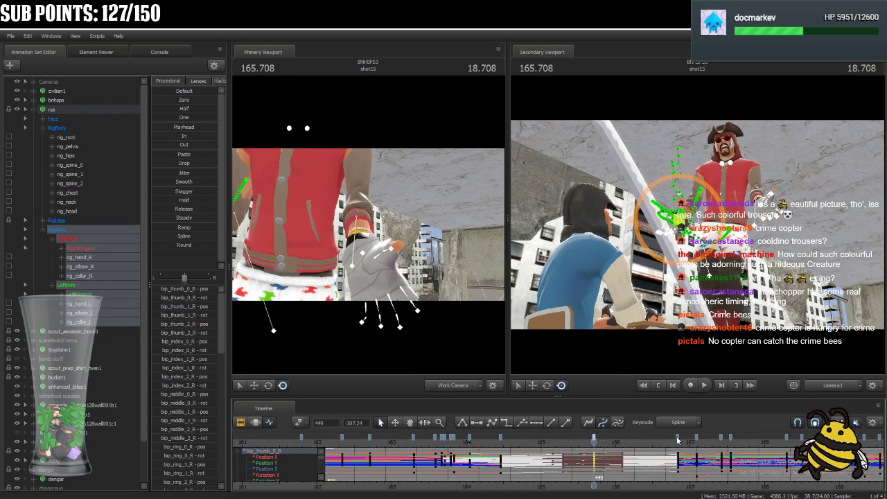
left_click(678, 438, "ctrl")
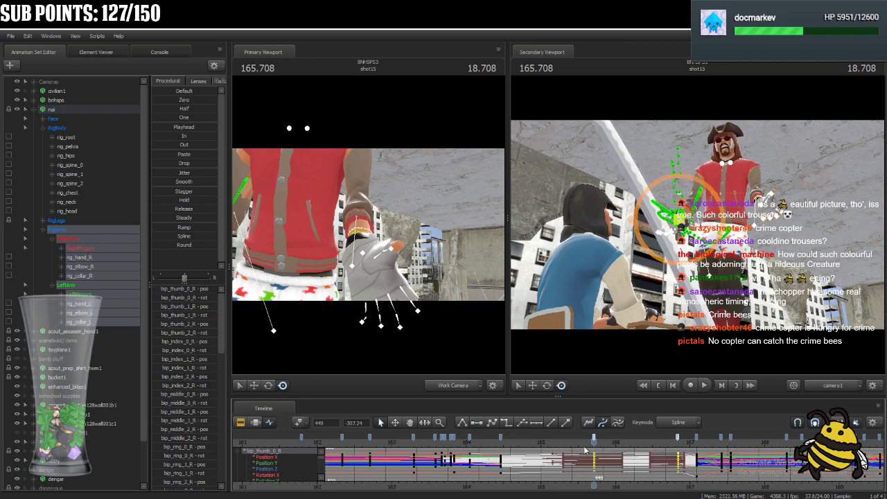
key("space")
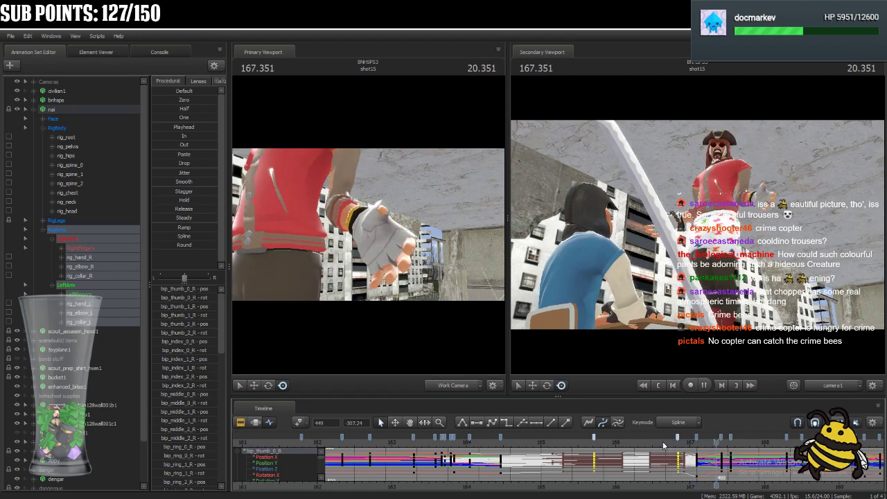
key("space")
left_click_drag(646, 443, 702, 445)
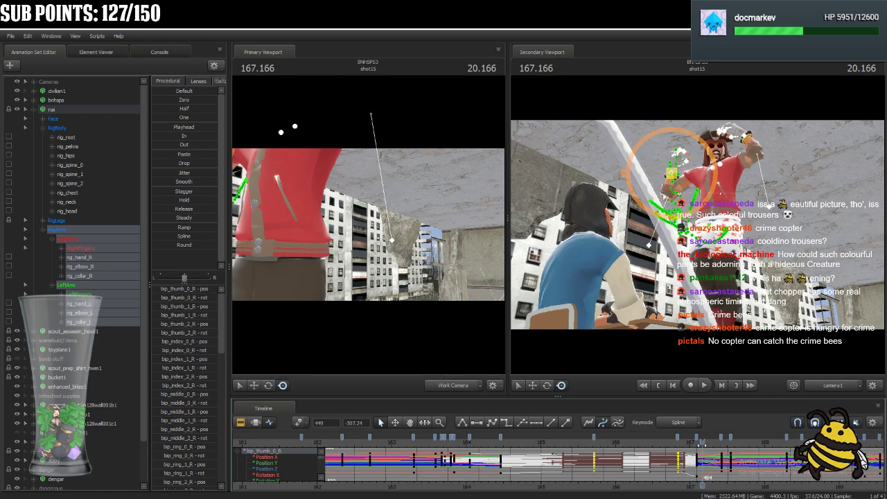
left_click_drag(702, 445, 696, 445)
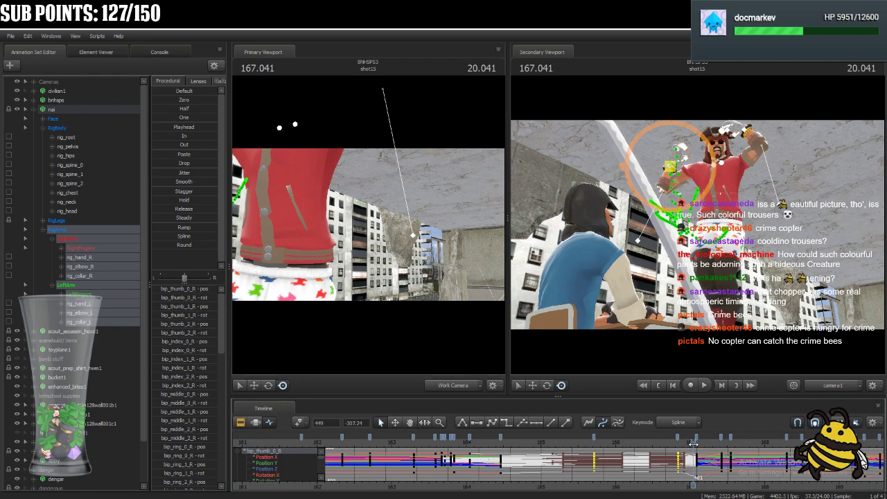
left_click_drag(693, 444, 697, 444)
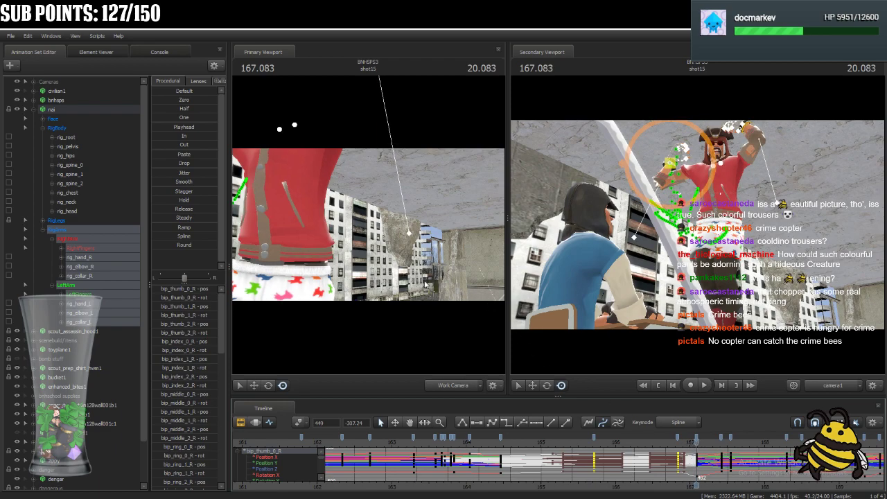
Copy the raised-arm keys from frame 482 to frame 485, at 167.208.
key("Right")
key("Right")
key("Right")
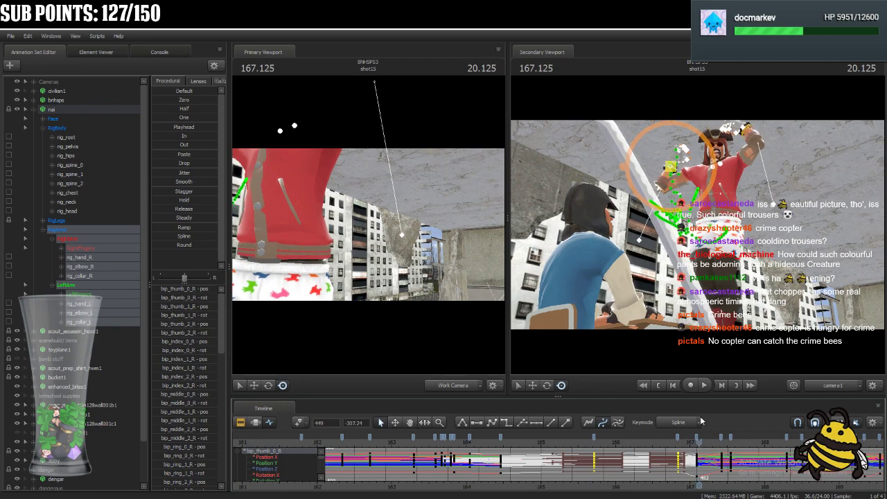
left_click(696, 437)
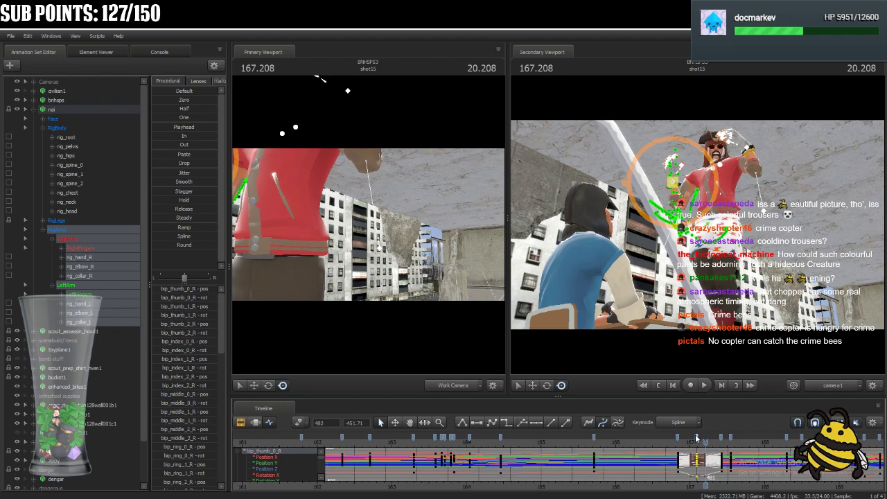
key("Delete")
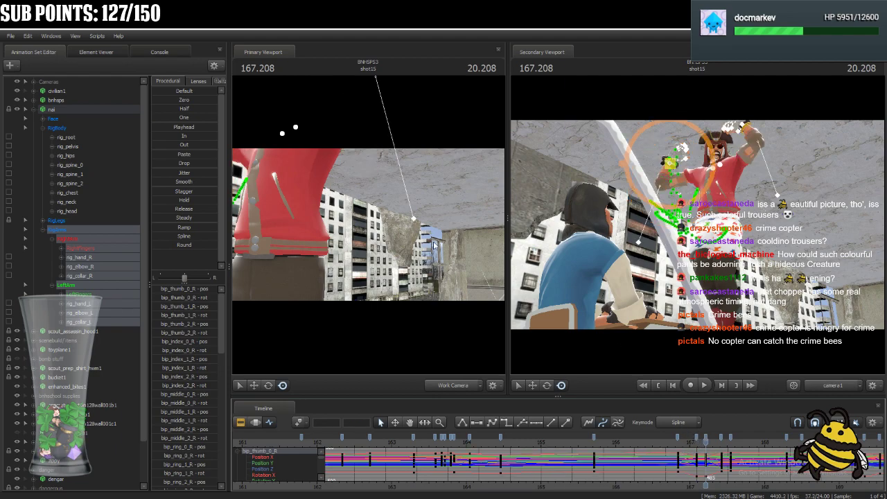
Return to 167.083, adjust the rotation of nai's right collar, and select the left collar.
key("Left")
key("Left")
key("Left")
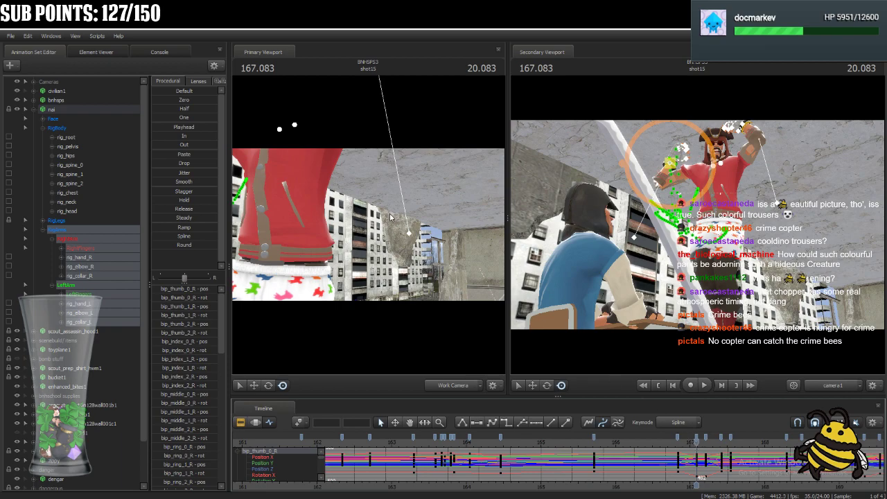
left_click_drag(358, 225, 307, 168)
left_click(316, 209)
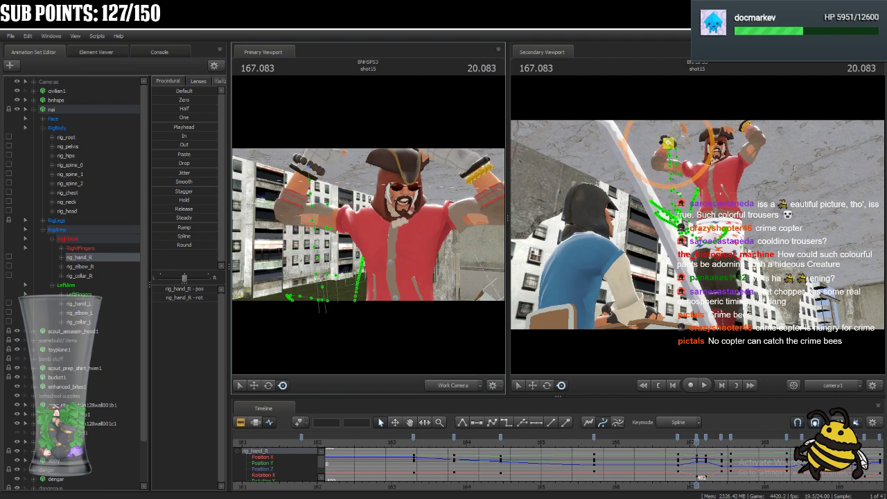
left_click(386, 221)
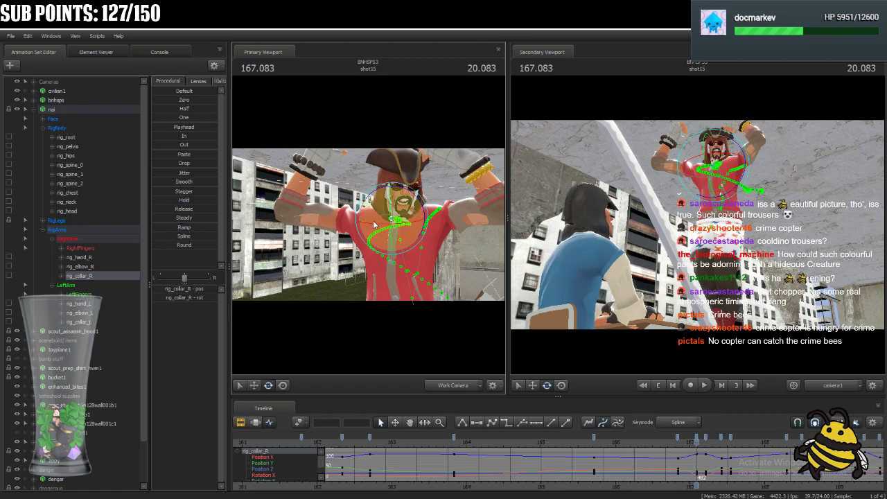
left_click_drag(373, 210, 404, 222)
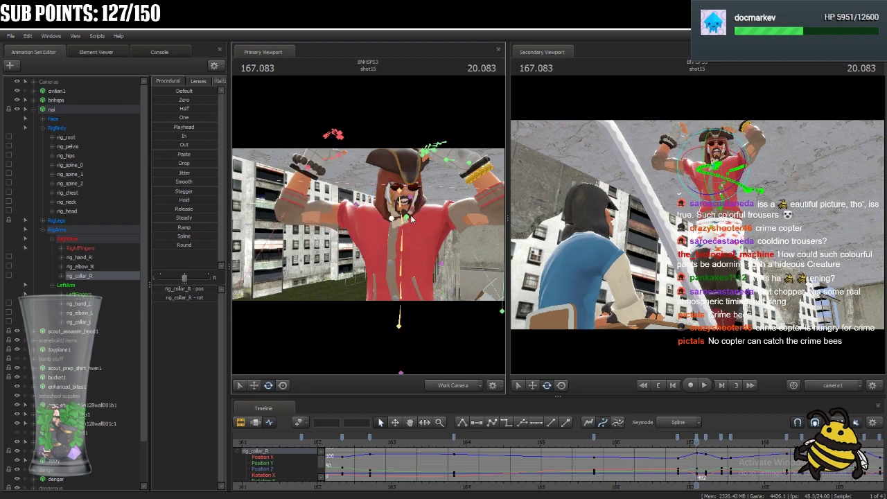
left_click(411, 206)
key("ctrl")
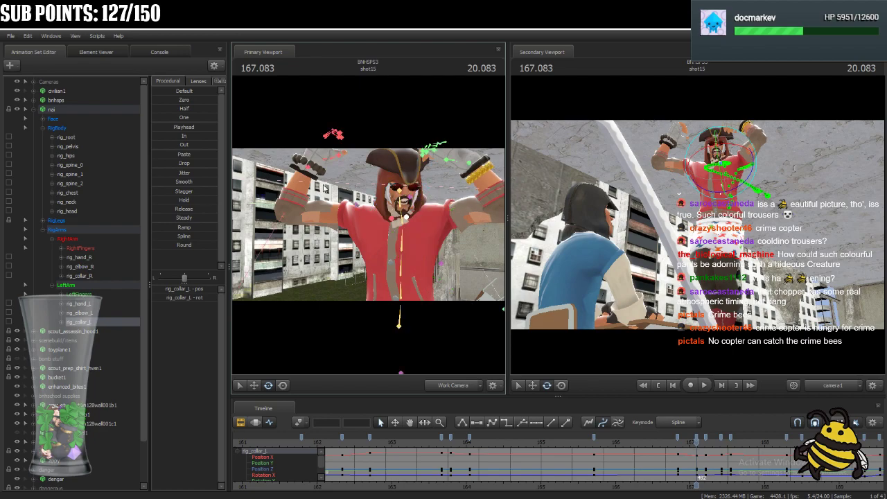
Move nai's right hand in front of the face at 167.083 and reposition the right elbow out to the side.
left_click(308, 168)
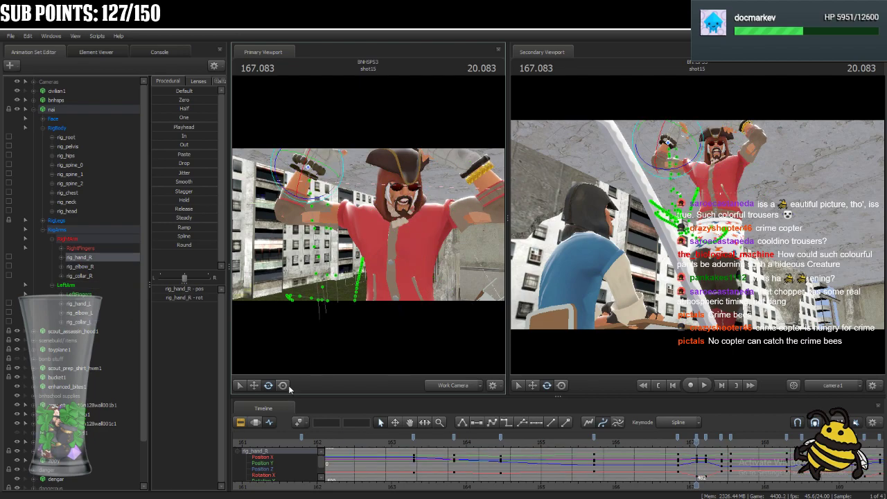
left_click_drag(378, 274, 367, 224)
left_click(184, 127)
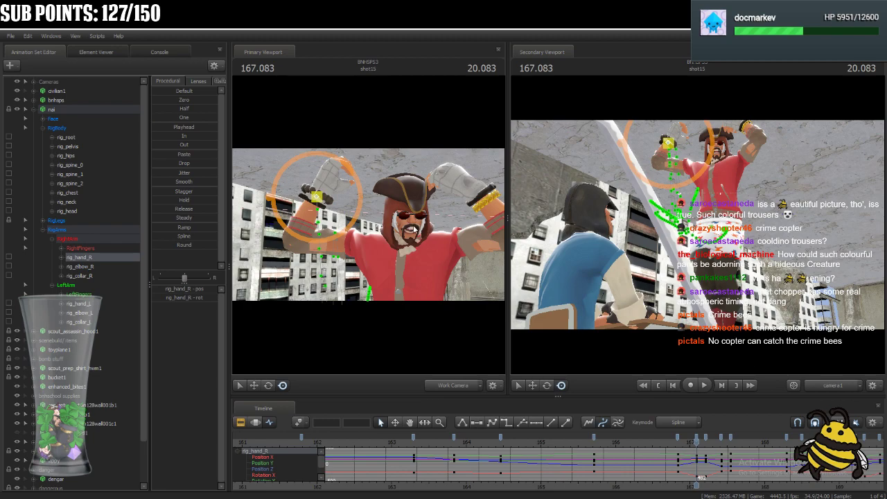
left_click_drag(424, 237, 385, 215)
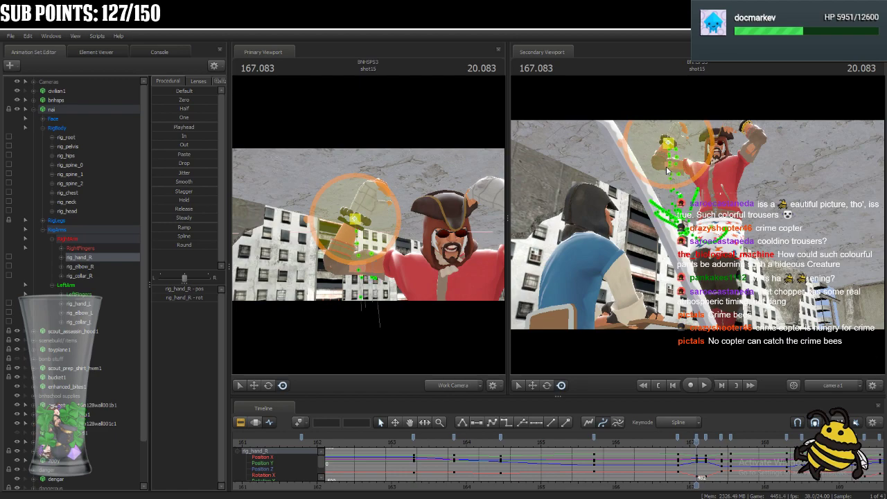
left_click(355, 219, "ctrl")
left_click_drag(357, 220, 390, 262)
left_click_drag(383, 198, 418, 222)
left_click(372, 270, "ctrl")
left_click_drag(371, 270, 326, 271)
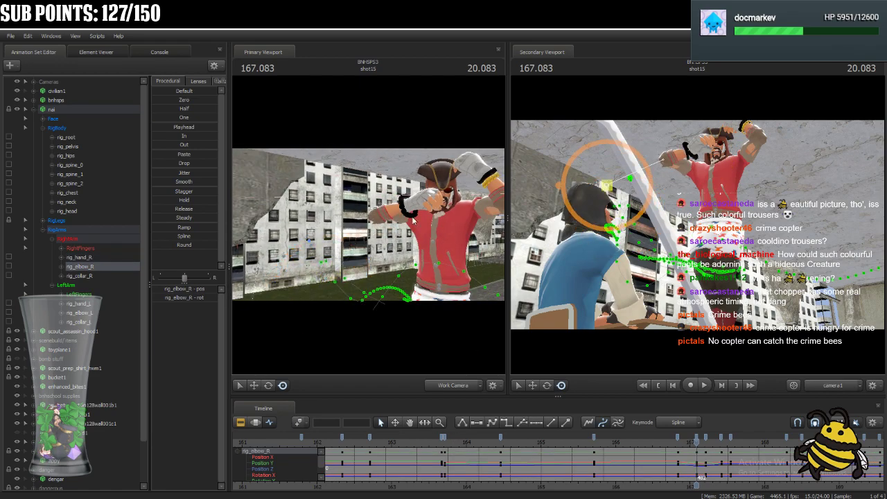
Adjust the right collar's rotation and fine-tune the right hand's position in front of the face.
left_click(440, 216, "ctrl")
left_click(269, 385)
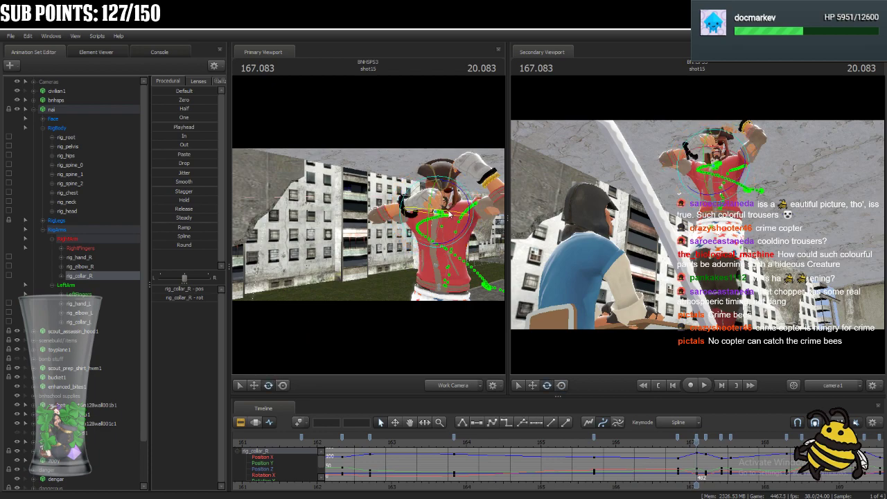
mouse_move(449, 225)
left_mouse_down()
mouse_move(461, 236)
mouse_move(458, 222)
left_mouse_up()
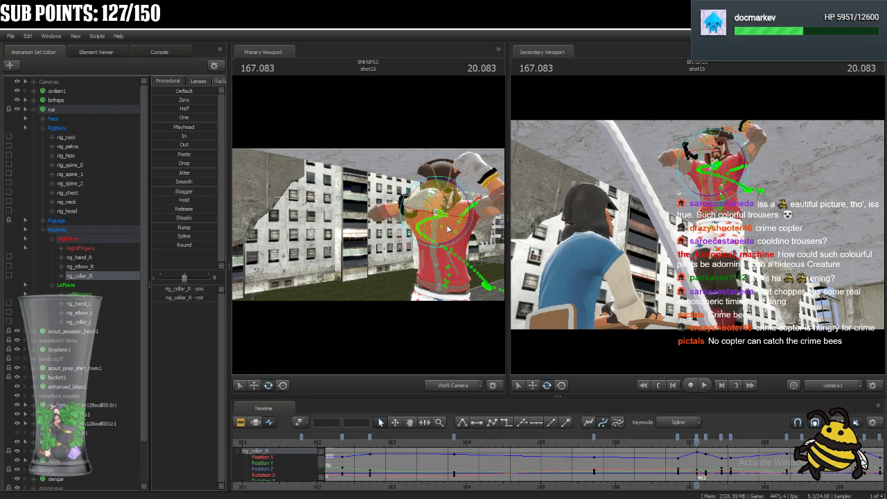
left_click(414, 209)
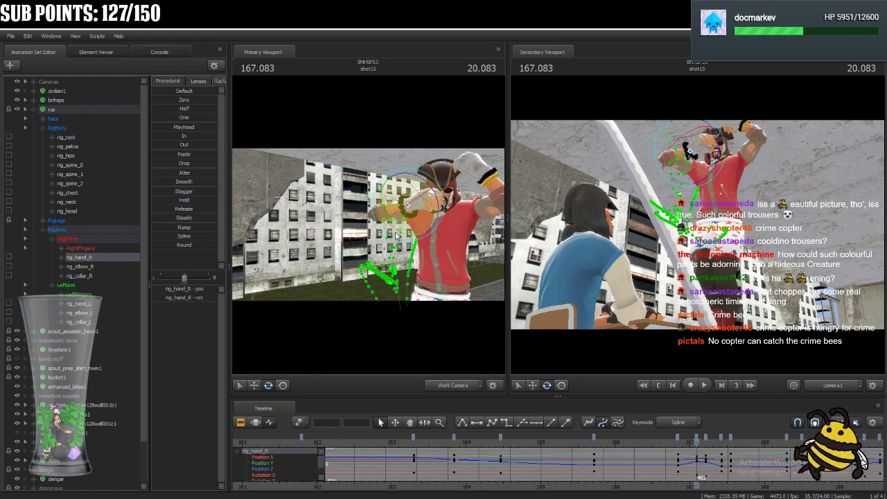
left_click(285, 385)
left_click_drag(408, 206, 400, 203)
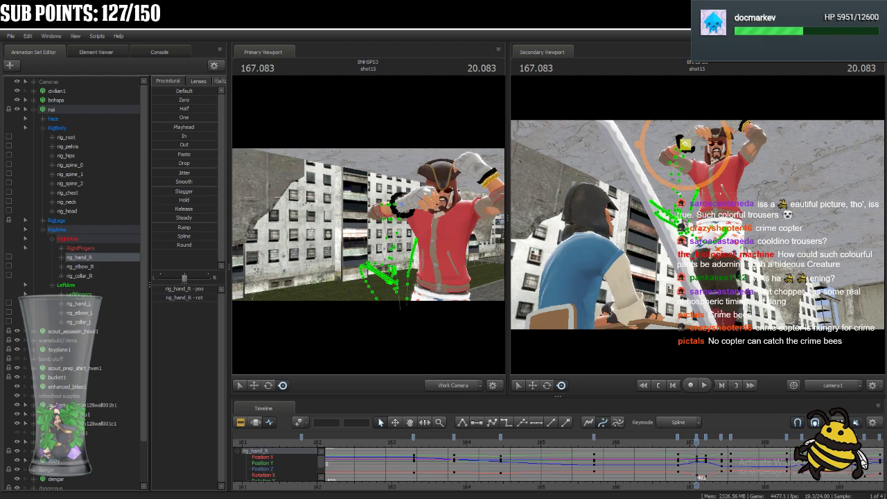
left_click_drag(414, 242, 388, 229)
left_click_drag(388, 228, 389, 198)
Move the left hand inward across the forehead and refine the positions of both hands.
key("ctrl")
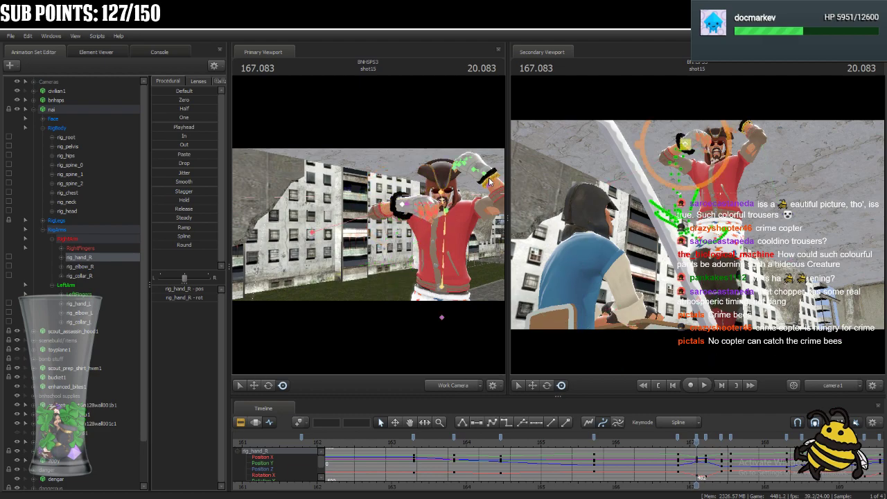
left_click(491, 176, "ctrl")
left_click_drag(489, 176, 475, 182)
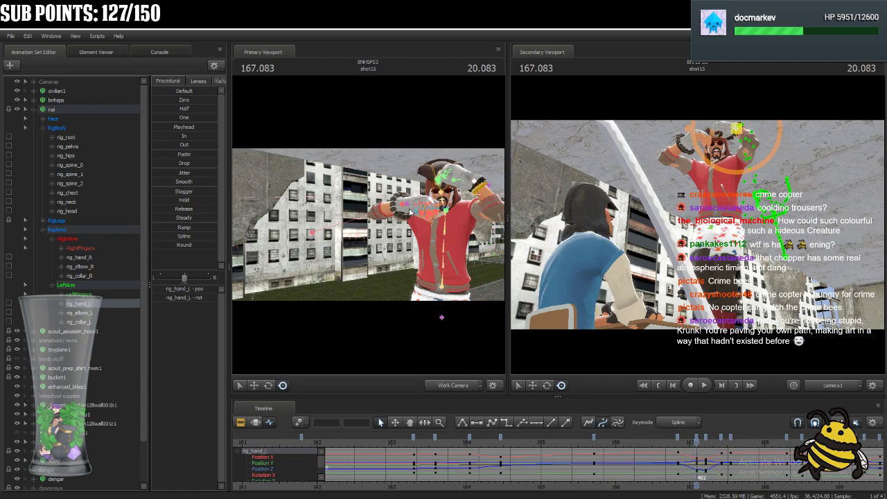
left_click(402, 207)
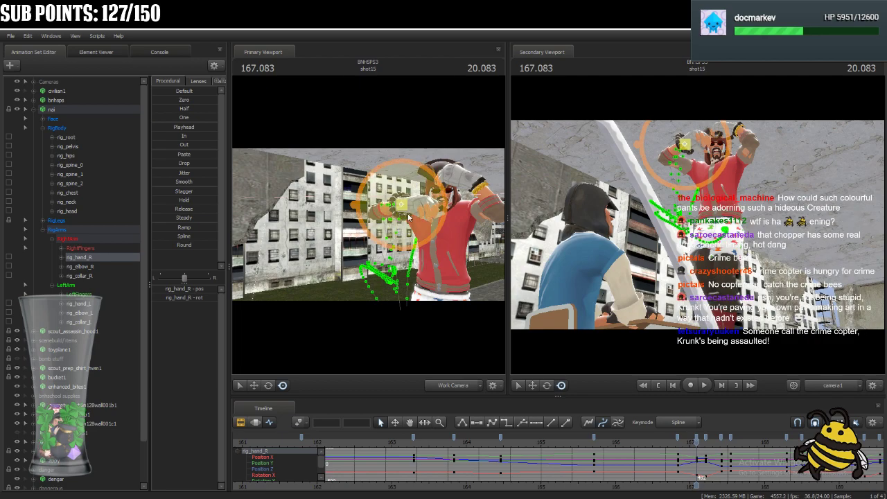
left_click_drag(399, 233, 475, 190)
left_click(477, 187)
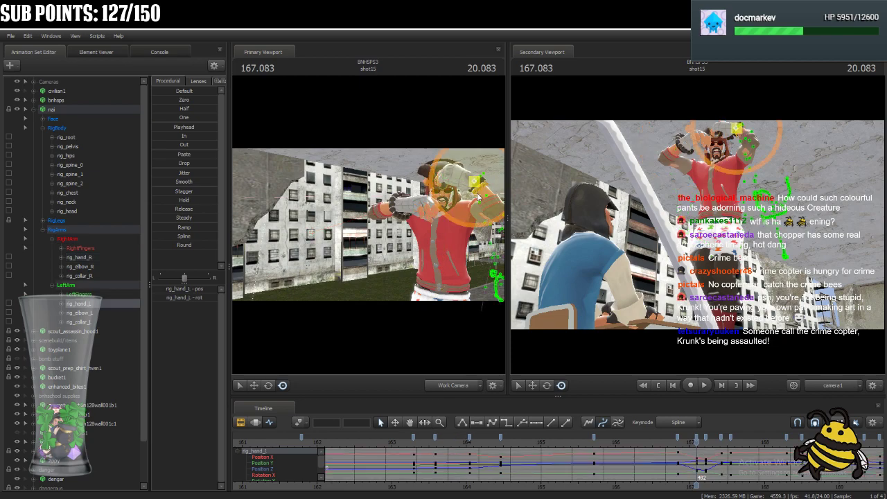
left_click_drag(476, 183, 479, 182)
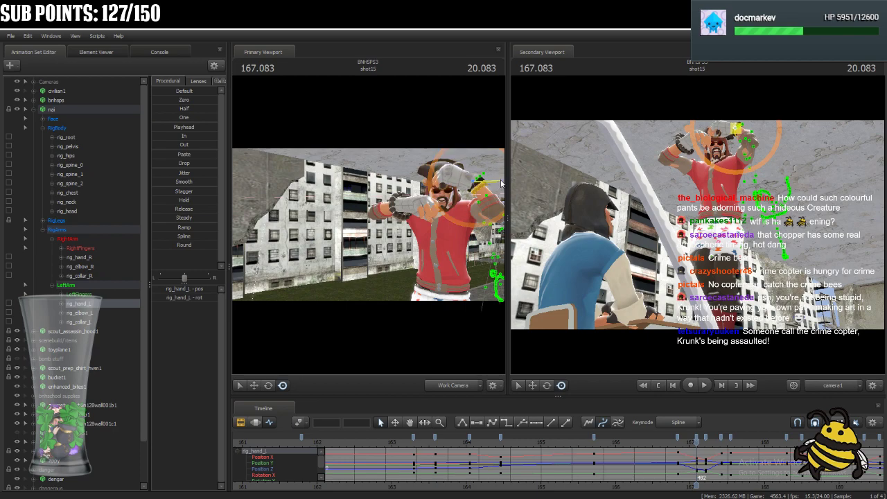
Adjust the rotation of the left collar and of the right hand in the 167.083 pose.
left_click(447, 211)
left_click(269, 386)
left_click_drag(429, 224, 419, 267)
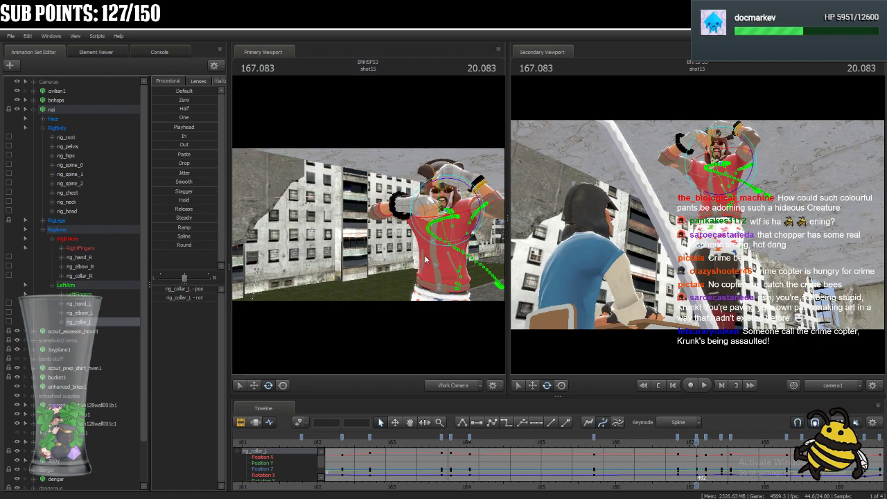
left_click(397, 210, "ctrl")
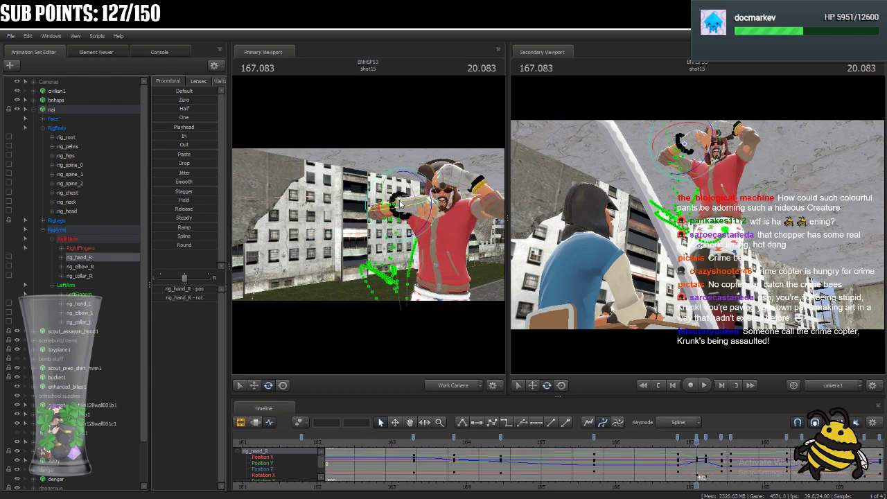
left_click_drag(394, 210, 409, 232)
key("w")
left_click_drag(422, 275, 416, 242)
Rotate the right ring finger joints bip_ring_0_R, bip_ring_1_R and bip_ring_2_R to bend the finger.
left_click(391, 234, "ctrl")
left_click(407, 229, "ctrl")
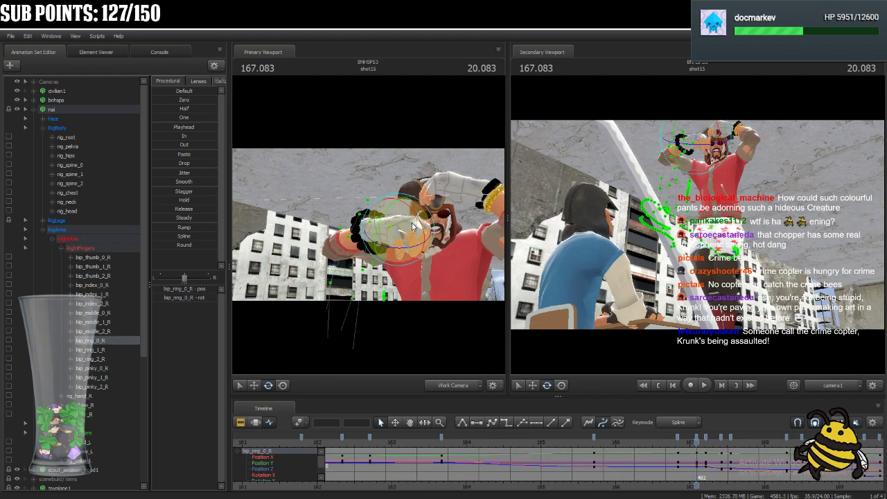
left_click_drag(374, 216, 380, 208)
left_click_drag(452, 287, 442, 300)
left_click(419, 207, "ctrl")
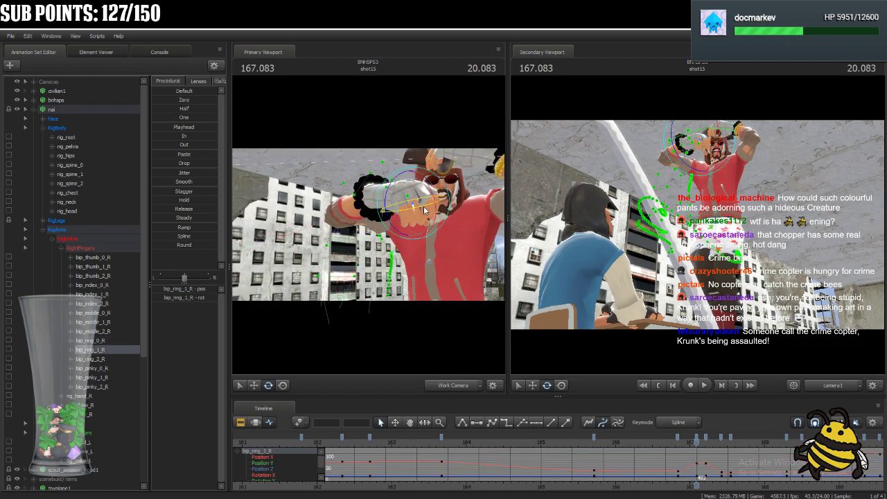
left_click_drag(424, 208, 435, 204)
key("ctrl")
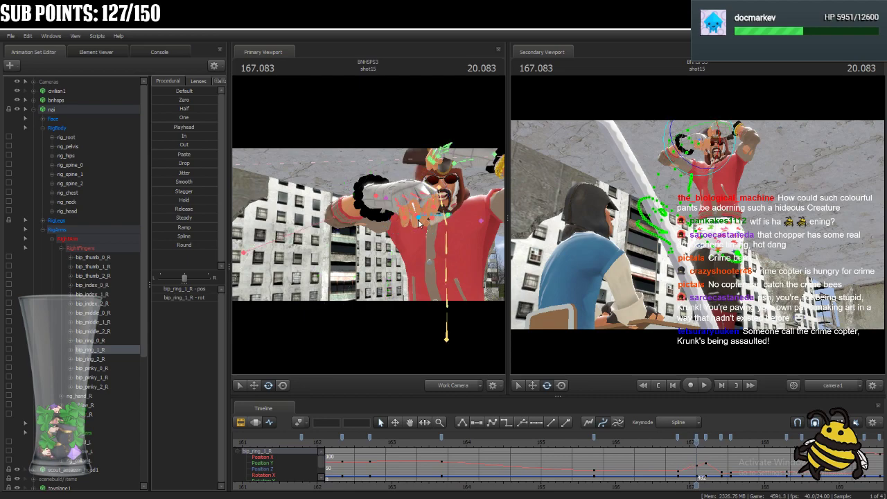
left_click_drag(418, 226, 424, 221)
key("ctrl")
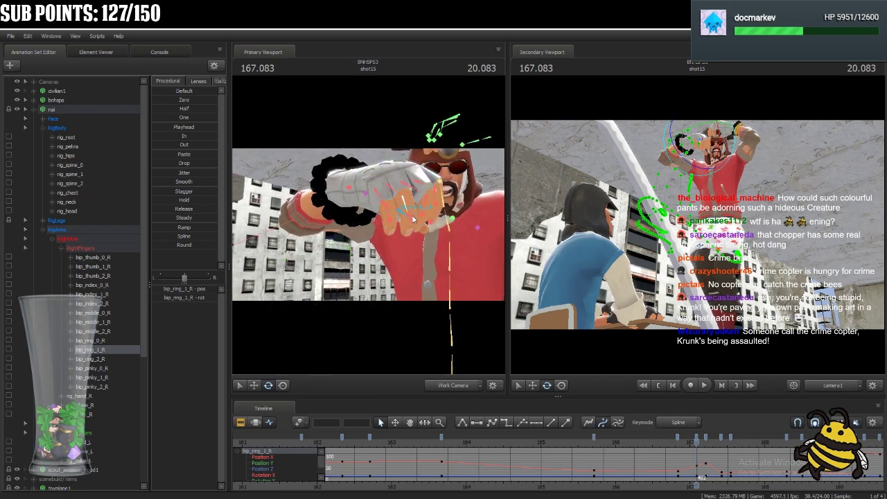
left_click(413, 219, "ctrl")
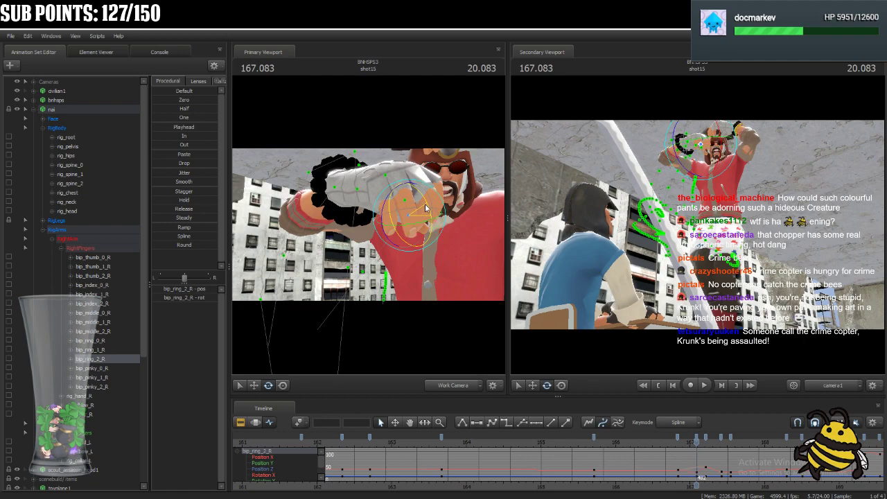
left_click_drag(390, 222, 382, 220)
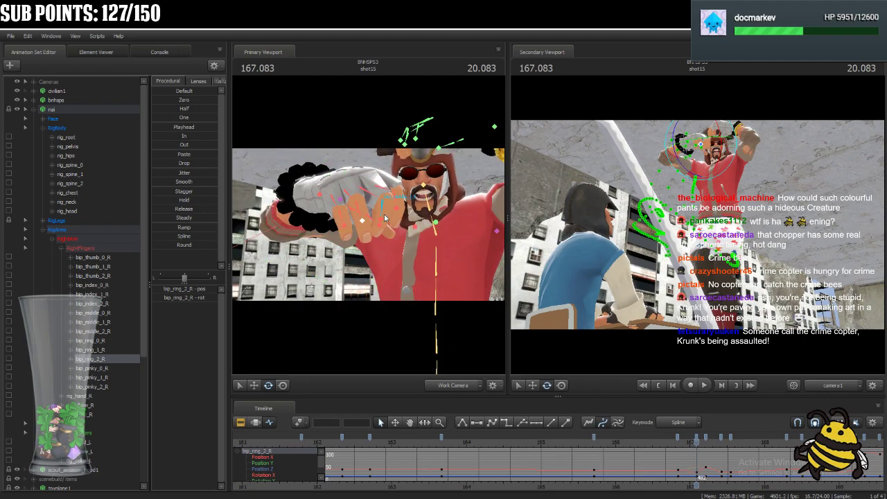
Pose the neighbouring finger joints of the right hand in front of the face.
left_click(393, 205)
left_click_drag(397, 180, 436, 195)
left_click(393, 207, "ctrl")
left_click(396, 207, "ctrl")
left_click(424, 216, "ctrl")
Select rig_hand_L and adjust the left hand's position at the forehead.
left_click_drag(458, 275, 430, 244)
left_click(417, 238)
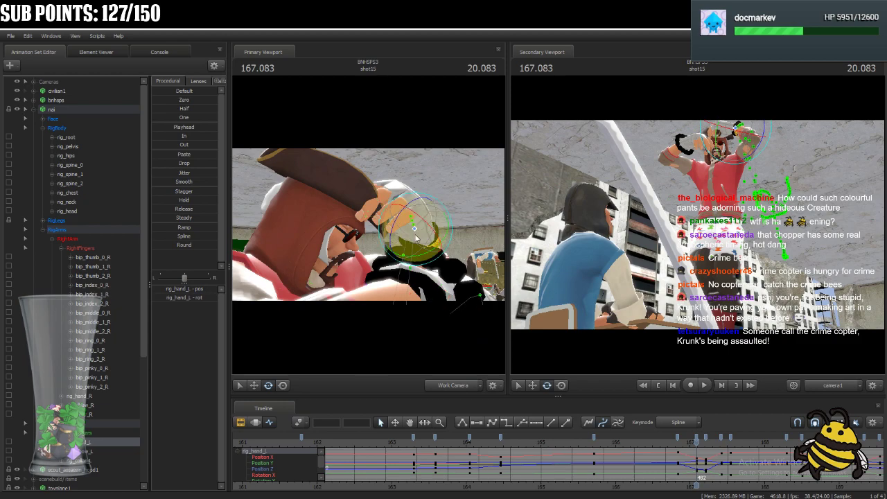
left_click(283, 386)
left_click_drag(418, 232, 417, 251)
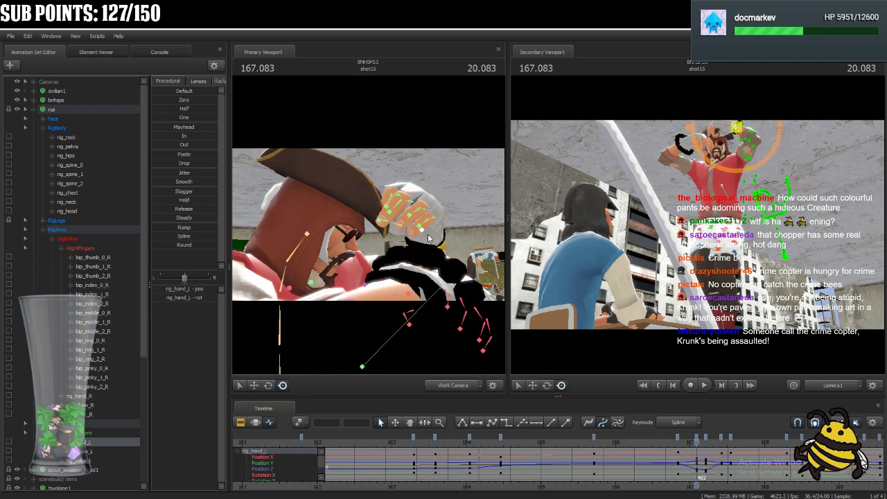
Rotate the base joint of the left ring finger, bip_ring_0_L.
left_click(433, 219, "ctrl")
left_click(270, 386)
left_click_drag(431, 240, 433, 242)
left_click(432, 212, "ctrl")
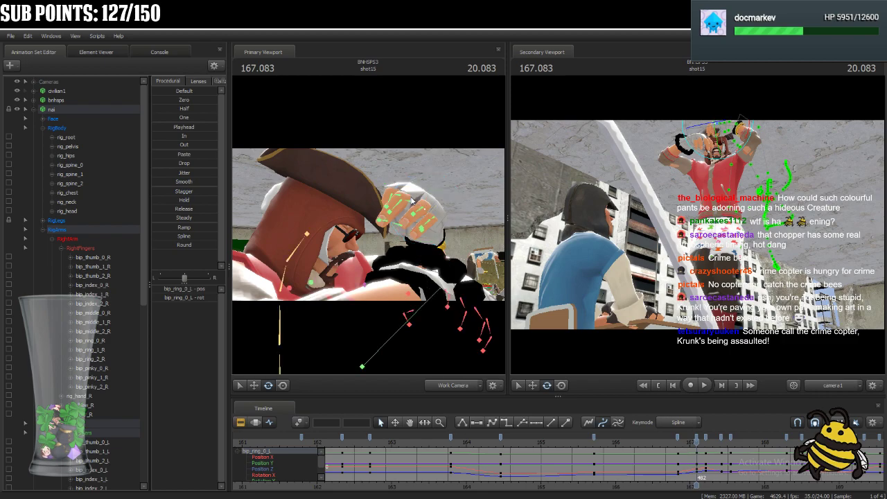
Rotate the left index finger joints bip_index_0_L and bip_index_1_L to shape the hand over the forehead.
left_click(427, 199, "ctrl")
left_click_drag(426, 194, 429, 191)
left_click(396, 195, "ctrl")
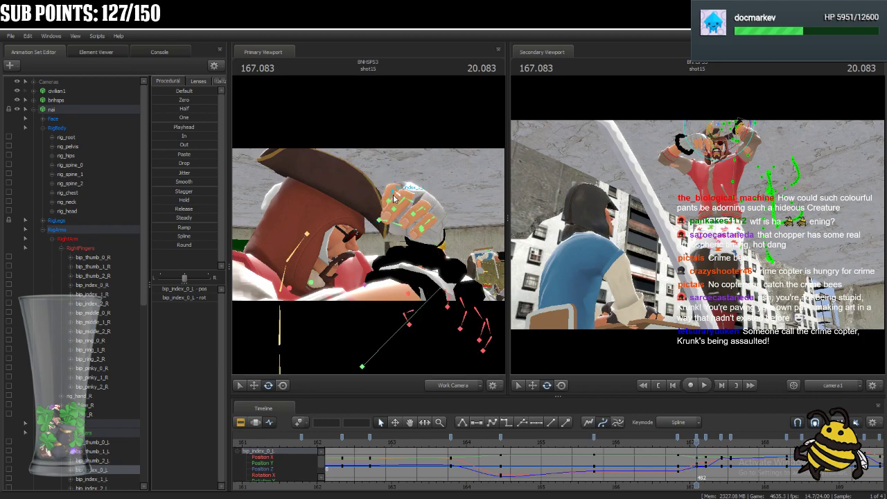
left_click(378, 179, "ctrl")
left_click_drag(378, 180, 378, 183)
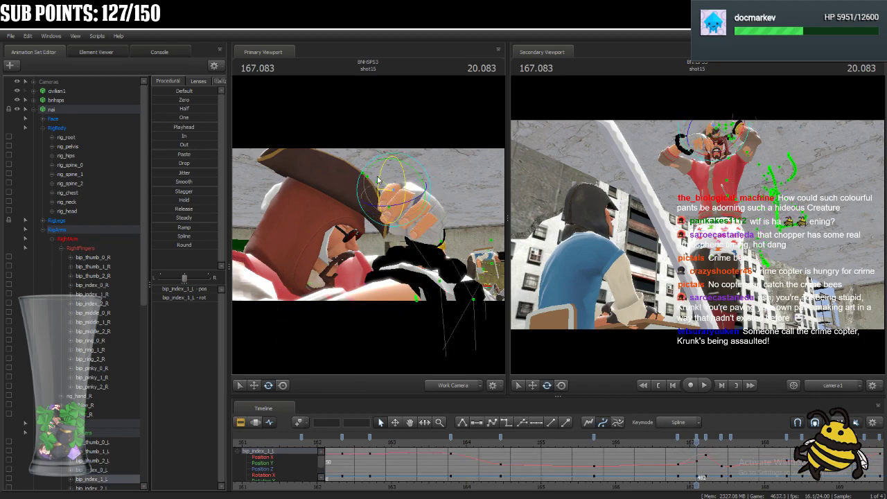
left_click_drag(452, 224, 372, 228)
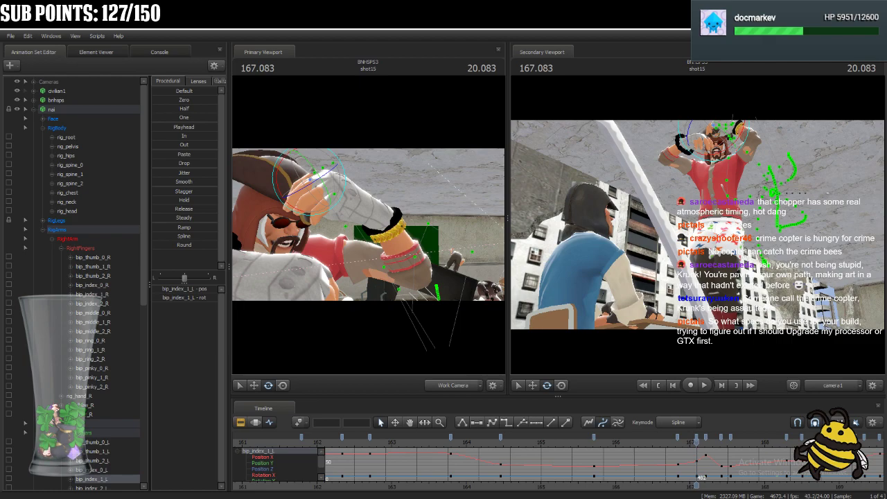
Play back the pirate's arm motion from about 166.833 and return the playhead to 167.083.
scroll(700, 461, "up", 3)
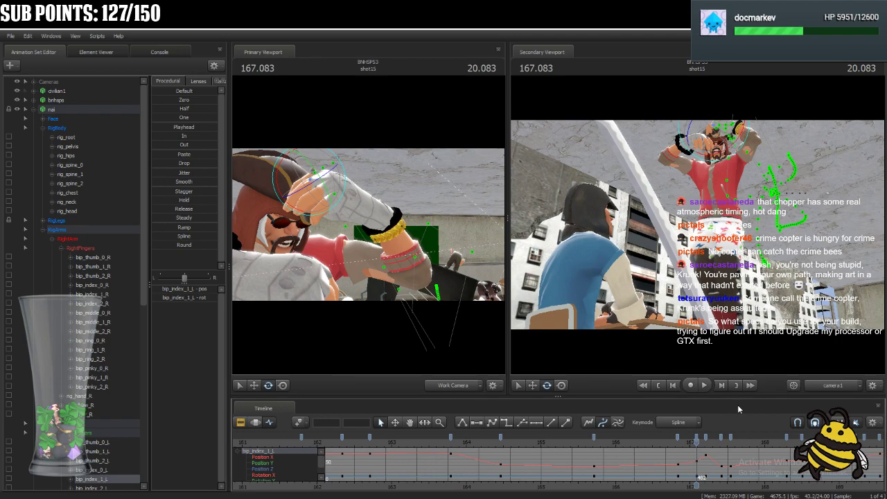
scroll(708, 461, "up", 2)
left_click_drag(698, 445, 641, 453)
key("space")
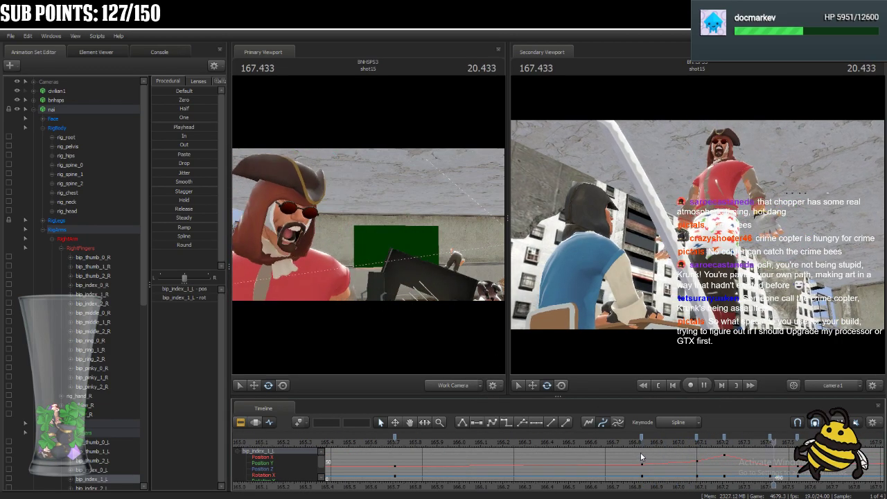
key("space")
left_click_drag(797, 446, 700, 463)
Select all of nai's arm controls and change the tangents of their keys between 166.833 and about 167.2.
left_click(87, 235)
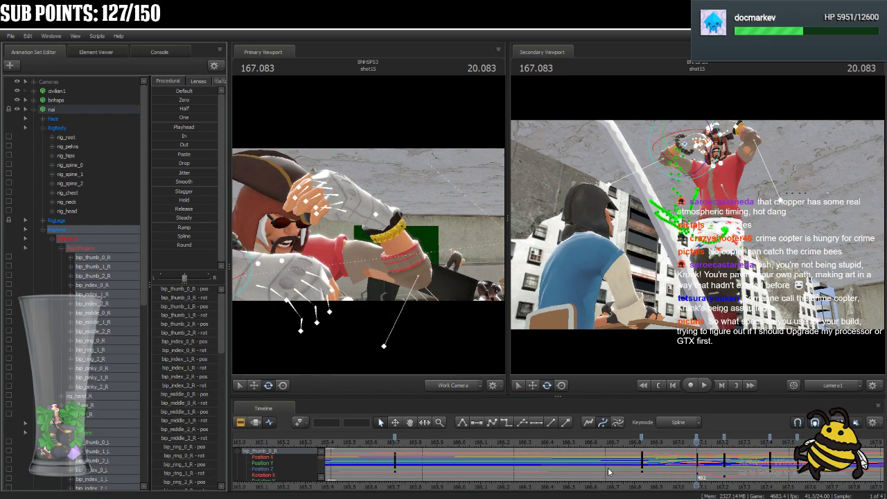
left_click(642, 438)
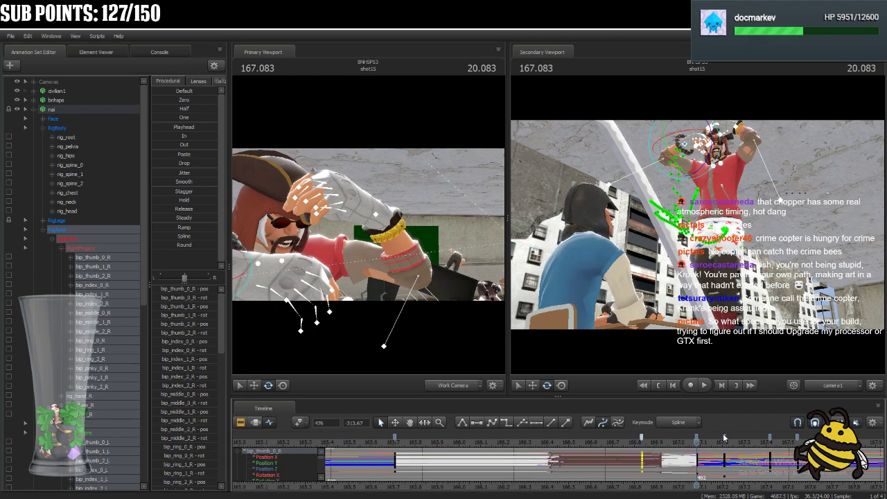
left_click(725, 438, "shift")
left_click(493, 422)
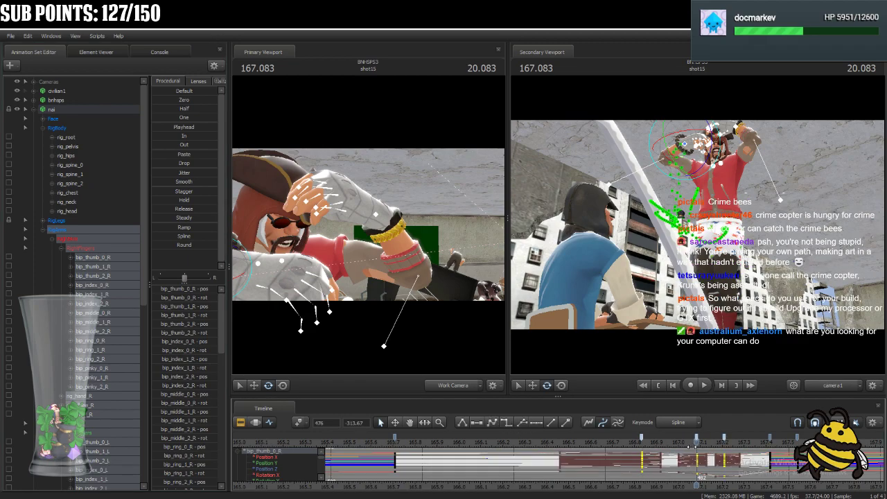
Play back the arm motion from about 166.75 and from an earlier point to review the adjusted curves.
left_click_drag(696, 442, 620, 438)
key("space")
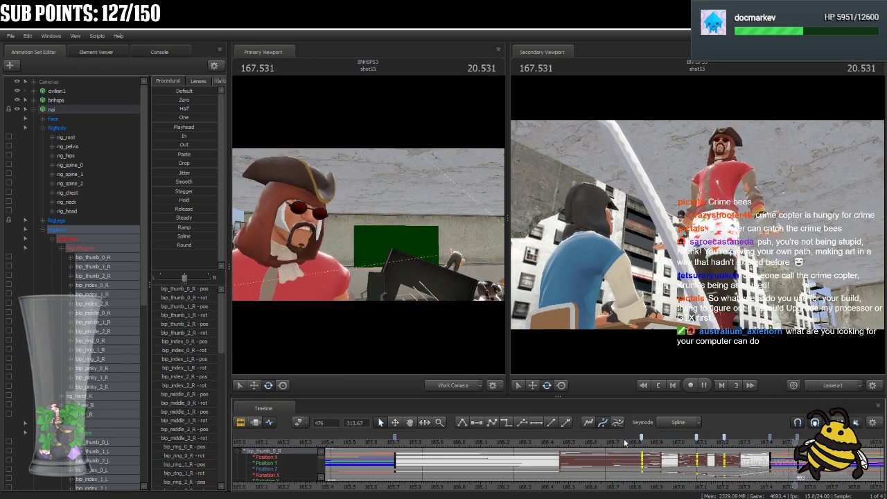
scroll(621, 445, "down", 8)
left_click(500, 441)
key("space")
Select the arm keys at frame 449, change their tangents, clear the selection and play back the motion.
key("space")
key("Left")
left_click_drag(579, 449, 521, 438)
left_click(525, 439)
left_click(476, 424)
left_click(496, 454)
key("space")
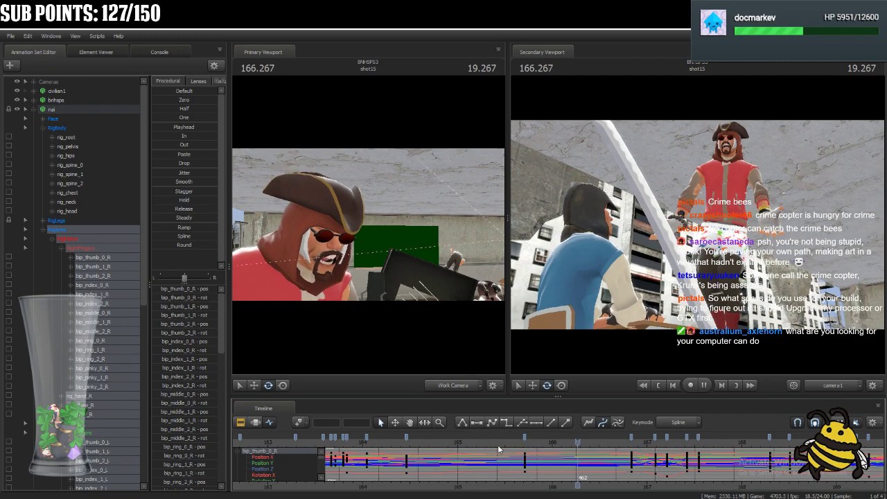
Move the playhead to 166.833 and adjust the arm keys' tangents at frames 449 and 476, then from frame 482.
left_click_drag(636, 444, 631, 467)
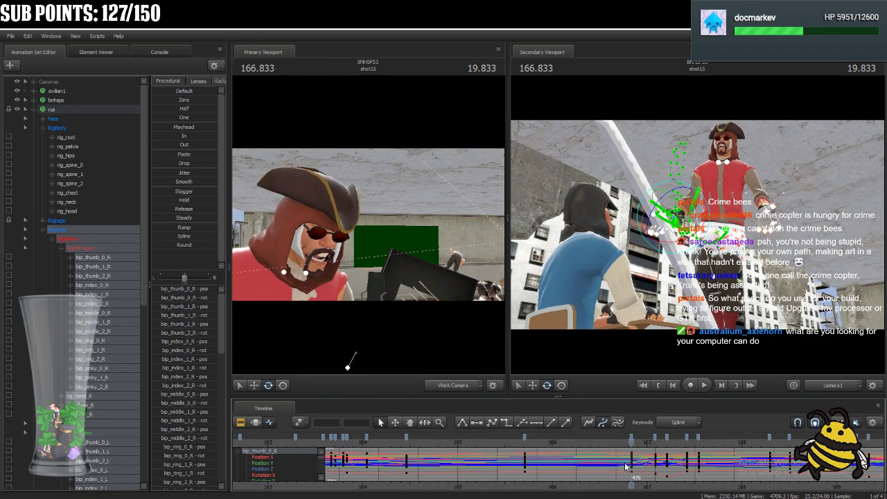
left_click(525, 438)
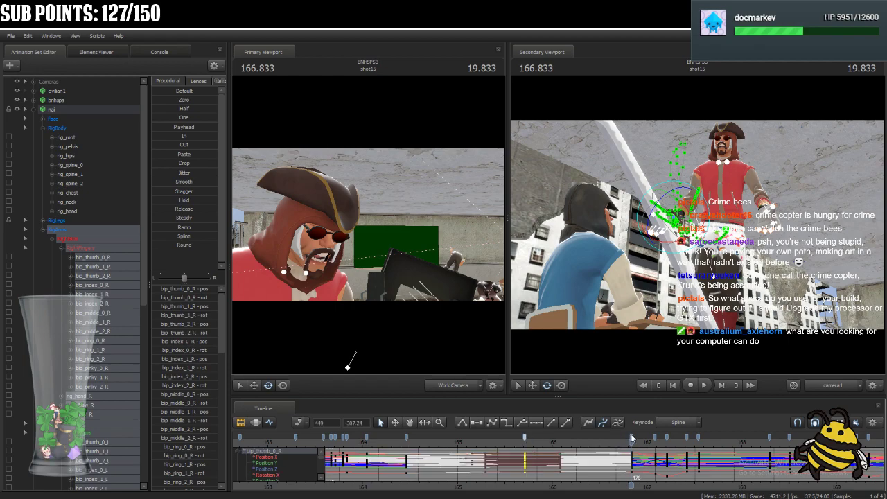
left_click(631, 439, "ctrl")
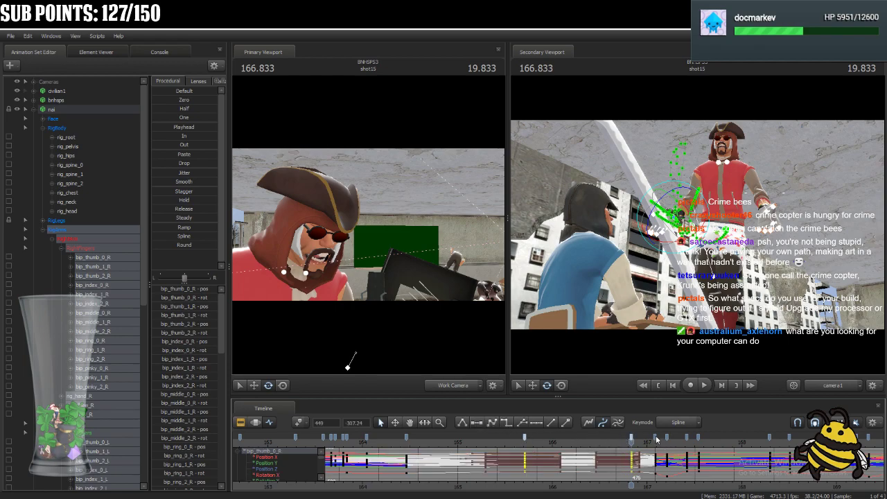
left_click(657, 439)
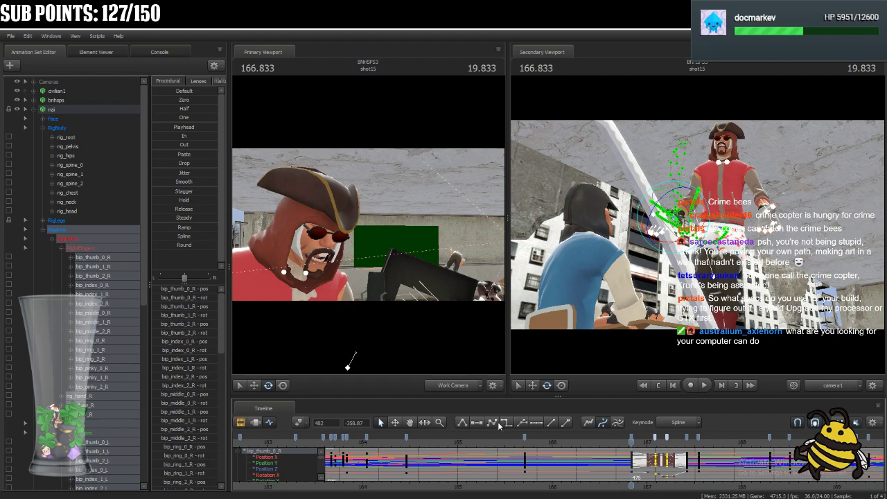
Review the arm raise and drop after 166.833 by playing back and scrubbing through to about 169.
key("space")
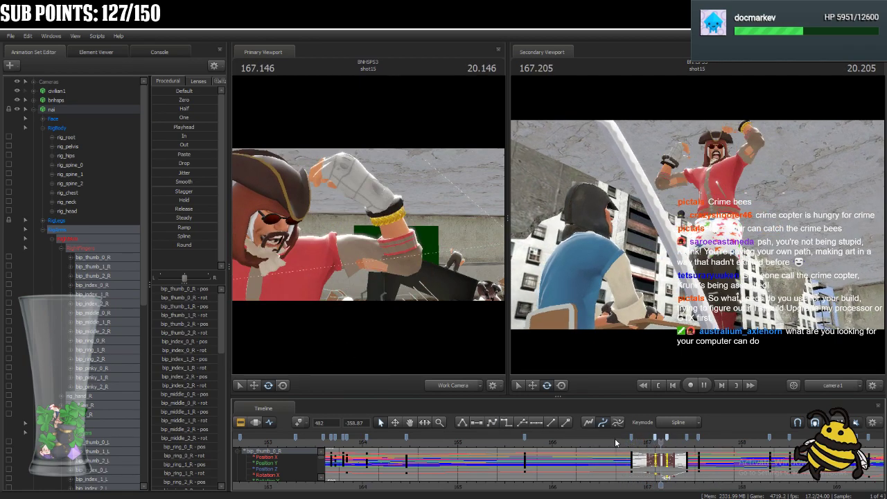
key("space")
left_click_drag(735, 442, 723, 486)
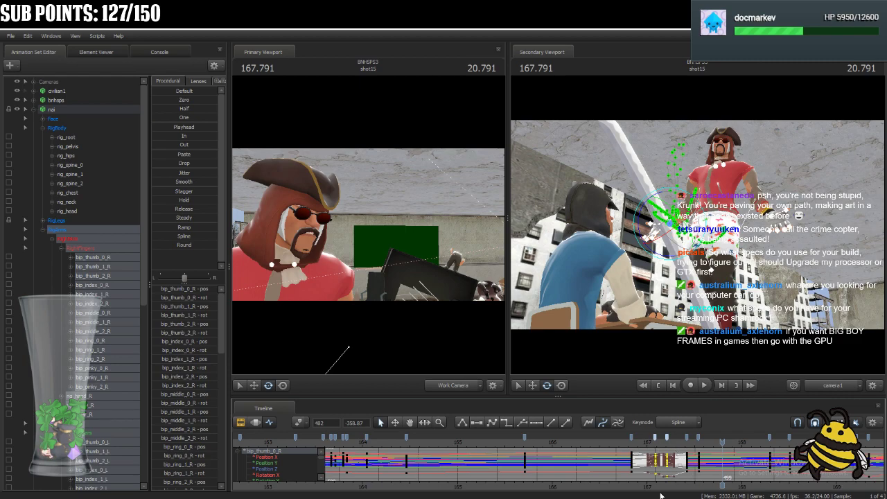
scroll(548, 447, "down", 3)
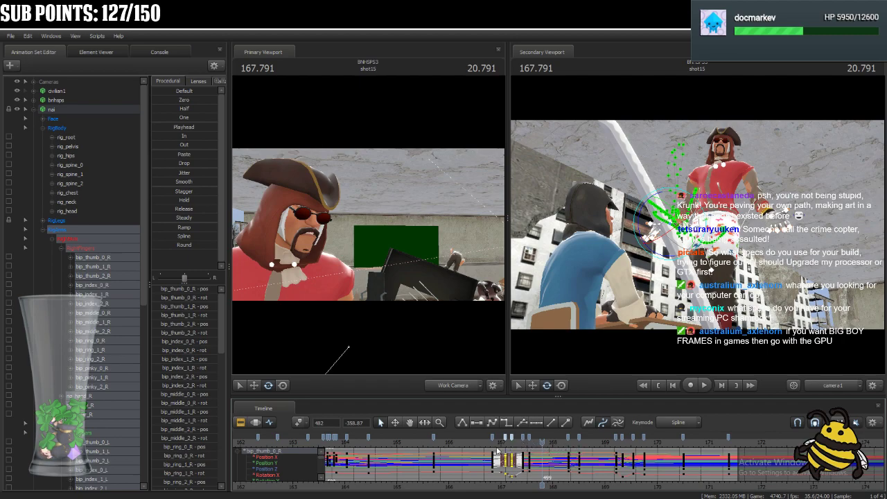
left_click_drag(540, 444, 523, 444)
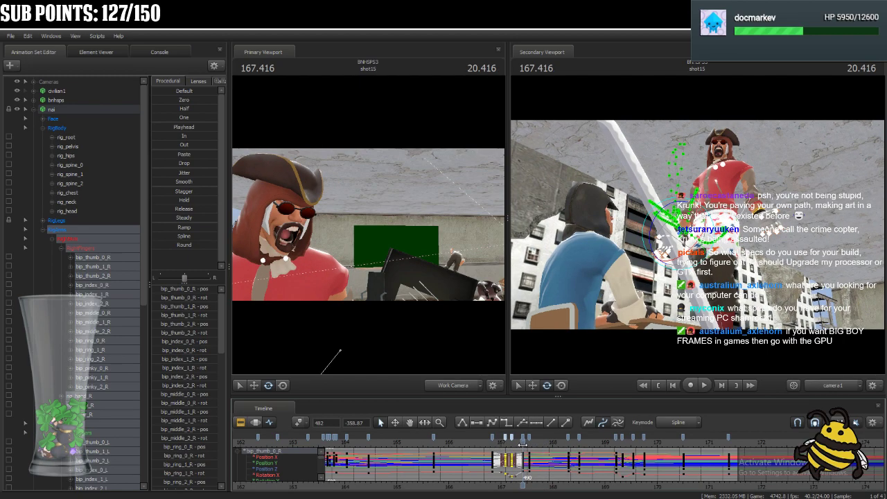
key("space")
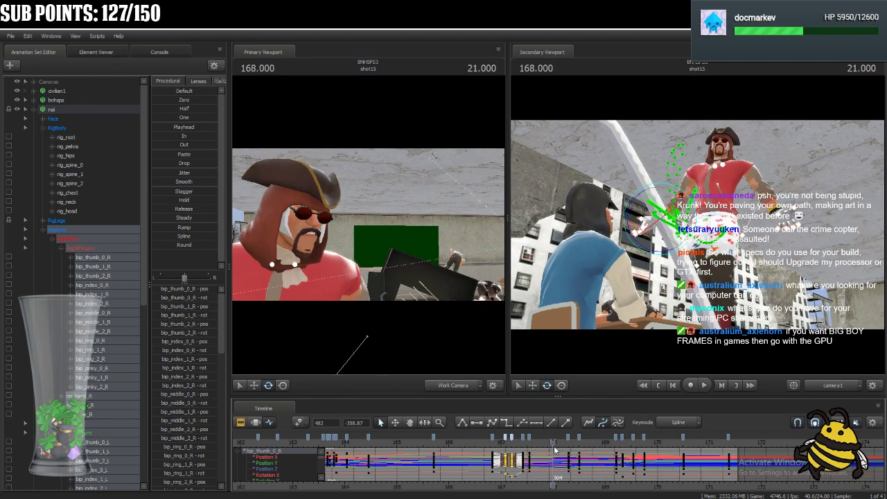
key("space")
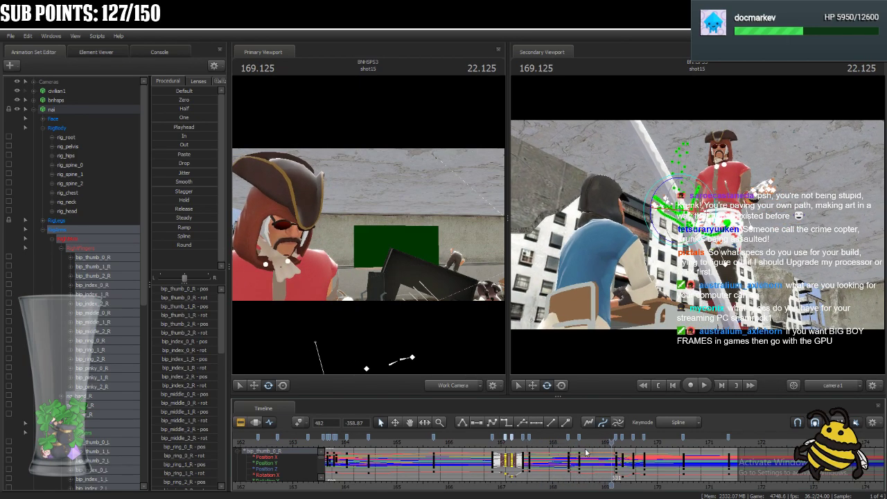
Play back the pirate's follow-up gesture several times, starting from about 168.25.
scroll(608, 460, "up", 2)
scroll(607, 460, "up", 2)
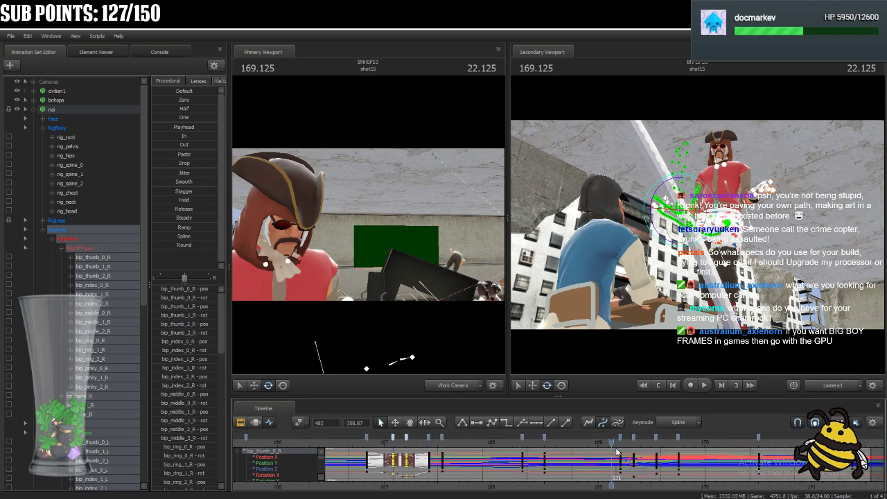
left_click_drag(612, 444, 518, 482)
key("space")
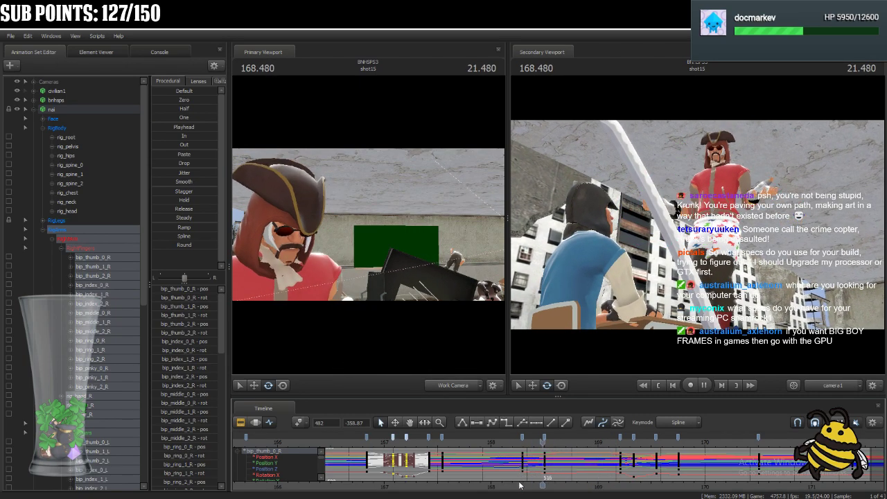
left_click(511, 444)
key("space")
left_click(520, 439)
key("space")
key("space")
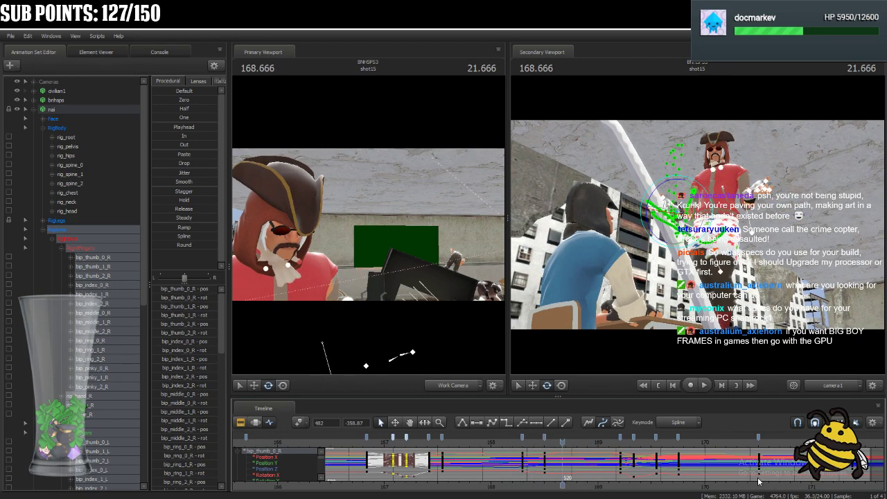
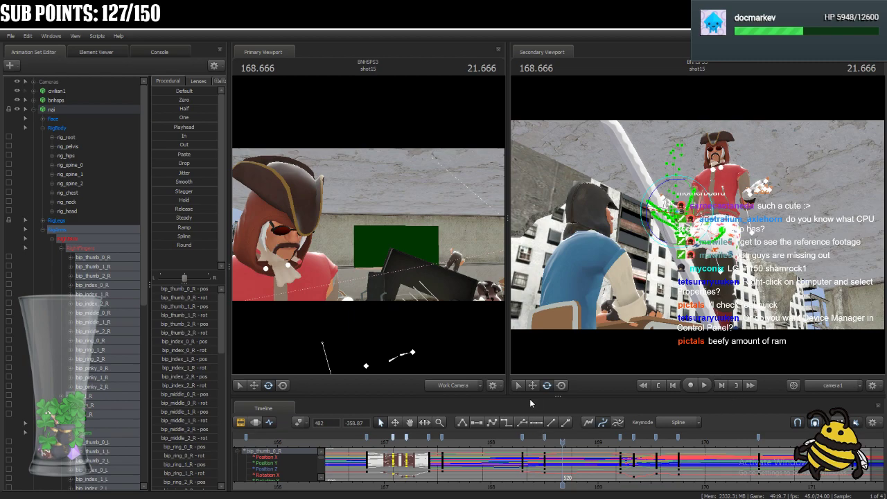
Play back the pirate's gesture repeatedly from about 168.2 to review the arm motion up to 170.25.
left_click(510, 441)
key("space")
key("space")
left_click(510, 445)
key("space")
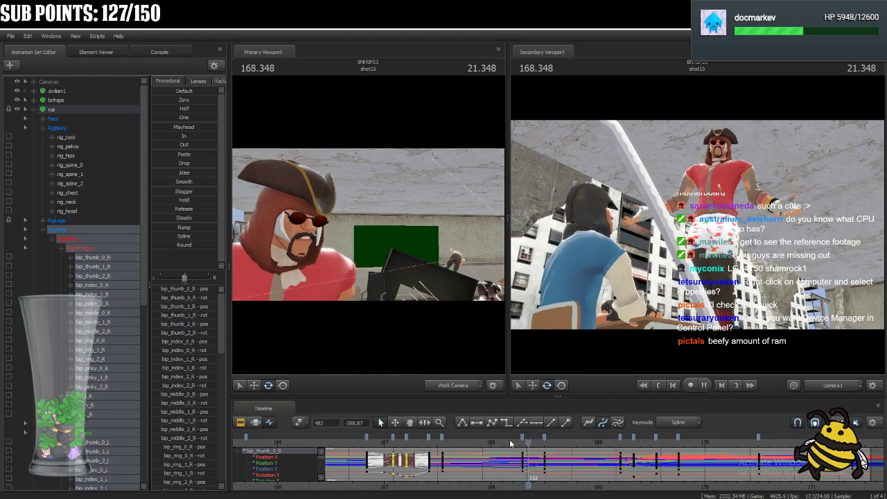
key("space")
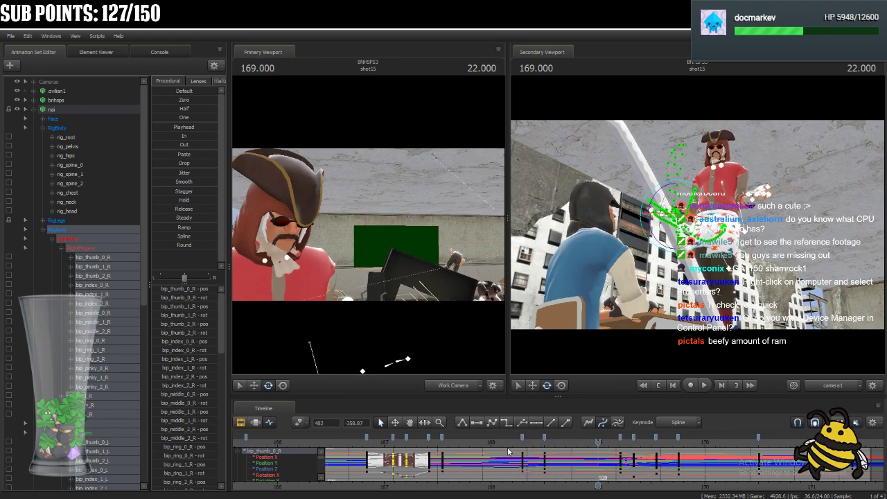
left_click(514, 441)
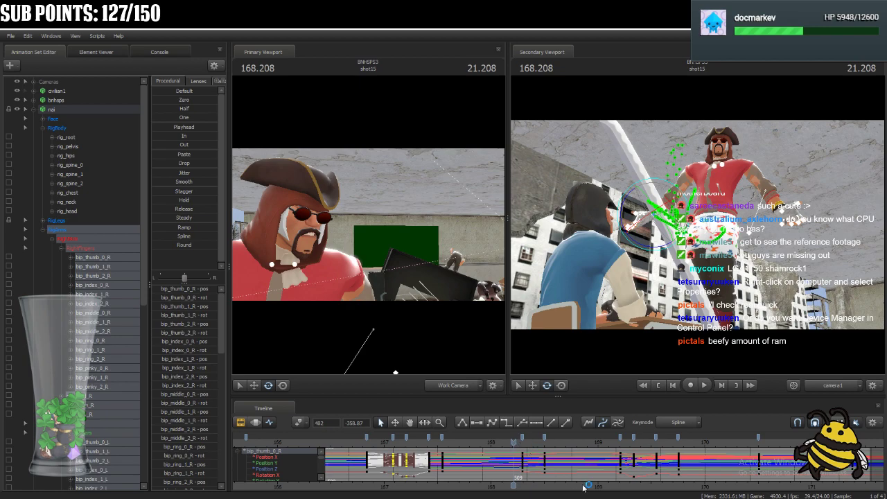
key("space")
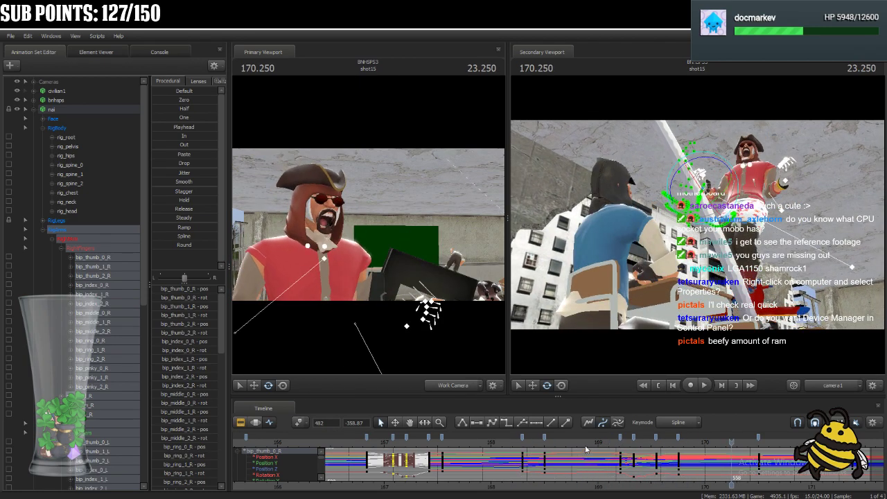
left_click(607, 441)
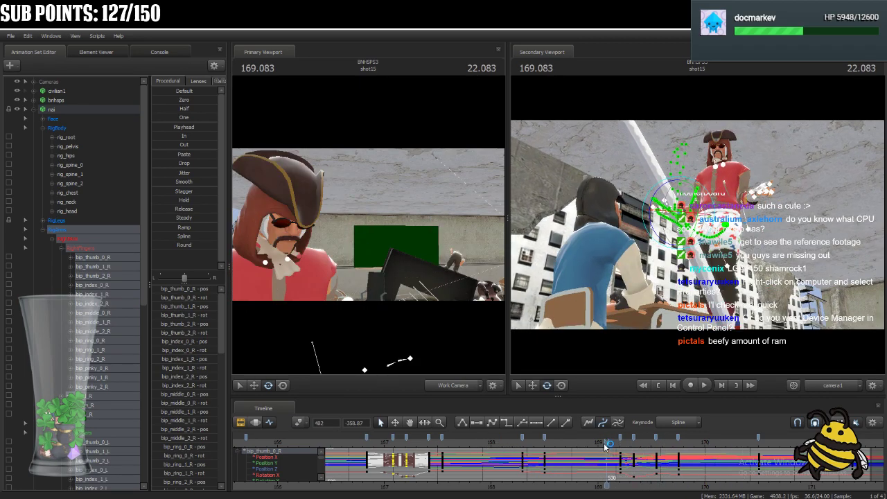
left_click_drag(591, 446, 519, 443)
key("space")
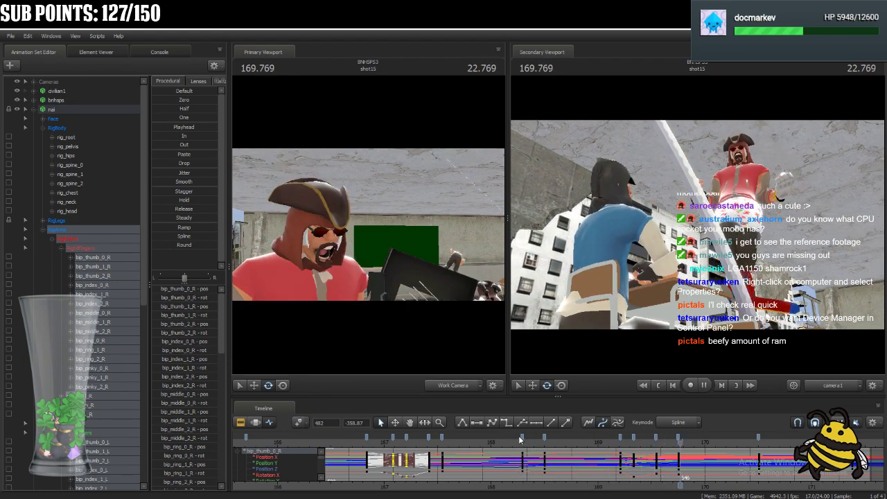
key("space")
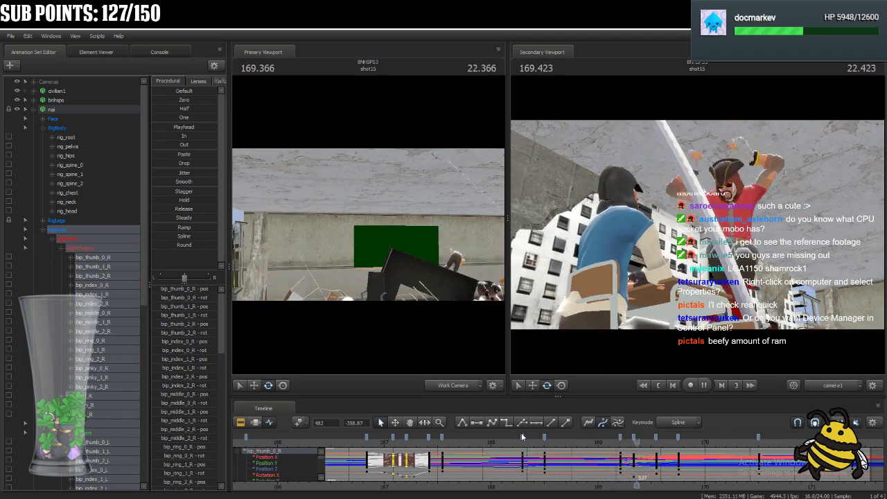
Shift the arm keys at frames 533 through 546 two frames earlier, starting at 531, and play back the arm raise.
left_click_drag(652, 441, 619, 442)
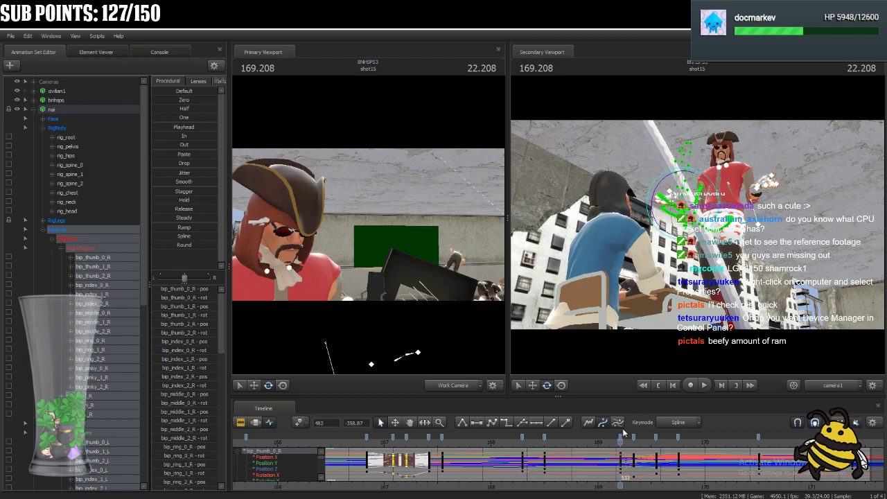
left_click(621, 438)
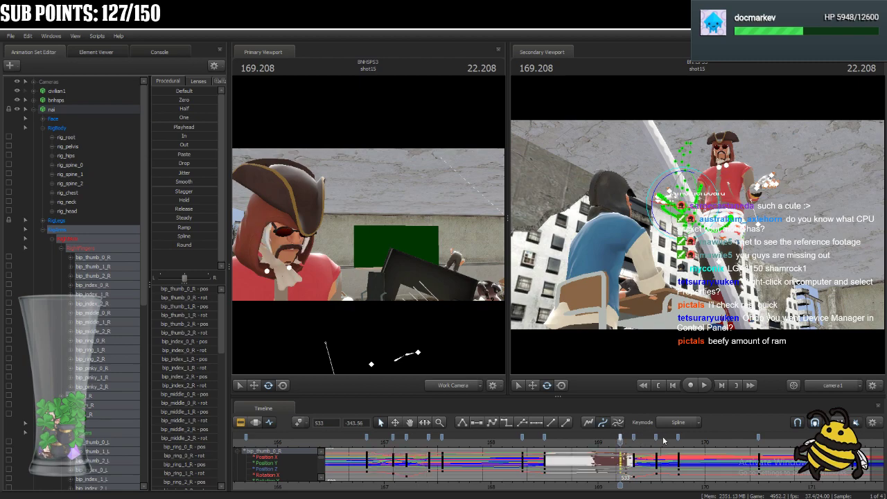
left_click(679, 438, "shift")
key("Right")
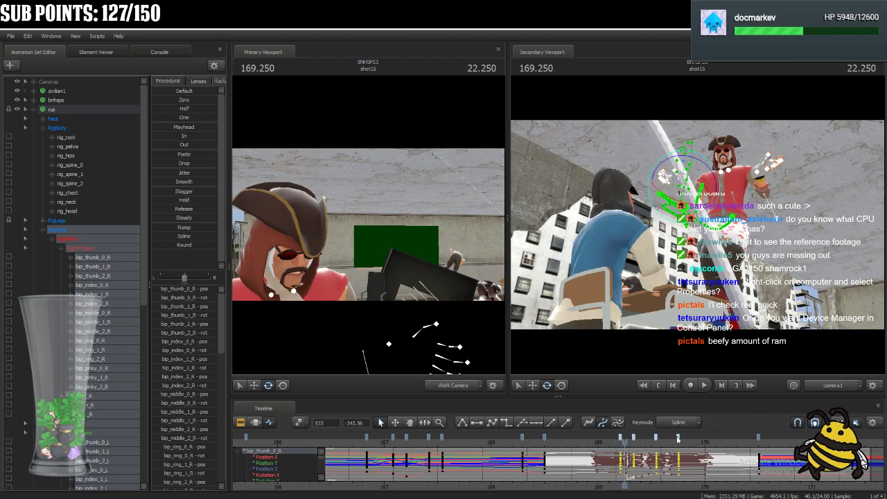
key("Right")
key("Left")
key("Left")
key("Left")
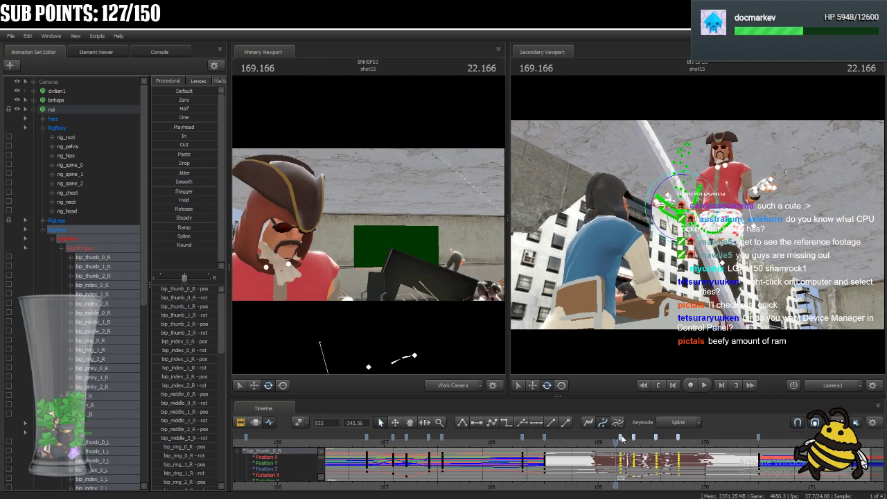
left_click_drag(621, 438, 611, 437)
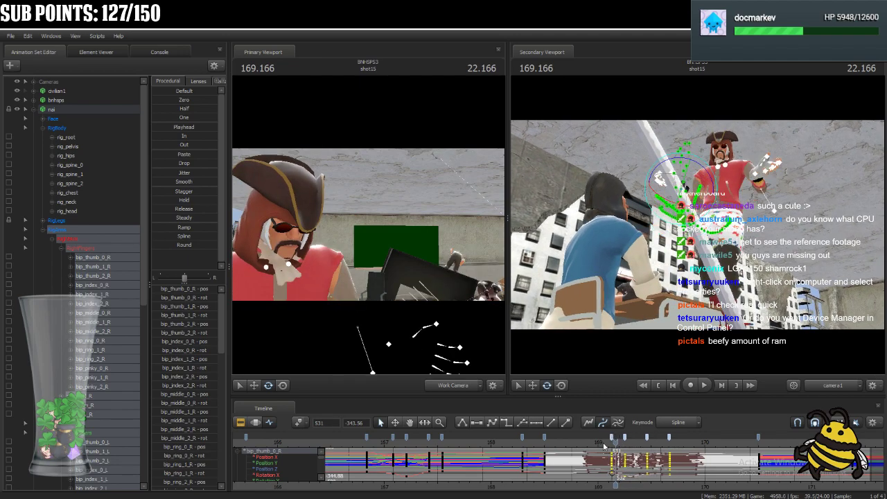
key("space")
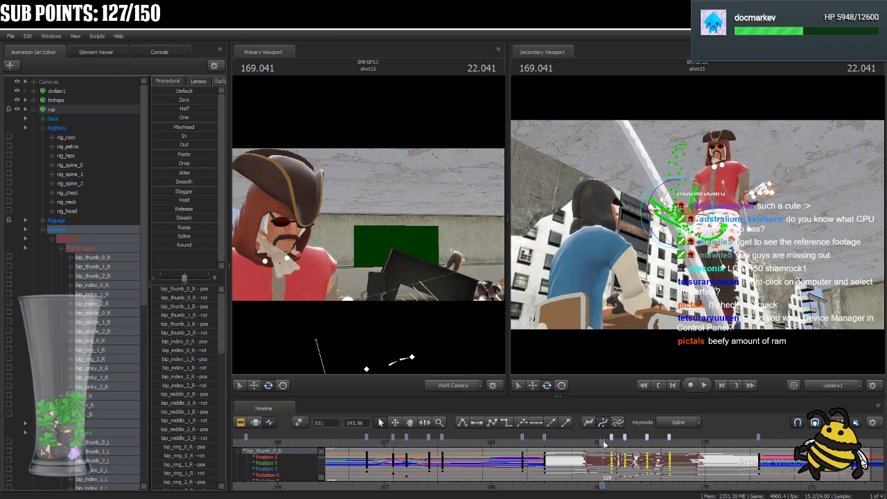
key("space")
key("Left")
key("Left")
key("Left")
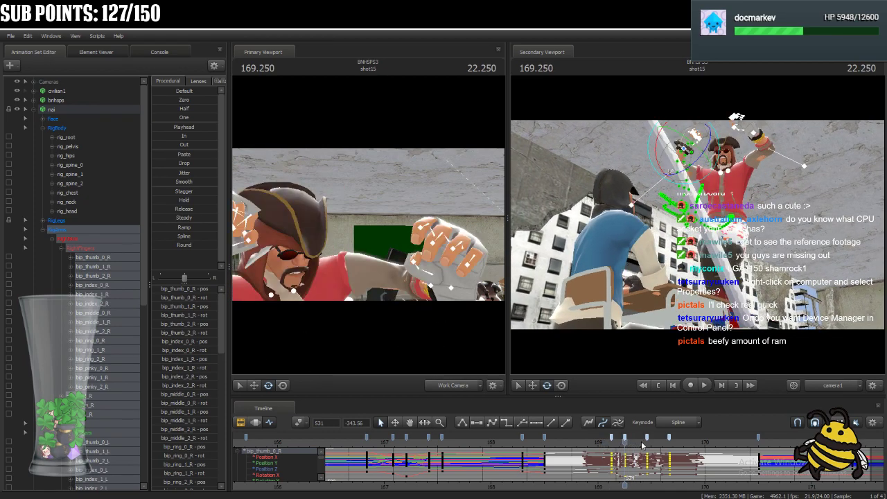
Step through the arm drop around 169.5 and move the arm key at frame 539 to frame 541.
left_click(647, 437)
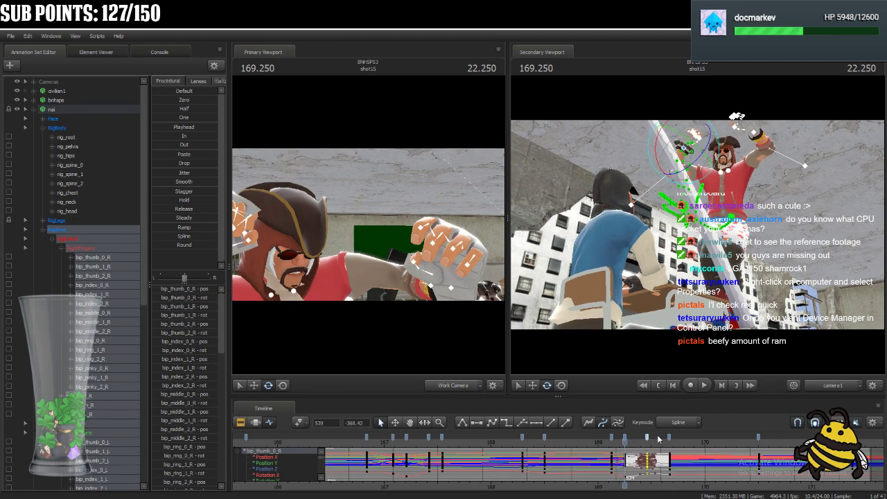
left_click(669, 439, "shift")
key("Right")
key("Right")
key("Right")
key("Right")
key("Right")
key("Left")
key("Left")
key("Right")
key("Right")
key("Right")
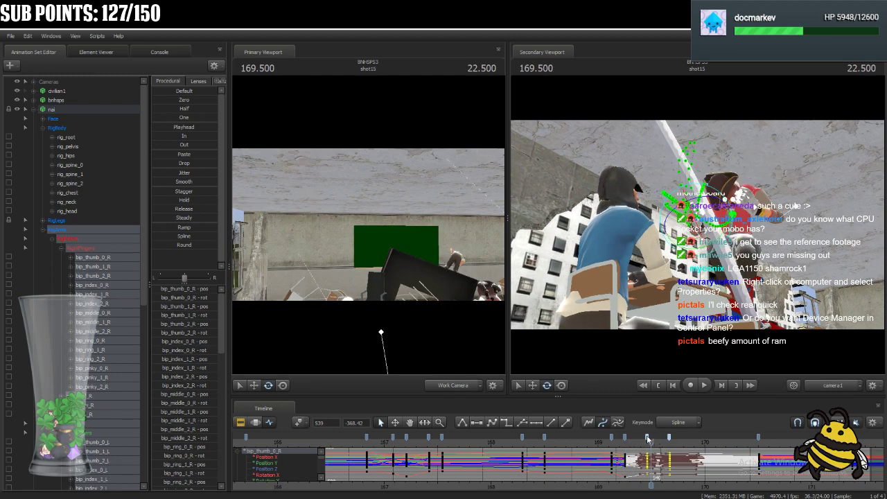
key("Right")
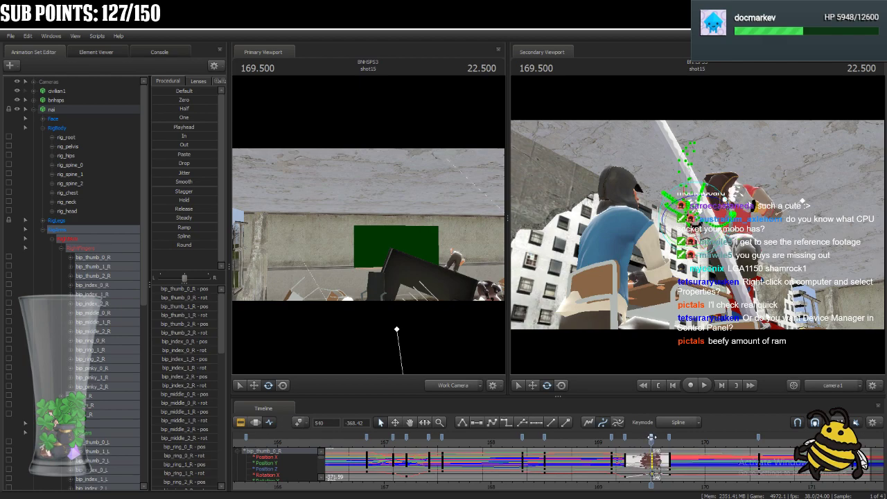
key("Right")
key("Right")
key("Right")
key("Right")
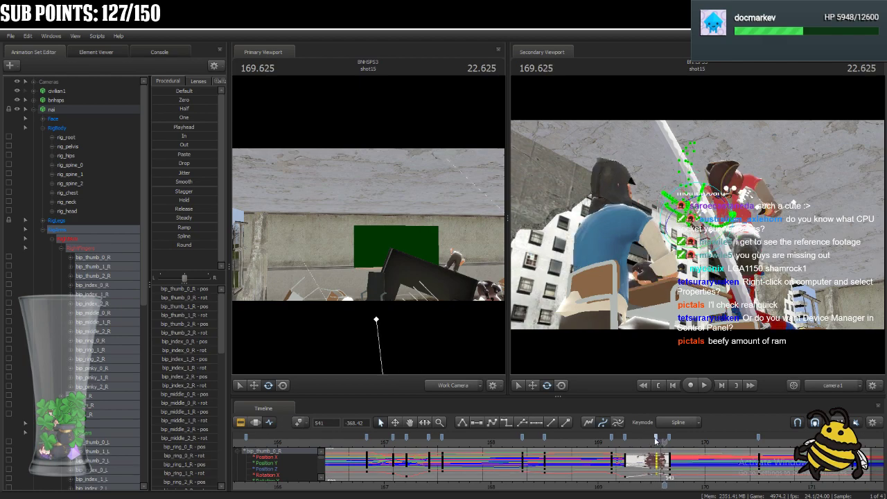
Move the arm key at frame 544 to frame 546 and step through the frames after it.
left_click(674, 438)
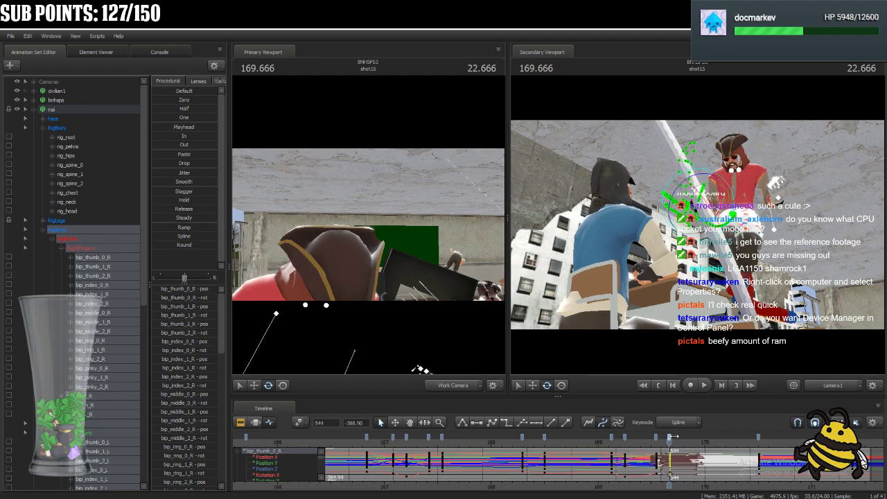
left_click_drag(674, 438, 678, 440)
key("Right")
key("Right")
key("Right")
key("Right")
key("Right")
key("Right")
key("Right")
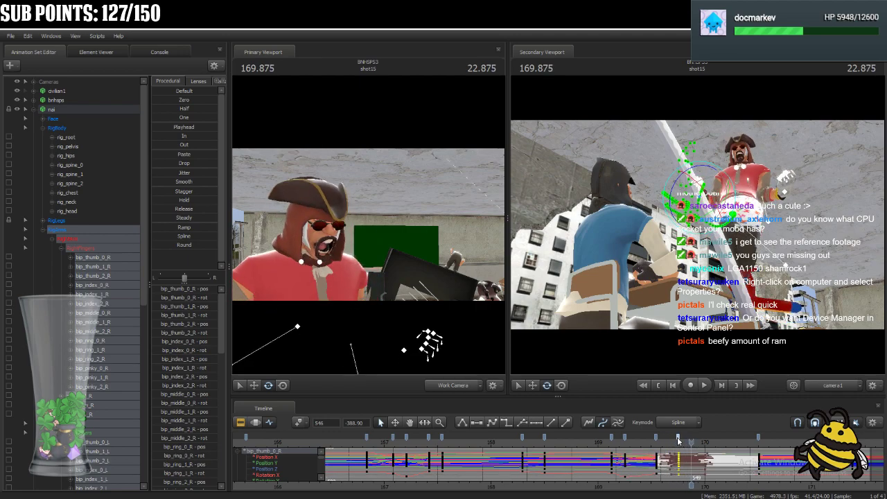
Move the last arm key, at frame 564, to frame 561 and play back the motion from about 169.
key("Right")
key("Right")
key("Right")
key("Right")
key("Right")
key("Right")
key("Right")
key("Right")
key("Right")
key("Right")
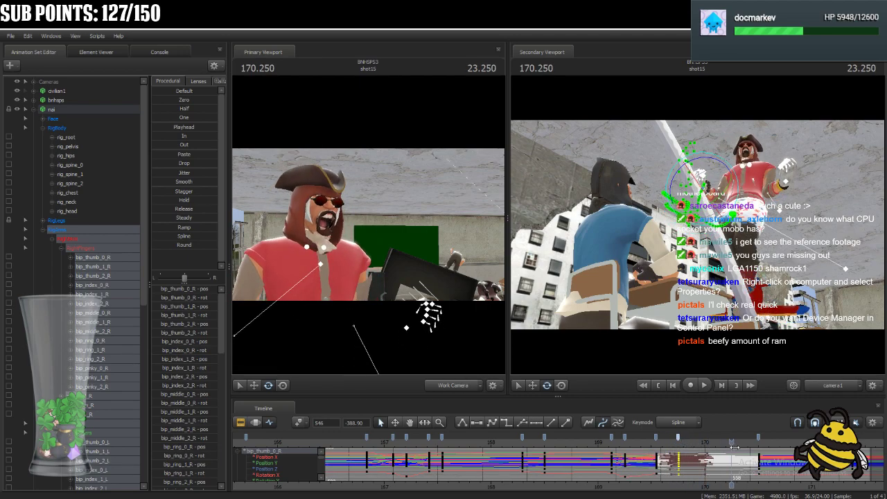
key("Right")
key("Right")
key("Right")
key("Right")
key("Right")
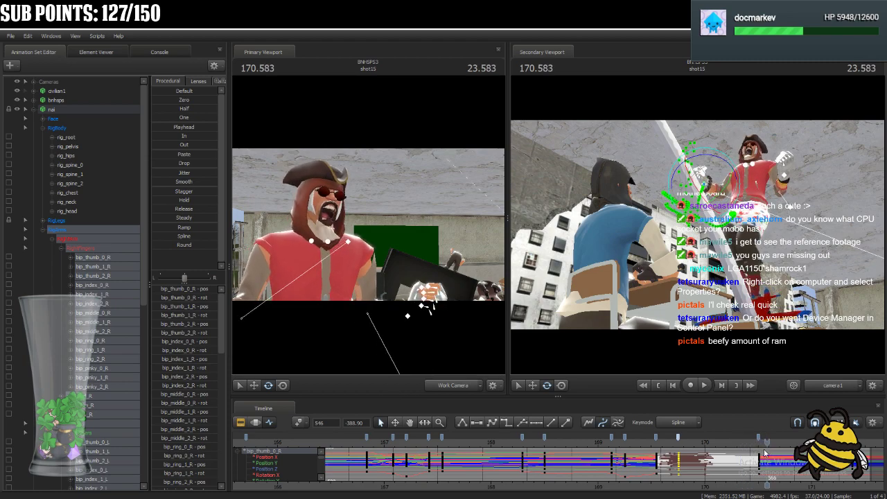
left_click_drag(758, 439, 731, 441)
key("space")
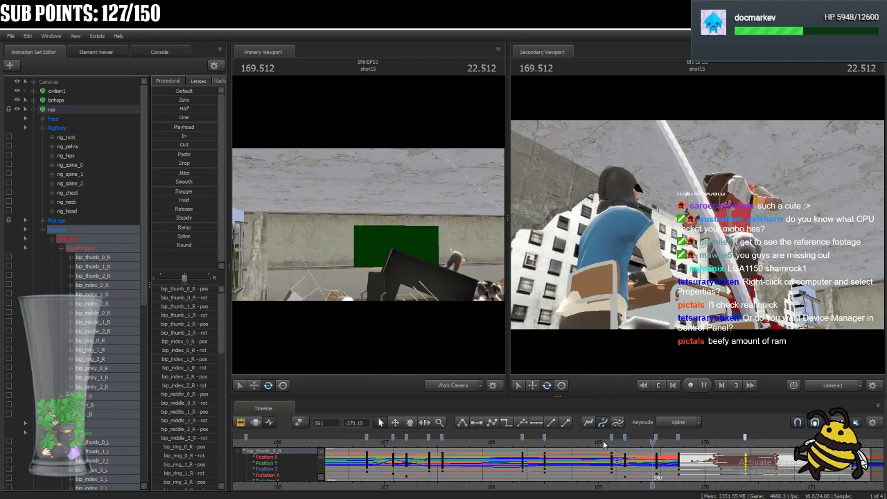
key("space")
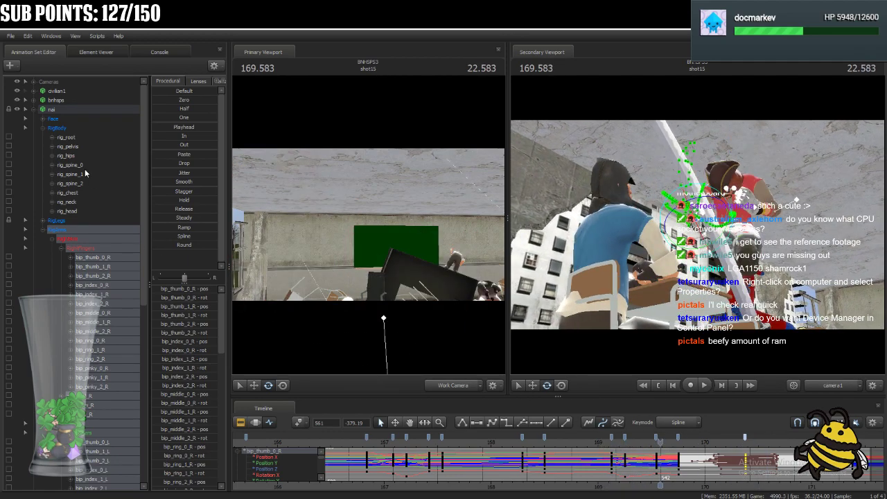
Select rig_pelvis, review its motion from 169.166 and move its key at frame 546 to frame 548.
left_click(76, 146)
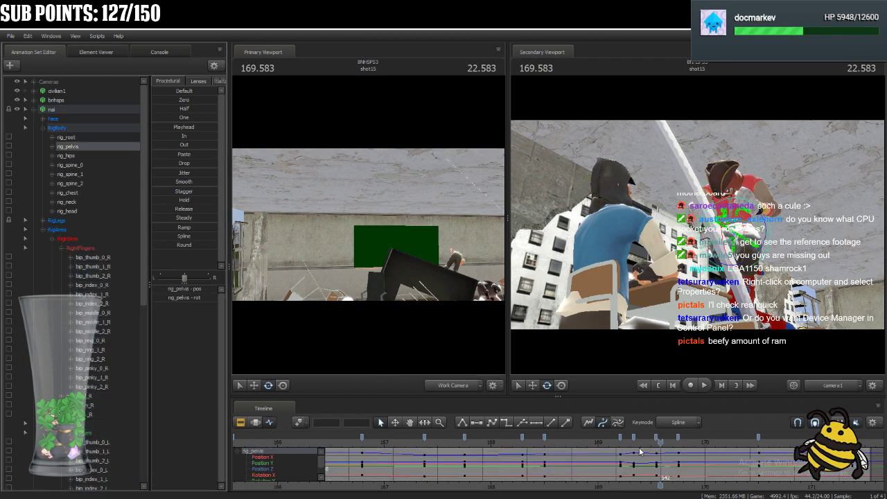
left_click_drag(661, 441, 611, 452)
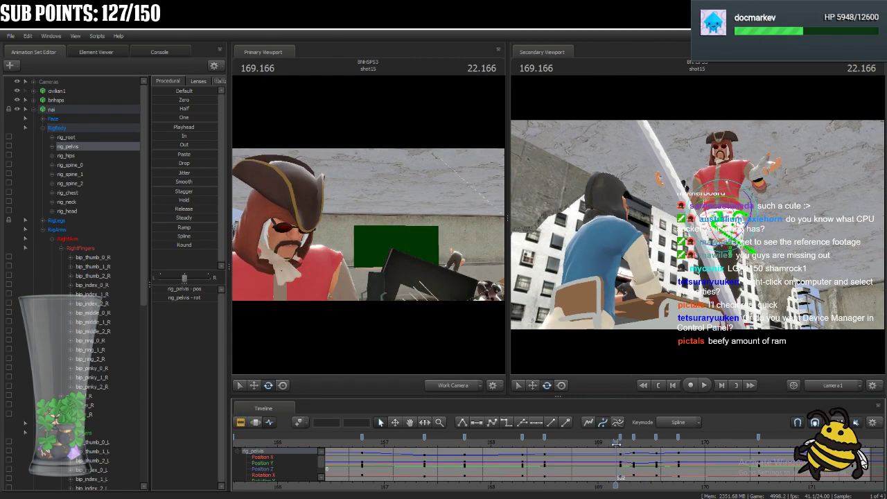
key("space")
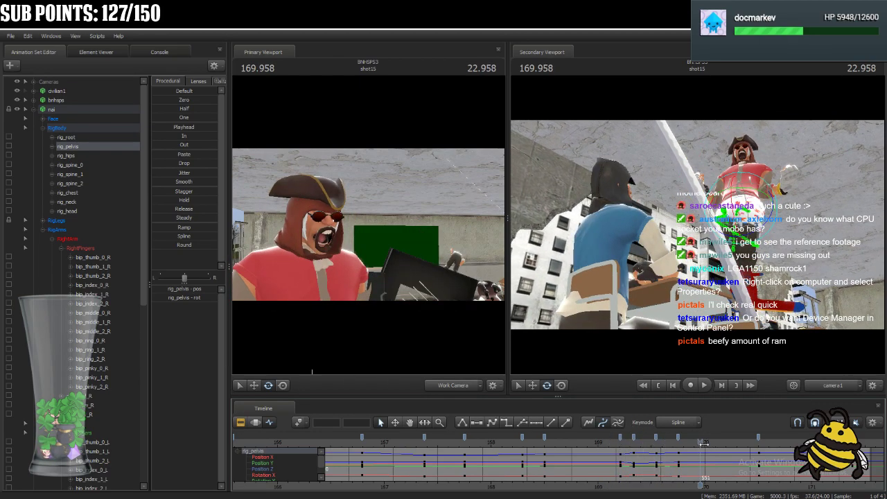
left_click(634, 442)
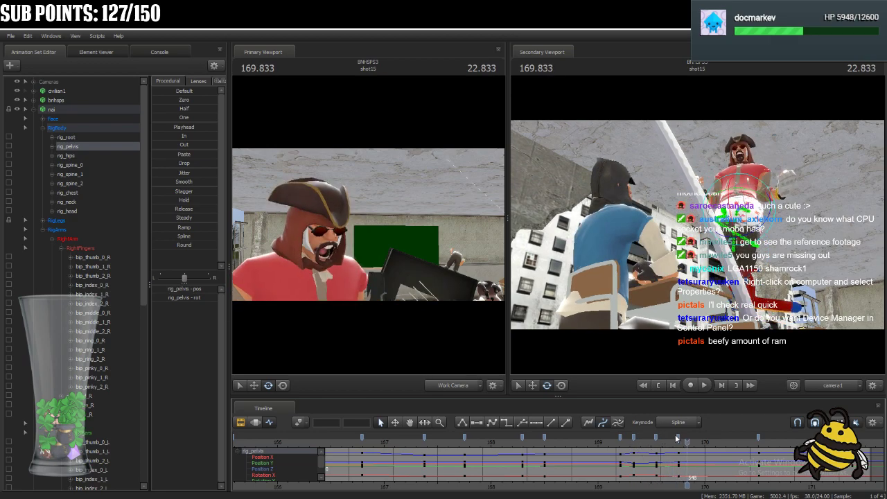
left_click_drag(679, 439, 687, 438)
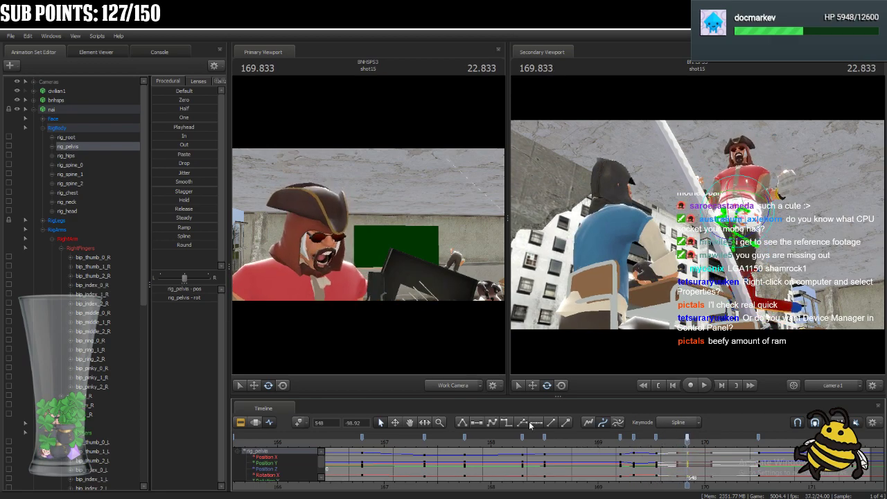
Select rig_spine_0 through rig_head, move their keys at frame 546 to frame 547 and play back the motion.
left_click(81, 166)
left_click(70, 212, "shift")
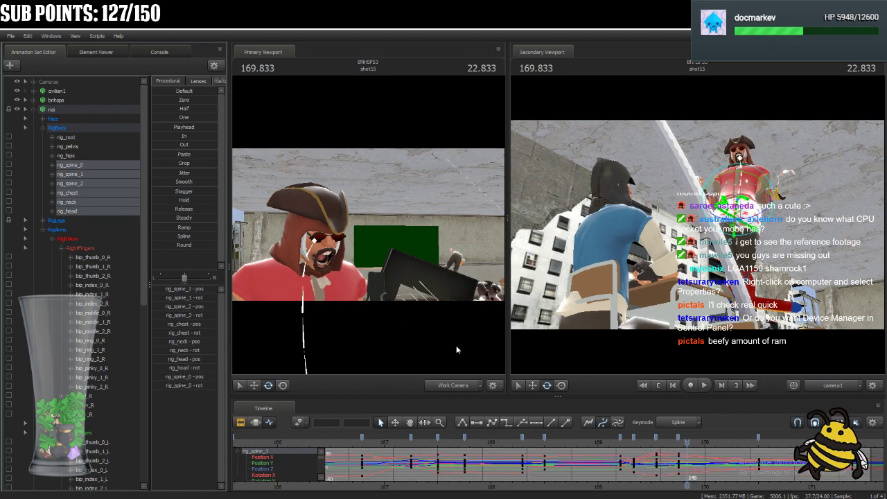
left_click(613, 436)
key("space")
key("space")
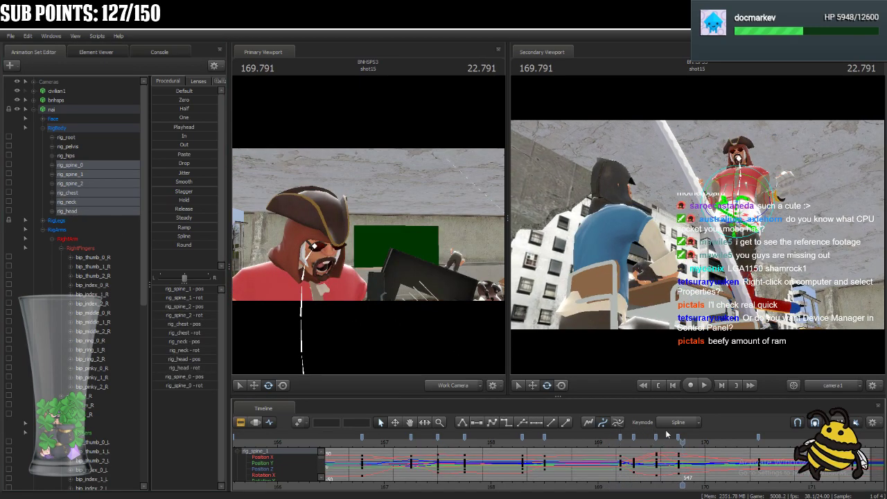
mouse_move(682, 442)
left_mouse_down()
mouse_move(656, 442)
mouse_move(683, 437)
left_mouse_up()
key("space")
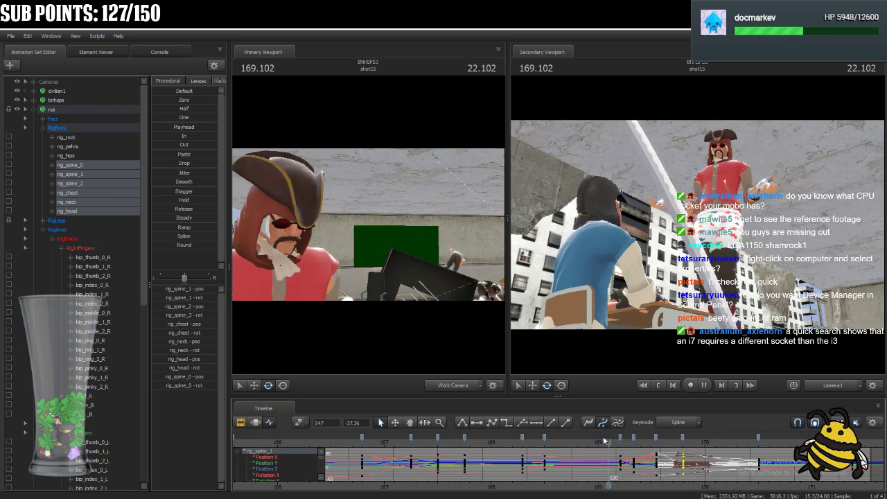
key("space")
Select rig_pelvis and rig_hips, move their keys at frame 564 to frame 566 and play back the result.
scroll(747, 447, "down", 3)
left_click_drag(702, 442, 735, 442)
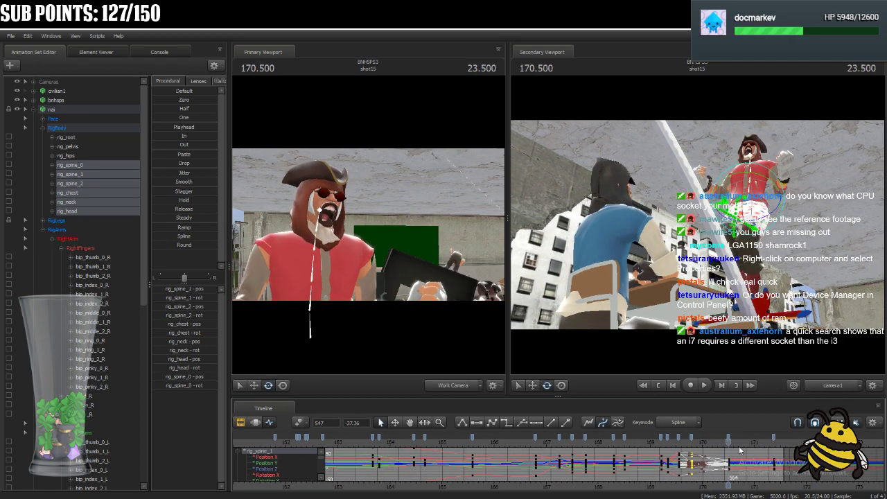
left_click(73, 148)
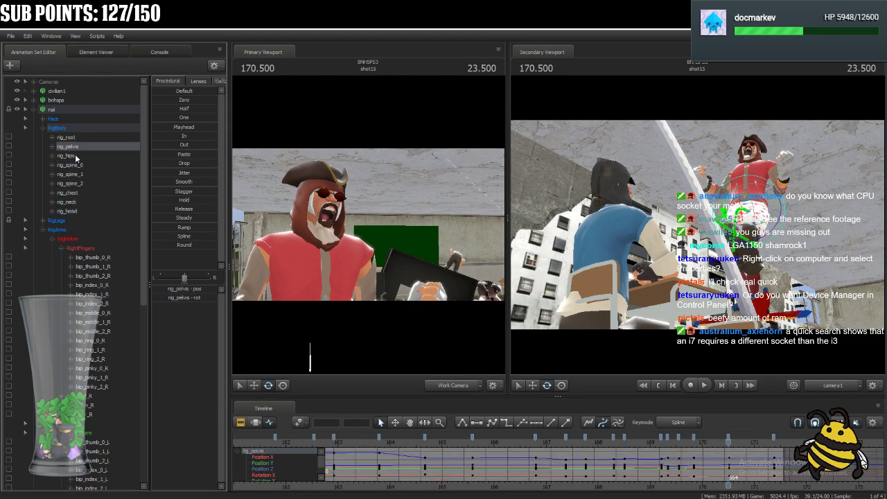
left_click(75, 156, "ctrl")
left_click(730, 437)
left_click_drag(731, 436, 637, 445)
key("space")
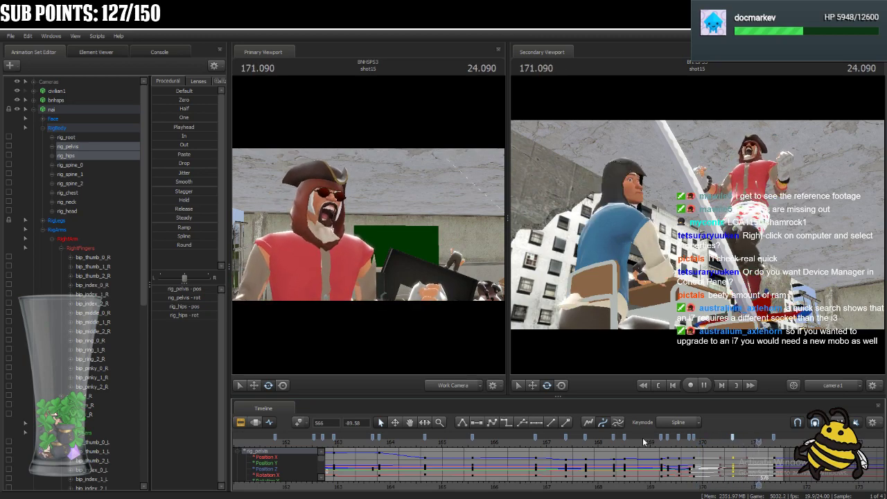
Play back shot15 through to its end and again from about 166 to review nai's retimed motion.
key("space")
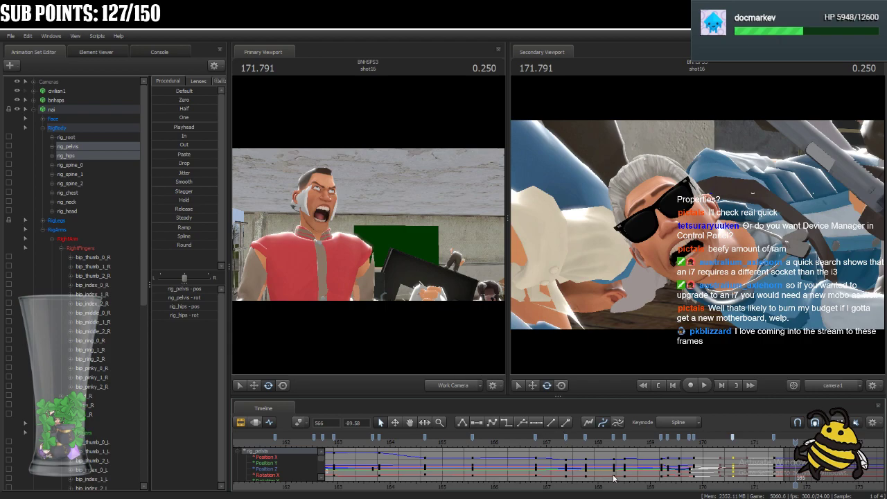
scroll(527, 441, "down", 3)
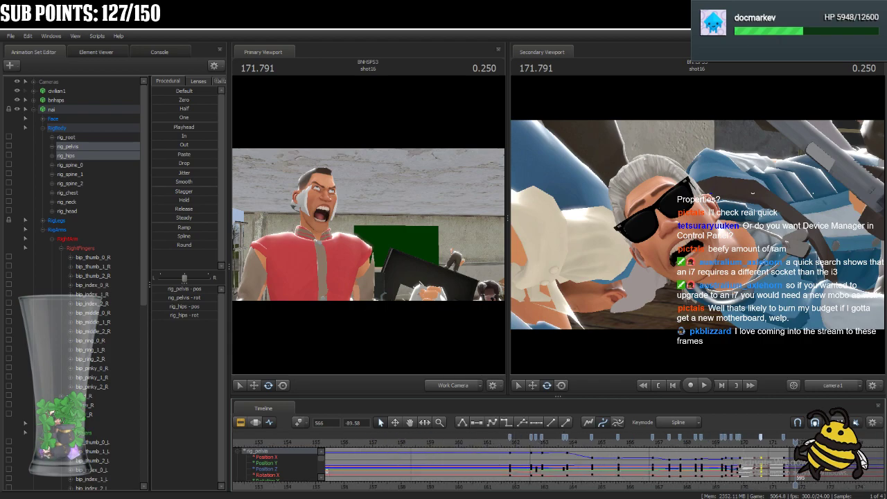
key("space")
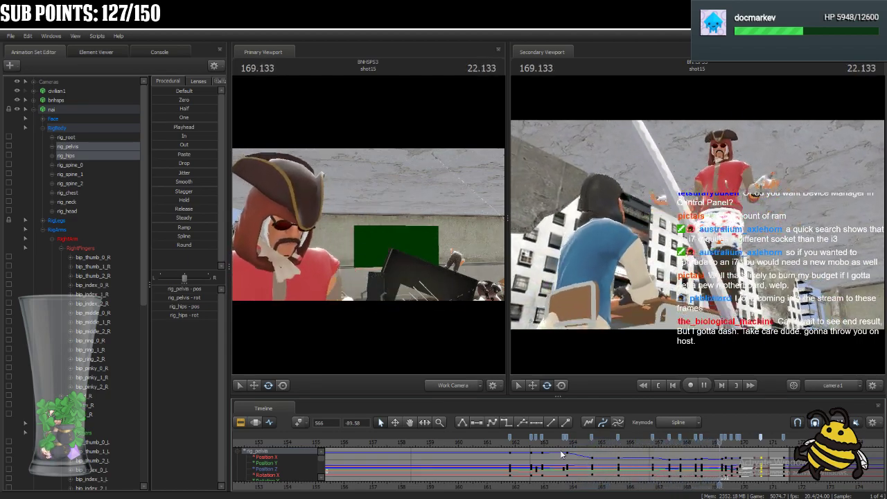
left_click(508, 445)
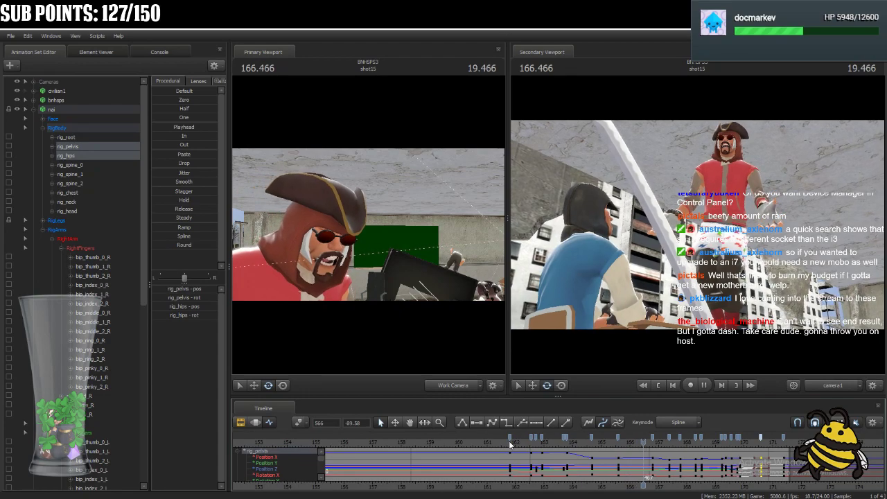
key("space")
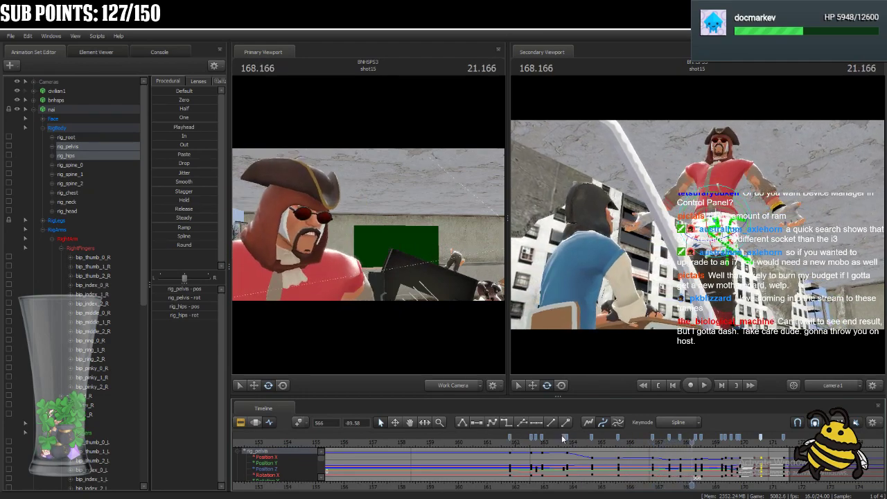
Select rig_hand_R, adjust the tangents of its keys at frames 490 and 493, and play back the motion around 167.5.
left_click_drag(645, 444, 671, 447)
key("ctrl")
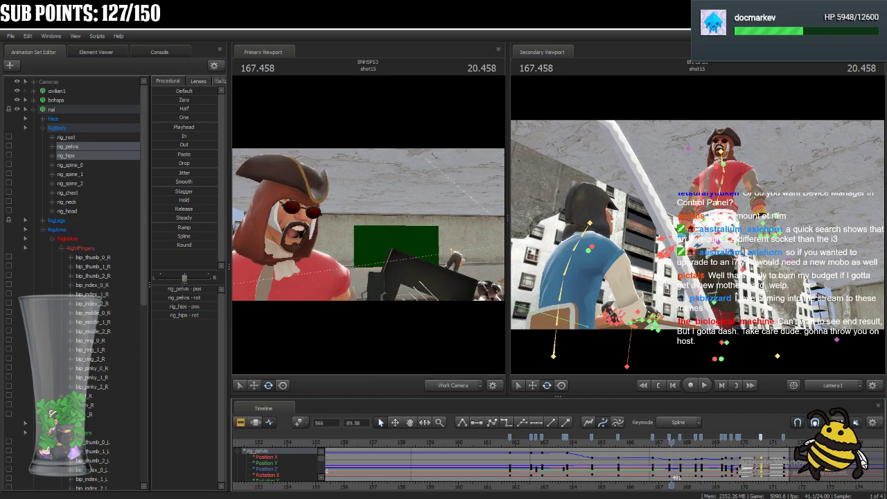
left_click(669, 244, "ctrl")
scroll(672, 447, "up", 5)
mouse_move(673, 449)
left_mouse_down()
mouse_move(610, 449)
mouse_move(681, 457)
left_mouse_up()
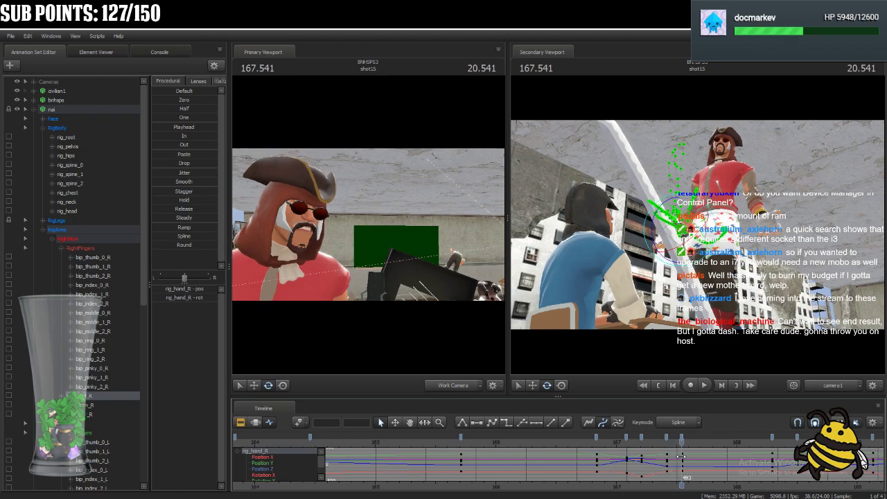
left_click(668, 438)
left_click(684, 439, "shift")
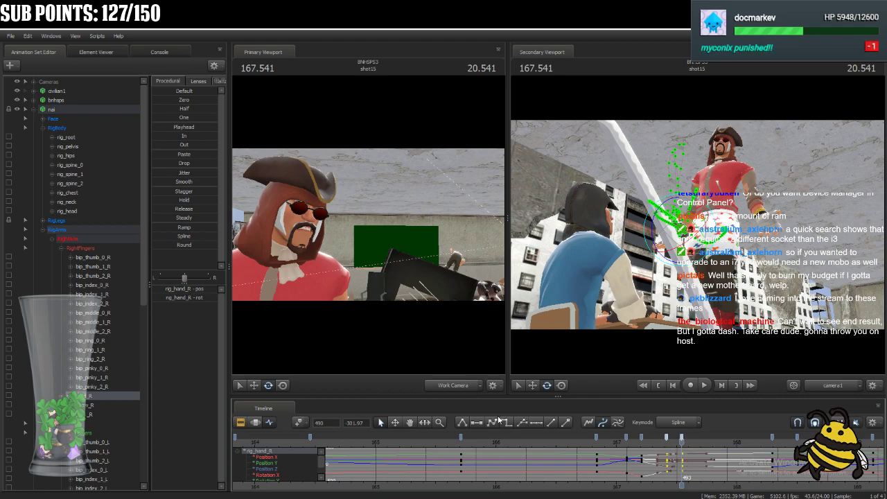
key("space")
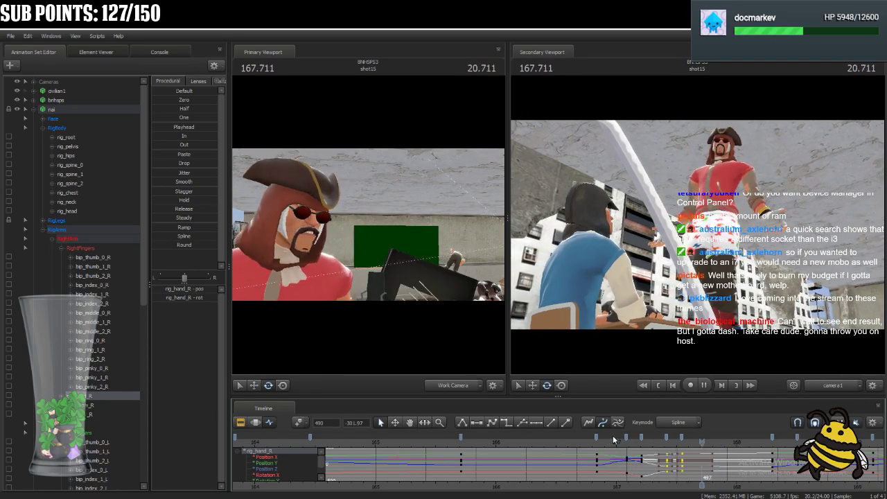
key("space")
key("space")
key("space")
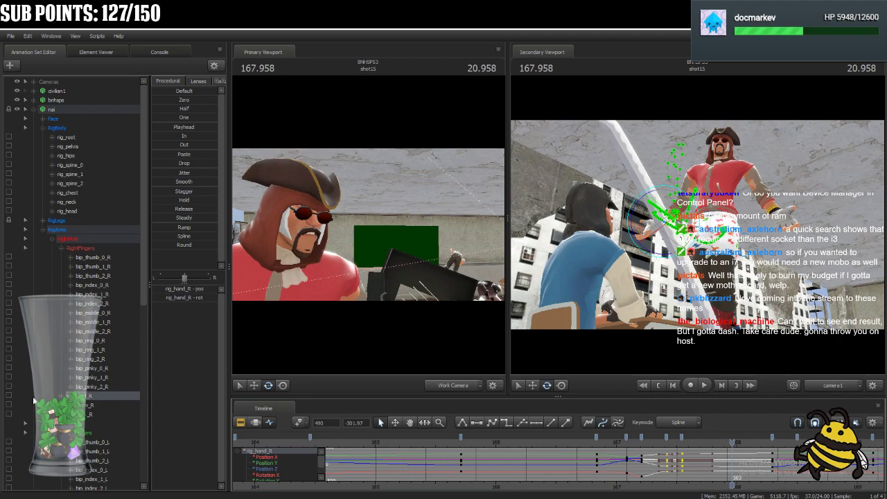
Collapse the finger groups, adjust the tangents of rig_hand_L's keys at frames 490 and 493, and play back the result.
left_click(61, 249)
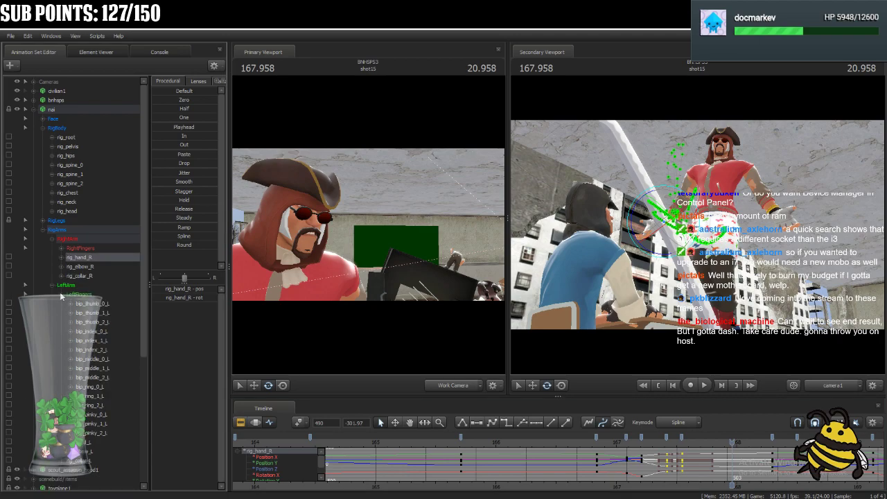
left_click(61, 295)
left_click(88, 303)
left_click(668, 441)
left_click(682, 440, "shift")
left_click(485, 422)
key("space")
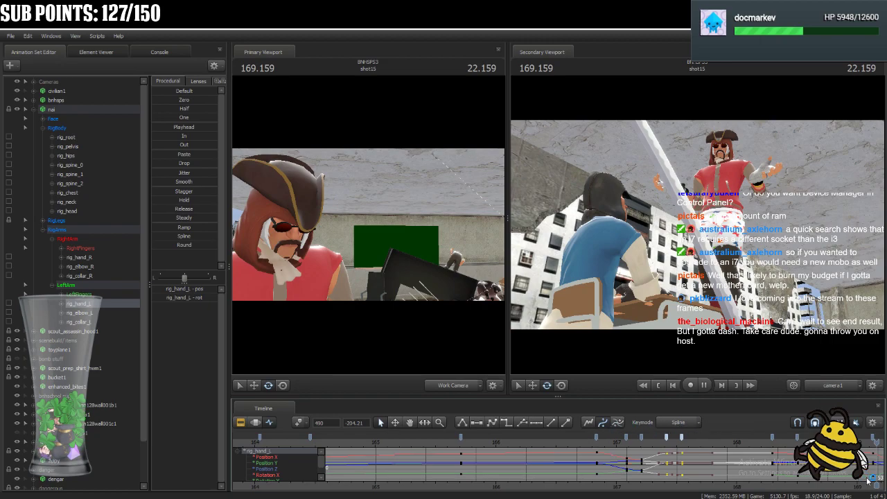
key("space")
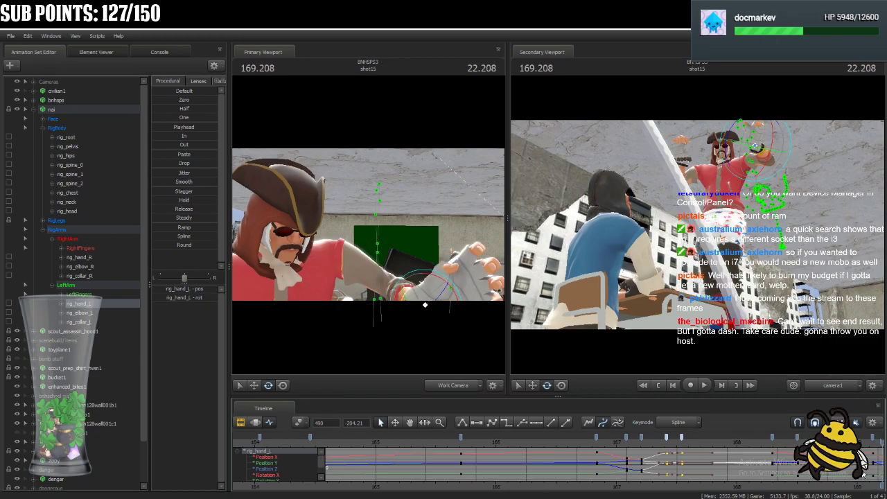
Scrub shot15 to 171.250, collapse the nai animation set and select bnhsps.
scroll(742, 456, "down", 5)
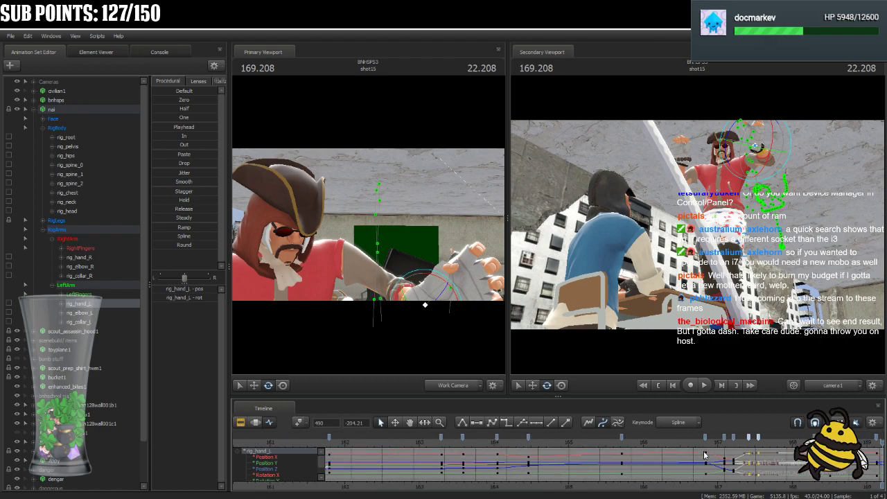
middle_click_drag(879, 487, 598, 458)
left_click_drag(604, 446, 708, 451)
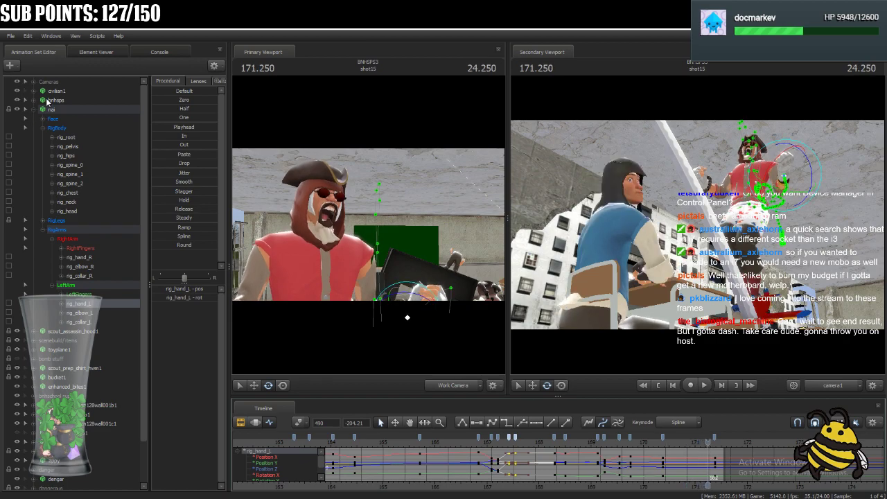
left_click(35, 109)
left_click(53, 101)
scroll(726, 463, "up", 2)
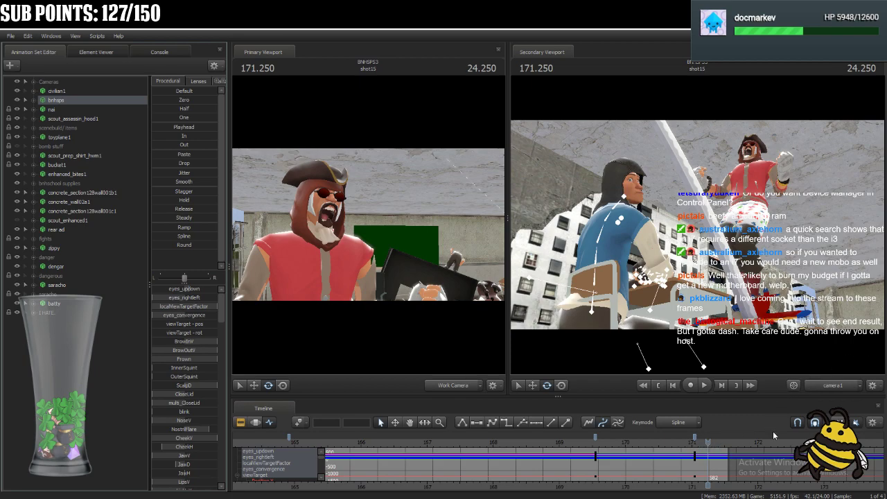
Add keys to bnhsps at frames 379 and 411 around its existing key near 163.
left_click_drag(709, 441, 633, 477)
scroll(632, 477, "down", 2)
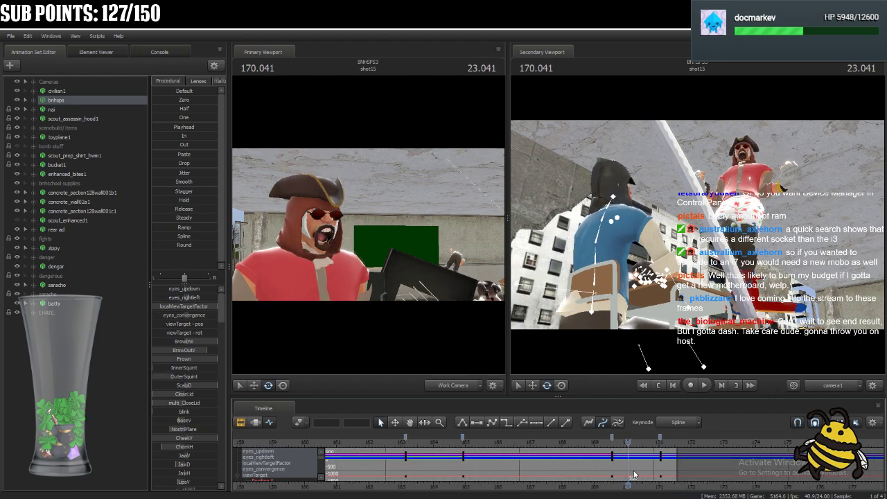
left_click_drag(629, 484, 400, 489)
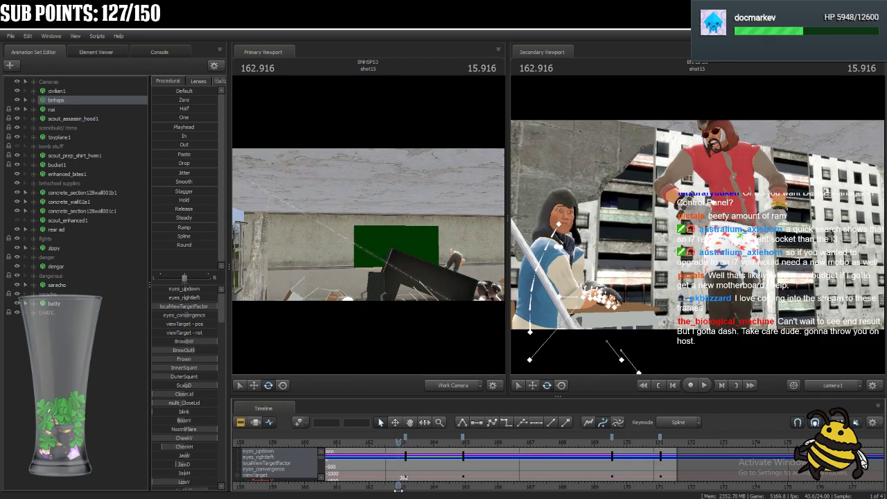
left_click_drag(397, 446, 437, 468)
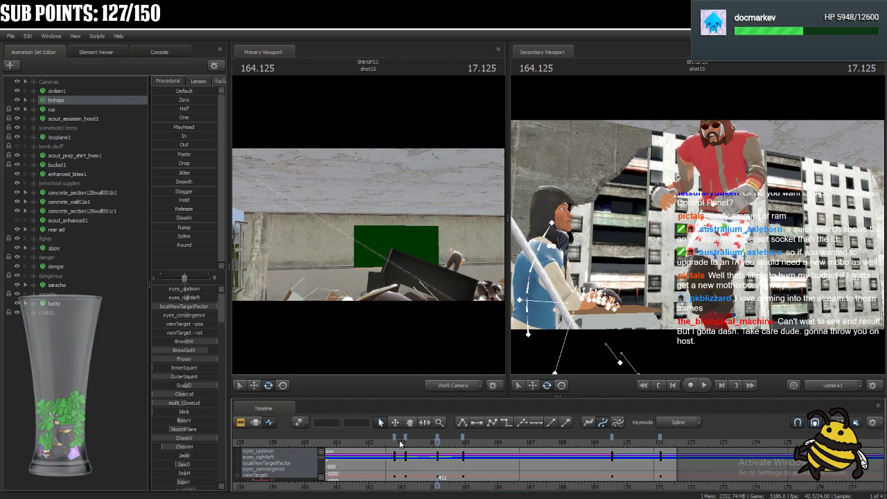
Select the bnhsps keys from frame 379 to 430, adjust their tangents and play back the head turn.
left_click(394, 435)
left_click(462, 437)
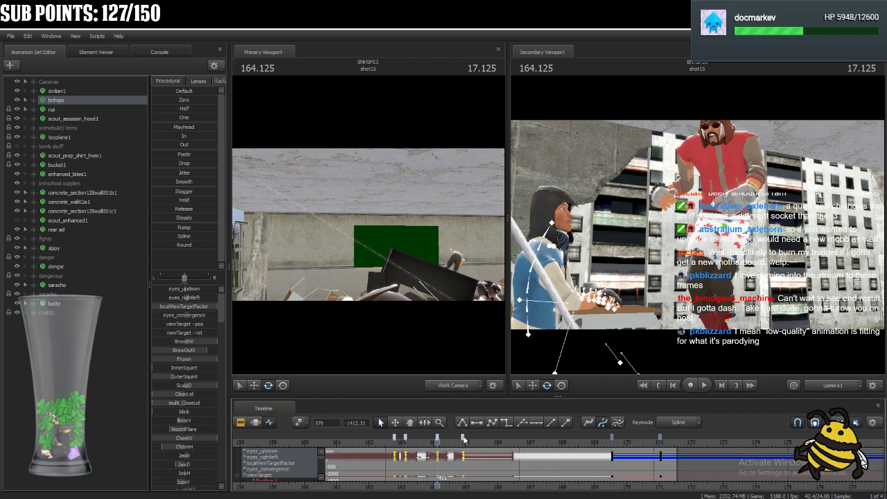
key("space")
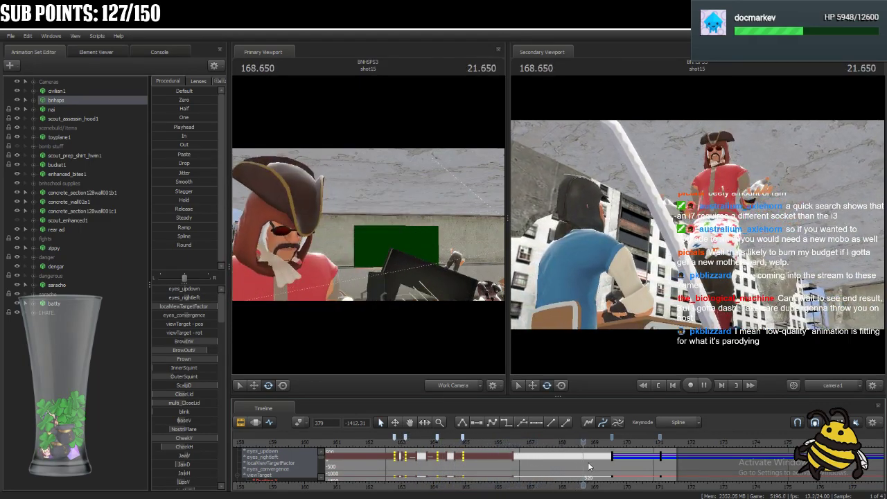
key("space")
Move the bnhsps key near 169.5 to frame 548, copy the frame 430 key to frame 545, and play back.
mouse_move(633, 445)
left_mouse_down()
mouse_move(603, 449)
mouse_move(621, 455)
mouse_move(613, 439)
mouse_move(622, 439)
left_mouse_up()
scroll(622, 439, "up", 10)
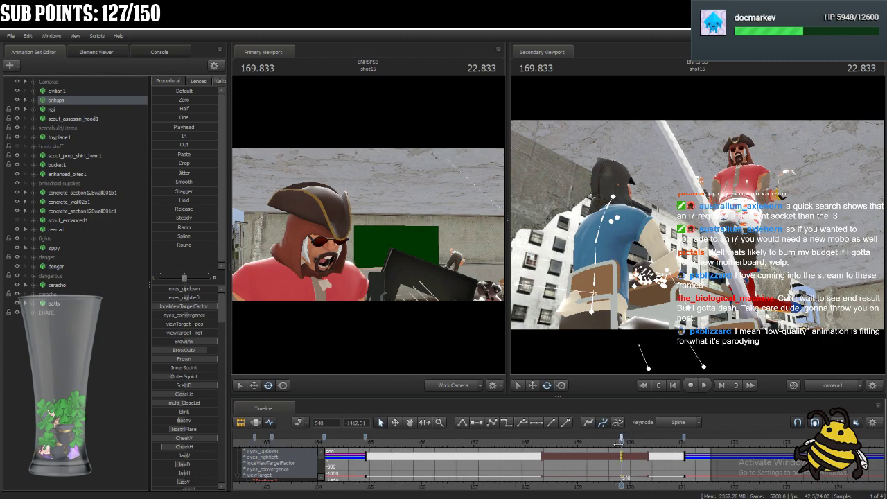
key("Left")
key("Left")
key("Left")
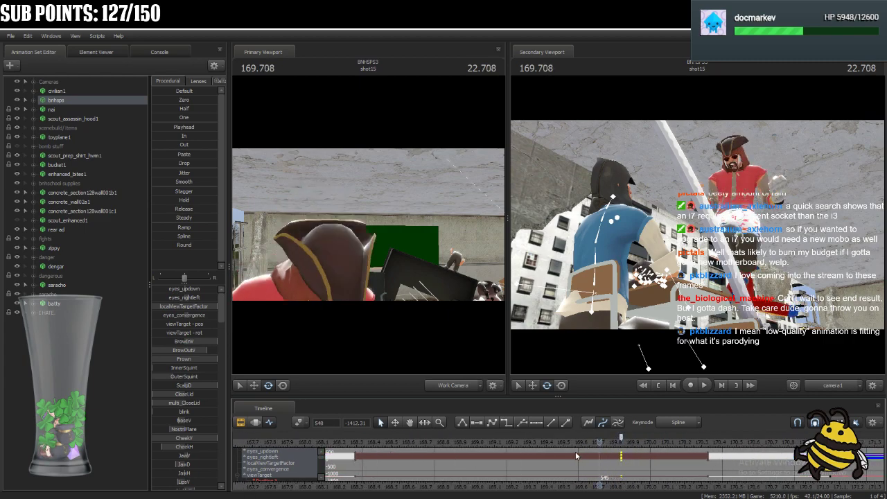
scroll(575, 452, "down", 6)
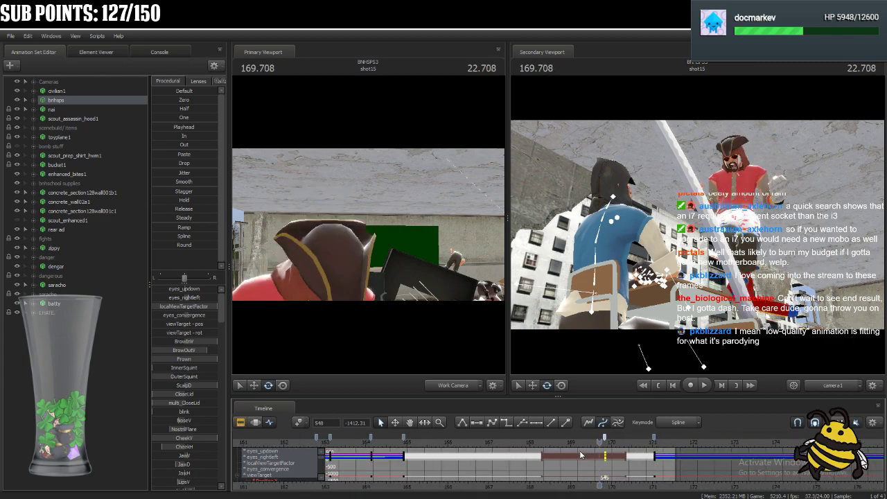
left_click(405, 439)
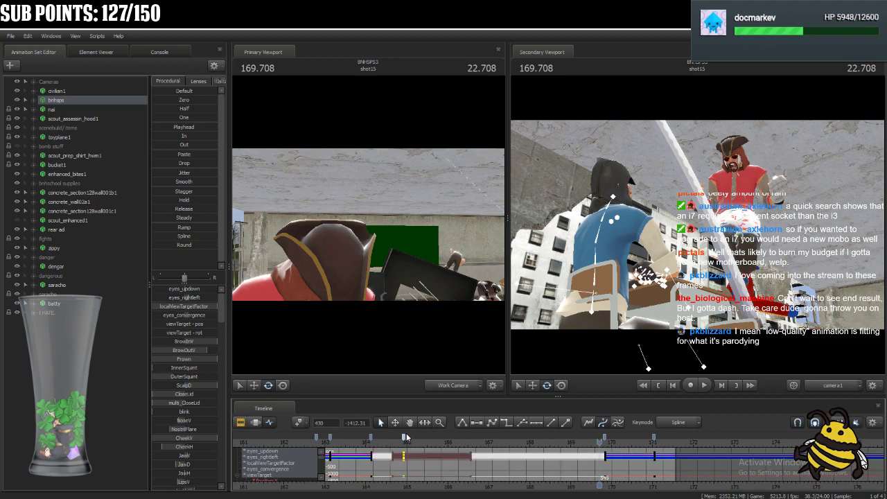
key("space")
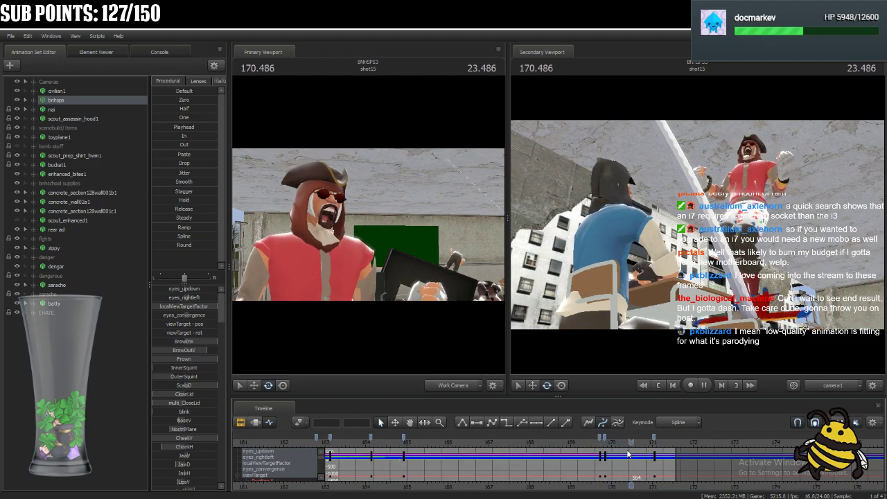
Add bnhsps keys just before frame 577 and at frame 579, and change the tangents of keys 577 and 579.
left_click(662, 444)
mouse_move(663, 443)
left_mouse_down()
mouse_move(646, 445)
mouse_move(655, 442)
left_mouse_up()
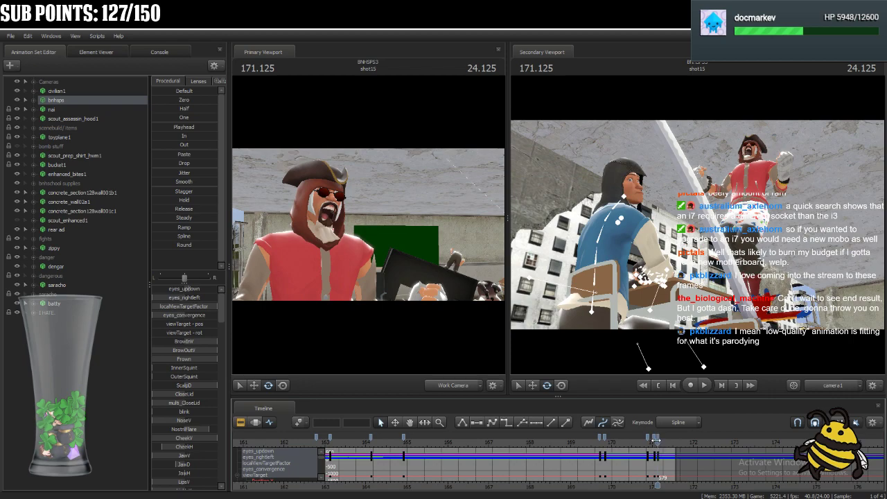
left_click(655, 441)
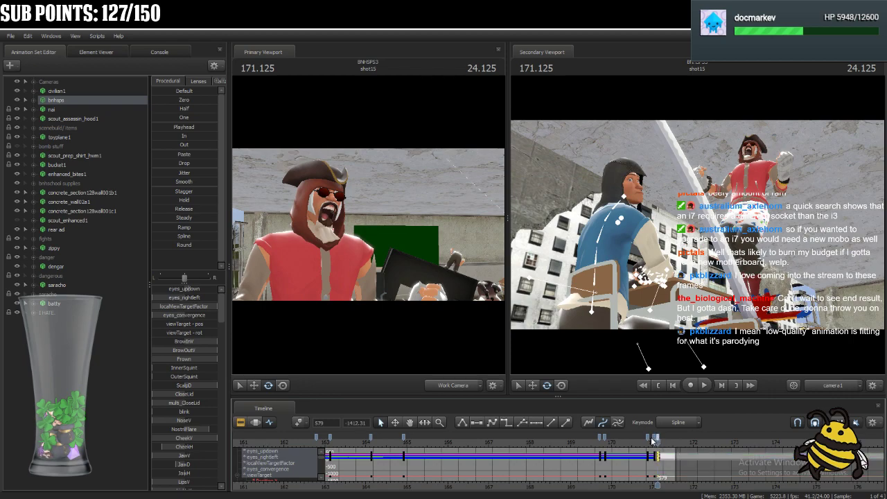
left_click(654, 439, "shift")
left_click(492, 423)
Review bnhsps's motion from 169.666 and flatten the tangents of its keys at frames 545 and 548.
scroll(618, 455, "down", 2)
left_click_drag(656, 442, 620, 447)
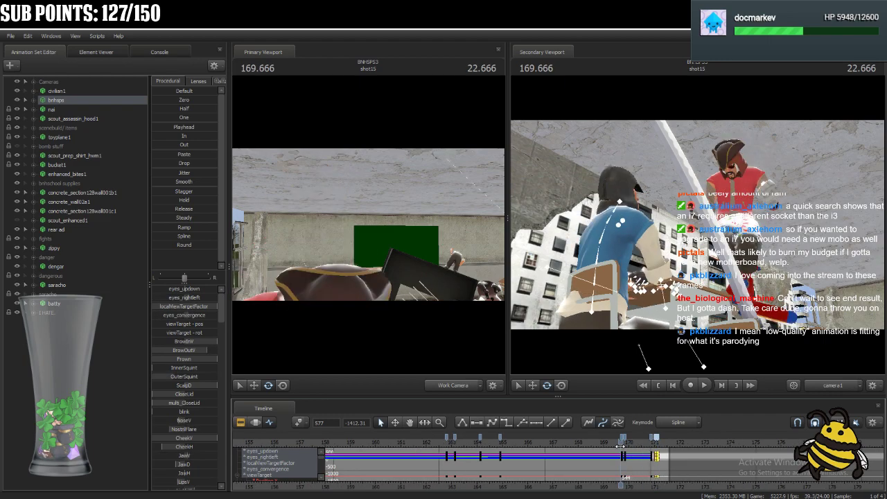
scroll(622, 454, "up", 4)
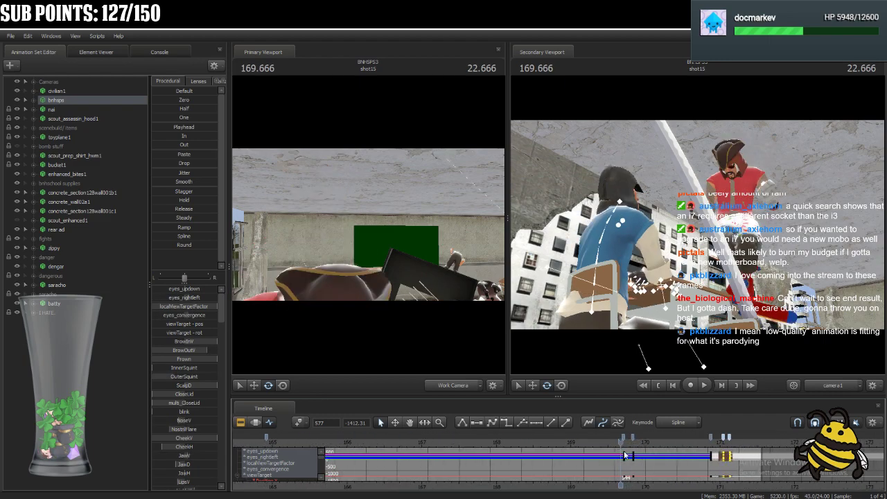
scroll(628, 455, "down", 2)
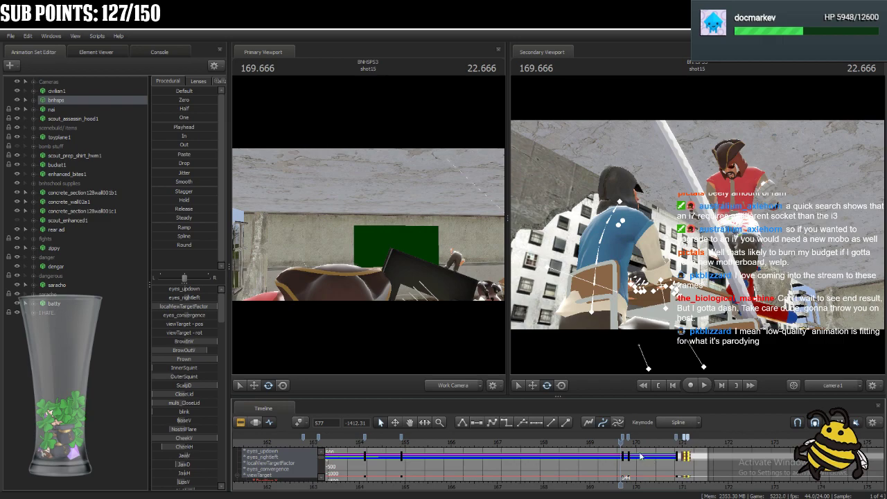
key("space")
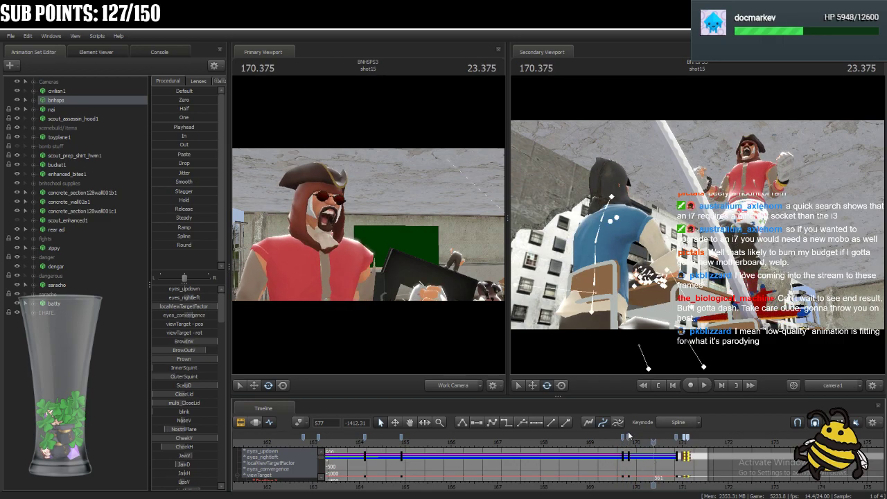
left_click(629, 440)
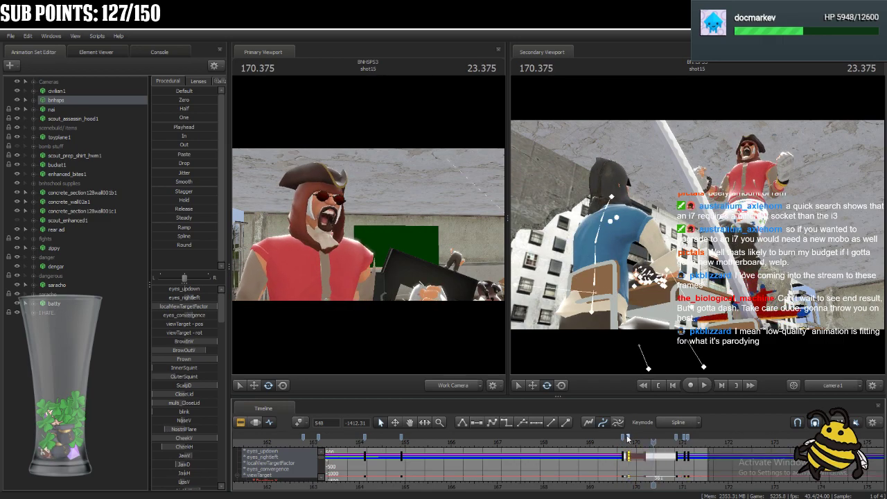
left_click(623, 437, "shift")
left_click(478, 423)
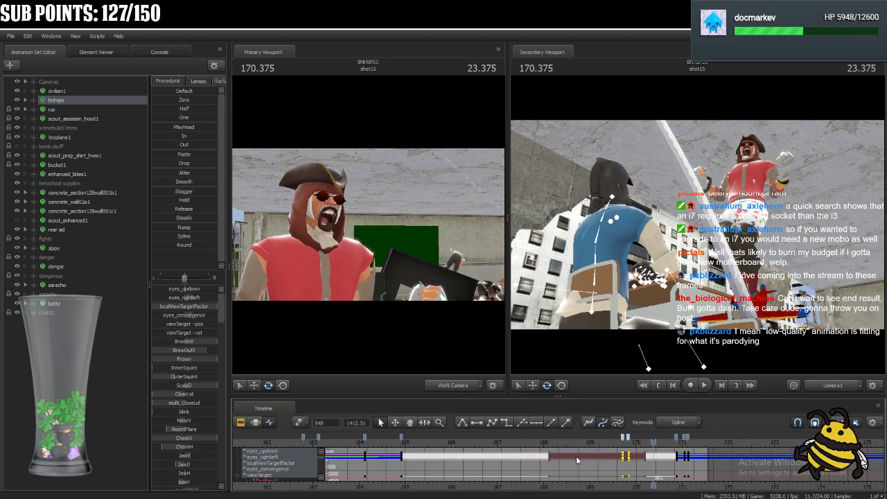
scroll(590, 464, "down", 3)
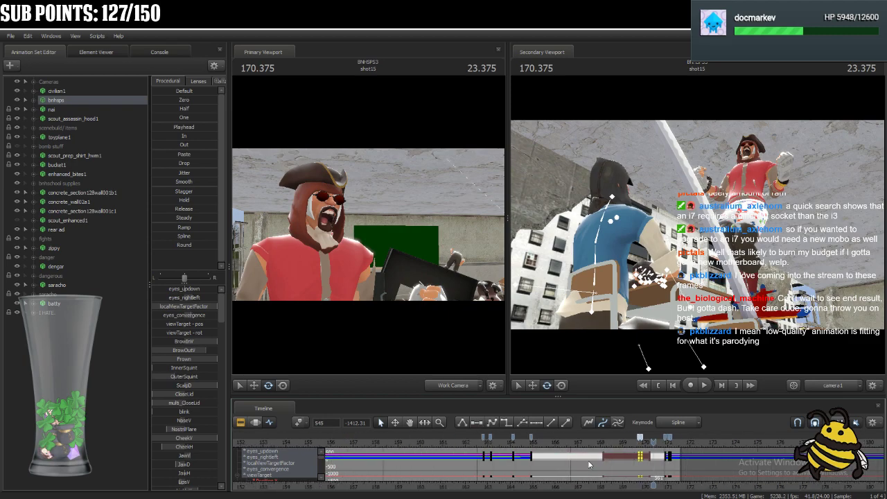
Select the bnhsps keys at frame 387 and near 164.1, and play back the head turns.
left_click(489, 438)
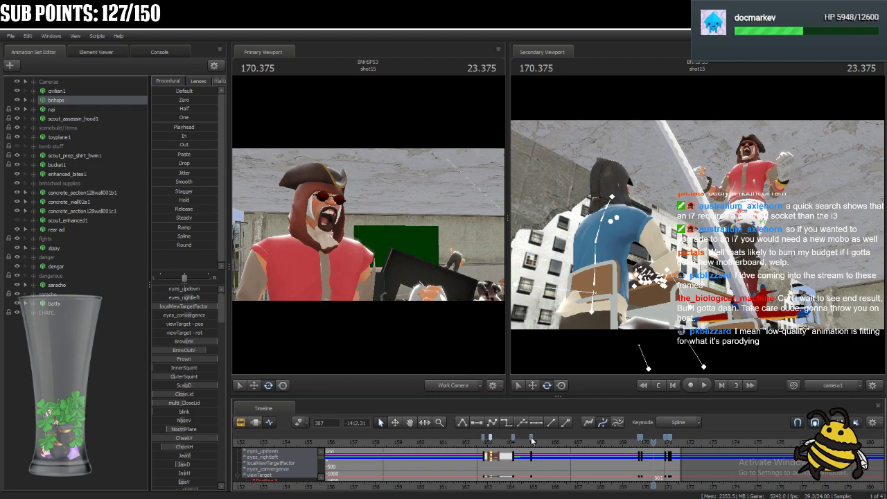
left_click(513, 437, "shift")
left_click(477, 442)
key("space")
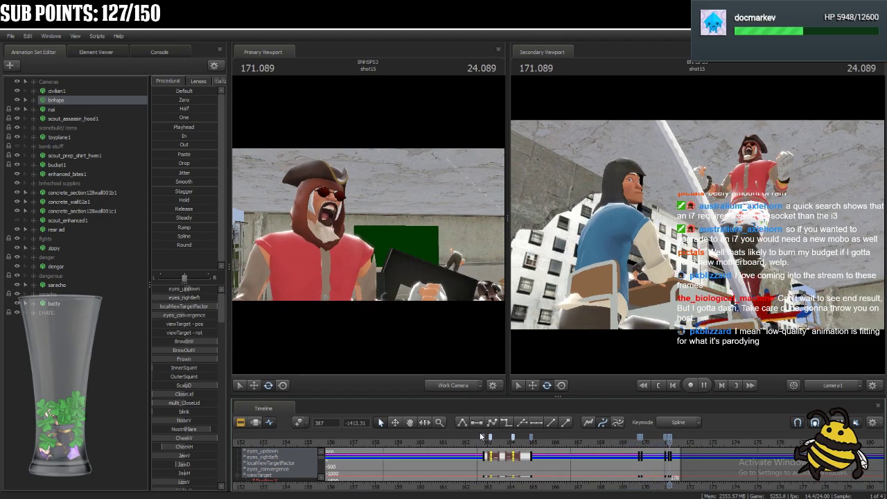
key("space")
scroll(690, 444, "up", 3)
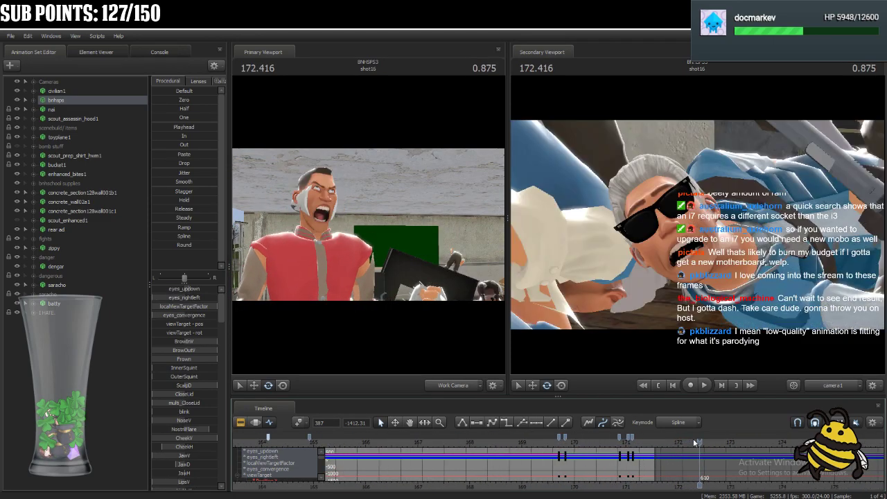
Select the bnhsps keys at frame 548 and near 170.9, and play back the last head turn of shot15.
left_click_drag(696, 447, 620, 444)
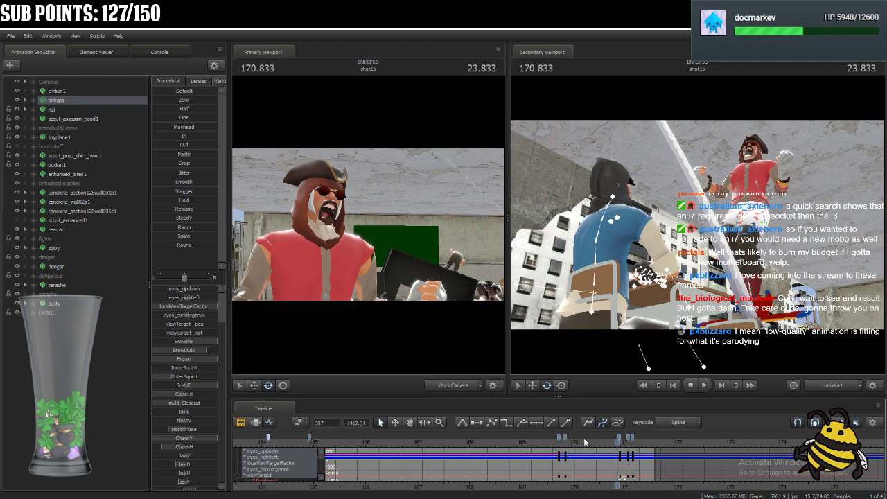
left_click_drag(565, 434, 576, 433)
left_click(619, 435, "shift")
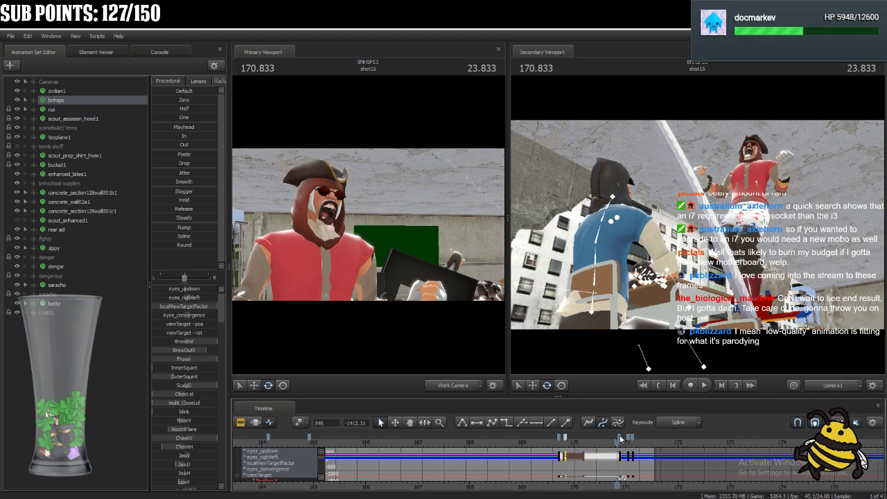
left_click(552, 441)
key("space")
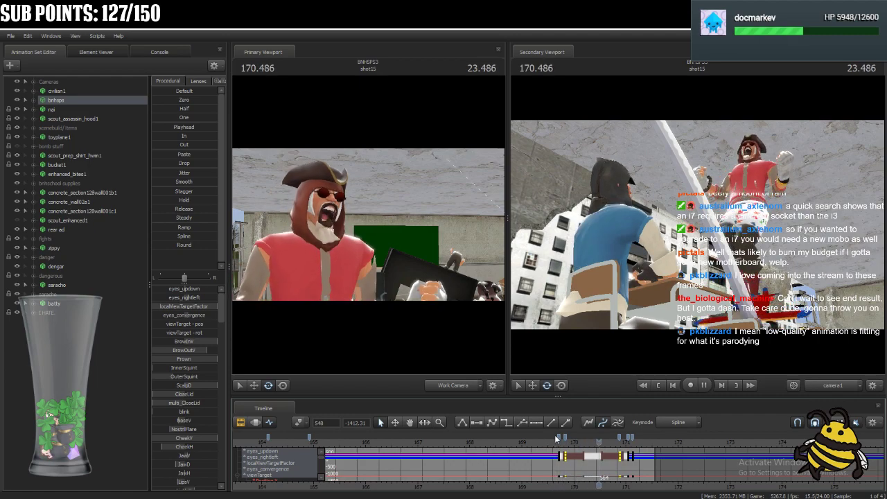
key("space")
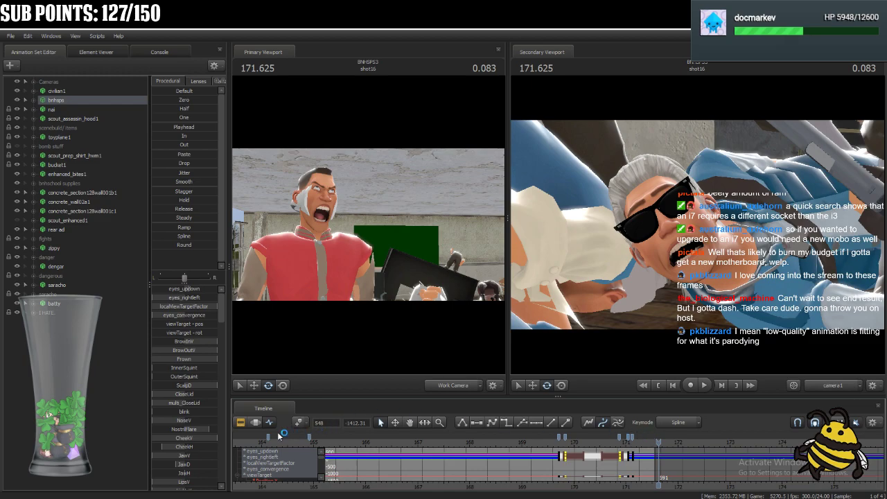
Check the shot16 and shot17 clips in the sequence, and play back shot16 from 171.625.
left_click(241, 422)
left_click(696, 472)
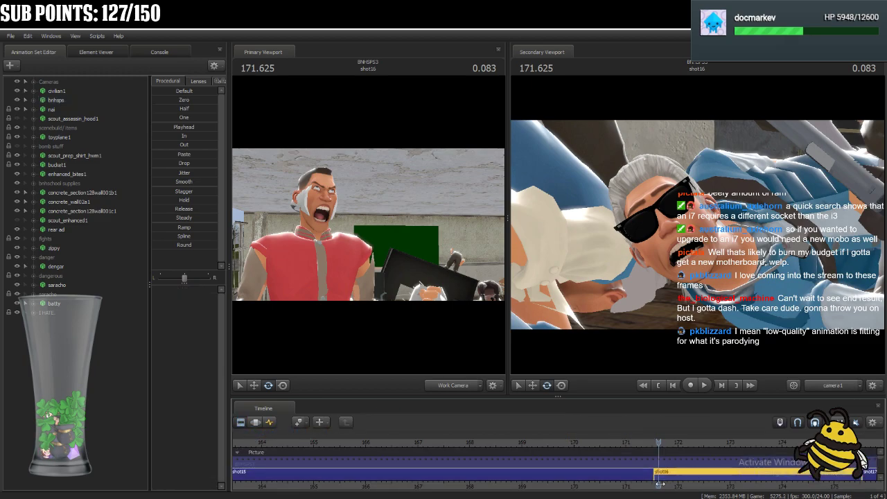
scroll(695, 477, "down", 4)
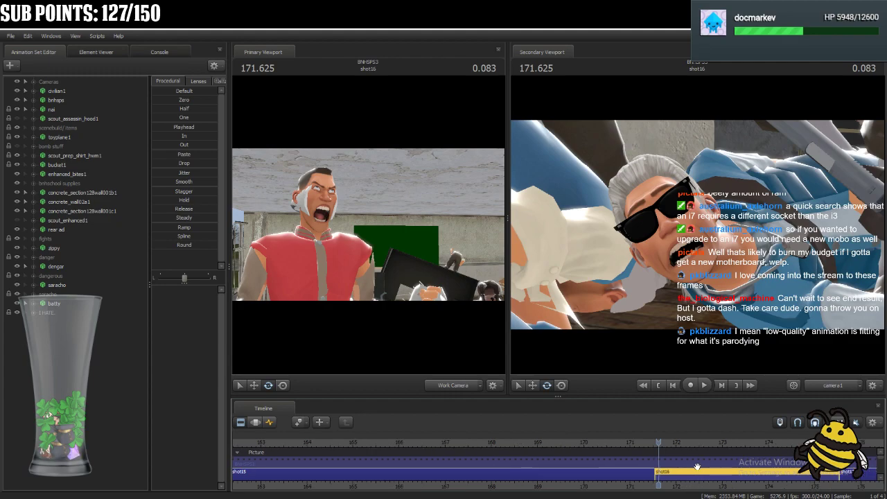
middle_click_drag(664, 484, 533, 460)
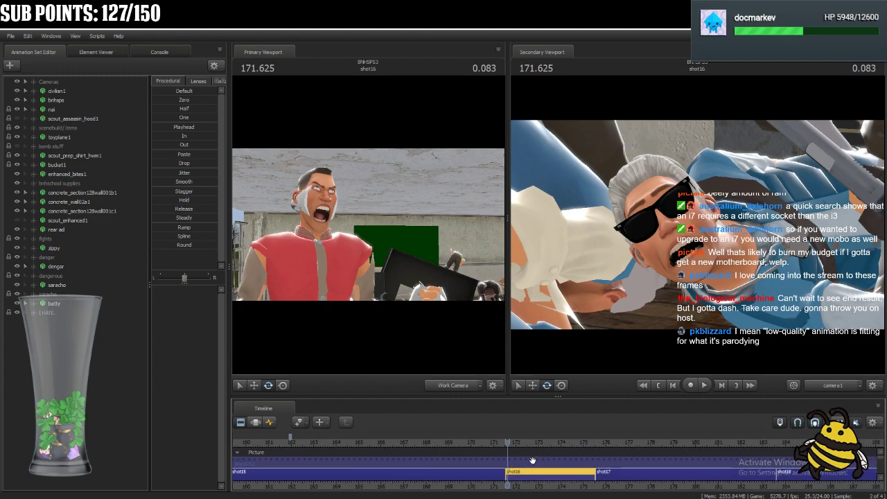
left_click(690, 477)
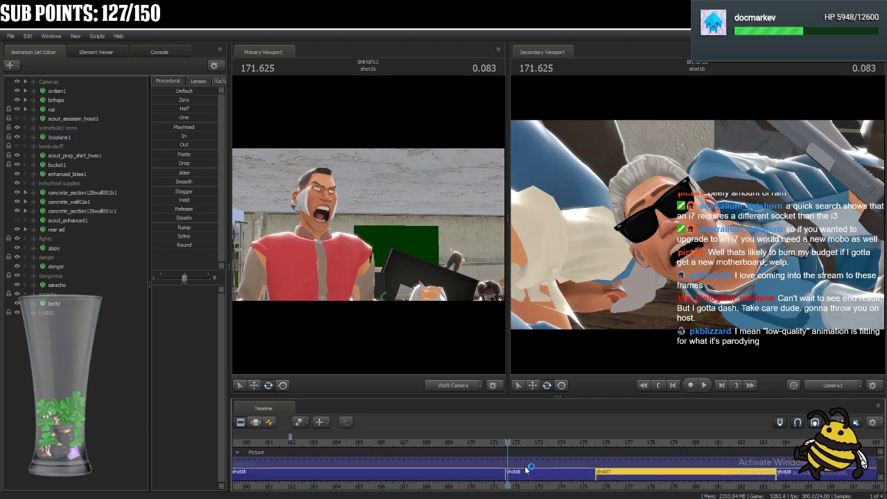
left_click(270, 422)
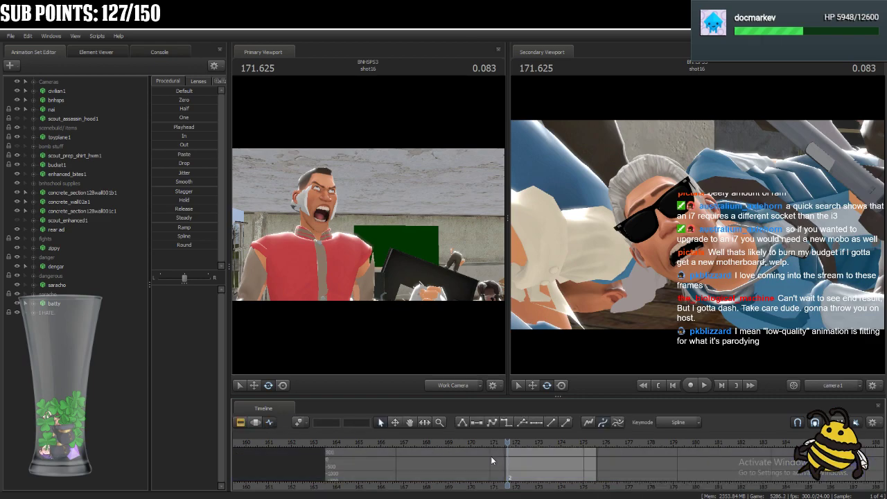
scroll(490, 456, "up", 2)
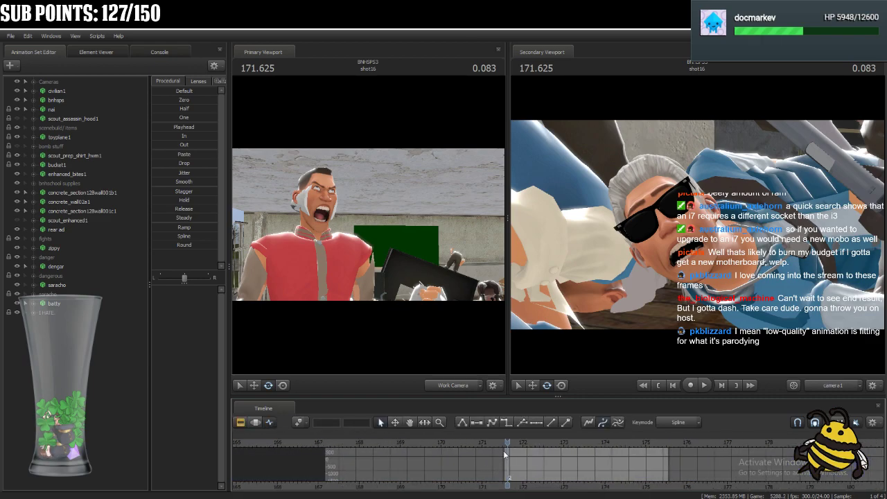
key("space")
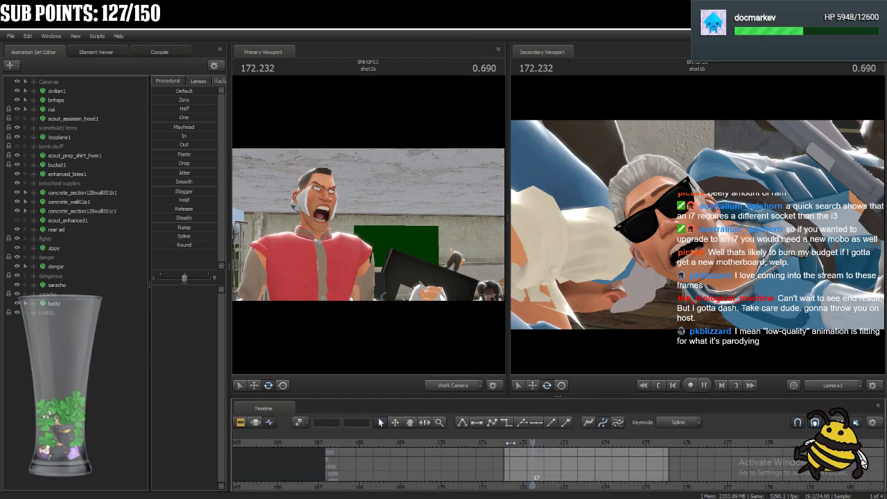
key("space")
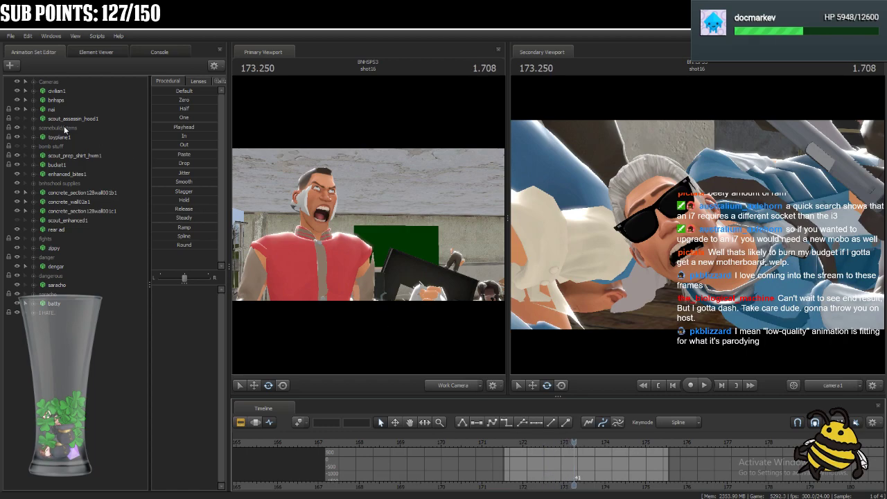
Set the key mode to Stepped for dengar, add keys at the start of shot16, and play through to 173.791.
left_click(57, 266)
left_click(679, 423)
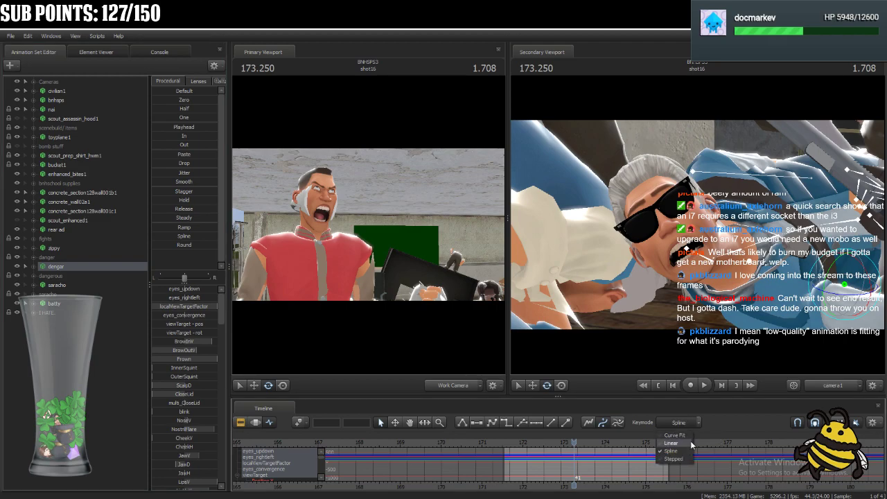
left_click(673, 459)
key("Home")
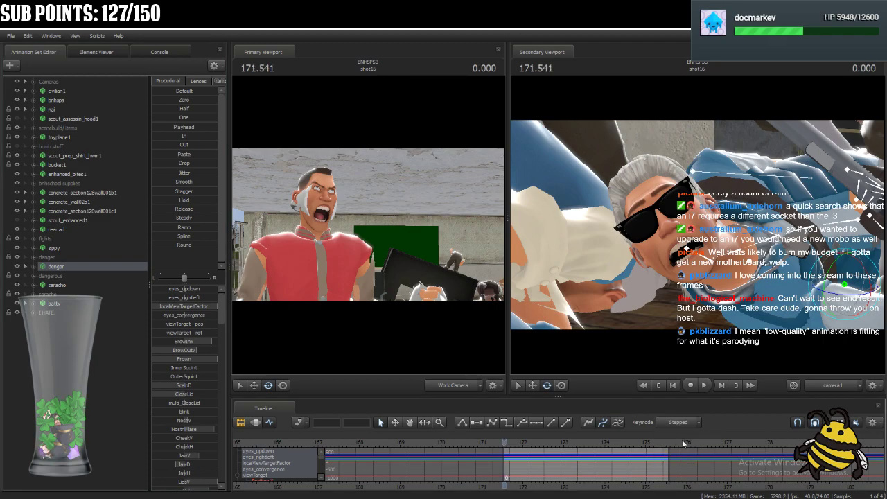
key("Right")
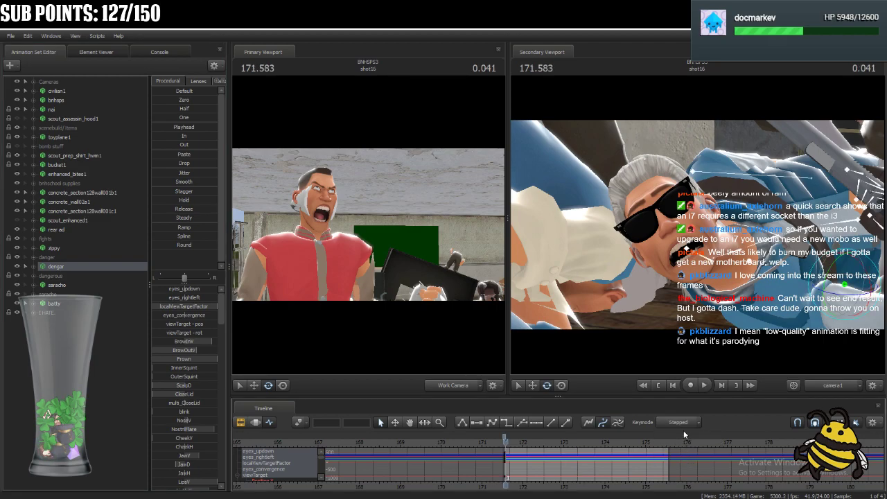
key("space")
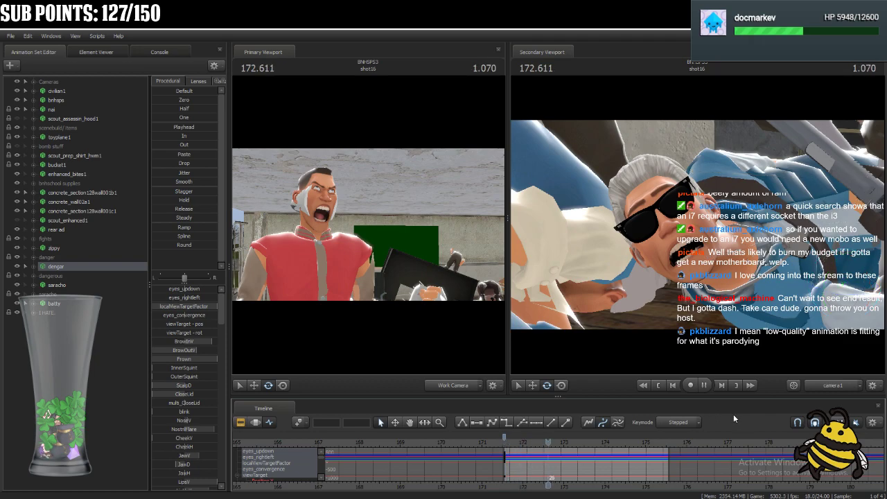
key("space")
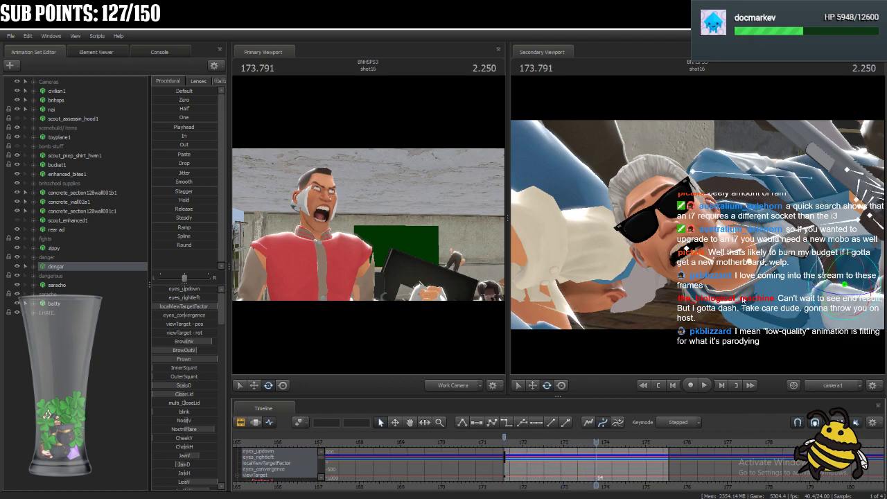
Add a key on dengar's rig_pelvis at 173.791, try rotating it and undo the rotation.
left_click(762, 237, "ctrl")
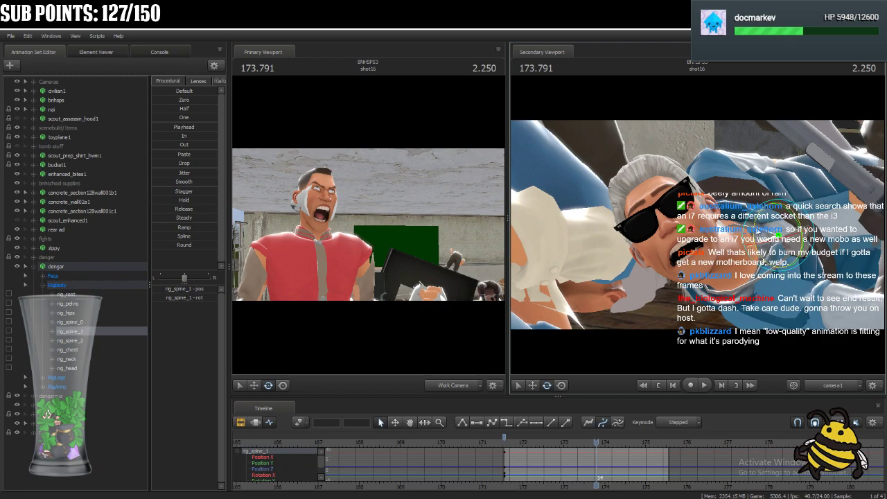
left_click(827, 216, "ctrl")
left_click_drag(826, 215, 823, 213)
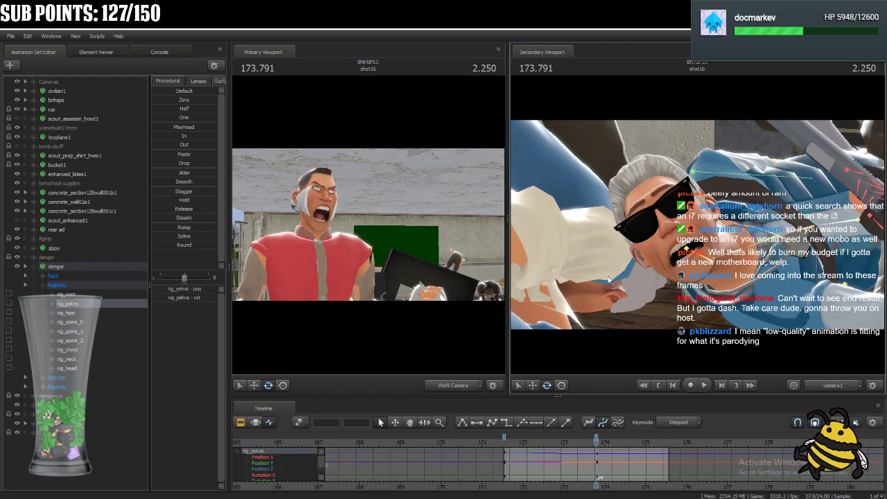
key("ctrl+z")
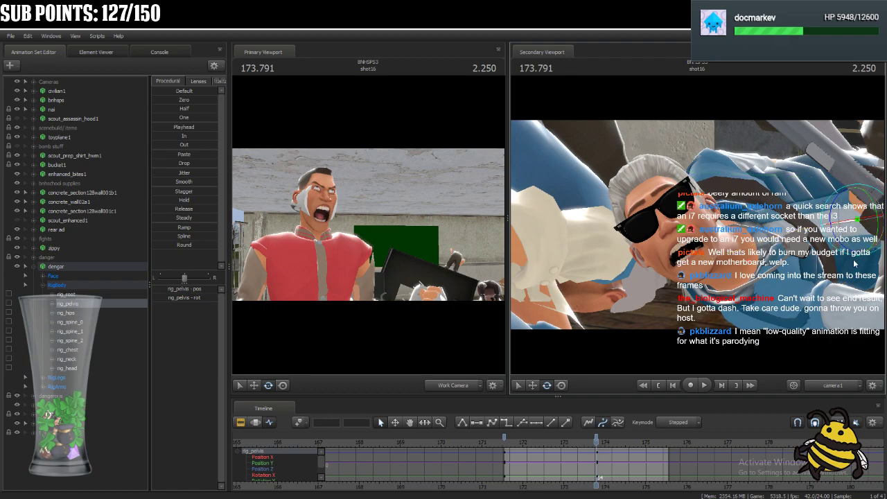
left_click_drag(845, 207, 852, 212)
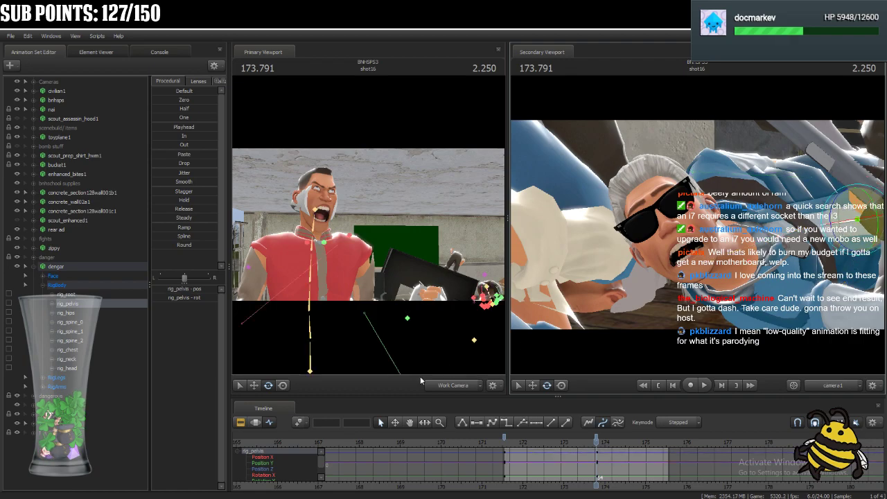
Open shot16's animation set clips and extend the rear ad, zippy and dengar clips well past the end of the shot.
left_click(239, 424)
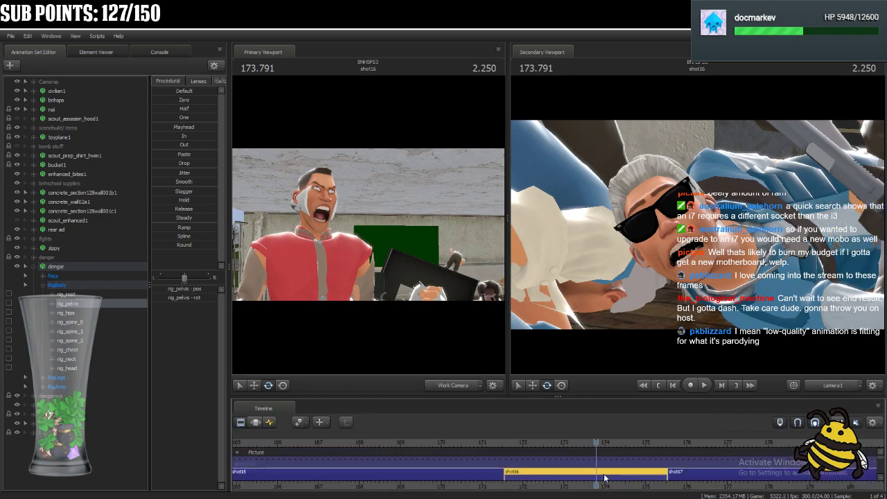
double_click(604, 475)
left_click_drag(594, 395, 601, 225)
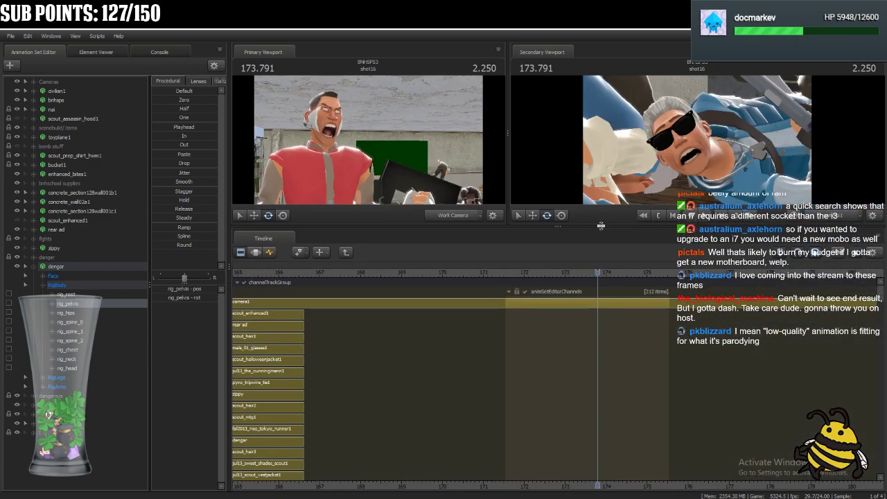
scroll(551, 344, "down", 4)
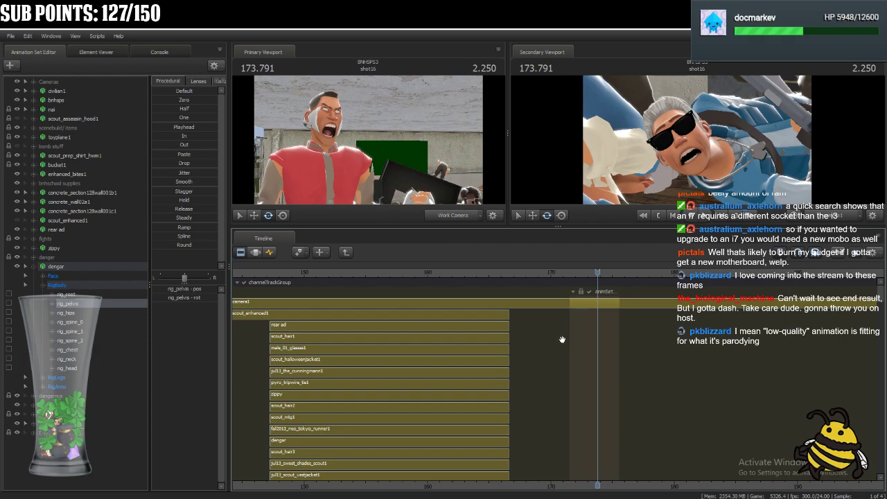
left_click_drag(507, 327, 845, 329)
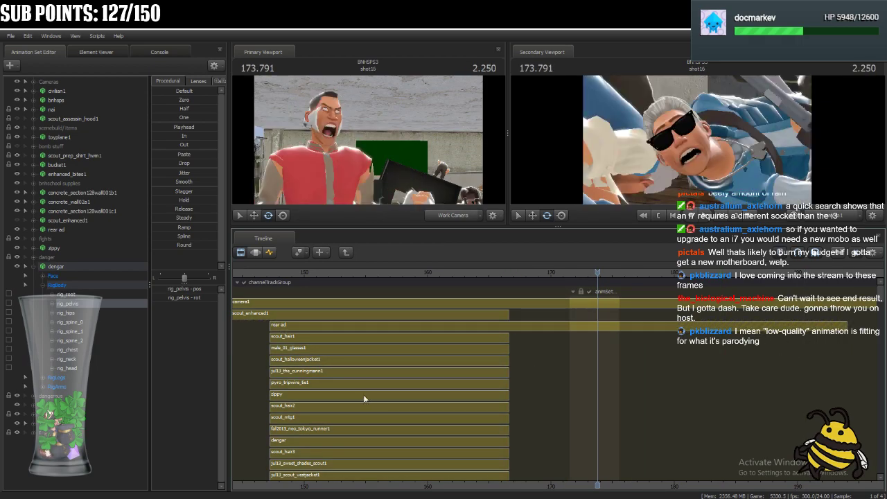
left_click_drag(504, 394, 877, 394)
left_click_drag(507, 442, 876, 442)
scroll(437, 457, "down", 3)
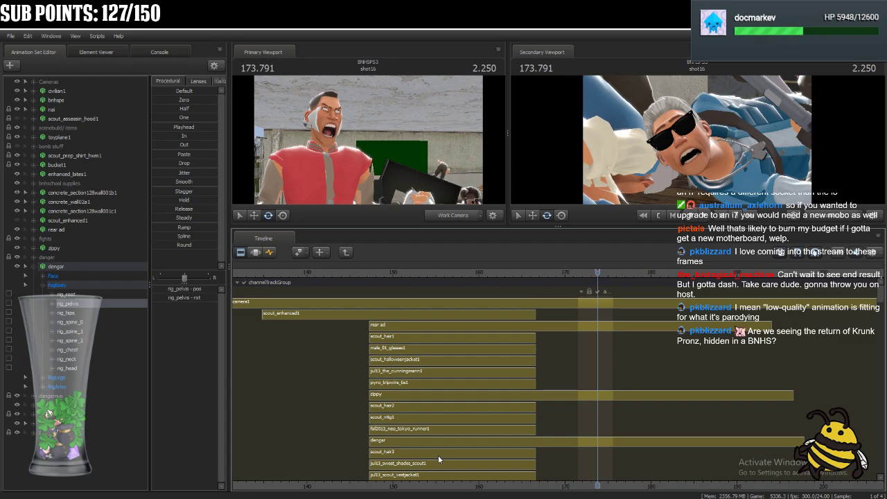
Extend the batty clip past the end of shot16 to about 185.
scroll(439, 455, "up", 4)
left_click_drag(880, 300, 884, 320)
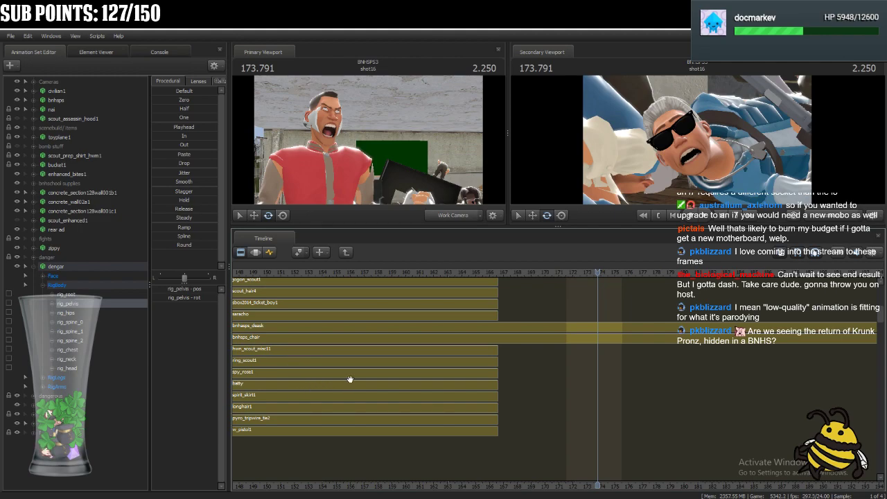
left_click_drag(497, 384, 753, 383)
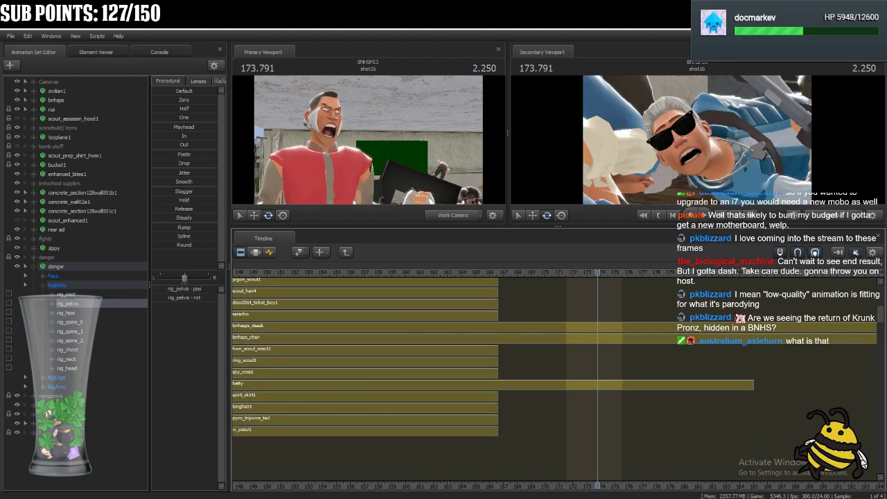
left_click_drag(883, 321, 868, 310)
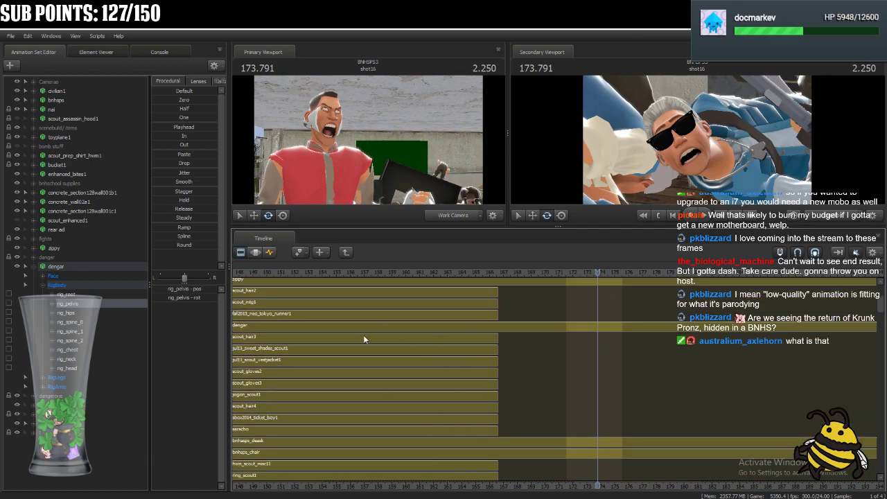
Return to editing dengar's rig_pelvis curves and rotate the pelvis into a new pose at 173.791.
left_click(271, 254)
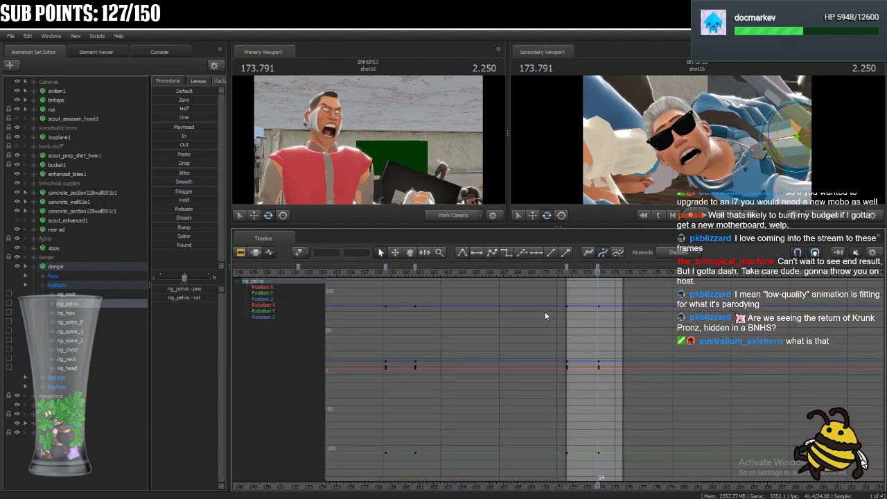
left_click_drag(775, 120, 774, 154)
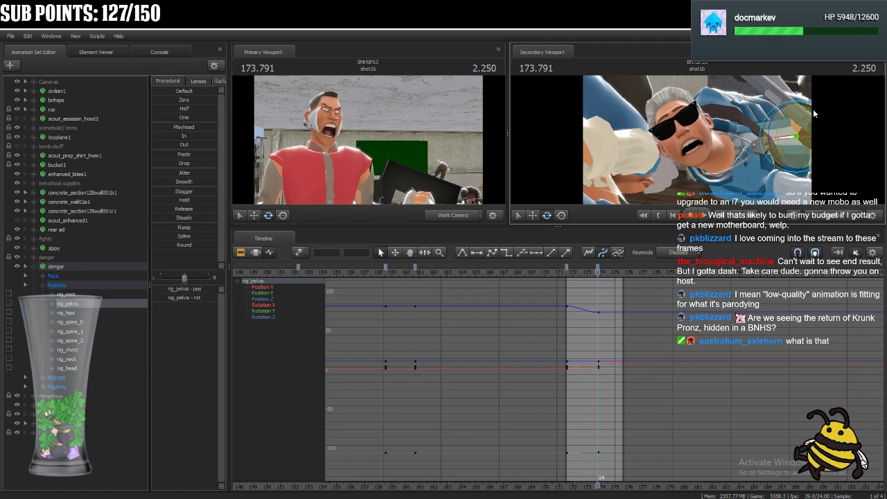
left_click_drag(813, 112, 769, 129)
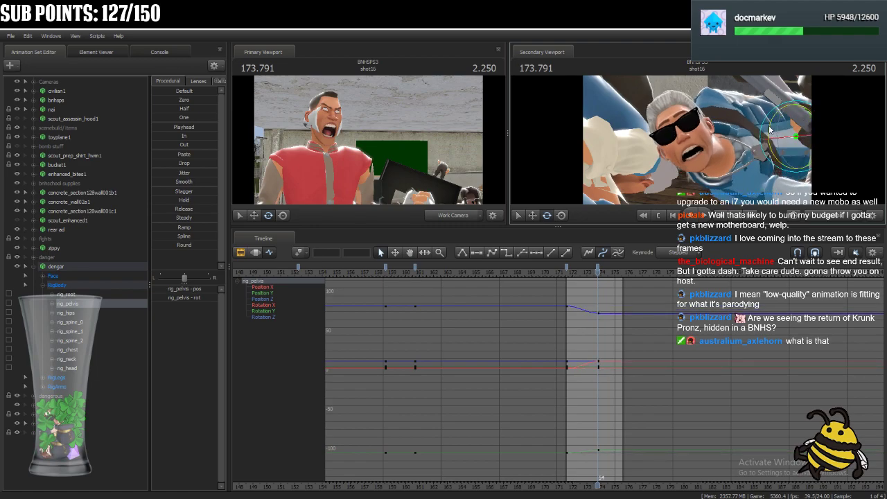
Rotate dengar's rig_spine_0, rig_spine_1 and rig_spine_2 in turn to bend the torso into a new pose at 173.791.
left_click(773, 147)
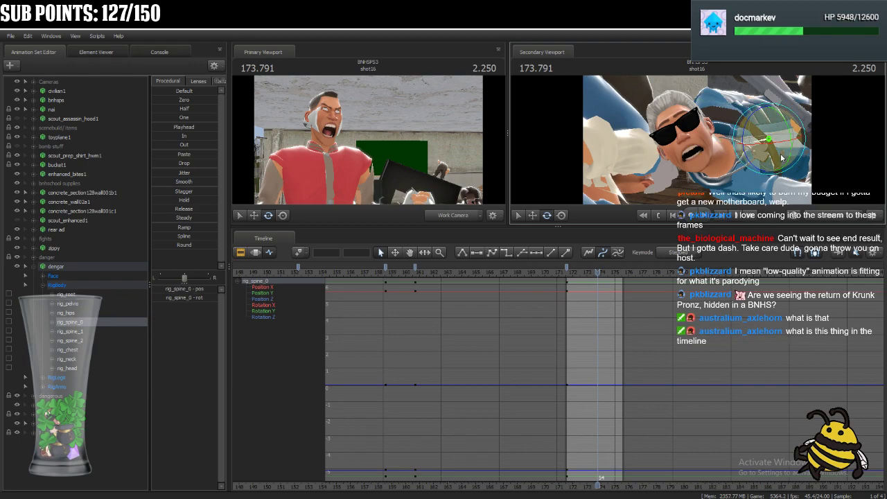
left_click_drag(749, 133, 765, 168)
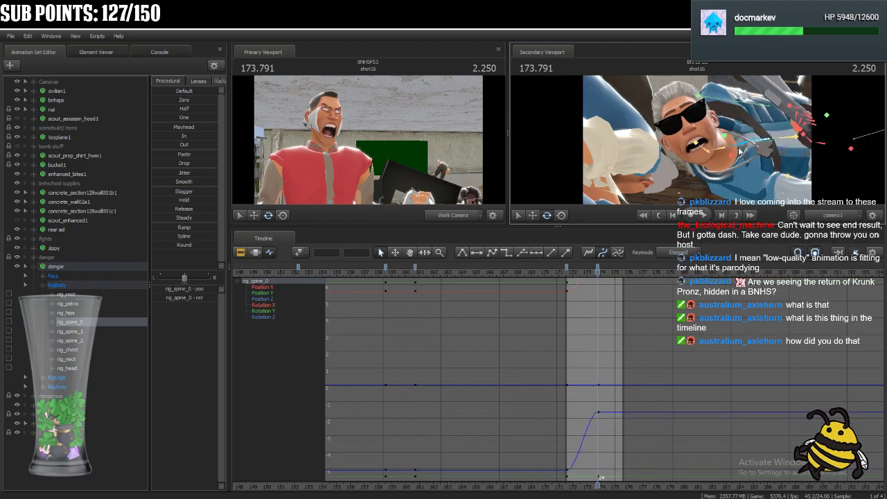
left_click(739, 147, "ctrl")
left_click_drag(742, 122, 746, 169)
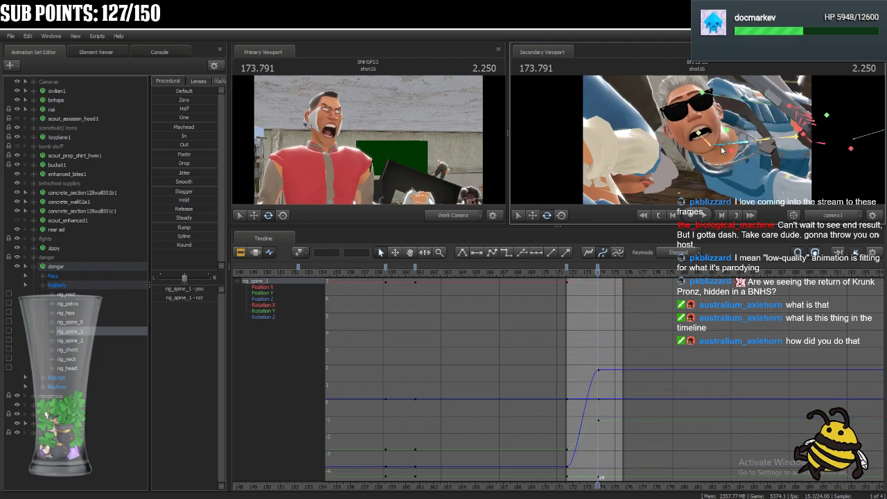
left_click(722, 147, "ctrl")
left_click_drag(720, 123, 730, 128)
left_click_drag(740, 161, 732, 169)
Rotate dengar's rig_neck and rig_head to turn the head more upright at 173.791.
key("ctrl")
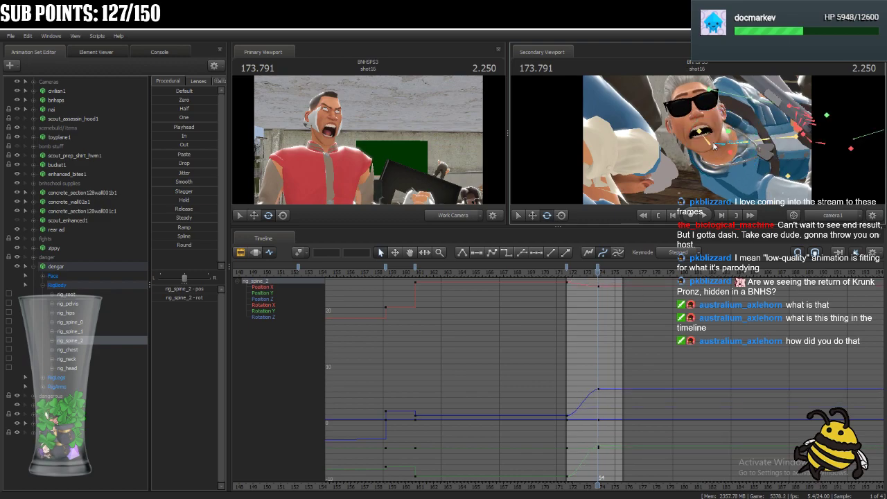
left_click(706, 143, "ctrl")
left_click_drag(696, 130, 728, 132)
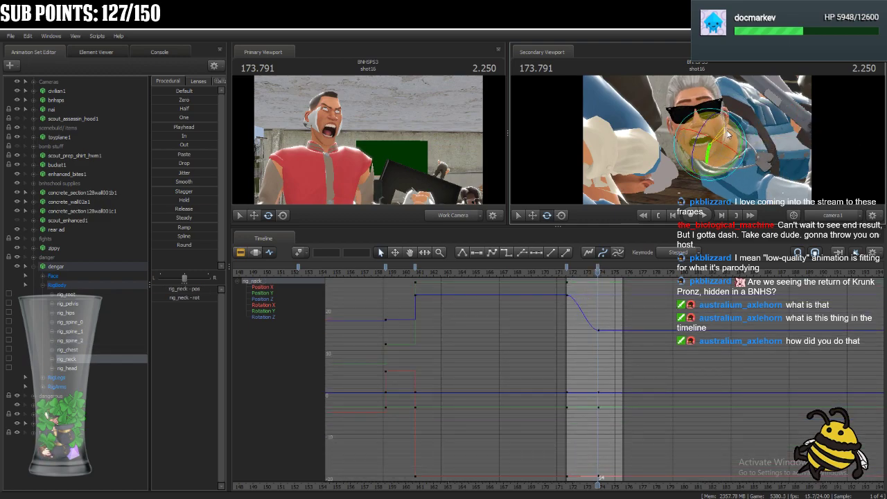
left_click_drag(719, 163, 688, 151)
left_click(695, 158, "ctrl")
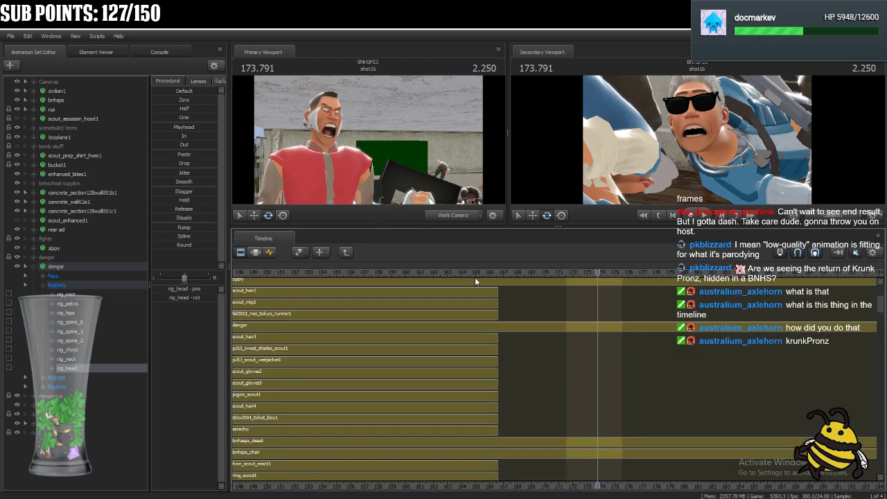
Reopen shot16's animation set clips from the film track and examine how far each clip extends around the shot.
scroll(717, 331, "down", 3)
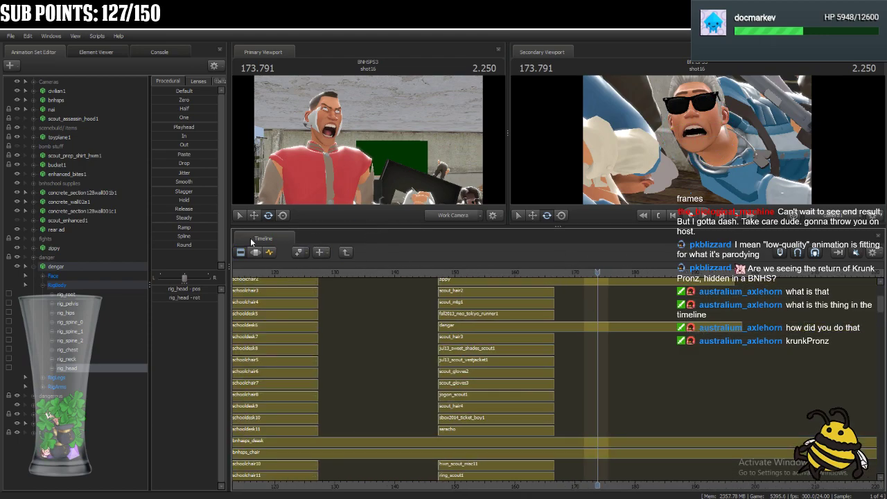
left_click(348, 252)
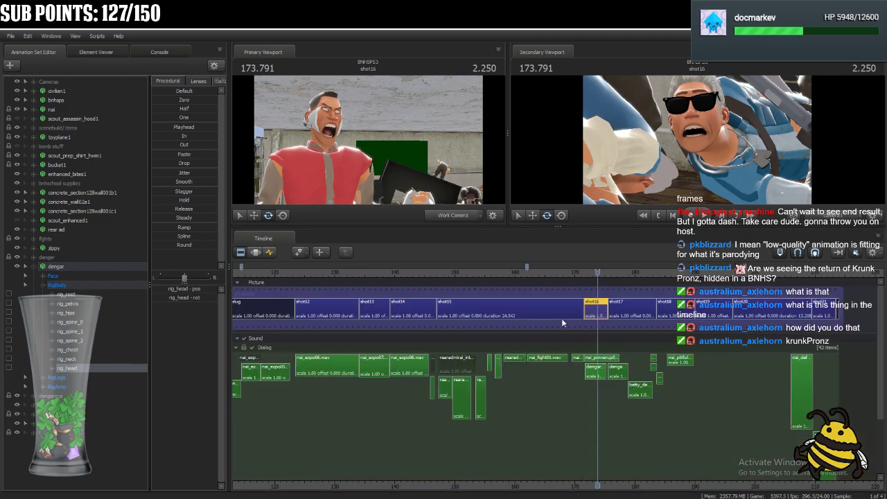
double_click(602, 308)
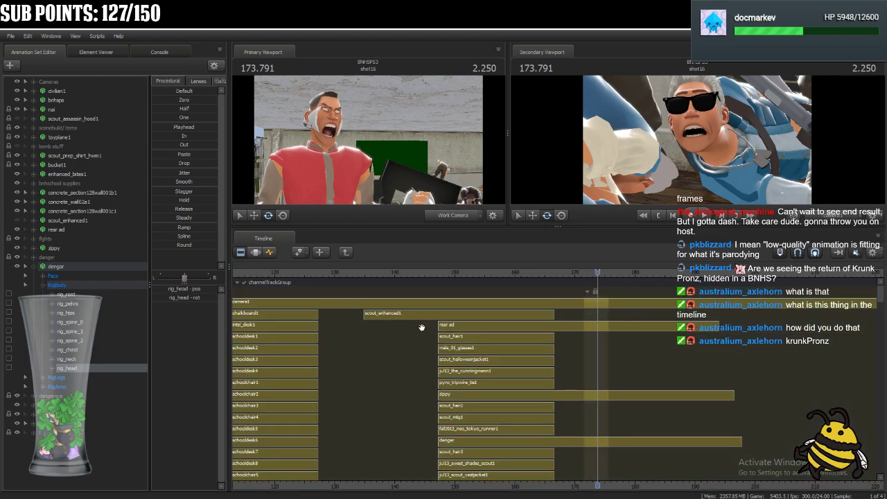
scroll(570, 338, "down", 5)
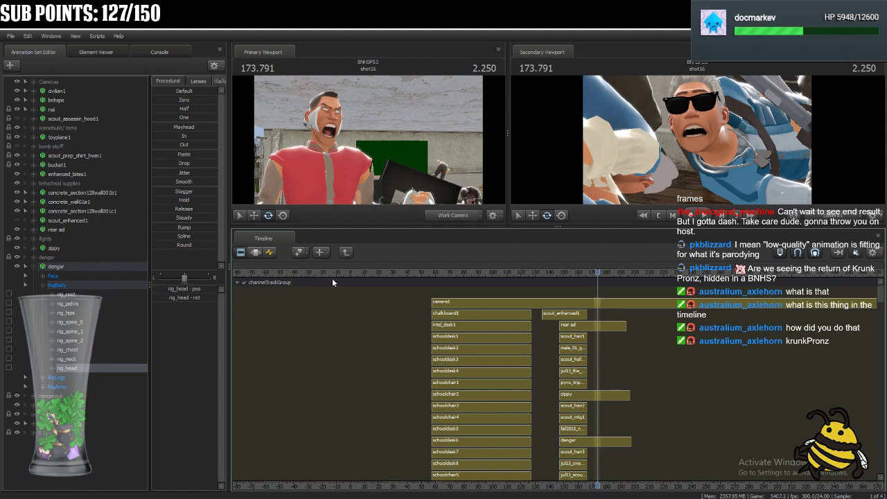
left_click(237, 283)
left_click(238, 283)
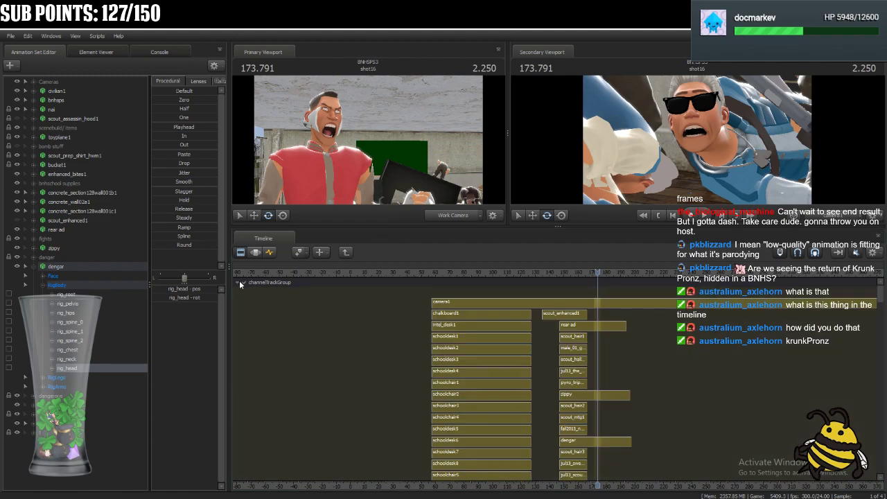
scroll(625, 333, "up", 5)
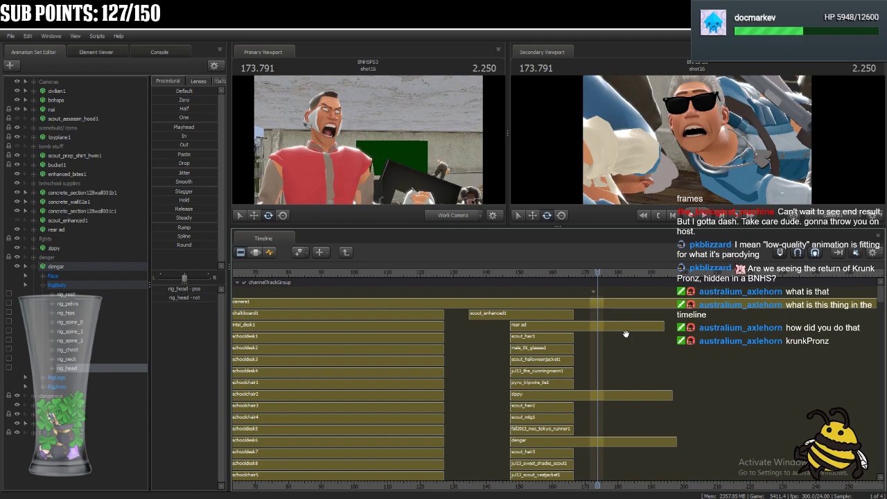
left_click_drag(879, 298, 845, 279)
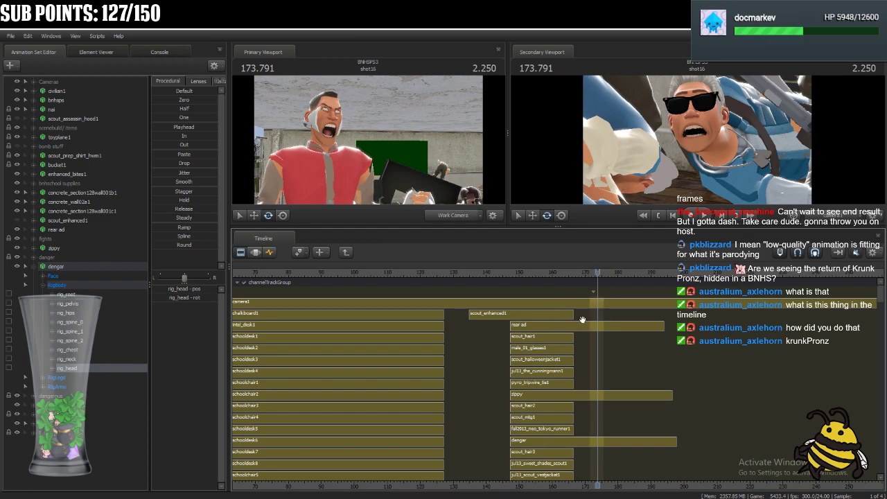
Shorten the scout_enhanced1 clip to about 155 and the zippy clip to about 170, with the playhead at 173.291.
left_click_drag(571, 314, 531, 314)
left_click_drag(594, 272, 597, 327)
left_click(255, 254)
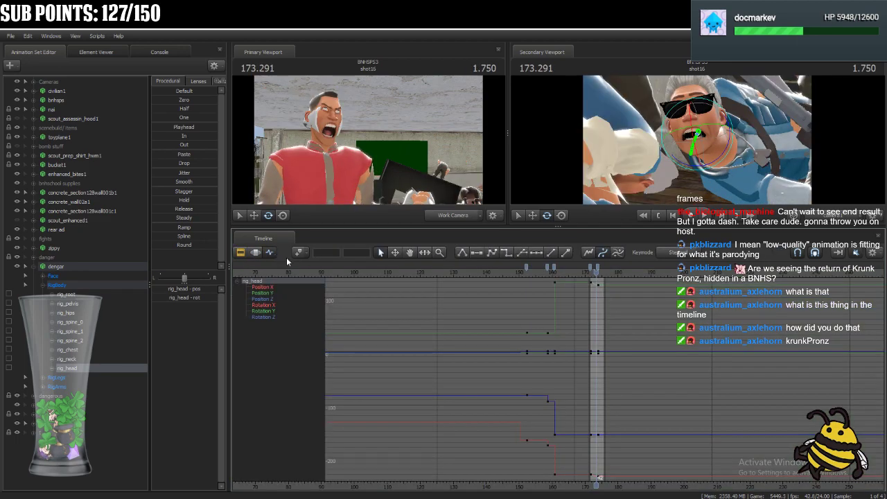
left_click(243, 253)
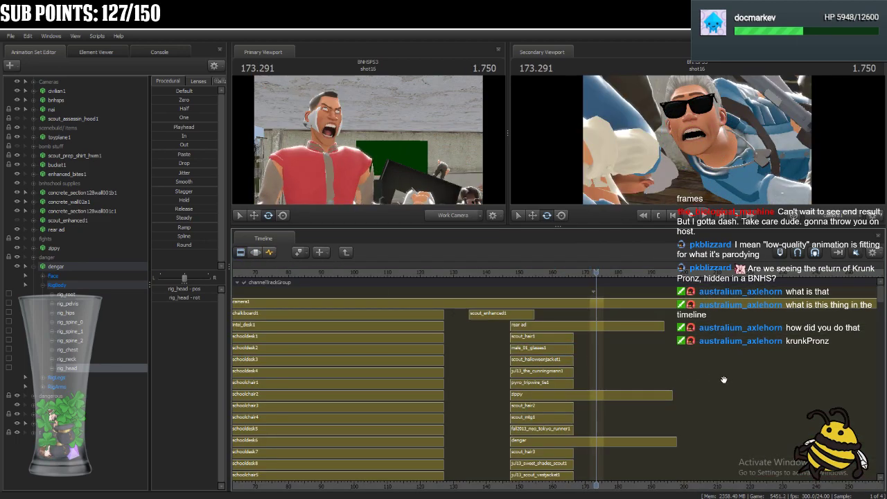
left_click_drag(670, 396, 583, 396)
left_click(273, 253)
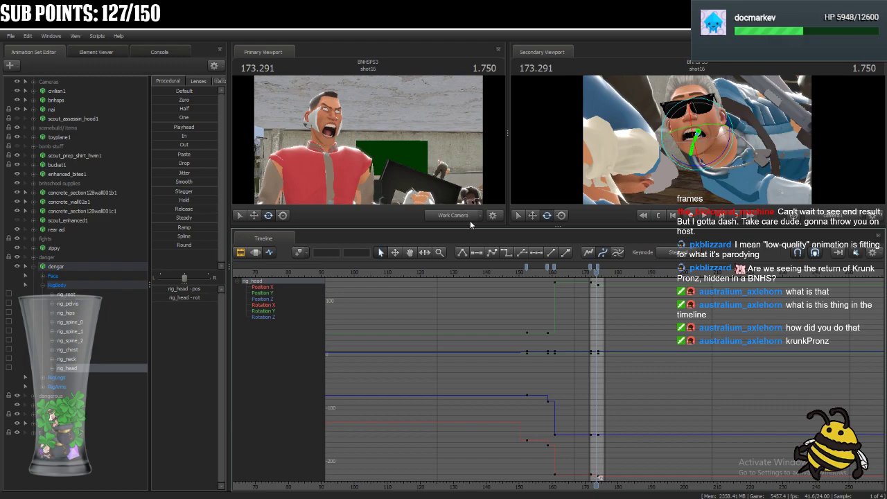
Frame zippy in the enlarged primary viewport and try rotating his rig_neck at 173.291 in the Motion Editor.
left_click_drag(473, 227, 473, 380)
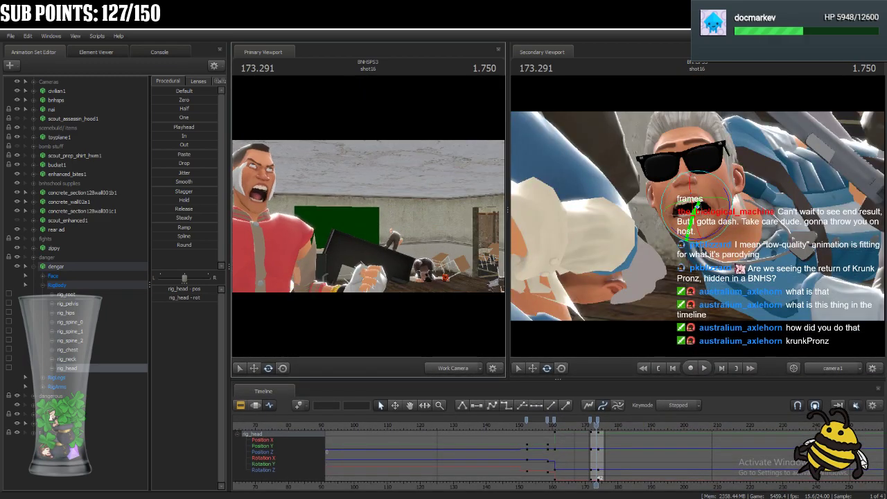
key("w")
left_click_drag(373, 244, 369, 216)
left_click(255, 407)
key("w")
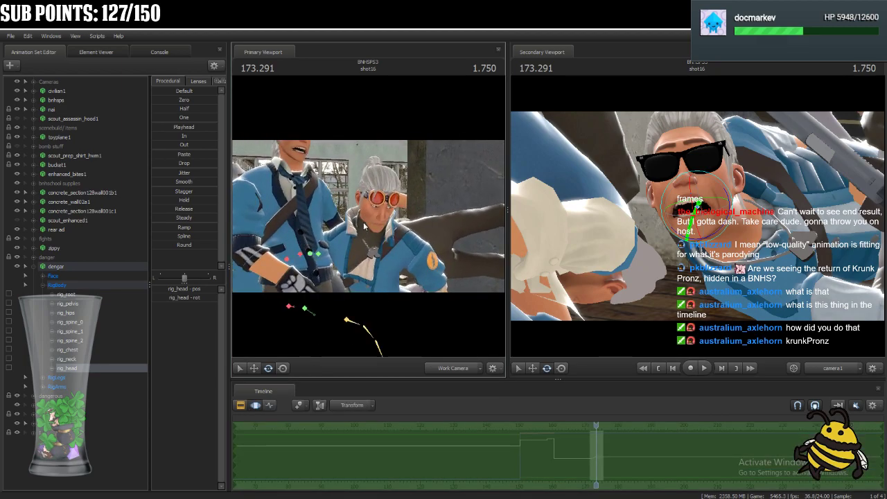
key("ctrl")
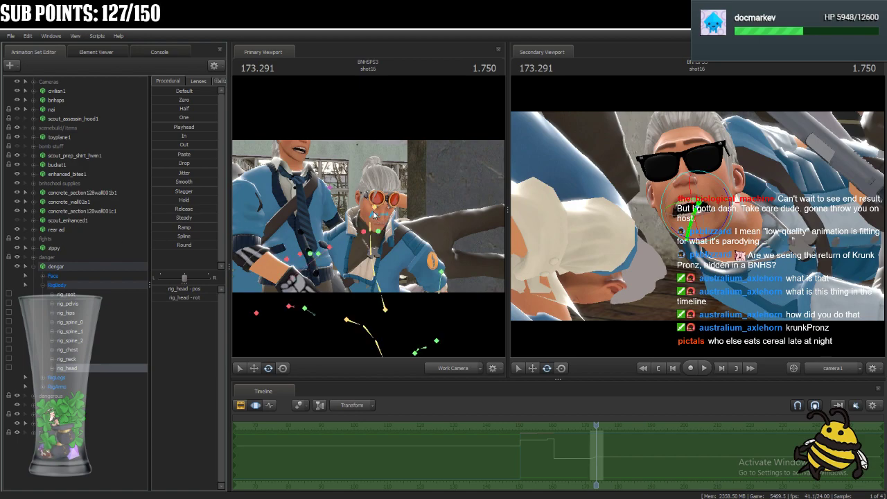
left_click(373, 215, "ctrl")
mouse_move(388, 216)
left_mouse_down()
mouse_move(380, 212)
mouse_move(404, 220)
mouse_move(402, 208)
left_mouse_up()
Compare the end of zippy's clip with the playhead in shot16 and examine the curves of his rig_neck.
left_click(243, 406)
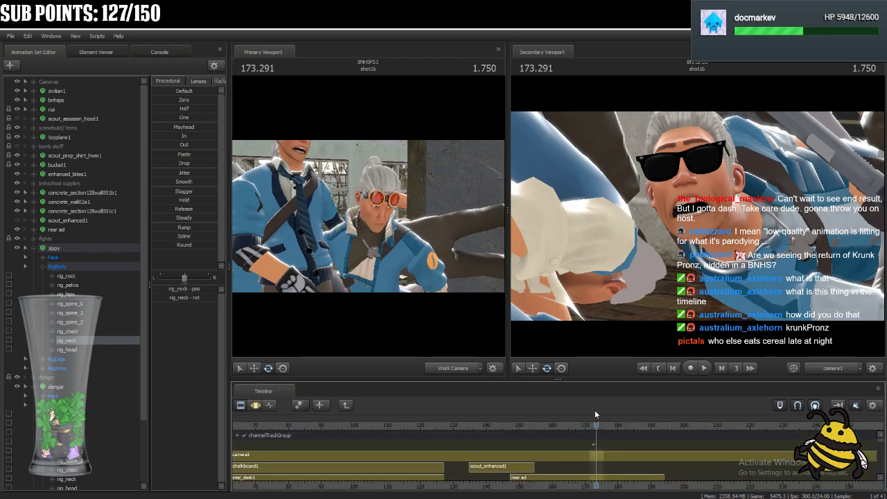
left_click_drag(582, 379, 597, 187)
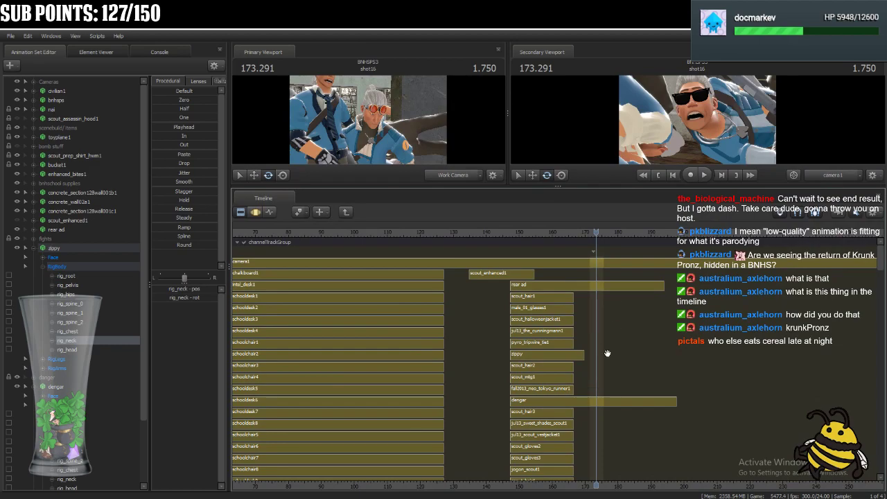
scroll(604, 355, "up", 2)
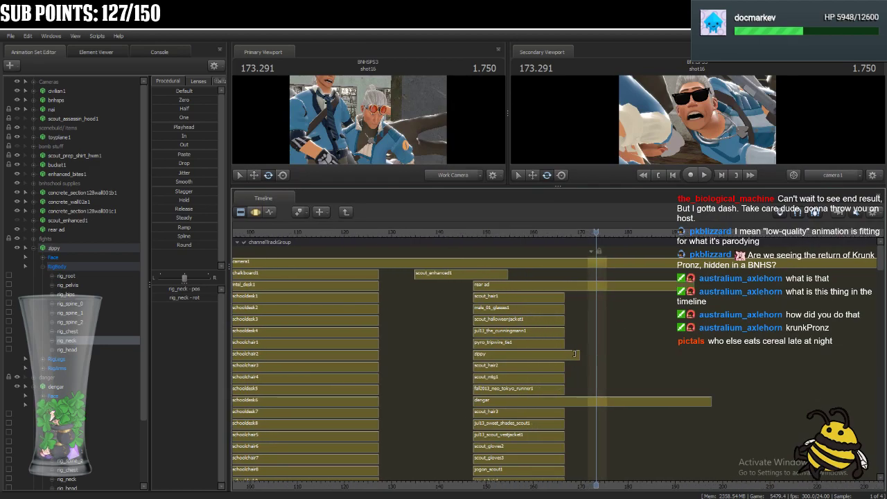
left_click(269, 212)
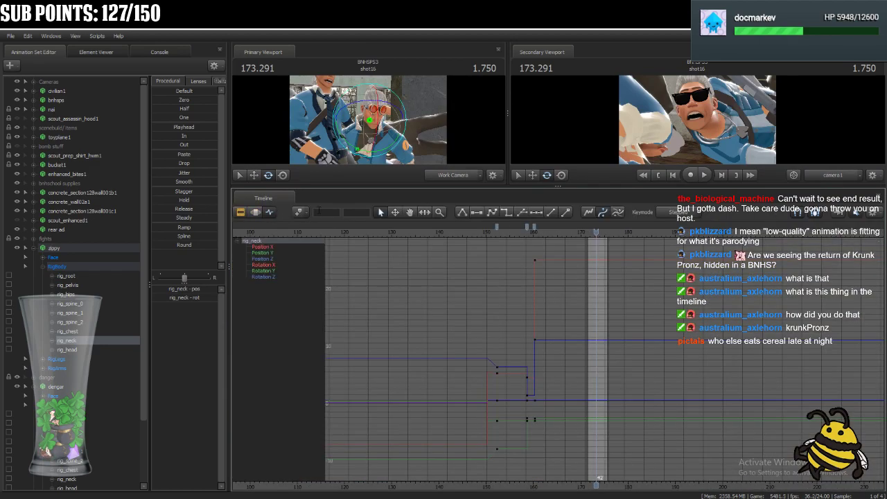
Try rotating zippy's rig_spine_1 at 173.291 in the Motion Editor and open its curves in the Graph Editor.
key("F3")
left_click_drag(385, 107, 462, 142)
left_click_drag(473, 185, 468, 343)
left_click(378, 254, "ctrl")
left_click_drag(381, 248, 402, 255)
left_click_drag(337, 232, 330, 253)
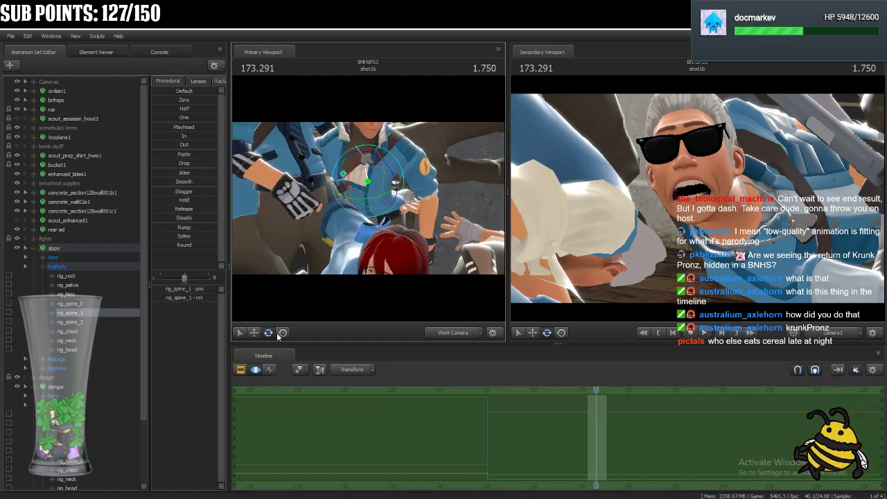
left_click(269, 369)
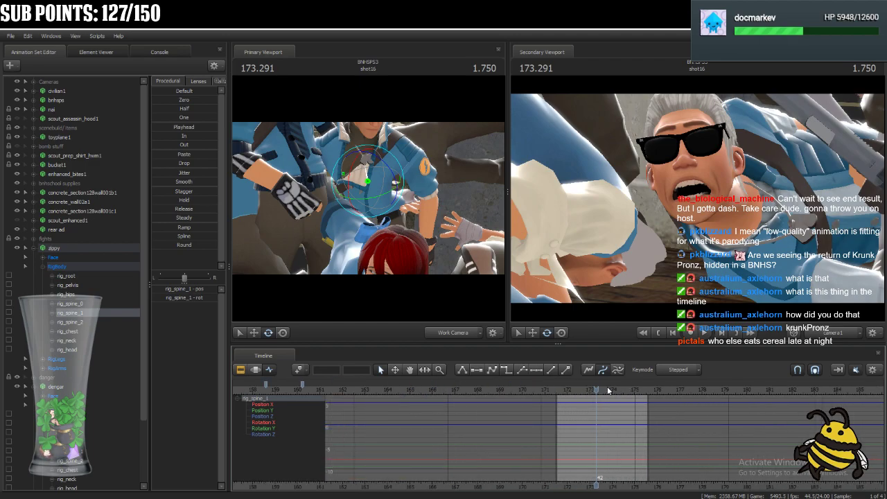
Key zippy's rig_spine_1 at shot16's start, 171.541, and rotate it into a new pose at 173.291.
key("Up")
key("j")
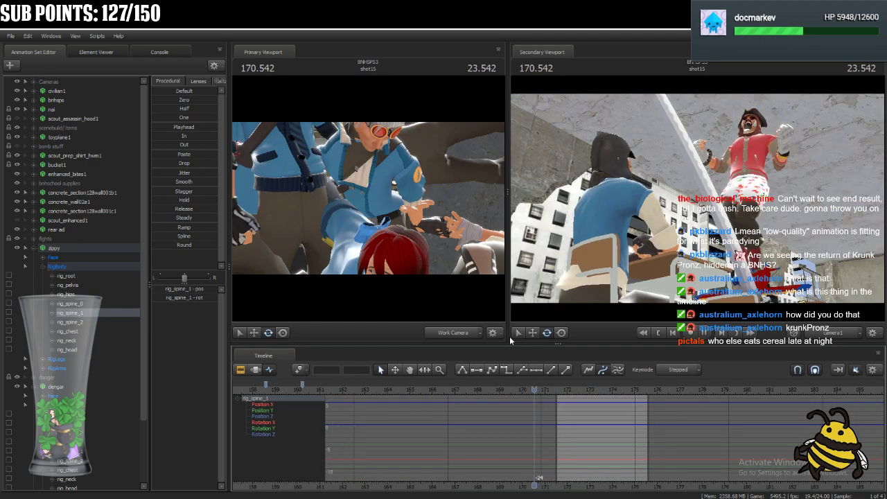
key("Up")
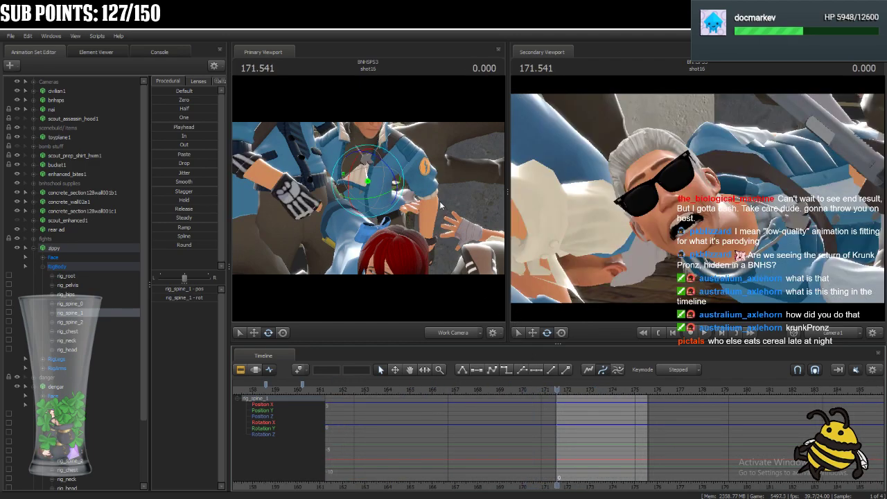
left_click_drag(557, 383, 596, 383)
left_click_drag(400, 189, 379, 181)
key("s")
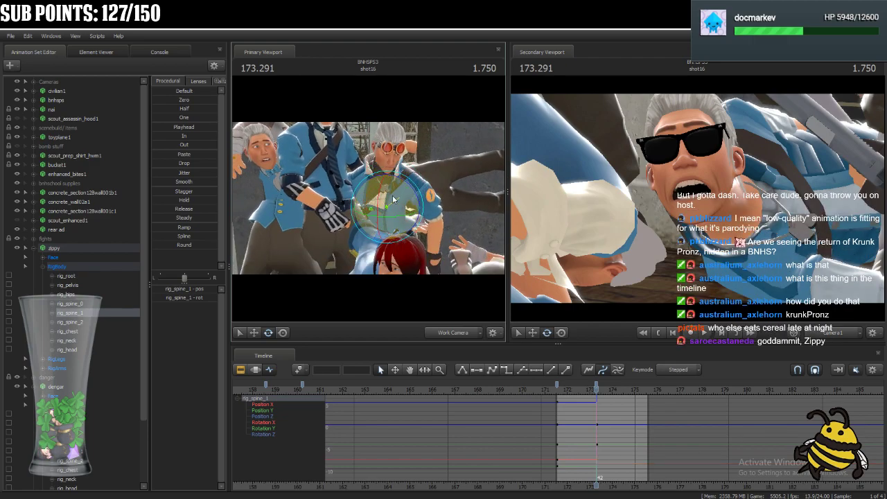
left_click_drag(390, 210, 398, 209)
Undo the last change to zippy's rig_spine_2 and add keys on it at 173.291 and 171.541.
mouse_move(596, 389)
left_mouse_down()
mouse_move(563, 389)
mouse_move(598, 390)
mouse_move(597, 400)
mouse_move(594, 389)
left_mouse_up()
scroll(600, 399, "up", 5)
scroll(600, 398, "up", 4)
left_click_drag(387, 220, 479, 333)
left_click(388, 197)
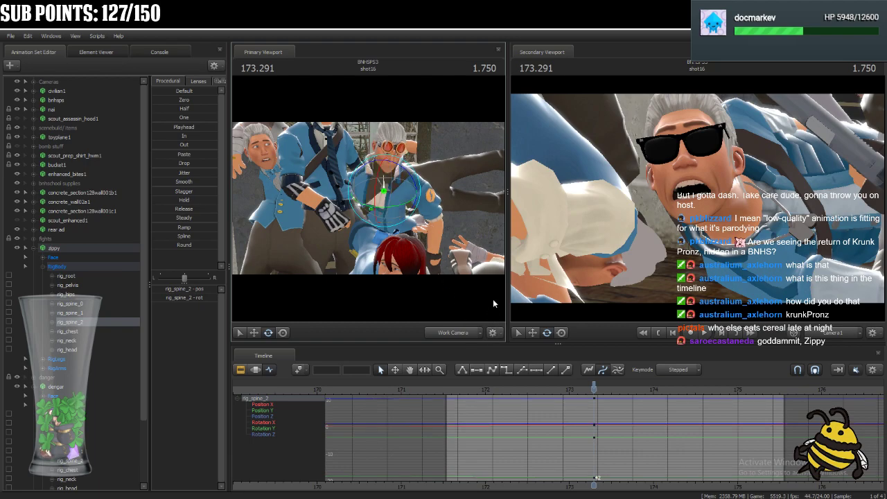
key("ctrl+z")
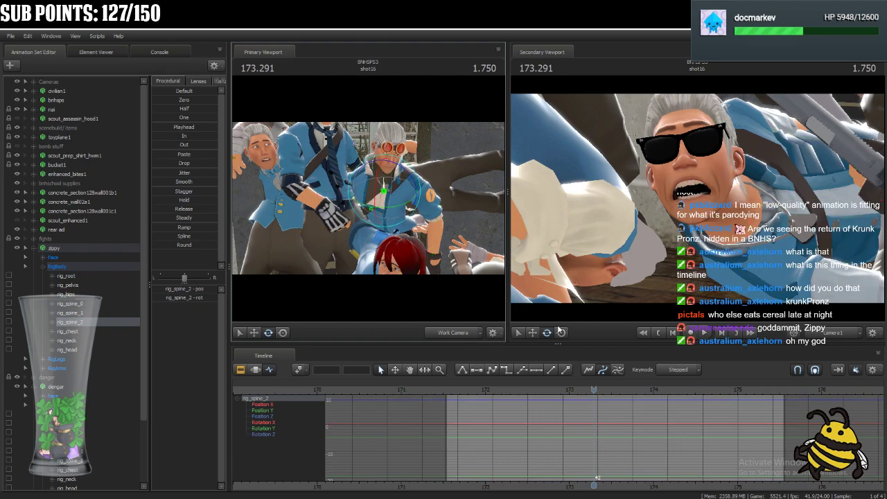
key("m")
key("Up")
key("m")
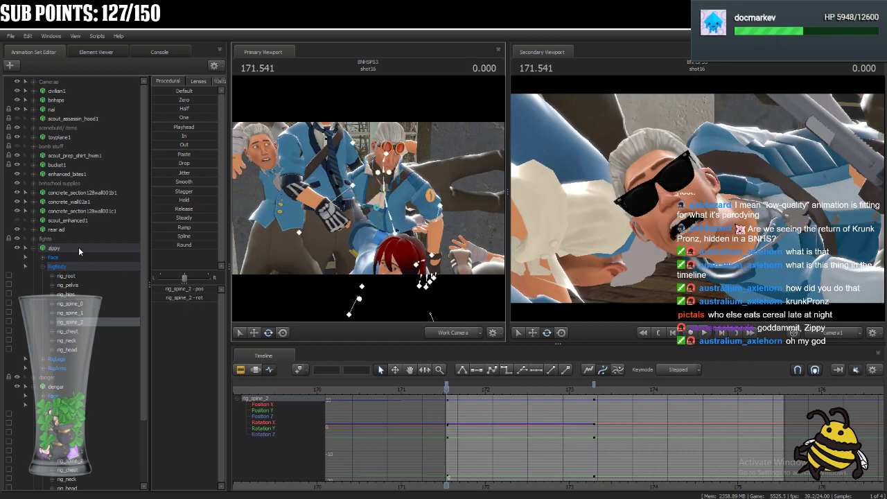
Add keys on all of zippy's controls at 171.541 and 173.291, undoing the last trial changes to his rig.
left_click(79, 250)
key("Down")
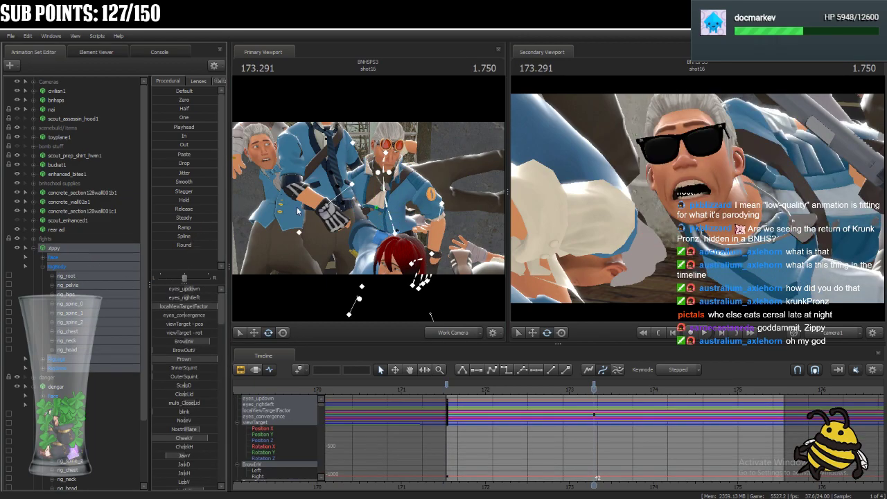
left_click(90, 313)
left_click(70, 248)
key("s")
left_click_drag(338, 235, 343, 243)
left_click_drag(288, 262, 339, 278)
key("ctrl+z")
key("ctrl+z")
key("w")
Extend zippy's animation clip in the Clip Editor past the end of shot16, to about 178.
left_click(242, 369)
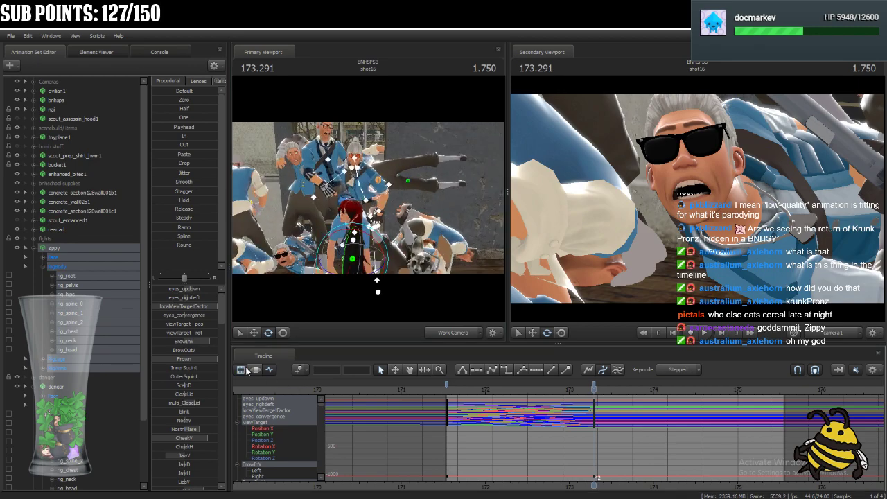
key("Up")
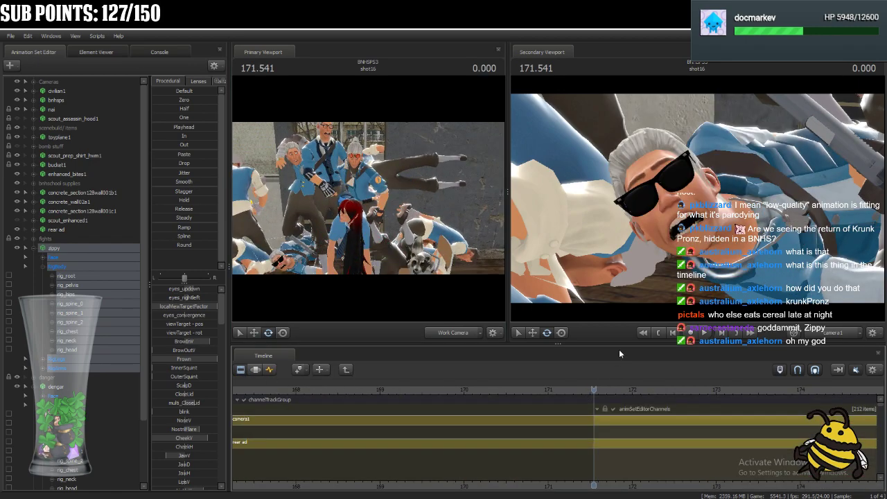
left_click_drag(622, 343, 623, 222)
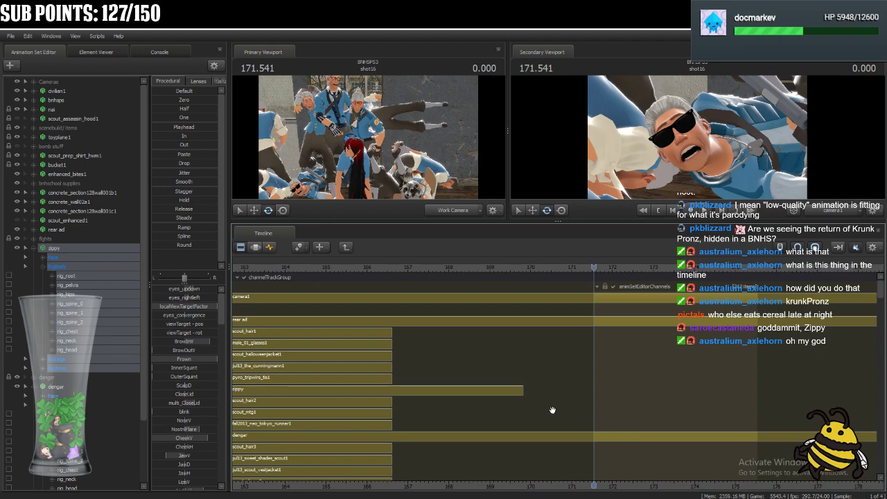
mouse_move(881, 290)
left_mouse_down()
mouse_move(881, 310)
mouse_move(882, 296)
left_mouse_up()
left_click(345, 320)
left_click_drag(550, 318, 737, 319)
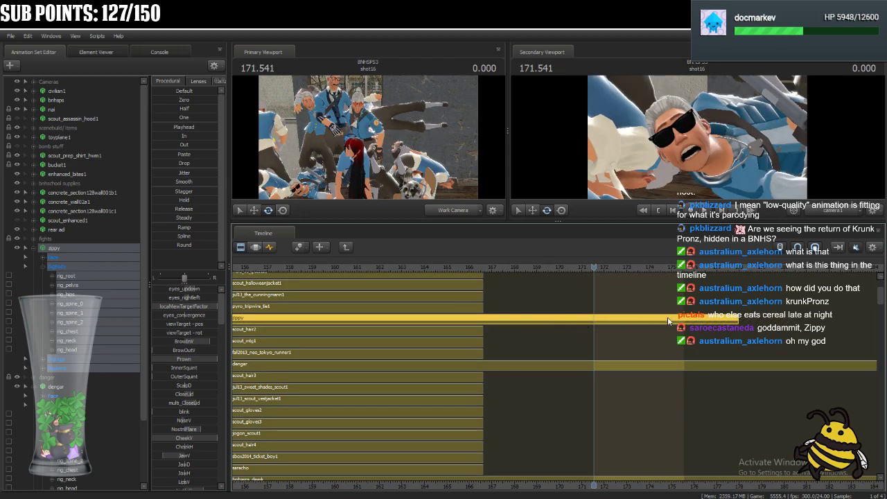
Show zippy's curves in the Graph Editor at about 173.250 and enlarge the primary viewport while shrinking the timeline.
left_click(271, 248)
left_click_drag(595, 267, 633, 292)
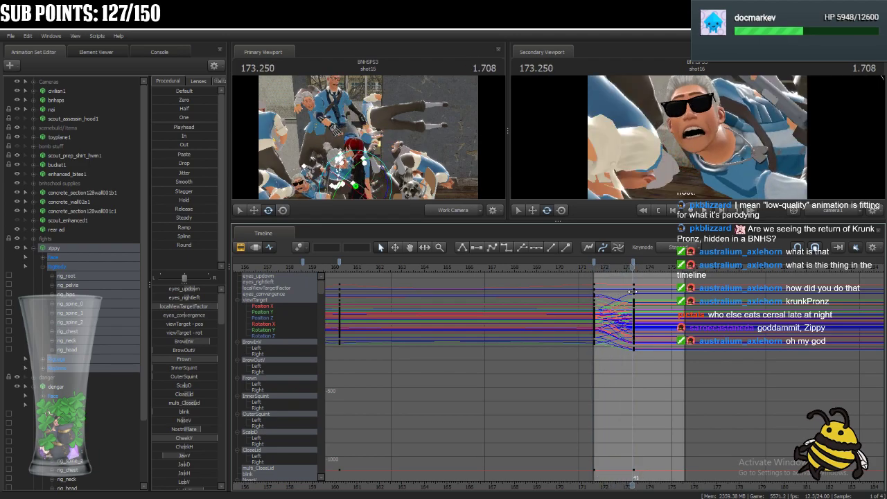
left_click_drag(561, 224, 559, 396)
left_click_drag(509, 299, 654, 298)
left_click_drag(441, 225, 491, 222)
Play and scrub zippy's motion around 173 while examining him from several work camera angles.
key("space")
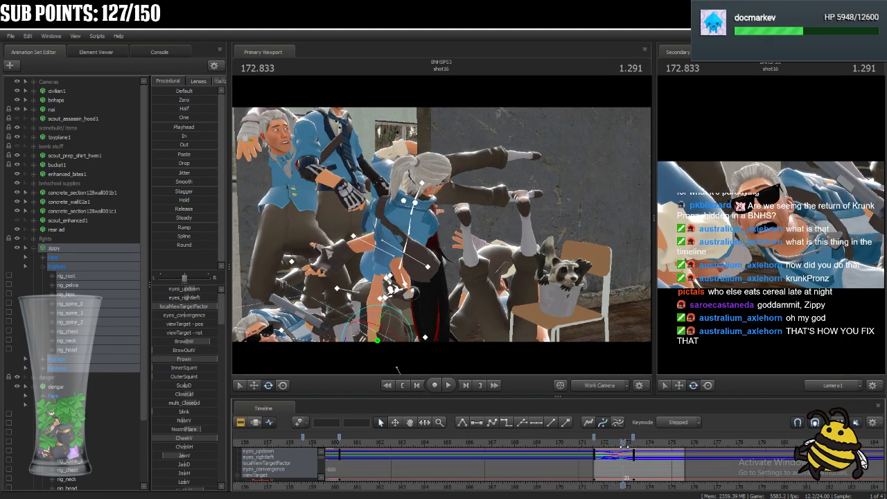
key("w")
left_click_drag(564, 257, 565, 304)
key("w")
key("s")
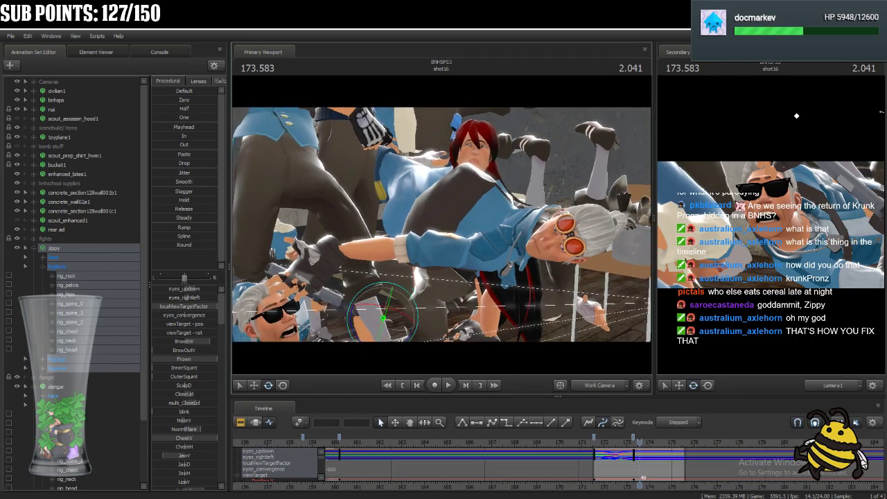
left_click_drag(442, 225, 470, 237)
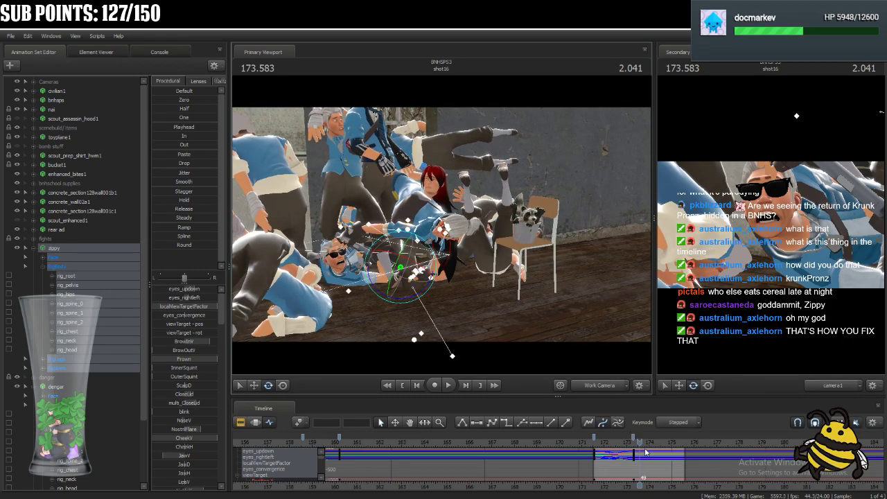
left_click_drag(645, 452, 637, 469)
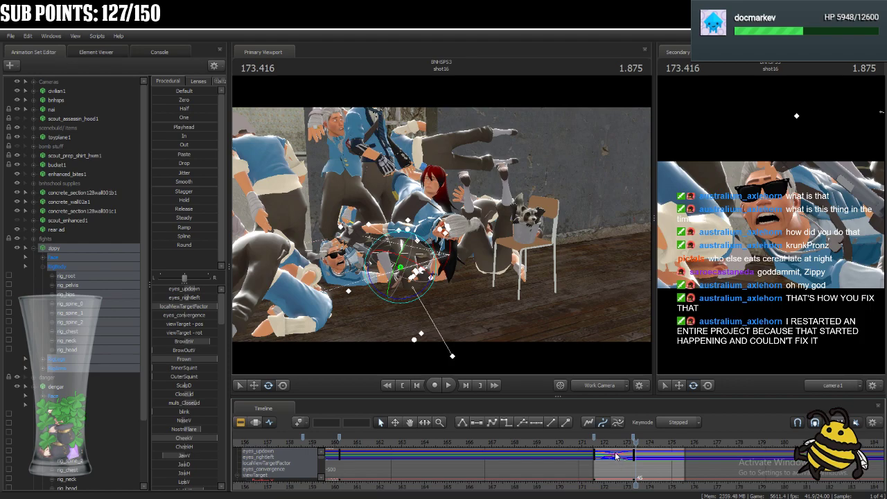
Move zippy's rig_hand_R to a new position at 173.291 and scrub back to 172.291 to check it.
left_click_drag(616, 456, 611, 456)
left_click_drag(544, 277, 442, 225)
key("w")
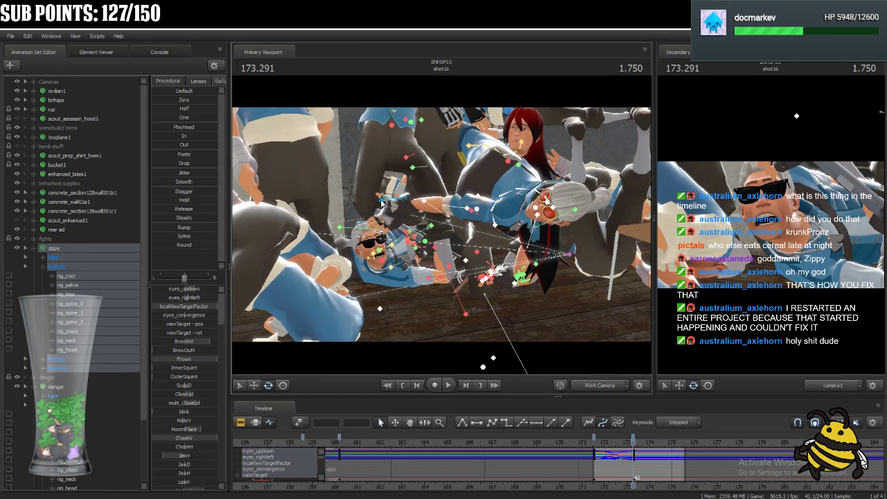
left_click(385, 203)
left_click(285, 389)
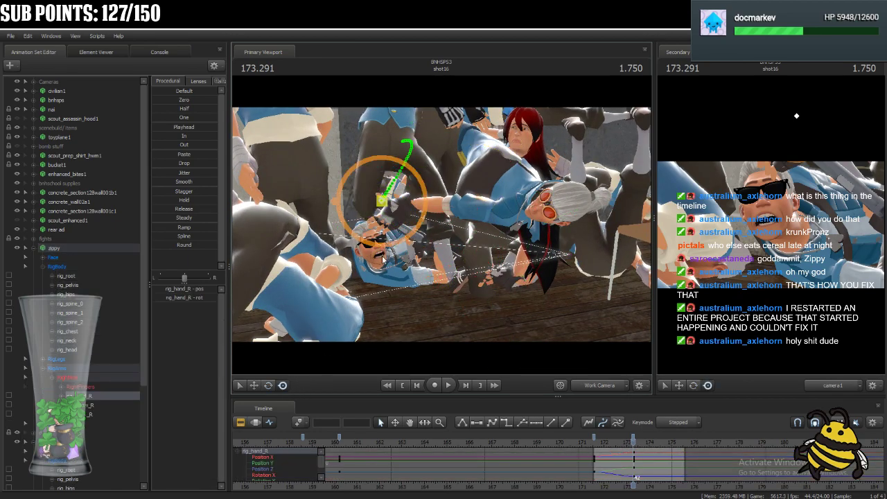
left_click_drag(375, 201, 385, 160)
left_click_drag(633, 444, 612, 460)
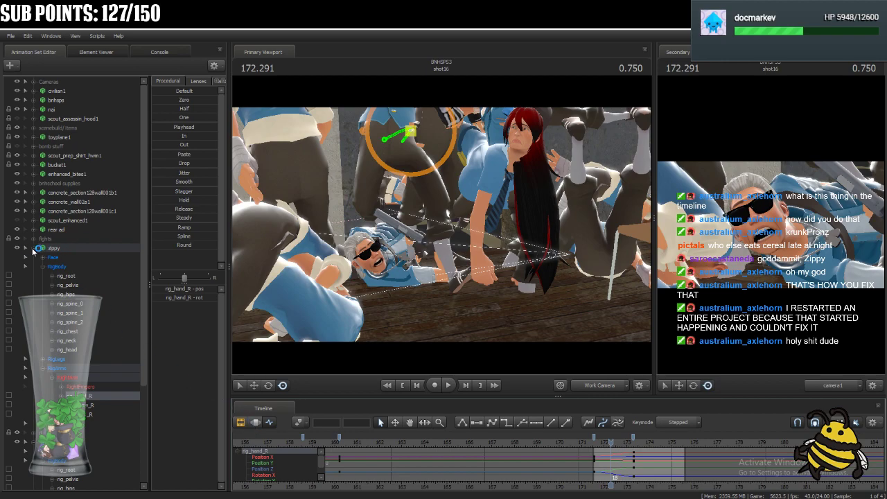
Collapse zippy's controls and take the Clip Editor from shot16's animation tracks back up to the film's shot level.
left_click(32, 247)
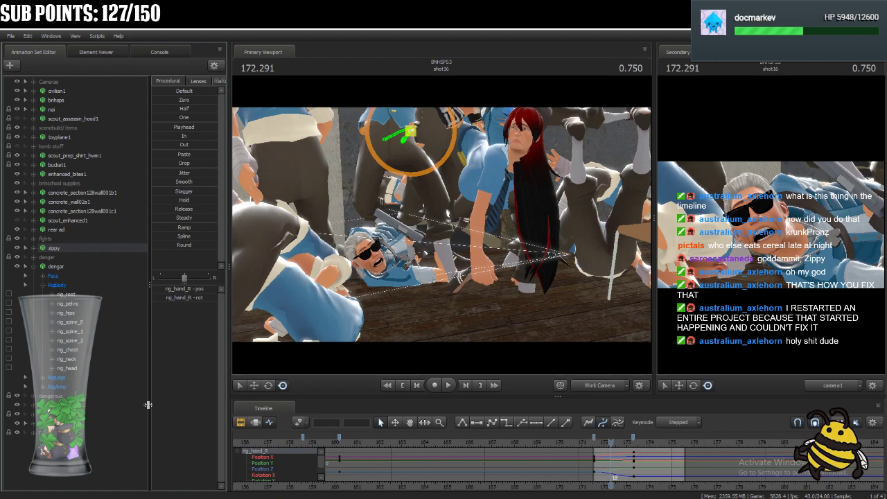
key("Up")
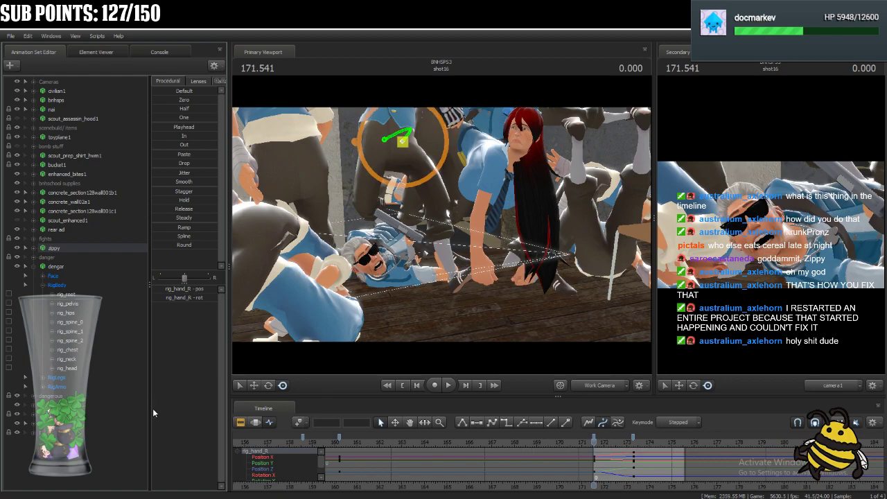
left_click(241, 423)
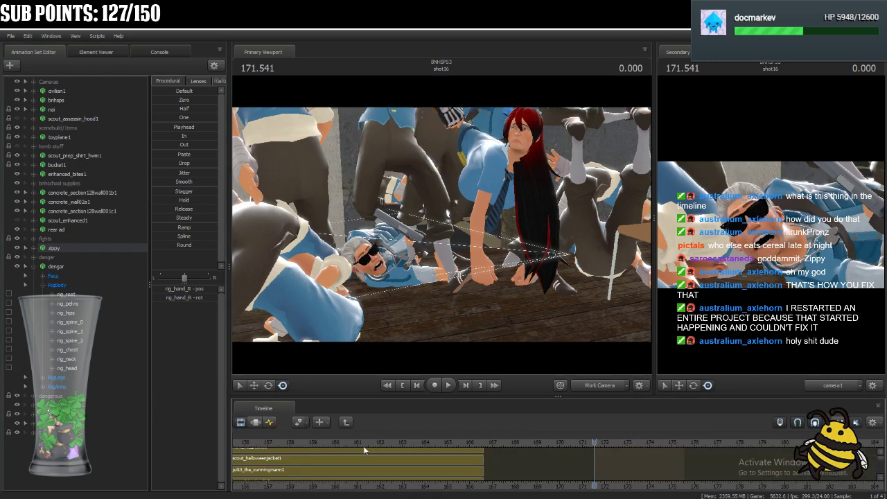
left_click(346, 422)
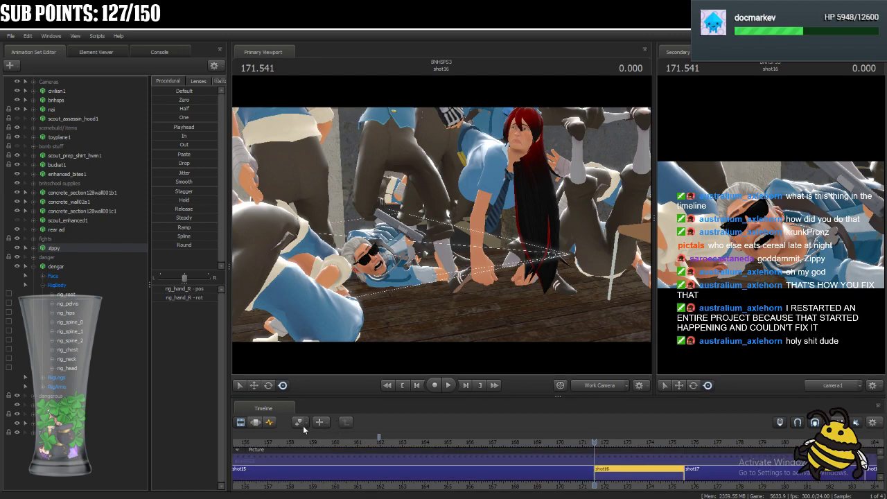
Play back zippy's hand motion from near the start of shot16 with its curves shown in the Graph Editor.
left_click(268, 422)
key("Up")
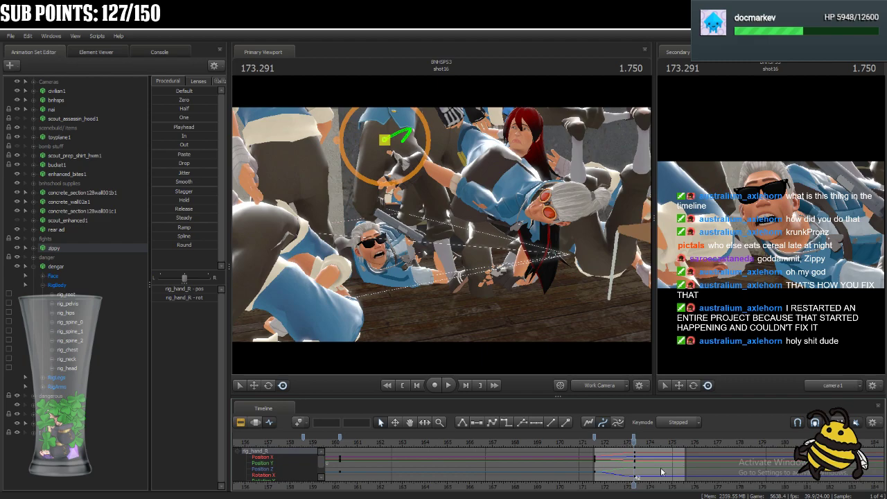
left_click_drag(635, 446, 603, 448)
key("space")
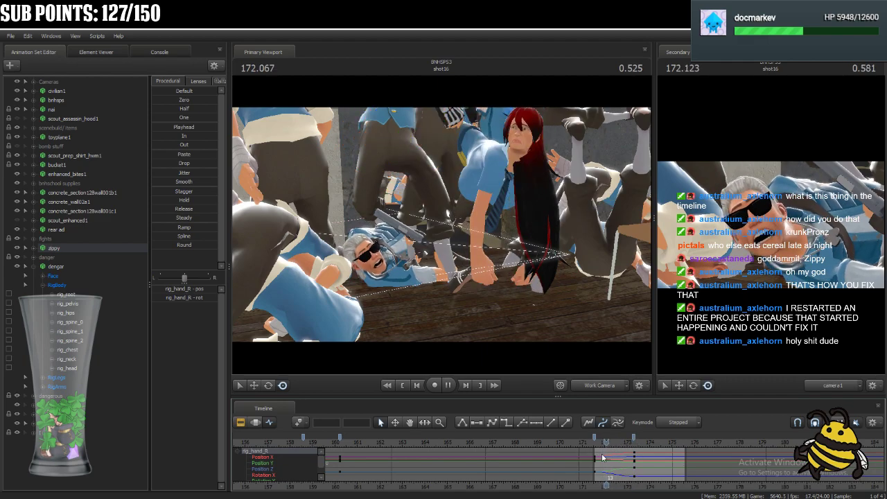
key("space")
Apply stepped tangents to dengar's keys at frame 54 of shot16 and play the result.
left_click(59, 266)
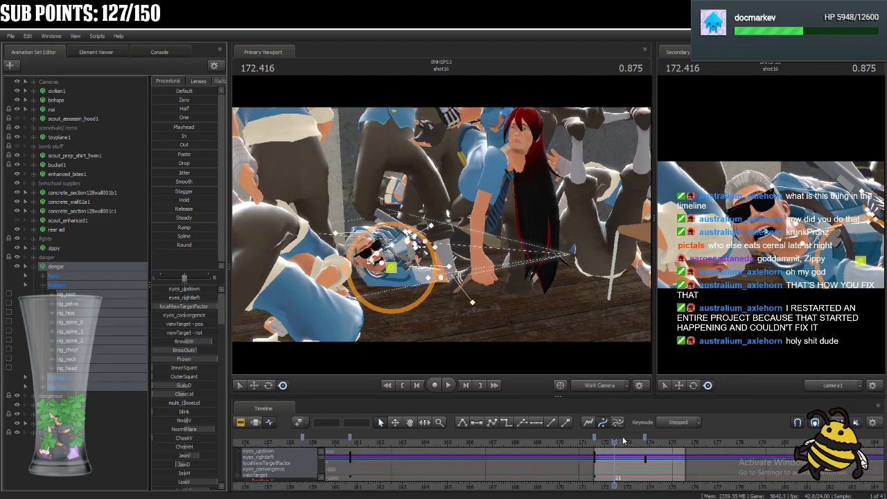
left_click(646, 436)
left_click(595, 438, "ctrl")
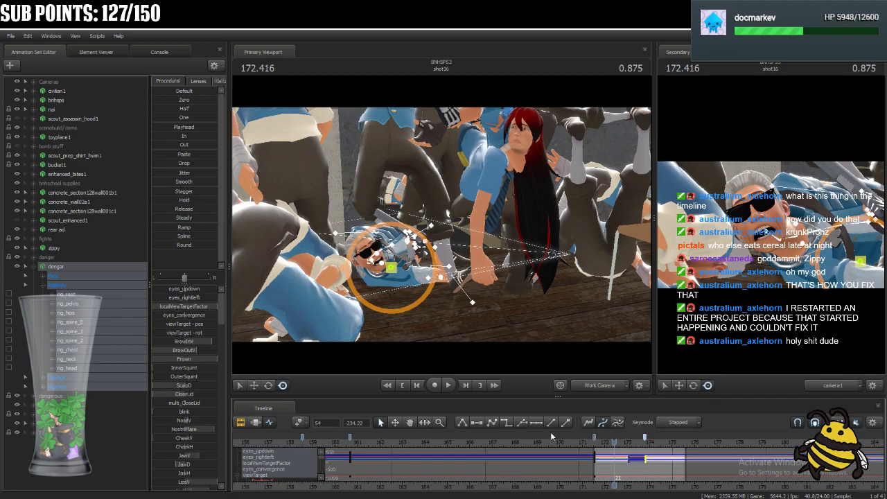
left_click(506, 423)
key("space")
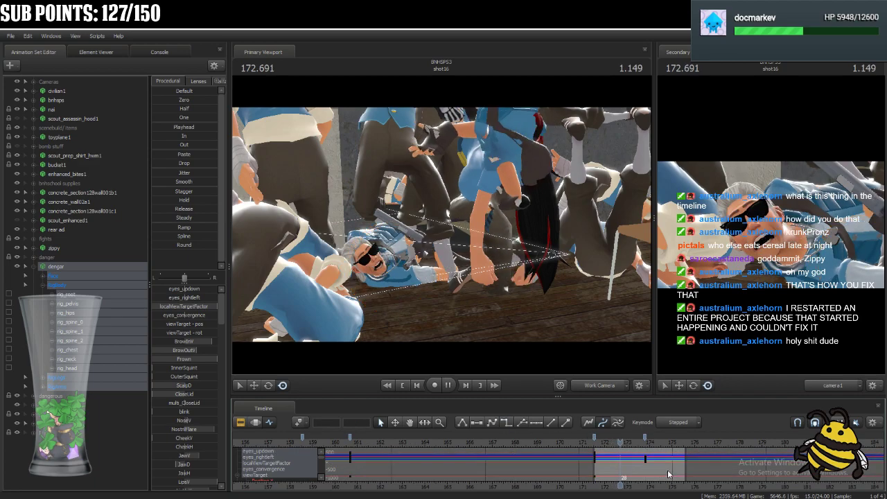
key("space")
Rotate dengar's rig_pelvis into a new pose at 173.416.
left_click_drag(653, 453, 636, 445)
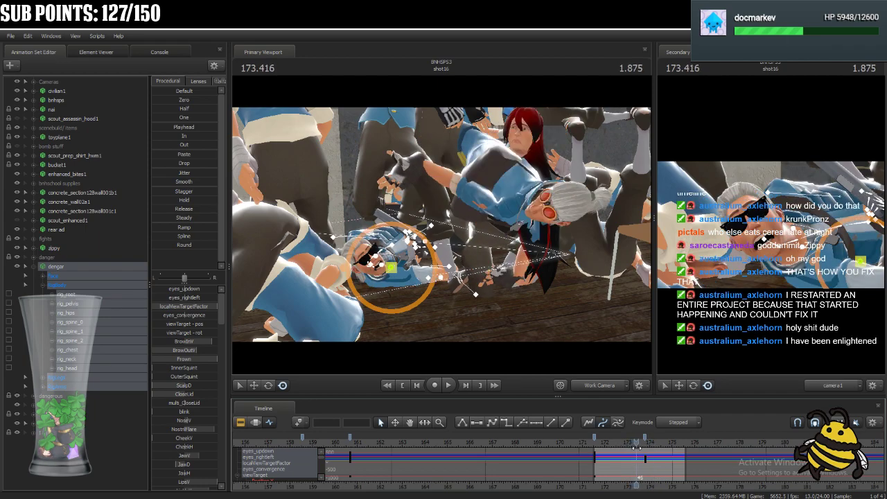
key("w")
left_click_drag(439, 293, 442, 225)
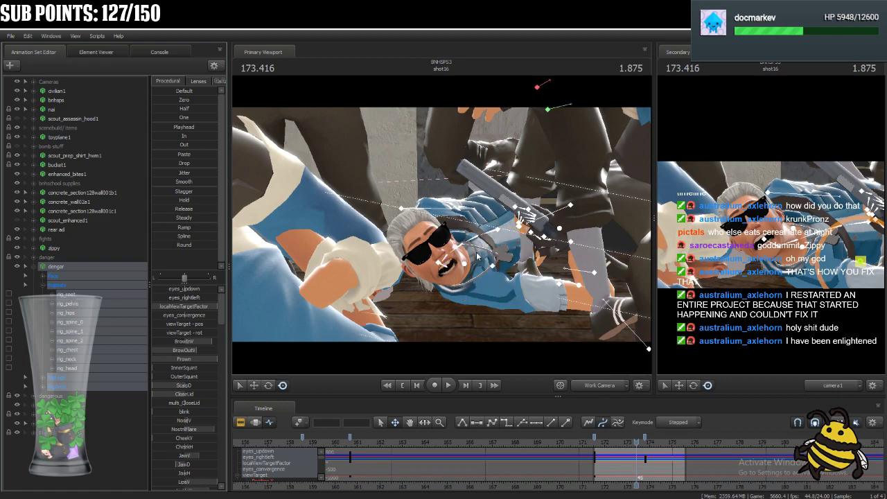
left_click(496, 231, "ctrl")
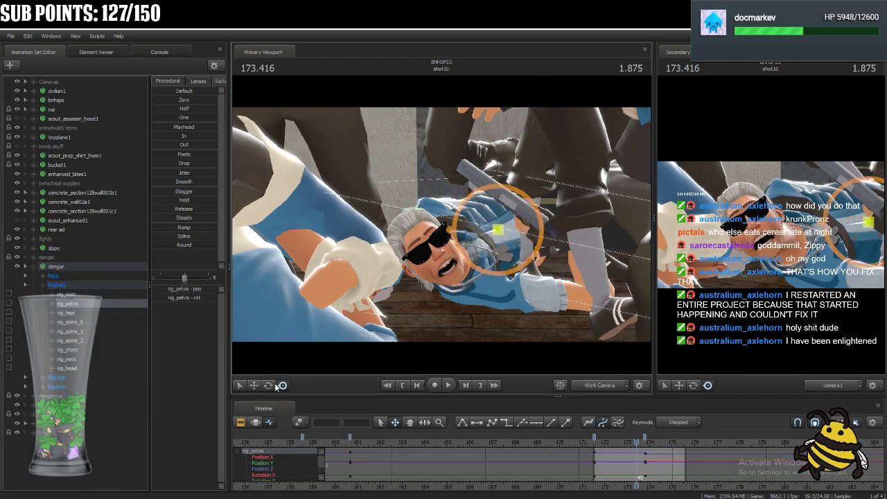
left_click(269, 386)
left_click_drag(509, 244, 490, 258)
left_click(479, 237, "ctrl")
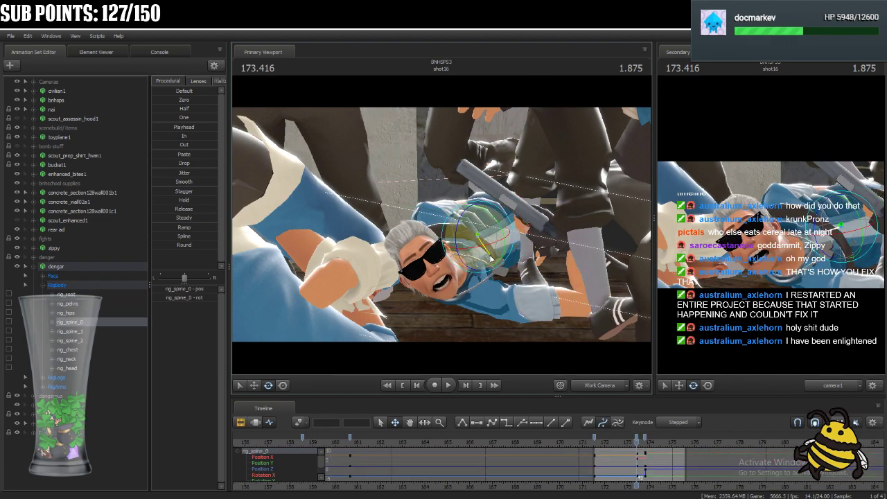
key("ctrl")
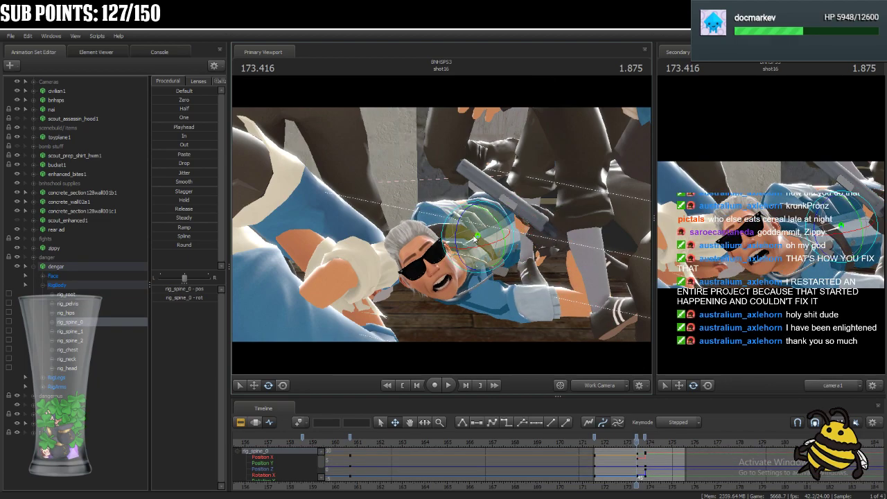
left_click(490, 237, "ctrl")
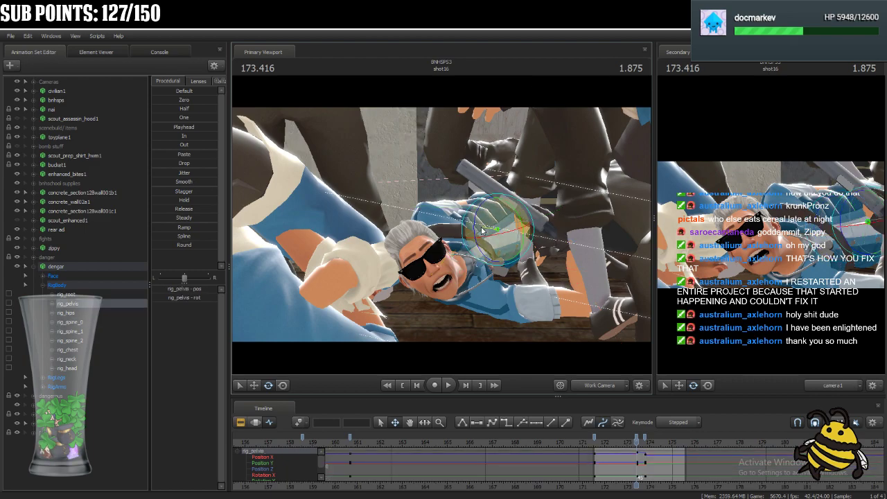
left_click_drag(482, 227, 481, 226)
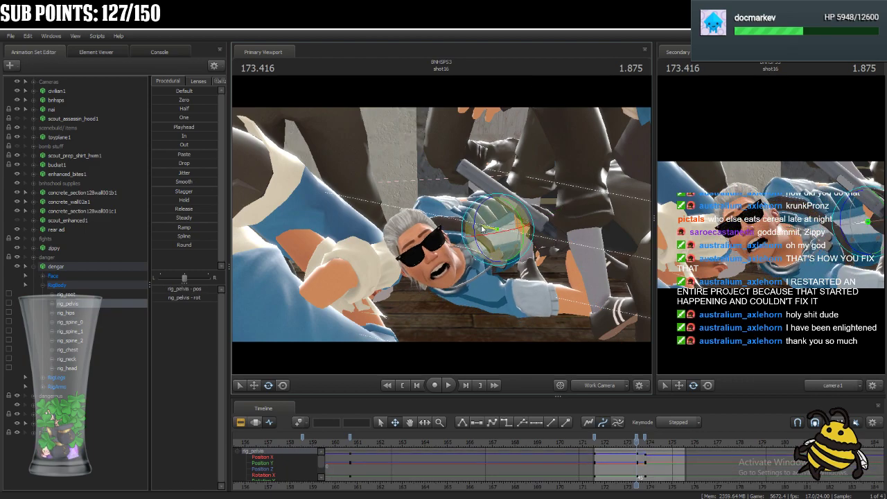
Rotate the lower part of dengar's spine at 173.416 and select rig_spine_1.
key("ctrl")
left_click(475, 241, "ctrl")
left_click_drag(482, 244, 460, 262)
left_click(461, 244, "ctrl")
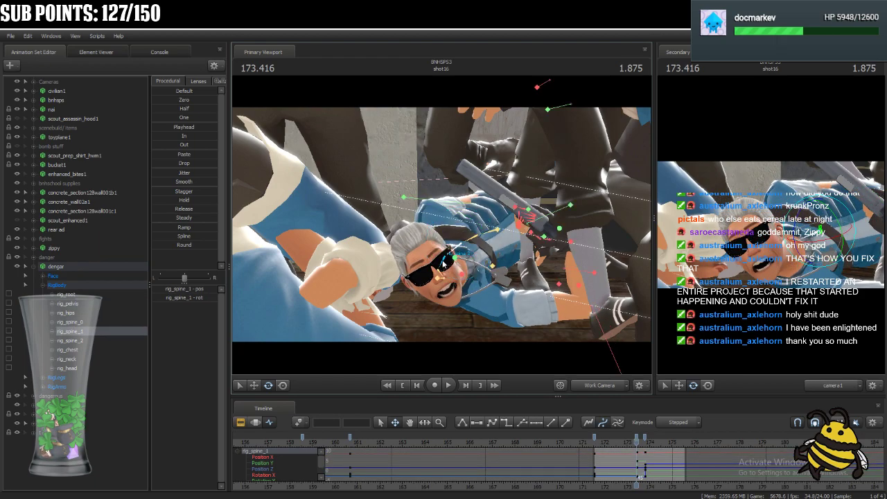
Rotate dengar's upper body and head downward toward the floor at 173.416.
left_click(460, 266, "ctrl")
left_click_drag(459, 269, 447, 302)
left_click(442, 272, "ctrl")
left_click(448, 286, "ctrl")
left_click(445, 294, "ctrl")
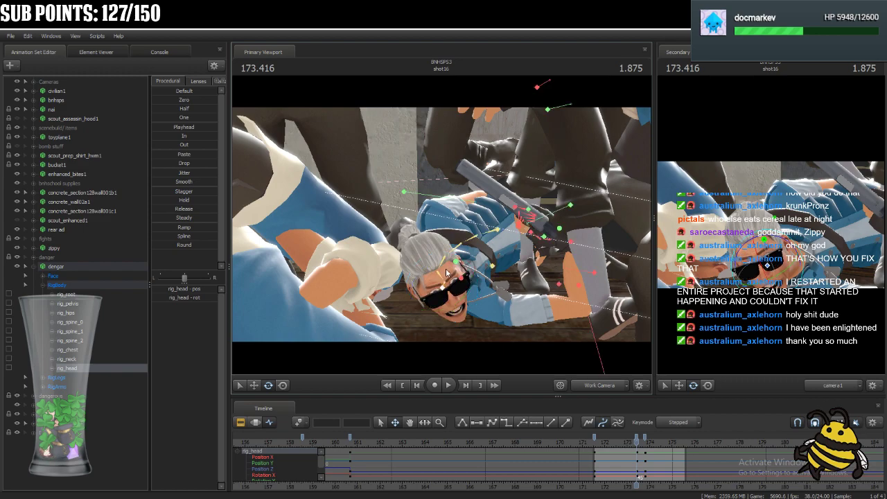
left_click(456, 264, "ctrl")
left_click_drag(457, 269, 461, 283)
Reposition dengar's rig_hand_L and rig_hand_R at 173.416.
left_click(528, 208, "ctrl")
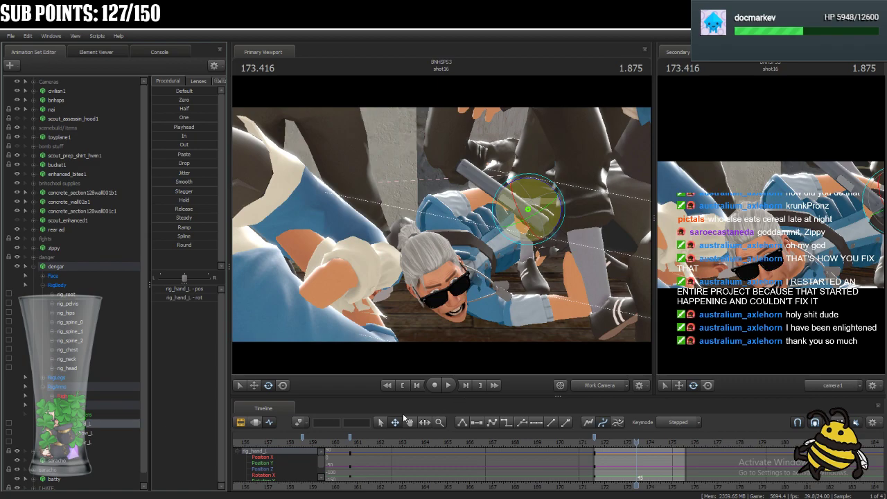
left_click(283, 386)
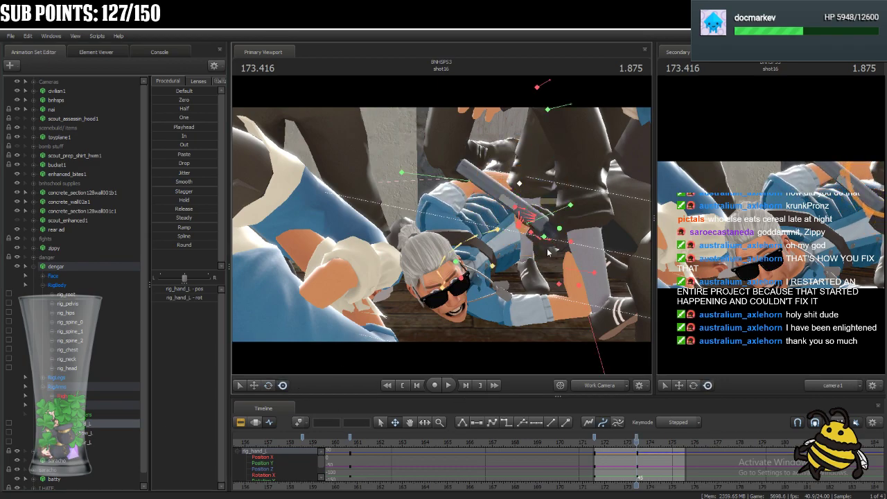
left_click(575, 245, "ctrl")
left_click_drag(571, 243, 605, 284)
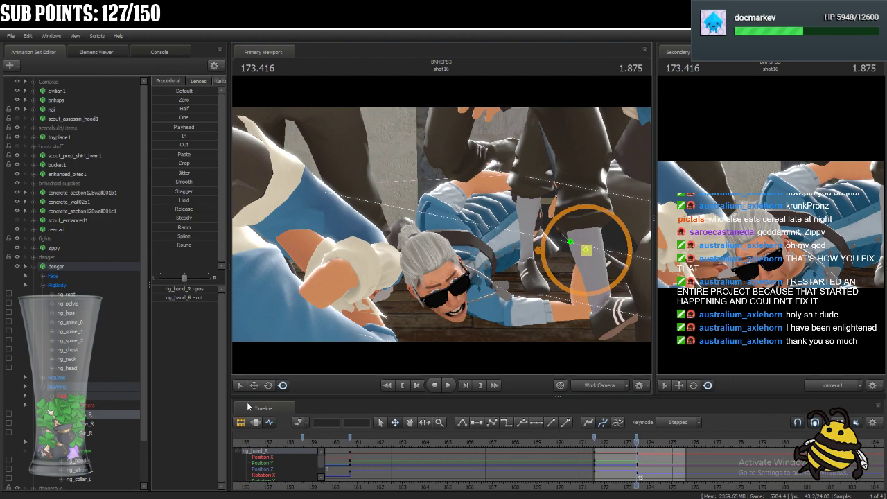
At 173.791, raise dengar's lower body by repositioning rig_spine_0, and select rig_spine_2.
left_click(79, 266)
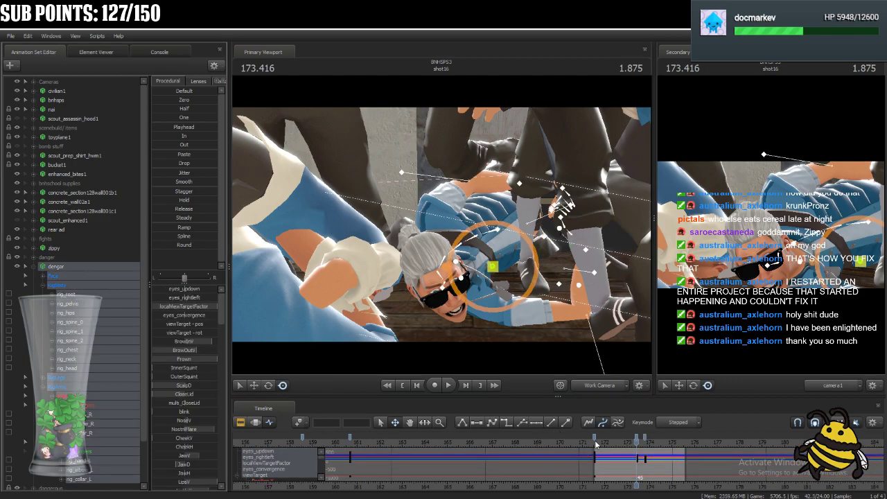
scroll(641, 446, "up", 6)
key("Down")
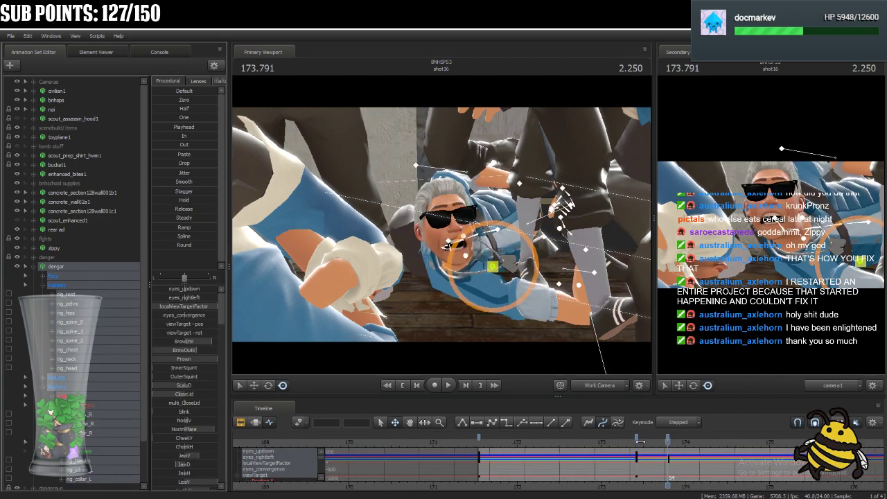
left_click(834, 234)
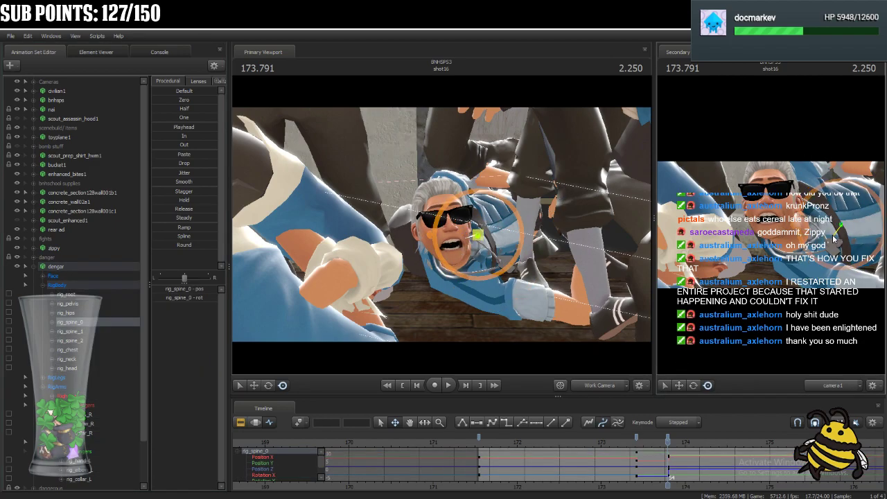
left_click(802, 234)
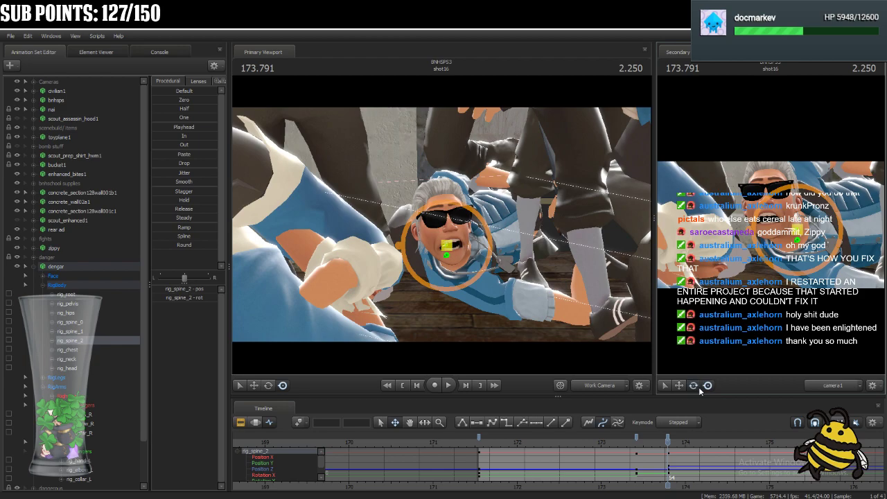
Rotate dengar's upper spine, head and rig_collar_R into the raised pose at 173.791.
left_click(693, 386)
left_click_drag(808, 222, 764, 234)
left_click(783, 233)
left_click(762, 233)
left_click(800, 244)
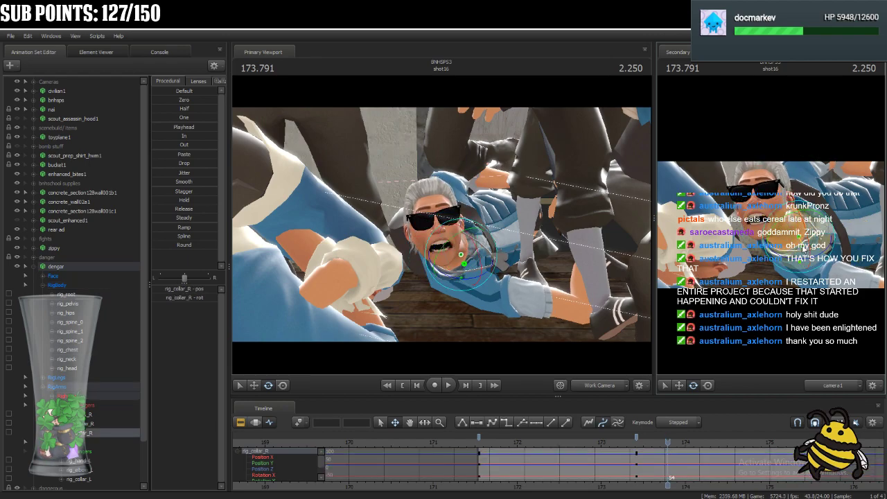
Lower dengar's rig_hand_R toward the floor at 173.791 and reselect the whole dengar rig.
left_click(89, 415)
left_click_drag(594, 254, 581, 273)
left_click(68, 264)
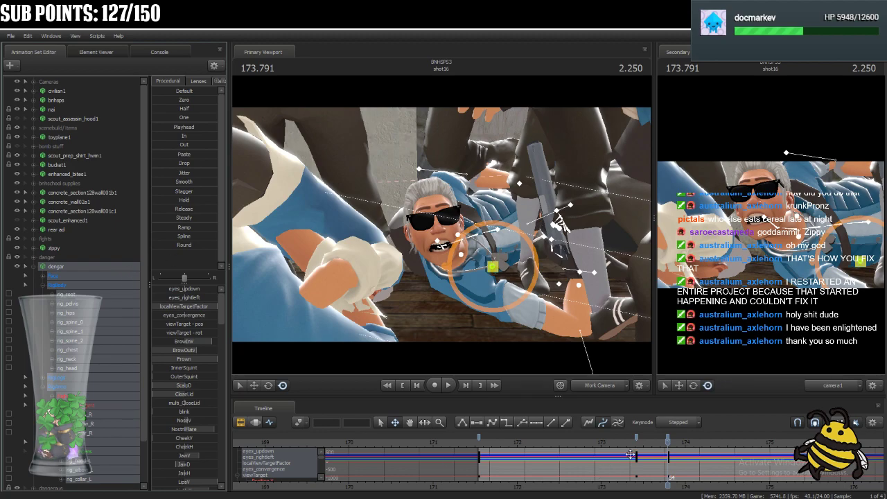
Play back dengar's new stepped poses in shot16 to check their timing.
left_click_drag(667, 441, 494, 469)
key("space")
key("space")
key("space")
key("space")
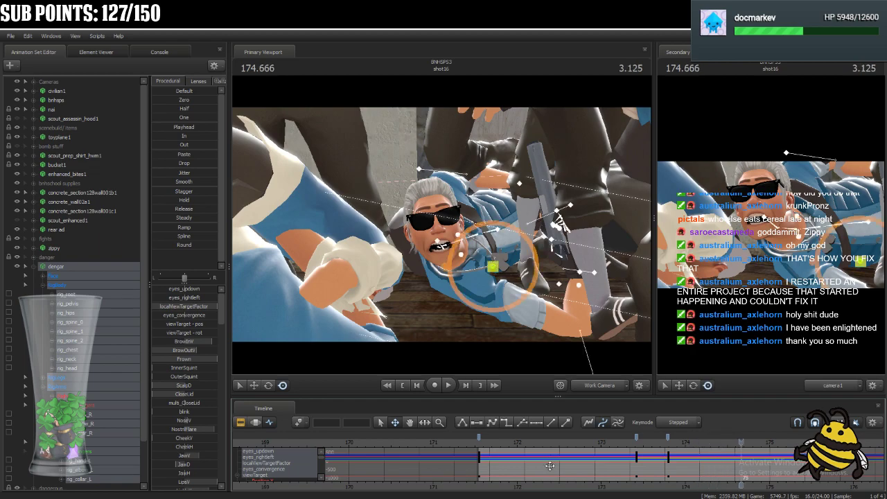
key("space")
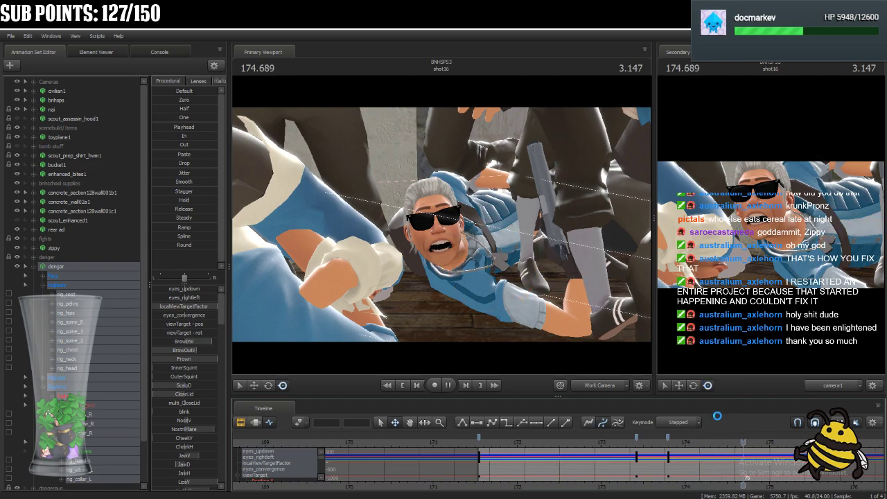
key("space")
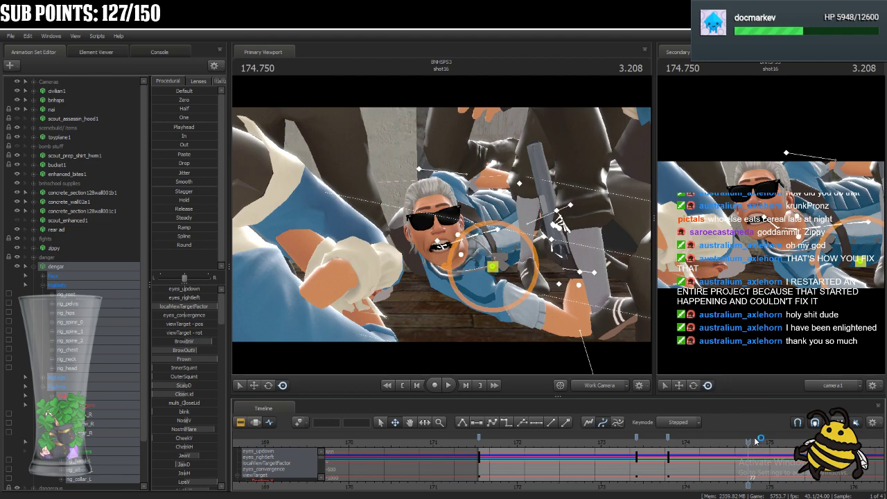
Reposition dengar's rig_pelvis into a new pose at 175.166.
left_click_drag(750, 442, 784, 442)
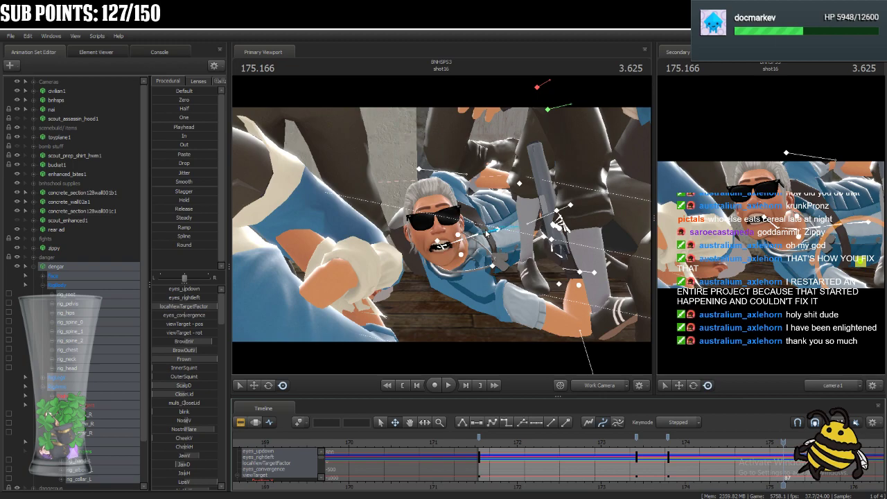
left_click(488, 233, "ctrl")
left_click_drag(482, 260, 476, 258)
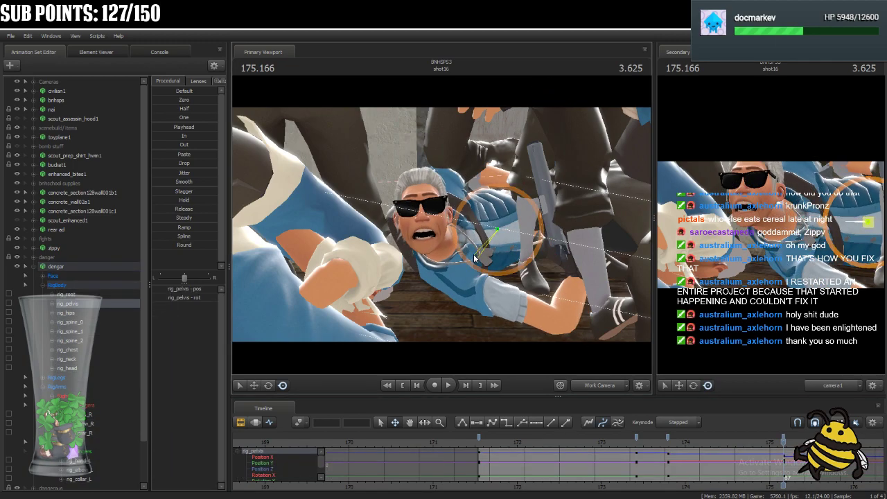
left_click(269, 386)
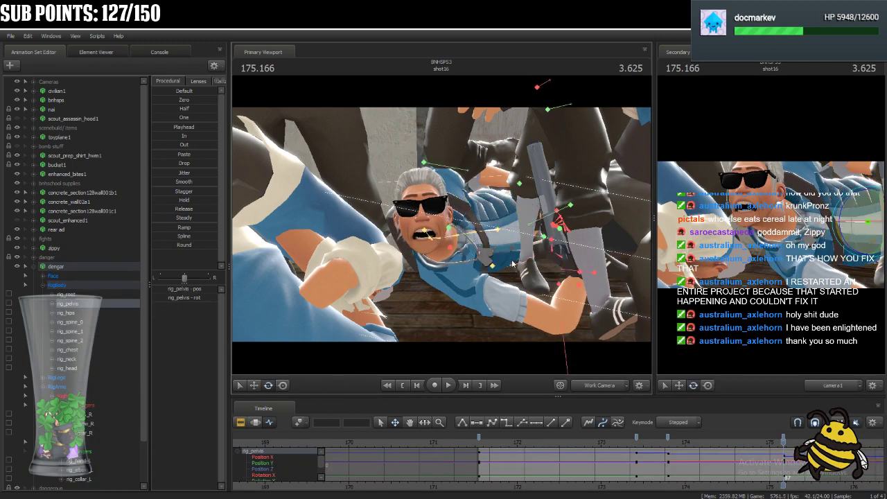
Rotate dengar's lower spine at 175.166, working up to rig_spine_1.
left_click(475, 236, "ctrl")
left_click_drag(459, 232, 467, 260)
left_click(456, 239, "ctrl")
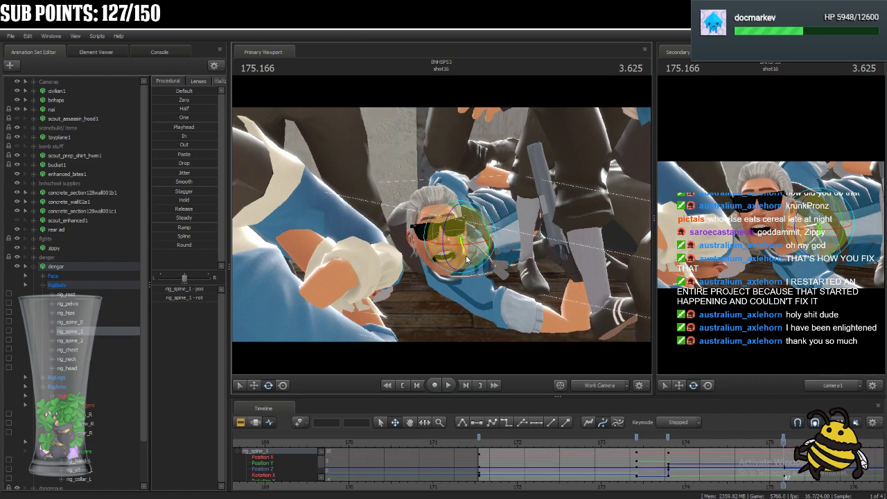
Rotate dengar's rig_spine_2 and rig_chest at 175.166.
left_click(93, 341)
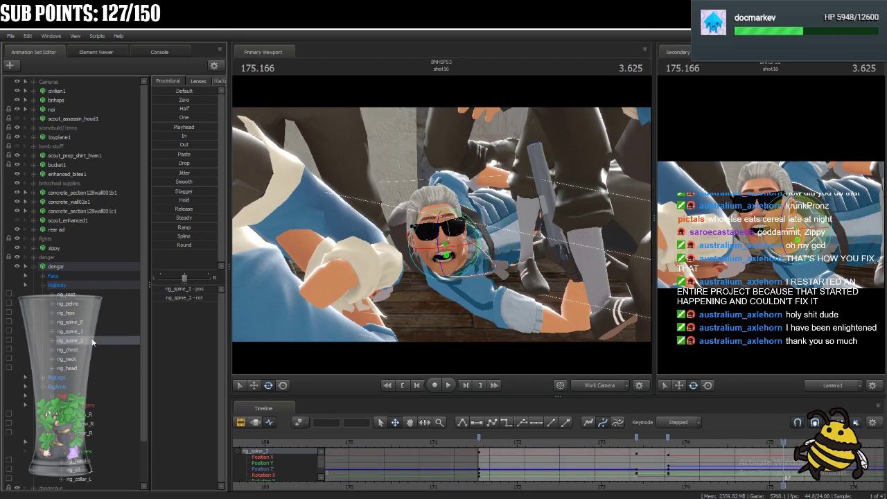
left_click_drag(426, 260, 428, 256)
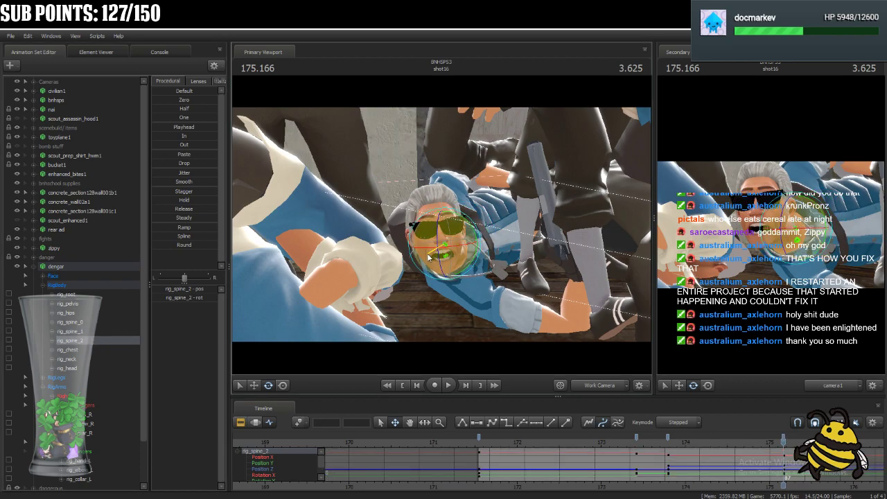
left_click(103, 350)
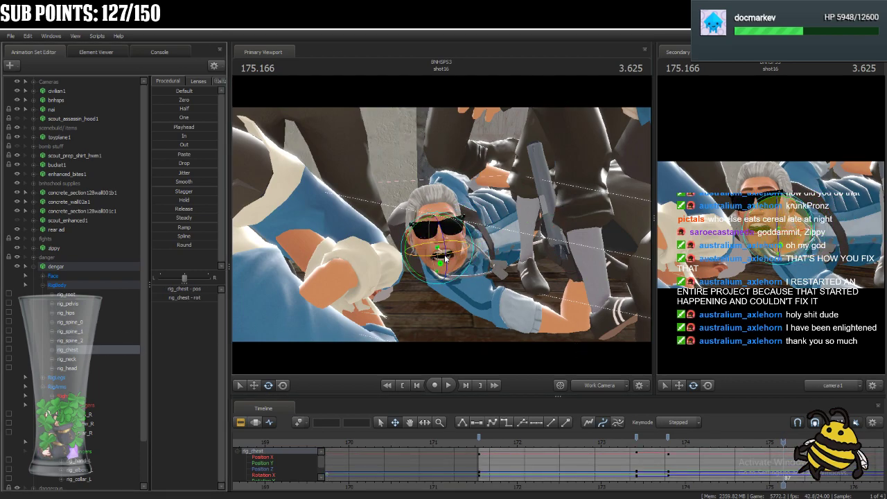
left_click_drag(419, 233, 417, 227)
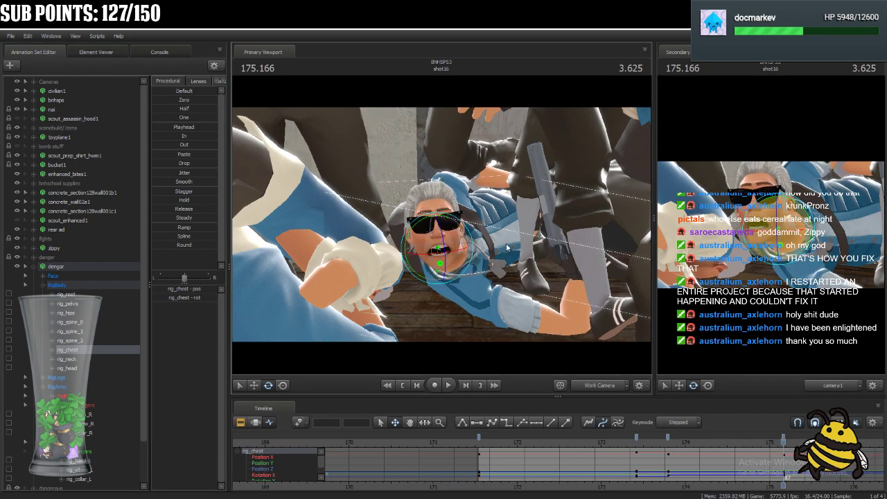
left_click_drag(797, 242, 797, 248)
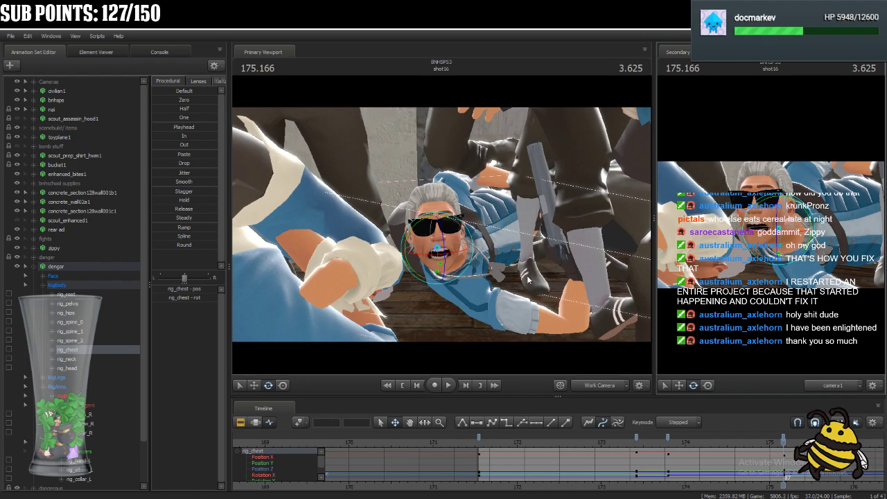
Refine the rotation of dengar's chest at 175.166 and adjust rig_head above it.
key("ctrl")
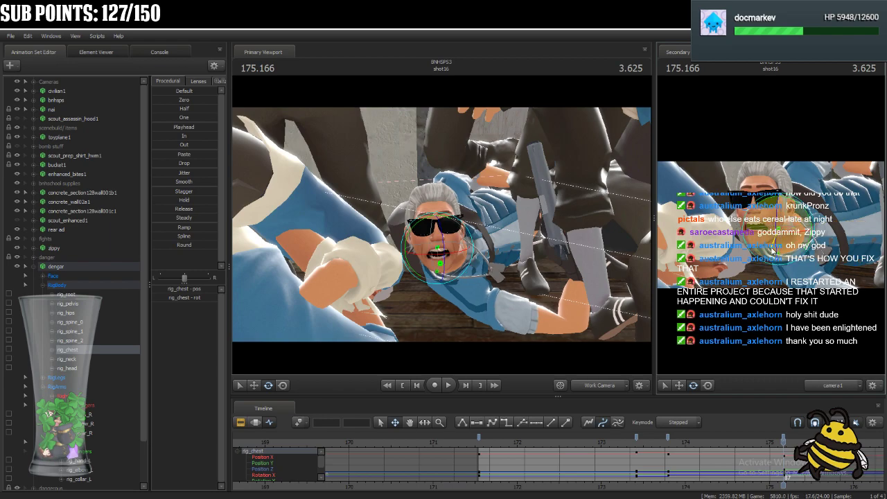
left_click(785, 219)
mouse_move(786, 220)
left_mouse_down()
mouse_move(764, 218)
mouse_move(772, 217)
left_mouse_up()
key("ctrl")
left_click(763, 225, "ctrl")
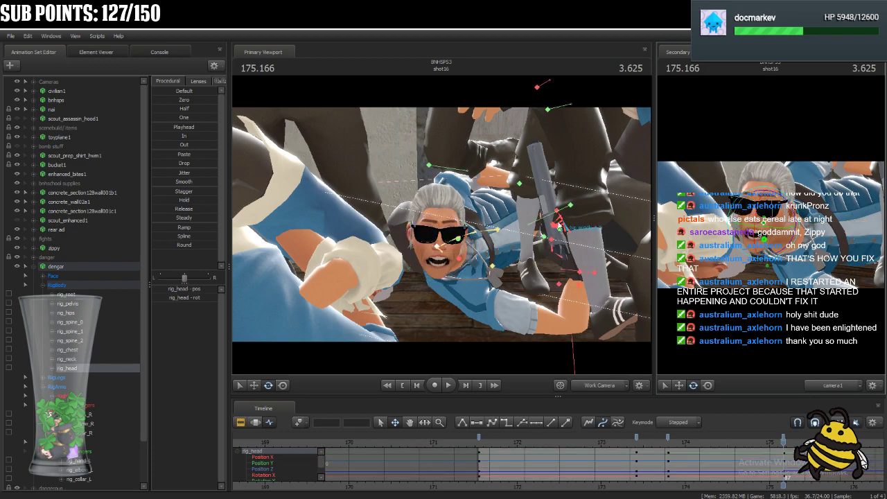
Rotate dengar's shoulders at 175.166, including rig_collar_L.
left_click(459, 261, "ctrl")
mouse_move(780, 243)
left_mouse_down()
mouse_move(779, 252)
mouse_move(784, 230)
mouse_move(784, 239)
left_mouse_up()
left_click(795, 223, "ctrl")
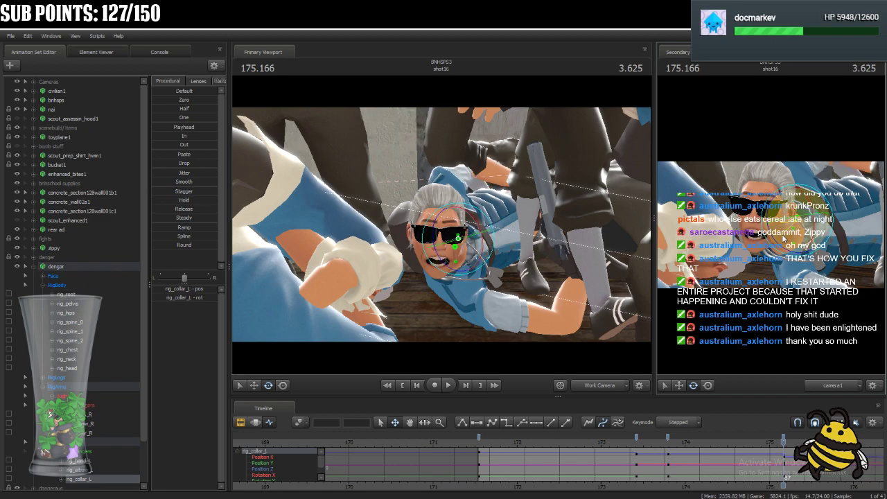
Reposition dengar's rig_hand_L behind the body at 175.166.
left_click_drag(563, 245, 562, 245)
key("w")
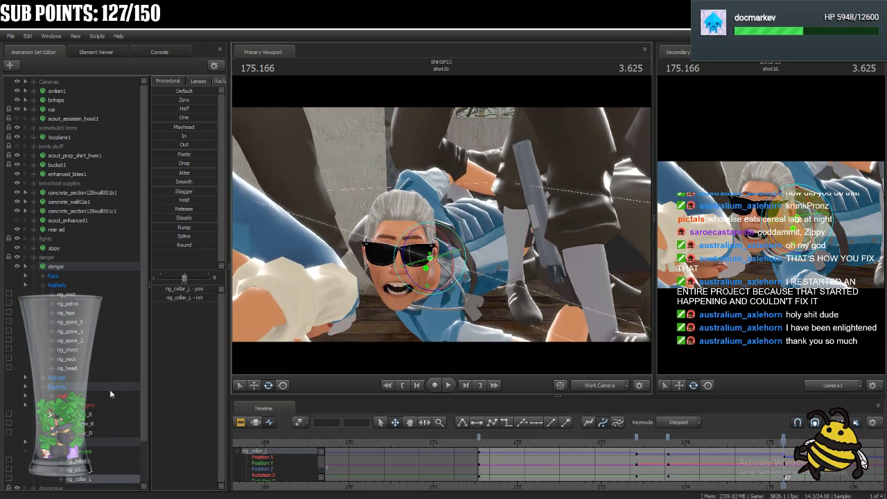
left_click(511, 192)
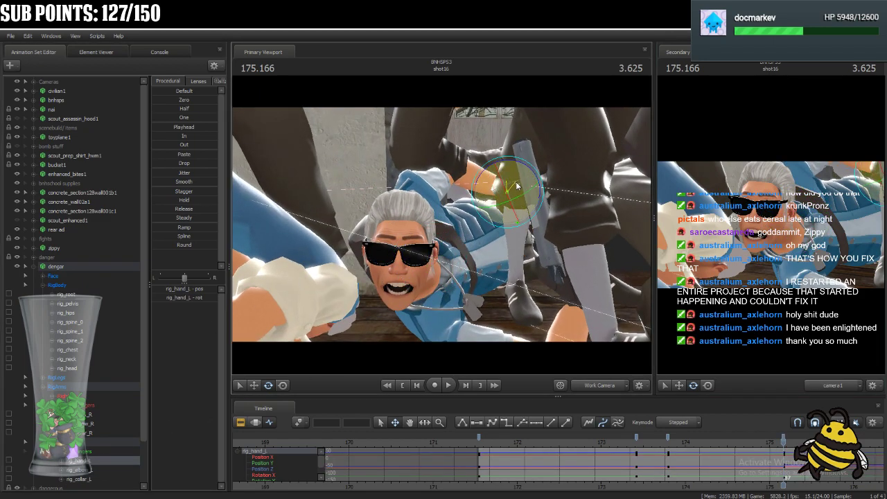
left_click_drag(519, 195, 496, 191)
left_click(286, 386)
Select the whole dengar rig and play shot16 from its start at 171.541 to review the poses.
left_click(96, 271)
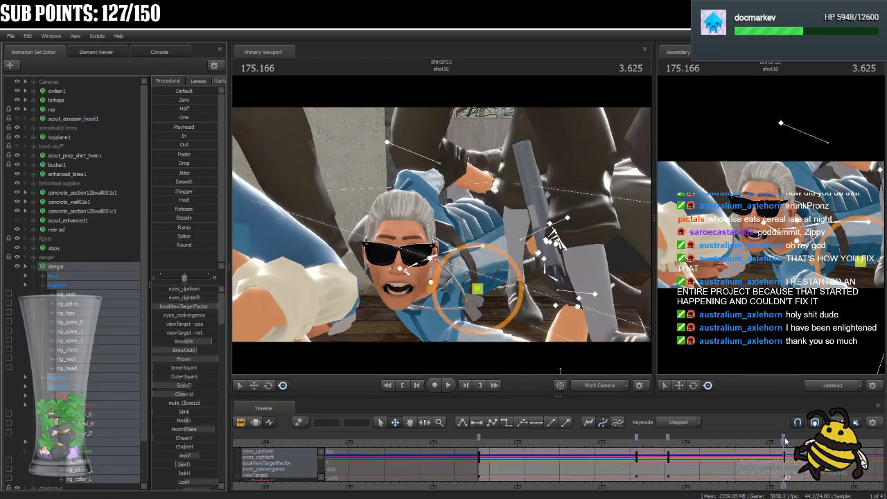
left_click(785, 438)
left_click(479, 439)
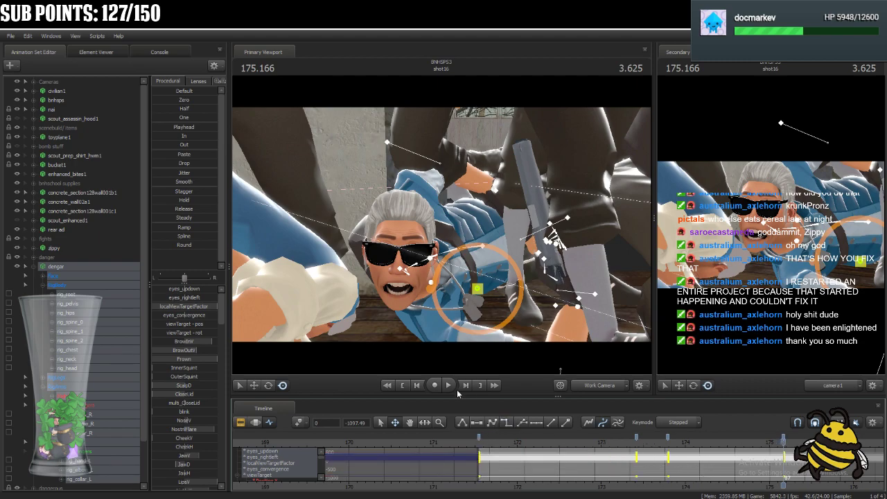
left_click(534, 473)
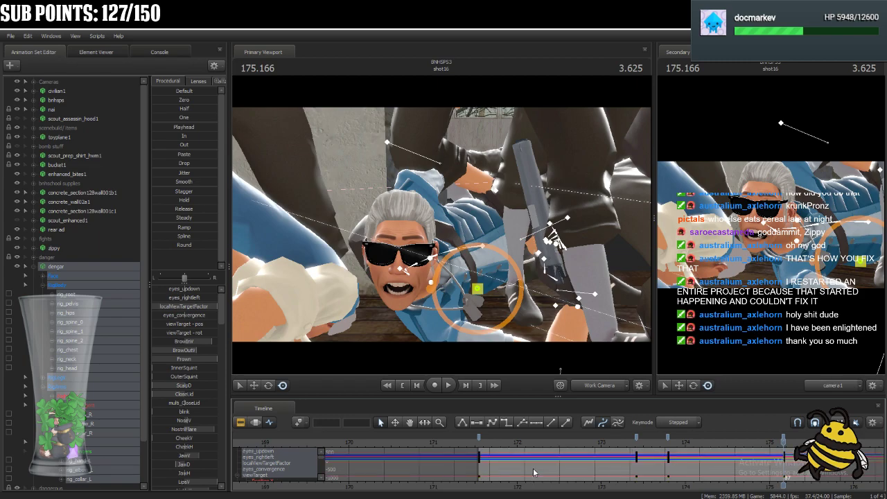
left_click(492, 440)
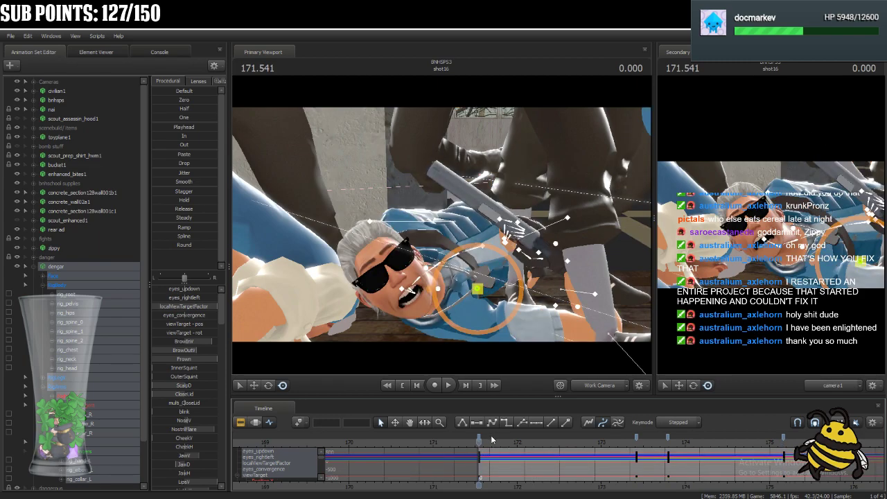
key("space")
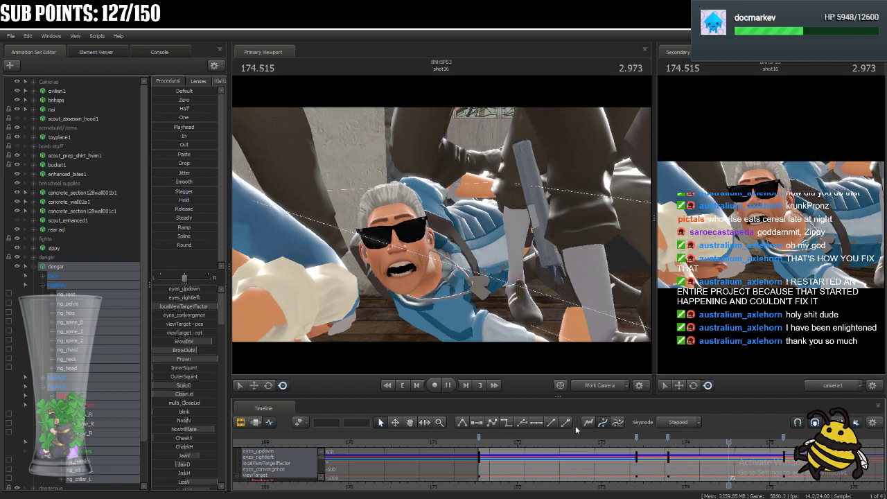
key("space")
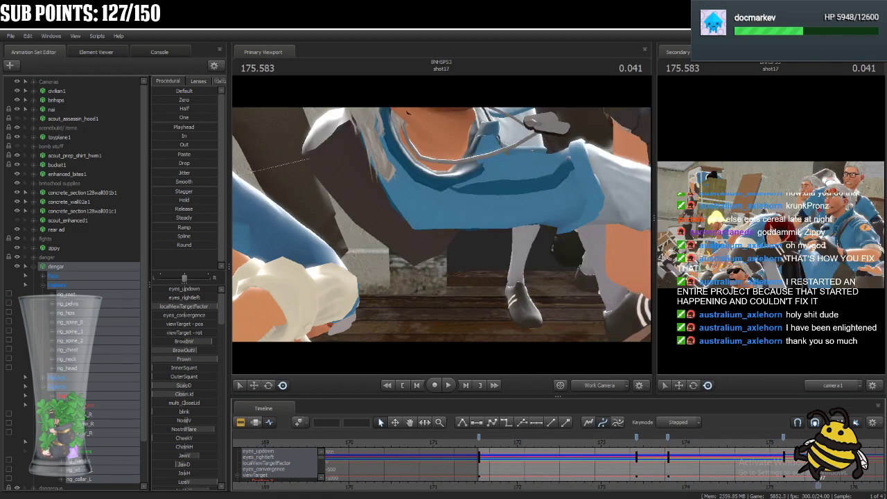
Add hold keys for the dengar rig at 173.166 and 175.041, just before the pose changes.
left_click_drag(818, 465, 615, 465)
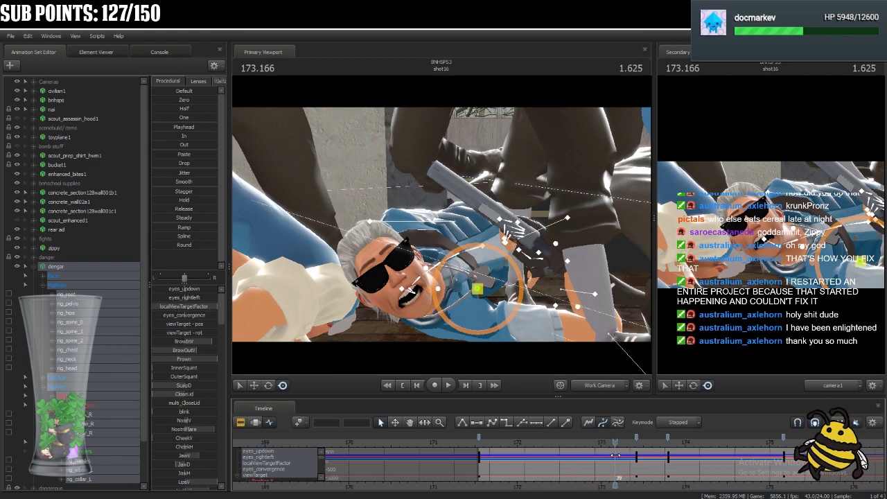
left_click_drag(615, 455, 771, 474)
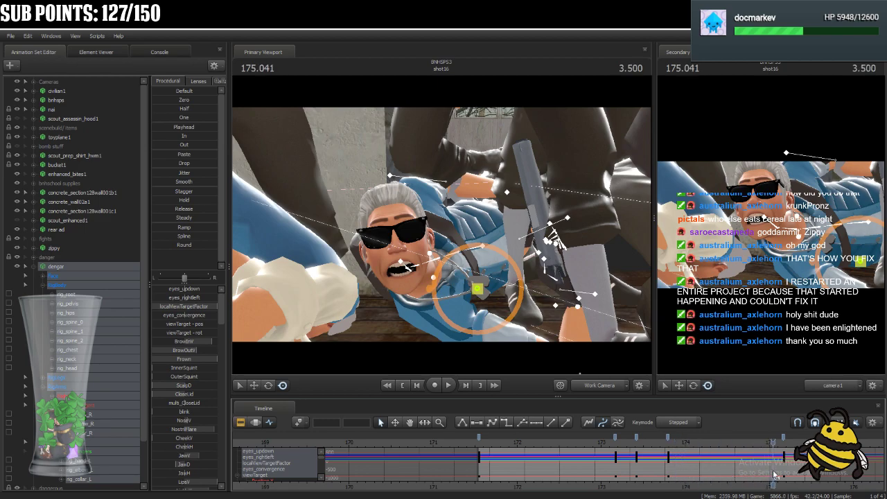
Convert dengar's keyed animation in shot16 from stepped to spline interpolation, with the playhead at 173.125.
scroll(774, 475, "down", 2)
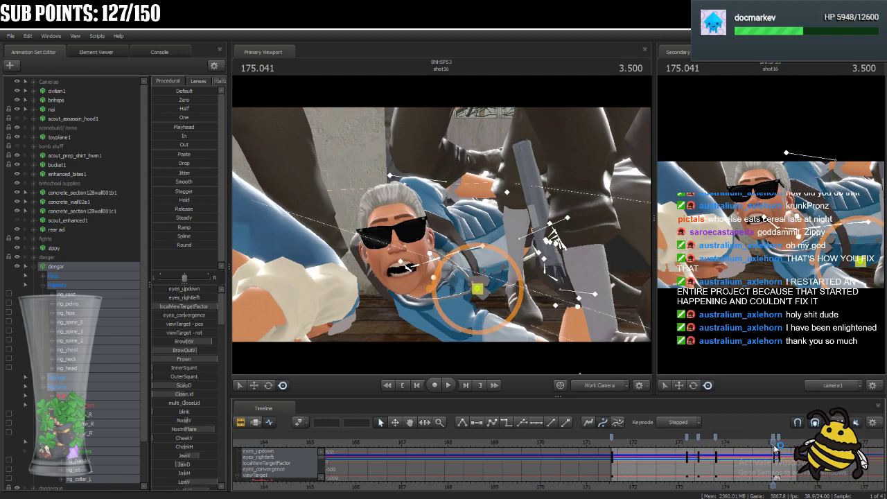
left_click_drag(775, 443, 684, 463)
left_click(686, 424)
left_click(689, 455)
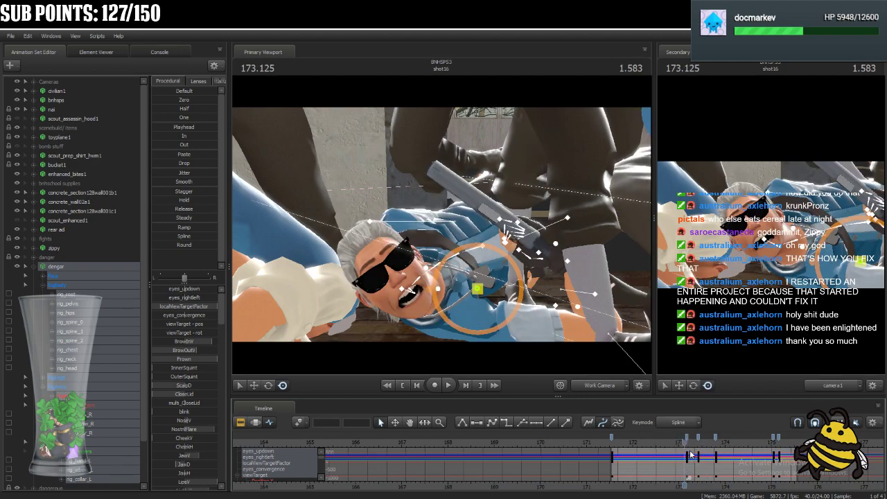
Select dengar's keys at frames 45 and 54, and play the first pose change in spline.
left_click(698, 439)
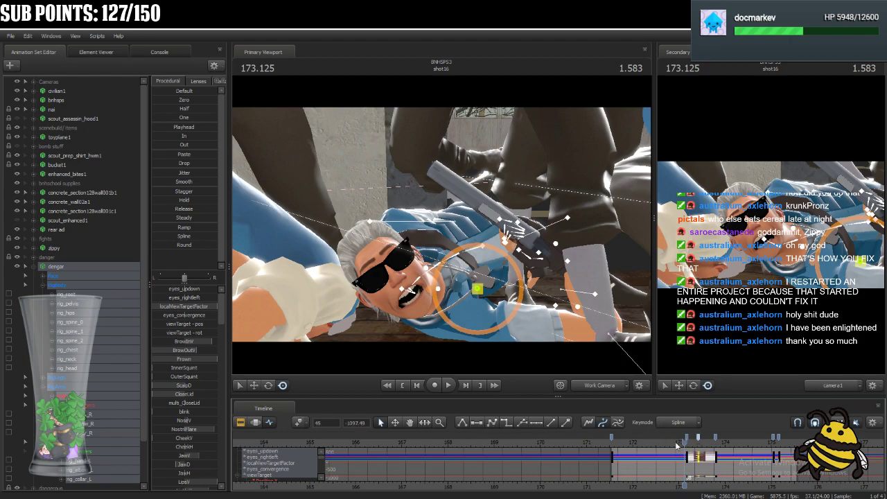
left_click(716, 439)
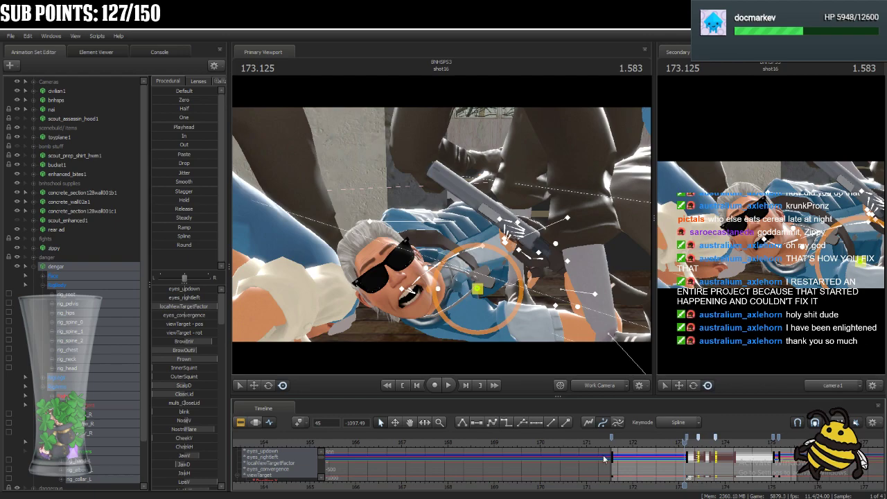
left_click_drag(685, 442, 678, 444)
key("space")
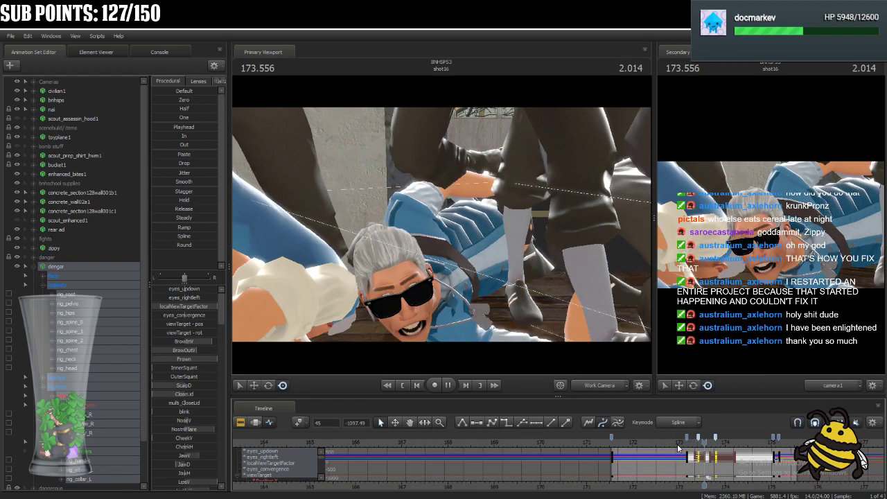
key("space")
Select dengar's keys at frames 39 and 45, and replay the motion from before the first pose change.
left_click(687, 439)
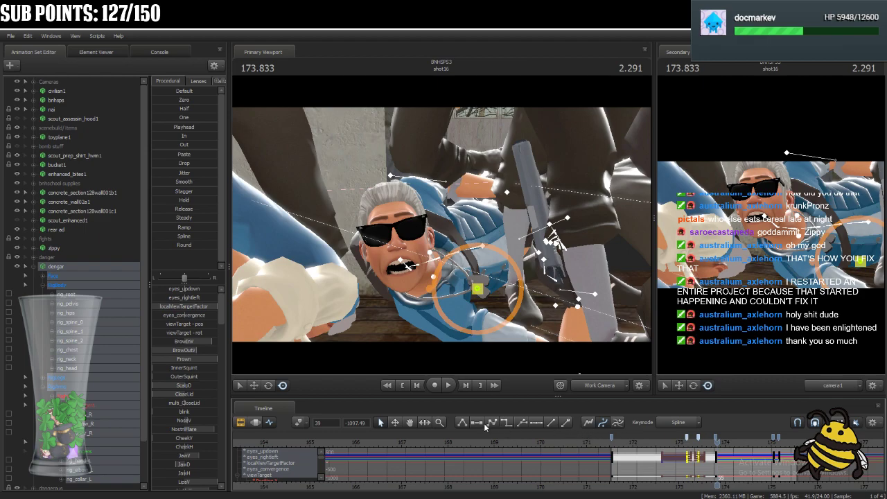
left_click(663, 443)
key("space")
key("space")
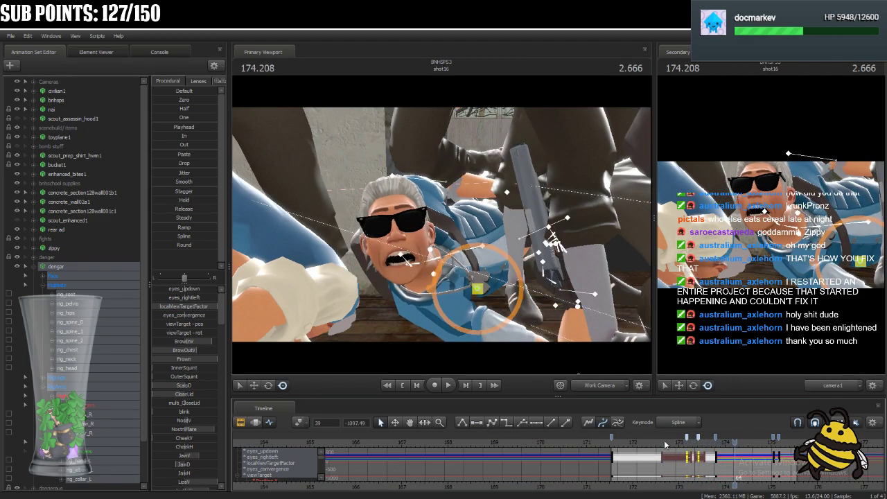
Select dengar's keys at frame 54 and 175.041, and play through the end of shot16.
left_click_drag(734, 442, 718, 452)
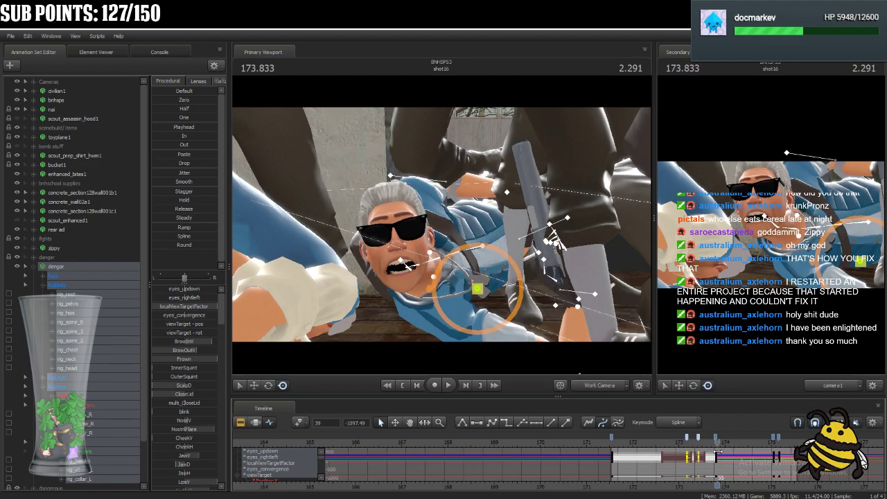
left_click(717, 439)
left_click(774, 439)
key("space")
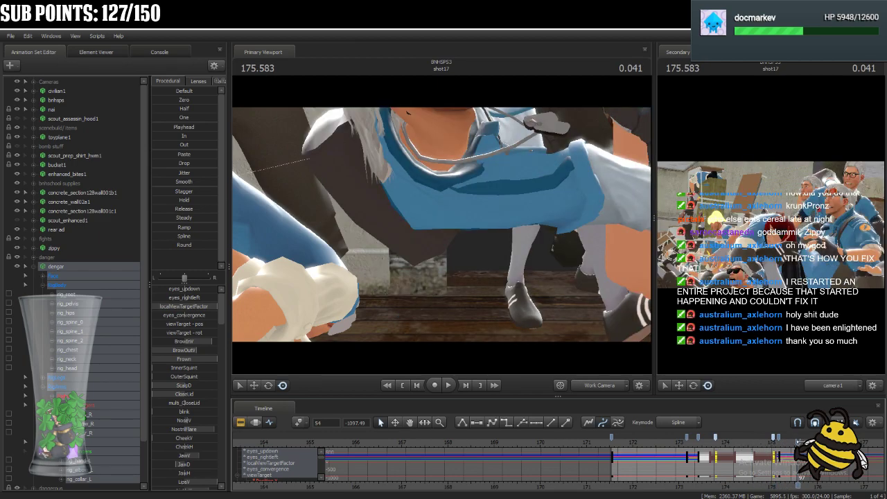
key("space")
Adjust dengar's spine rotation at 175.166 using rig_spine_1 and rig_spine_2, ending with rig_chest selected.
key("Left")
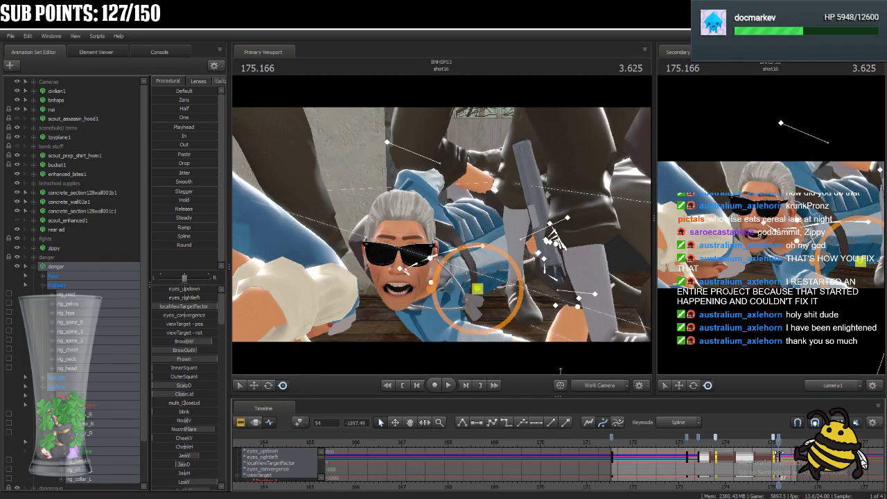
left_click(806, 228, "ctrl")
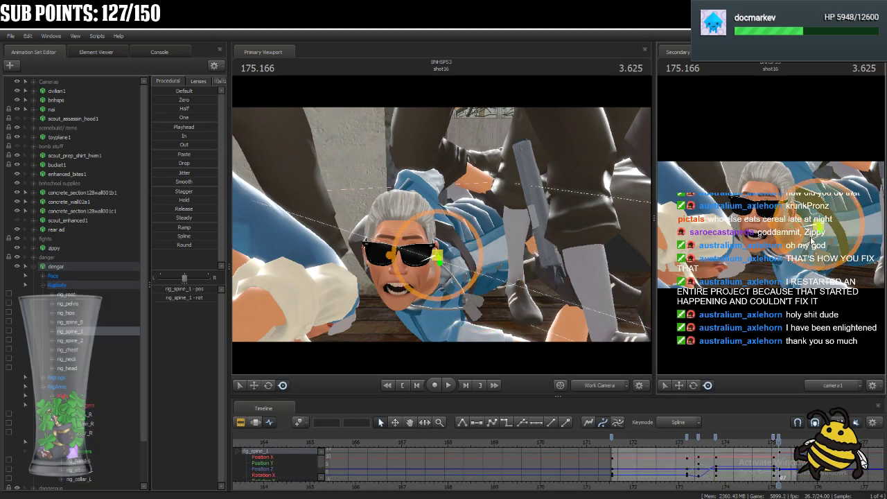
left_click_drag(806, 228, 806, 245)
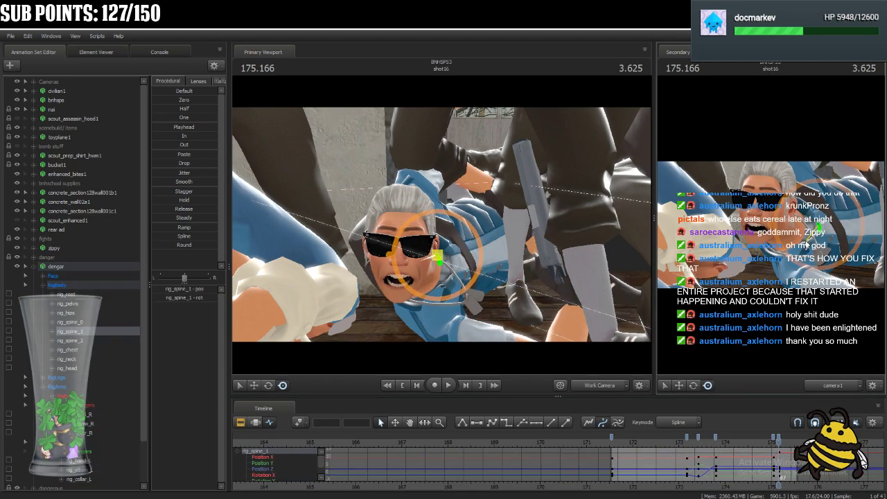
left_click(769, 230, "ctrl")
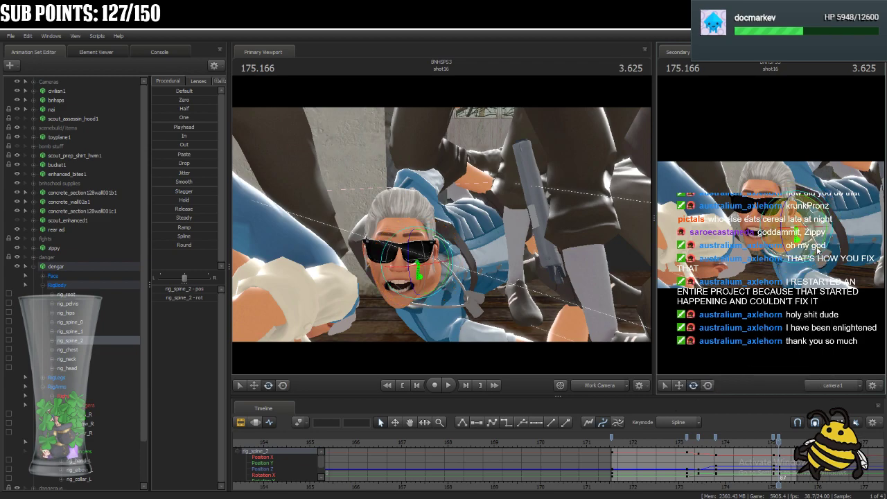
left_click_drag(813, 246, 813, 242)
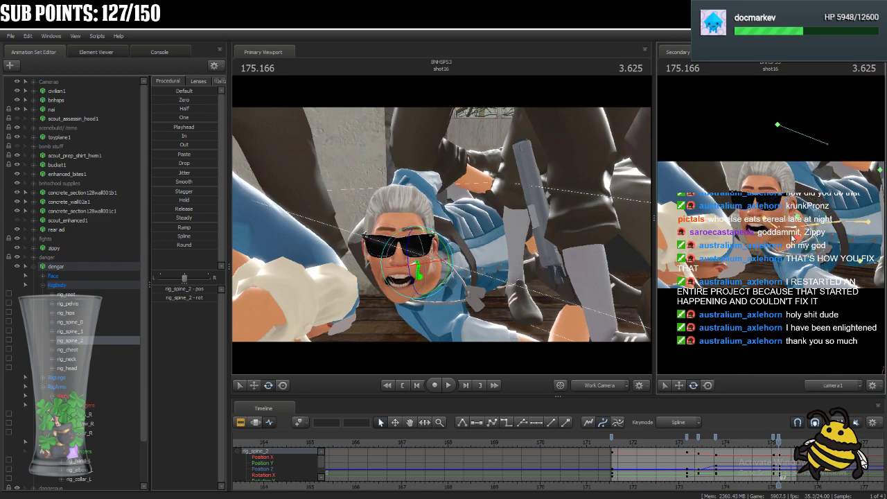
left_click(761, 216, "ctrl")
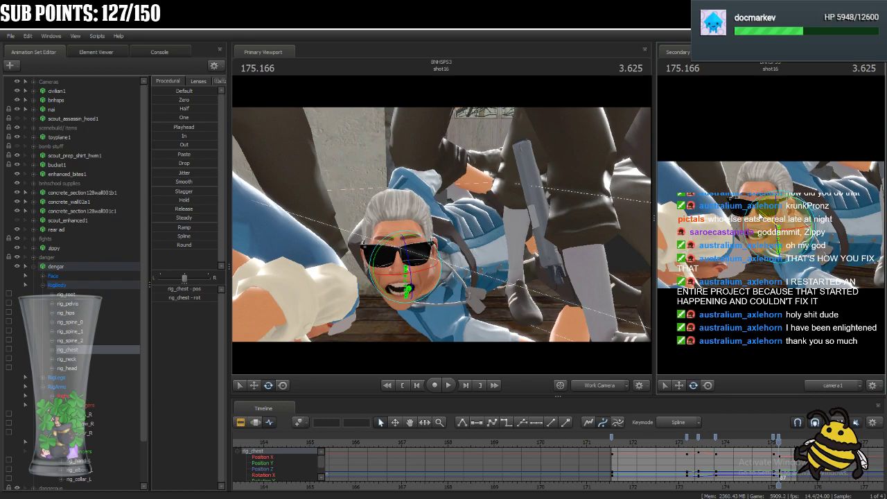
Rotate dengar's rig_neck and rig_head at 175.166 to tilt the head sideways.
left_click(778, 213, "ctrl")
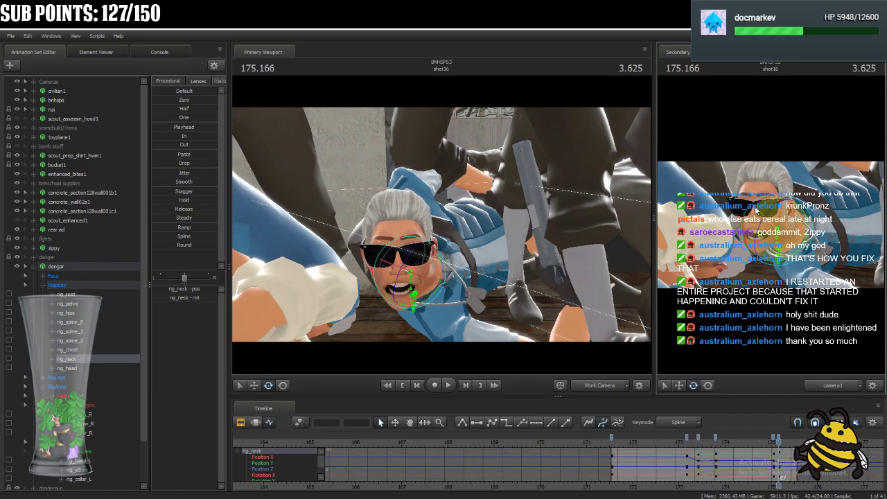
left_click_drag(757, 210, 780, 249)
key("ctrl")
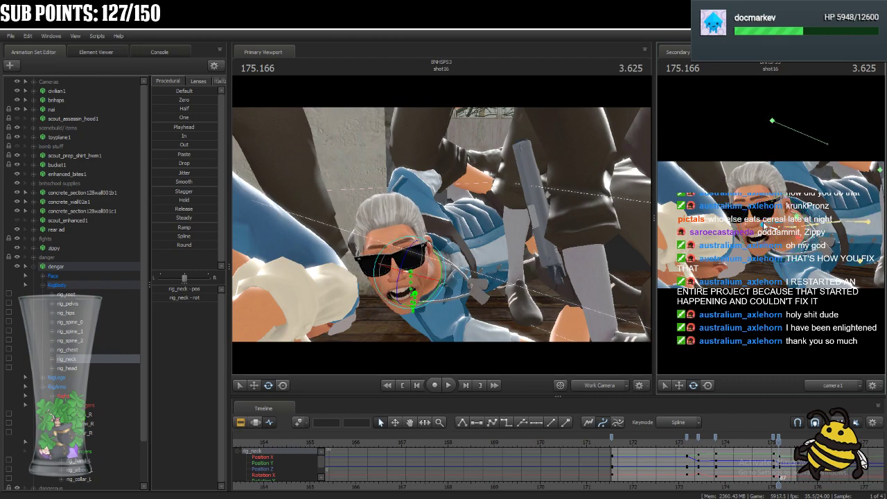
left_click(768, 228)
left_click_drag(769, 239, 765, 234)
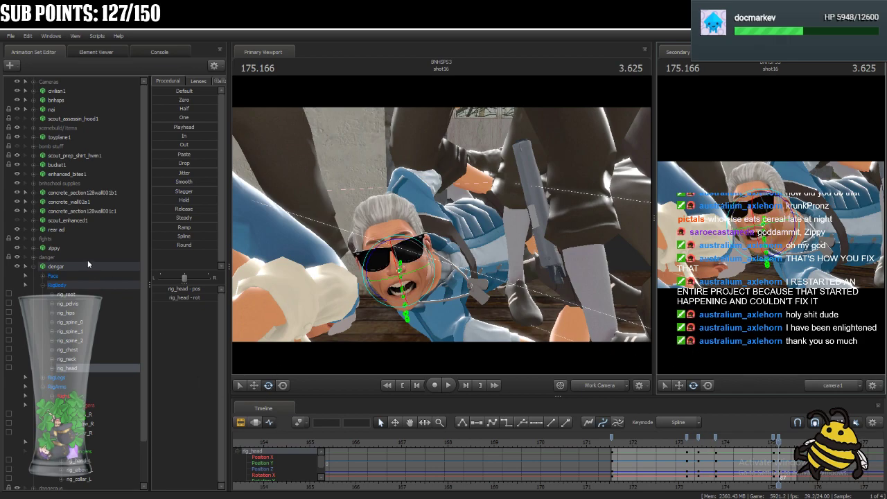
Select the whole dengar rig and add a hold key at 175.333, after the last pose.
left_click(83, 276)
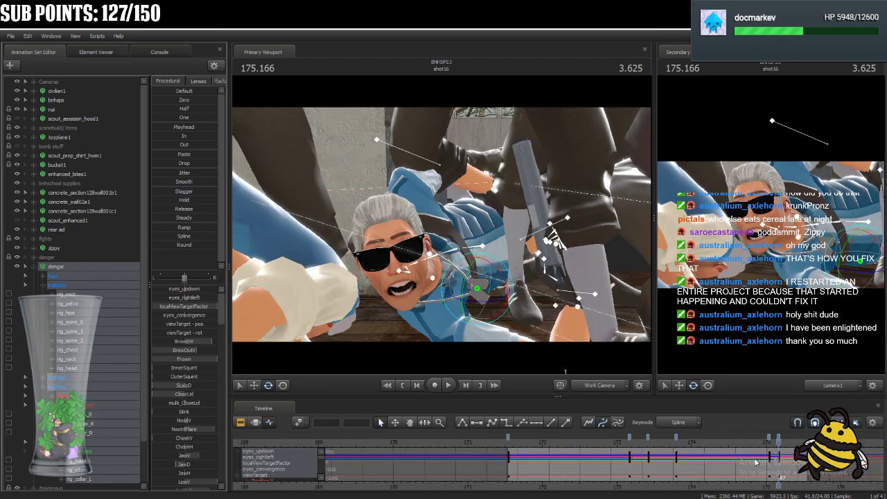
key("Right")
key("Right")
key("Right")
key("Right")
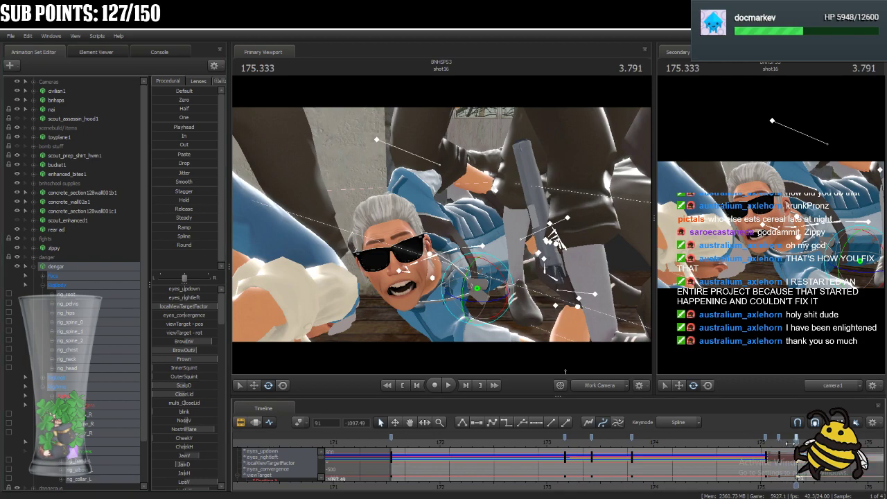
Select dengar's keys at frames 54 and 84, and play shot16 through the final pose change.
scroll(794, 444, "down", 2)
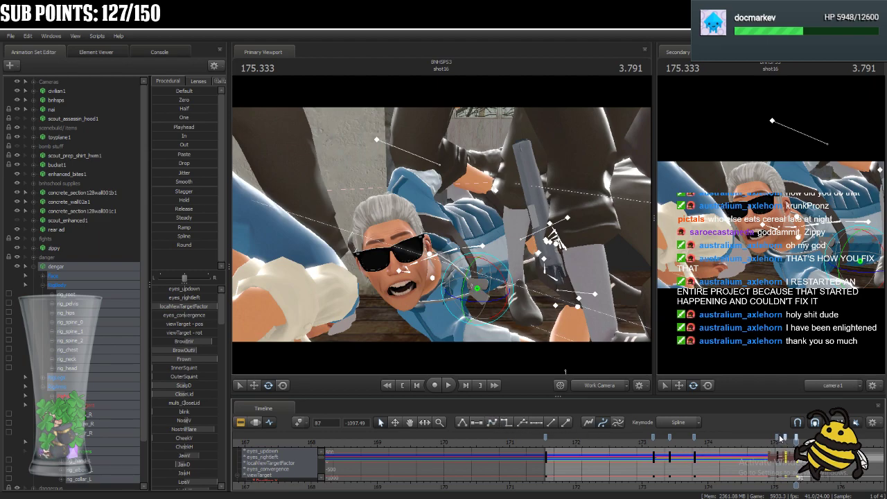
left_click(778, 438, "shift")
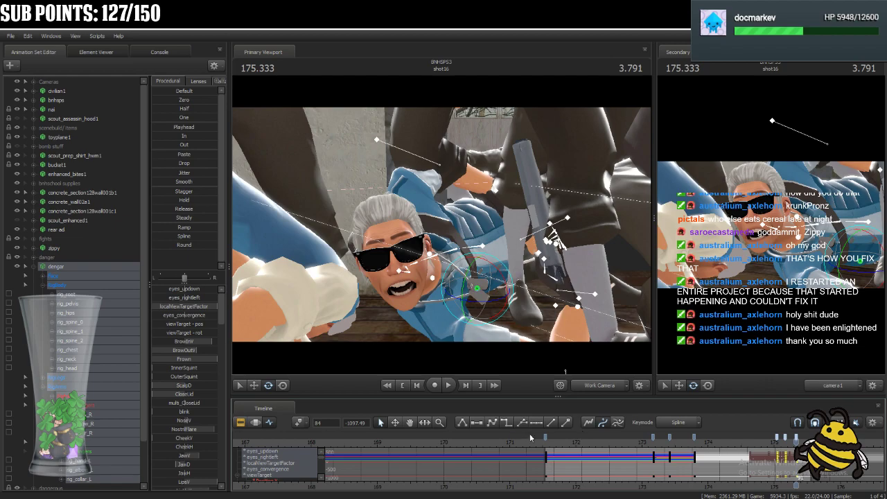
left_click(695, 439, "shift")
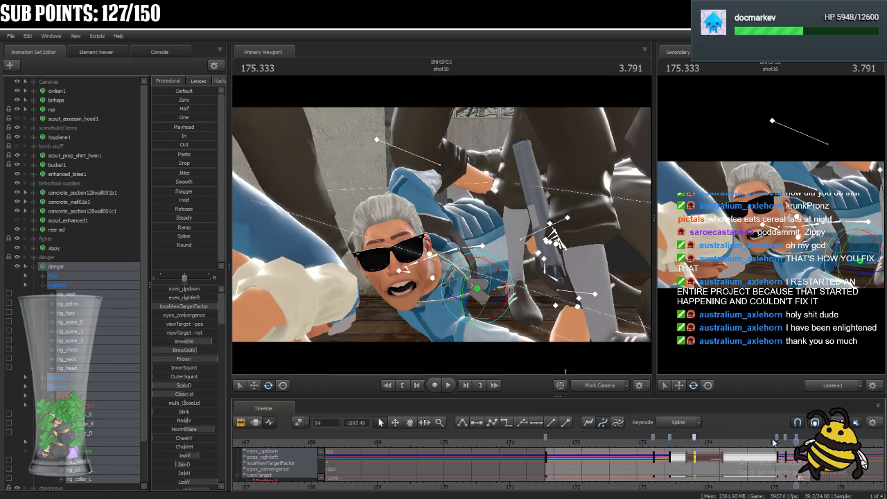
left_click(614, 443)
key("space")
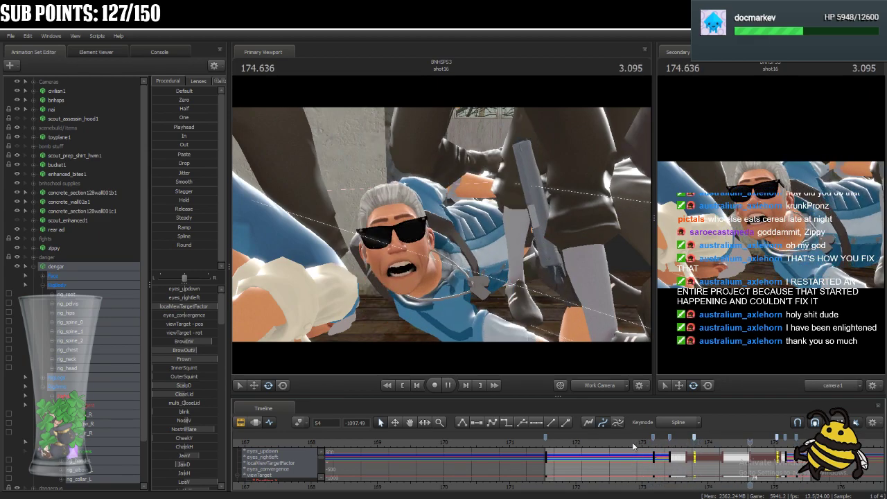
key("space")
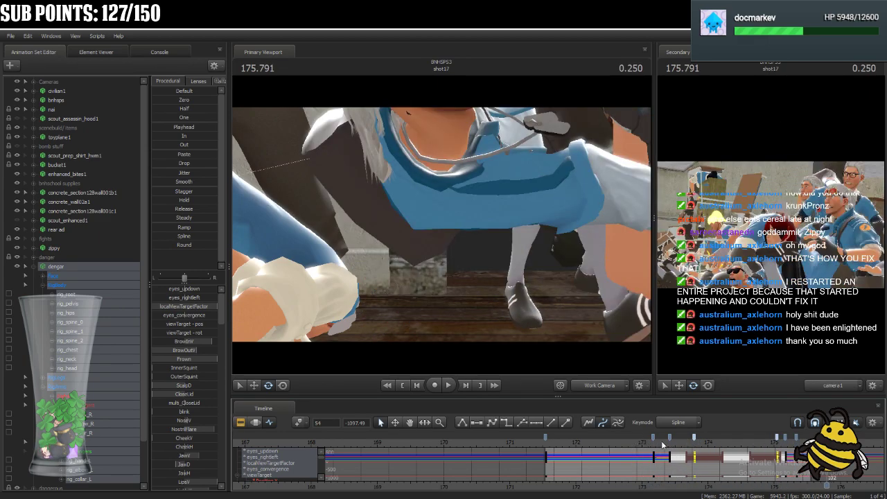
Switch the timeline to the clip editor, go to 183.583 and select shot18.
left_click(240, 422)
scroll(854, 489, "down", 6)
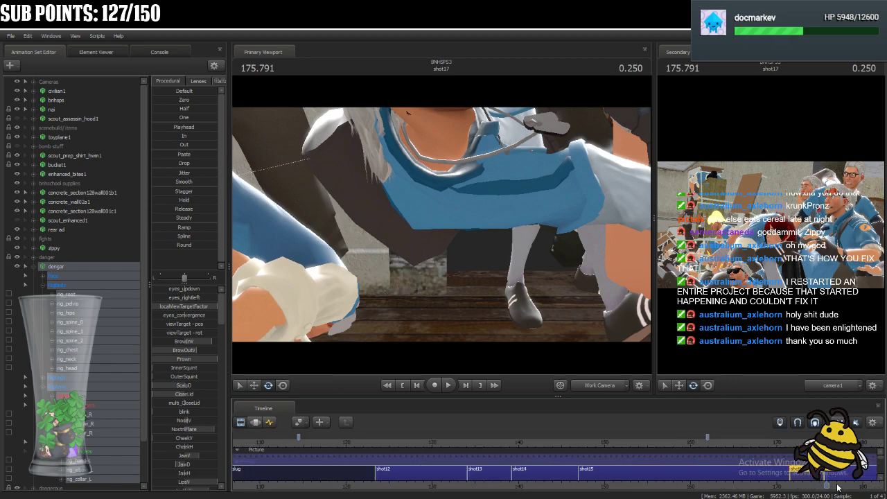
left_click_drag(827, 458, 819, 481)
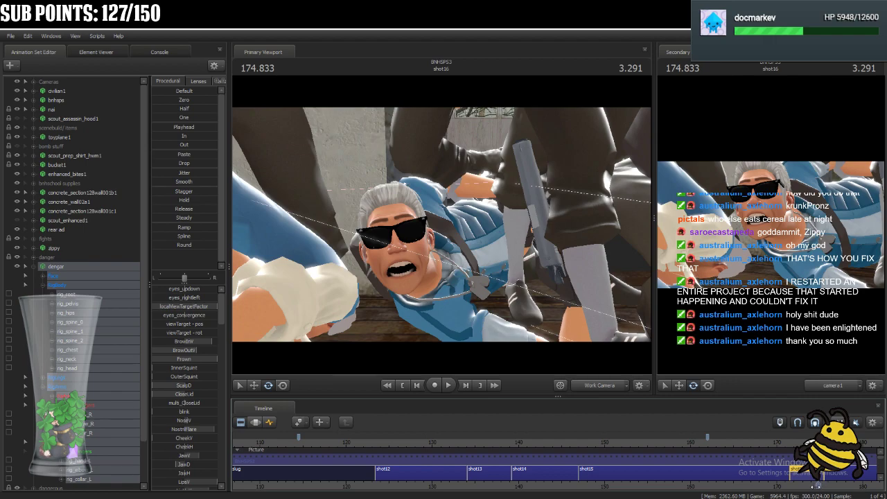
middle_click_drag(818, 485, 719, 477)
key("Down")
key("Down")
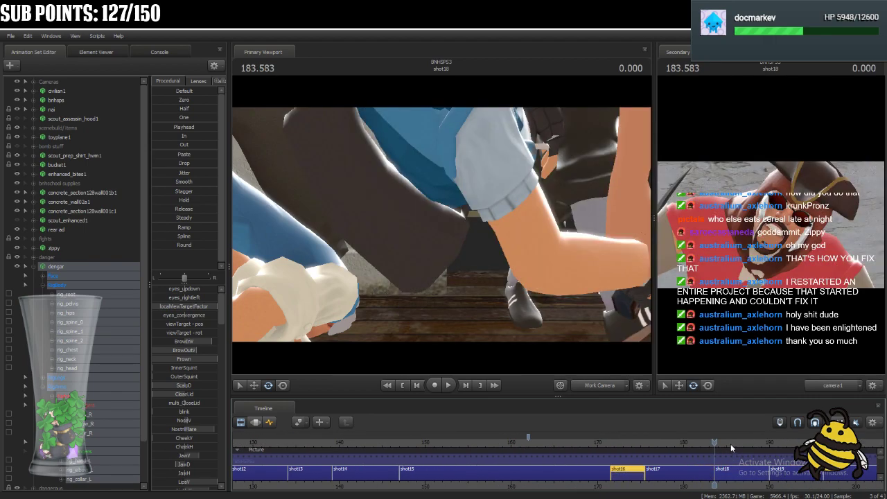
left_click(749, 477)
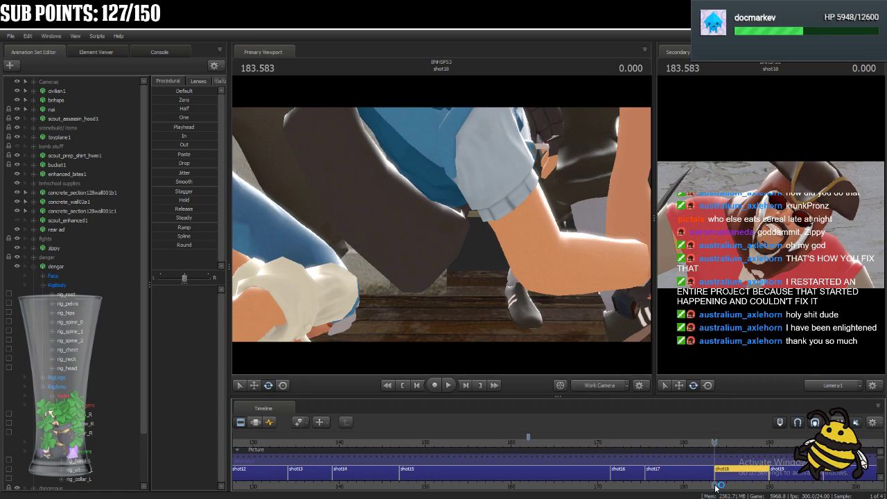
Scrub through shot18 and the shots after it, returning to 188.291.
middle_click_drag(714, 485, 548, 471)
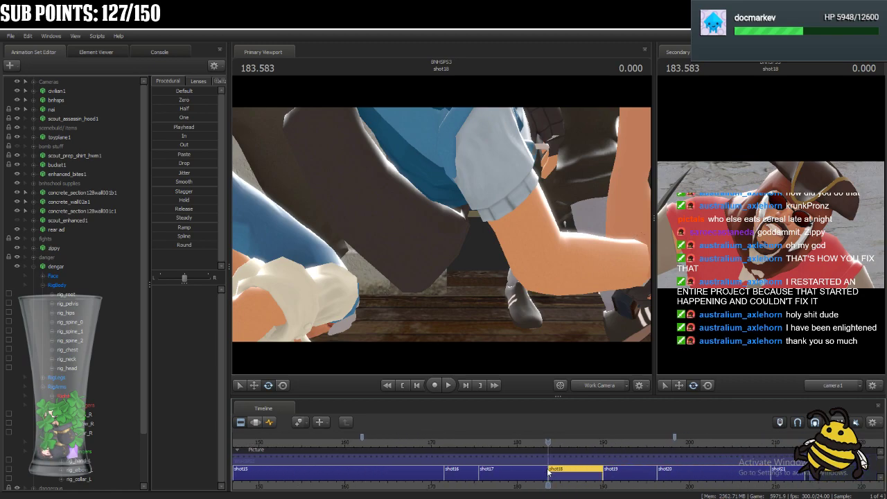
left_click_drag(553, 443, 728, 485)
left_click_drag(735, 442, 589, 442)
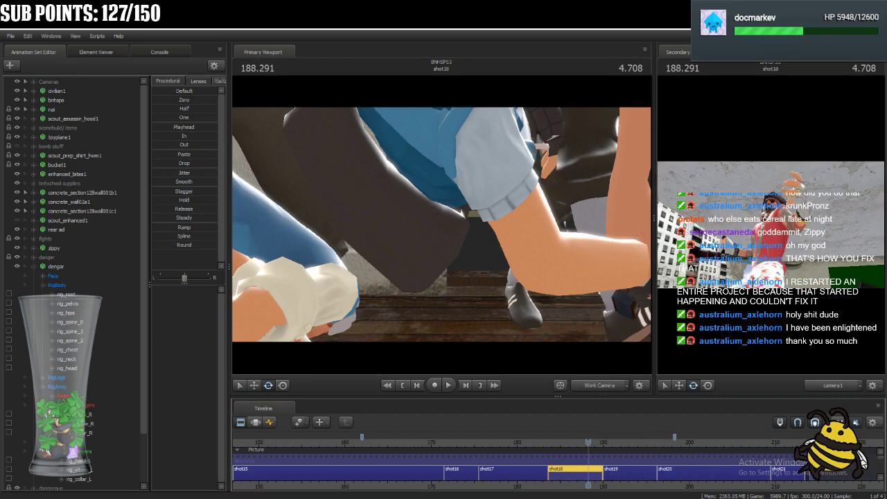